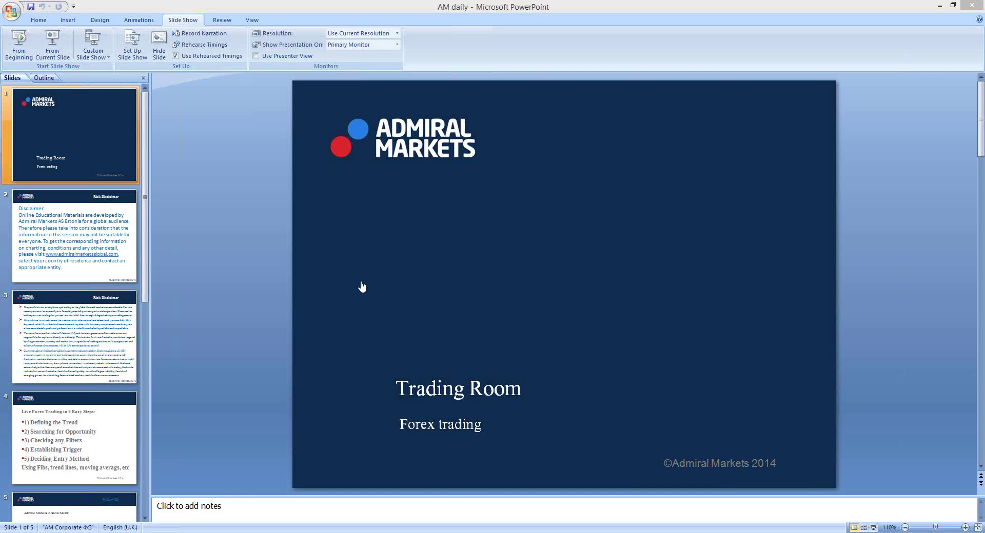
Step: Switch to the Admiral Markets webinars page in the browser and review the upcoming live webinar schedule with its dates and hosts
{"action": "key", "text": "alt+Tab"}
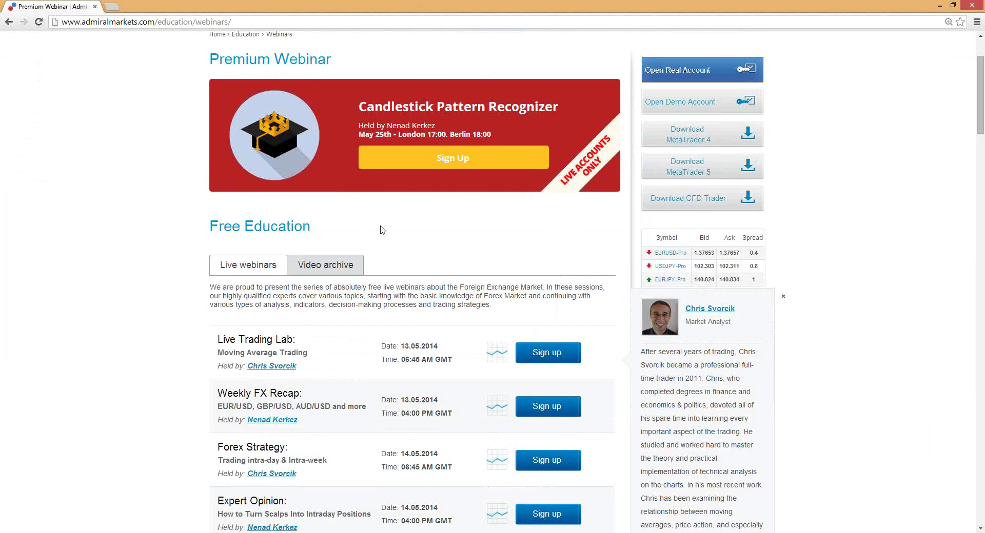
{"action": "scroll", "coordinate": [343, 365], "scroll_direction": "down", "scroll_amount": 2}
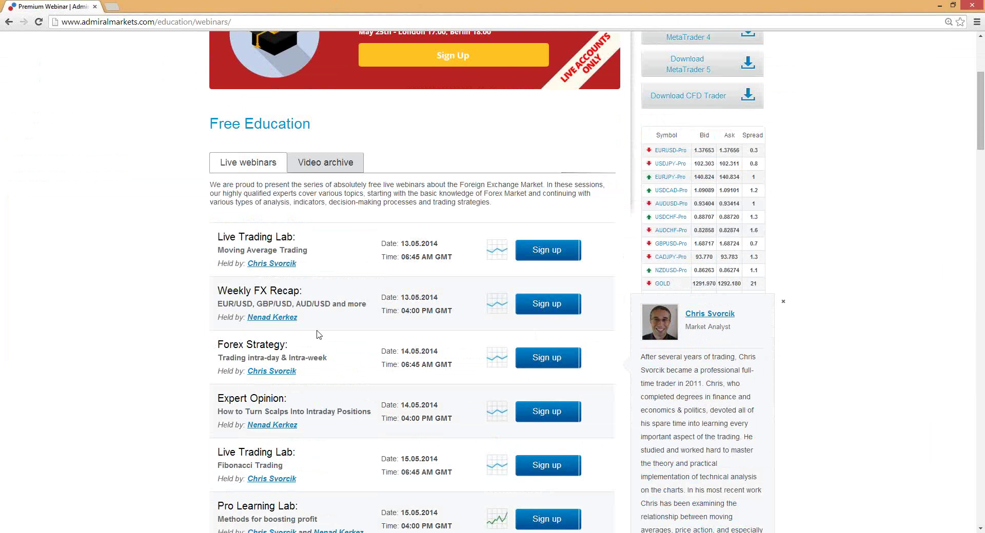
{"action": "mouse_move", "coordinate": [299, 331]}
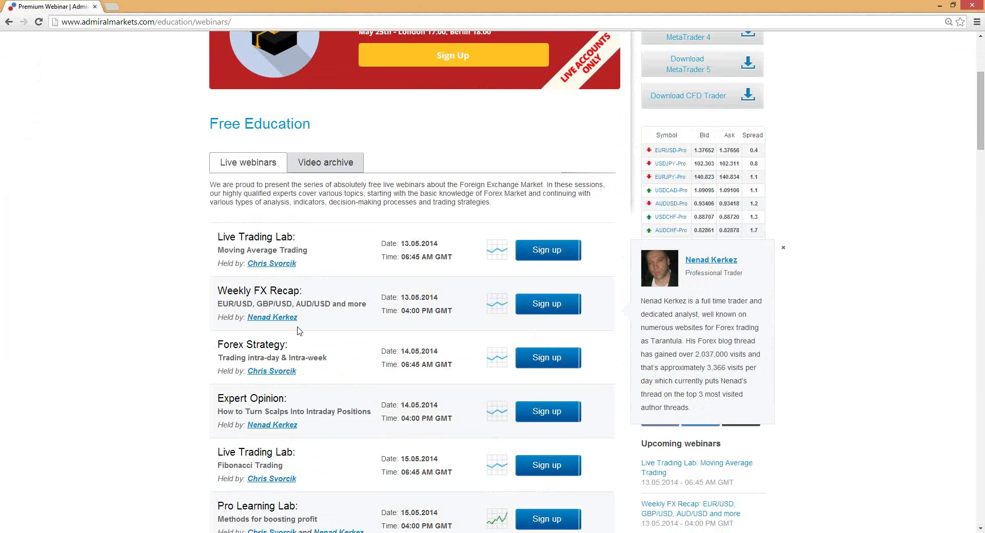
{"action": "scroll", "coordinate": [299, 330], "scroll_direction": "down", "scroll_amount": 1}
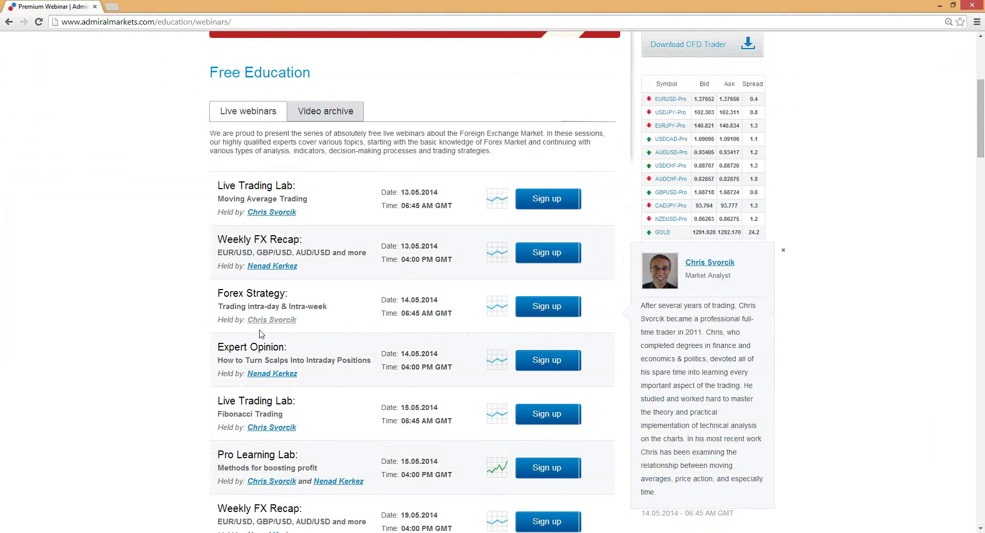
{"action": "mouse_move", "coordinate": [259, 373]}
{"action": "scroll", "coordinate": [258, 371], "scroll_direction": "down", "scroll_amount": 1}
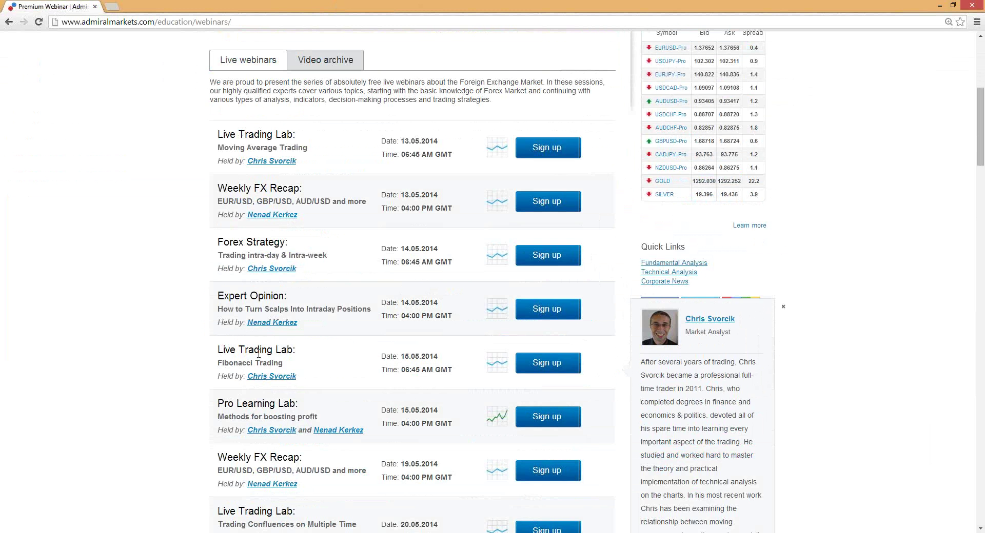
{"action": "mouse_move", "coordinate": [251, 298]}
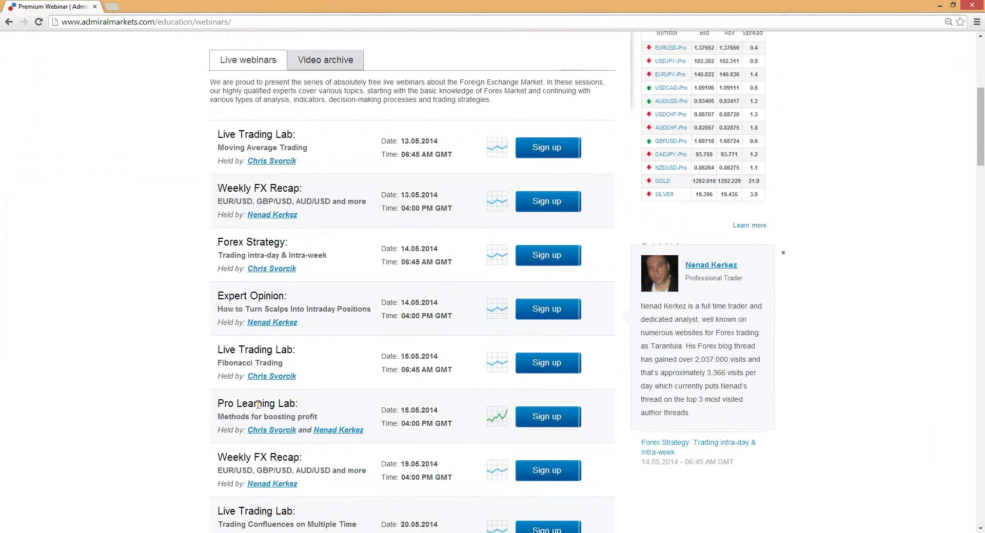
{"action": "mouse_move", "coordinate": [258, 407]}
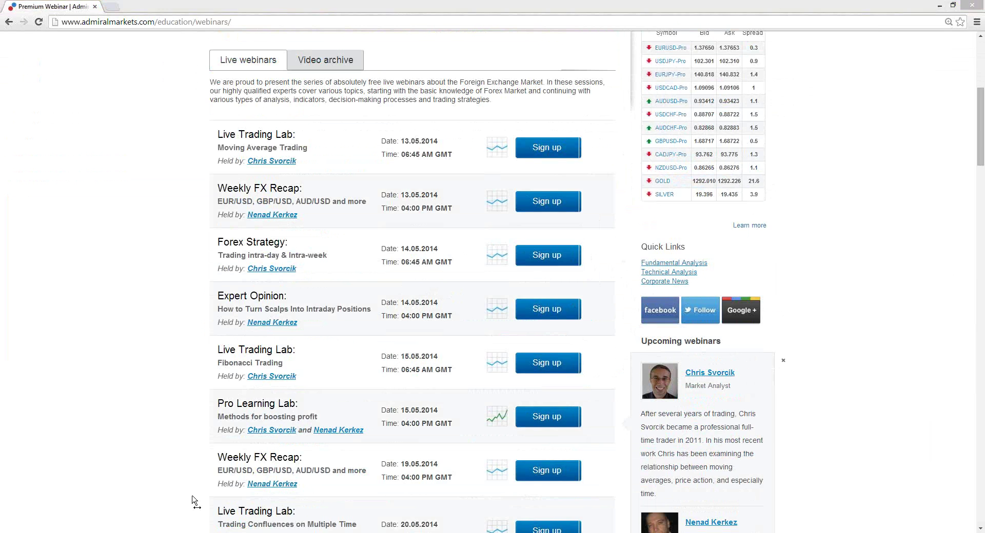
Step: Switch to MetaTrader 4 and examine the EURUSD-Pro price action on the H1, M15 and M5 charts
{"action": "key", "text": "alt+Tab"}
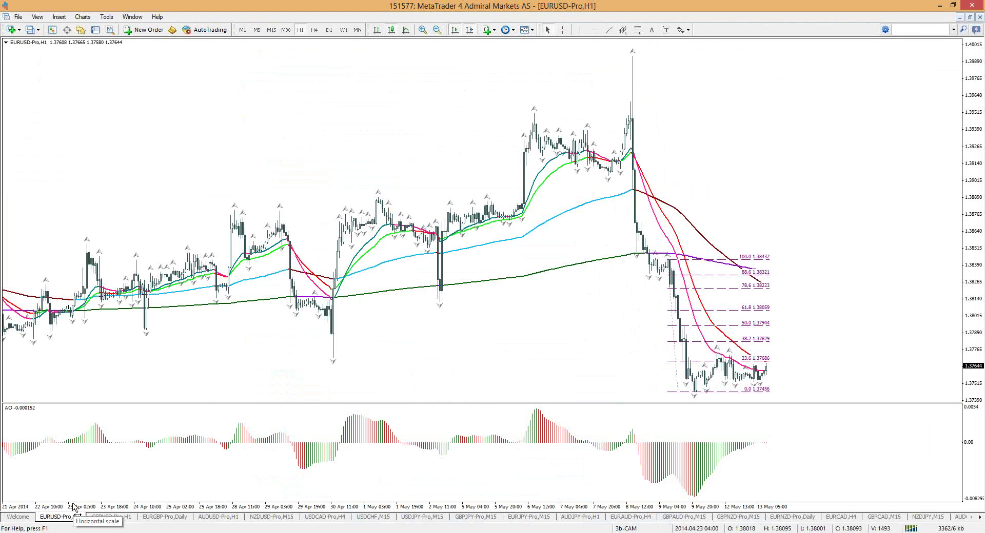
{"action": "middle_click", "coordinate": [553, 47]}
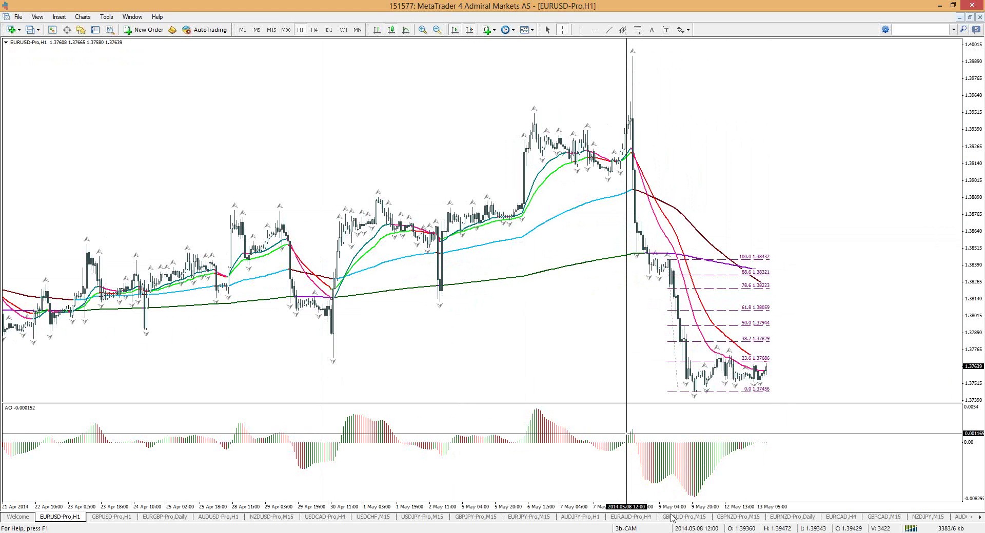
{"action": "mouse_move", "coordinate": [691, 497]}
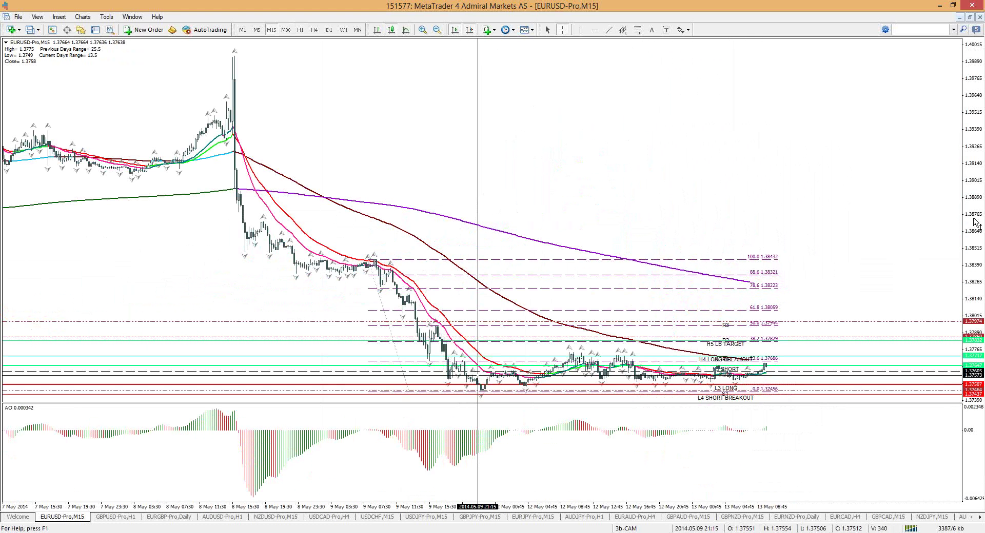
{"action": "left_click", "coordinate": [258, 30]}
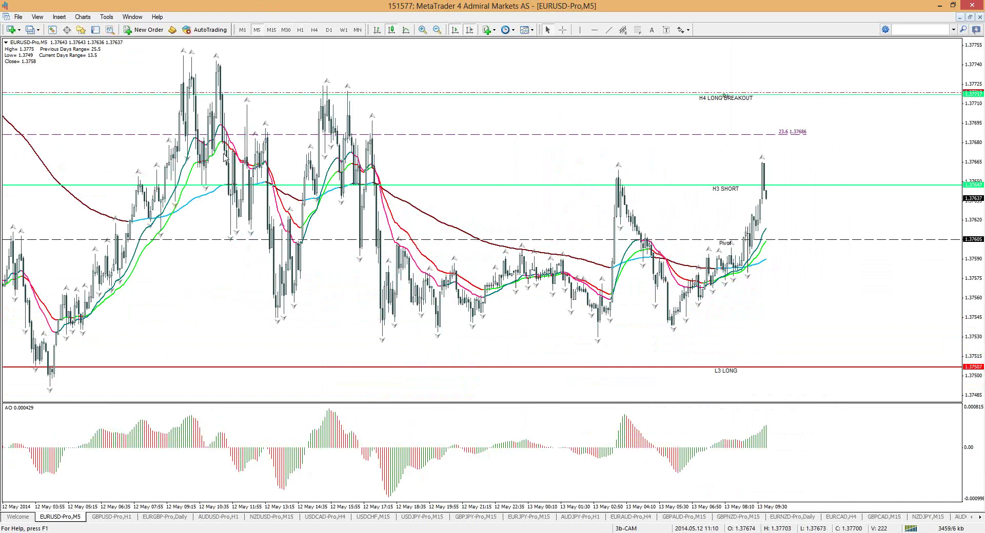
{"action": "mouse_move", "coordinate": [422, 258]}
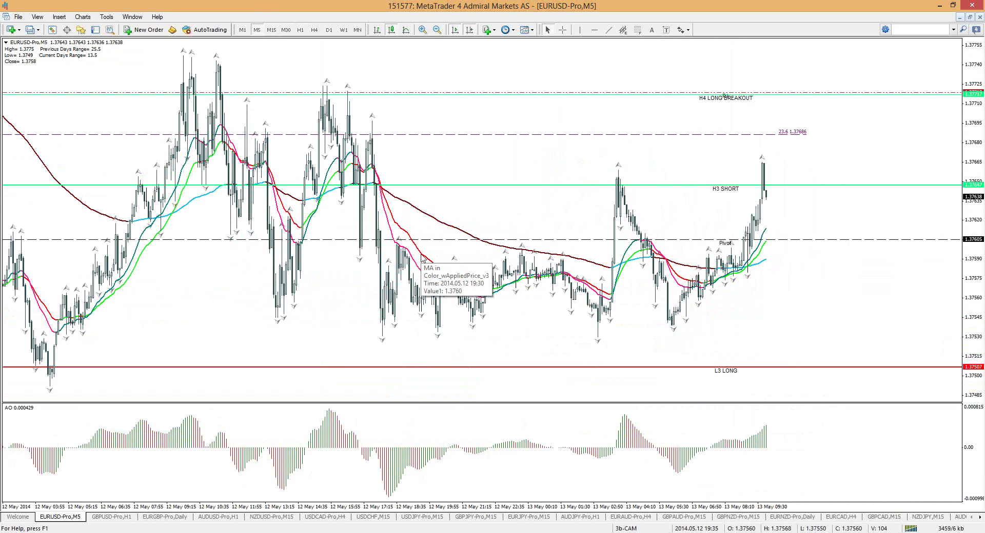
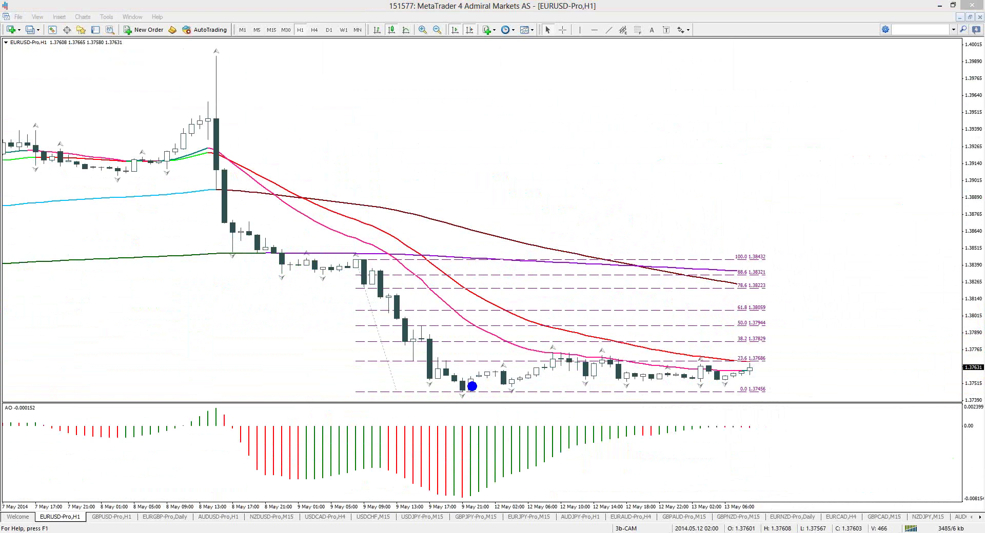
Step: Trace the sideways price action from the 9 May low to the latest H1 candle with a green wave, and clear the markings
{"action": "mouse_move", "coordinate": [467, 385]}
{"action": "left_mouse_down"}
{"action": "mouse_move", "coordinate": [564, 359]}
{"action": "mouse_move", "coordinate": [645, 391]}
{"action": "mouse_move", "coordinate": [765, 375]}
{"action": "left_mouse_up"}
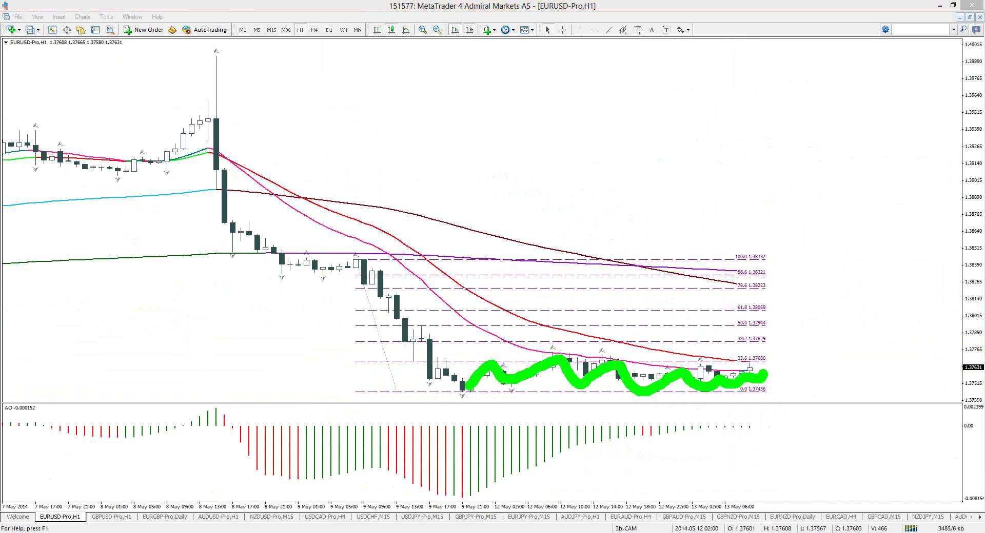
{"action": "left_click_drag", "start_coordinate": [765, 375], "coordinate": [773, 372]}
{"action": "key", "text": "Escape"}
{"action": "key", "text": "ctrl+2"}
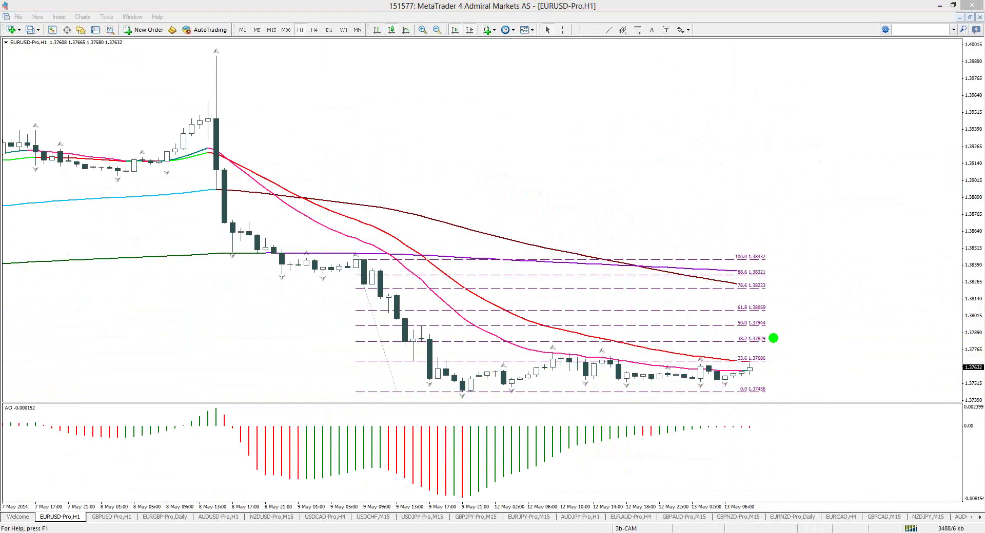
{"action": "left_click_drag", "start_coordinate": [775, 340], "coordinate": [785, 342]}
{"action": "key", "text": "Escape"}
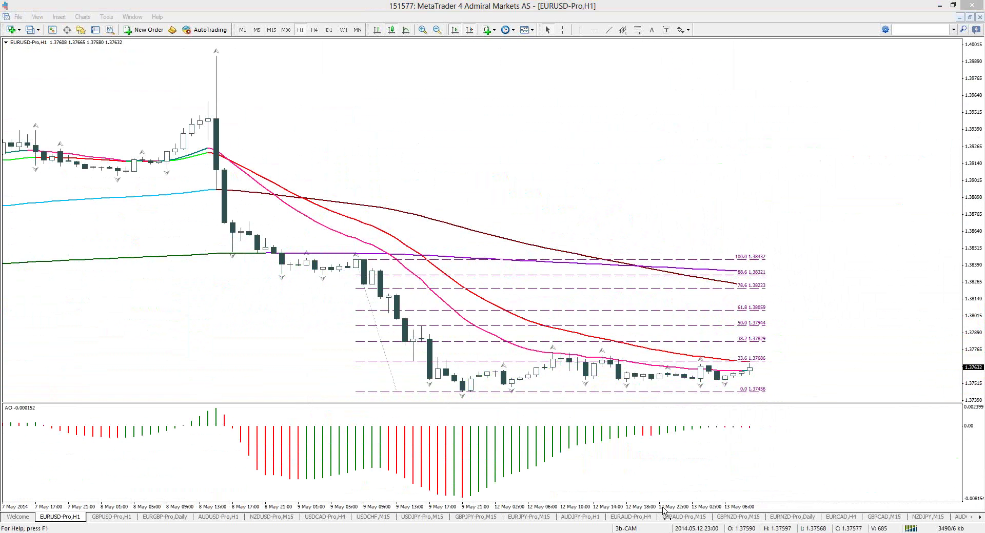
Step: Zoom out the H1 chart, mark the upper and lower edges of the recent range with freehand lines, and clear them
{"action": "key", "text": "minus"}
{"action": "left_click_drag", "start_coordinate": [637, 365], "coordinate": [798, 349]}
{"action": "mouse_move", "coordinate": [608, 394]}
{"action": "left_mouse_down"}
{"action": "mouse_move", "coordinate": [814, 370]}
{"action": "mouse_move", "coordinate": [795, 341]}
{"action": "mouse_move", "coordinate": [834, 366]}
{"action": "mouse_move", "coordinate": [826, 413]}
{"action": "mouse_move", "coordinate": [844, 411]}
{"action": "left_mouse_up"}
{"action": "key", "text": "r"}
{"action": "key", "text": "Escape"}
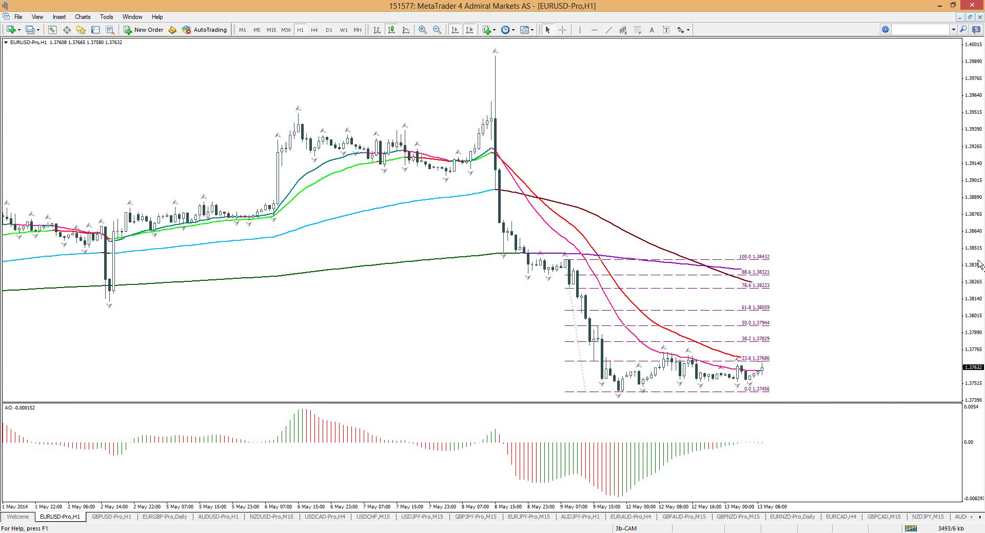
Step: Compress the H1 price scale to expose the -0.272 Fibonacci level, outline the zone from there to 38.2 in red, and clear the outline
{"action": "left_click_drag", "start_coordinate": [979, 296], "coordinate": [762, 380]}
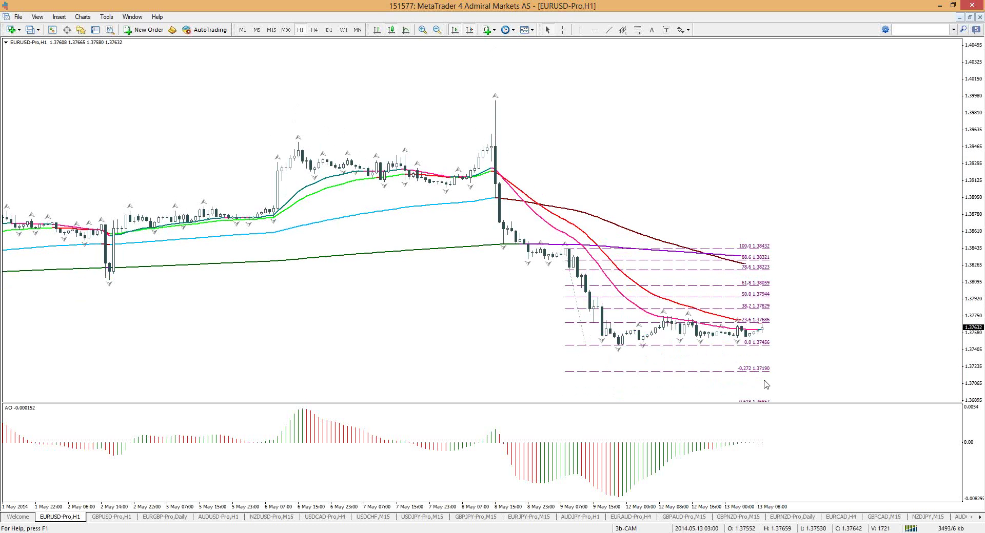
{"action": "key", "text": "ctrl+2"}
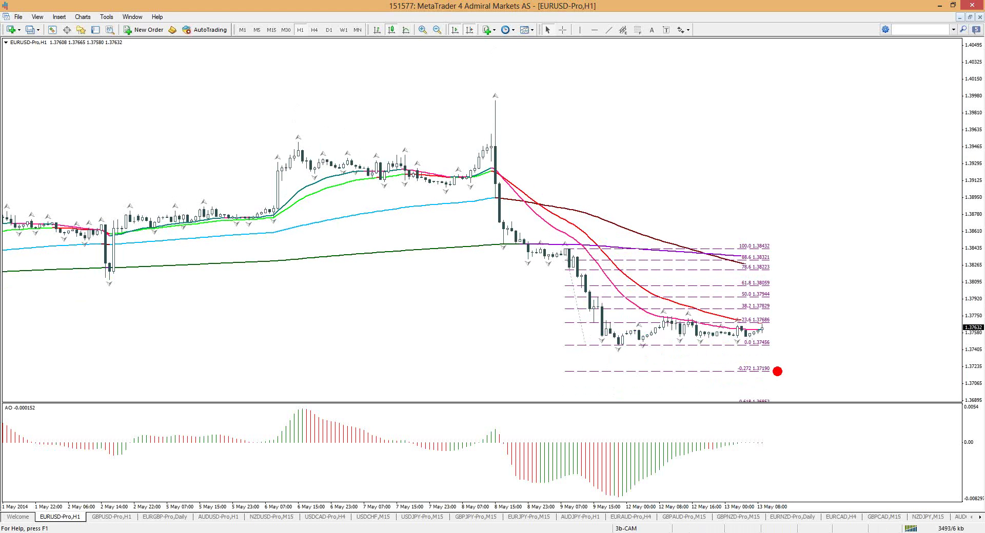
{"action": "mouse_move", "coordinate": [778, 307]}
{"action": "left_mouse_down"}
{"action": "mouse_move", "coordinate": [779, 352]}
{"action": "mouse_move", "coordinate": [799, 371]}
{"action": "mouse_move", "coordinate": [802, 304]}
{"action": "mouse_move", "coordinate": [781, 305]}
{"action": "left_mouse_up"}
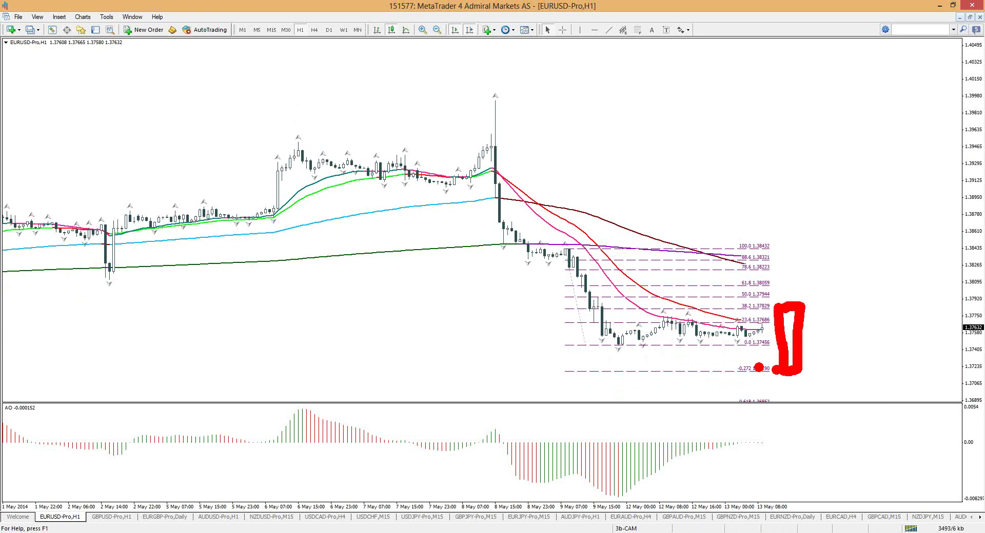
{"action": "key", "text": "Escape"}
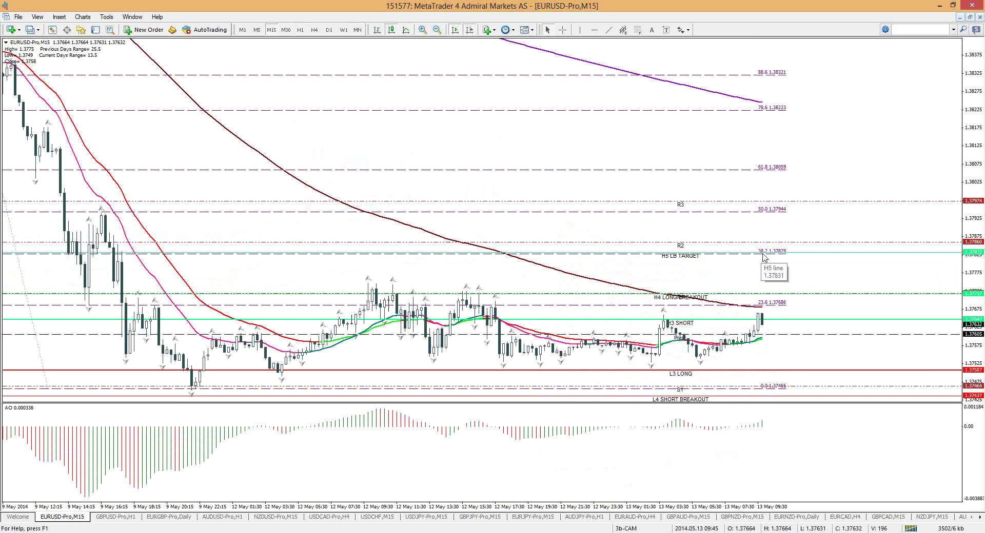
Step: Highlight the H5 LB target and R2 levels in red on the M15 chart, add a blue line above the 61.8 level, and clear the markings
{"action": "left_click_drag", "start_coordinate": [706, 256], "coordinate": [757, 253]}
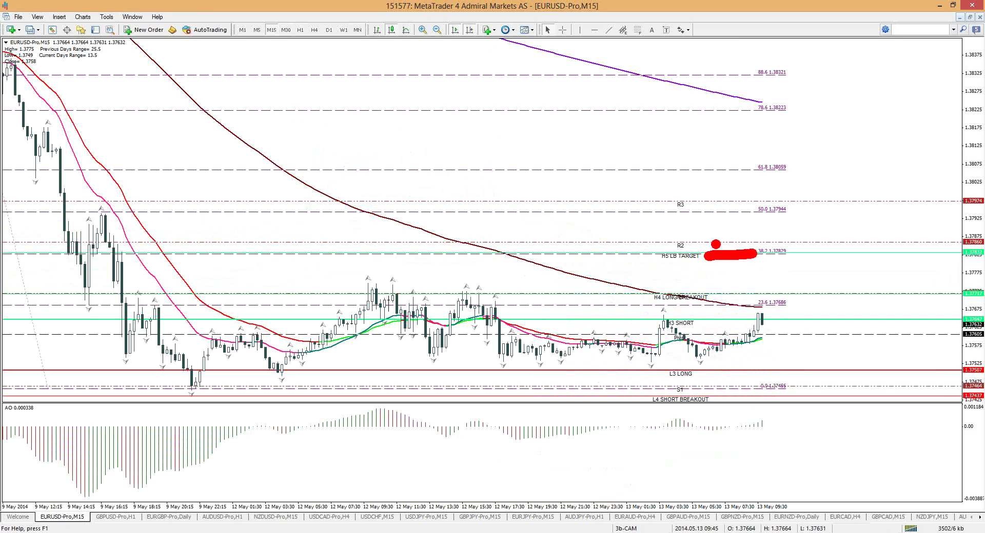
{"action": "mouse_move", "coordinate": [693, 243]}
{"action": "left_mouse_down"}
{"action": "mouse_move", "coordinate": [803, 243]}
{"action": "mouse_move", "coordinate": [800, 234]}
{"action": "left_mouse_up"}
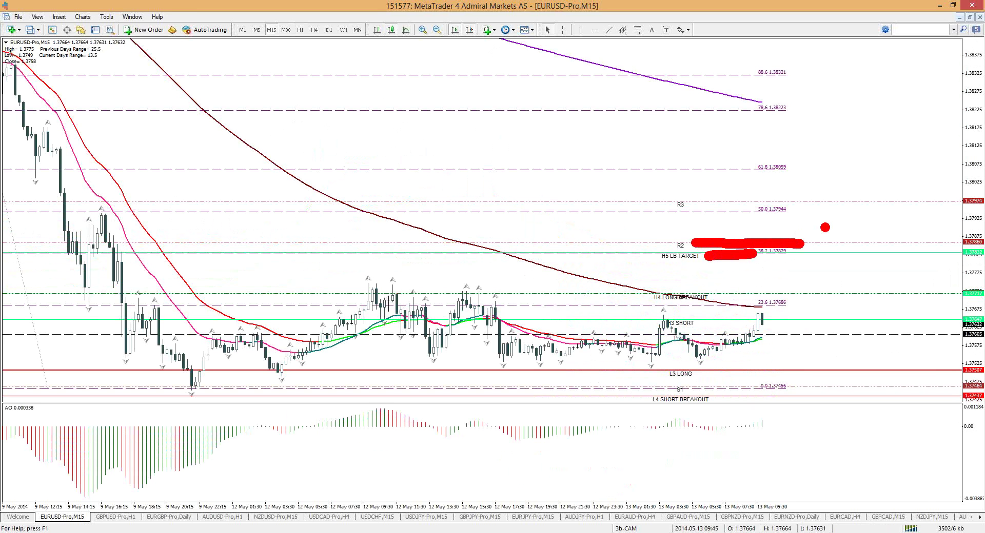
{"action": "key", "text": "b"}
{"action": "left_click_drag", "start_coordinate": [768, 148], "coordinate": [822, 151]}
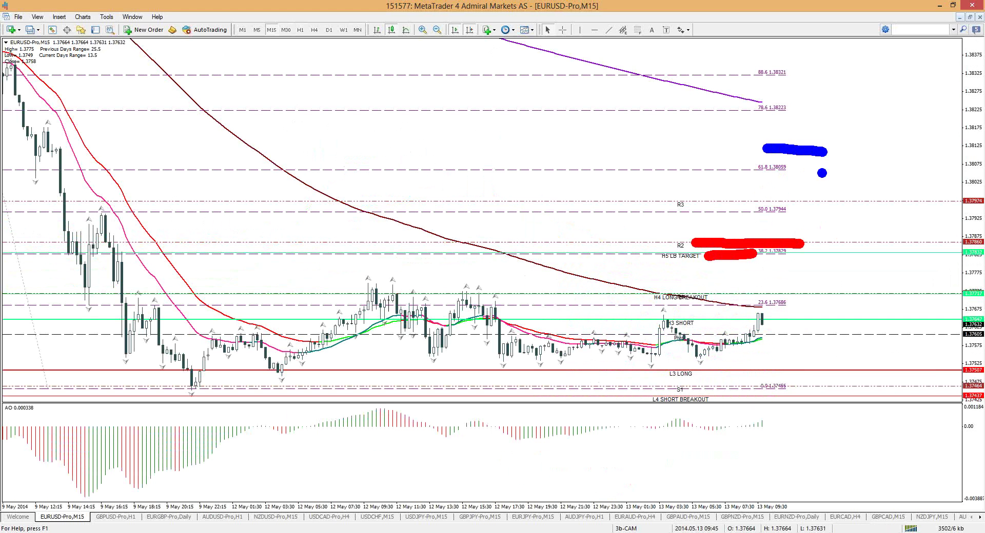
{"action": "key", "text": "Escape"}
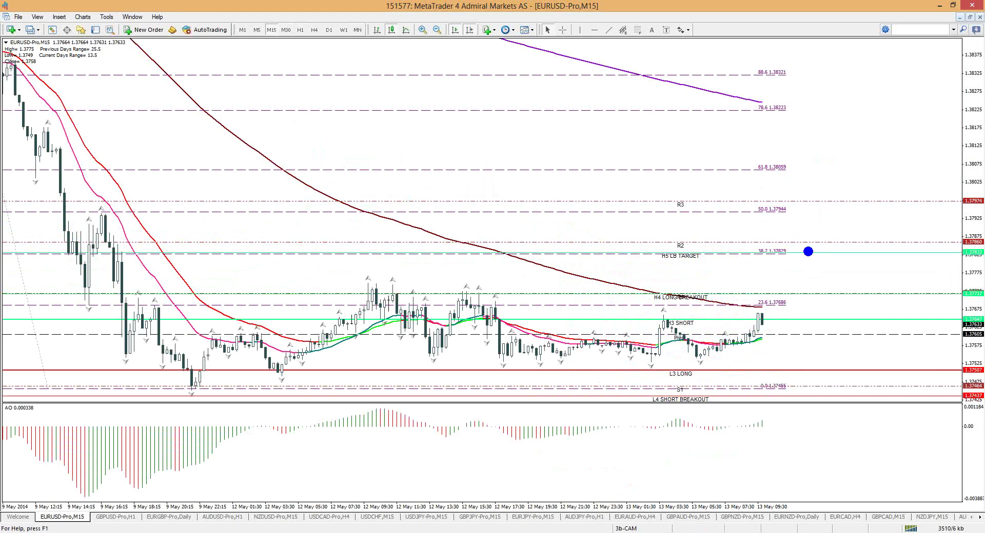
Step: Outline the zone from the 38.2 level to above 61.8 in blue and red, draw a red arrow falling from it, and clear everything
{"action": "mouse_move", "coordinate": [809, 149]}
{"action": "left_mouse_down"}
{"action": "mouse_move", "coordinate": [815, 259]}
{"action": "mouse_move", "coordinate": [836, 241]}
{"action": "mouse_move", "coordinate": [841, 141]}
{"action": "mouse_move", "coordinate": [799, 142]}
{"action": "left_mouse_up"}
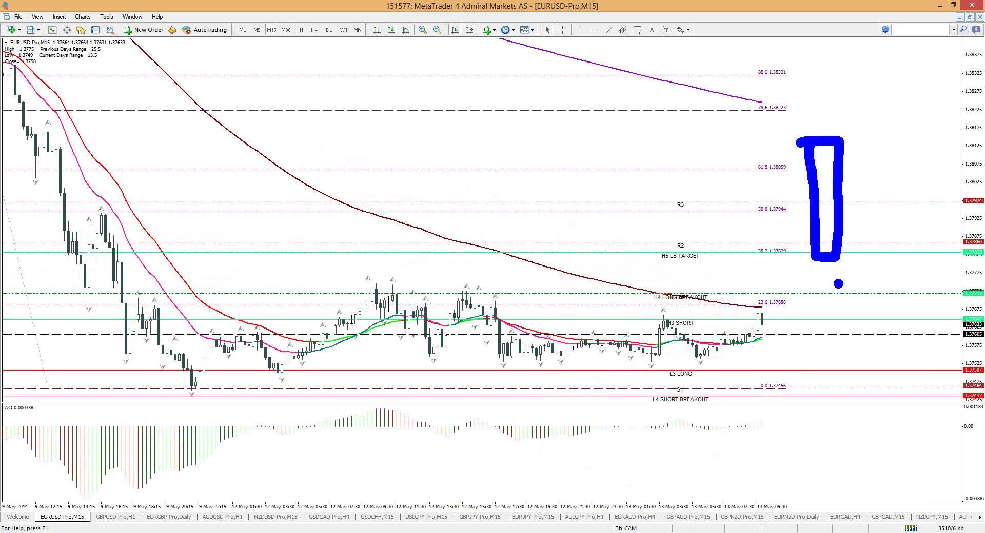
{"action": "key", "text": "r"}
{"action": "mouse_move", "coordinate": [846, 257]}
{"action": "left_mouse_down"}
{"action": "mouse_move", "coordinate": [921, 359]}
{"action": "mouse_move", "coordinate": [895, 353]}
{"action": "mouse_move", "coordinate": [906, 382]}
{"action": "left_mouse_up"}
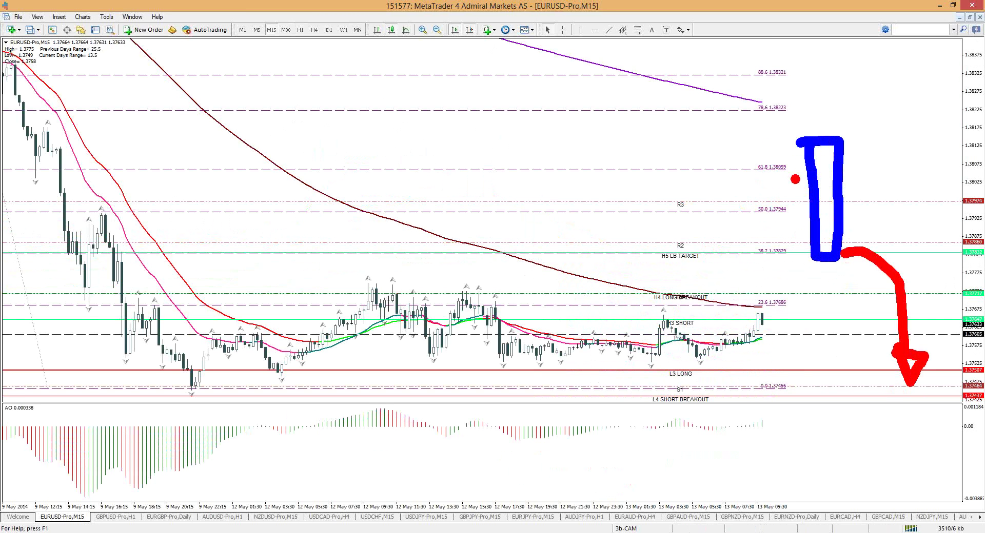
{"action": "mouse_move", "coordinate": [742, 165]}
{"action": "left_mouse_down"}
{"action": "mouse_move", "coordinate": [746, 255]}
{"action": "mouse_move", "coordinate": [794, 260]}
{"action": "mouse_move", "coordinate": [803, 158]}
{"action": "mouse_move", "coordinate": [729, 159]}
{"action": "left_mouse_up"}
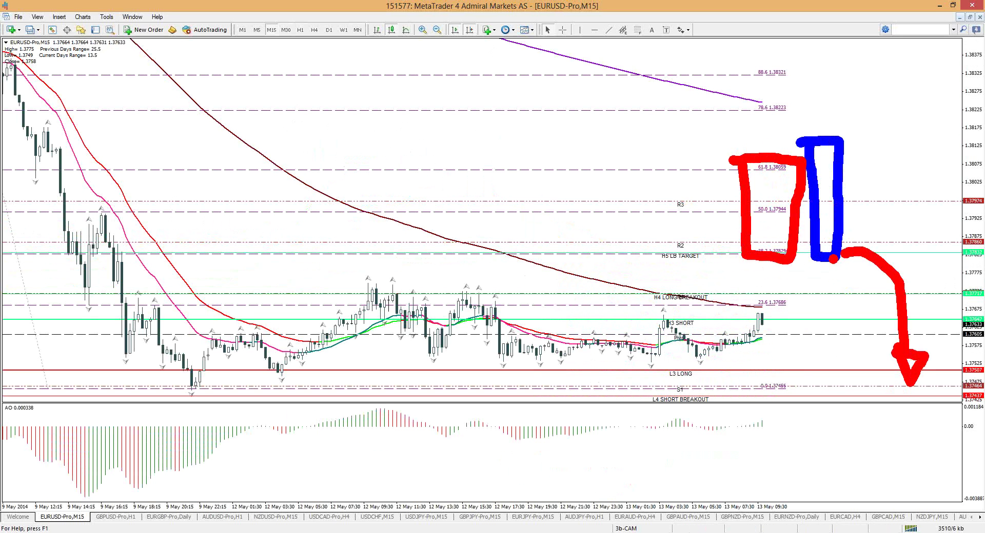
{"action": "key", "text": "Escape"}
Step: Sketch a red stepped decline from the 38.2 level to an arrowhead below L4, and erase it
{"action": "mouse_move", "coordinate": [834, 253]}
{"action": "left_mouse_down"}
{"action": "mouse_move", "coordinate": [858, 341]}
{"action": "mouse_move", "coordinate": [916, 323]}
{"action": "mouse_move", "coordinate": [901, 423]}
{"action": "mouse_move", "coordinate": [917, 394]}
{"action": "left_mouse_up"}
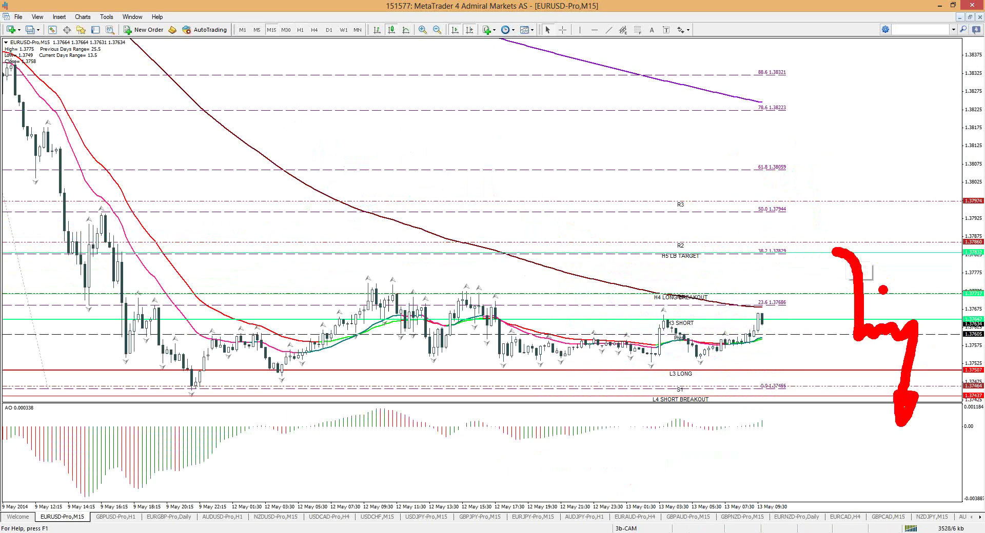
{"action": "left_click", "coordinate": [831, 332]}
{"action": "key", "text": "e"}
Step: Sketch a blue rise from current price to the 38.2 level, a red drop into sideways movement near the pivot, and a blue arrow above
{"action": "key", "text": "b"}
{"action": "mouse_move", "coordinate": [775, 306]}
{"action": "left_mouse_down"}
{"action": "mouse_move", "coordinate": [828, 271]}
{"action": "mouse_move", "coordinate": [838, 251]}
{"action": "mouse_move", "coordinate": [867, 263]}
{"action": "mouse_move", "coordinate": [873, 347]}
{"action": "mouse_move", "coordinate": [939, 339]}
{"action": "left_mouse_up"}
{"action": "key", "text": "r"}
{"action": "key", "text": "b"}
{"action": "mouse_move", "coordinate": [914, 179]}
{"action": "left_mouse_down"}
{"action": "mouse_move", "coordinate": [894, 216]}
{"action": "mouse_move", "coordinate": [908, 222]}
{"action": "left_mouse_up"}
{"action": "key", "text": "r"}
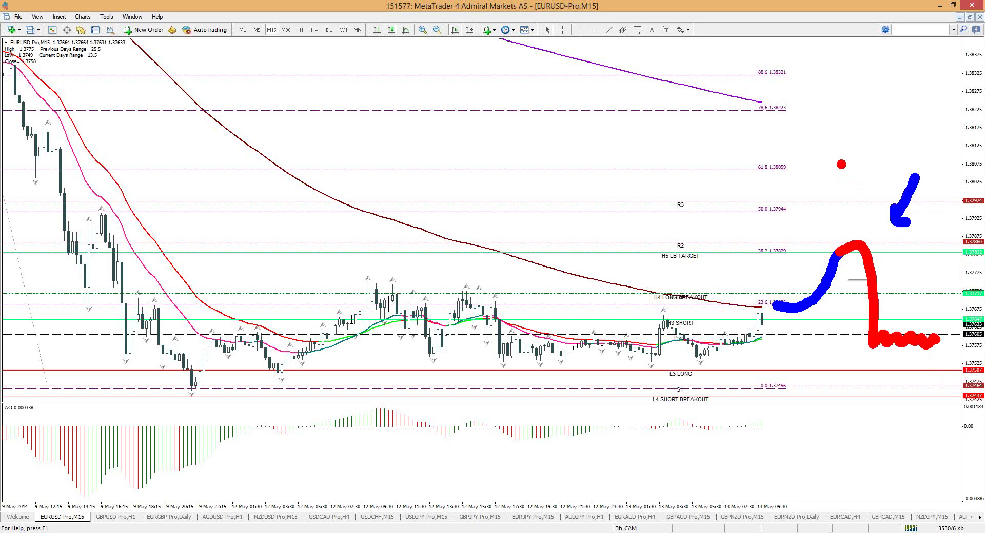
Step: Add a red arrow pointing down at the sketched peak and a red arrow breaking down from the sideways section below L4
{"action": "mouse_move", "coordinate": [817, 146]}
{"action": "left_mouse_down"}
{"action": "mouse_move", "coordinate": [874, 147]}
{"action": "mouse_move", "coordinate": [869, 239]}
{"action": "mouse_move", "coordinate": [863, 232]}
{"action": "mouse_move", "coordinate": [879, 219]}
{"action": "left_mouse_up"}
{"action": "left_click_drag", "start_coordinate": [942, 344], "coordinate": [942, 410]}
{"action": "mouse_move", "coordinate": [933, 410]}
{"action": "left_mouse_down"}
{"action": "mouse_move", "coordinate": [936, 431]}
{"action": "mouse_move", "coordinate": [957, 402]}
{"action": "mouse_move", "coordinate": [925, 403]}
{"action": "left_mouse_up"}
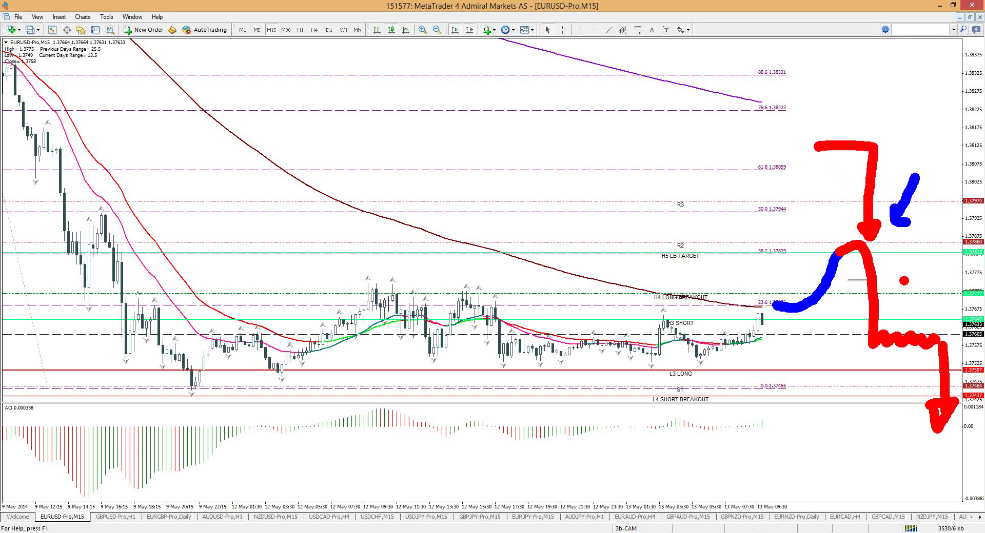
Step: Draw an alternative blue arrow rising from the sideways section to above the 61.8 level, and erase the whole sketch
{"action": "key", "text": "b"}
{"action": "mouse_move", "coordinate": [930, 333]}
{"action": "left_mouse_down"}
{"action": "mouse_move", "coordinate": [943, 137]}
{"action": "mouse_move", "coordinate": [929, 156]}
{"action": "mouse_move", "coordinate": [960, 163]}
{"action": "mouse_move", "coordinate": [925, 161]}
{"action": "mouse_move", "coordinate": [942, 132]}
{"action": "mouse_move", "coordinate": [965, 163]}
{"action": "left_mouse_up"}
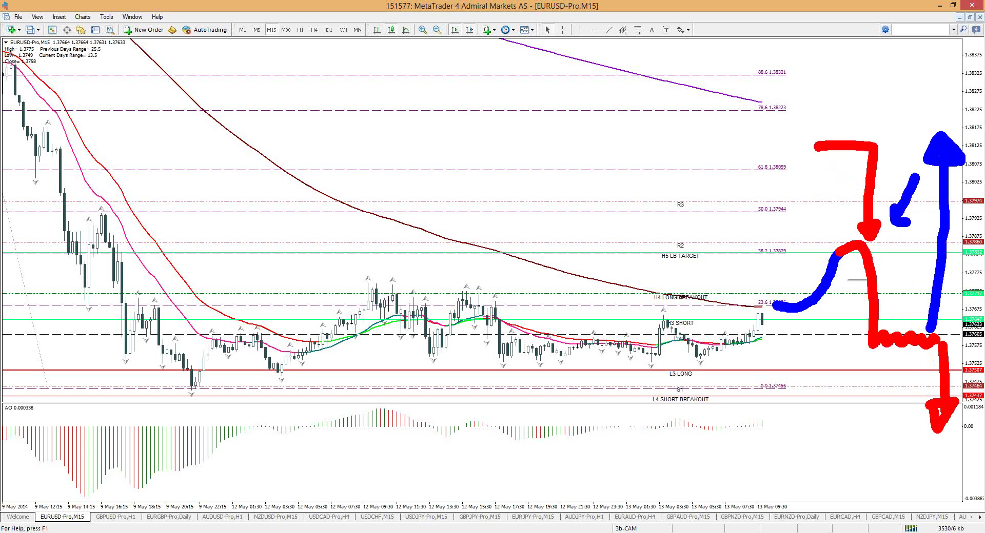
{"action": "key", "text": "e"}
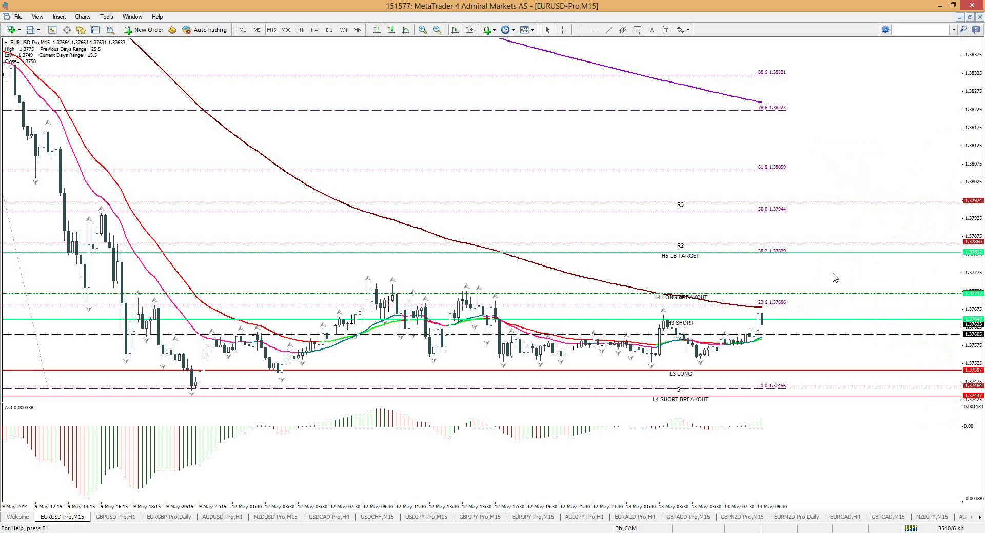
Step: Redraw the scenario with a blue rise to 38.2, a red stepped fall below L4, and a blue arrow rebounding above R3
{"action": "mouse_move", "coordinate": [766, 327]}
{"action": "left_mouse_down"}
{"action": "mouse_move", "coordinate": [795, 253]}
{"action": "mouse_move", "coordinate": [875, 357]}
{"action": "mouse_move", "coordinate": [880, 435]}
{"action": "left_mouse_up"}
{"action": "key", "text": "r"}
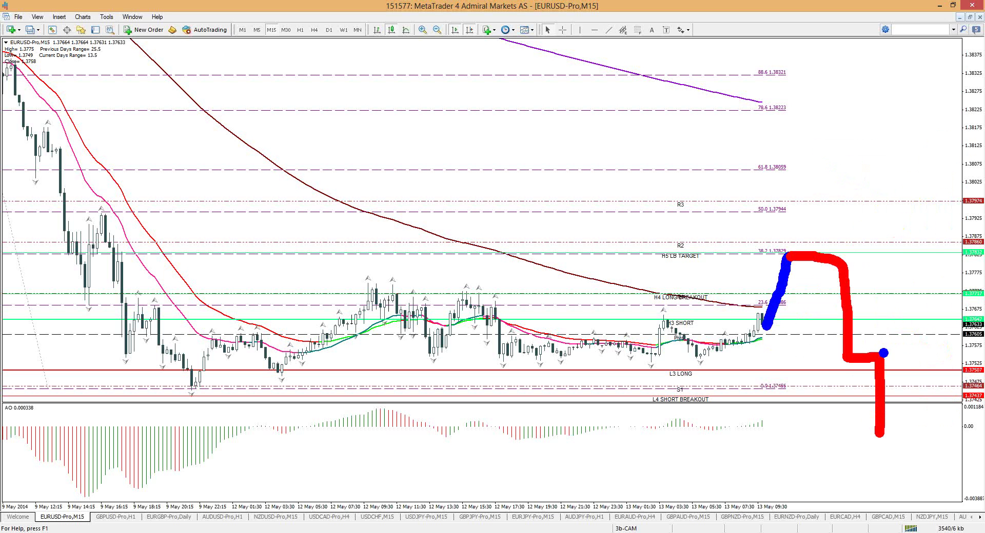
{"action": "mouse_move", "coordinate": [878, 356]}
{"action": "left_mouse_down"}
{"action": "mouse_move", "coordinate": [905, 194]}
{"action": "mouse_move", "coordinate": [899, 177]}
{"action": "mouse_move", "coordinate": [919, 194]}
{"action": "left_mouse_up"}
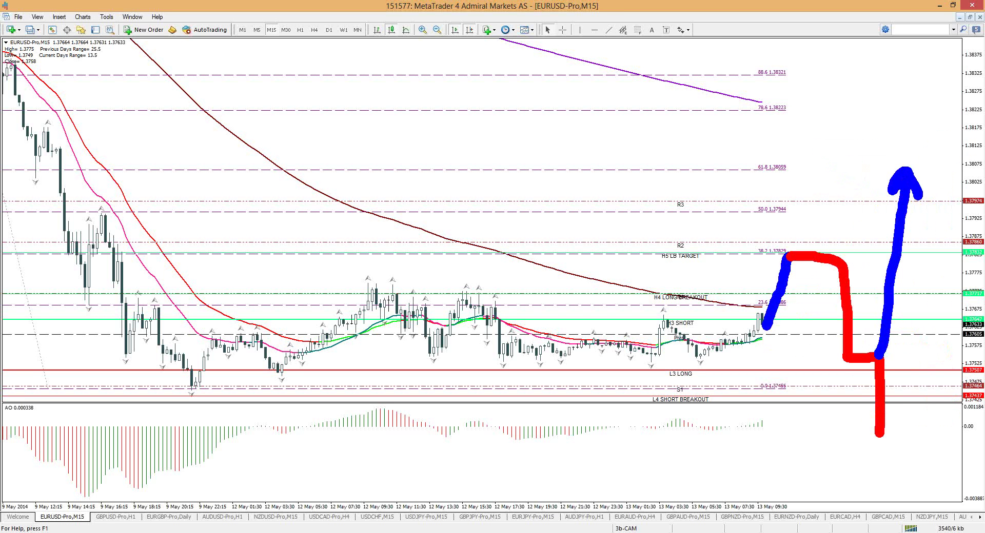
Step: Clear the sketch and draw a blue rise to the 50.0 level with two red arrows turning down from 50.0 and above R3
{"action": "key", "text": "Escape"}
{"action": "mouse_move", "coordinate": [770, 316]}
{"action": "left_mouse_down"}
{"action": "mouse_move", "coordinate": [806, 205]}
{"action": "mouse_move", "coordinate": [793, 208]}
{"action": "mouse_move", "coordinate": [849, 208]}
{"action": "left_mouse_up"}
{"action": "mouse_move", "coordinate": [795, 176]}
{"action": "left_mouse_down"}
{"action": "mouse_move", "coordinate": [849, 181]}
{"action": "mouse_move", "coordinate": [852, 284]}
{"action": "mouse_move", "coordinate": [868, 278]}
{"action": "mouse_move", "coordinate": [855, 275]}
{"action": "left_mouse_up"}
{"action": "mouse_move", "coordinate": [850, 179]}
{"action": "left_mouse_down"}
{"action": "mouse_move", "coordinate": [895, 258]}
{"action": "mouse_move", "coordinate": [912, 268]}
{"action": "left_mouse_up"}
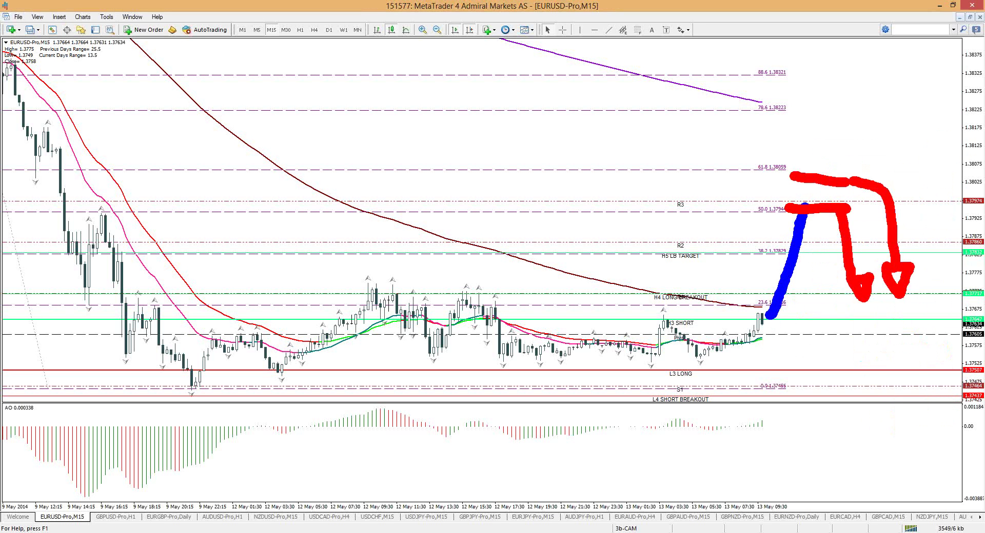
Step: Add a blue line along the 38.2 level and a blue arrow rebounding from below it to above the 61.8 level
{"action": "mouse_move", "coordinate": [844, 243]}
{"action": "left_mouse_down"}
{"action": "mouse_move", "coordinate": [925, 253]}
{"action": "mouse_move", "coordinate": [815, 246]}
{"action": "left_mouse_up"}
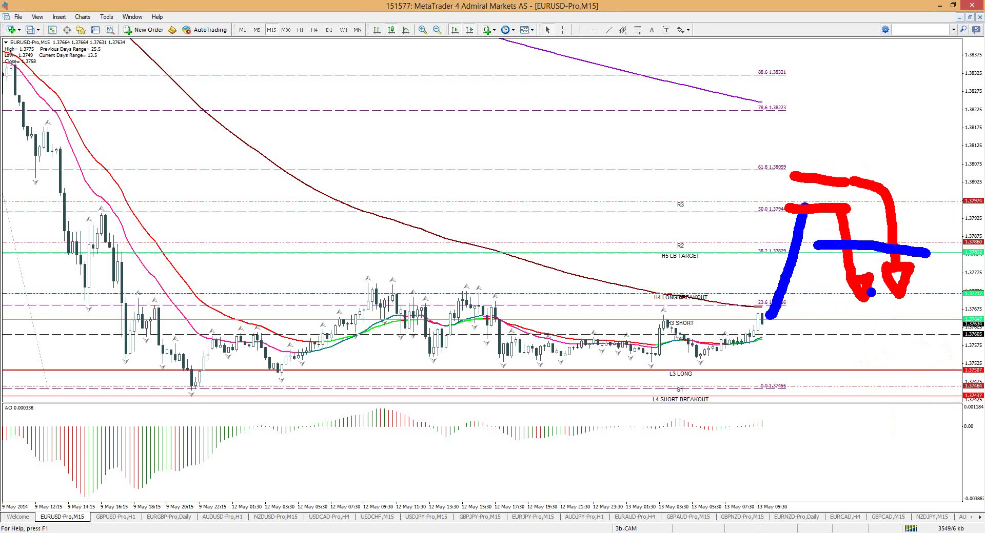
{"action": "left_click_drag", "start_coordinate": [895, 267], "coordinate": [936, 151]}
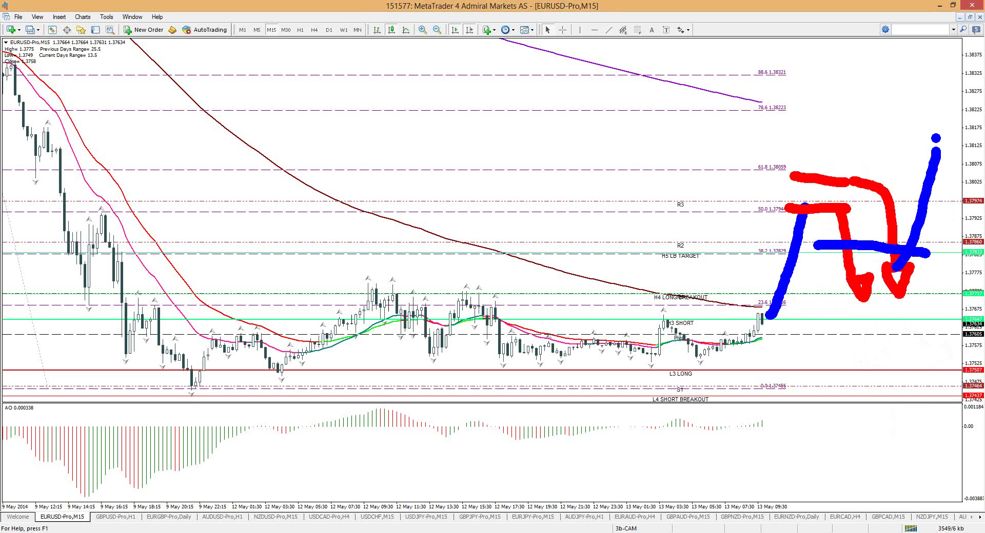
{"action": "left_click_drag", "start_coordinate": [924, 146], "coordinate": [958, 148]}
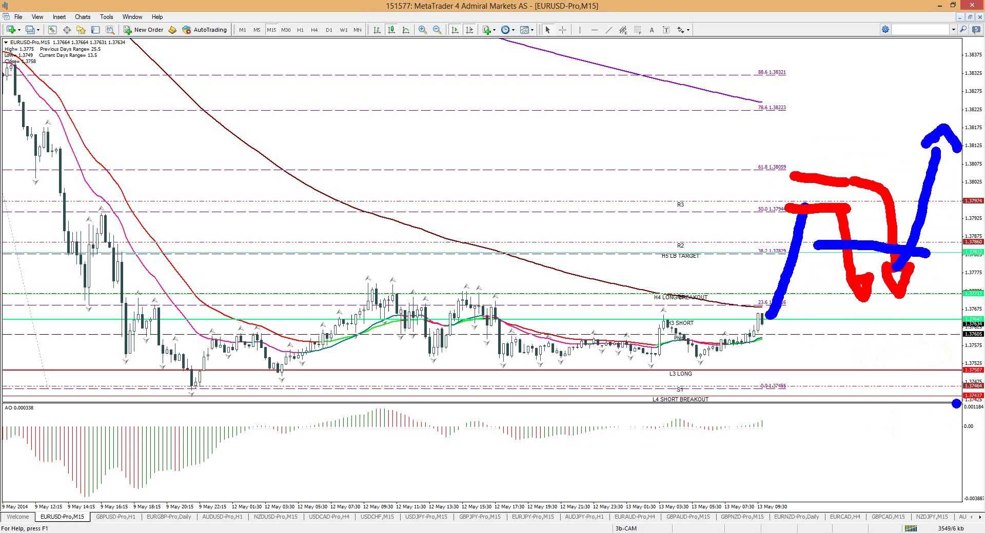
Step: Replace the sketch with a blue rise above R3, a red pullback to 23.6 and a blue arrow up to 78.6, and clear it
{"action": "key", "text": "e"}
{"action": "mouse_move", "coordinate": [765, 315]}
{"action": "left_mouse_down"}
{"action": "mouse_move", "coordinate": [808, 176]}
{"action": "mouse_move", "coordinate": [836, 237]}
{"action": "mouse_move", "coordinate": [842, 282]}
{"action": "mouse_move", "coordinate": [854, 286]}
{"action": "mouse_move", "coordinate": [913, 113]}
{"action": "mouse_move", "coordinate": [922, 144]}
{"action": "left_mouse_up"}
{"action": "key", "text": "r"}
{"action": "key", "text": "b"}
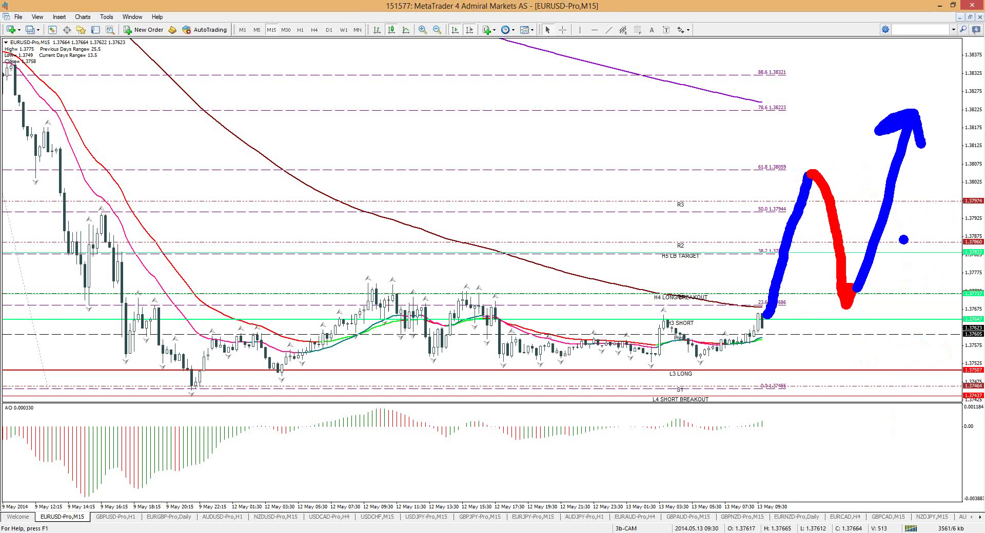
{"action": "key", "text": "Escape"}
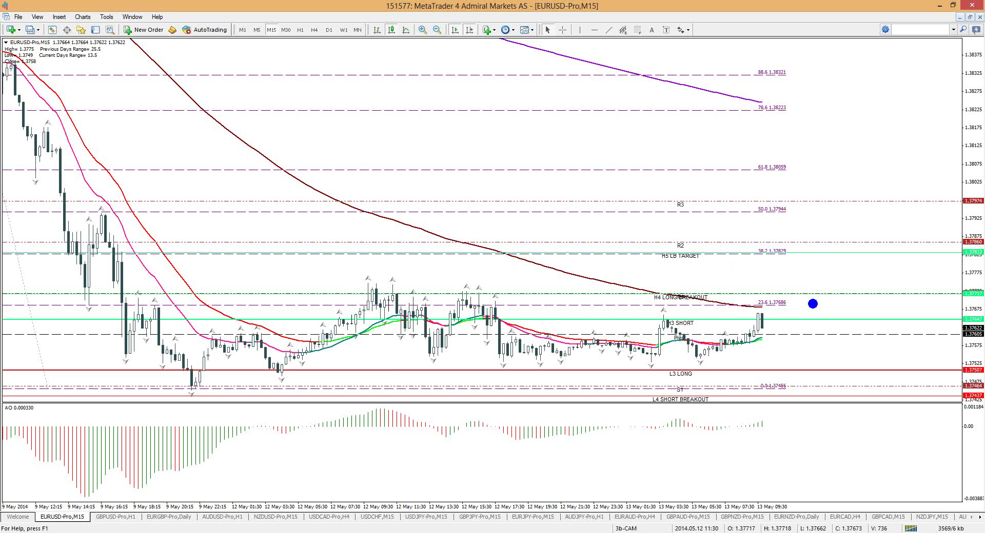
Step: Draw a blue resistance line along the 12 May highs near H4 with a red arrow falling from it to L4, and clear both
{"action": "mouse_move", "coordinate": [358, 295]}
{"action": "left_mouse_down"}
{"action": "mouse_move", "coordinate": [517, 284]}
{"action": "mouse_move", "coordinate": [835, 297]}
{"action": "mouse_move", "coordinate": [811, 394]}
{"action": "mouse_move", "coordinate": [823, 370]}
{"action": "left_mouse_up"}
{"action": "key", "text": "r"}
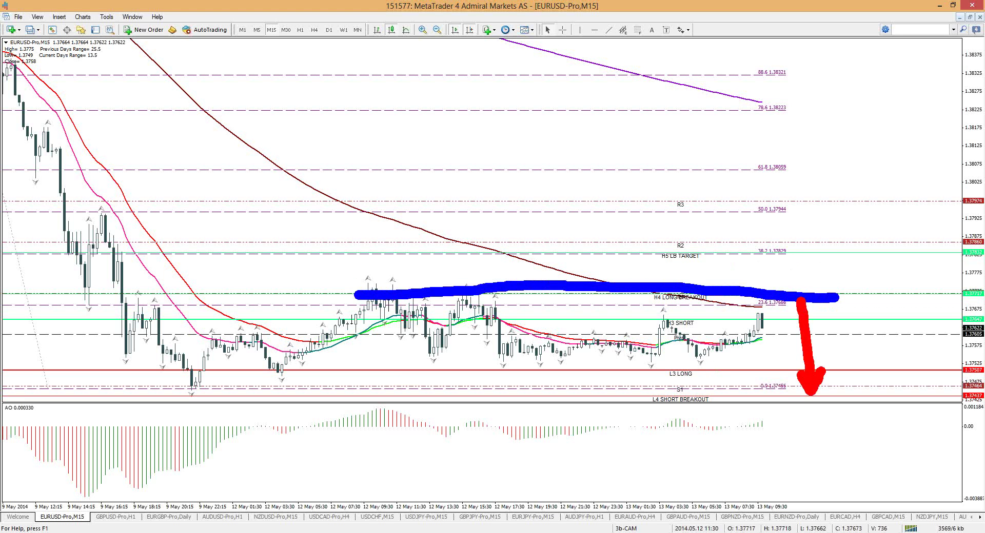
{"action": "key", "text": "Escape"}
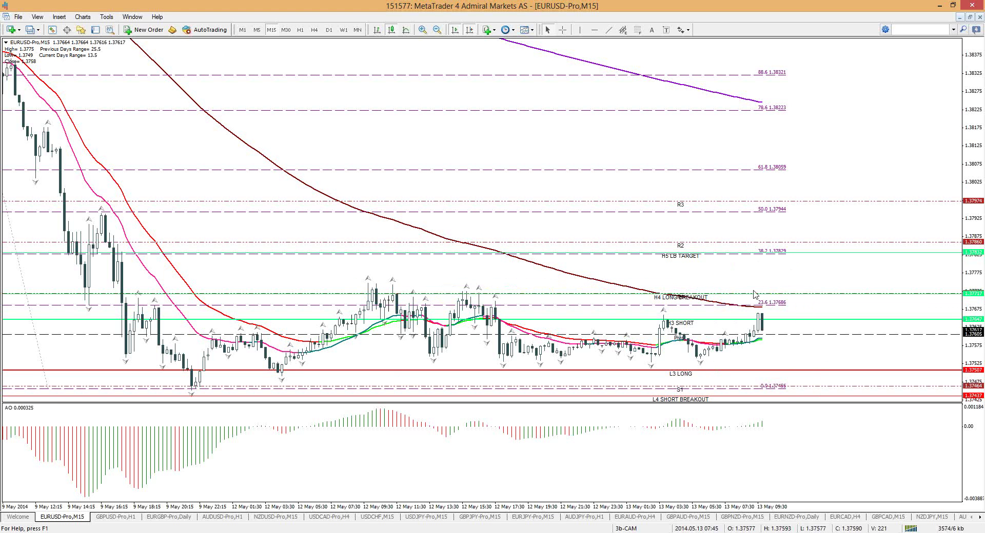
Step: Mark the 38.2 level beside current price with a short red stroke and clear it
{"action": "key", "text": "ctrl+2"}
{"action": "left_click_drag", "start_coordinate": [744, 250], "coordinate": [838, 280]}
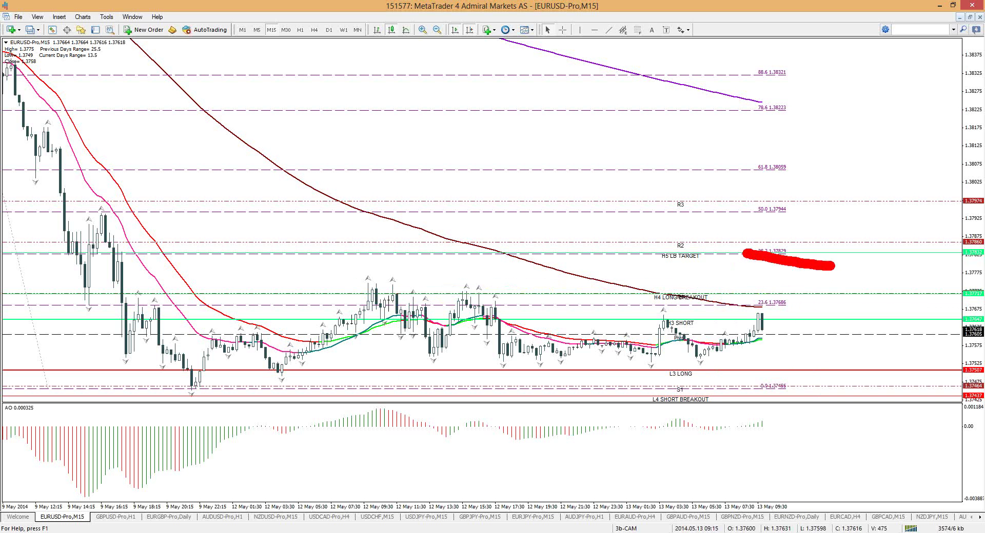
{"action": "key", "text": "Escape"}
Step: Compress the price scale to show the levels down to S3, circle the S1 to S3 zone in red, and erase the circle
{"action": "mouse_move", "coordinate": [968, 274]}
{"action": "left_mouse_down"}
{"action": "mouse_move", "coordinate": [963, 297]}
{"action": "mouse_move", "coordinate": [800, 331]}
{"action": "mouse_move", "coordinate": [764, 354]}
{"action": "mouse_move", "coordinate": [780, 383]}
{"action": "mouse_move", "coordinate": [810, 373]}
{"action": "mouse_move", "coordinate": [804, 341]}
{"action": "left_mouse_up"}
{"action": "key", "text": "ctrl+2"}
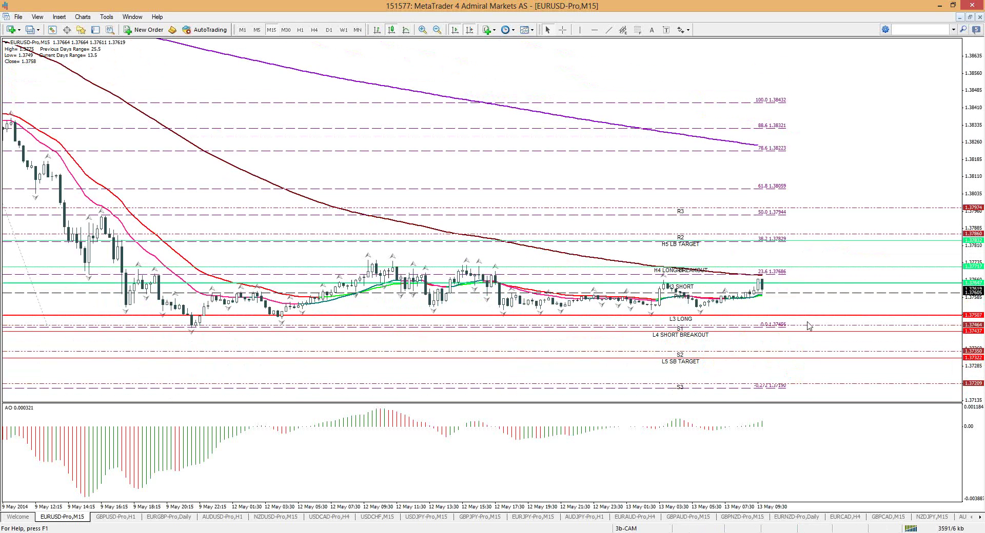
{"action": "left_click_drag", "start_coordinate": [757, 239], "coordinate": [819, 239]}
{"action": "mouse_move", "coordinate": [777, 331]}
{"action": "left_mouse_down"}
{"action": "mouse_move", "coordinate": [730, 368]}
{"action": "mouse_move", "coordinate": [760, 383]}
{"action": "mouse_move", "coordinate": [775, 326]}
{"action": "left_mouse_up"}
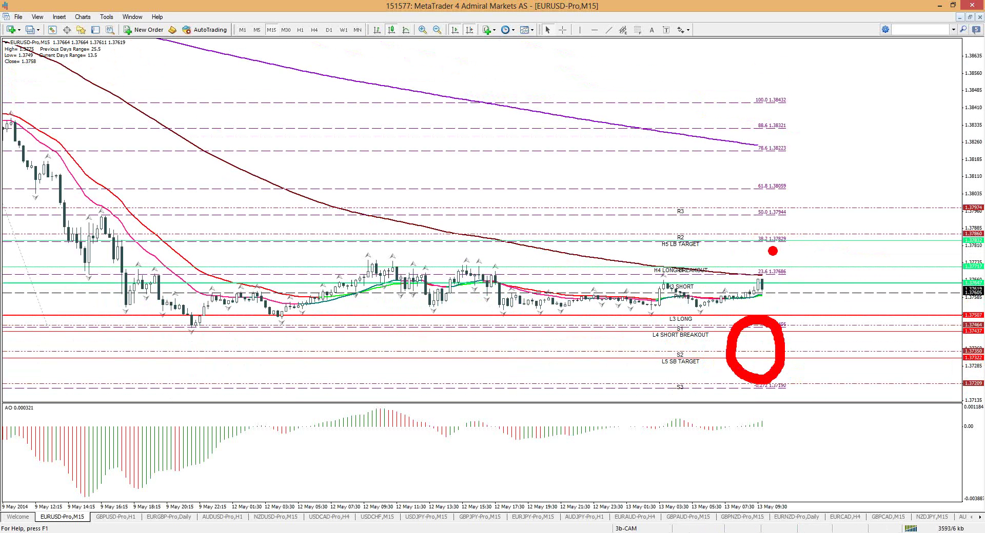
{"action": "key", "text": "e"}
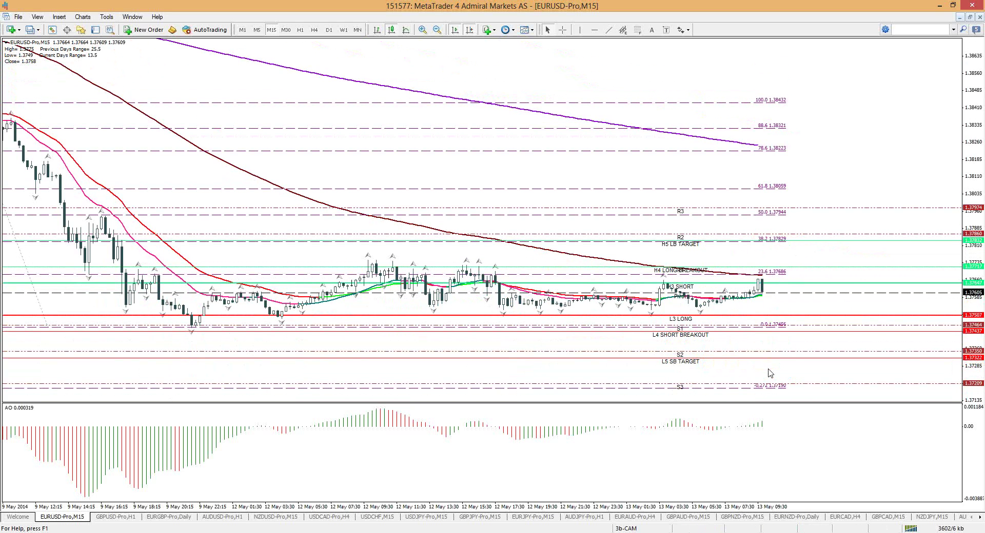
Step: Draw a blue stroke from current price to just below the 78.6 level, clear it, and change the chart to M5
{"action": "key", "text": "b"}
{"action": "left_click_drag", "start_coordinate": [768, 296], "coordinate": [775, 159]}
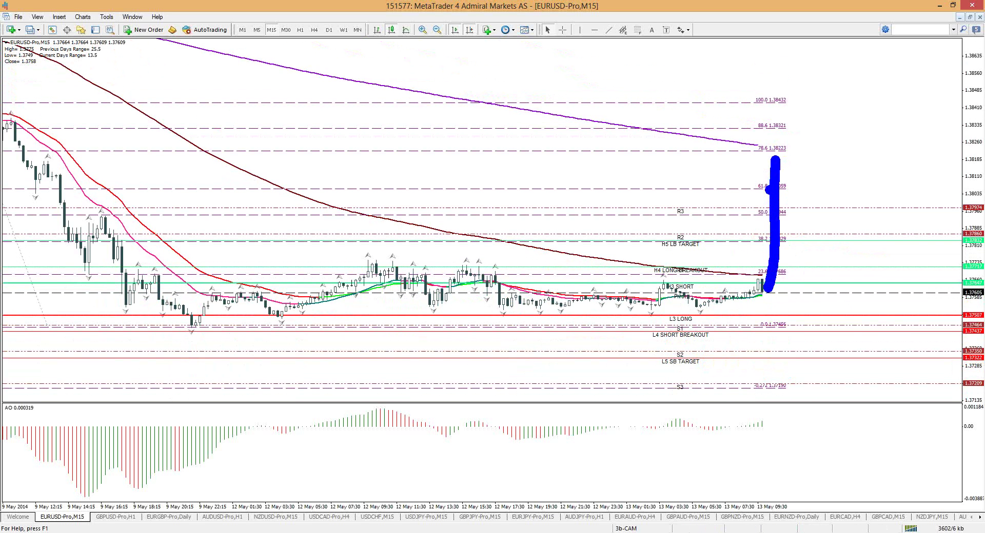
{"action": "key", "text": "Escape"}
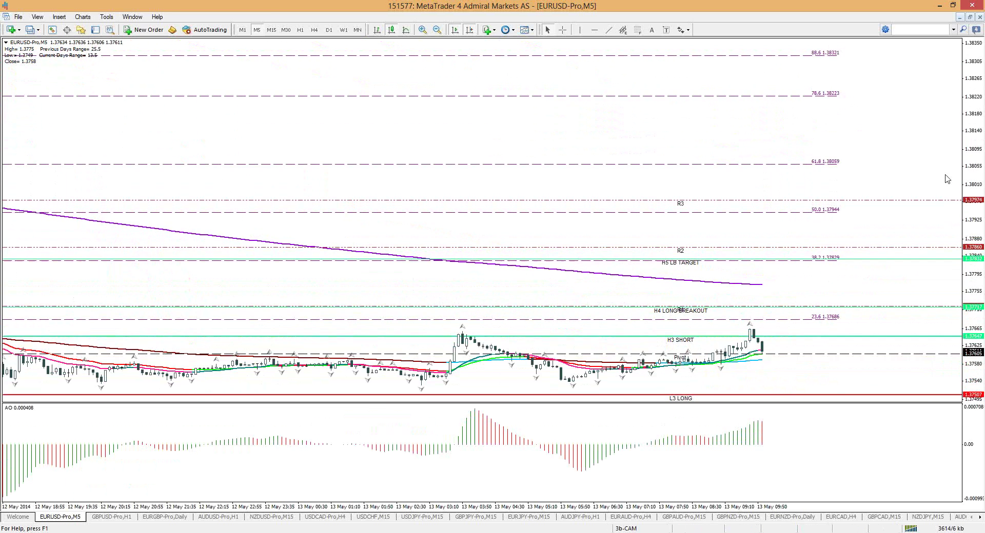
Step: On the M5 chart, sketch a dashed blue rise from current price through H3, followed by red dashes moving sideways from its peak
{"action": "key", "text": "ctrl+2"}
{"action": "left_click_drag", "start_coordinate": [770, 178], "coordinate": [773, 155]}
{"action": "left_click_drag", "start_coordinate": [783, 132], "coordinate": [794, 64]}
{"action": "key", "text": "r"}
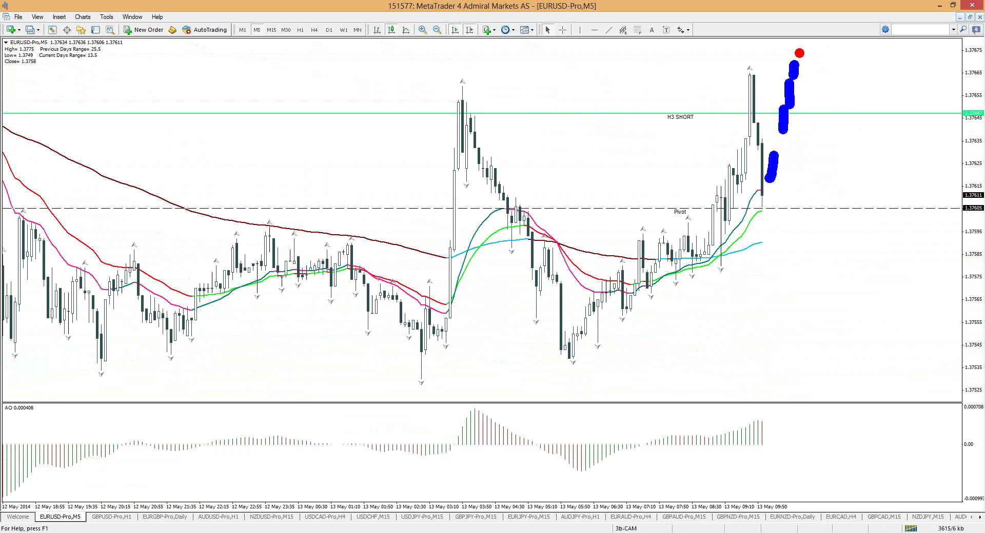
{"action": "mouse_move", "coordinate": [802, 66]}
{"action": "left_mouse_down"}
{"action": "mouse_move", "coordinate": [817, 40]}
{"action": "mouse_move", "coordinate": [836, 35]}
{"action": "mouse_move", "coordinate": [847, 60]}
{"action": "mouse_move", "coordinate": [875, 65]}
{"action": "left_mouse_up"}
{"action": "left_click_drag", "start_coordinate": [885, 51], "coordinate": [892, 58]}
{"action": "left_click_drag", "start_coordinate": [904, 51], "coordinate": [915, 60]}
{"action": "left_click", "coordinate": [928, 73]}
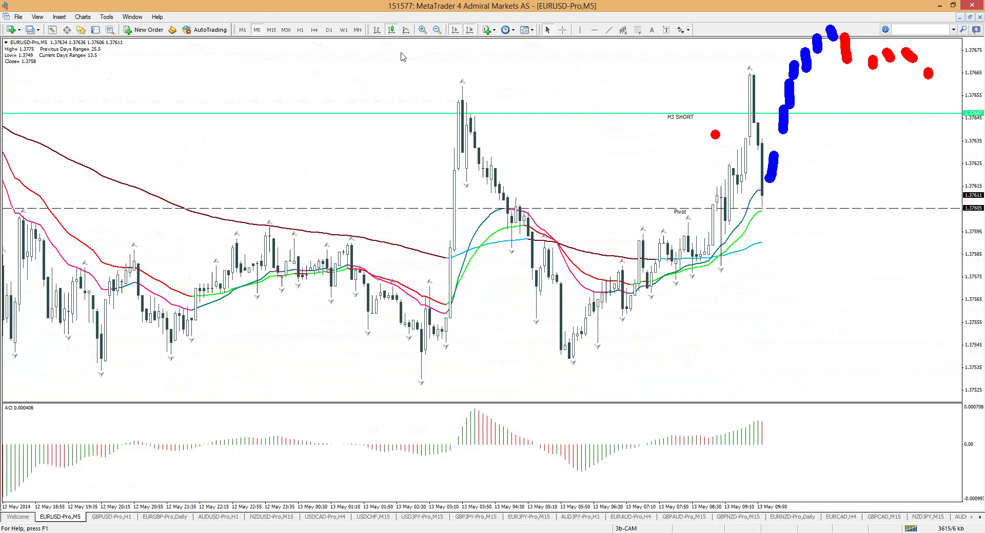
Step: Switch to H1, sketch a short blue rise, a red stepped arrow breaking below 0.0 and a blue rebound, and clear the sketch
{"action": "key", "text": "Escape"}
{"action": "left_click", "coordinate": [301, 29]}
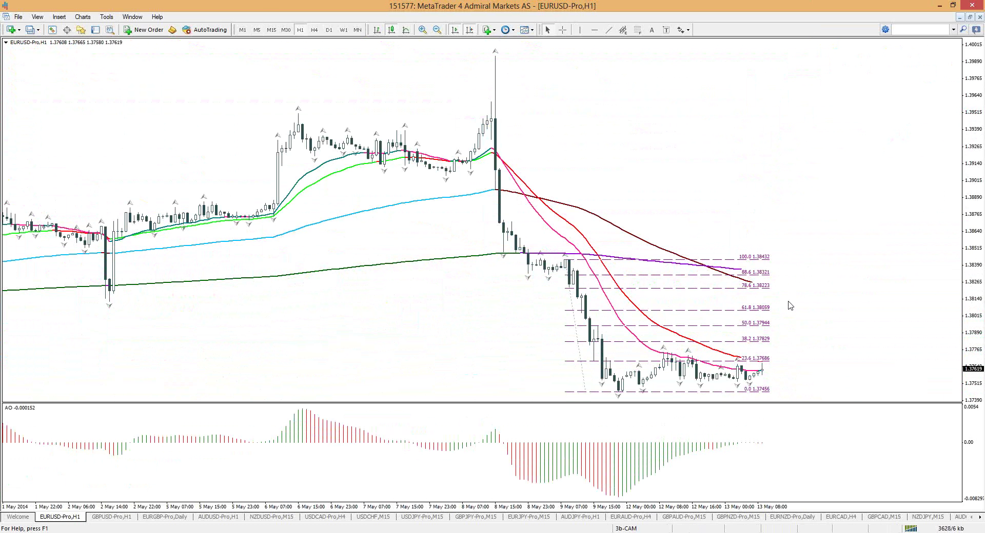
{"action": "left_click", "coordinate": [765, 368]}
{"action": "mouse_move", "coordinate": [765, 368]}
{"action": "left_mouse_down"}
{"action": "mouse_move", "coordinate": [786, 341]}
{"action": "mouse_move", "coordinate": [801, 338]}
{"action": "mouse_move", "coordinate": [804, 359]}
{"action": "mouse_move", "coordinate": [828, 381]}
{"action": "mouse_move", "coordinate": [831, 435]}
{"action": "mouse_move", "coordinate": [813, 430]}
{"action": "mouse_move", "coordinate": [846, 431]}
{"action": "mouse_move", "coordinate": [848, 446]}
{"action": "left_mouse_up"}
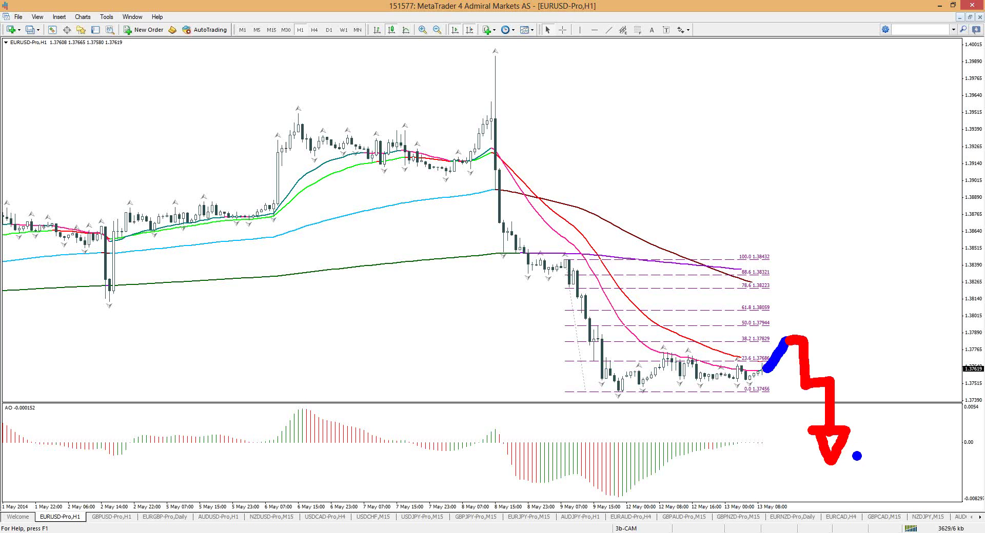
{"action": "mouse_move", "coordinate": [851, 462]}
{"action": "left_mouse_down"}
{"action": "mouse_move", "coordinate": [879, 460]}
{"action": "mouse_move", "coordinate": [879, 378]}
{"action": "mouse_move", "coordinate": [903, 388]}
{"action": "left_mouse_up"}
{"action": "key", "text": "Escape"}
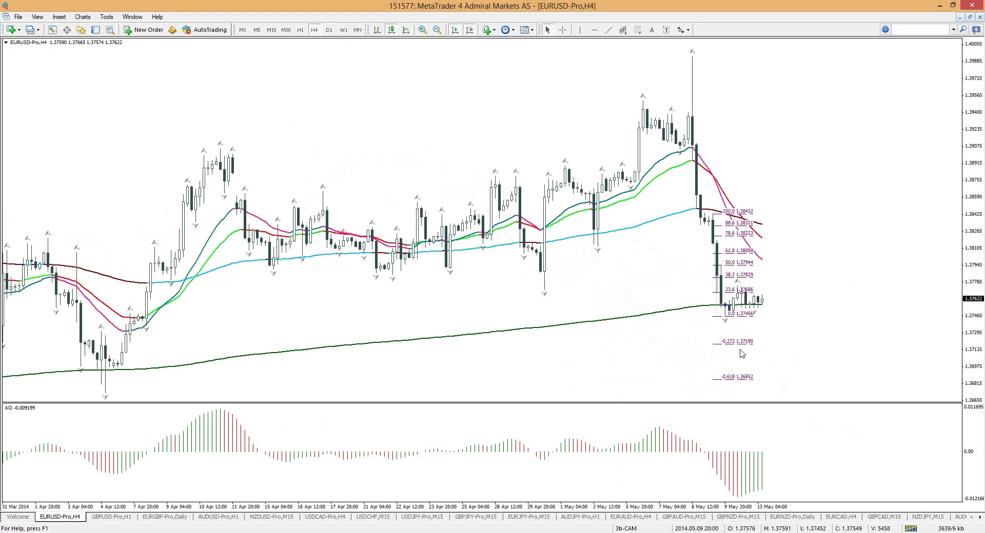
Step: On the H4 chart, draw a blue path from the AO low to its zero line, another rising from the price low, and erase them
{"action": "mouse_move", "coordinate": [745, 493]}
{"action": "left_mouse_down"}
{"action": "mouse_move", "coordinate": [737, 498]}
{"action": "mouse_move", "coordinate": [772, 487]}
{"action": "left_mouse_up"}
{"action": "mouse_move", "coordinate": [738, 498]}
{"action": "left_mouse_down"}
{"action": "mouse_move", "coordinate": [776, 482]}
{"action": "mouse_move", "coordinate": [800, 490]}
{"action": "mouse_move", "coordinate": [831, 455]}
{"action": "mouse_move", "coordinate": [847, 454]}
{"action": "left_mouse_up"}
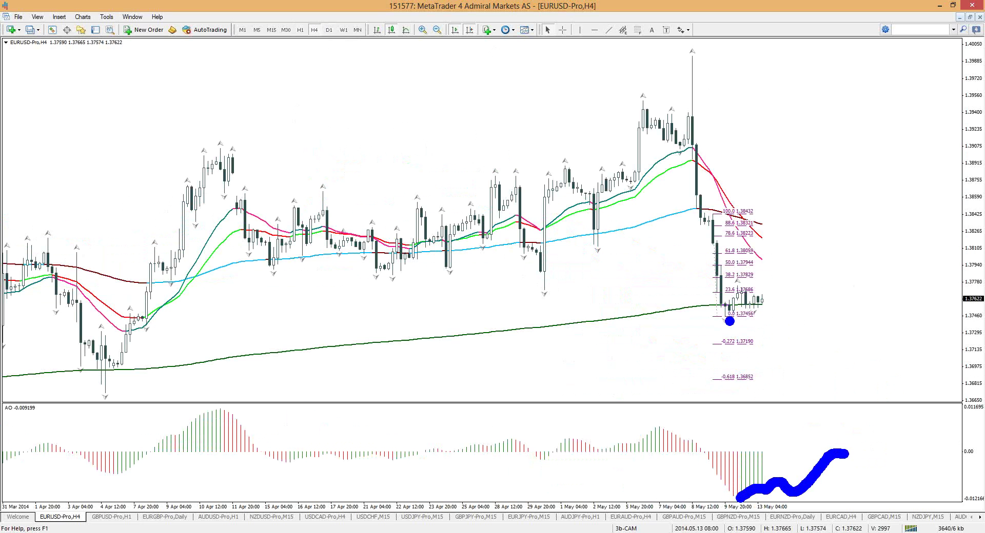
{"action": "mouse_move", "coordinate": [725, 318]}
{"action": "left_mouse_down"}
{"action": "mouse_move", "coordinate": [758, 300]}
{"action": "mouse_move", "coordinate": [798, 336]}
{"action": "mouse_move", "coordinate": [850, 278]}
{"action": "left_mouse_up"}
{"action": "key", "text": "e"}
Step: Sketch a blue rise, red drop to -0.272 and blue recovery on price, with a matching blue AO path to zero, and clear everything
{"action": "mouse_move", "coordinate": [759, 301]}
{"action": "left_mouse_down"}
{"action": "mouse_move", "coordinate": [777, 277]}
{"action": "mouse_move", "coordinate": [800, 342]}
{"action": "mouse_move", "coordinate": [830, 287]}
{"action": "mouse_move", "coordinate": [864, 273]}
{"action": "mouse_move", "coordinate": [895, 224]}
{"action": "left_mouse_up"}
{"action": "key", "text": "r"}
{"action": "mouse_move", "coordinate": [754, 491]}
{"action": "left_mouse_down"}
{"action": "mouse_move", "coordinate": [789, 496]}
{"action": "mouse_move", "coordinate": [828, 452]}
{"action": "mouse_move", "coordinate": [852, 448]}
{"action": "left_mouse_up"}
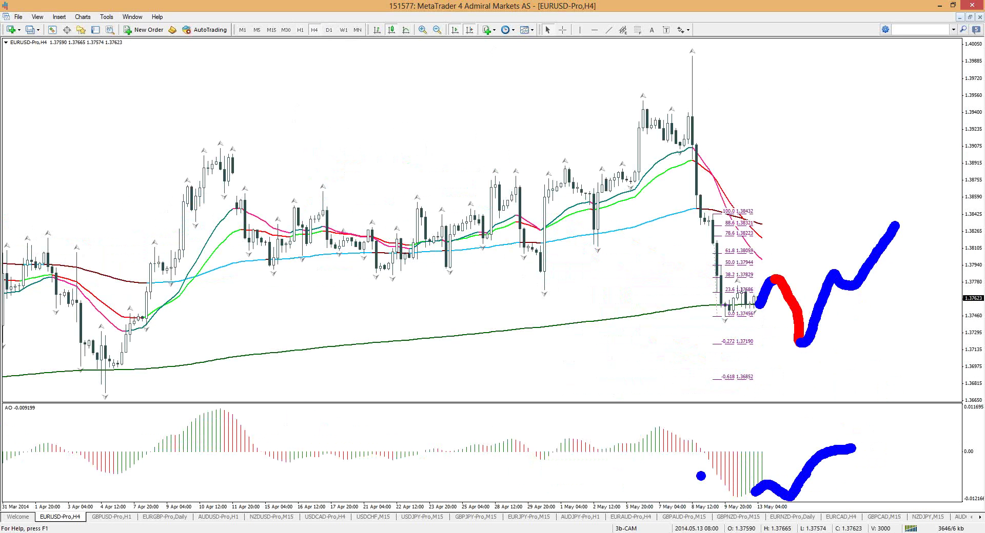
{"action": "key", "text": "Escape"}
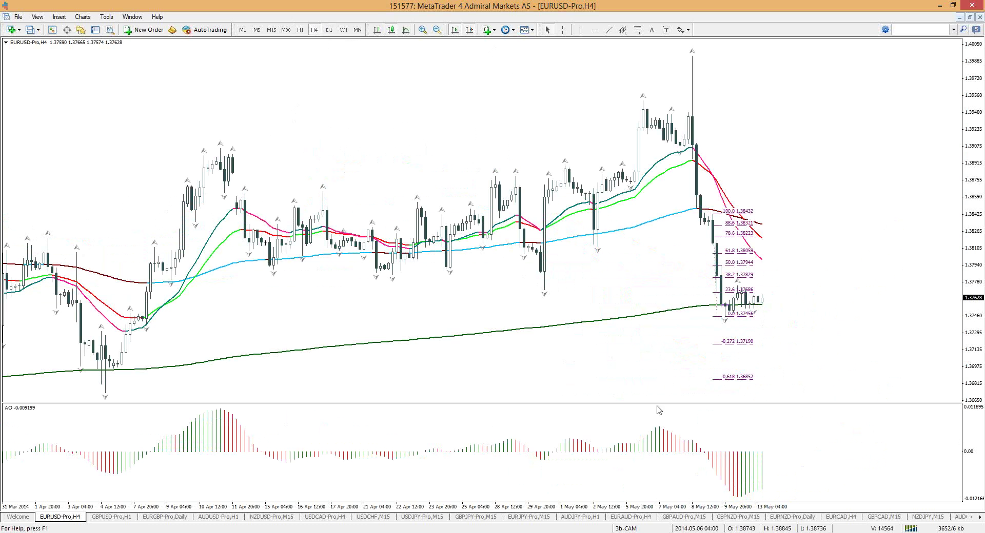
Step: Switch to the Daily chart and limit the Fibonacci retracement's visibility to the H1 and H4 timeframes
{"action": "left_click", "coordinate": [329, 31]}
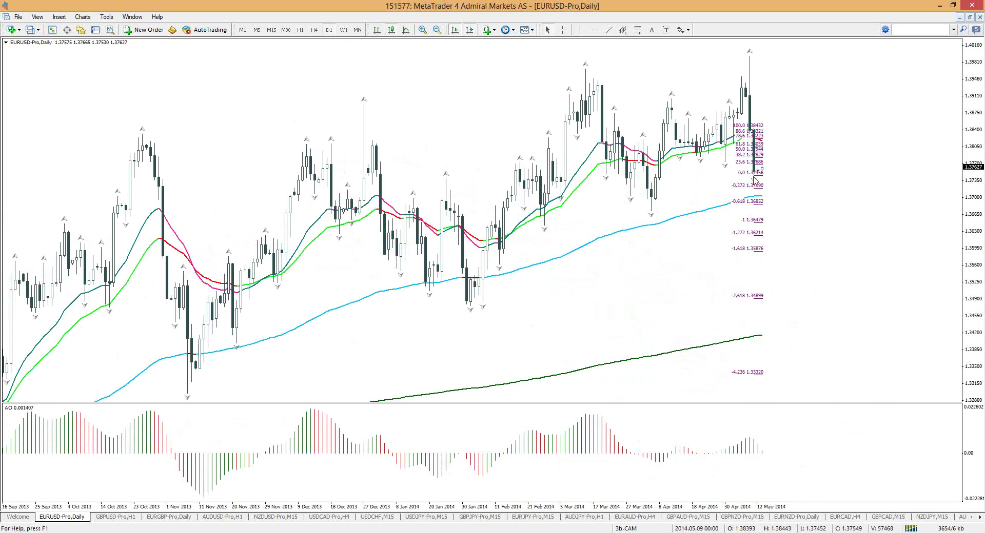
{"action": "right_click", "coordinate": [754, 179]}
{"action": "left_click", "coordinate": [774, 182]}
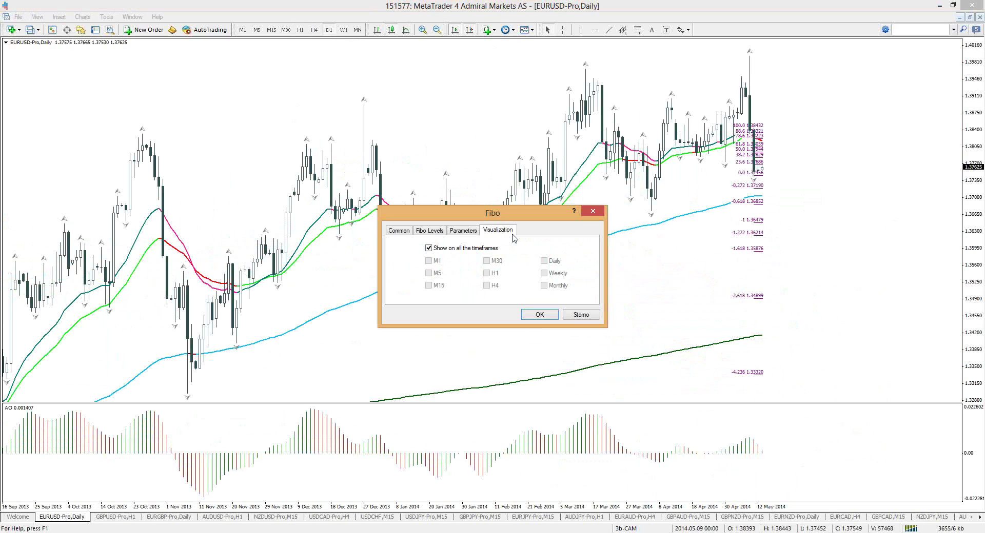
{"action": "left_click", "coordinate": [428, 248]}
{"action": "left_click", "coordinate": [486, 273]}
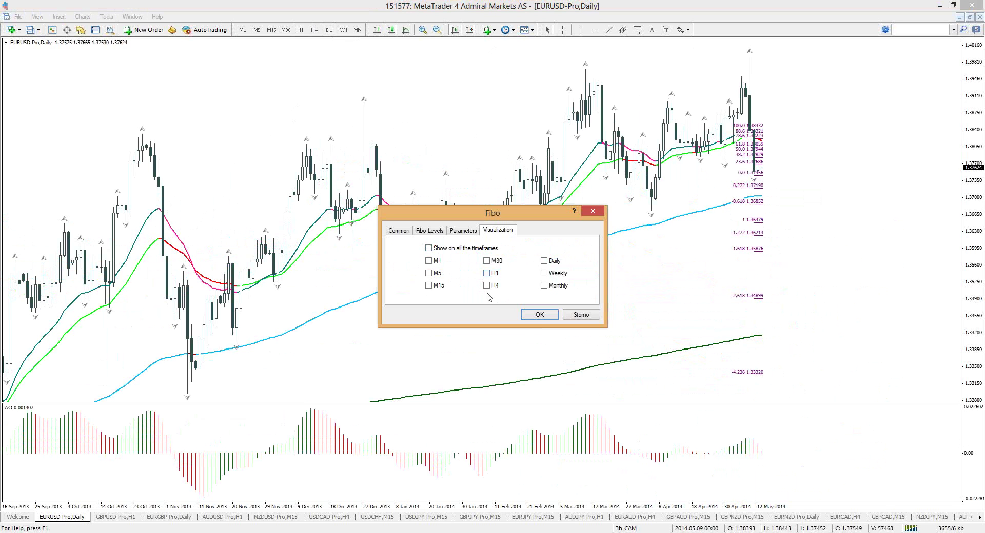
{"action": "left_click", "coordinate": [486, 285]}
{"action": "left_click", "coordinate": [539, 314]}
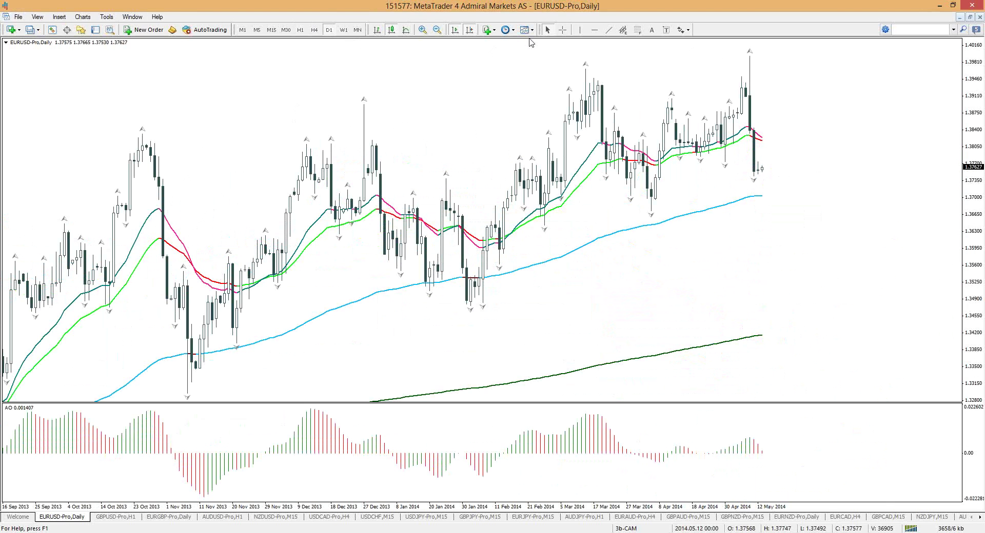
Step: Draw one trendline through the October, December, March and May highs and another from the late-January low along the early-April low
{"action": "left_click", "coordinate": [562, 30]}
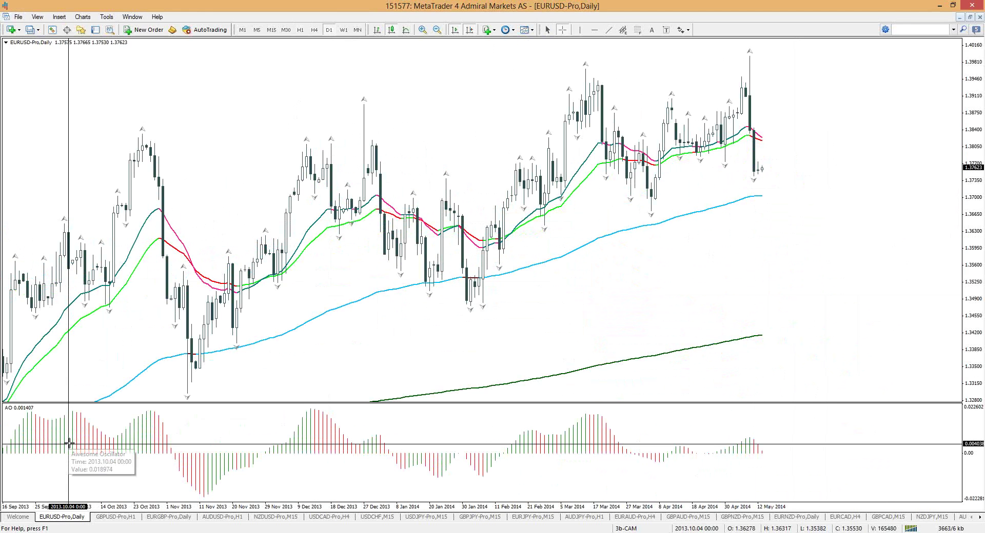
{"action": "left_click", "coordinate": [412, 51]}
{"action": "left_click_drag", "start_coordinate": [143, 134], "coordinate": [799, 50]}
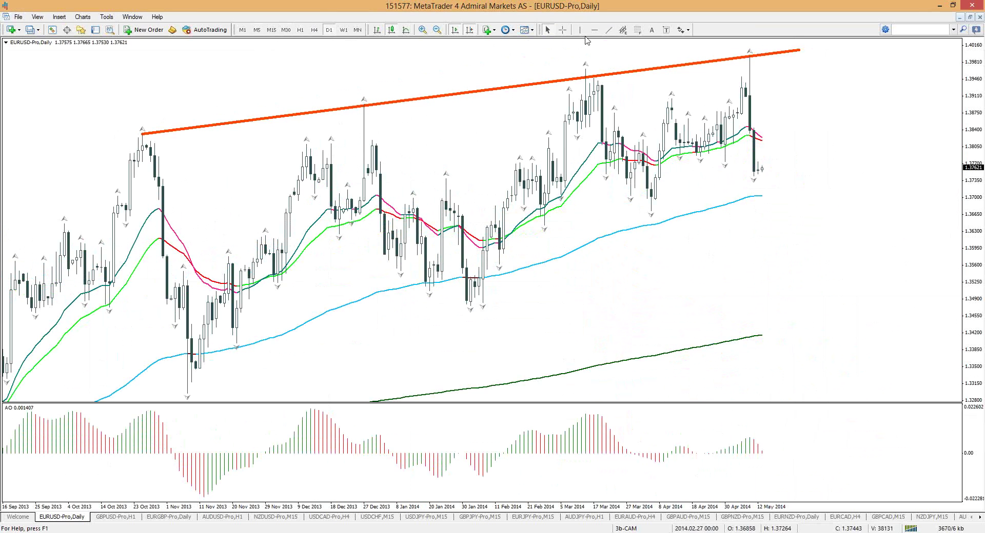
{"action": "left_click", "coordinate": [608, 30]}
{"action": "left_click_drag", "start_coordinate": [798, 124], "coordinate": [816, 112]}
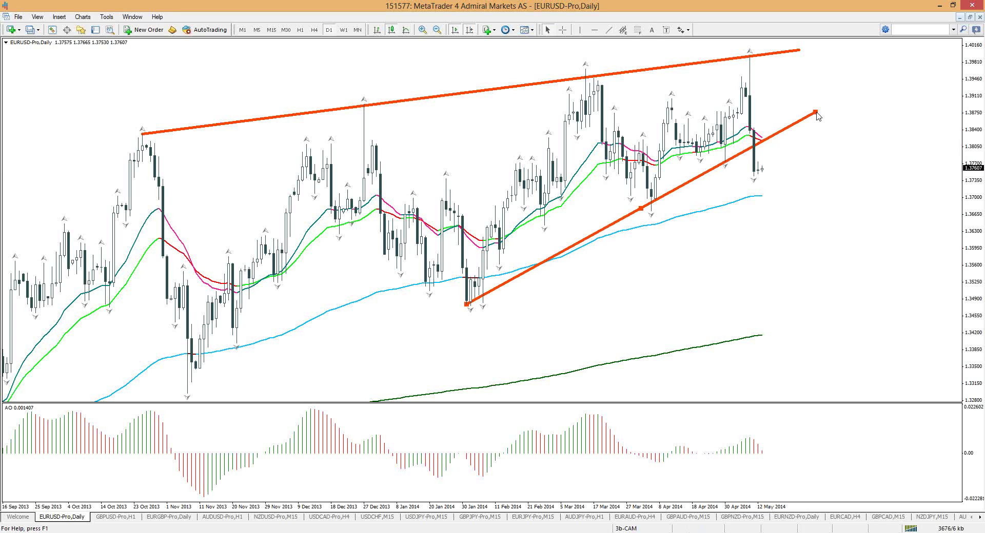
{"action": "left_click", "coordinate": [464, 312]}
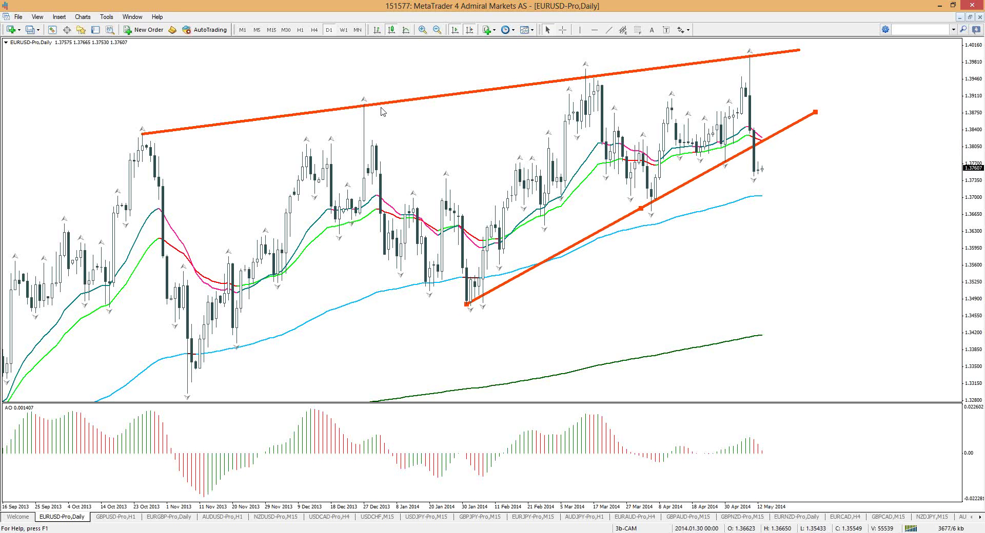
Step: Switch to Weekly, draw a rising channel along the lows since July 2012, and shift its upper line back to fit the highs
{"action": "left_click", "coordinate": [343, 30]}
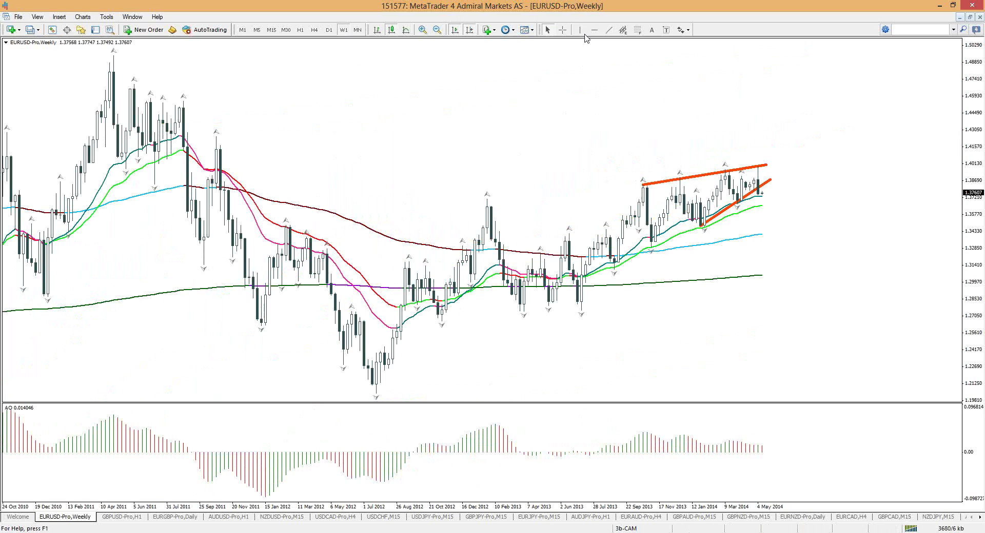
{"action": "left_click", "coordinate": [623, 29]}
{"action": "left_click_drag", "start_coordinate": [377, 394], "coordinate": [804, 175]}
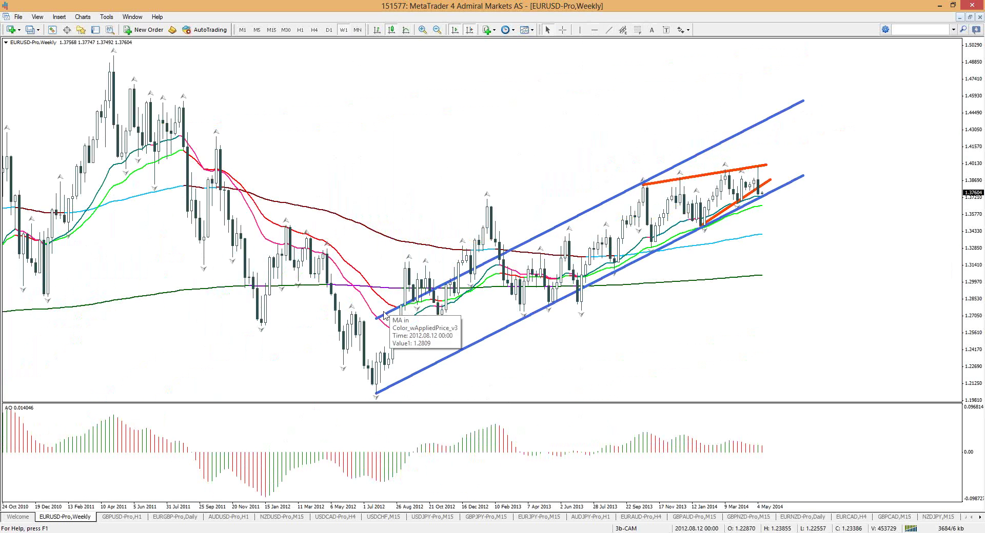
{"action": "left_click_drag", "start_coordinate": [385, 317], "coordinate": [355, 349]}
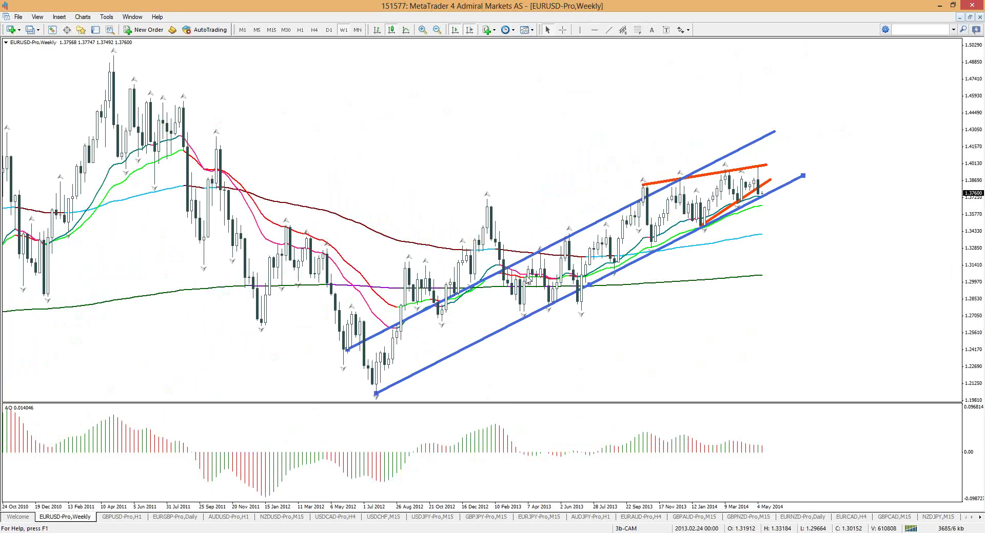
Step: Return to the Daily chart and draw a rising blue arrow beneath the channel's lower line
{"action": "left_click", "coordinate": [329, 30]}
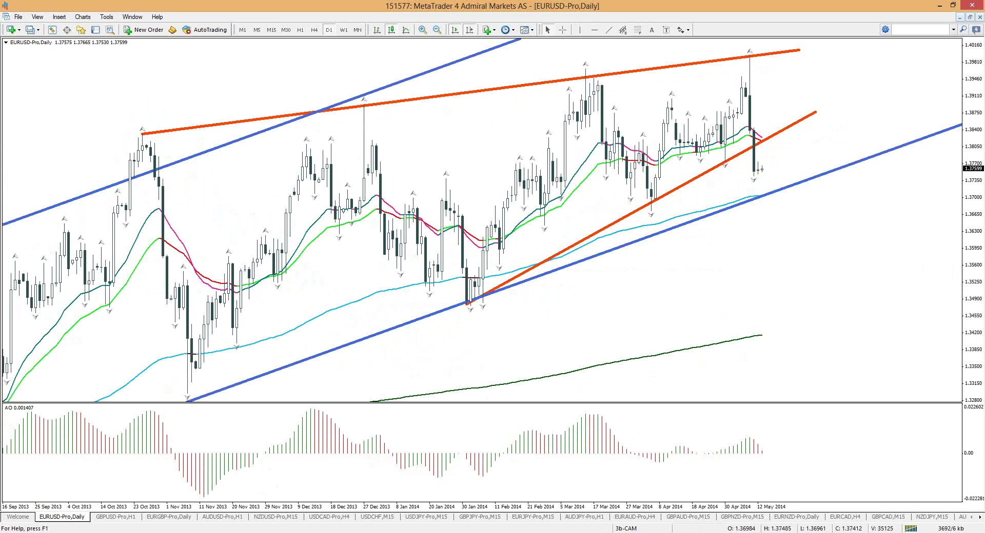
{"action": "left_click_drag", "start_coordinate": [598, 287], "coordinate": [738, 254]}
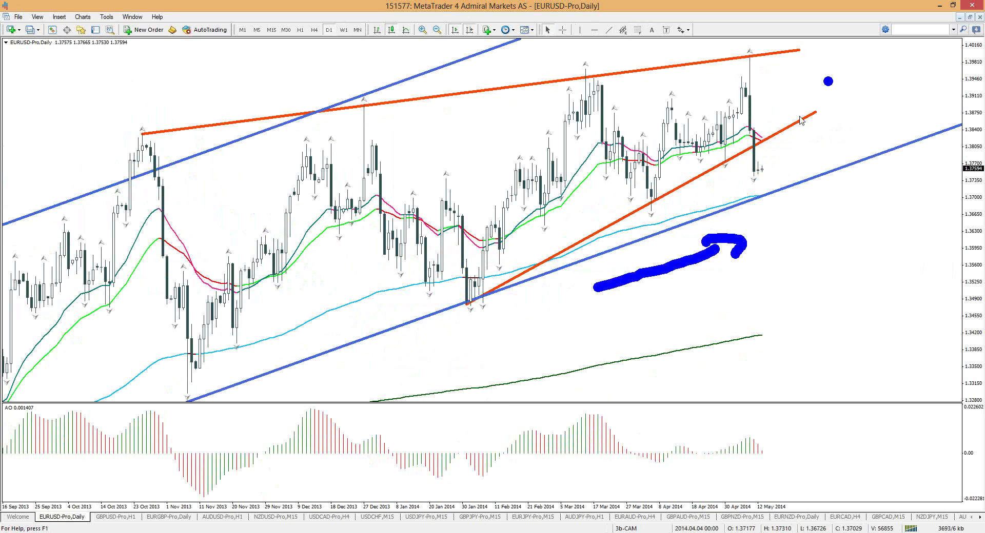
Step: Clear the arrow sketch and replace the lower orange trendline with horizontal lines at 1.36705 and 1.36429
{"action": "key", "text": "ctrl+z"}
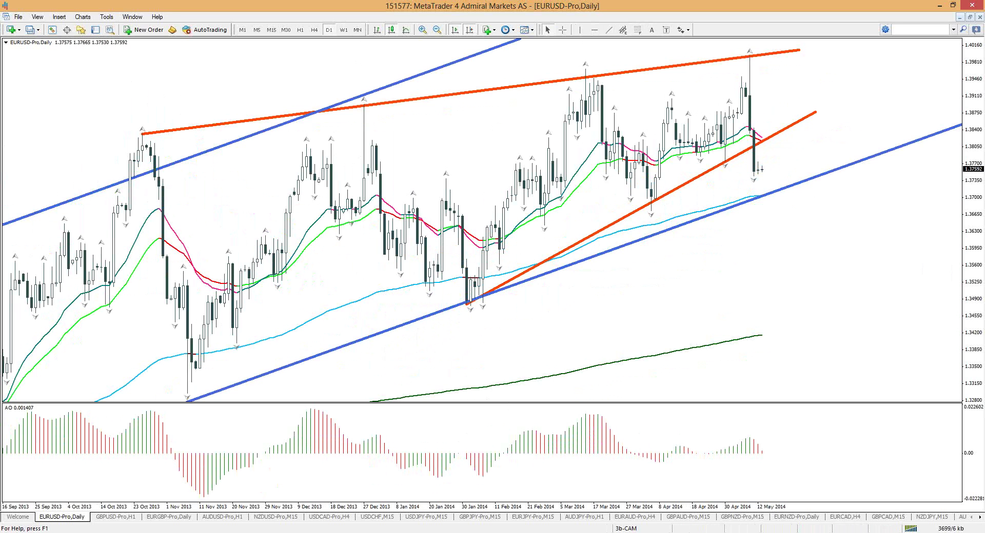
{"action": "key", "text": "ctrl+z"}
{"action": "key", "text": "Escape"}
{"action": "left_click", "coordinate": [655, 212]}
{"action": "left_click", "coordinate": [595, 30]}
{"action": "left_click", "coordinate": [548, 225]}
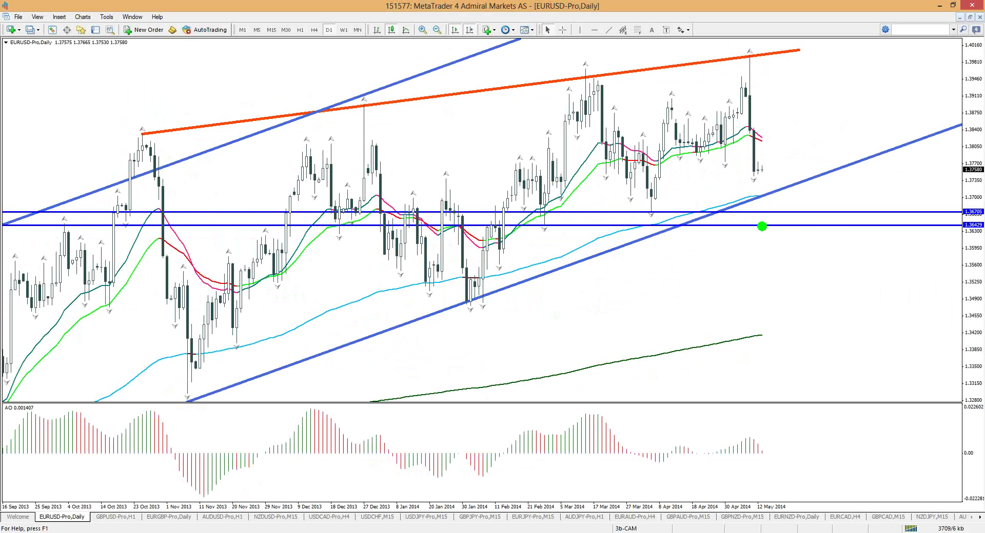
Step: Highlight the horizontal support zone in green, then sketch a green drop to the channel's lower line and a blue circled rebound rising from it
{"action": "left_click_drag", "start_coordinate": [590, 214], "coordinate": [670, 218]}
{"action": "left_click_drag", "start_coordinate": [760, 176], "coordinate": [775, 199]}
{"action": "key", "text": "r"}
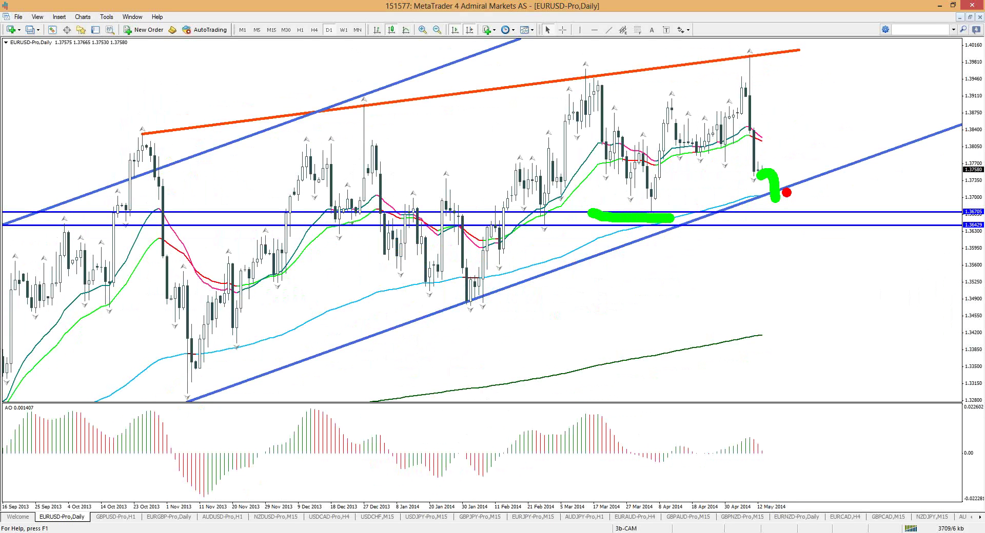
{"action": "key", "text": "b"}
{"action": "mouse_move", "coordinate": [796, 193]}
{"action": "left_mouse_down"}
{"action": "mouse_move", "coordinate": [779, 183]}
{"action": "mouse_move", "coordinate": [797, 203]}
{"action": "mouse_move", "coordinate": [802, 165]}
{"action": "mouse_move", "coordinate": [904, 116]}
{"action": "left_mouse_up"}
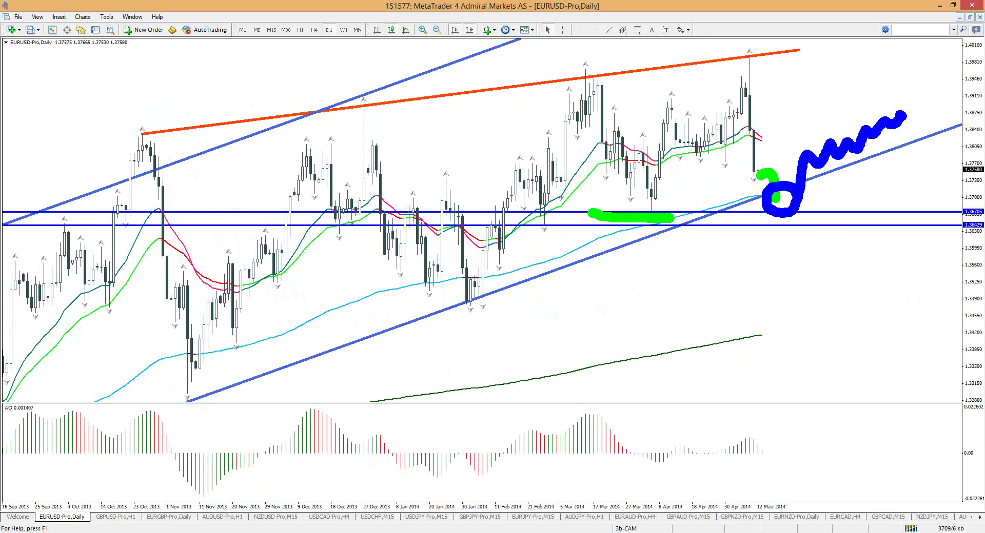
Step: Sketch a long red falling arrow from the blue wave's end and a blue rising arrow from the channel's lower line as alternatives
{"action": "key", "text": "r"}
{"action": "mouse_move", "coordinate": [898, 121]}
{"action": "left_mouse_down"}
{"action": "mouse_move", "coordinate": [902, 287]}
{"action": "mouse_move", "coordinate": [923, 283]}
{"action": "left_mouse_up"}
{"action": "key", "text": "b"}
{"action": "mouse_move", "coordinate": [910, 178]}
{"action": "left_mouse_down"}
{"action": "mouse_move", "coordinate": [941, 51]}
{"action": "mouse_move", "coordinate": [922, 64]}
{"action": "mouse_move", "coordinate": [953, 77]}
{"action": "left_mouse_up"}
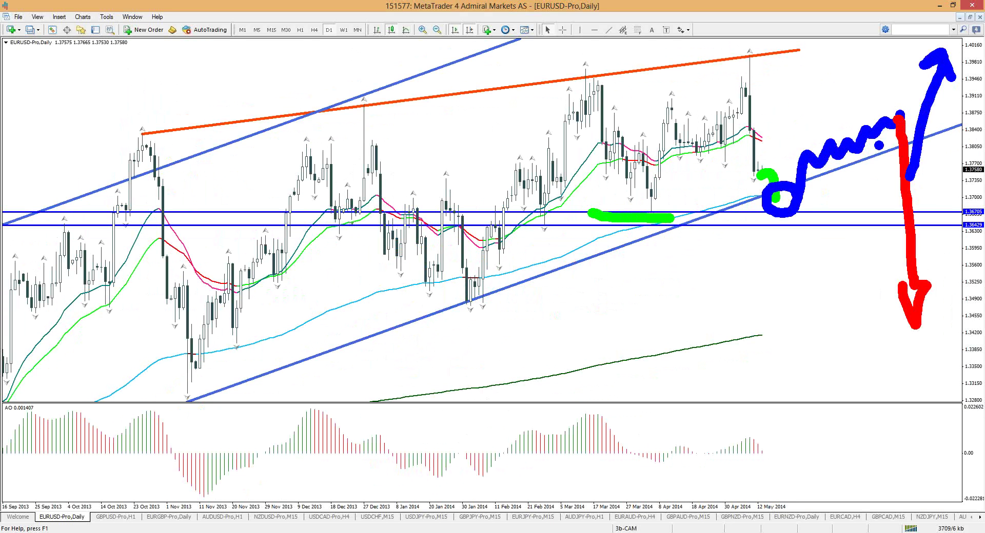
Step: Clear the sketches, highlight the zone between the two horizontal lines in green, and circle the area beneath it in red
{"action": "key", "text": "e"}
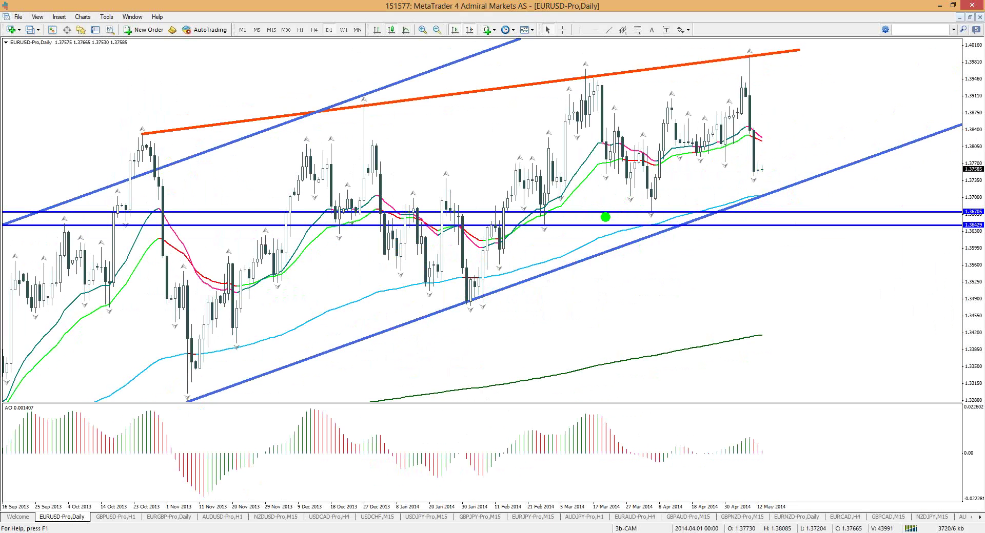
{"action": "left_click_drag", "start_coordinate": [606, 217], "coordinate": [754, 216]}
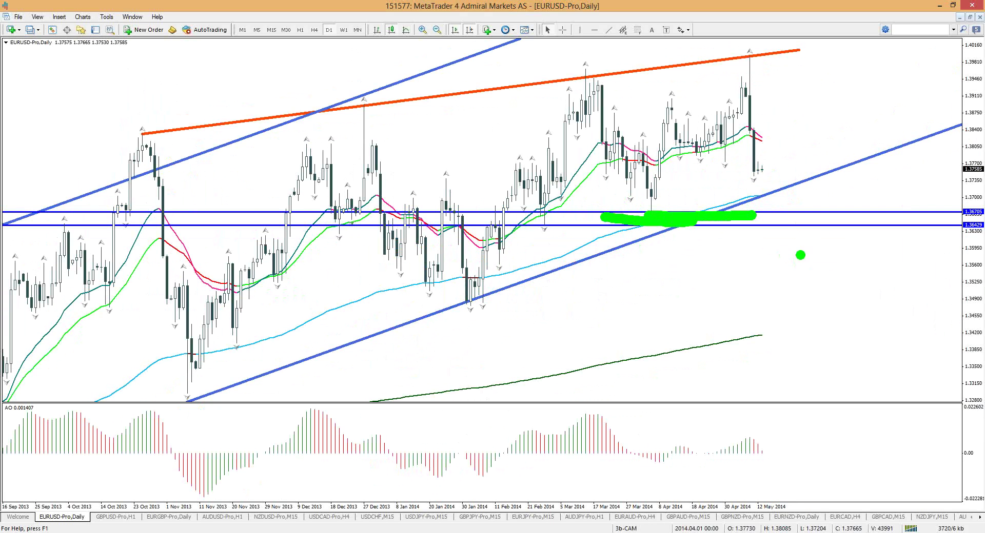
{"action": "key", "text": "r"}
{"action": "mouse_move", "coordinate": [811, 250]}
{"action": "left_mouse_down"}
{"action": "mouse_move", "coordinate": [754, 263]}
{"action": "mouse_move", "coordinate": [800, 338]}
{"action": "mouse_move", "coordinate": [832, 257]}
{"action": "mouse_move", "coordinate": [800, 223]}
{"action": "left_mouse_up"}
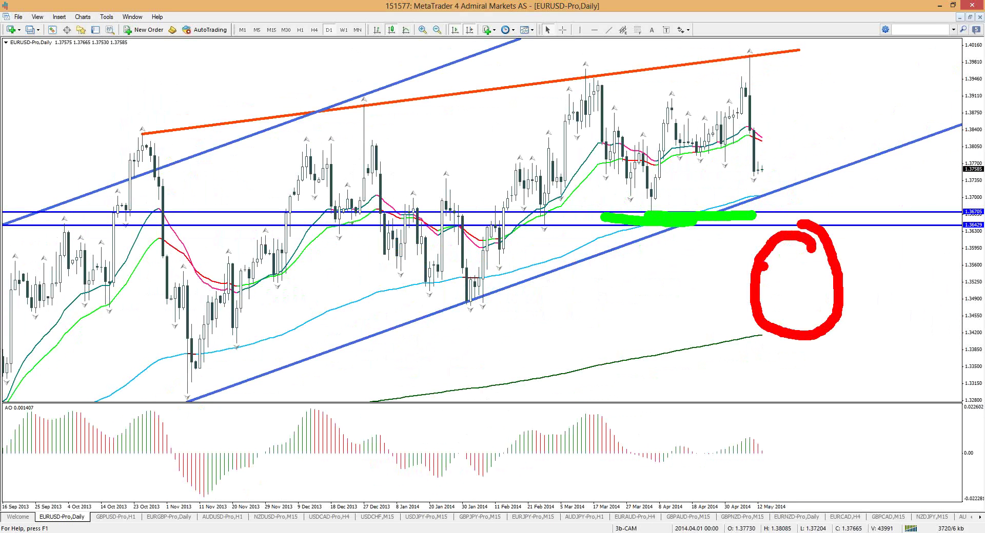
Step: Sketch a small red box around the channel's lower line above the support zone and a blue arrow rising from it
{"action": "key", "text": "b"}
{"action": "key", "text": "r"}
{"action": "mouse_move", "coordinate": [782, 172]}
{"action": "left_mouse_down"}
{"action": "mouse_move", "coordinate": [783, 206]}
{"action": "mouse_move", "coordinate": [795, 175]}
{"action": "mouse_move", "coordinate": [787, 189]}
{"action": "left_mouse_up"}
{"action": "key", "text": "b"}
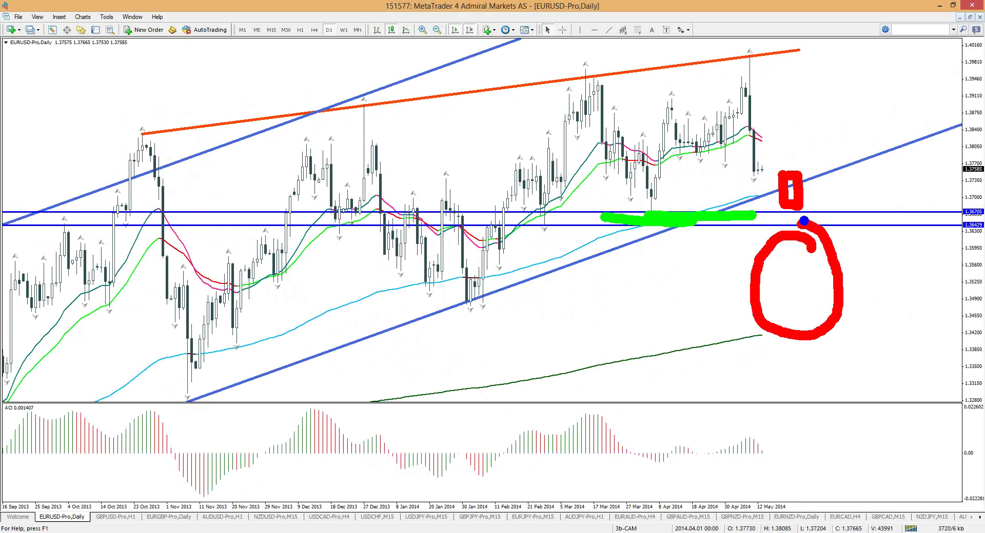
{"action": "left_click_drag", "start_coordinate": [812, 205], "coordinate": [879, 107]}
Step: Draw a red resistance line across the March and May highs with red falling arrows below it, beside the circle and from the current price
{"action": "key", "text": "r"}
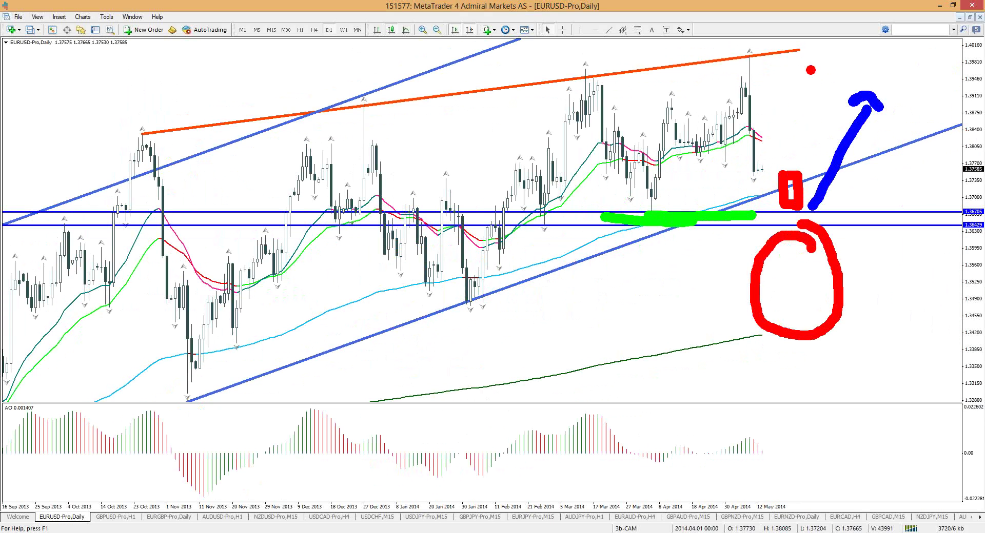
{"action": "left_click_drag", "start_coordinate": [524, 69], "coordinate": [953, 77]}
{"action": "mouse_move", "coordinate": [904, 92]}
{"action": "left_mouse_down"}
{"action": "mouse_move", "coordinate": [914, 128]}
{"action": "mouse_move", "coordinate": [930, 135]}
{"action": "left_mouse_up"}
{"action": "mouse_move", "coordinate": [854, 237]}
{"action": "left_mouse_down"}
{"action": "mouse_move", "coordinate": [867, 308]}
{"action": "mouse_move", "coordinate": [878, 318]}
{"action": "mouse_move", "coordinate": [872, 304]}
{"action": "left_mouse_up"}
{"action": "mouse_move", "coordinate": [758, 165]}
{"action": "left_mouse_down"}
{"action": "mouse_move", "coordinate": [767, 208]}
{"action": "mouse_move", "coordinate": [781, 199]}
{"action": "left_mouse_up"}
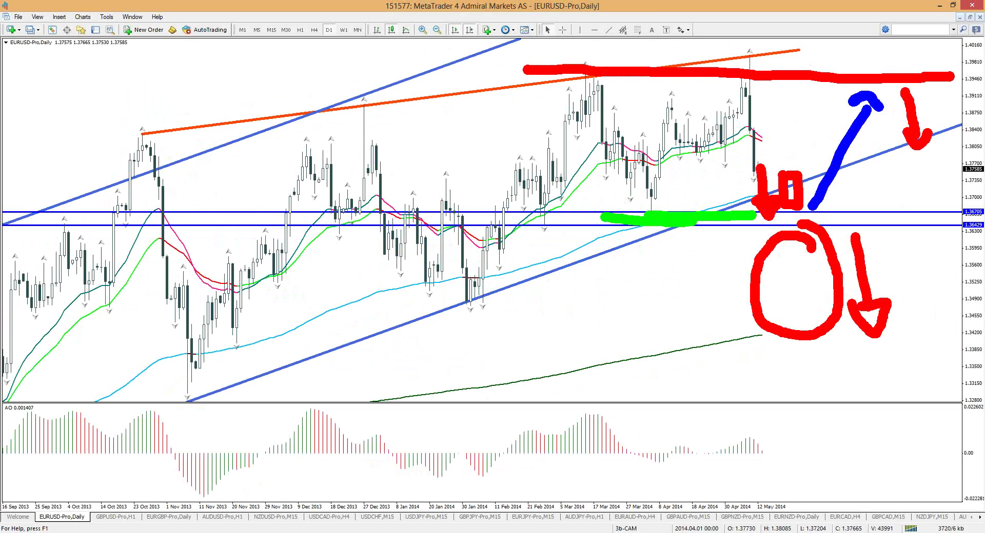
Step: Clear the sketches and draw a red drop from the current price to the support zone followed by a blue rebound arrow
{"action": "key", "text": "e"}
{"action": "mouse_move", "coordinate": [763, 168]}
{"action": "left_mouse_down"}
{"action": "mouse_move", "coordinate": [782, 207]}
{"action": "mouse_move", "coordinate": [797, 211]}
{"action": "mouse_move", "coordinate": [826, 158]}
{"action": "left_mouse_up"}
{"action": "key", "text": "b"}
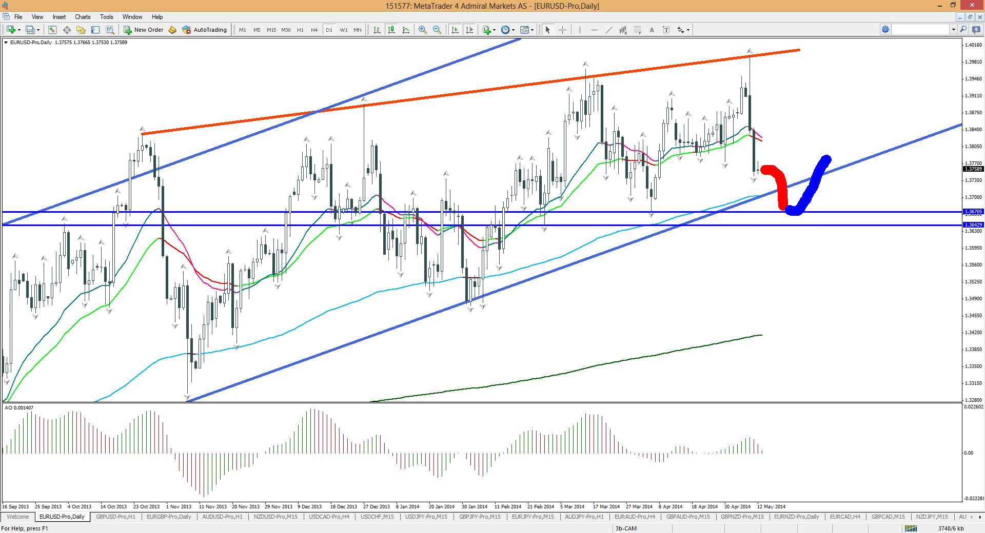
{"action": "mouse_move", "coordinate": [827, 158]}
{"action": "left_mouse_down"}
{"action": "mouse_move", "coordinate": [822, 132]}
{"action": "mouse_move", "coordinate": [836, 136]}
{"action": "mouse_move", "coordinate": [836, 150]}
{"action": "left_mouse_up"}
{"action": "left_click", "coordinate": [830, 175]}
Step: Draw a red resistance line along the March and May highs, circle its far end, and add a red question mark beside it
{"action": "key", "text": "r"}
{"action": "mouse_move", "coordinate": [851, 69]}
{"action": "left_mouse_down"}
{"action": "mouse_move", "coordinate": [897, 62]}
{"action": "mouse_move", "coordinate": [913, 74]}
{"action": "left_mouse_up"}
{"action": "mouse_move", "coordinate": [905, 89]}
{"action": "left_mouse_down"}
{"action": "mouse_move", "coordinate": [883, 68]}
{"action": "mouse_move", "coordinate": [441, 78]}
{"action": "left_mouse_up"}
{"action": "left_click", "coordinate": [940, 102]}
{"action": "mouse_move", "coordinate": [938, 49]}
{"action": "left_mouse_down"}
{"action": "mouse_move", "coordinate": [961, 51]}
{"action": "mouse_move", "coordinate": [959, 75]}
{"action": "left_mouse_up"}
{"action": "left_click", "coordinate": [965, 102]}
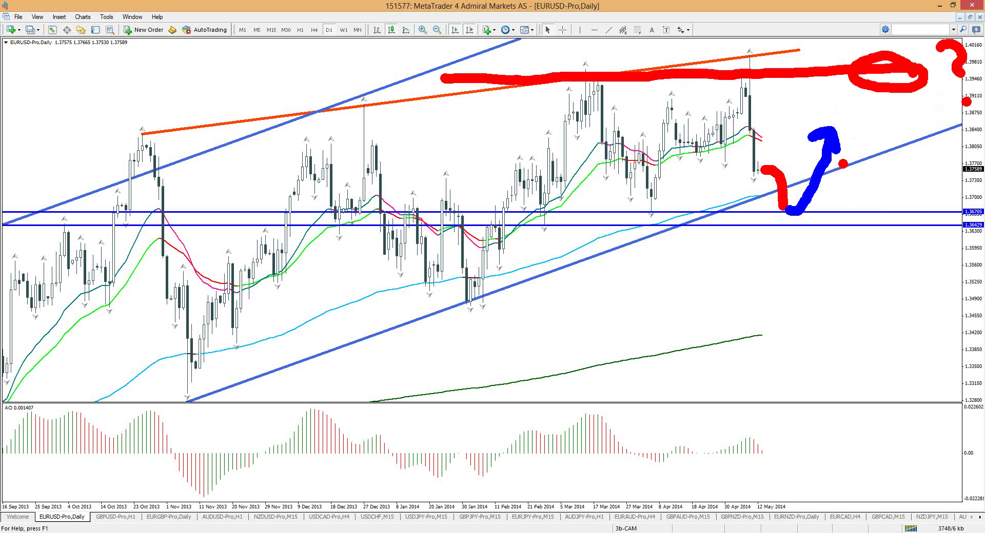
Step: Add a red mark beside the rebound arrow's tip and a large red falling arrow below the support zone, and clear all sketches
{"action": "left_click_drag", "start_coordinate": [839, 146], "coordinate": [839, 156]}
{"action": "mouse_move", "coordinate": [839, 235]}
{"action": "left_mouse_down"}
{"action": "mouse_move", "coordinate": [850, 322]}
{"action": "mouse_move", "coordinate": [882, 323]}
{"action": "mouse_move", "coordinate": [839, 322]}
{"action": "left_mouse_up"}
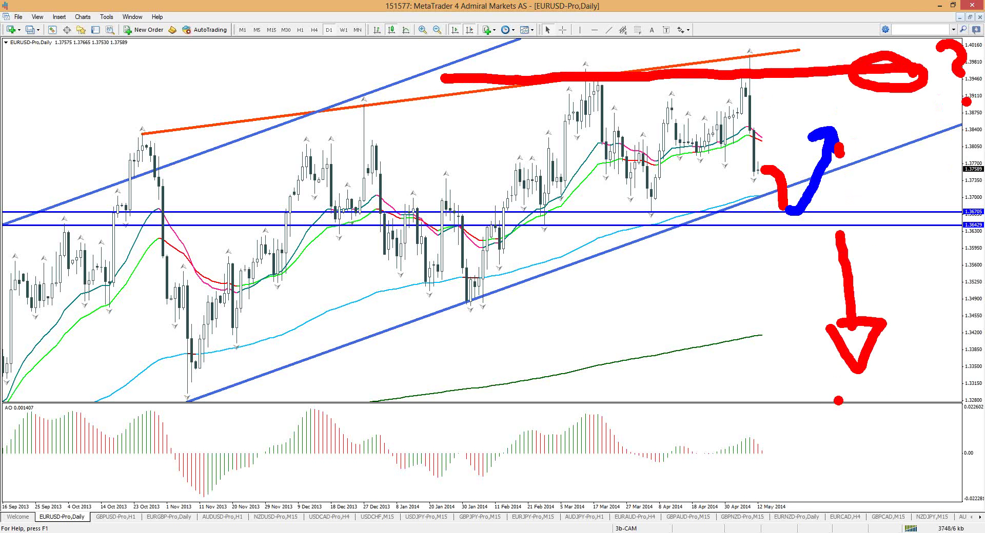
{"action": "key", "text": "Escape"}
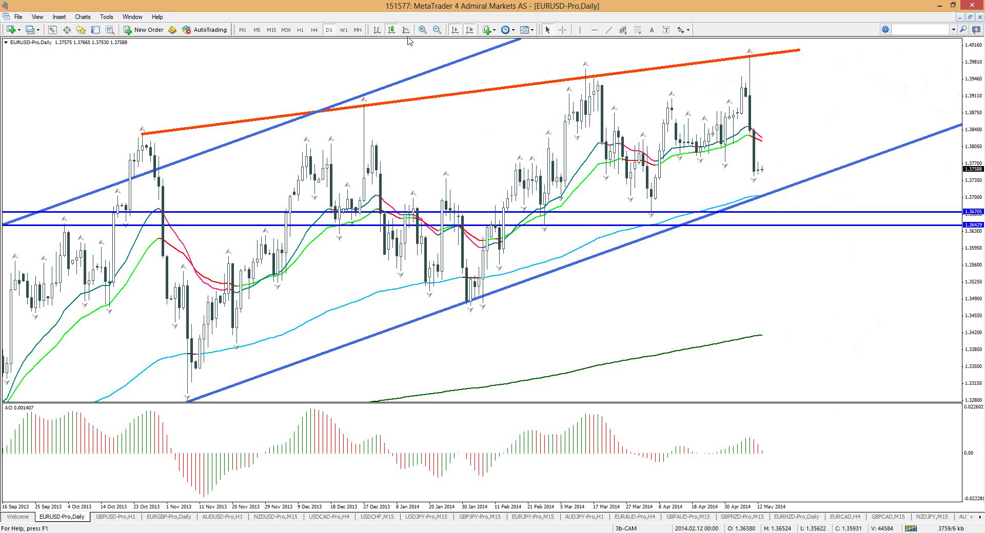
Step: Switch EURUSD to the Weekly chart and bring the most recent candles and the rising channel into view
{"action": "left_click", "coordinate": [343, 30]}
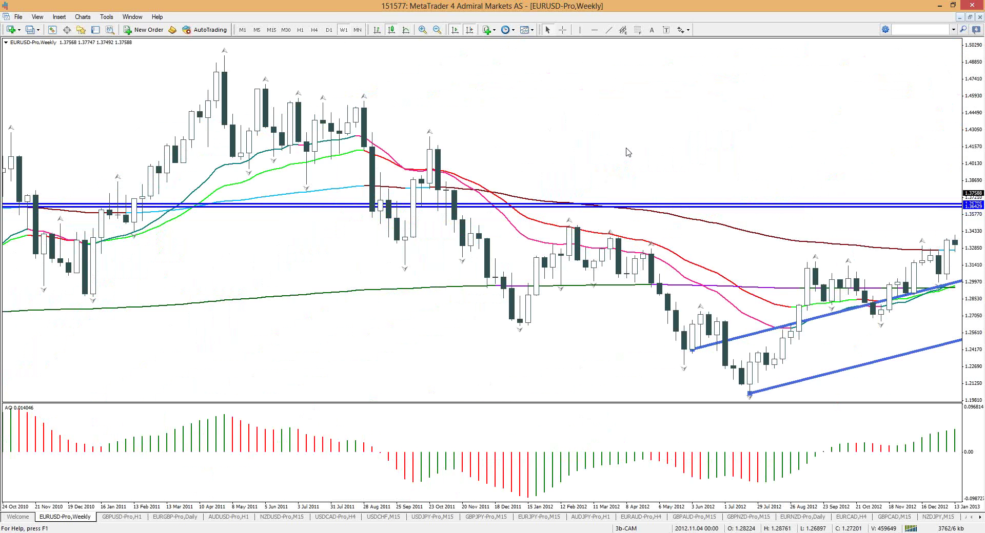
{"action": "key", "text": "End"}
{"action": "scroll", "coordinate": [725, 113], "scroll_direction": "down", "scroll_amount": 3}
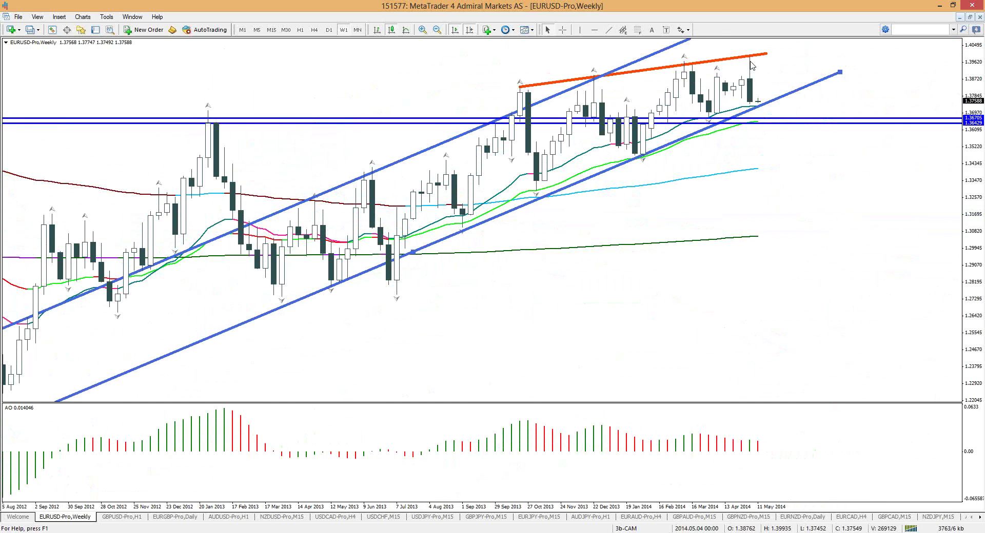
{"action": "scroll", "coordinate": [750, 66], "scroll_direction": "down", "scroll_amount": 1}
{"action": "mouse_move", "coordinate": [745, 107]}
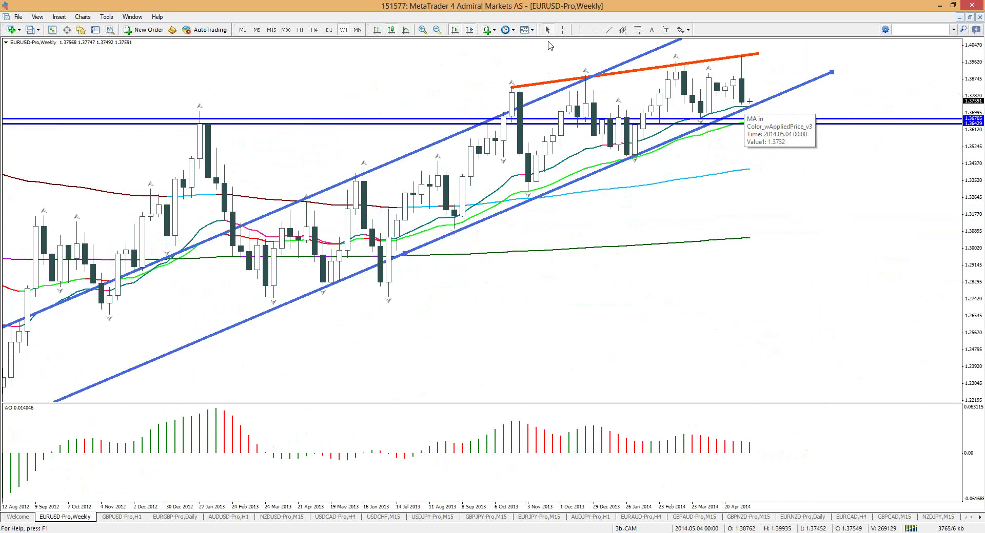
Step: Mark the current weekly candle with the crosshair, sketch a red dip to the channel's lower line with a blue bounce, and clear it
{"action": "middle_click", "coordinate": [787, 100]}
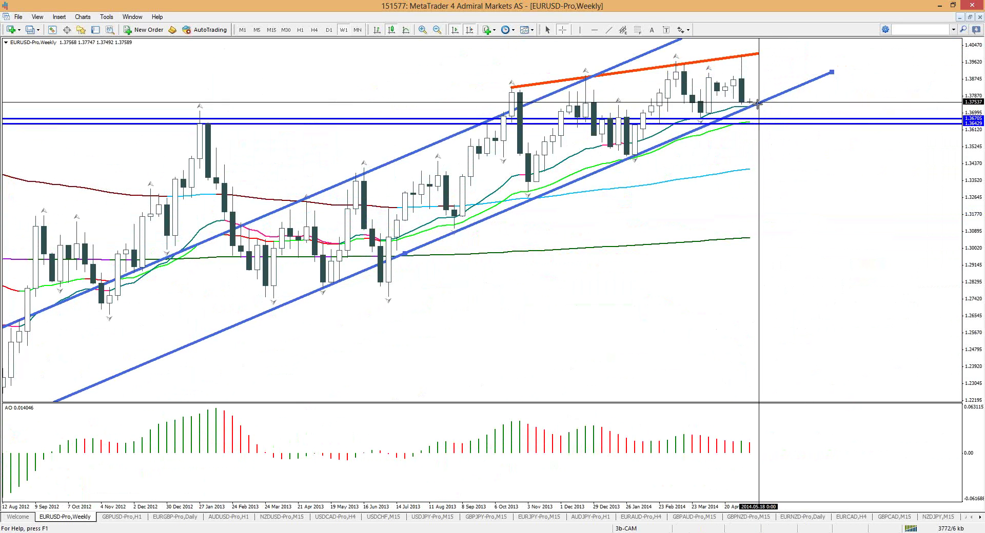
{"action": "left_click", "coordinate": [751, 101]}
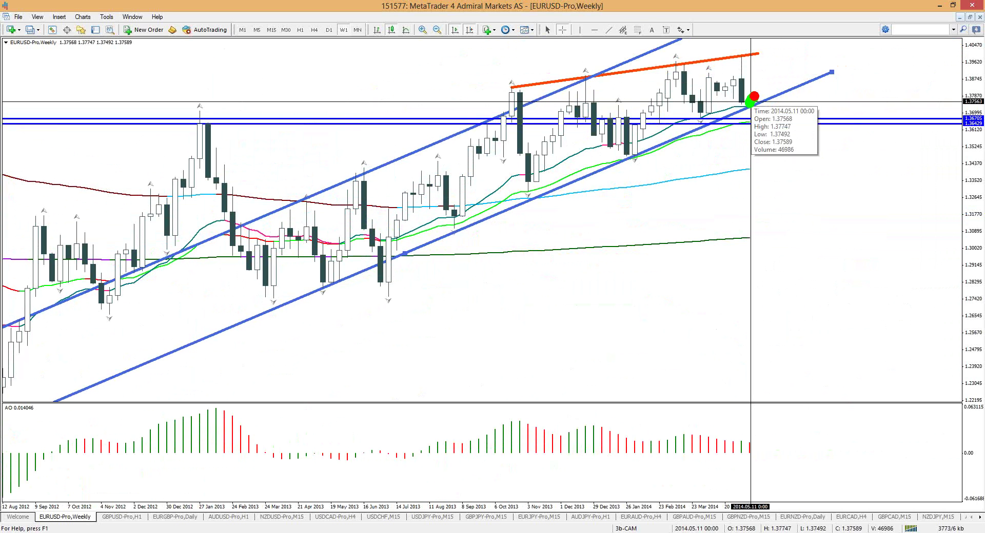
{"action": "mouse_move", "coordinate": [752, 97]}
{"action": "left_mouse_down"}
{"action": "mouse_move", "coordinate": [757, 113]}
{"action": "mouse_move", "coordinate": [771, 80]}
{"action": "left_mouse_up"}
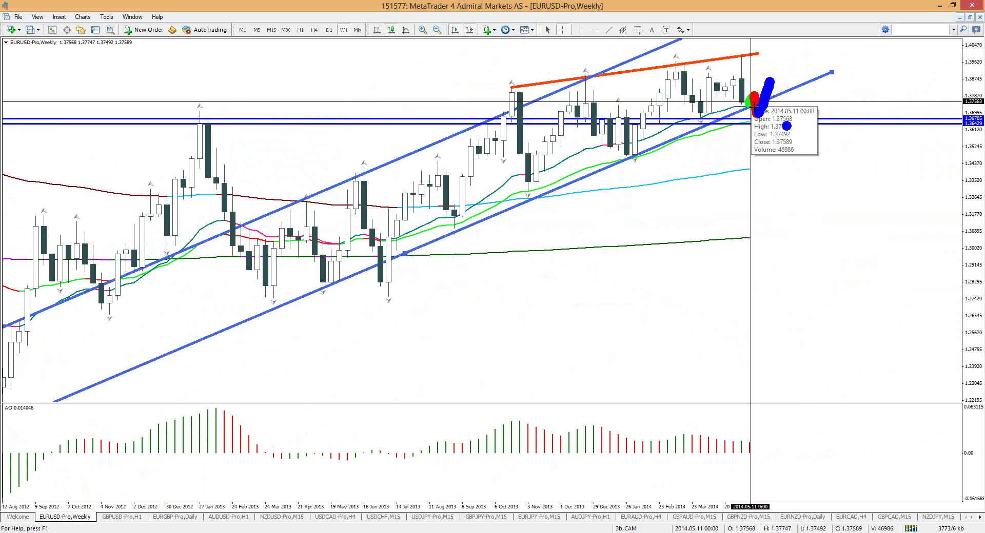
{"action": "key", "text": "Escape"}
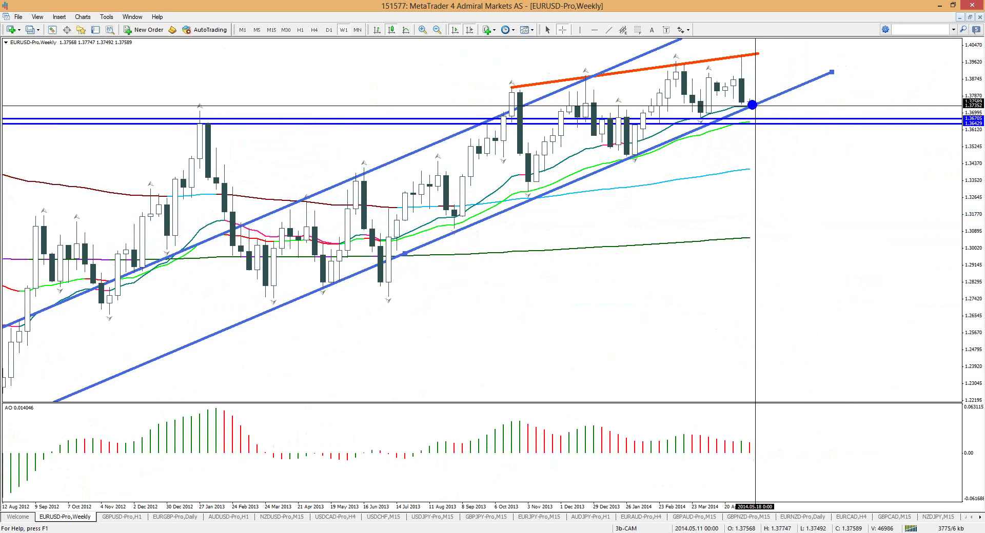
Step: Sketch a blue weekly candle with green wicks at the channel's lower line, and return to the H1 chart
{"action": "mouse_move", "coordinate": [752, 102]}
{"action": "left_mouse_down"}
{"action": "mouse_move", "coordinate": [743, 87]}
{"action": "mouse_move", "coordinate": [752, 117]}
{"action": "left_mouse_up"}
{"action": "key", "text": "g"}
{"action": "left_click_drag", "start_coordinate": [754, 81], "coordinate": [754, 71]}
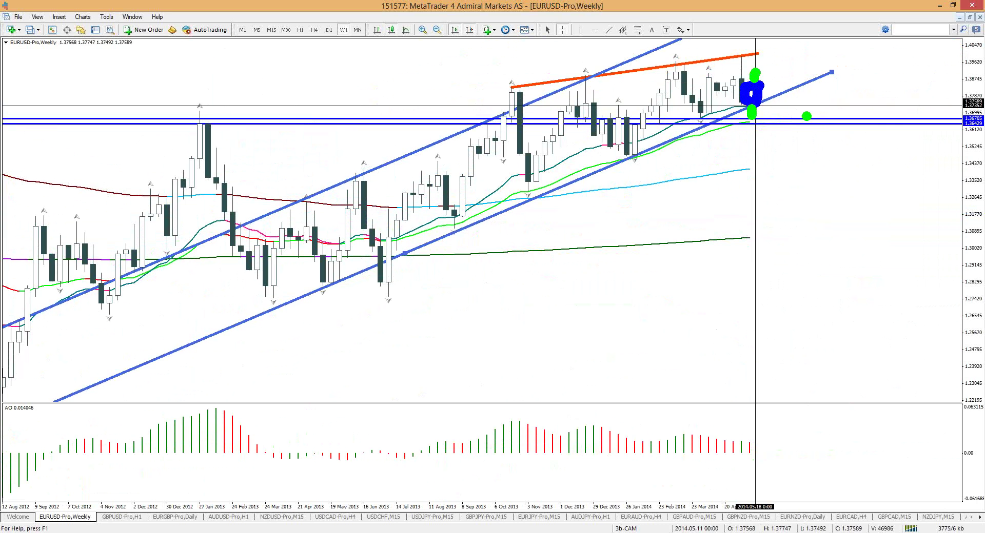
{"action": "key", "text": "Escape"}
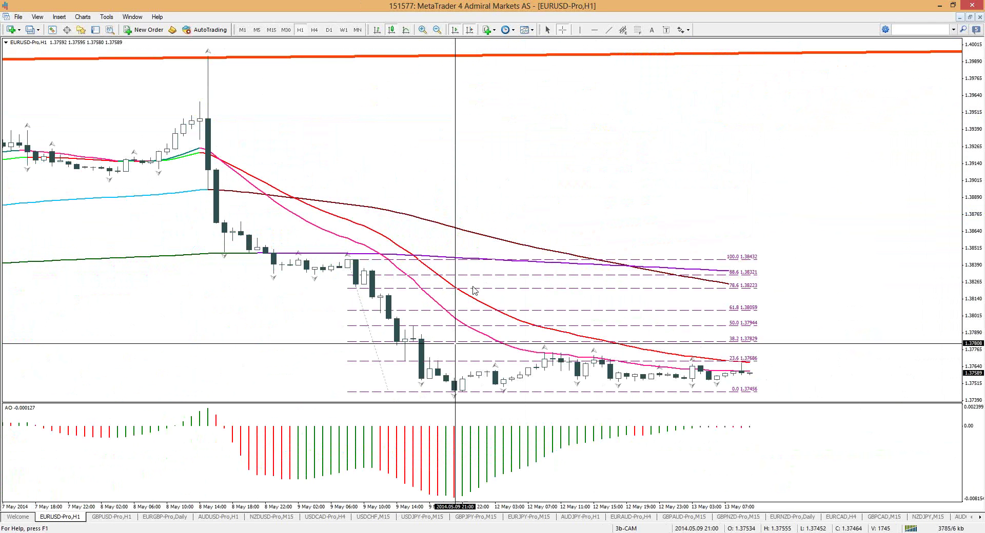
Step: Trace the Awesome Oscillator's latest trough back to zero in green and underline the 9–12 May price lows
{"action": "key", "text": "minus"}
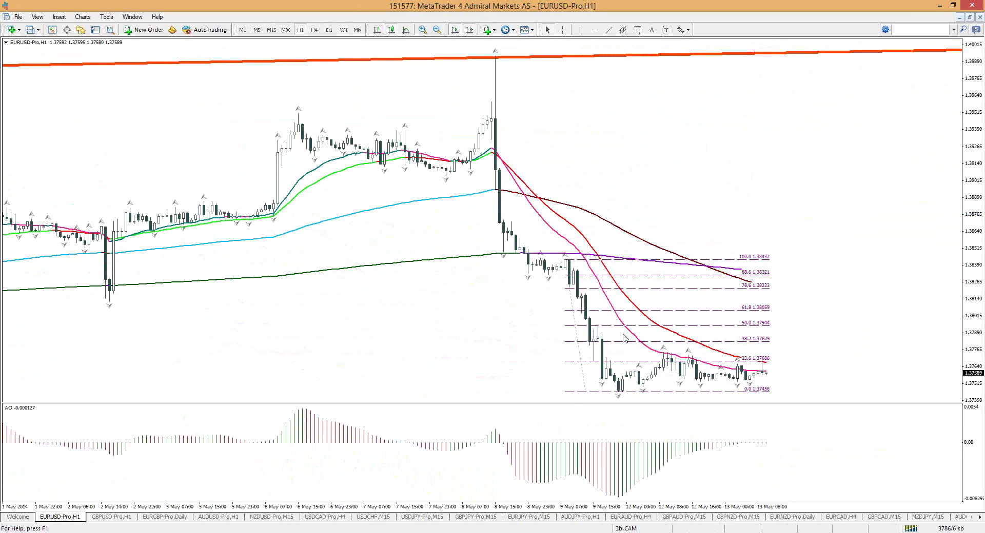
{"action": "mouse_move", "coordinate": [503, 454]}
{"action": "left_mouse_down"}
{"action": "mouse_move", "coordinate": [602, 501]}
{"action": "mouse_move", "coordinate": [631, 495]}
{"action": "mouse_move", "coordinate": [667, 463]}
{"action": "mouse_move", "coordinate": [775, 444]}
{"action": "left_mouse_up"}
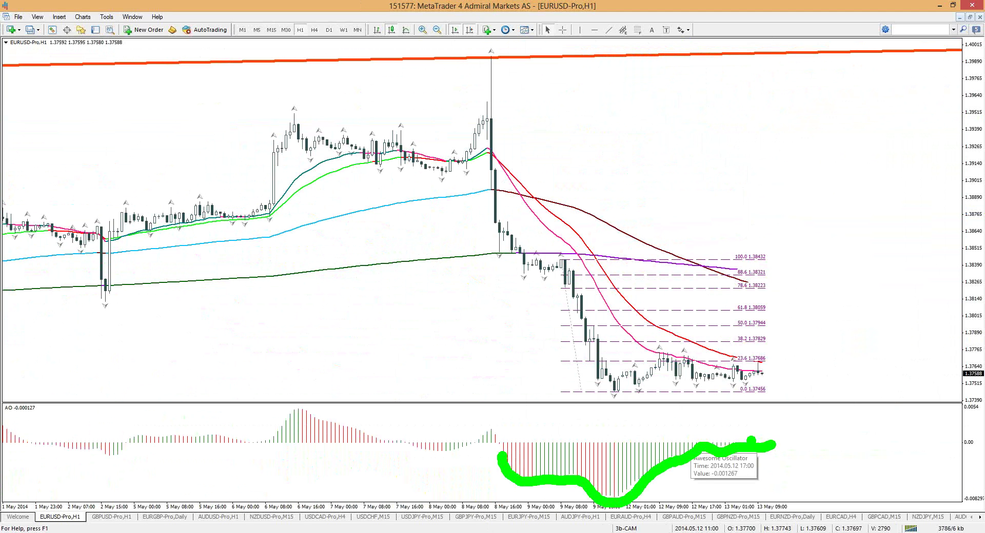
{"action": "left_click_drag", "start_coordinate": [562, 396], "coordinate": [650, 400]}
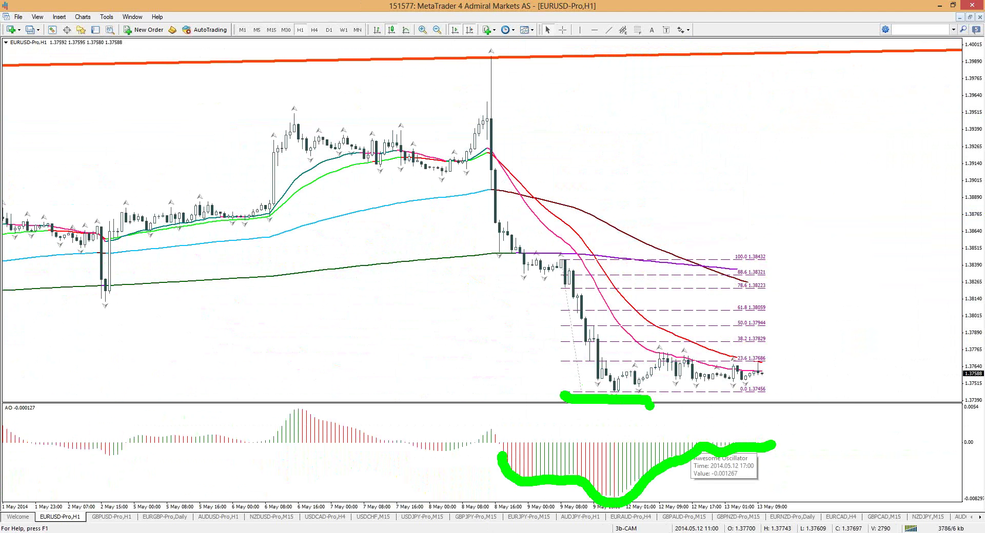
{"action": "left_click", "coordinate": [750, 395]}
Step: Clear the green strokes, circle the Awesome Oscillator's latest bars around the zero line, and leave drawing mode
{"action": "key", "text": "e"}
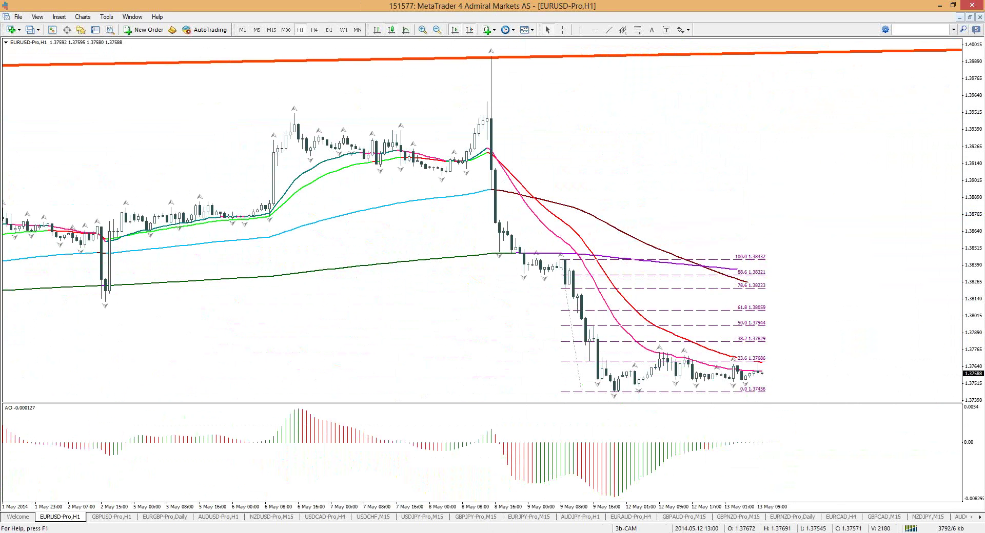
{"action": "mouse_move", "coordinate": [773, 450]}
{"action": "left_mouse_down"}
{"action": "mouse_move", "coordinate": [768, 422]}
{"action": "mouse_move", "coordinate": [740, 455]}
{"action": "mouse_move", "coordinate": [778, 446]}
{"action": "left_mouse_up"}
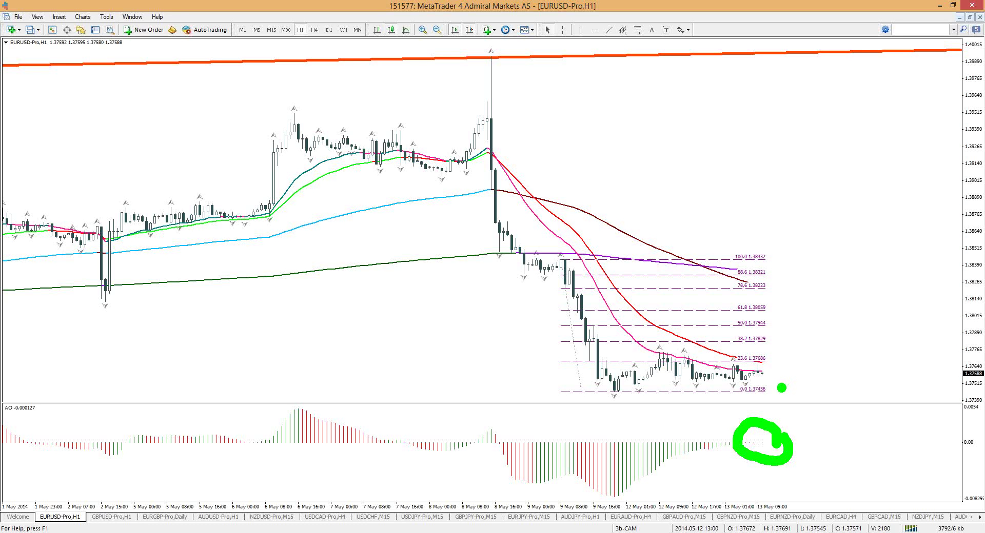
{"action": "key", "text": "Escape"}
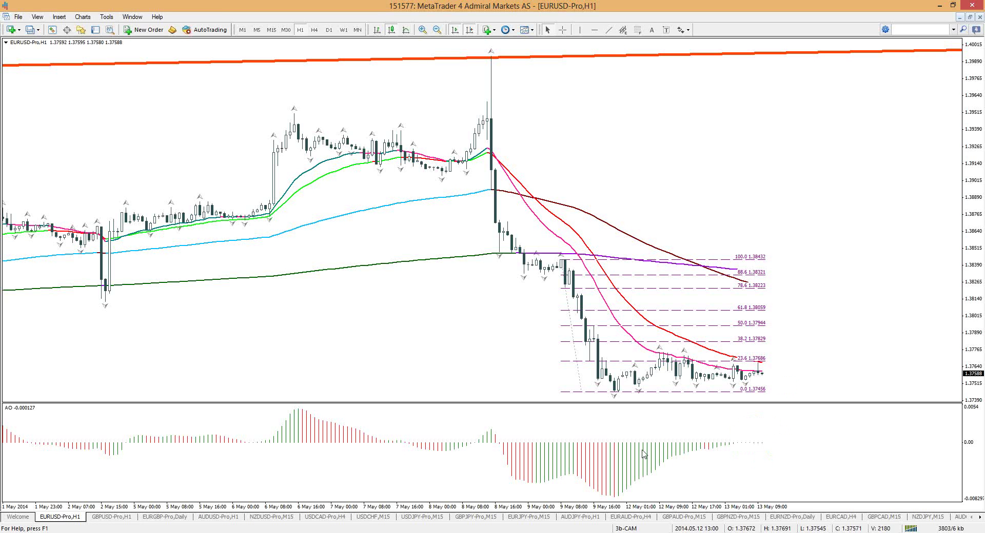
Step: Open the GBPUSD H1 chart and enlarge its price area by shrinking the Awesome Oscillator pane, with the late-April trendlines in view
{"action": "left_click", "coordinate": [113, 517]}
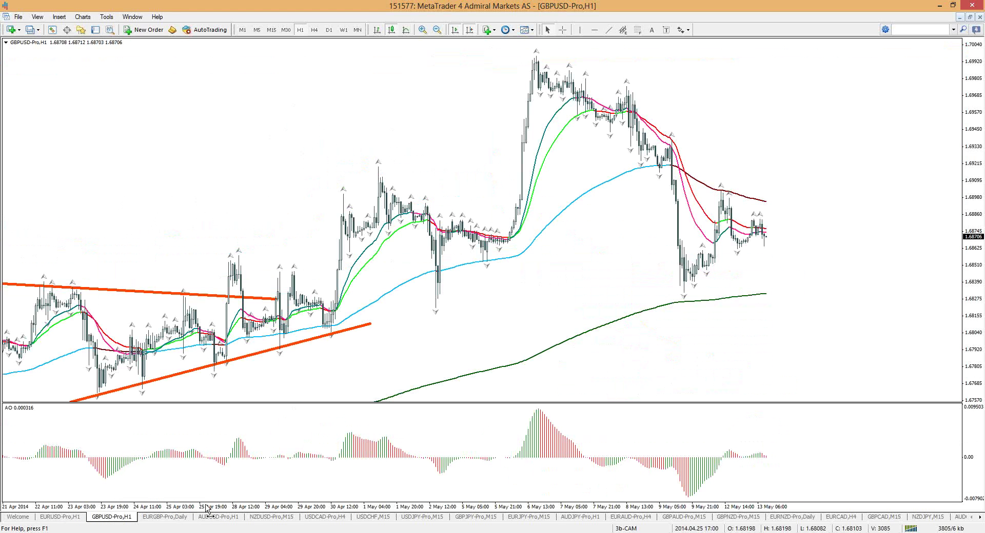
{"action": "key", "text": "plus"}
{"action": "key", "text": "plus"}
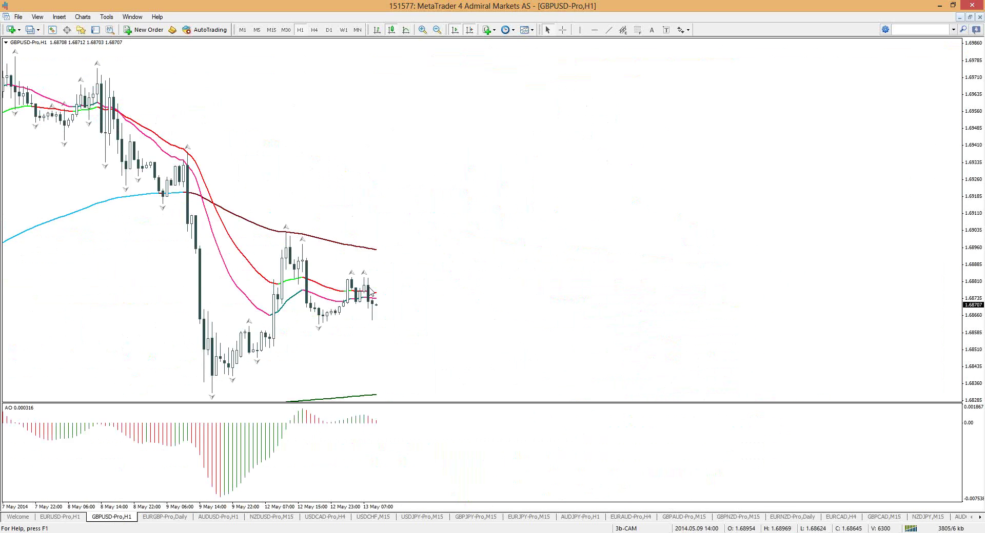
{"action": "scroll", "coordinate": [370, 293], "scroll_direction": "up", "scroll_amount": 5}
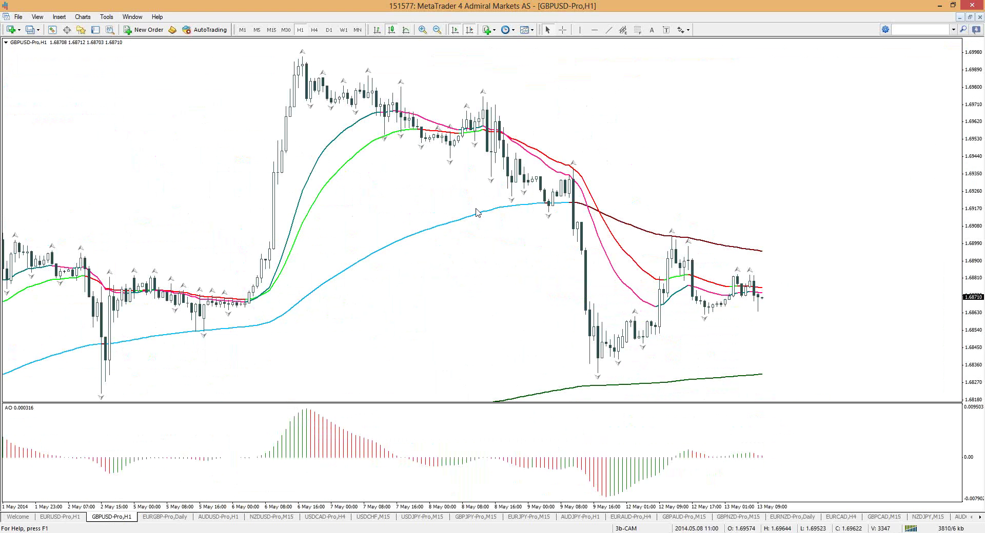
{"action": "left_click_drag", "start_coordinate": [509, 403], "coordinate": [508, 431]}
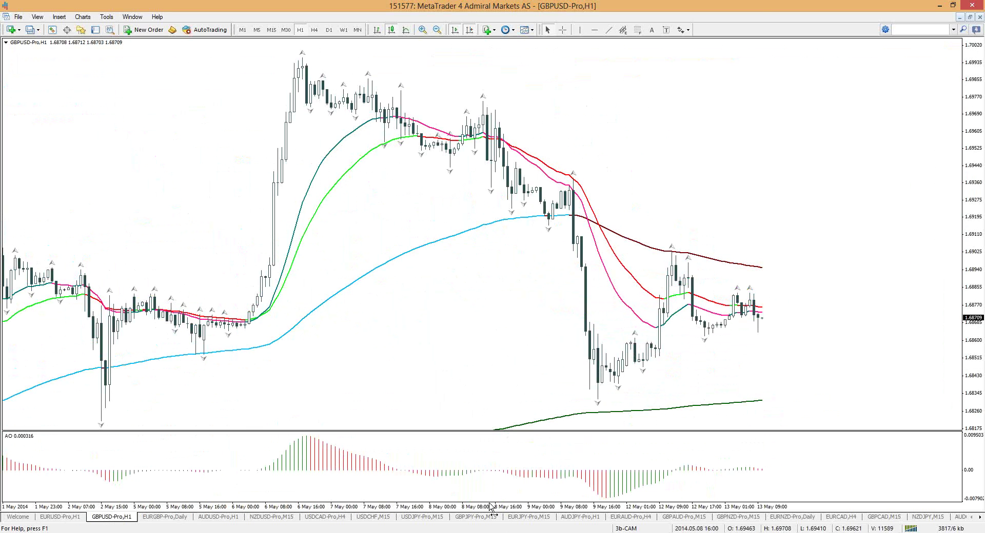
{"action": "key", "text": "minus"}
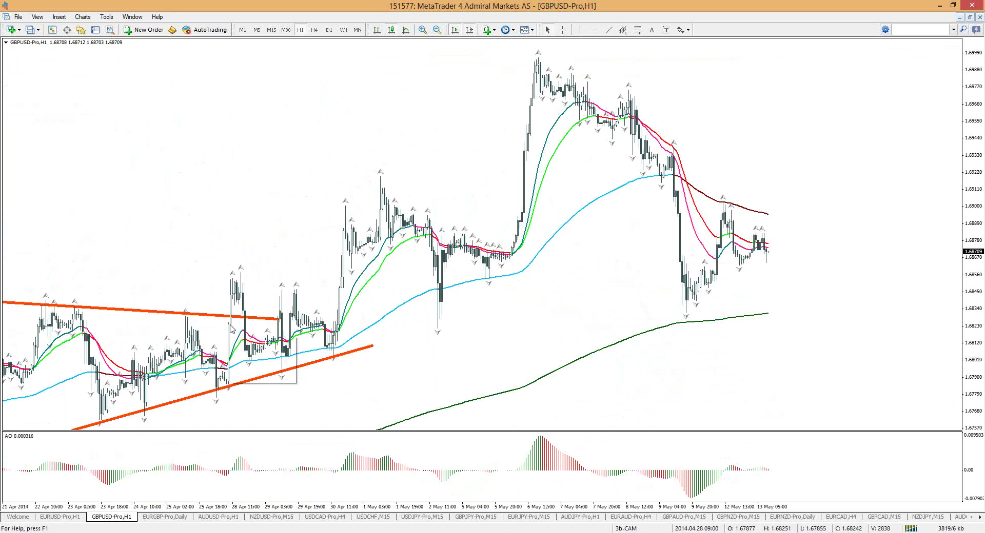
Step: Stretch the lower orange trendline up to the 9 May low and past the latest candle, and delete it
{"action": "double_click", "coordinate": [377, 350]}
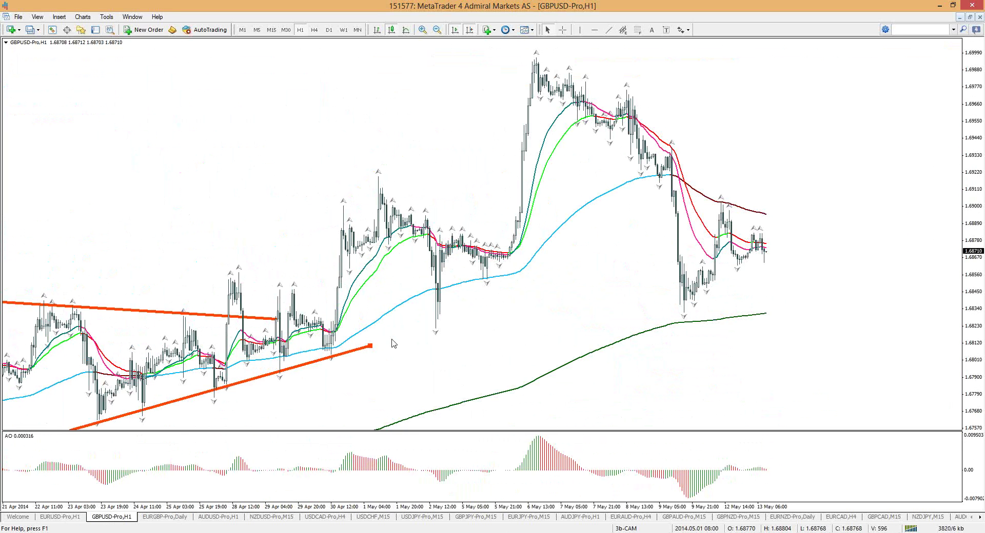
{"action": "left_click_drag", "start_coordinate": [370, 347], "coordinate": [801, 292]}
{"action": "right_click", "coordinate": [796, 296]}
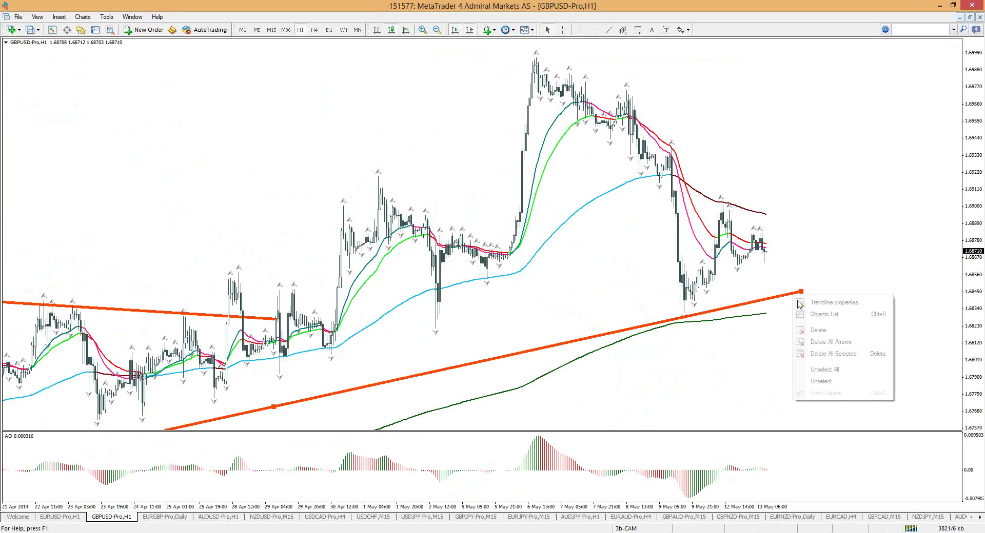
{"action": "left_click", "coordinate": [819, 330]}
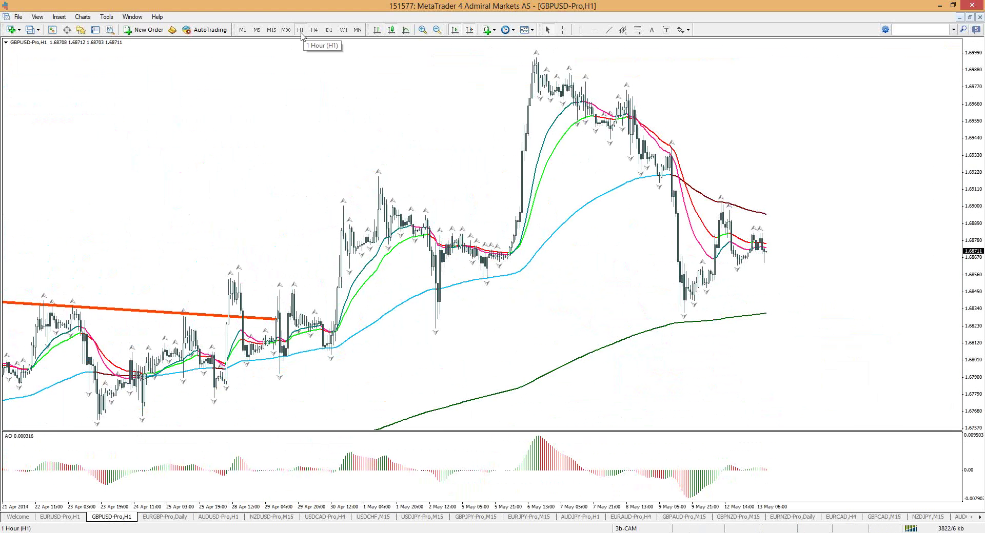
Step: Compare with the EURUSD H1 chart, and inspect GBPUSD's Awesome Oscillator trough of 9 May with the crosshair
{"action": "left_click", "coordinate": [82, 519]}
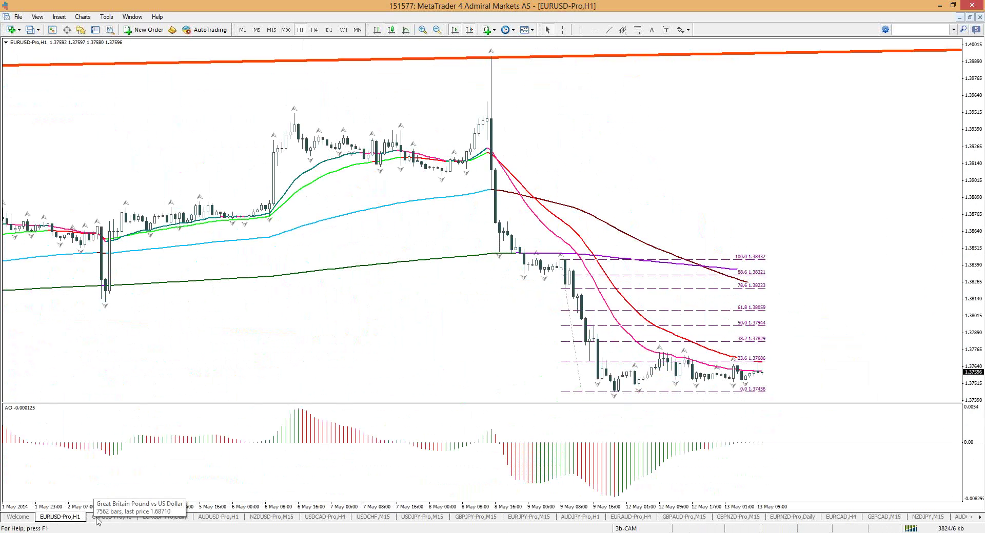
{"action": "left_click", "coordinate": [98, 517]}
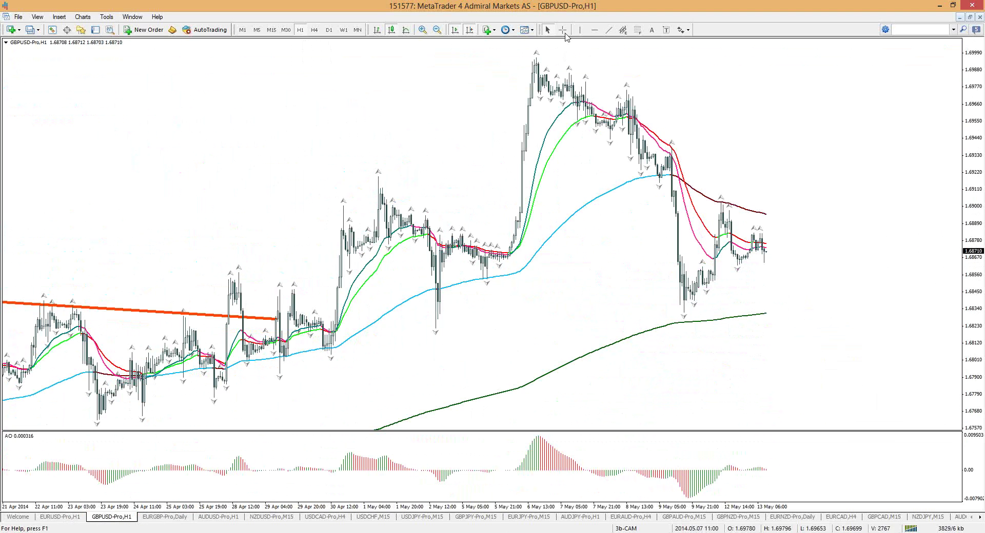
{"action": "middle_click", "coordinate": [686, 485]}
{"action": "mouse_move", "coordinate": [682, 489]}
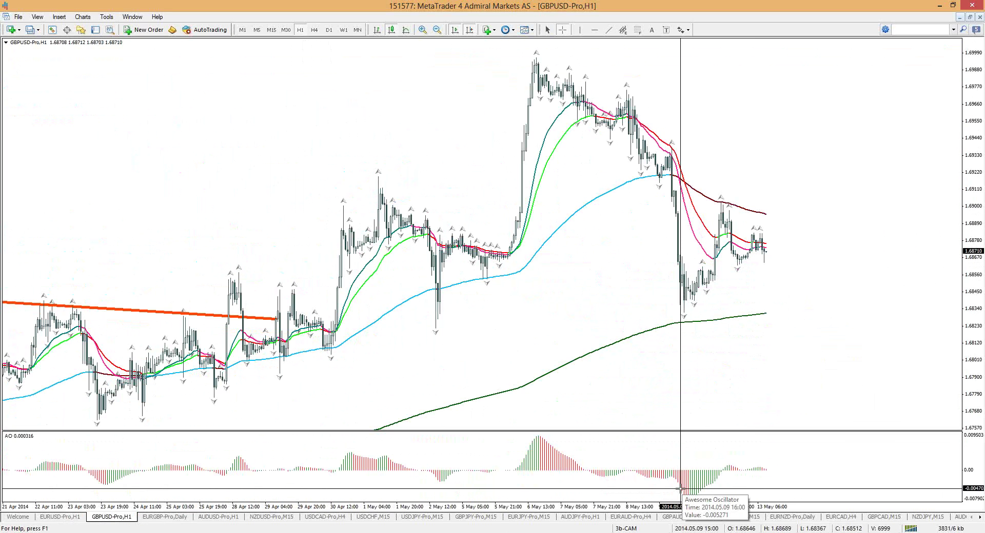
{"action": "mouse_move", "coordinate": [750, 463]}
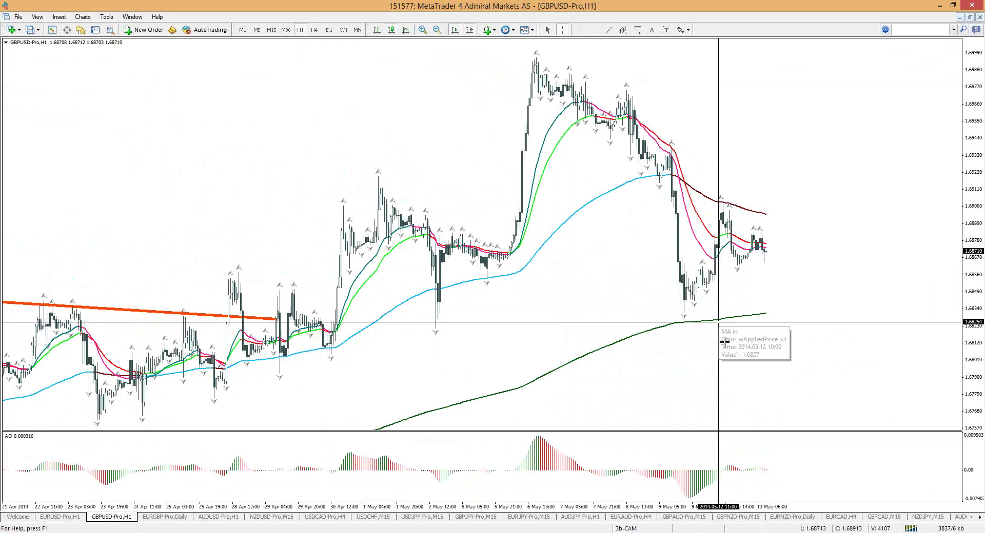
Step: Sketch a green price drop onto a red falling support line, underline the oscillator's rising troughs in red, and clear the sketches
{"action": "left_click_drag", "start_coordinate": [767, 251], "coordinate": [784, 372]}
{"action": "left_click_drag", "start_coordinate": [625, 290], "coordinate": [857, 408]}
{"action": "left_click_drag", "start_coordinate": [673, 500], "coordinate": [796, 472]}
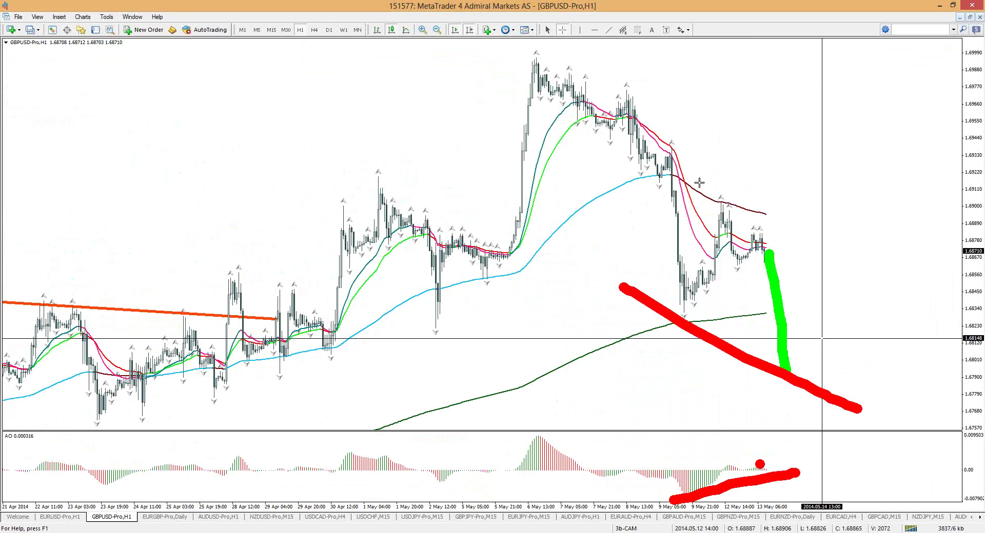
{"action": "key", "text": "Escape"}
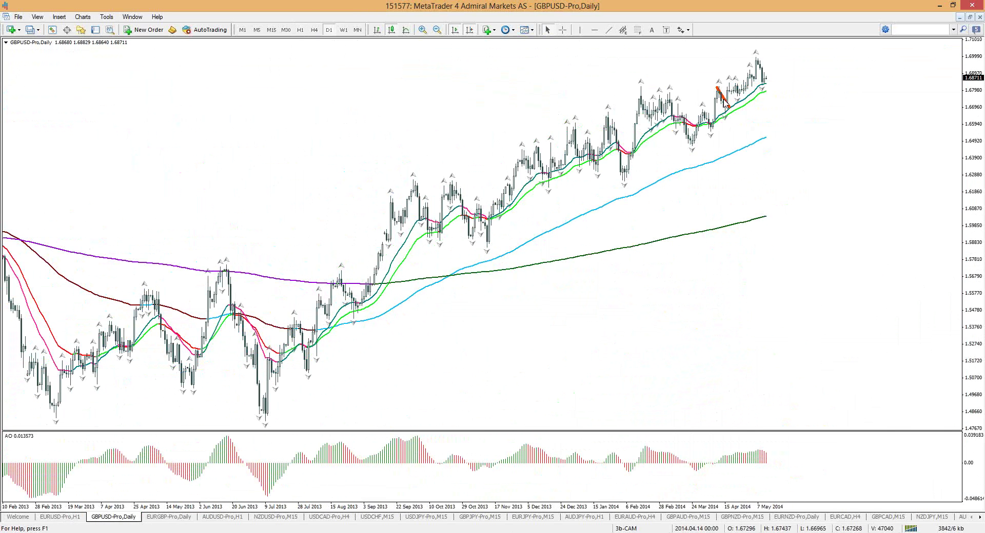
Step: Delete the short orange April trendline on the GBPUSD Daily chart and examine the recent highs with the crosshair
{"action": "right_click", "coordinate": [723, 98]}
{"action": "left_click", "coordinate": [754, 136]}
{"action": "key", "text": "plus"}
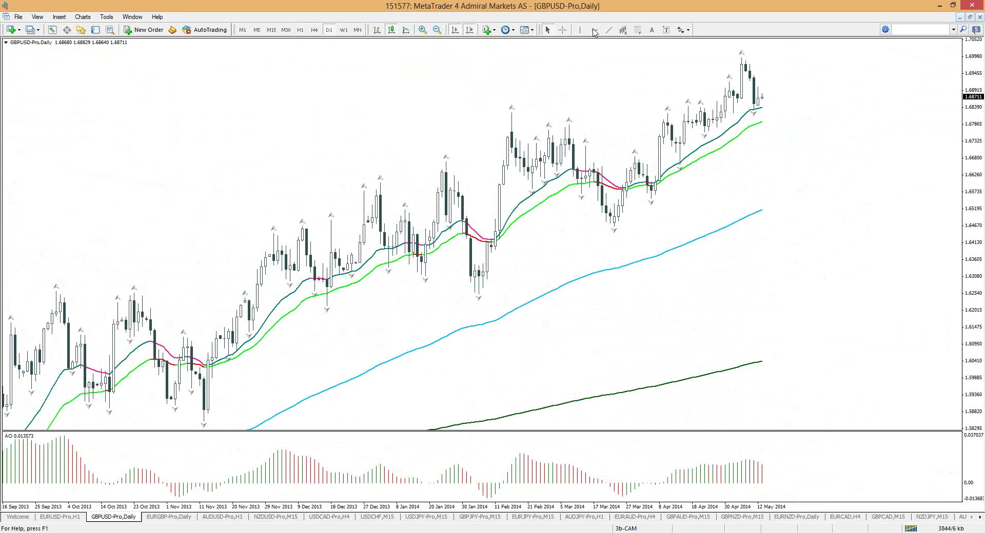
{"action": "left_click", "coordinate": [563, 30]}
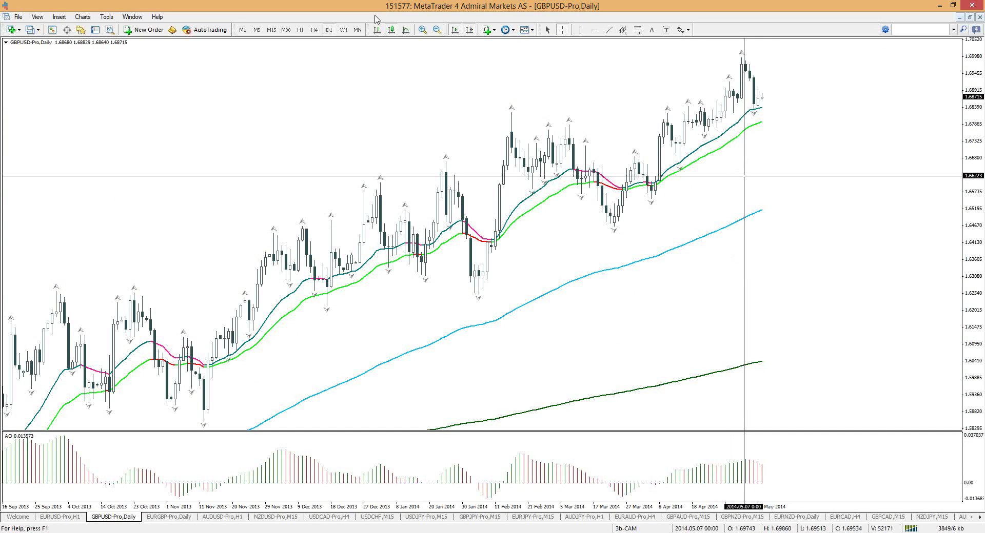
Step: Check the GBPUSD Weekly chart and place a blue horizontal line at the 2009 highs on the Monthly chart, at about 1.70404
{"action": "left_click", "coordinate": [343, 30]}
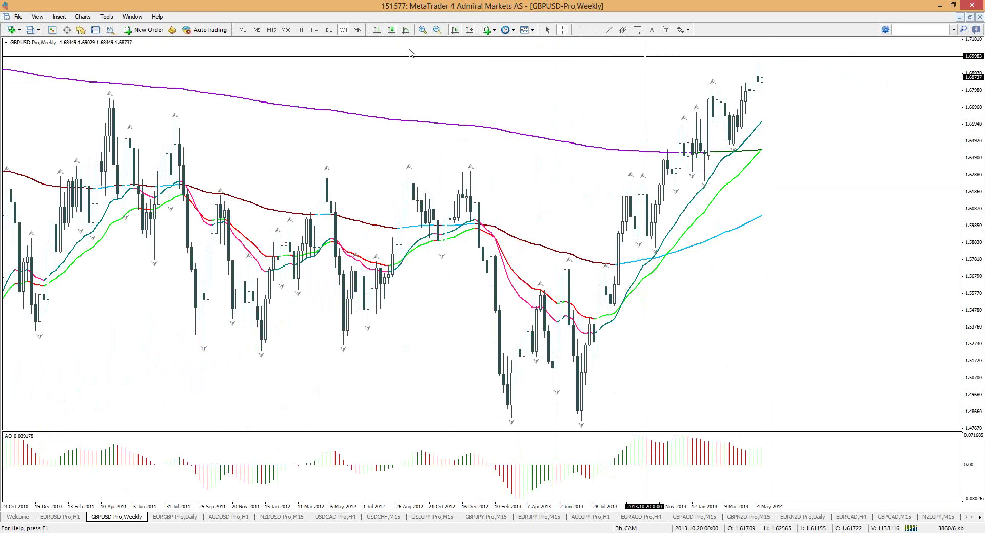
{"action": "left_click", "coordinate": [357, 29]}
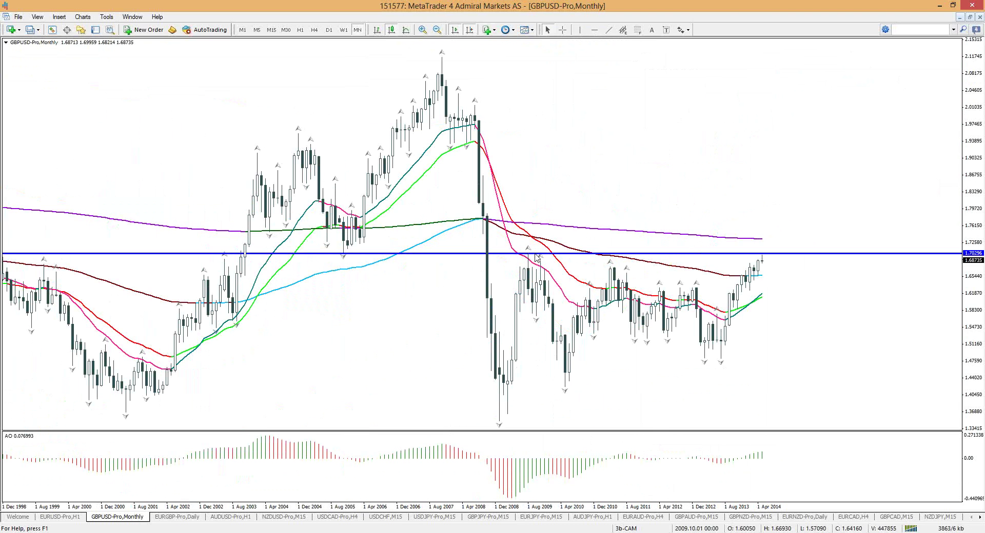
{"action": "double_click", "coordinate": [536, 258]}
{"action": "left_click_drag", "start_coordinate": [536, 258], "coordinate": [535, 256]}
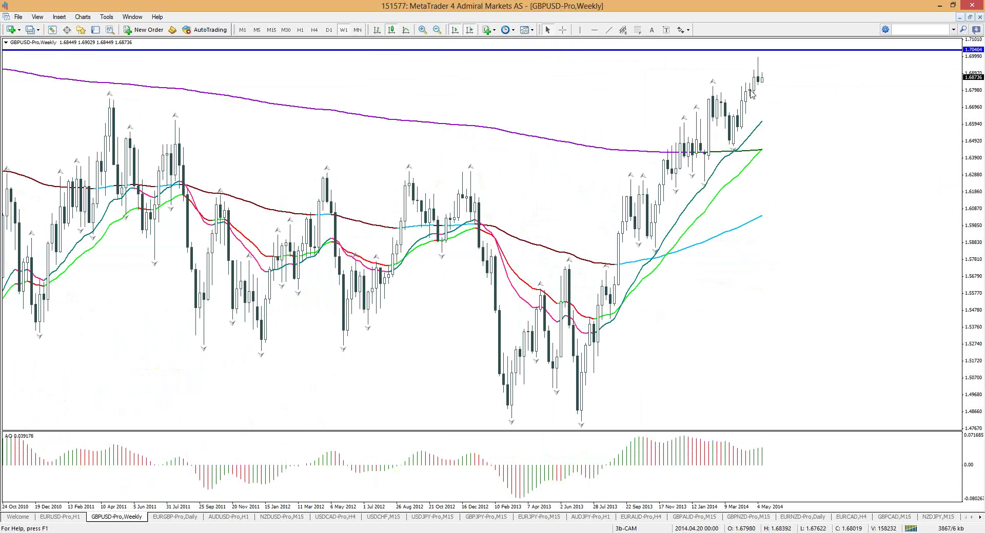
Step: Return to the GBPUSD Daily chart after checking H4, and trace the two moving averages just below price in blue
{"action": "mouse_move", "coordinate": [749, 94]}
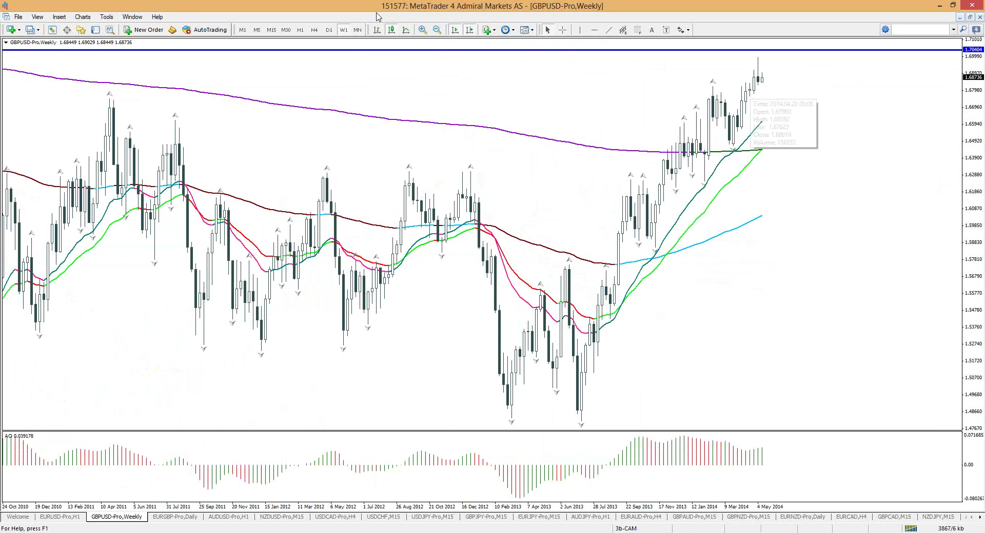
{"action": "left_click", "coordinate": [328, 30]}
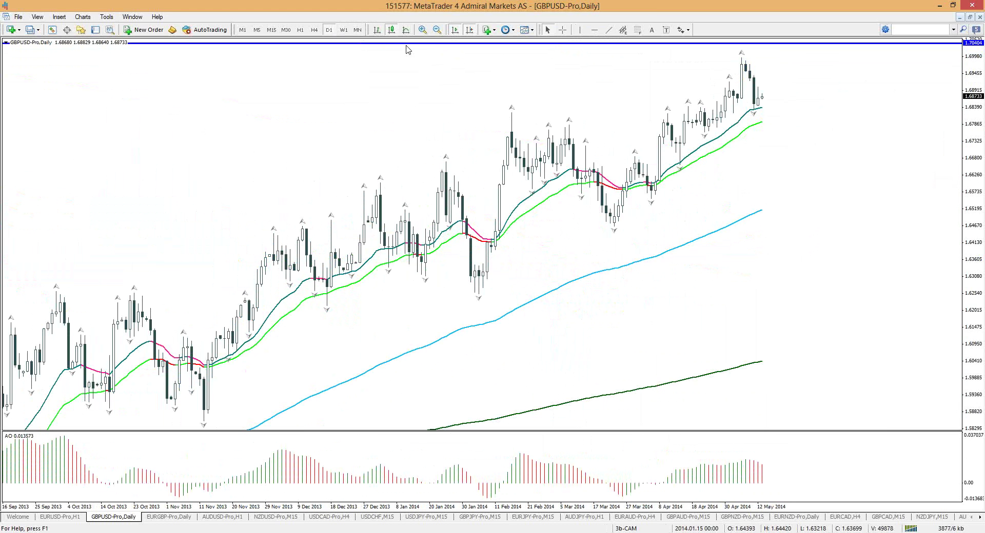
{"action": "left_click", "coordinate": [314, 30]}
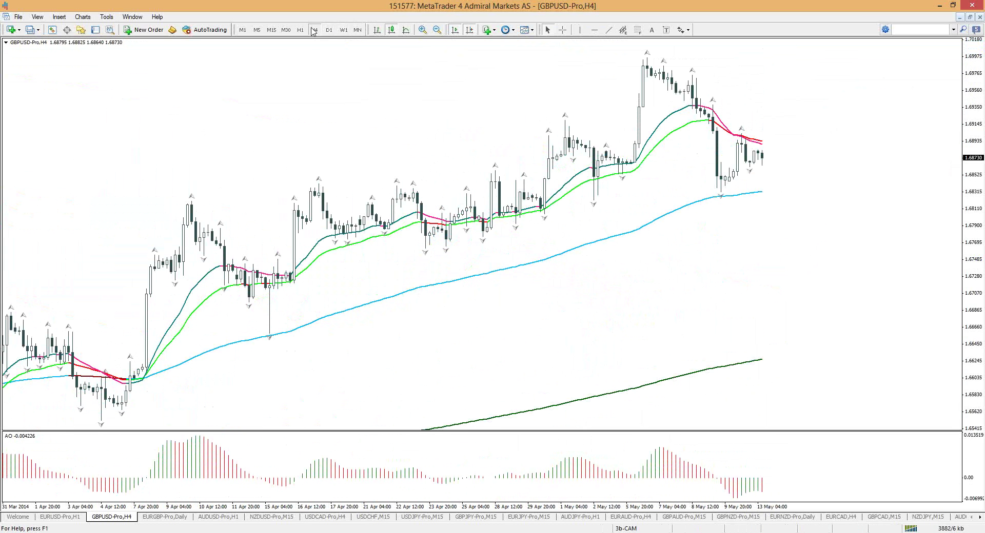
{"action": "left_click", "coordinate": [326, 30]}
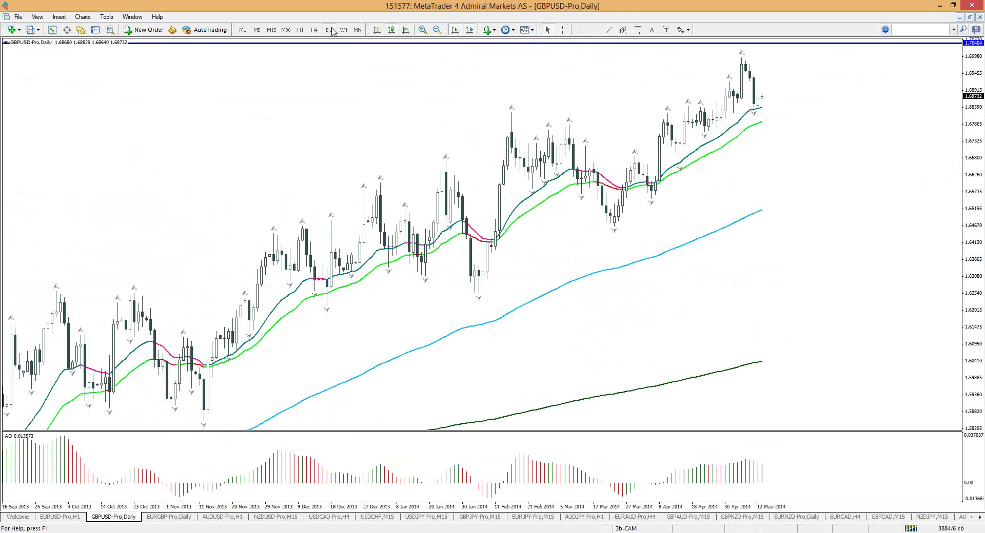
{"action": "left_click", "coordinate": [763, 118]}
{"action": "left_click_drag", "start_coordinate": [768, 110], "coordinate": [691, 147]}
{"action": "left_click", "coordinate": [757, 128]}
{"action": "left_click_drag", "start_coordinate": [757, 128], "coordinate": [639, 182]}
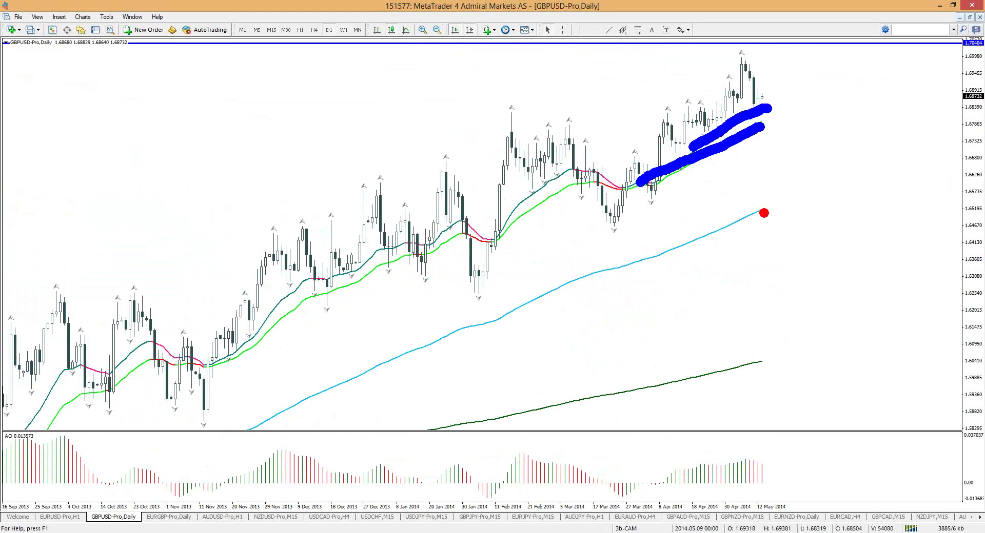
Step: Sketch a red support line at the March low with a red box above it beside the latest candles, and clear the sketches
{"action": "left_click_drag", "start_coordinate": [590, 229], "coordinate": [892, 229]}
{"action": "mouse_move", "coordinate": [769, 133]}
{"action": "left_mouse_down"}
{"action": "mouse_move", "coordinate": [781, 210]}
{"action": "mouse_move", "coordinate": [797, 211]}
{"action": "mouse_move", "coordinate": [817, 134]}
{"action": "mouse_move", "coordinate": [775, 134]}
{"action": "left_mouse_up"}
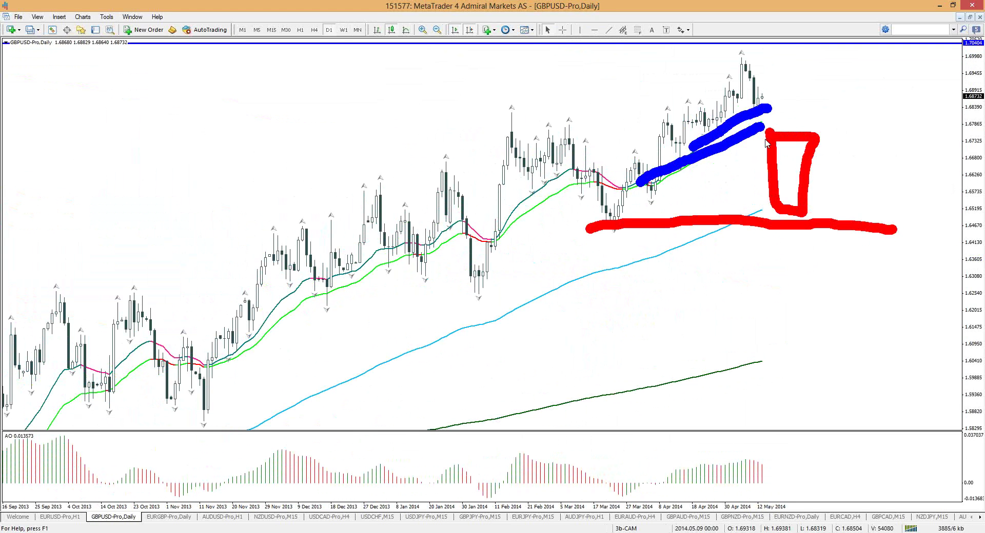
{"action": "key", "text": "e"}
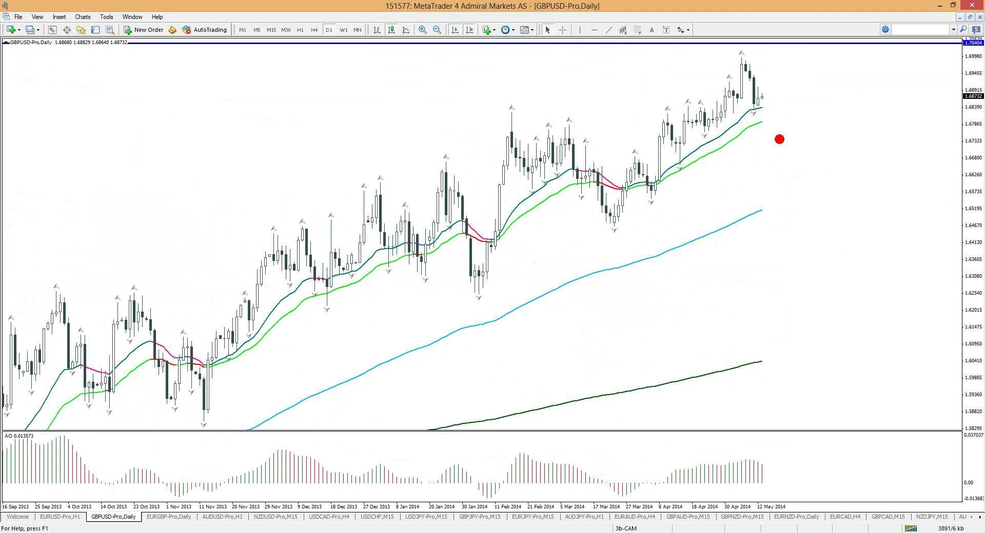
Step: Circle the March low in blue, extend a blue level from it, and circle the zones above and below that level in red
{"action": "mouse_move", "coordinate": [794, 138]}
{"action": "left_mouse_down"}
{"action": "mouse_move", "coordinate": [746, 175]}
{"action": "mouse_move", "coordinate": [780, 214]}
{"action": "mouse_move", "coordinate": [801, 175]}
{"action": "mouse_move", "coordinate": [795, 136]}
{"action": "left_mouse_up"}
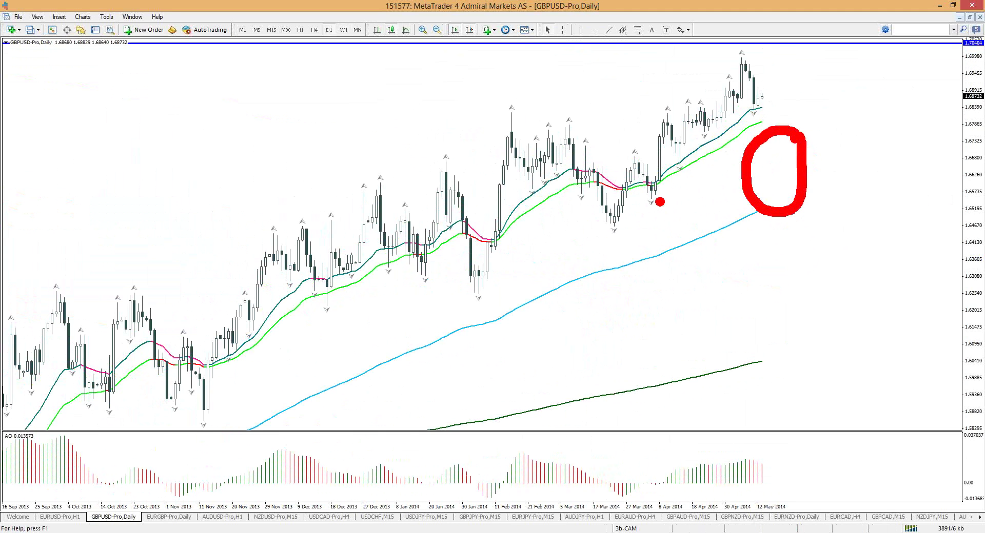
{"action": "key", "text": "b"}
{"action": "left_click_drag", "start_coordinate": [625, 216], "coordinate": [884, 217]}
{"action": "key", "text": "r"}
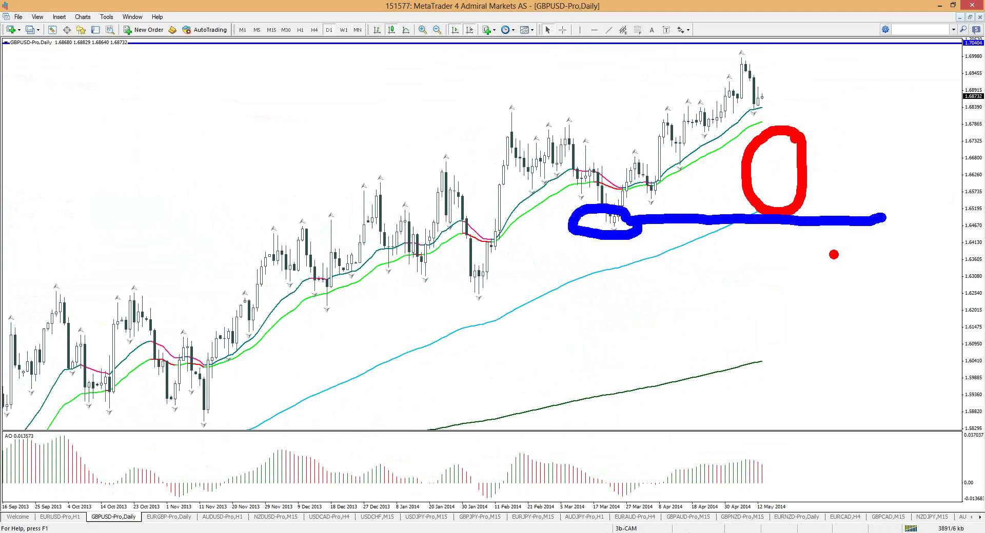
{"action": "left_click_drag", "start_coordinate": [815, 226], "coordinate": [805, 228]}
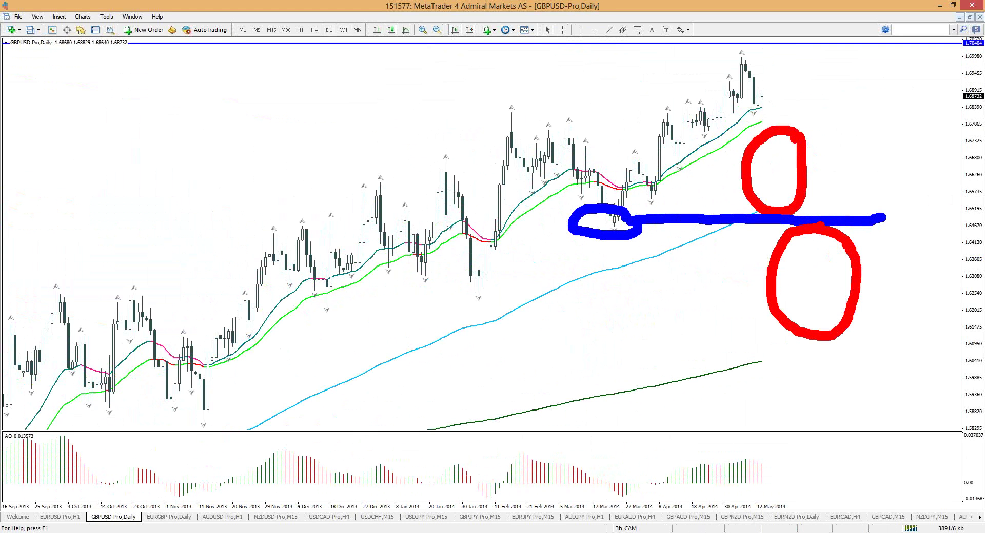
Step: Draw red divergence lines along the rising price peaks and the falling Awesome Oscillator peaks, and clear all sketches
{"action": "left_click_drag", "start_coordinate": [341, 180], "coordinate": [757, 62]}
{"action": "mouse_move", "coordinate": [55, 436]}
{"action": "left_mouse_down"}
{"action": "mouse_move", "coordinate": [266, 456]}
{"action": "mouse_move", "coordinate": [793, 461]}
{"action": "left_mouse_up"}
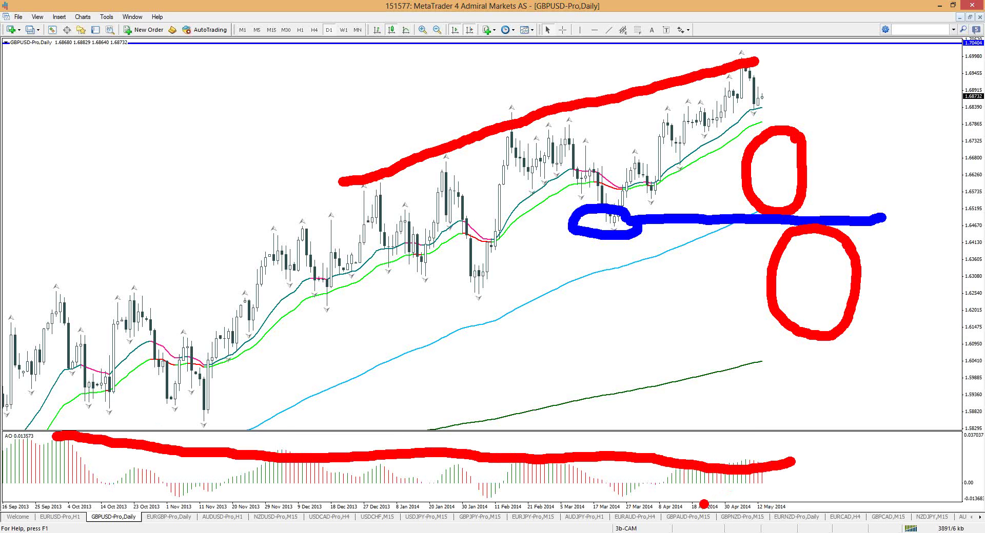
{"action": "key", "text": "e"}
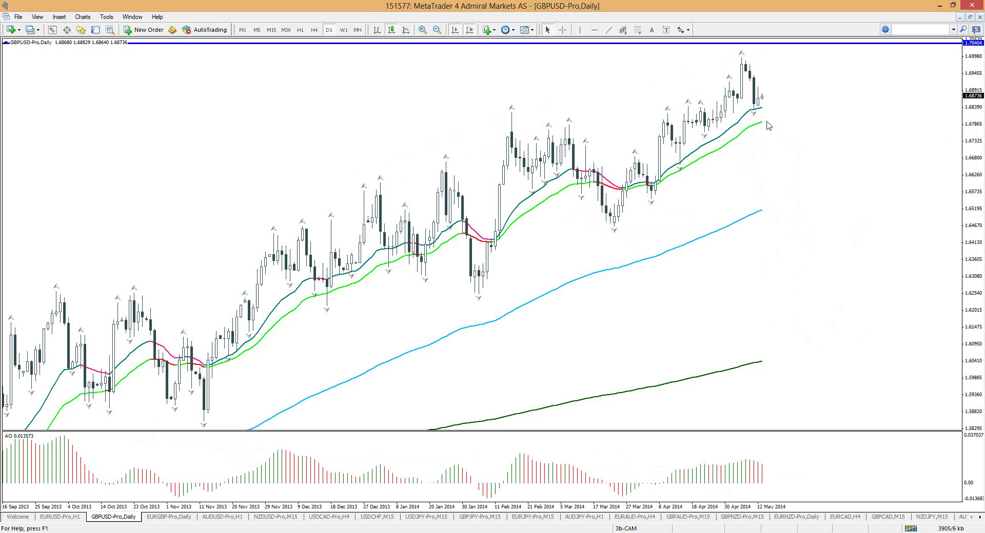
Step: Trace the rising moving-average support zone under the latest daily candles in blue, and leave drawing mode
{"action": "key", "text": "b"}
{"action": "left_click_drag", "start_coordinate": [774, 109], "coordinate": [630, 182]}
{"action": "key", "text": "Escape"}
Step: Draw a rising trendline under the mid-April to May lows on the H4 chart, and sketch a blue downward arrow below it
{"action": "left_click", "coordinate": [608, 30]}
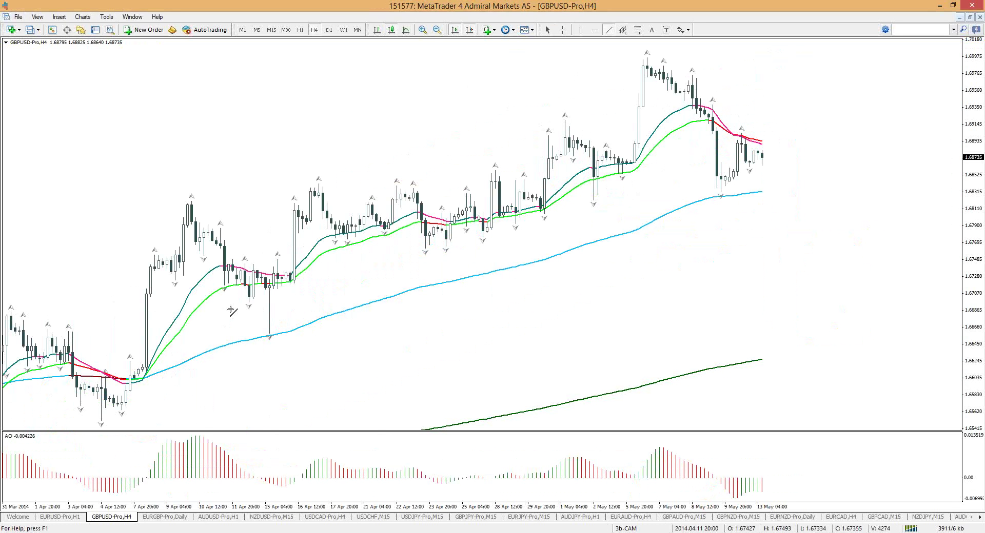
{"action": "left_click_drag", "start_coordinate": [811, 167], "coordinate": [232, 309]}
{"action": "left_click_drag", "start_coordinate": [778, 186], "coordinate": [782, 356]}
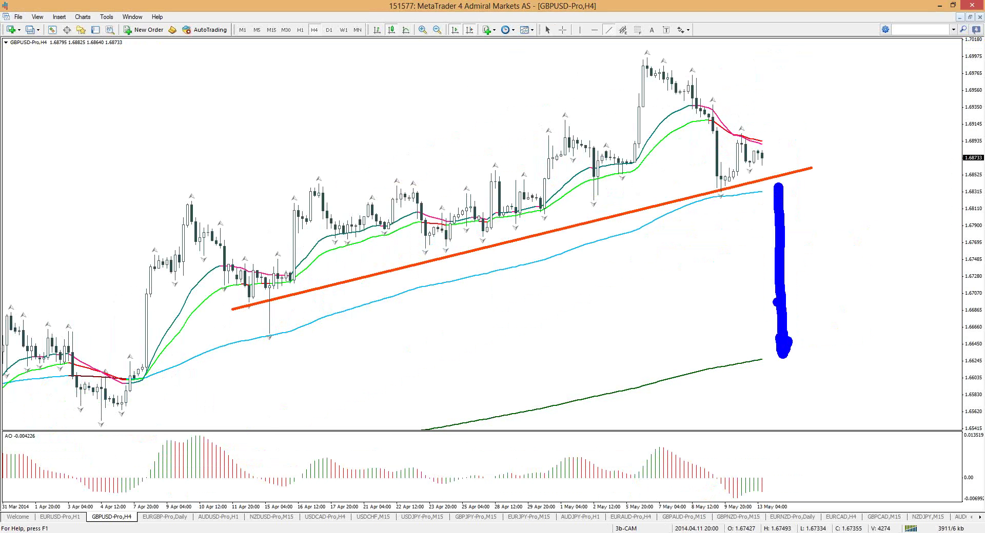
Step: Draw a Fibonacci retracement on the GBPUSD H1 chart from the 7 May high at 1.69860 to the 9 May low at 1.68315
{"action": "left_click", "coordinate": [300, 30]}
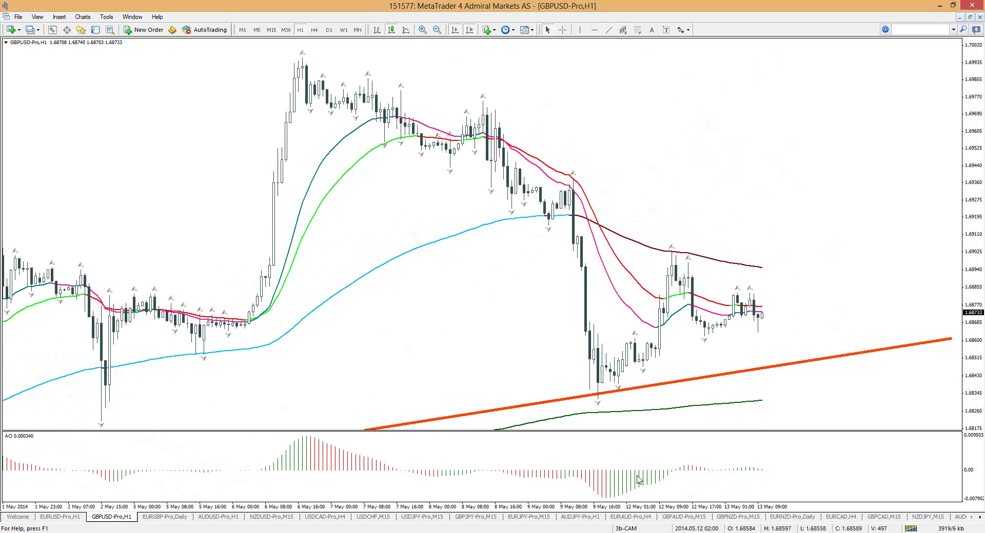
{"action": "left_click", "coordinate": [632, 518]}
{"action": "key", "text": "minus"}
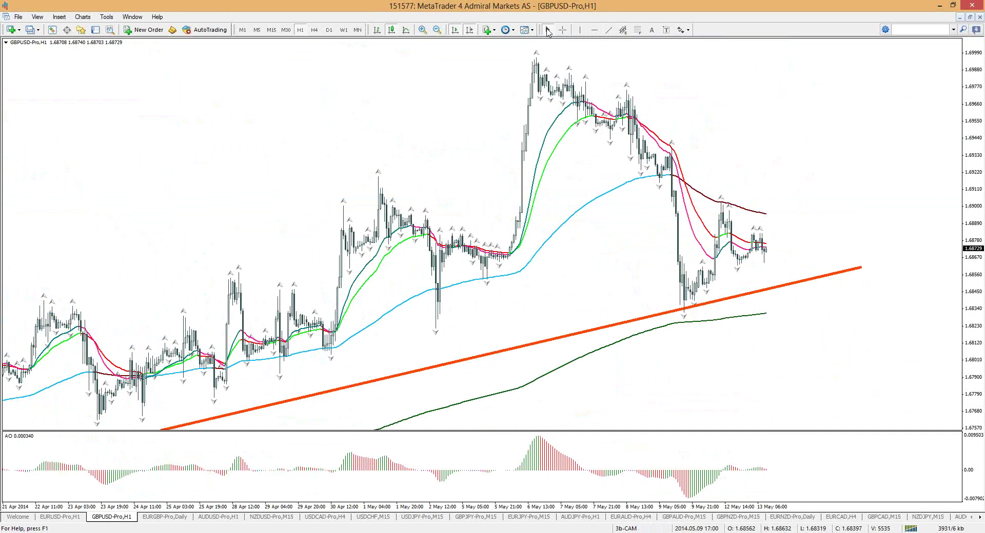
{"action": "mouse_move", "coordinate": [567, 71]}
{"action": "left_mouse_down"}
{"action": "mouse_move", "coordinate": [611, 318]}
{"action": "mouse_move", "coordinate": [599, 312]}
{"action": "left_mouse_up"}
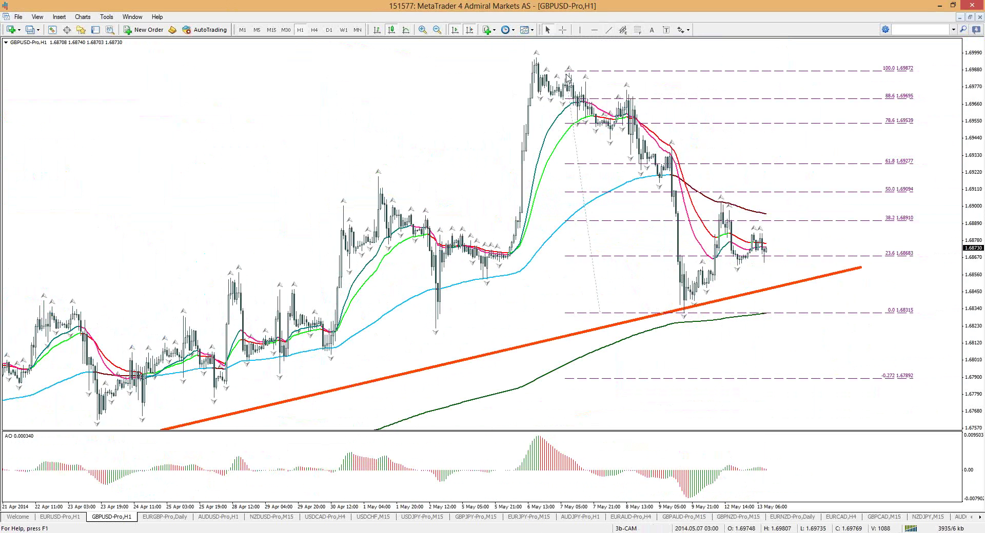
{"action": "left_click_drag", "start_coordinate": [567, 77], "coordinate": [569, 74]}
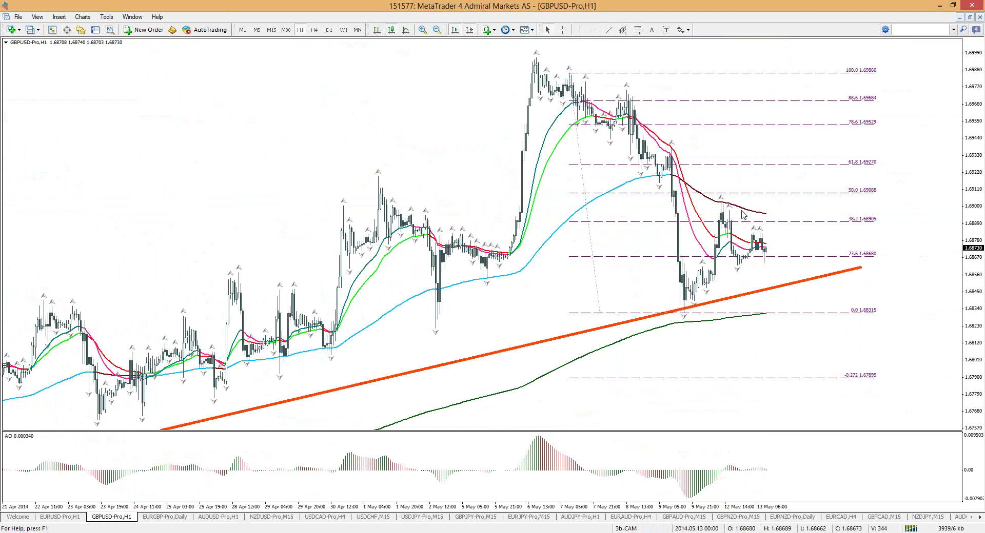
Step: Shift the Fibonacci retracement's upper anchor to the 7 May high at 1.69806, and delete the retracement
{"action": "mouse_move", "coordinate": [742, 218]}
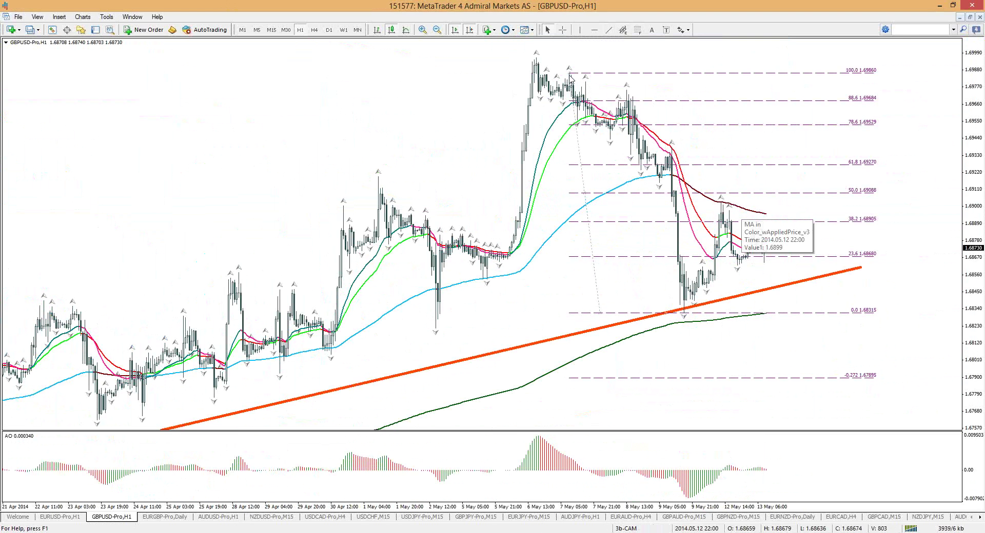
{"action": "left_click_drag", "start_coordinate": [571, 77], "coordinate": [583, 82]}
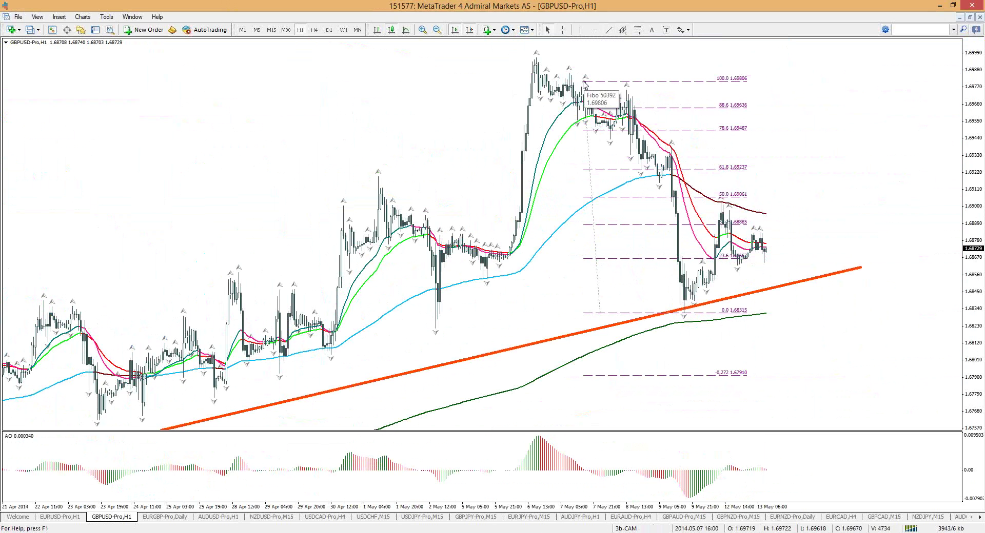
{"action": "right_click", "coordinate": [584, 81]}
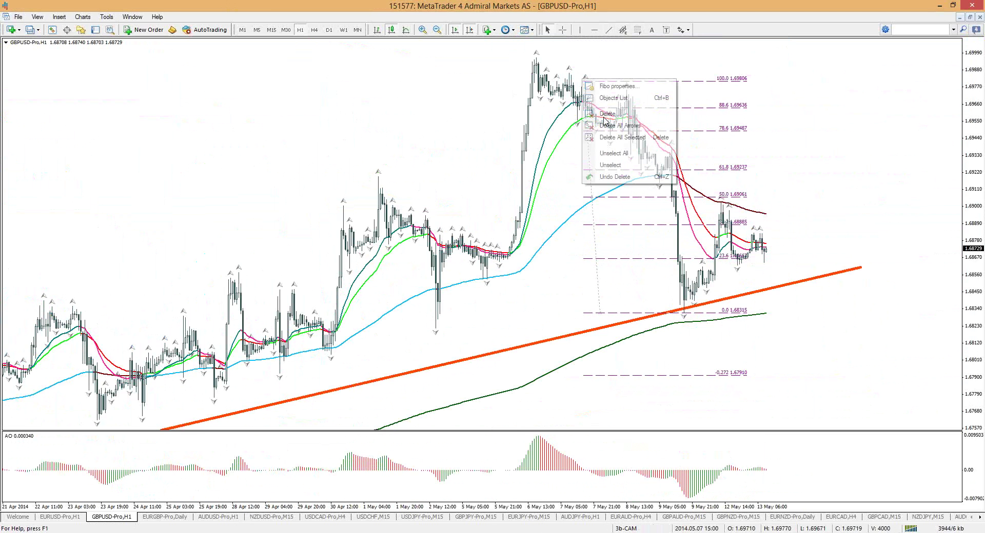
{"action": "left_click", "coordinate": [607, 114]}
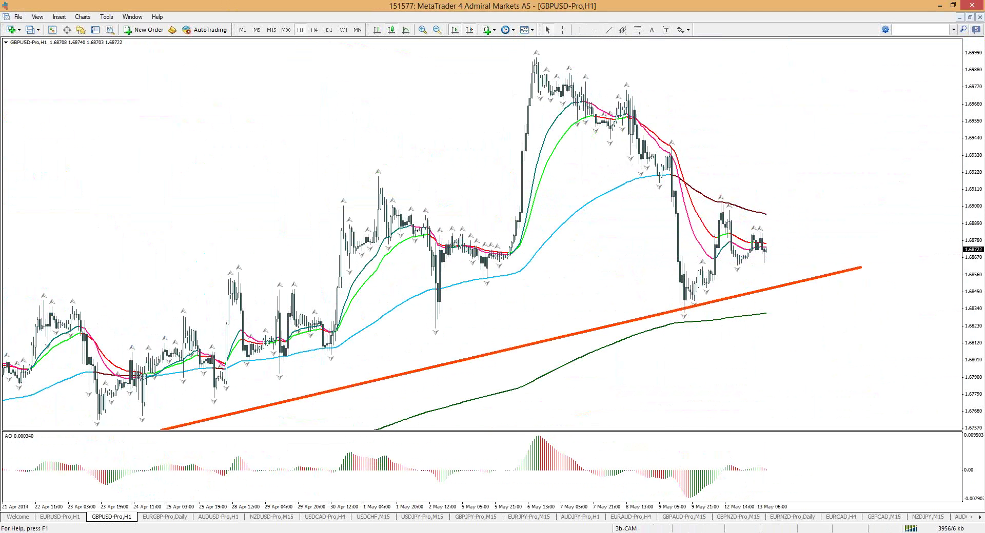
Step: Sketch a downward move from the 9 May low through the rising trendline on the H1 chart, and clear it
{"action": "mouse_move", "coordinate": [685, 307]}
{"action": "left_mouse_down"}
{"action": "mouse_move", "coordinate": [723, 215]}
{"action": "mouse_move", "coordinate": [735, 257]}
{"action": "mouse_move", "coordinate": [755, 245]}
{"action": "mouse_move", "coordinate": [761, 264]}
{"action": "mouse_move", "coordinate": [769, 256]}
{"action": "mouse_move", "coordinate": [776, 269]}
{"action": "mouse_move", "coordinate": [798, 381]}
{"action": "left_mouse_up"}
{"action": "key", "text": "Escape"}
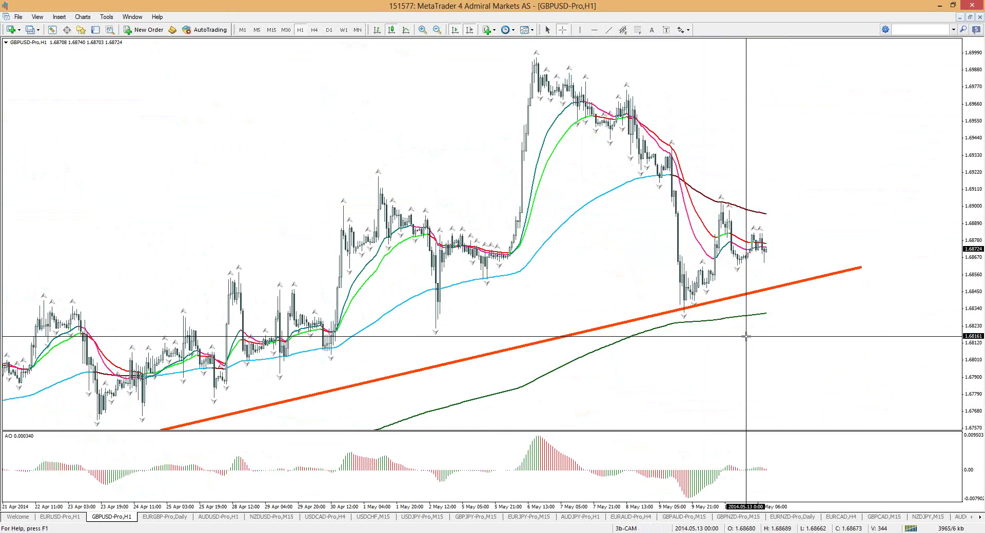
Step: Show GBPUSD on M15, mark the H4 Long Breakout and H3 Short levels with freehand strokes, and clear the sketches
{"action": "left_click", "coordinate": [272, 30]}
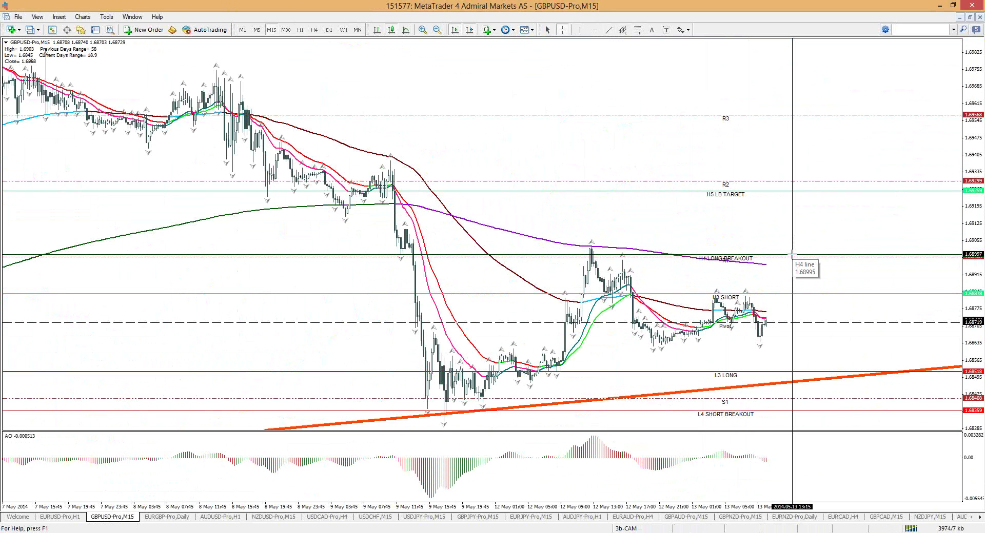
{"action": "left_click", "coordinate": [788, 307]}
{"action": "left_click_drag", "start_coordinate": [788, 307], "coordinate": [784, 309]}
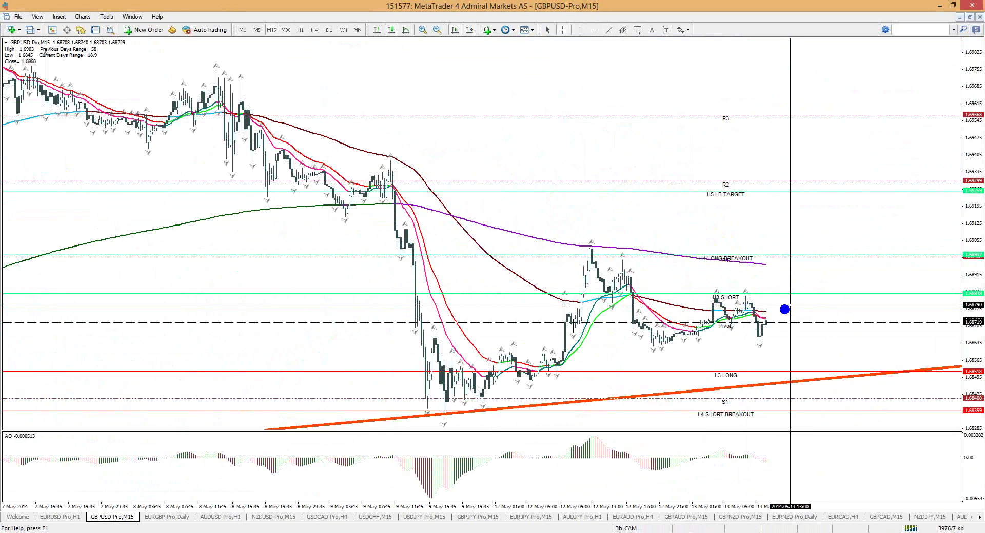
{"action": "left_click_drag", "start_coordinate": [569, 254], "coordinate": [649, 253]}
{"action": "left_click_drag", "start_coordinate": [589, 295], "coordinate": [643, 295]}
{"action": "key", "text": "Escape"}
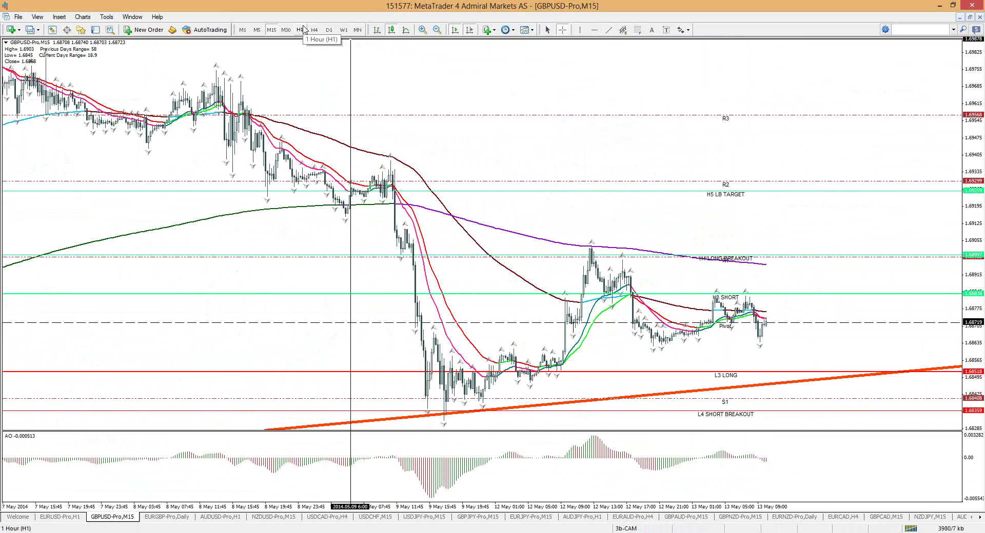
Step: Inspect the latest weekly candles with the crosshair, and add horizontal lines at 1.69512 and 1.69218 on the daily chart
{"action": "left_click", "coordinate": [341, 30]}
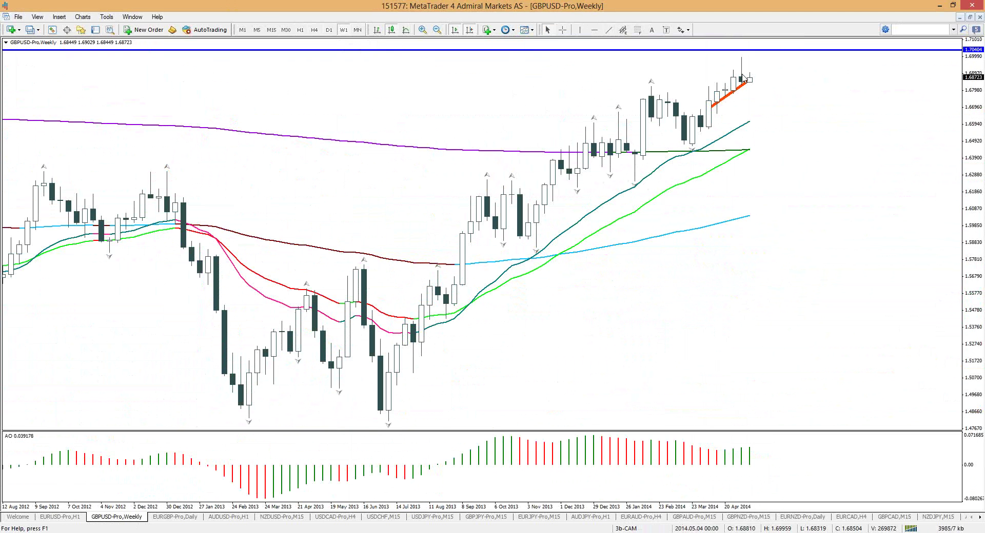
{"action": "left_click", "coordinate": [567, 30]}
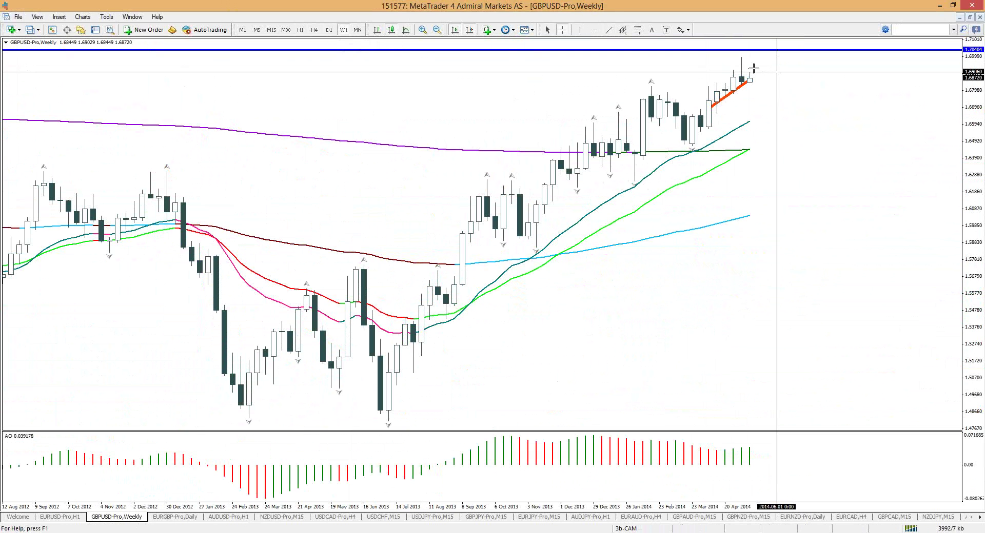
{"action": "left_click", "coordinate": [329, 30]}
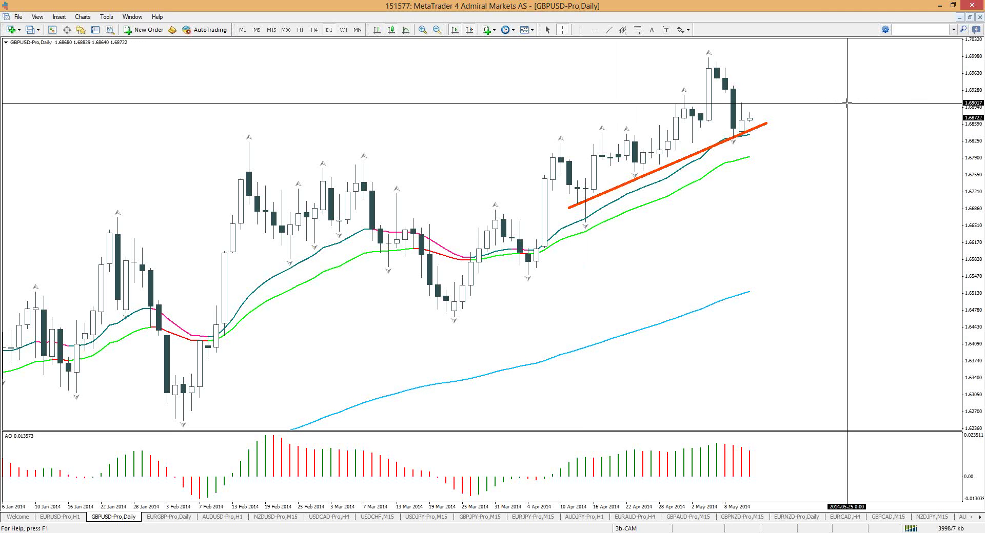
{"action": "left_click", "coordinate": [595, 29]}
{"action": "left_click", "coordinate": [731, 79]}
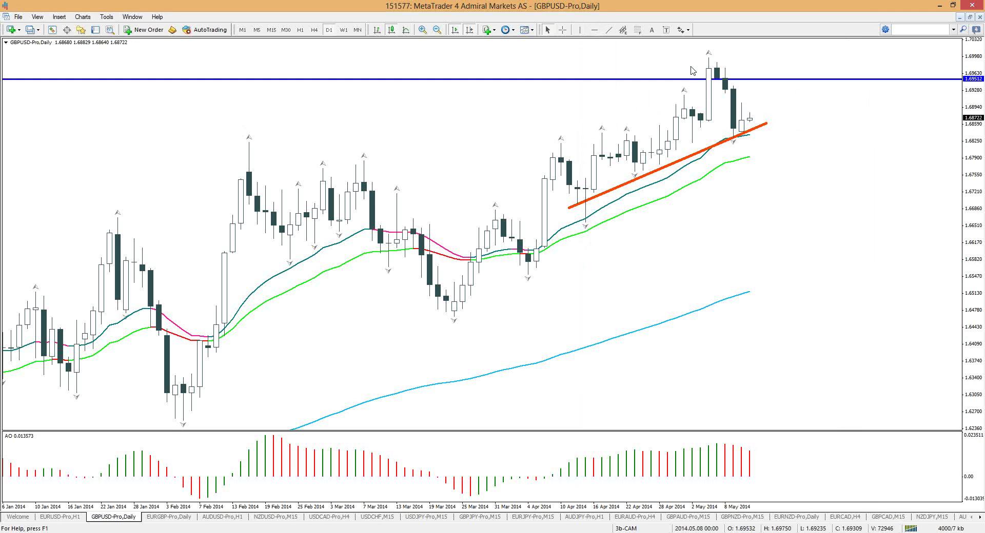
{"action": "left_click", "coordinate": [594, 29]}
{"action": "left_click", "coordinate": [731, 93]}
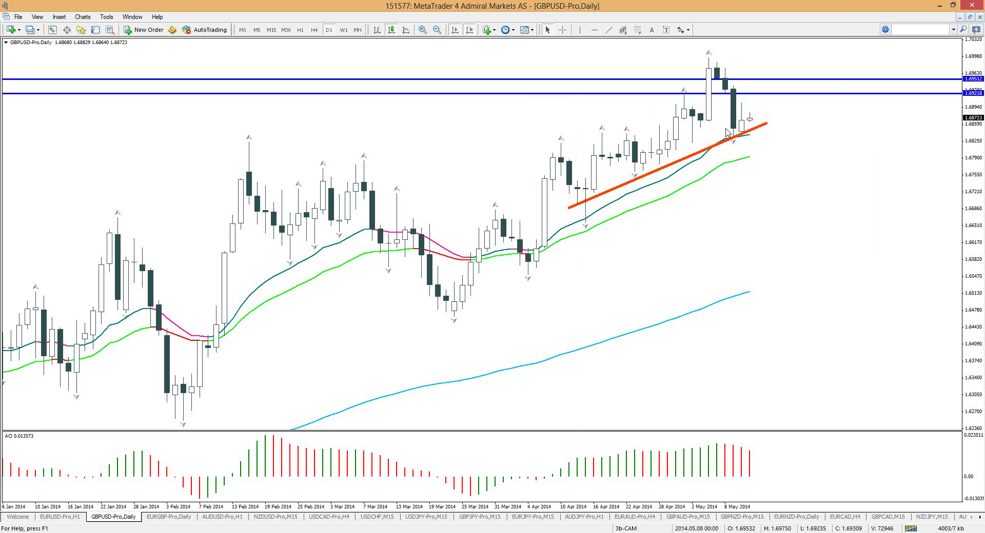
Step: Add a horizontal line at the 12 May high on the H4 chart and adjust it to 1.69018
{"action": "left_click", "coordinate": [314, 30]}
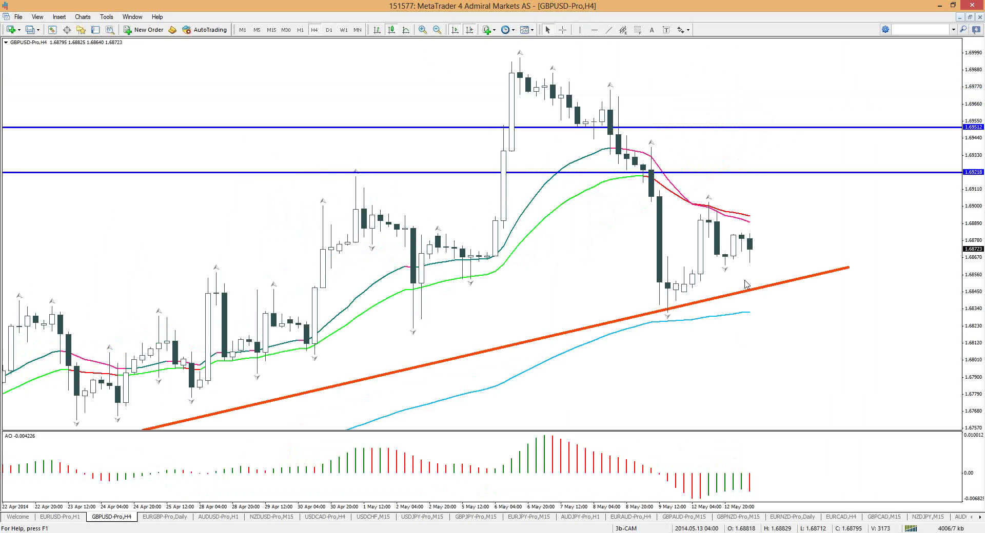
{"action": "left_click", "coordinate": [595, 30]}
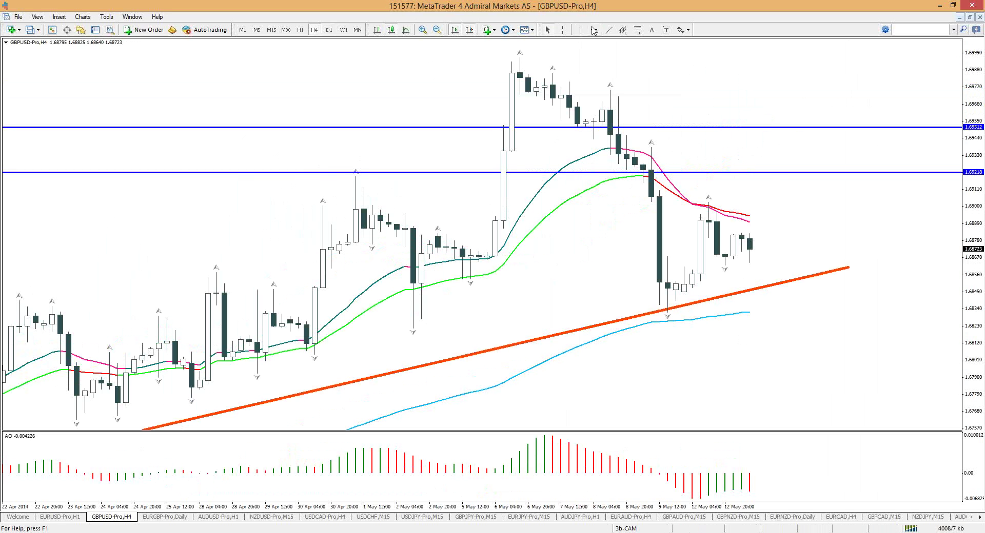
{"action": "left_click", "coordinate": [723, 200]}
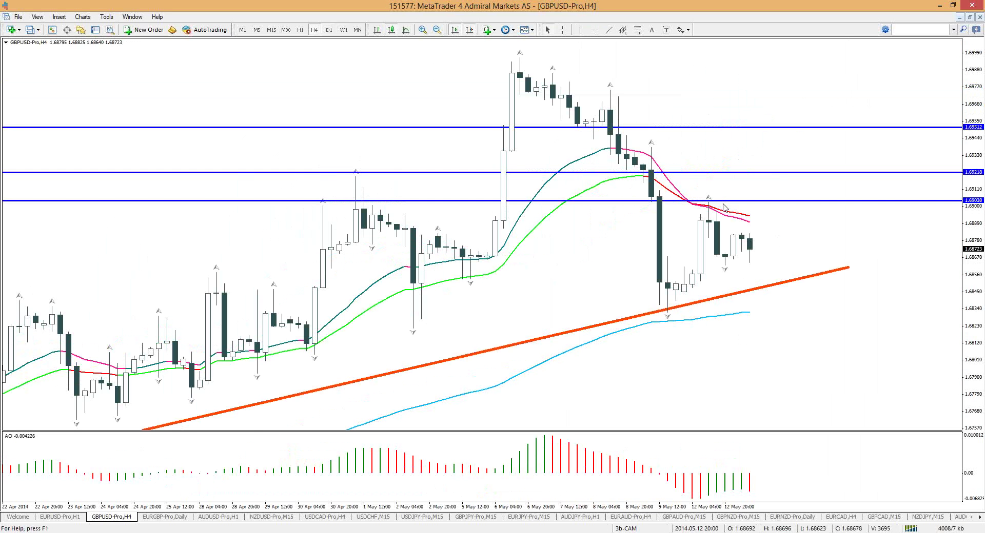
{"action": "left_click_drag", "start_coordinate": [723, 205], "coordinate": [724, 208]}
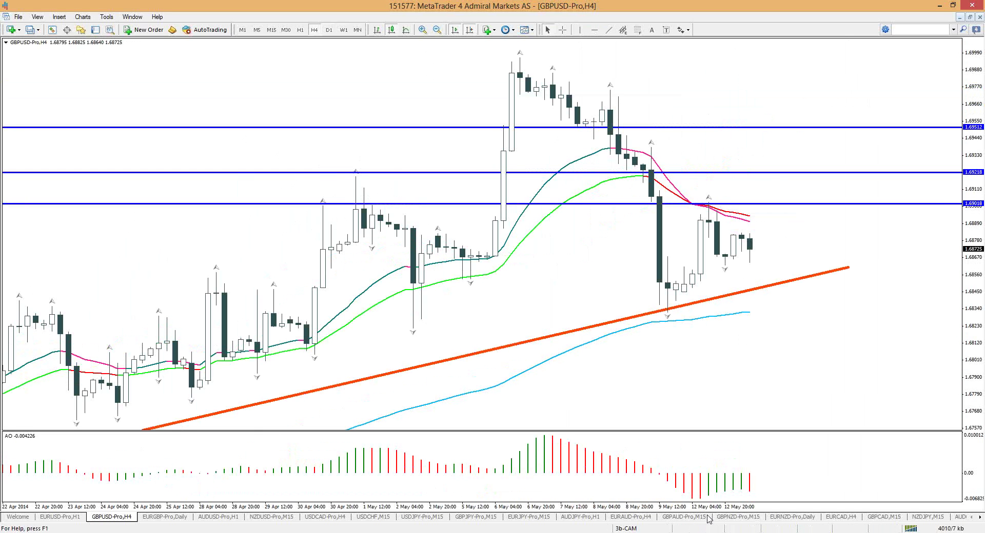
Step: Sketch a red curve falling from the 6 May high to the 9 May low on the H4 chart, and clear it
{"action": "left_click_drag", "start_coordinate": [706, 508], "coordinate": [682, 508]}
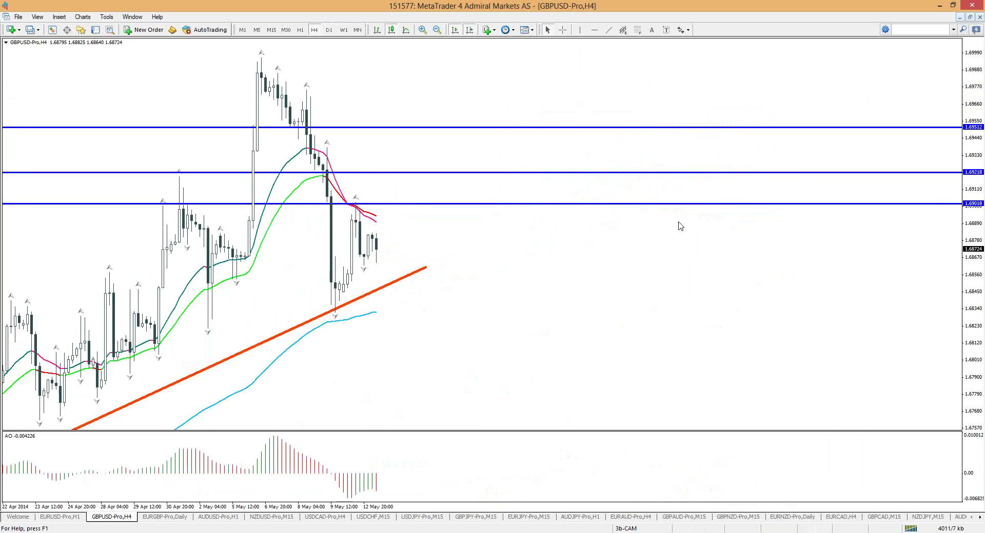
{"action": "mouse_move", "coordinate": [649, 54]}
{"action": "left_mouse_down"}
{"action": "mouse_move", "coordinate": [671, 76]}
{"action": "mouse_move", "coordinate": [711, 203]}
{"action": "left_mouse_up"}
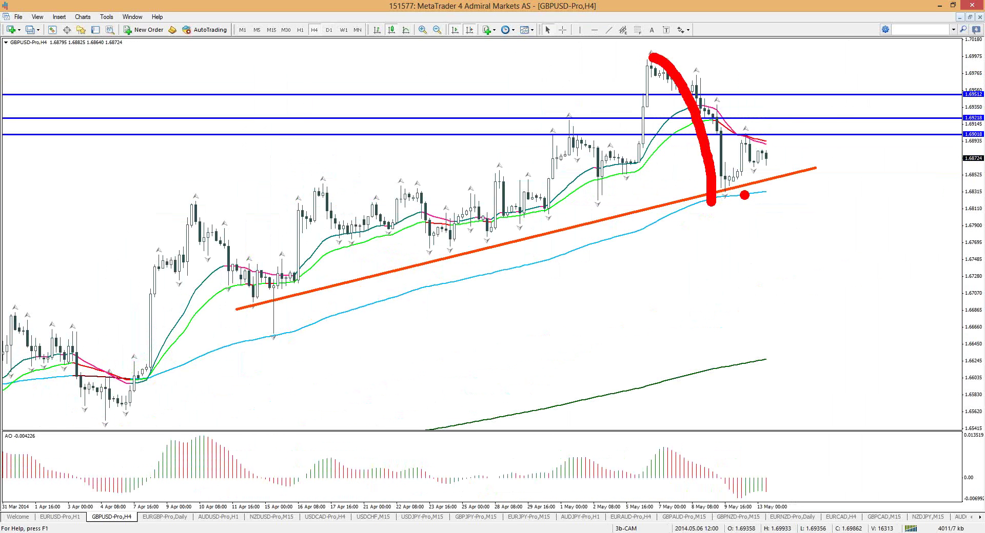
{"action": "key", "text": "Escape"}
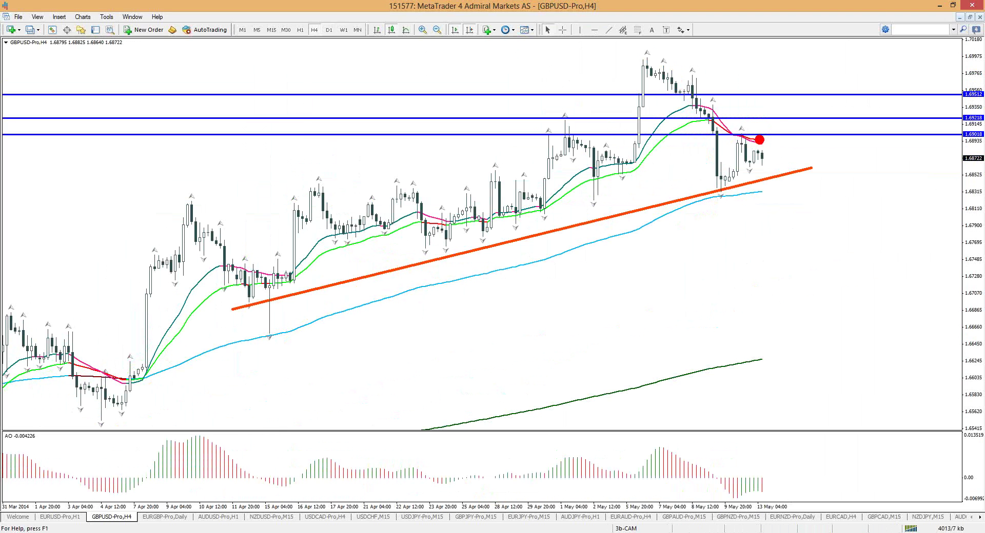
Step: Highlight the three horizontal resistance lines in red, sketch a head-and-shoulders outline over the May peaks, and clear the sketches
{"action": "left_click_drag", "start_coordinate": [754, 136], "coordinate": [783, 135]}
{"action": "mouse_move", "coordinate": [767, 119]}
{"action": "left_mouse_down"}
{"action": "mouse_move", "coordinate": [798, 118]}
{"action": "mouse_move", "coordinate": [809, 96]}
{"action": "left_mouse_up"}
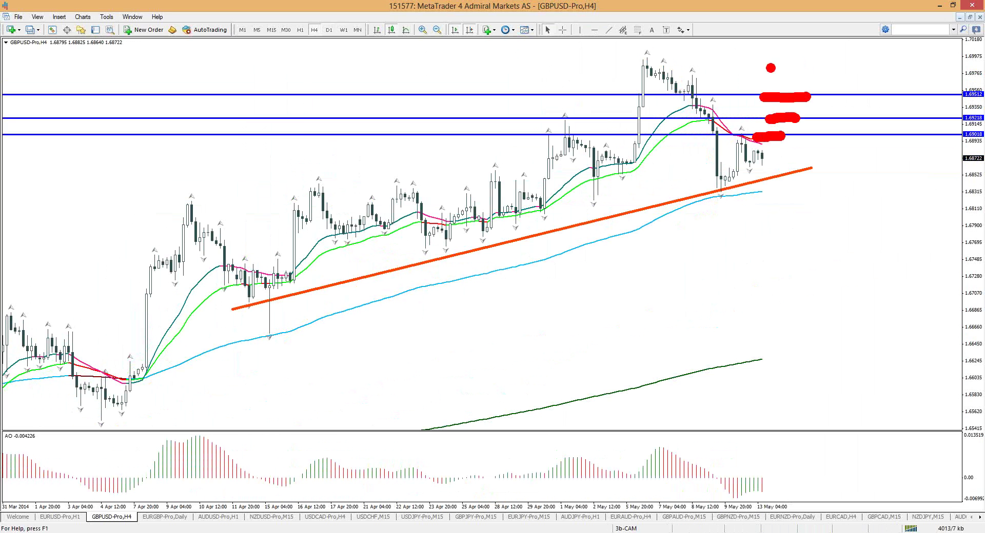
{"action": "mouse_move", "coordinate": [547, 102]}
{"action": "left_mouse_down"}
{"action": "mouse_move", "coordinate": [638, 55]}
{"action": "mouse_move", "coordinate": [693, 57]}
{"action": "mouse_move", "coordinate": [749, 118]}
{"action": "mouse_move", "coordinate": [780, 99]}
{"action": "mouse_move", "coordinate": [813, 164]}
{"action": "left_mouse_up"}
{"action": "key", "text": "e"}
{"action": "mouse_move", "coordinate": [520, 135]}
{"action": "left_mouse_down"}
{"action": "mouse_move", "coordinate": [605, 126]}
{"action": "mouse_move", "coordinate": [690, 51]}
{"action": "mouse_move", "coordinate": [815, 128]}
{"action": "mouse_move", "coordinate": [820, 153]}
{"action": "left_mouse_up"}
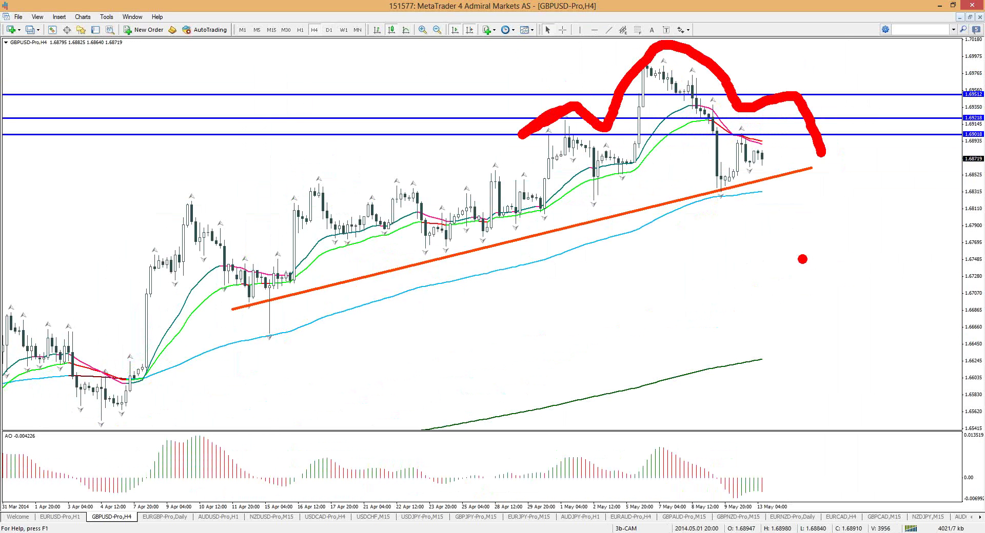
{"action": "key", "text": "Escape"}
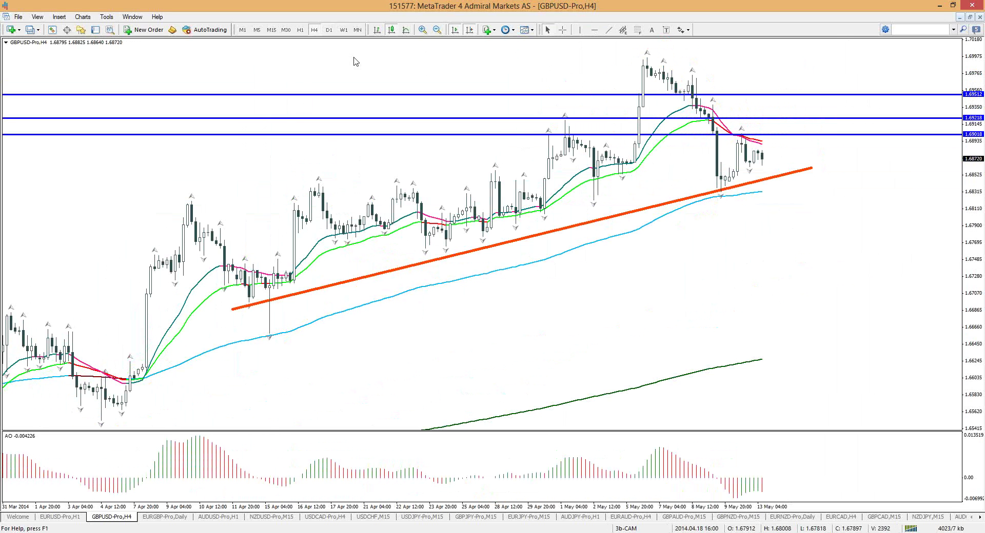
Step: On the daily chart, circle the zones between the moving averages in red, and sketch a bounce into resistance followed by a drop
{"action": "left_click", "coordinate": [332, 30]}
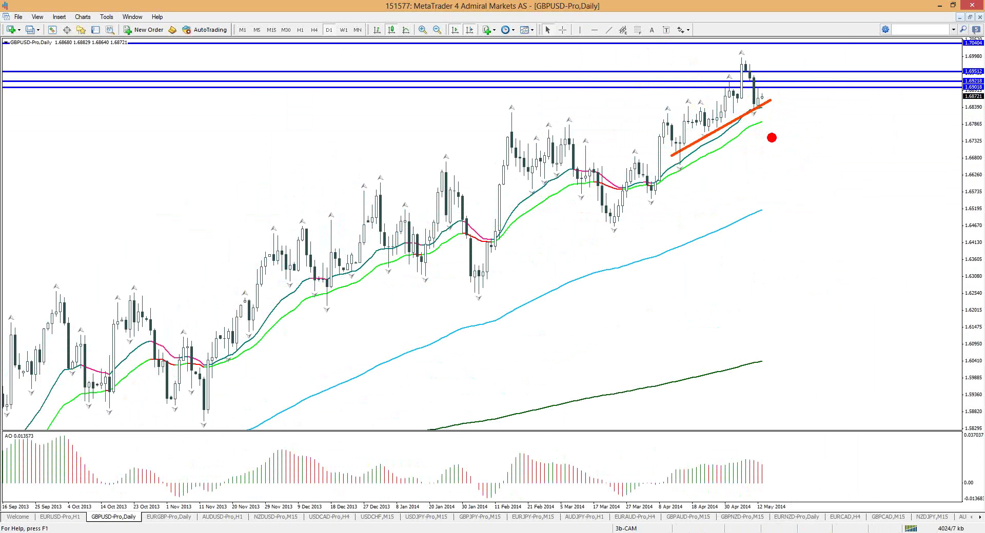
{"action": "mouse_move", "coordinate": [788, 139]}
{"action": "left_mouse_down"}
{"action": "mouse_move", "coordinate": [769, 132]}
{"action": "mouse_move", "coordinate": [786, 195]}
{"action": "mouse_move", "coordinate": [790, 133]}
{"action": "mouse_move", "coordinate": [784, 145]}
{"action": "left_mouse_up"}
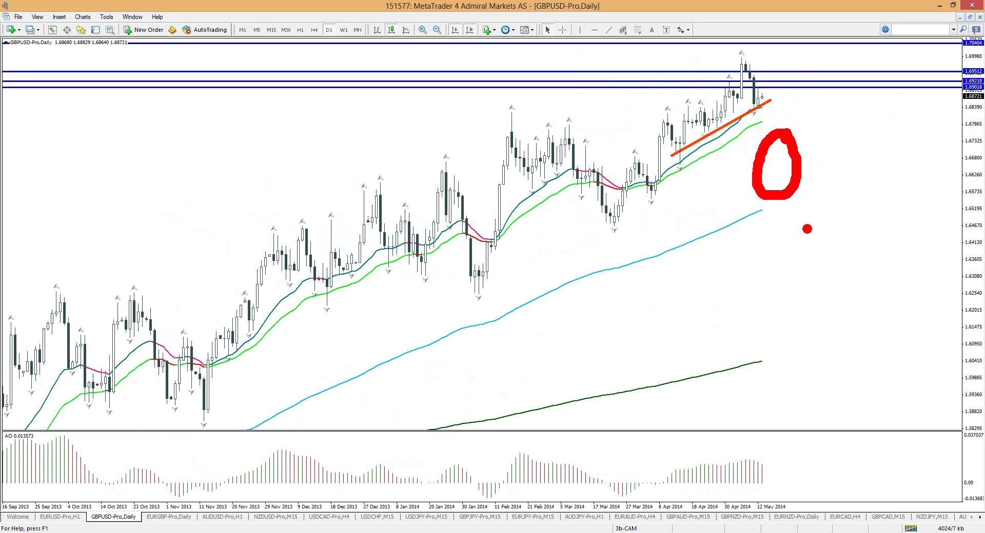
{"action": "mouse_move", "coordinate": [807, 228]}
{"action": "left_mouse_down"}
{"action": "mouse_move", "coordinate": [798, 222]}
{"action": "mouse_move", "coordinate": [810, 213]}
{"action": "left_mouse_up"}
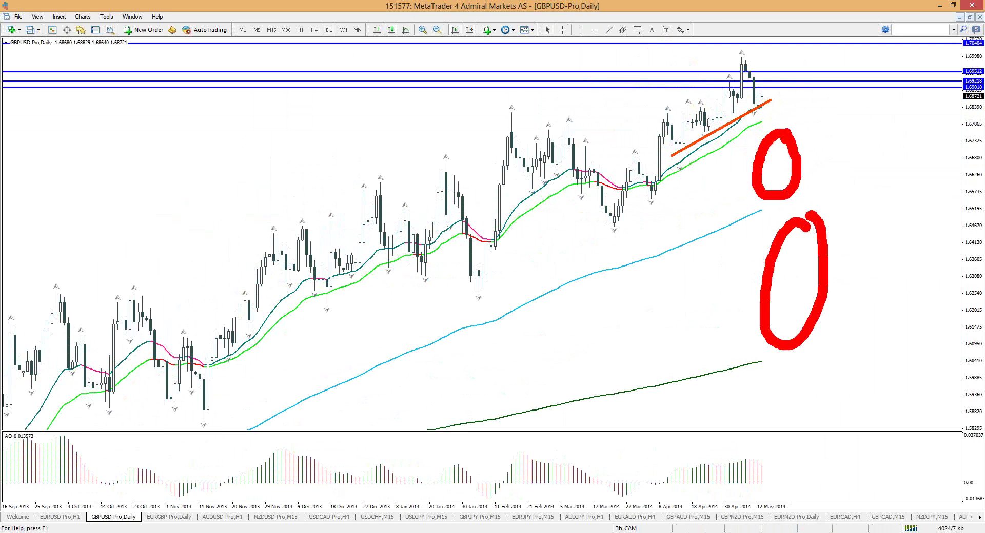
{"action": "key", "text": "Escape"}
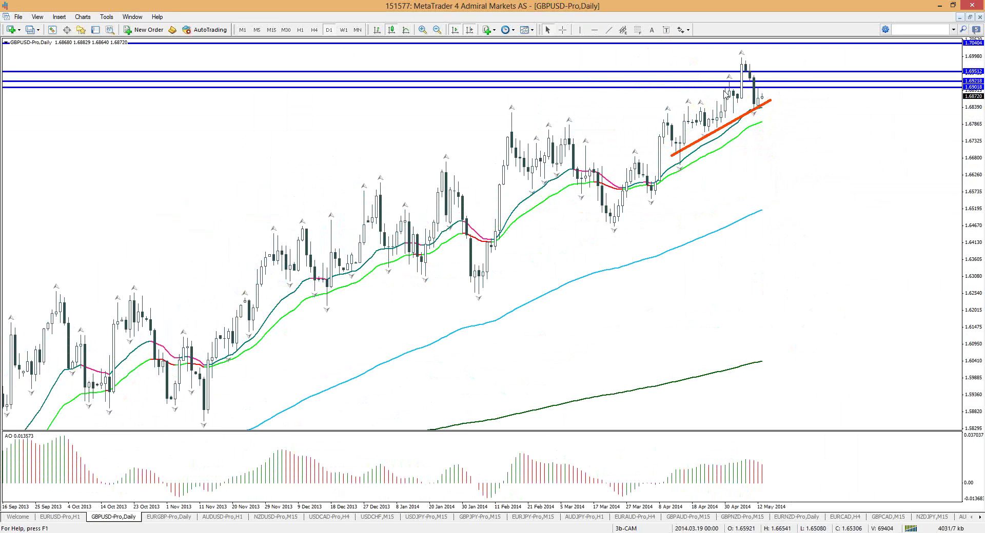
{"action": "mouse_move", "coordinate": [760, 99]}
{"action": "left_mouse_down"}
{"action": "mouse_move", "coordinate": [768, 77]}
{"action": "mouse_move", "coordinate": [793, 80]}
{"action": "mouse_move", "coordinate": [765, 142]}
{"action": "mouse_move", "coordinate": [793, 145]}
{"action": "left_mouse_up"}
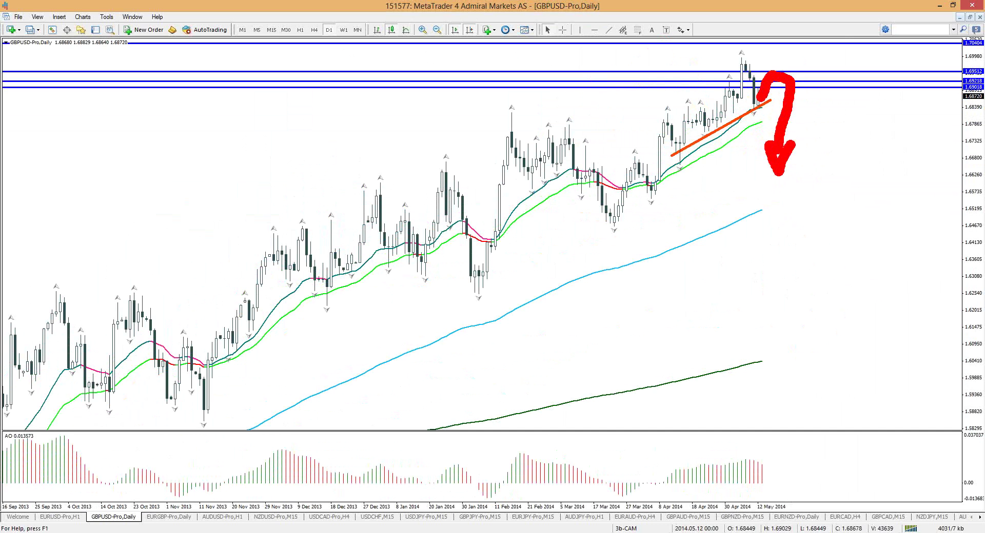
{"action": "key", "text": "Escape"}
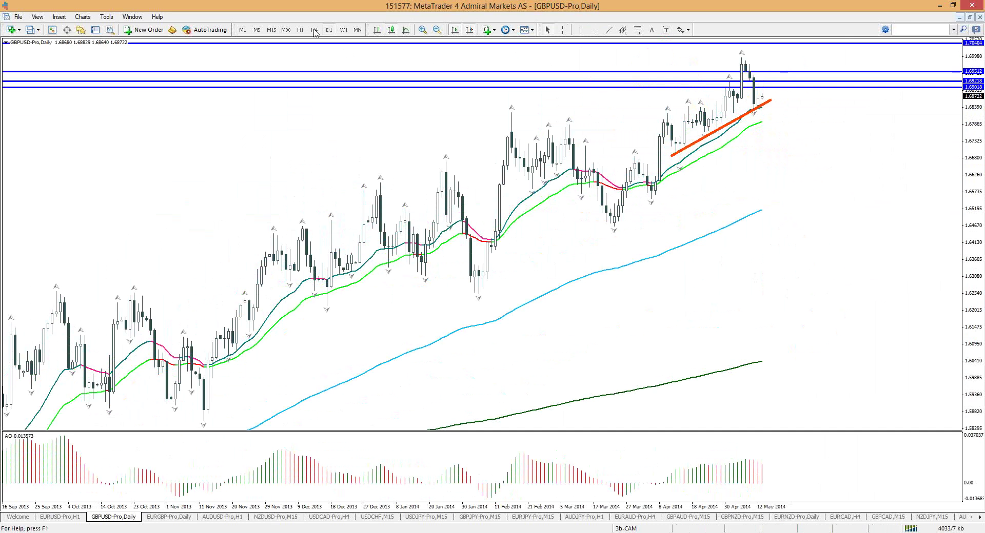
Step: On the H1 chart, sketch a red rise to the 1.69018 line and a fall back to the trendline, and clear it
{"action": "left_click", "coordinate": [315, 29]}
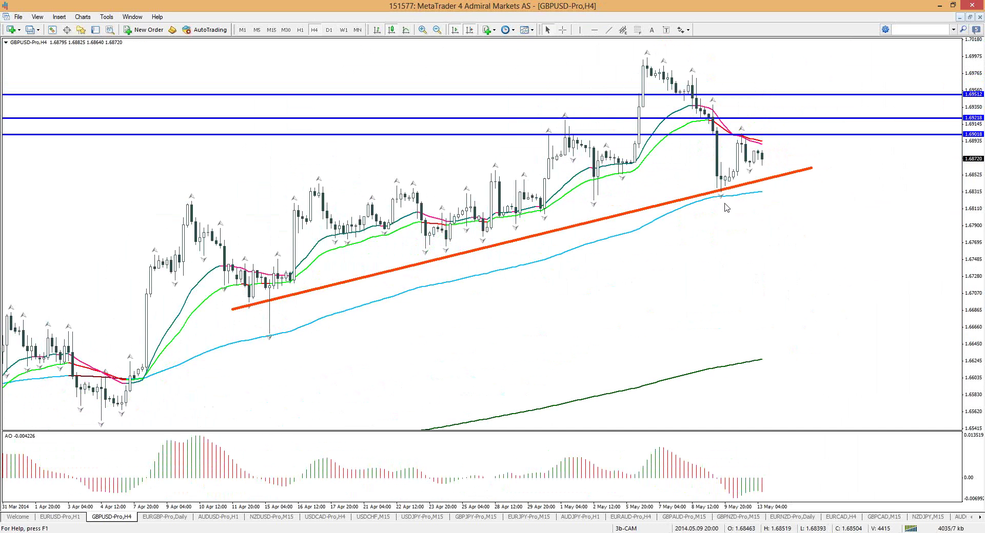
{"action": "left_click", "coordinate": [300, 30]}
{"action": "mouse_move", "coordinate": [762, 320]}
{"action": "left_mouse_down"}
{"action": "mouse_move", "coordinate": [802, 244]}
{"action": "mouse_move", "coordinate": [835, 335]}
{"action": "left_mouse_up"}
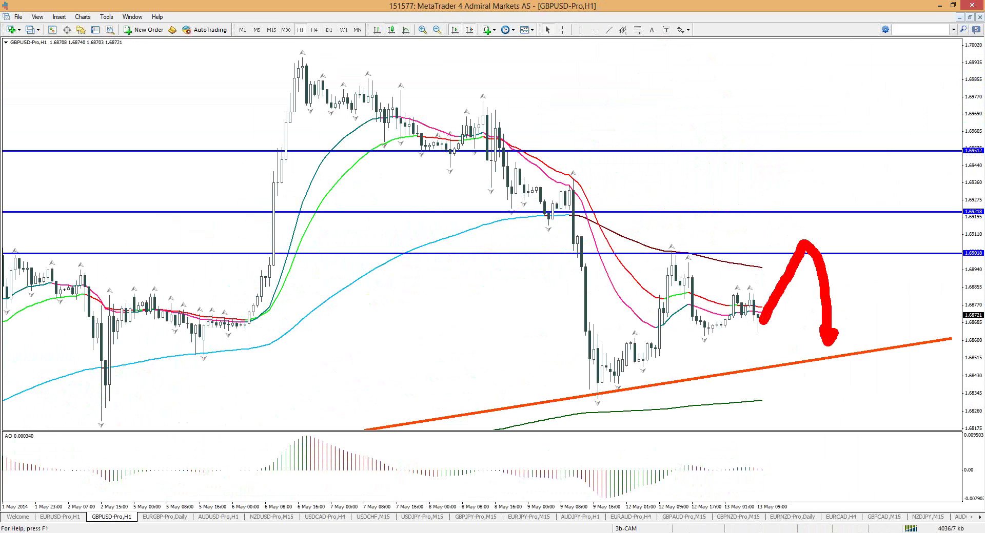
{"action": "key", "text": "Escape"}
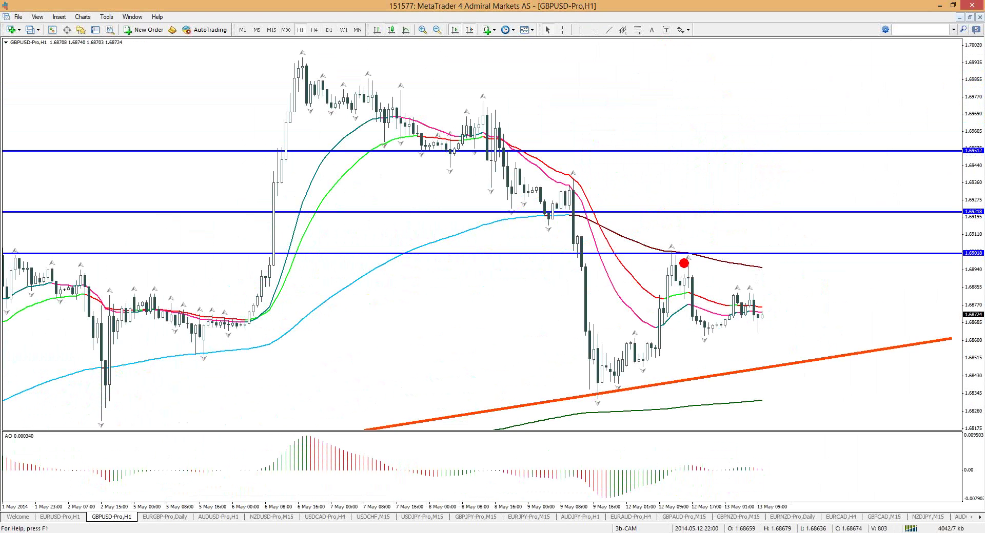
Step: Highlight the 1.69218 and 1.69512 resistance lines with red strokes on the H1 chart, and clear them
{"action": "left_click_drag", "start_coordinate": [714, 213], "coordinate": [749, 213]}
{"action": "left_click_drag", "start_coordinate": [715, 155], "coordinate": [769, 154]}
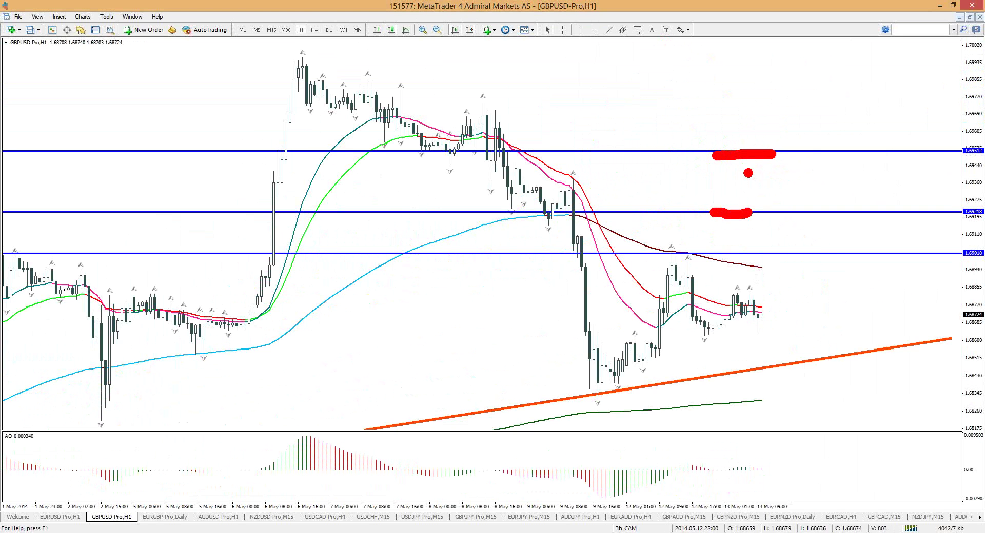
{"action": "key", "text": "Escape"}
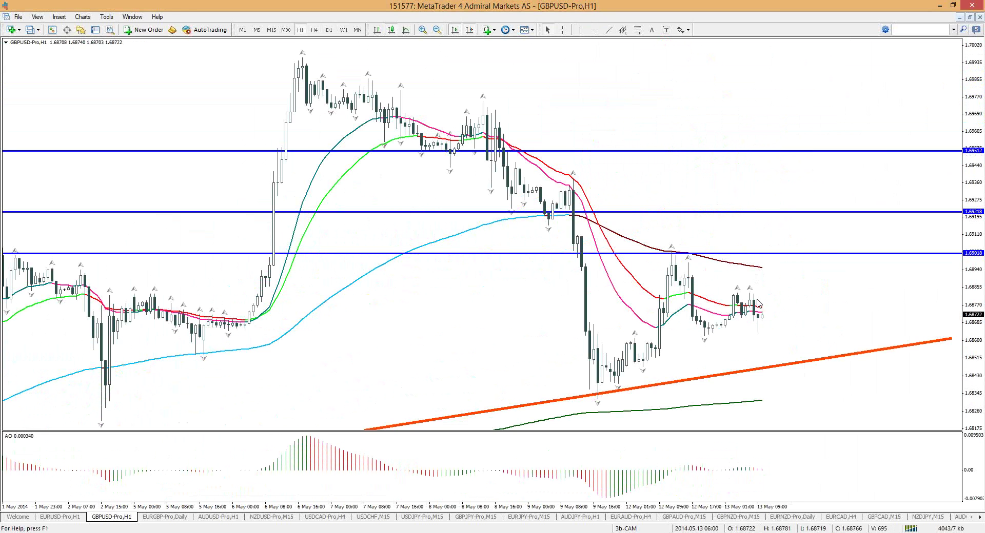
Step: On the H1 chart, mark the 1.69018 resistance in red, sketch a blue-and-red consolidation below it with a green breakout, and clear the sketches
{"action": "mouse_move", "coordinate": [647, 255]}
{"action": "left_mouse_down"}
{"action": "mouse_move", "coordinate": [802, 250]}
{"action": "mouse_move", "coordinate": [821, 286]}
{"action": "left_mouse_up"}
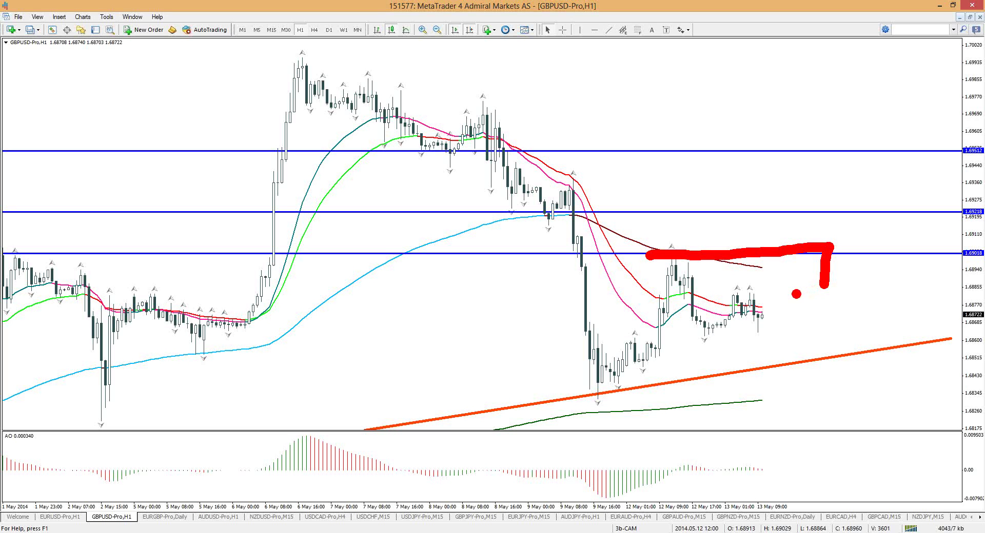
{"action": "key", "text": "e"}
{"action": "key", "text": "b"}
{"action": "mouse_move", "coordinate": [763, 315]}
{"action": "left_mouse_down"}
{"action": "mouse_move", "coordinate": [786, 258]}
{"action": "mouse_move", "coordinate": [803, 254]}
{"action": "mouse_move", "coordinate": [812, 283]}
{"action": "mouse_move", "coordinate": [857, 264]}
{"action": "left_mouse_up"}
{"action": "key", "text": "r"}
{"action": "key", "text": "b"}
{"action": "mouse_move", "coordinate": [858, 263]}
{"action": "left_mouse_down"}
{"action": "mouse_move", "coordinate": [878, 262]}
{"action": "mouse_move", "coordinate": [889, 212]}
{"action": "mouse_move", "coordinate": [926, 229]}
{"action": "mouse_move", "coordinate": [937, 160]}
{"action": "mouse_move", "coordinate": [953, 175]}
{"action": "left_mouse_up"}
{"action": "left_click", "coordinate": [948, 187]}
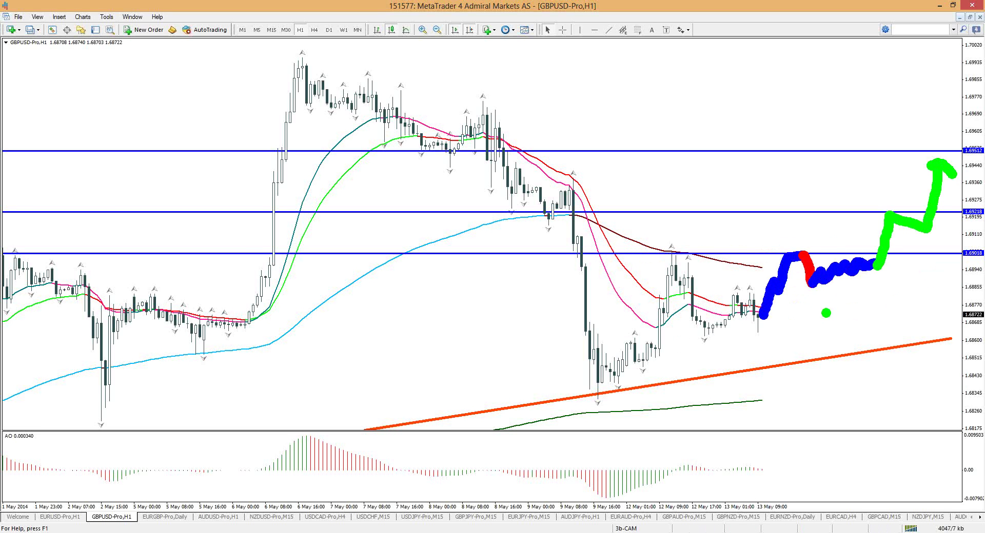
{"action": "key", "text": "e"}
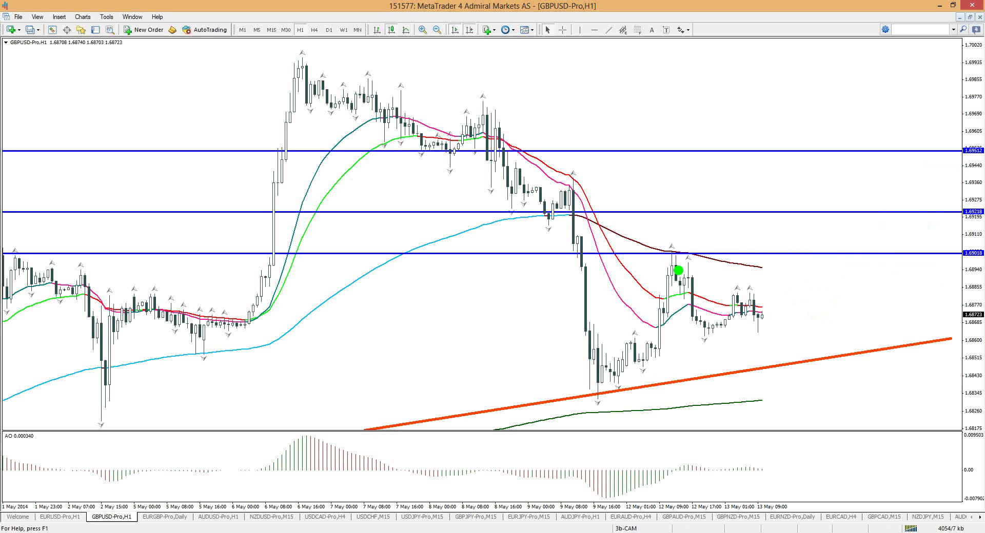
Step: Mark the 12 May peak in green, sketch a green rise to 1.69018 and a red drop through the trendline, and clear the sketches
{"action": "left_click_drag", "start_coordinate": [665, 251], "coordinate": [701, 251]}
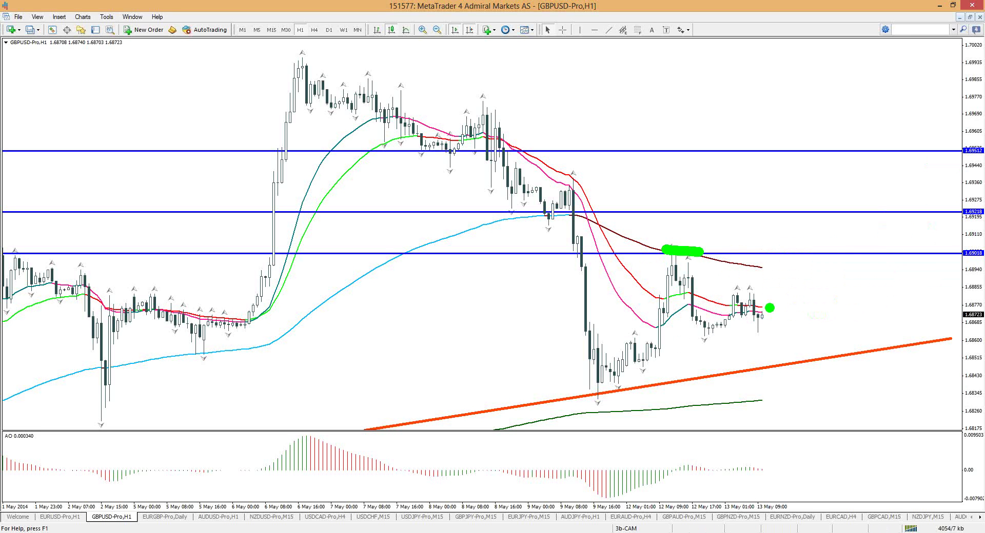
{"action": "mouse_move", "coordinate": [764, 326]}
{"action": "left_mouse_down"}
{"action": "mouse_move", "coordinate": [803, 256]}
{"action": "mouse_move", "coordinate": [823, 277]}
{"action": "mouse_move", "coordinate": [827, 352]}
{"action": "mouse_move", "coordinate": [896, 343]}
{"action": "mouse_move", "coordinate": [912, 329]}
{"action": "mouse_move", "coordinate": [930, 434]}
{"action": "mouse_move", "coordinate": [850, 443]}
{"action": "left_mouse_up"}
{"action": "key", "text": "r"}
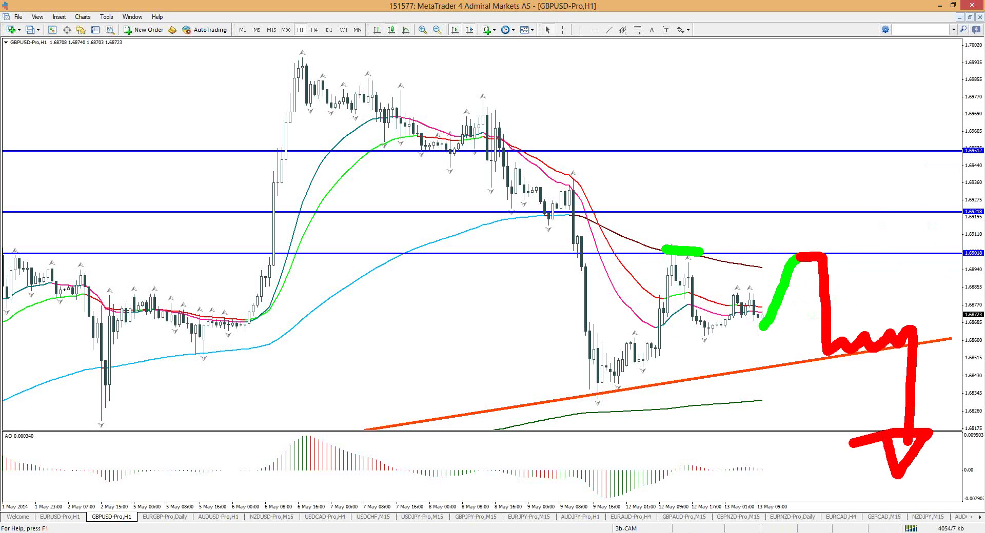
{"action": "key", "text": "Escape"}
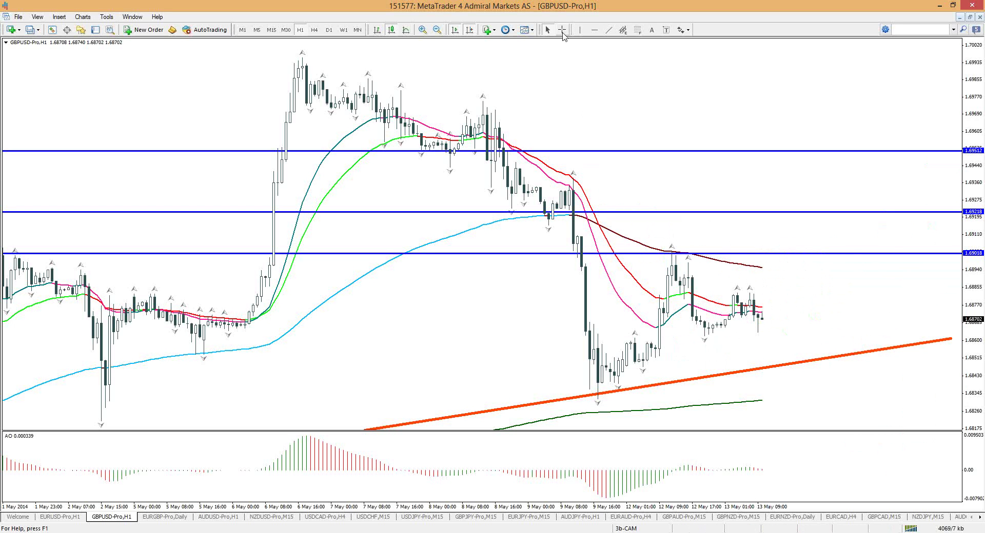
Step: Show the GBPUSD M15 chart with the crosshair and mark red strokes above R2 and at the H4 LONG BREAKOUT level
{"action": "left_click", "coordinate": [563, 30]}
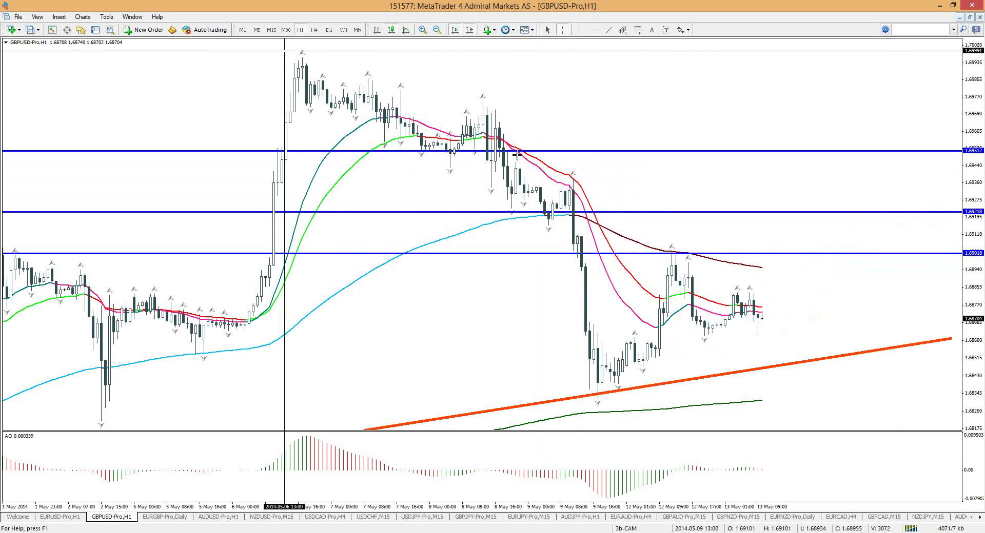
{"action": "key", "text": "Return"}
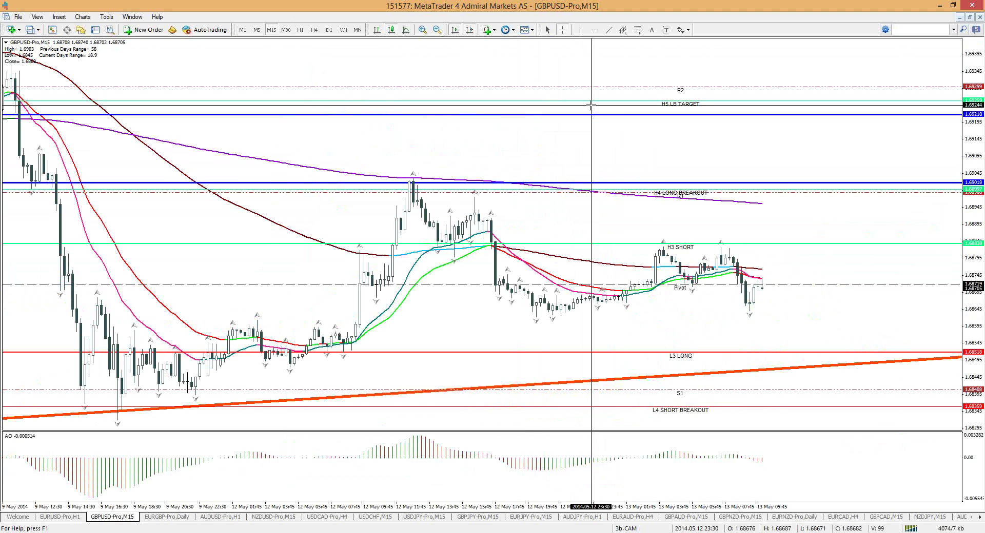
{"action": "left_click", "coordinate": [758, 117]}
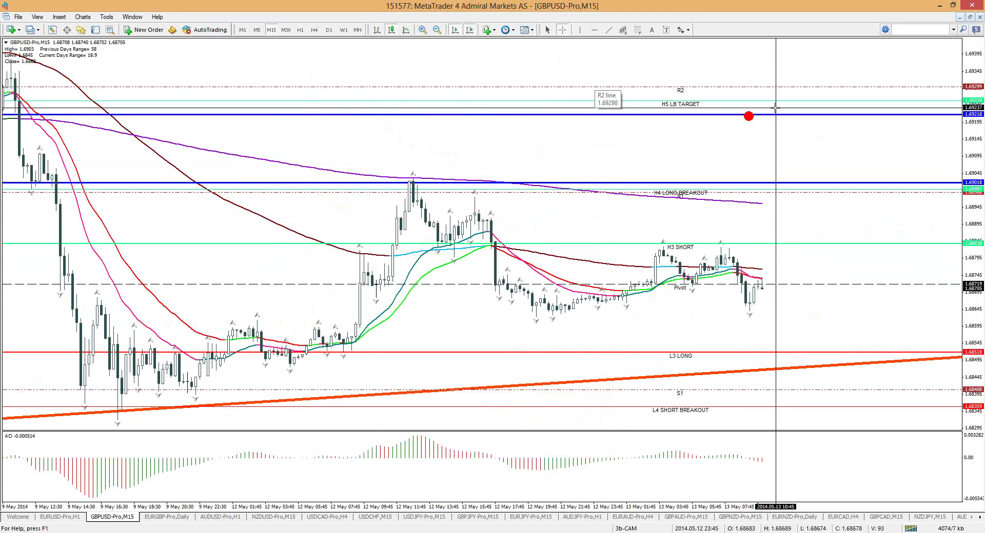
{"action": "mouse_move", "coordinate": [766, 72]}
{"action": "left_mouse_down"}
{"action": "mouse_move", "coordinate": [819, 73]}
{"action": "mouse_move", "coordinate": [809, 83]}
{"action": "left_mouse_up"}
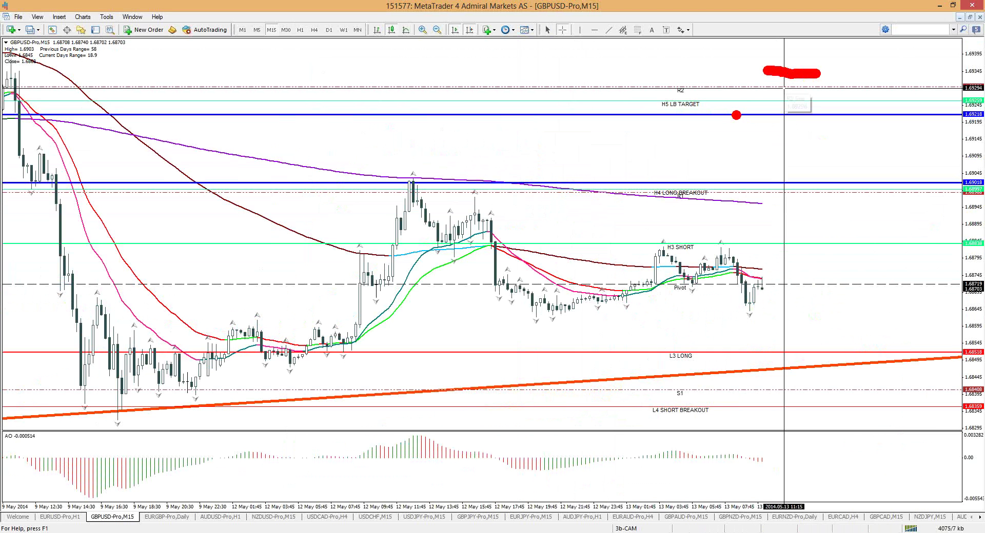
{"action": "left_click_drag", "start_coordinate": [763, 190], "coordinate": [807, 191]}
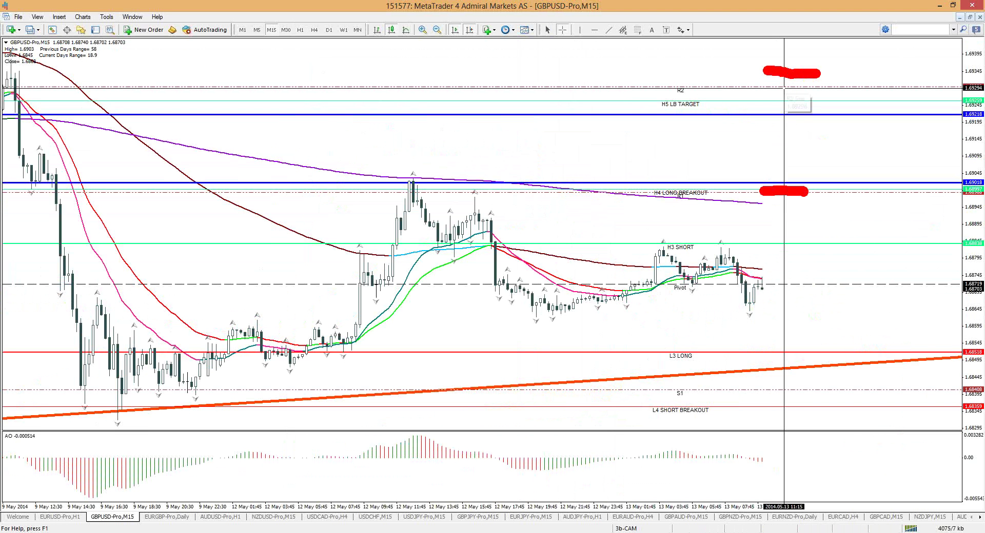
{"action": "left_click", "coordinate": [796, 201]}
Step: Show the M30 chart down to the S2 pivot, circle the zone between L4 SHORT BREAKOUT and L5 SB TARGET in red, and clear it
{"action": "key", "text": "minus"}
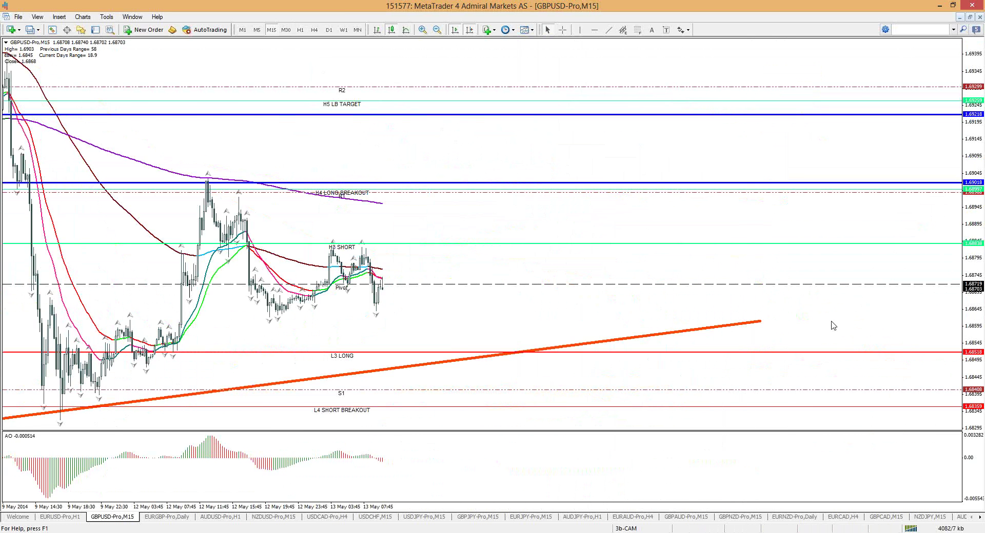
{"action": "key", "text": "End"}
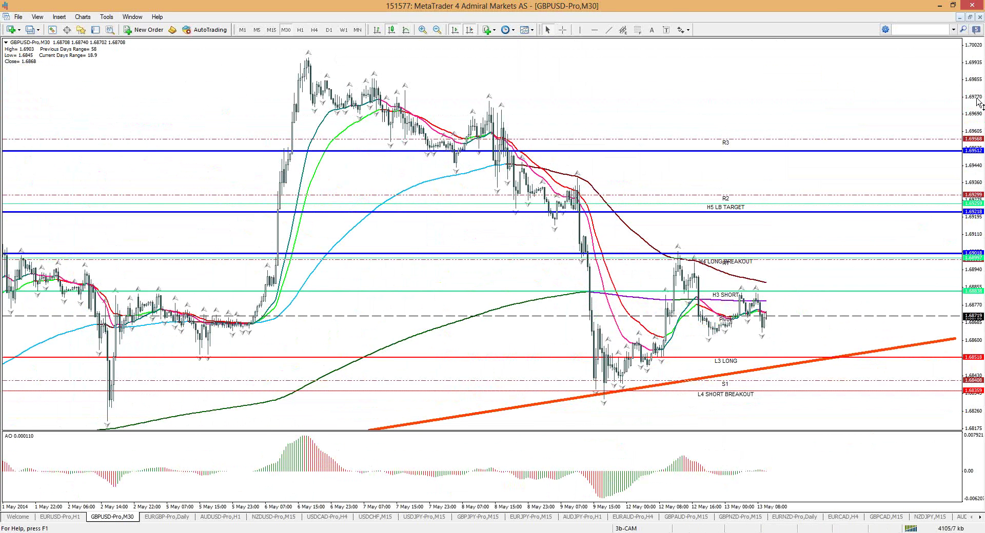
{"action": "left_click_drag", "start_coordinate": [977, 103], "coordinate": [978, 110]}
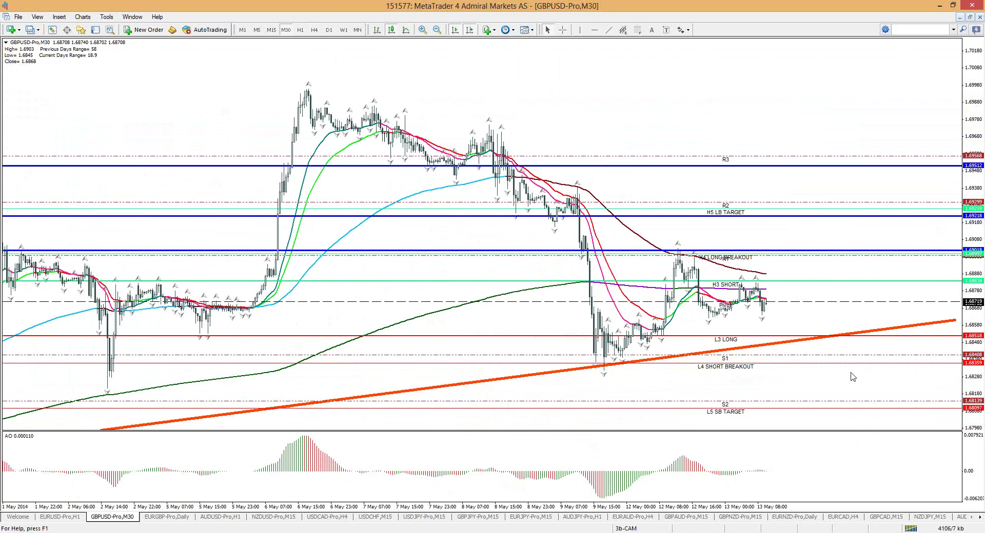
{"action": "left_click", "coordinate": [794, 364]}
{"action": "mouse_move", "coordinate": [794, 364]}
{"action": "left_mouse_down"}
{"action": "mouse_move", "coordinate": [802, 365]}
{"action": "mouse_move", "coordinate": [774, 360]}
{"action": "mouse_move", "coordinate": [782, 406]}
{"action": "mouse_move", "coordinate": [805, 378]}
{"action": "left_mouse_up"}
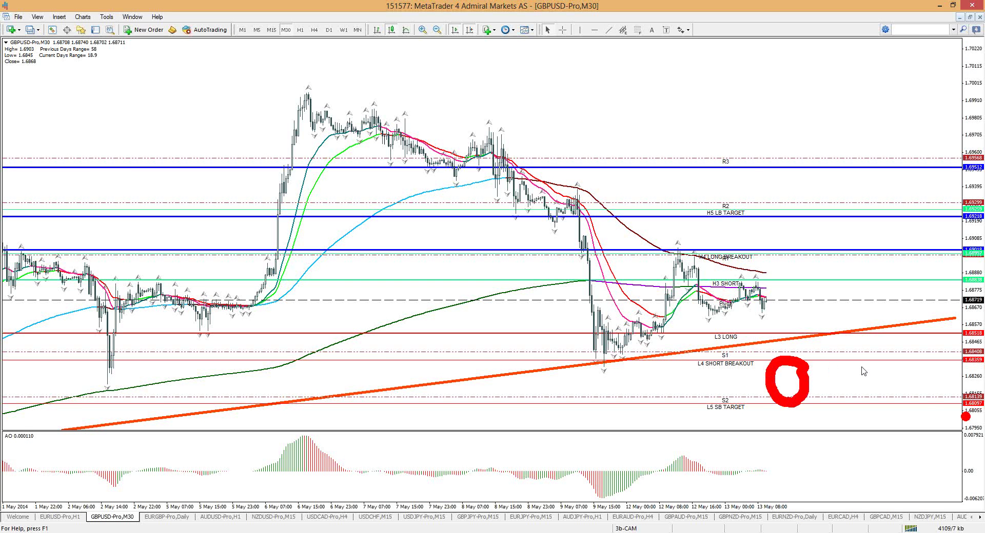
{"action": "key", "text": "Escape"}
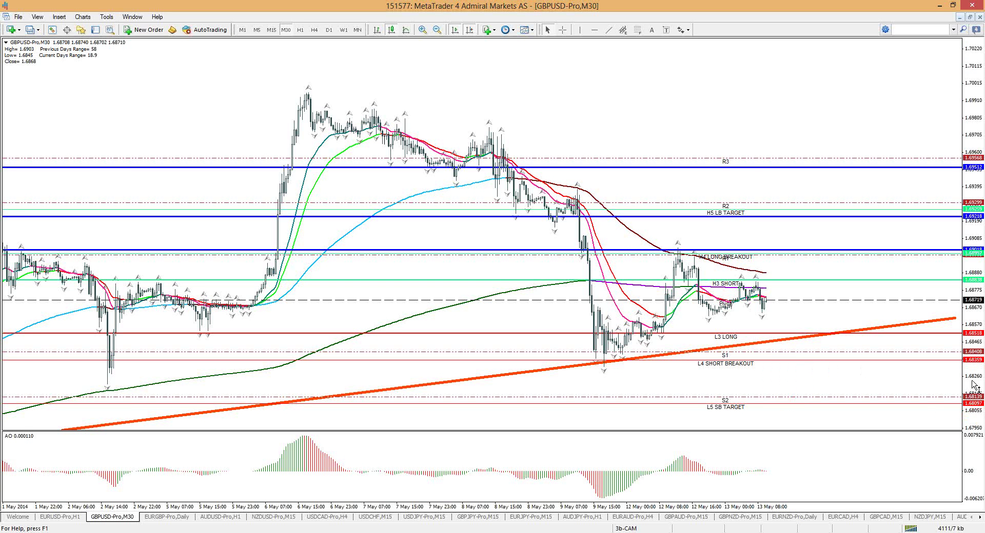
Step: Compress the M30 price scale until the S3 pivot shows, circle the zone from S1 to S3 in red, and clear the circle
{"action": "left_click_drag", "start_coordinate": [974, 385], "coordinate": [972, 432]}
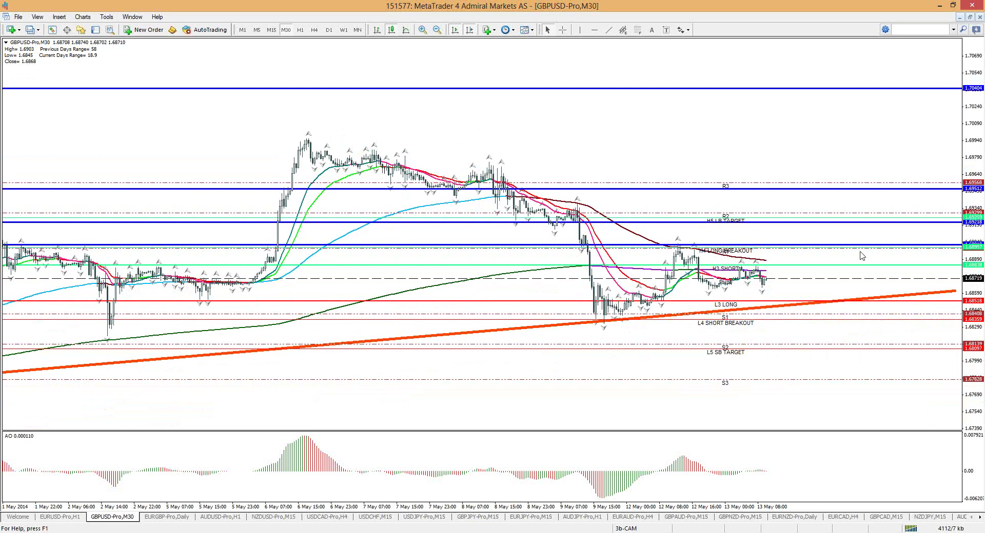
{"action": "key", "text": "ctrl+2"}
{"action": "mouse_move", "coordinate": [804, 341]}
{"action": "left_mouse_down"}
{"action": "mouse_move", "coordinate": [739, 382]}
{"action": "mouse_move", "coordinate": [818, 362]}
{"action": "mouse_move", "coordinate": [762, 332]}
{"action": "left_mouse_up"}
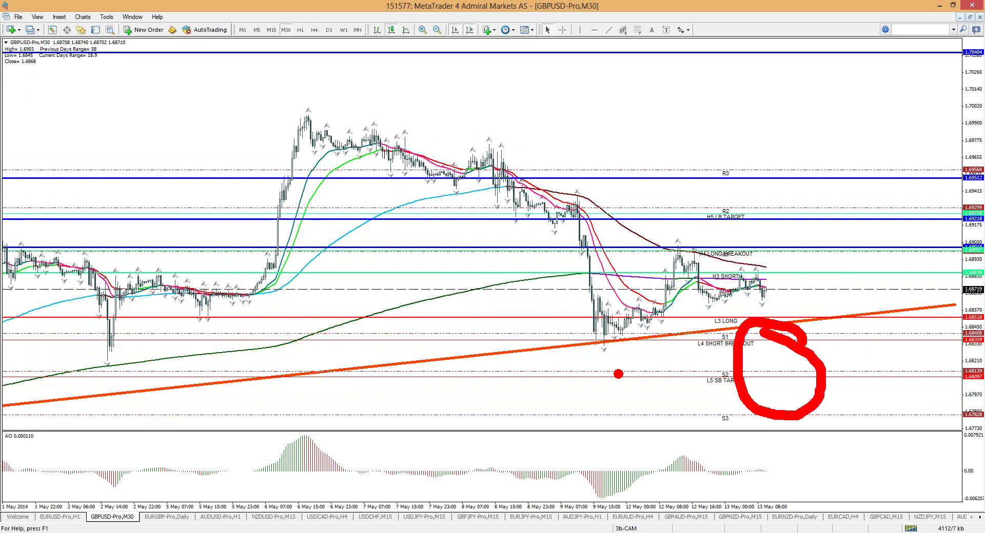
{"action": "key", "text": "Escape"}
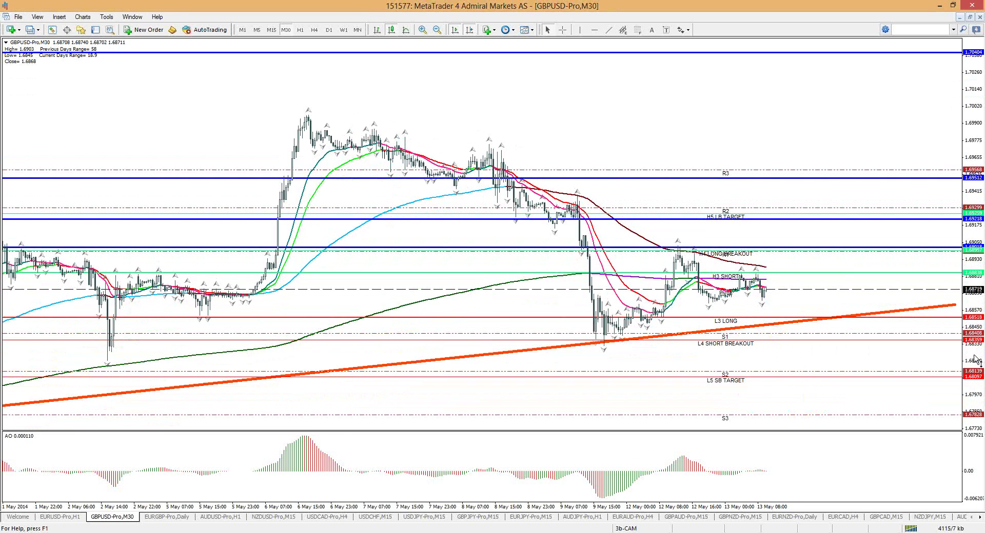
Step: Restore the M30 price scale and examine the 9 May decline from swing high to low with the crosshair
{"action": "left_click_drag", "start_coordinate": [980, 277], "coordinate": [975, 265]}
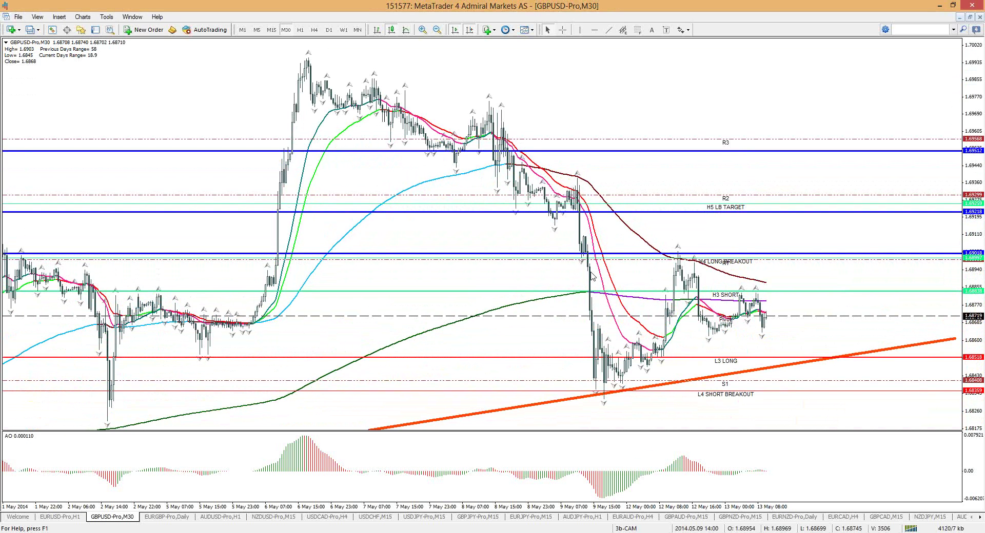
{"action": "left_click", "coordinate": [562, 29]}
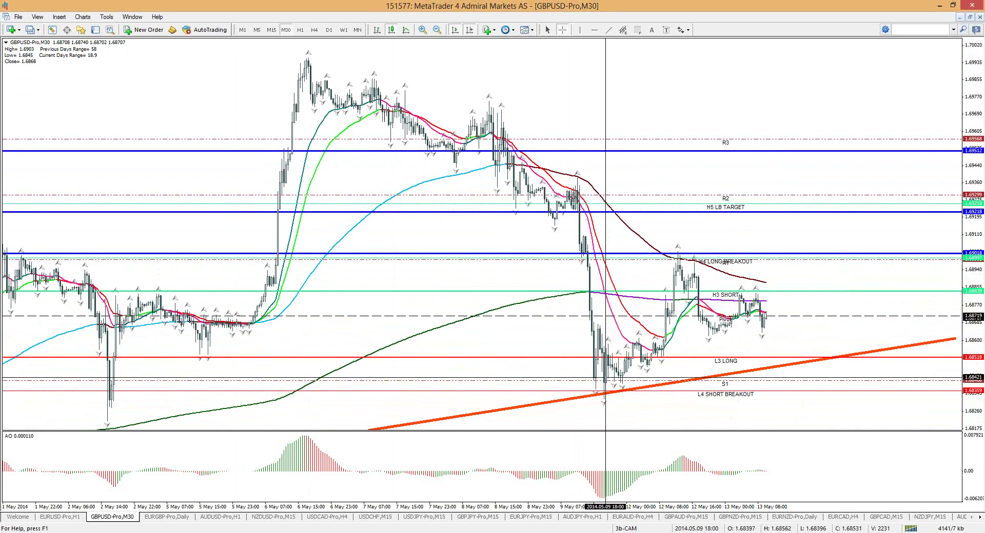
{"action": "mouse_move", "coordinate": [573, 197]}
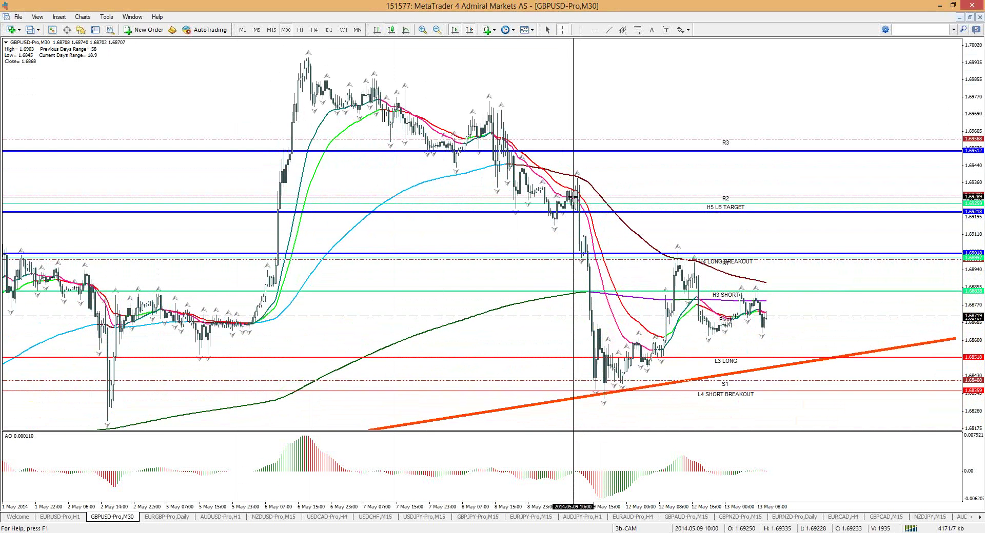
Step: Examine recent EURUSD price action with the crosshair on the H1, M15 and M5 charts
{"action": "left_click", "coordinate": [61, 517]}
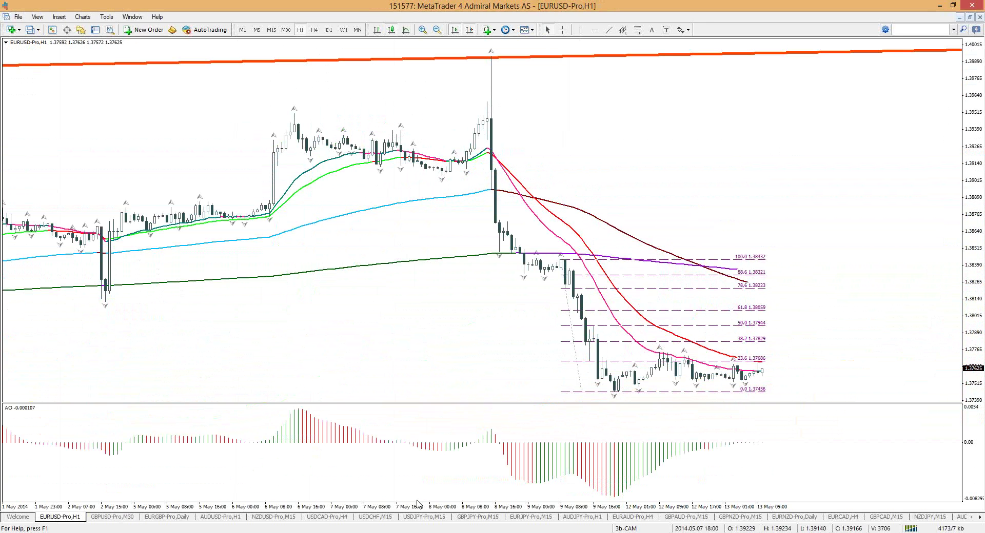
{"action": "key", "text": "minus"}
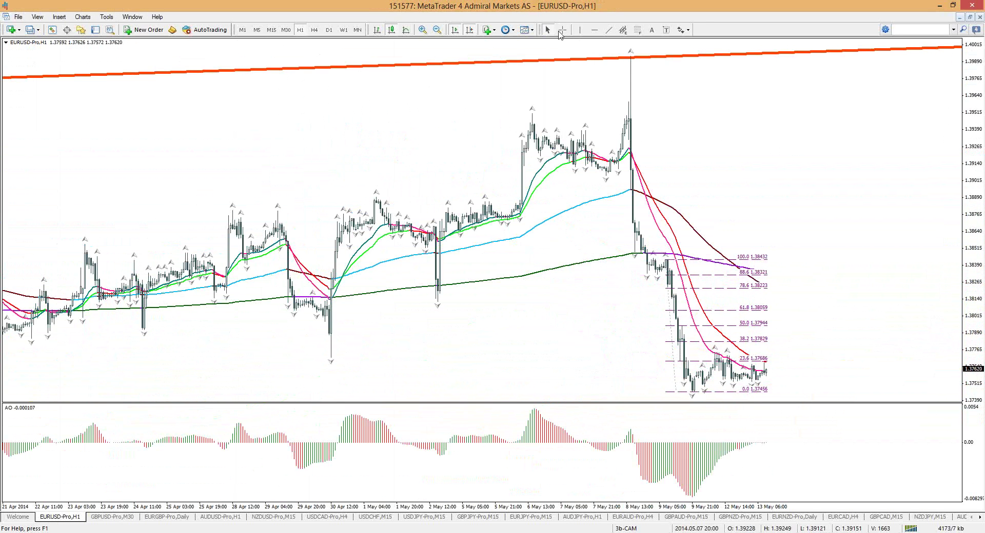
{"action": "left_click", "coordinate": [561, 31]}
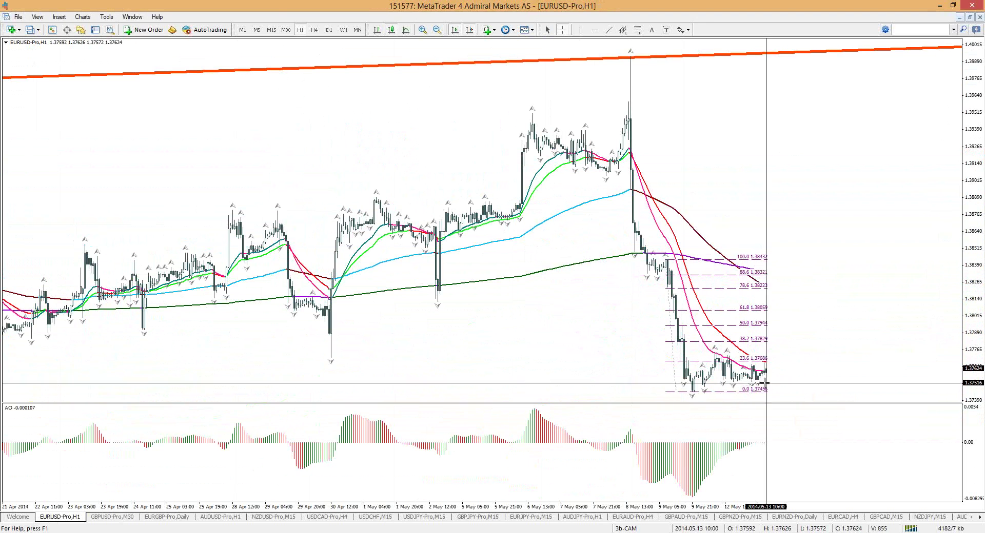
{"action": "left_click", "coordinate": [273, 30]}
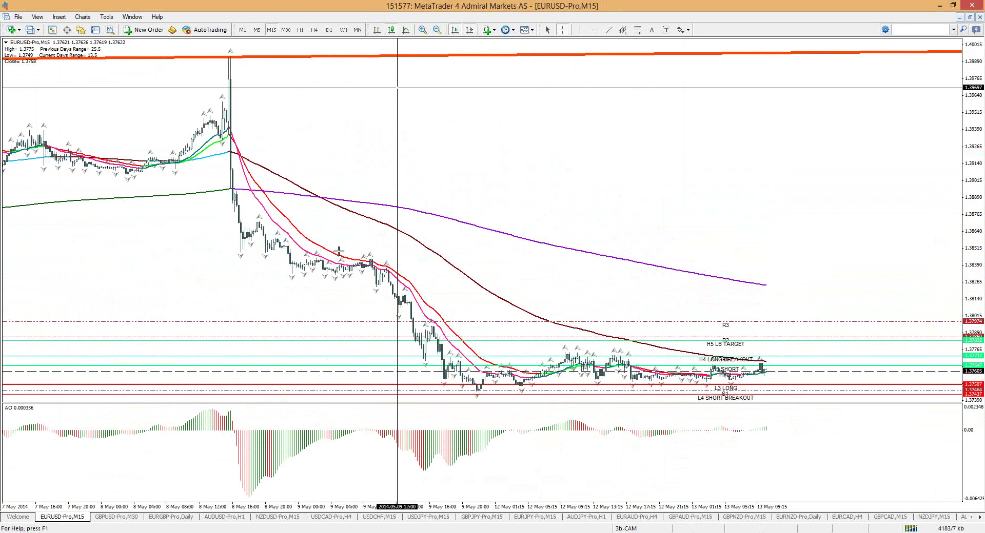
{"action": "left_click", "coordinate": [258, 31]}
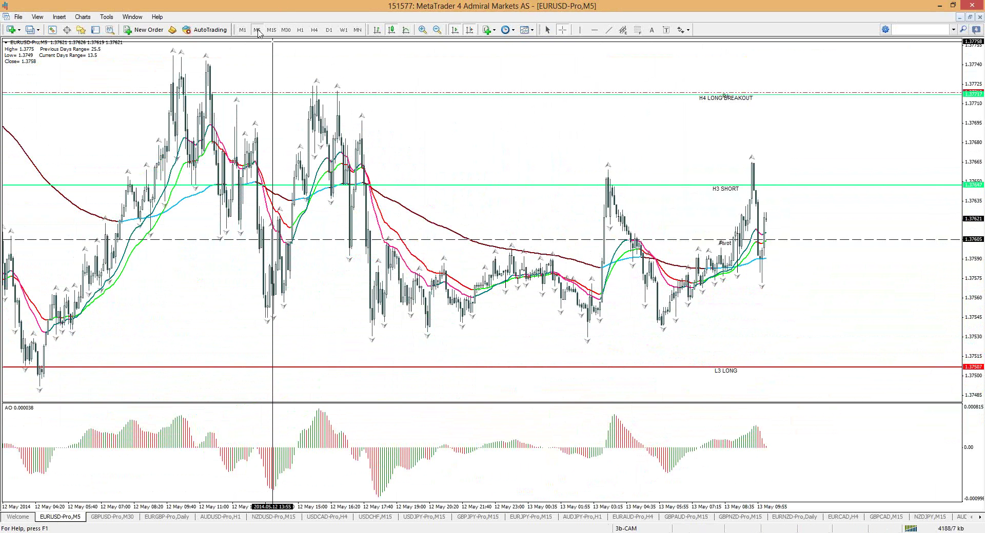
Step: On the EURUSD H4 chart, adjust the Fibonacci retracement's lower anchor at the May low and widen its levels to the right
{"action": "left_click", "coordinate": [314, 31]}
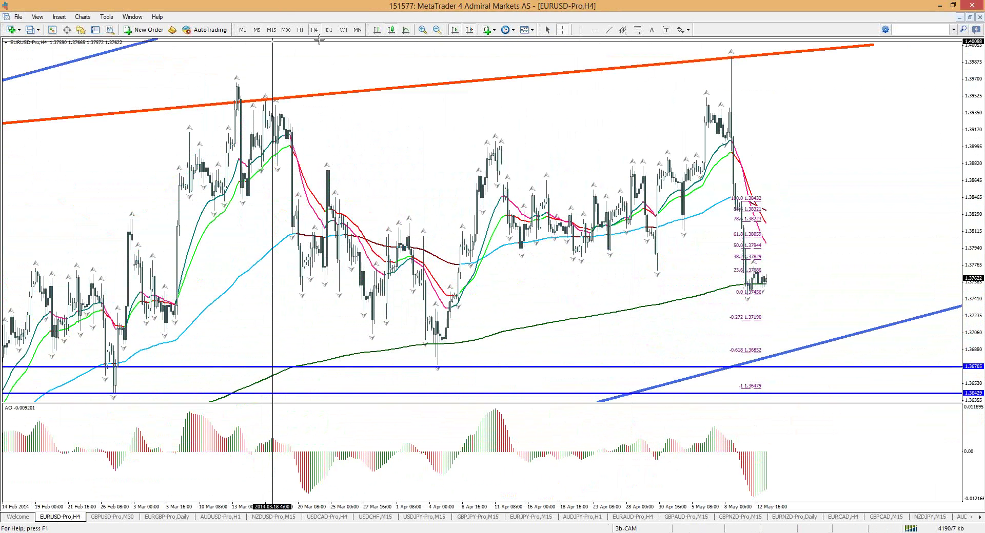
{"action": "left_click_drag", "start_coordinate": [747, 298], "coordinate": [758, 299]}
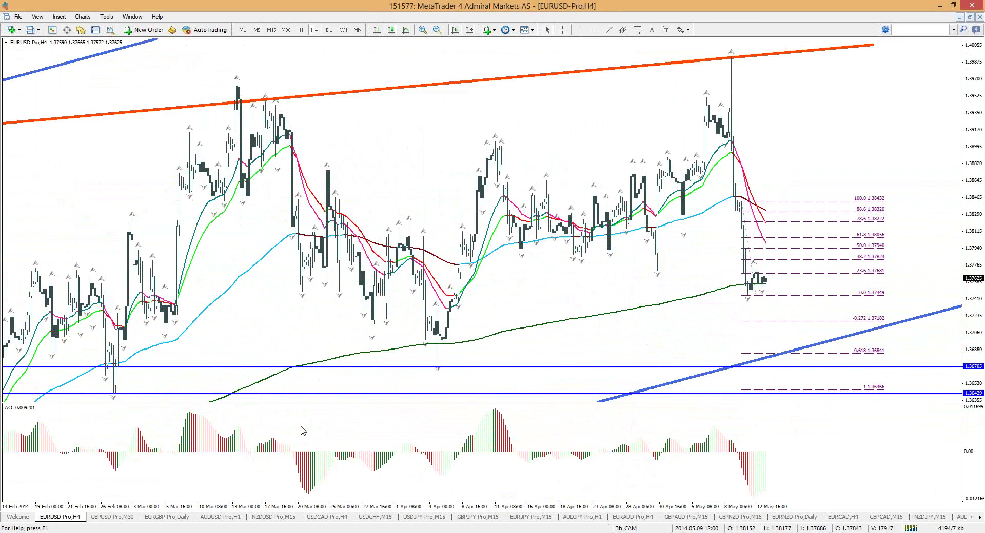
Step: Open the AUDUSD H1 chart, zoom it out, and apply the "3 b 3 cam simp" template
{"action": "left_click", "coordinate": [222, 518]}
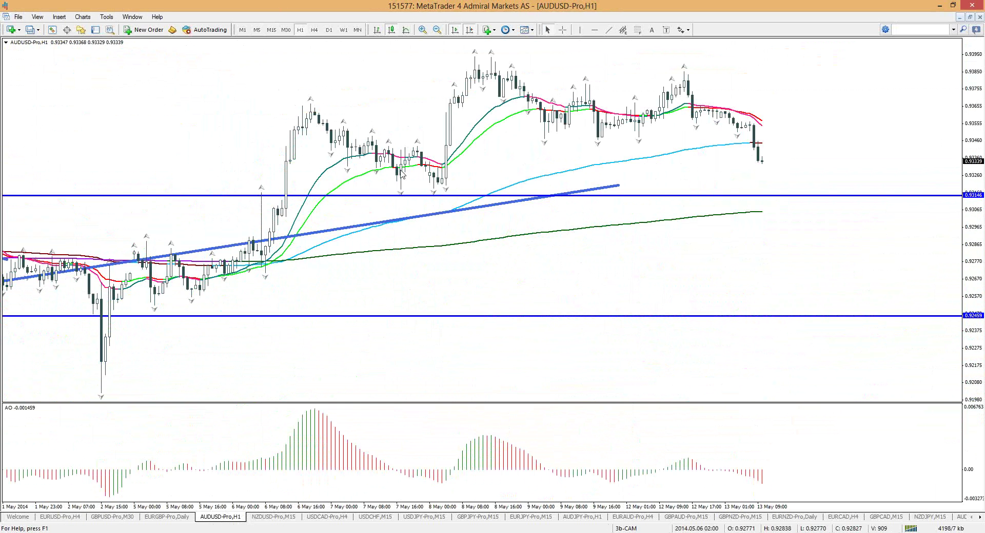
{"action": "key", "text": "minus"}
{"action": "right_click", "coordinate": [433, 92]}
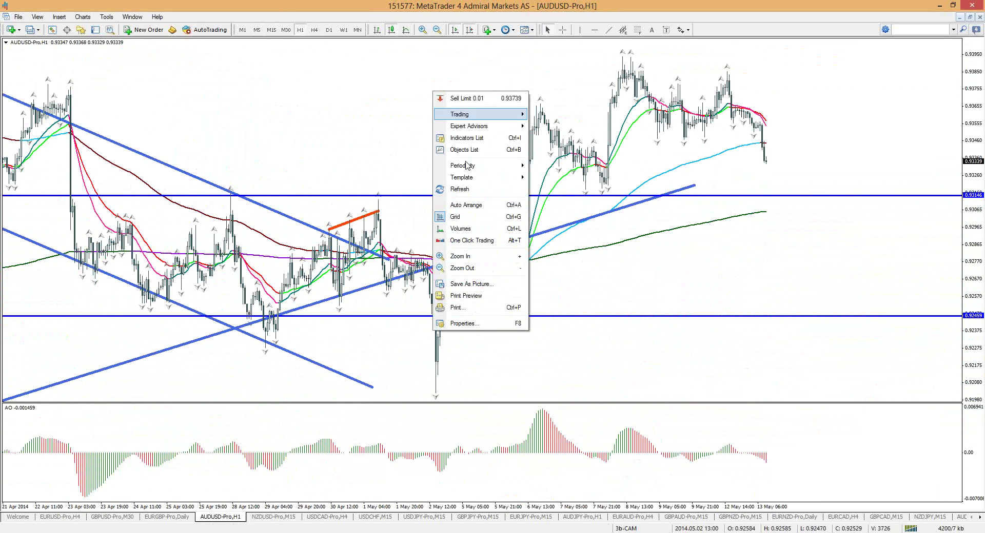
{"action": "mouse_move", "coordinate": [465, 177]}
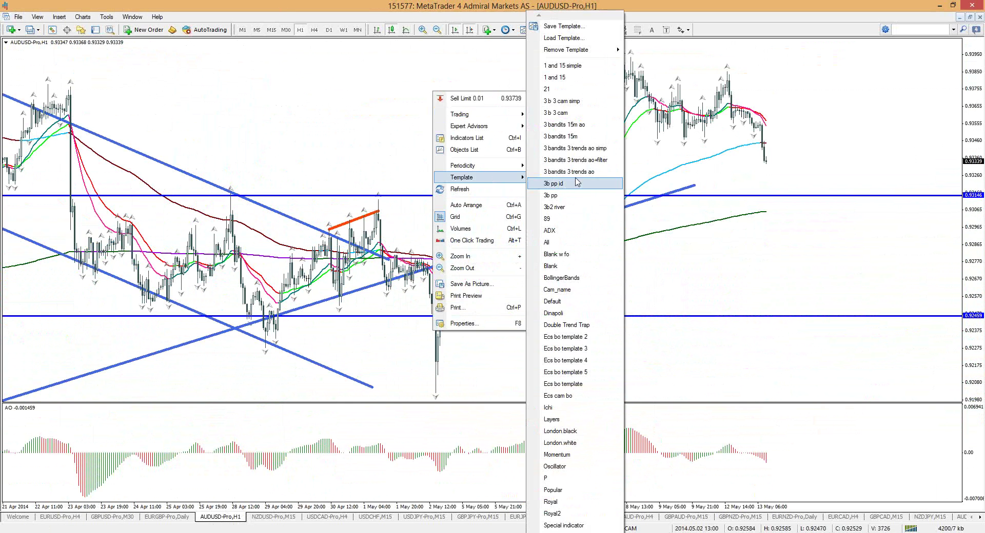
{"action": "left_click", "coordinate": [580, 102]}
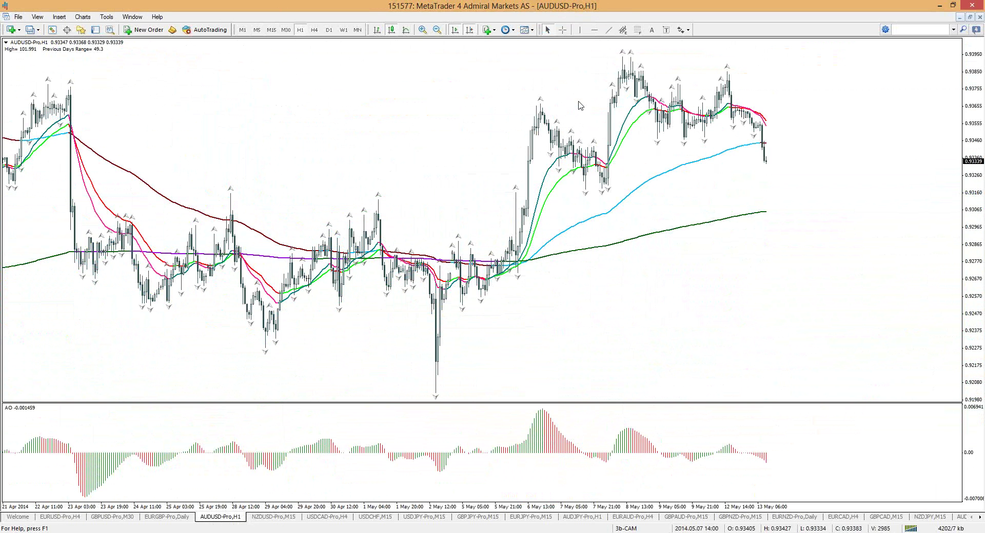
Step: On the AUDUSD H4 chart, draw a descending trendline from the 10 April peak through the late-April highs
{"action": "left_click", "coordinate": [315, 29]}
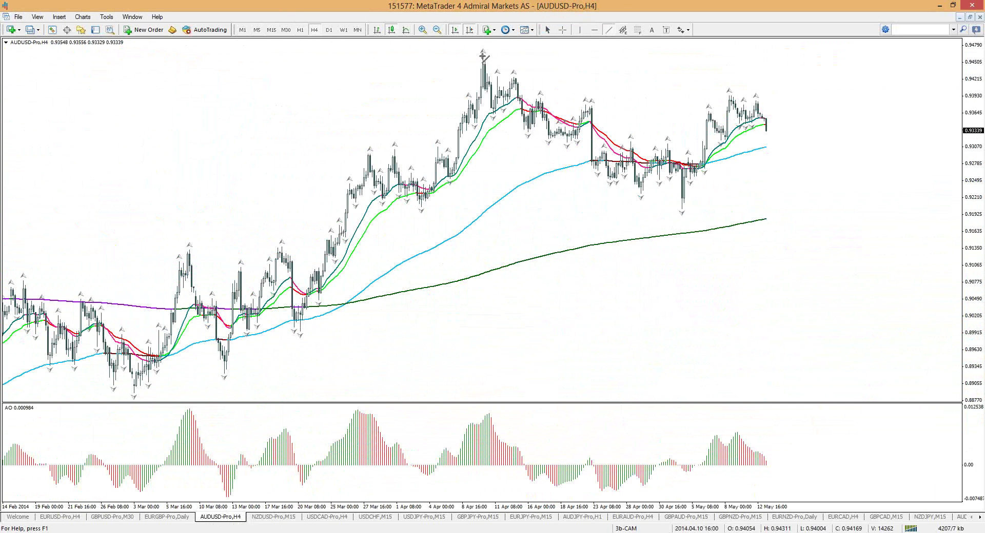
{"action": "left_click_drag", "start_coordinate": [499, 61], "coordinate": [786, 208]}
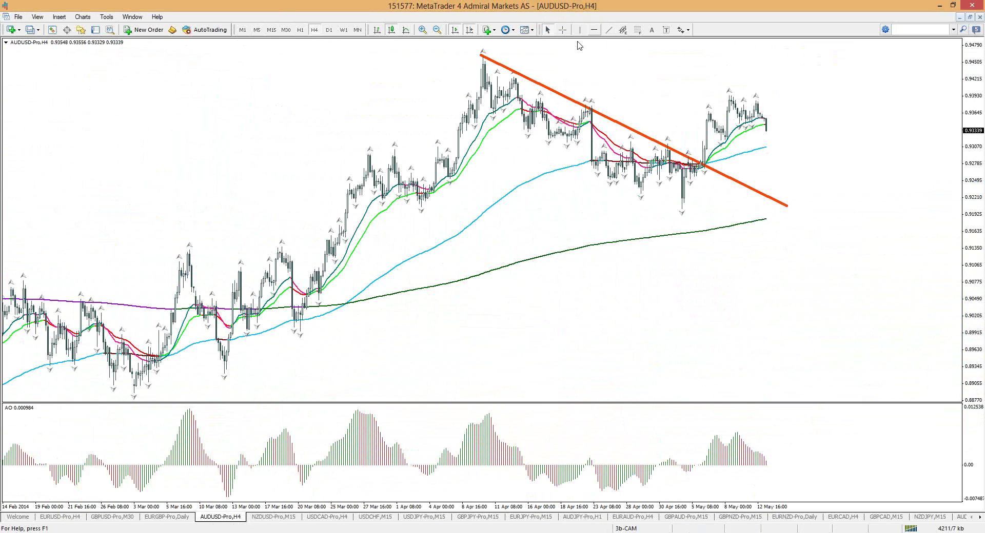
{"action": "left_click", "coordinate": [434, 207]}
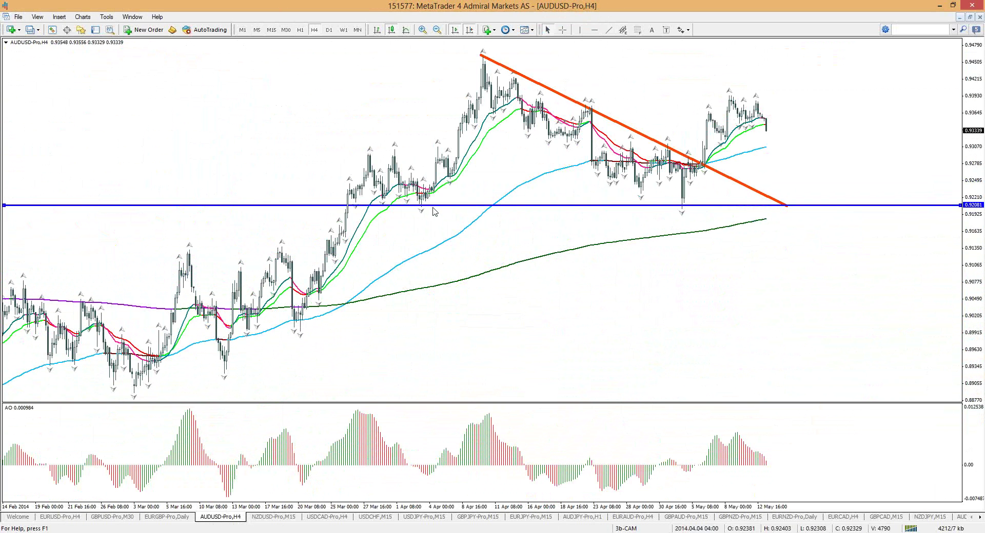
{"action": "left_click_drag", "start_coordinate": [433, 208], "coordinate": [431, 211]}
{"action": "right_click", "coordinate": [431, 212]}
{"action": "left_click", "coordinate": [452, 248]}
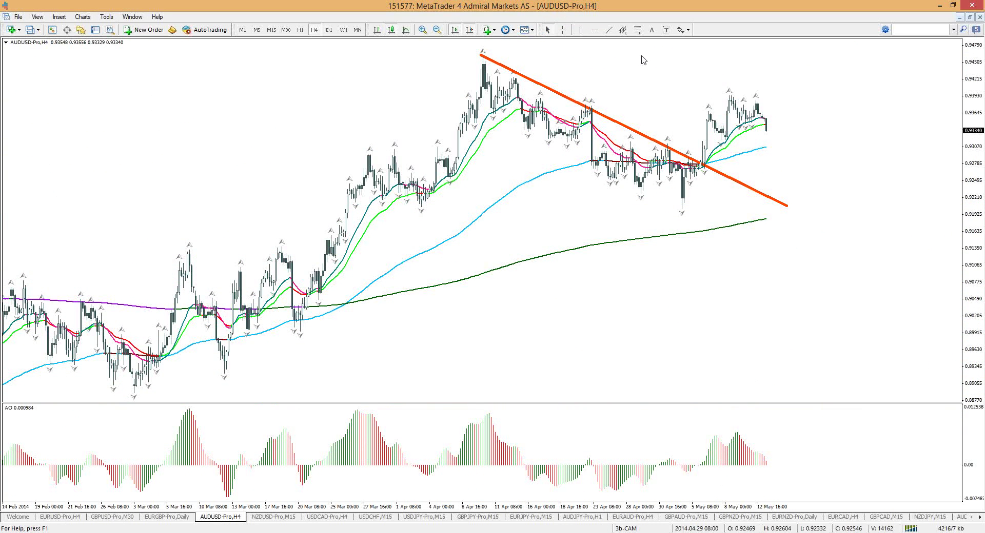
Step: On the AUDUSD daily chart, draw a rising channel from the January 2014 low through the May low, with its upper line near the April high
{"action": "left_click", "coordinate": [329, 30]}
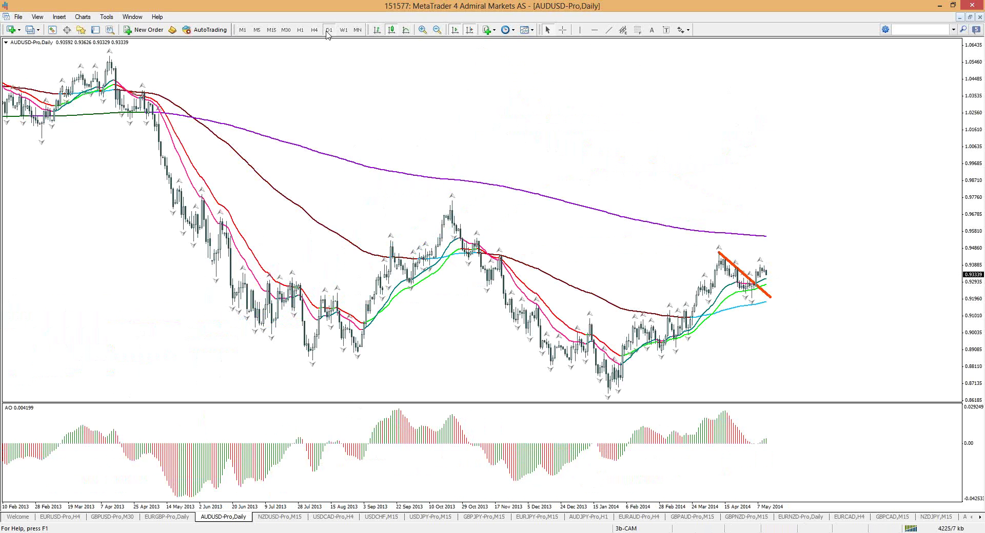
{"action": "left_click", "coordinate": [622, 30]}
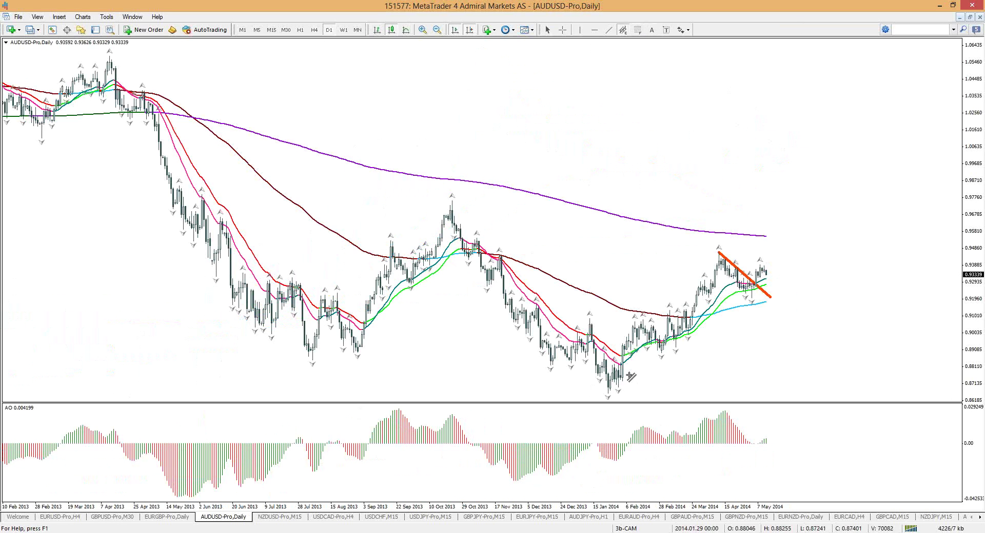
{"action": "left_click_drag", "start_coordinate": [798, 271], "coordinate": [610, 391]}
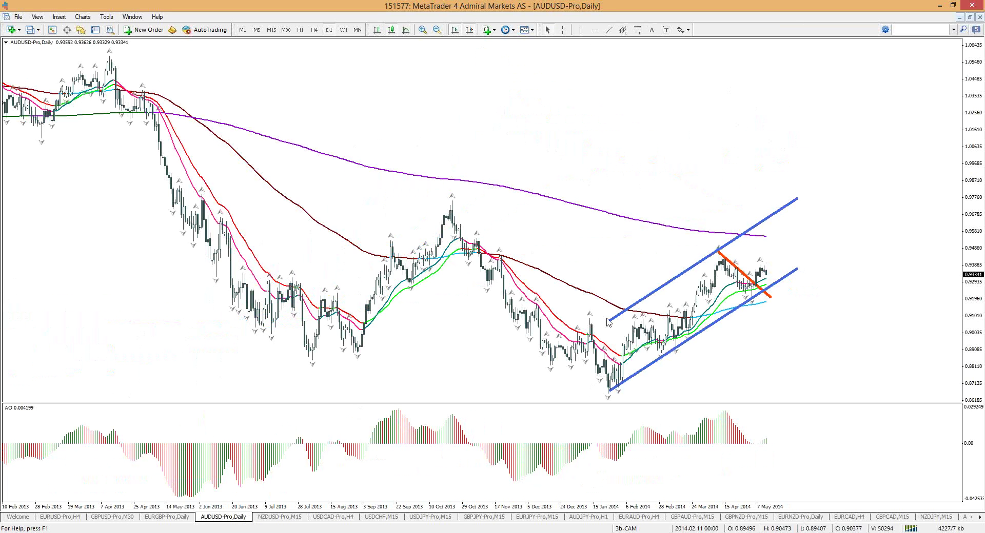
{"action": "left_click_drag", "start_coordinate": [610, 321], "coordinate": [603, 349]}
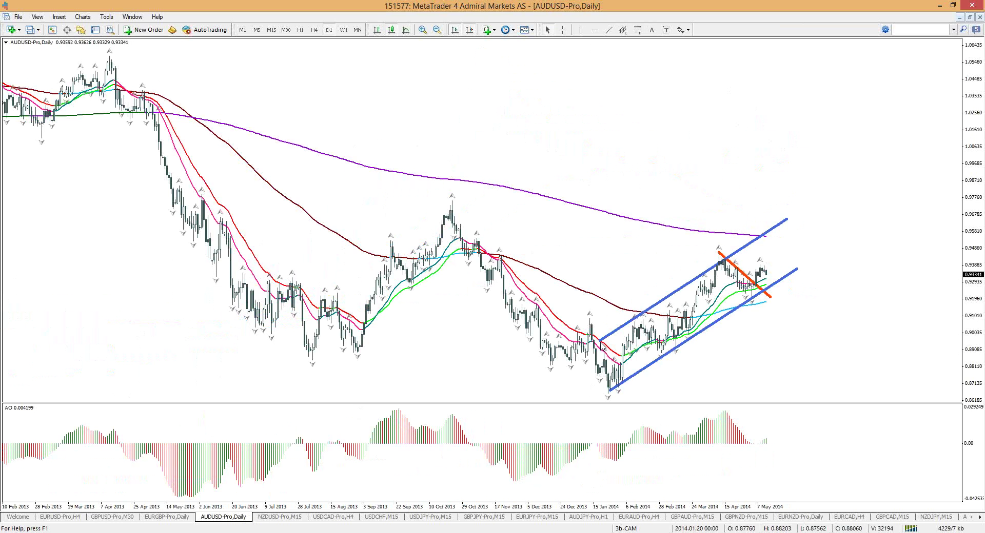
{"action": "left_click", "coordinate": [314, 30]}
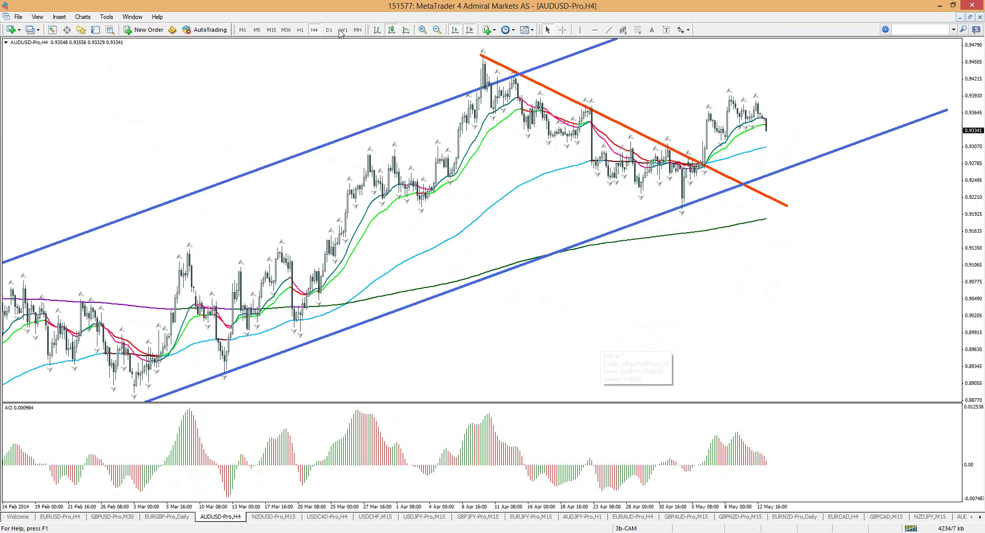
Step: Place a horizontal support line at 0.92002 on the AUDUSD daily chart and check the channel's lower line with the crosshair
{"action": "left_click", "coordinate": [328, 29]}
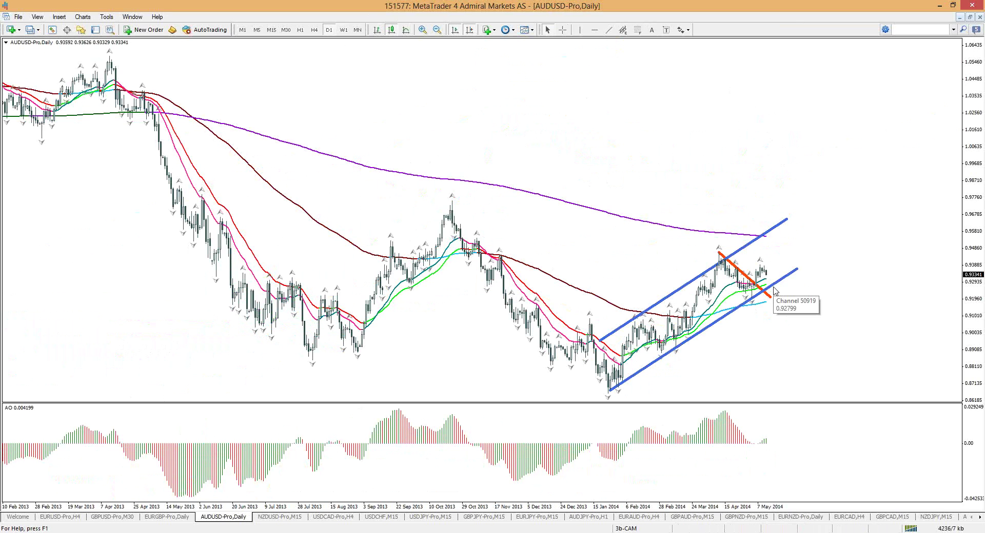
{"action": "left_click", "coordinate": [595, 29]}
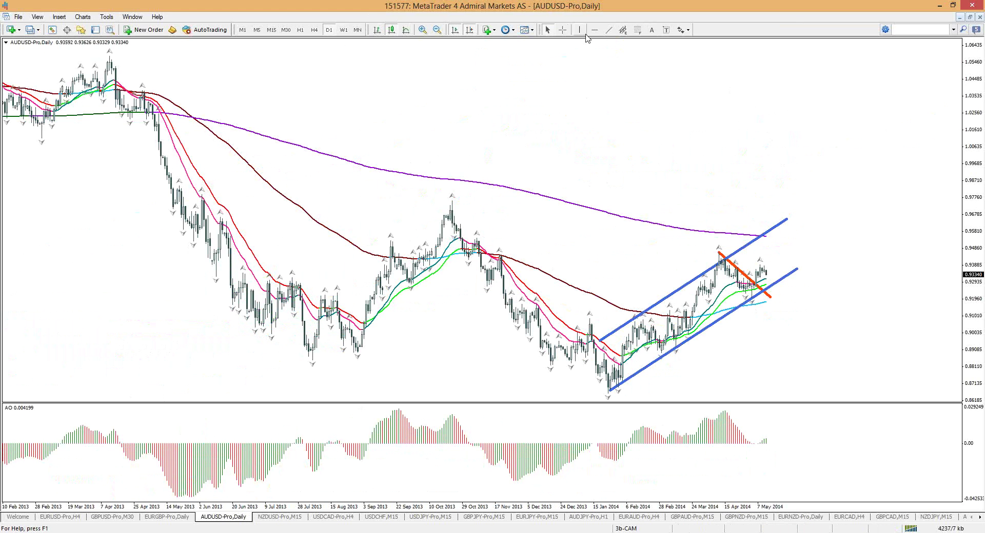
{"action": "left_click", "coordinate": [762, 299]}
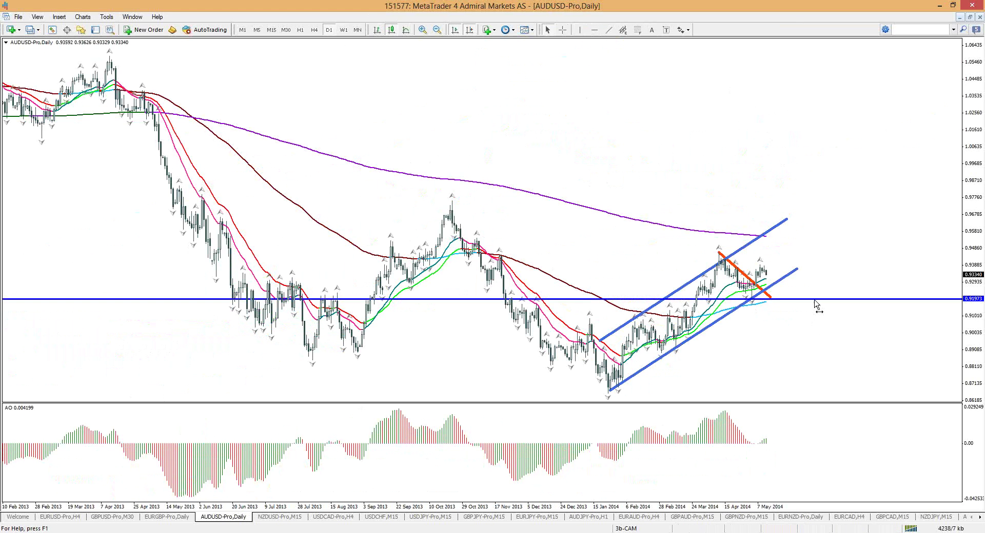
{"action": "left_click_drag", "start_coordinate": [815, 301], "coordinate": [817, 299]}
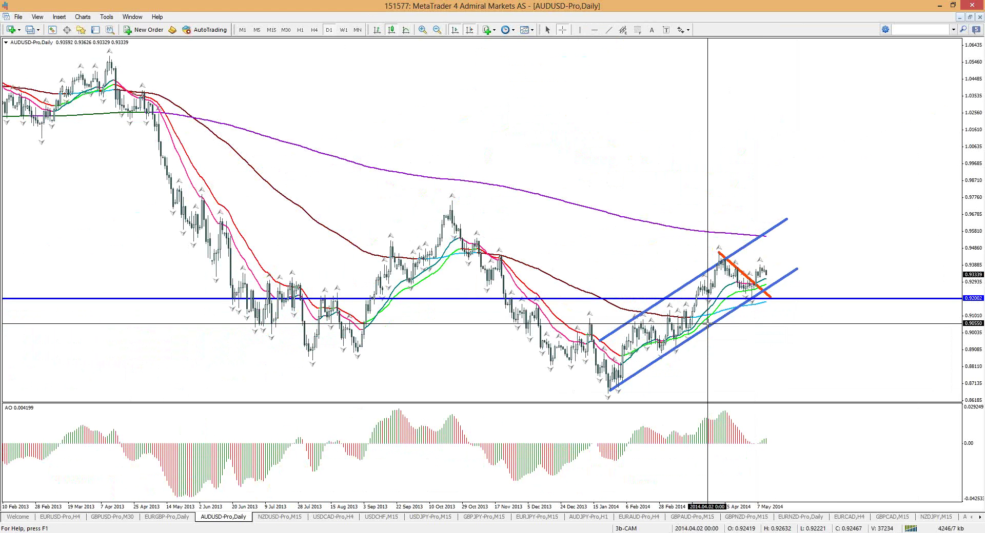
{"action": "mouse_move", "coordinate": [694, 317]}
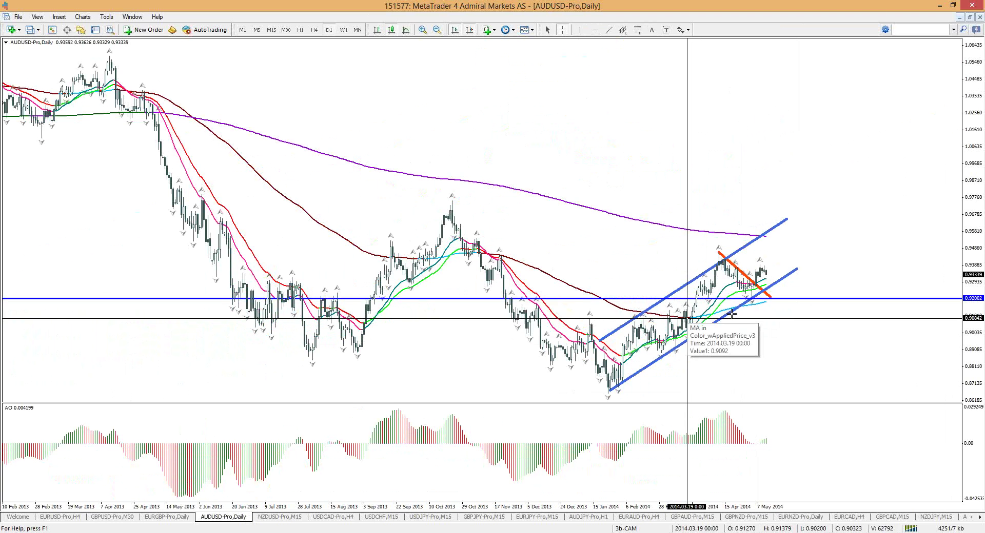
{"action": "mouse_move", "coordinate": [731, 310]}
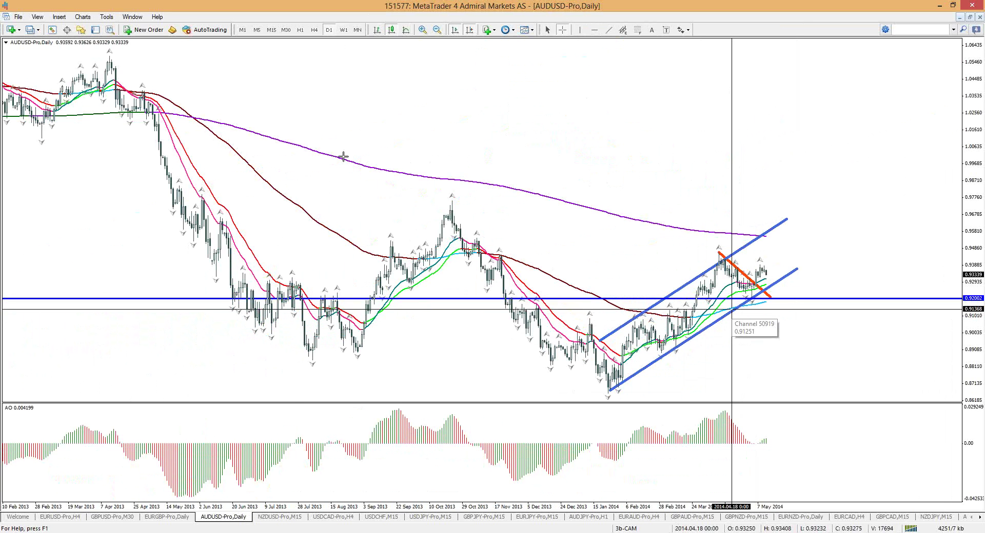
Step: On the H1 chart, circle the 12 May high in red, sketch a falling path from the 8 May high to about 0.928, and clear the sketch
{"action": "left_click", "coordinate": [300, 30]}
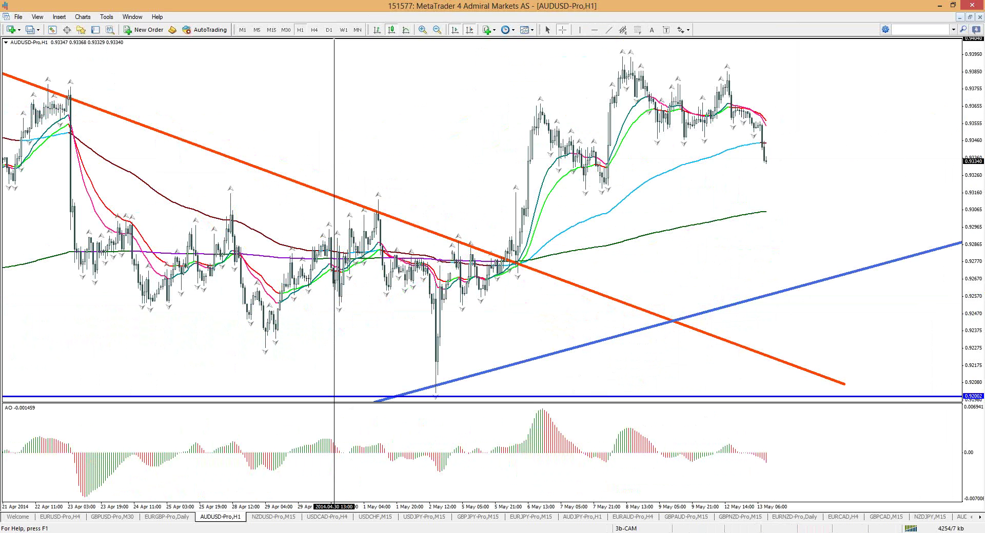
{"action": "left_click_drag", "start_coordinate": [724, 66], "coordinate": [745, 81]}
{"action": "left_click", "coordinate": [636, 72]}
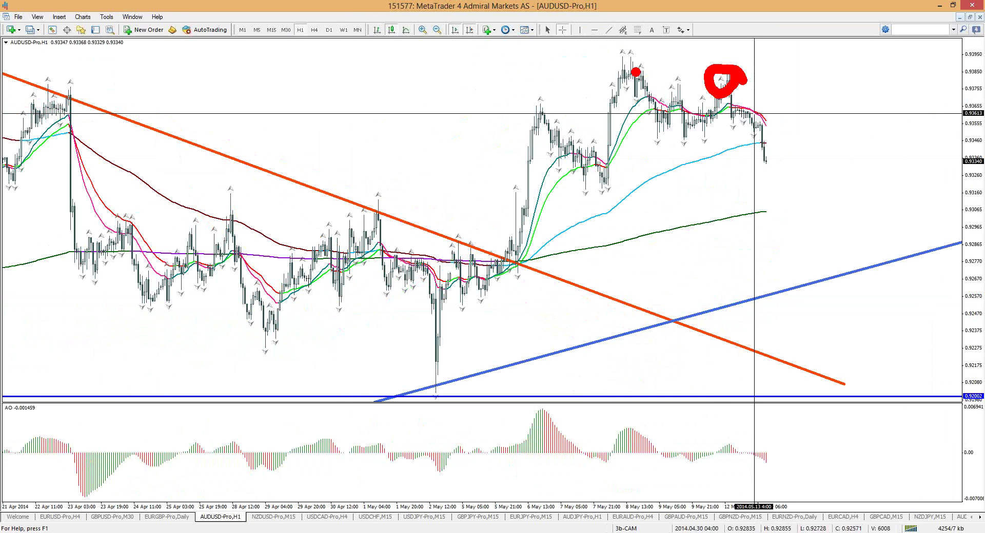
{"action": "mouse_move", "coordinate": [631, 64]}
{"action": "left_mouse_down"}
{"action": "mouse_move", "coordinate": [788, 221]}
{"action": "mouse_move", "coordinate": [786, 254]}
{"action": "left_mouse_up"}
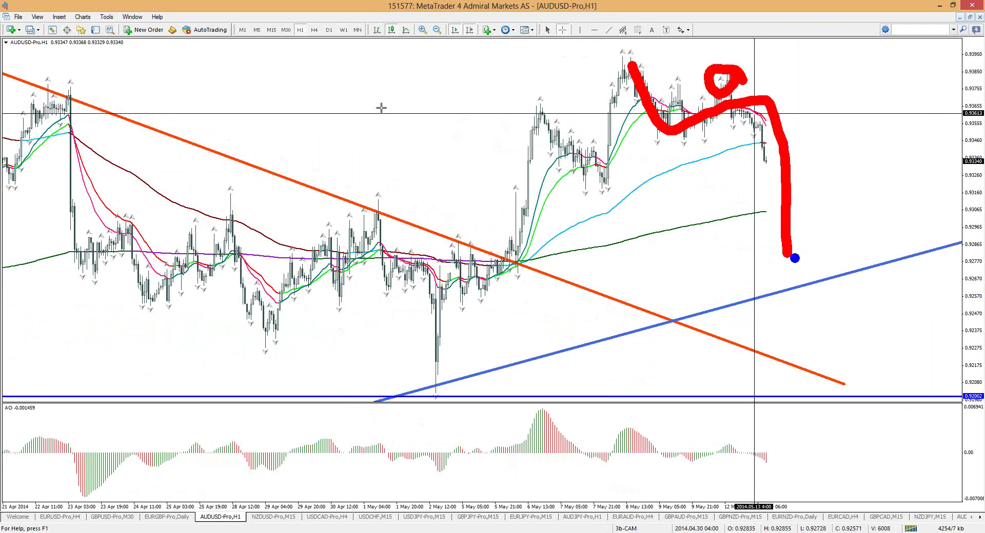
{"action": "key", "text": "Escape"}
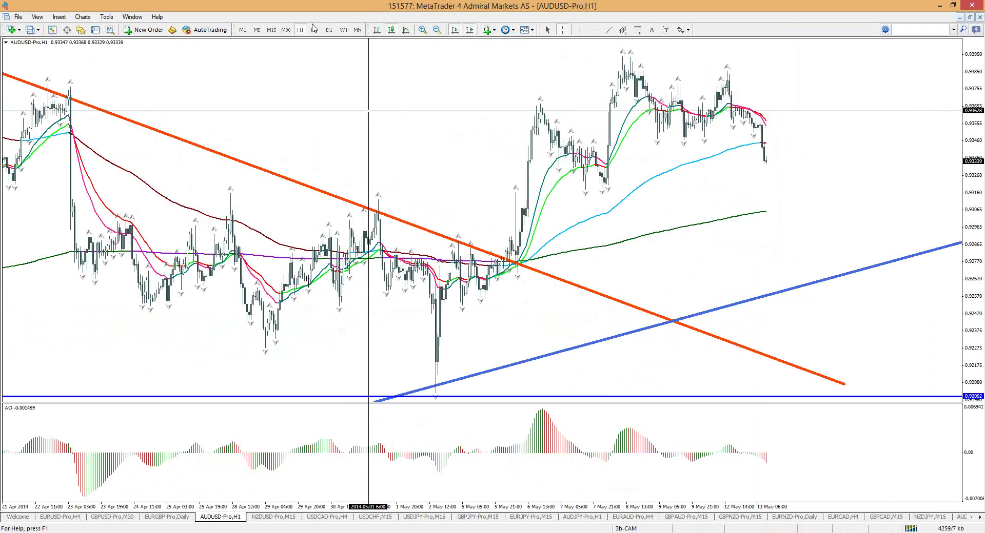
Step: Examine the candle low touching the channel and the 0.92002 line on the enlarged AUDUSD weekly chart with the crosshair
{"action": "left_click", "coordinate": [314, 29]}
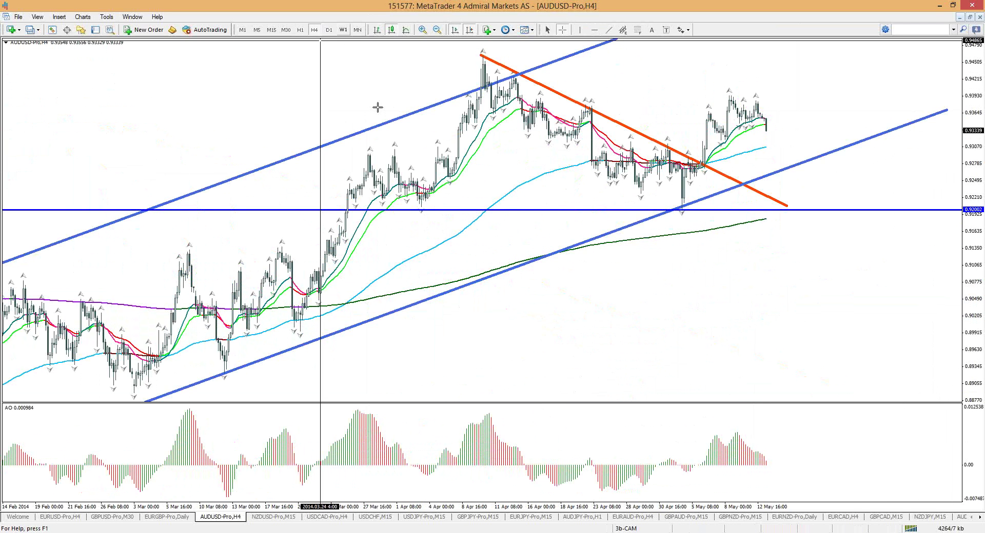
{"action": "left_click", "coordinate": [343, 29]}
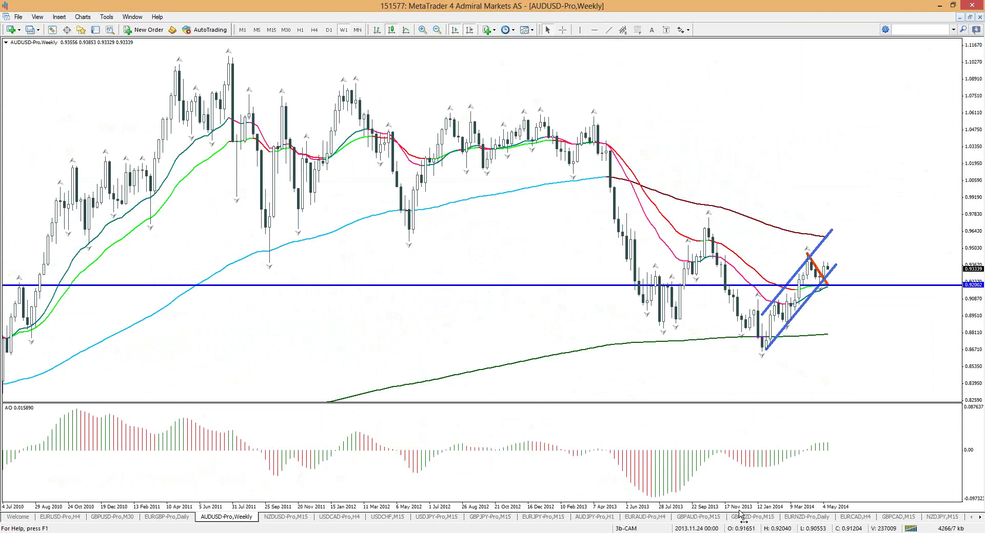
{"action": "key", "text": "plus"}
{"action": "key", "text": "plus"}
{"action": "key", "text": "plus"}
{"action": "key", "text": "End"}
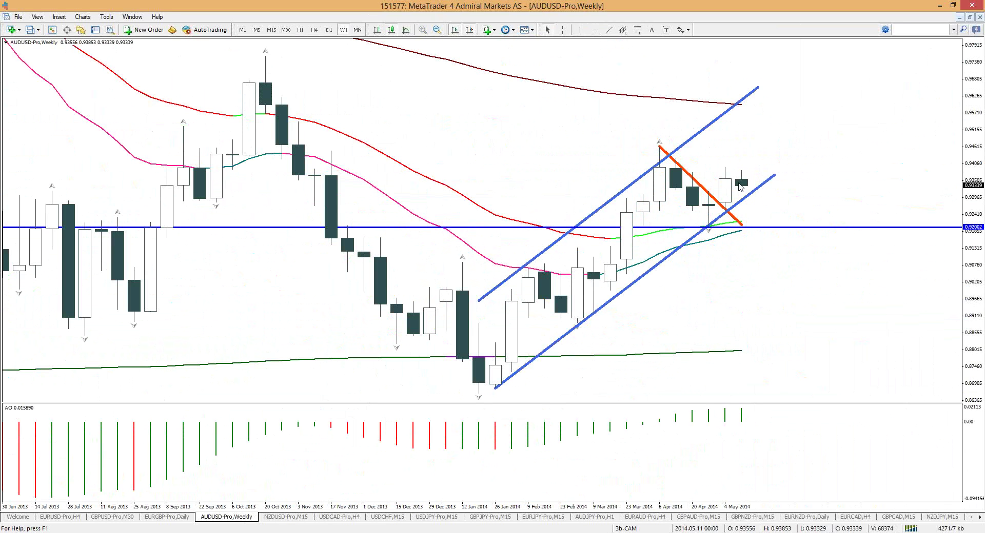
{"action": "left_click", "coordinate": [563, 30]}
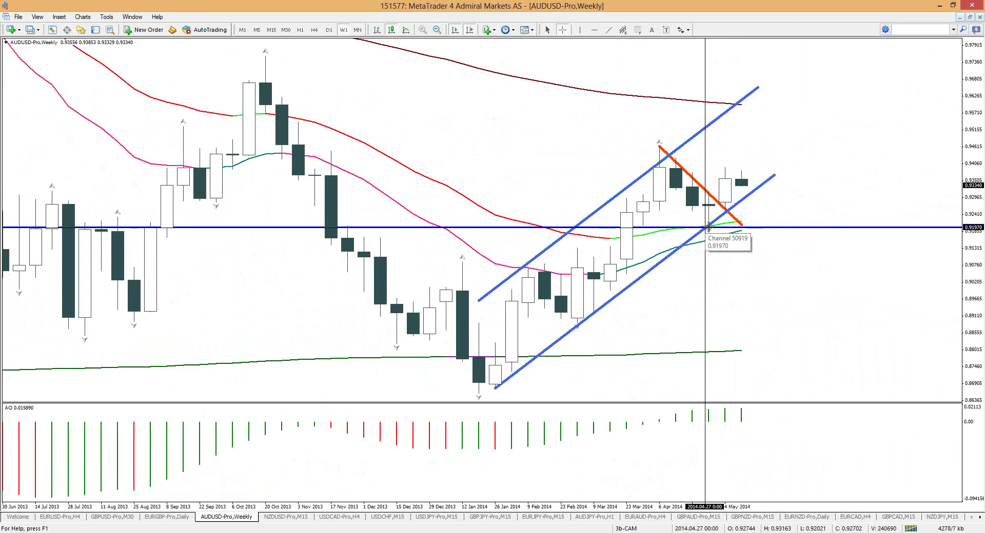
{"action": "mouse_move", "coordinate": [709, 227]}
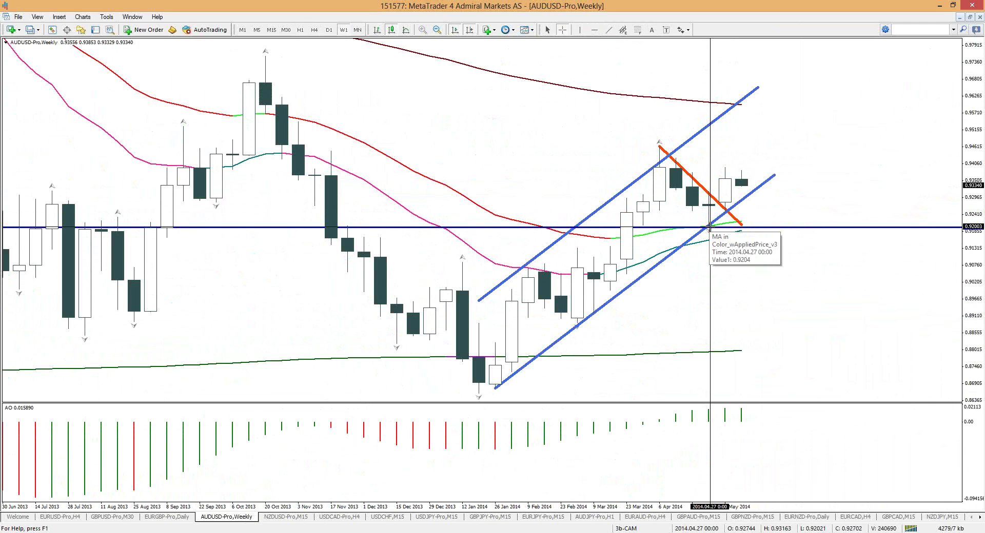
Step: Examine the Awesome Oscillator's April peak and its early May return to the zero line on the zoomed-out daily chart
{"action": "left_click", "coordinate": [327, 30]}
{"action": "key", "text": "minus"}
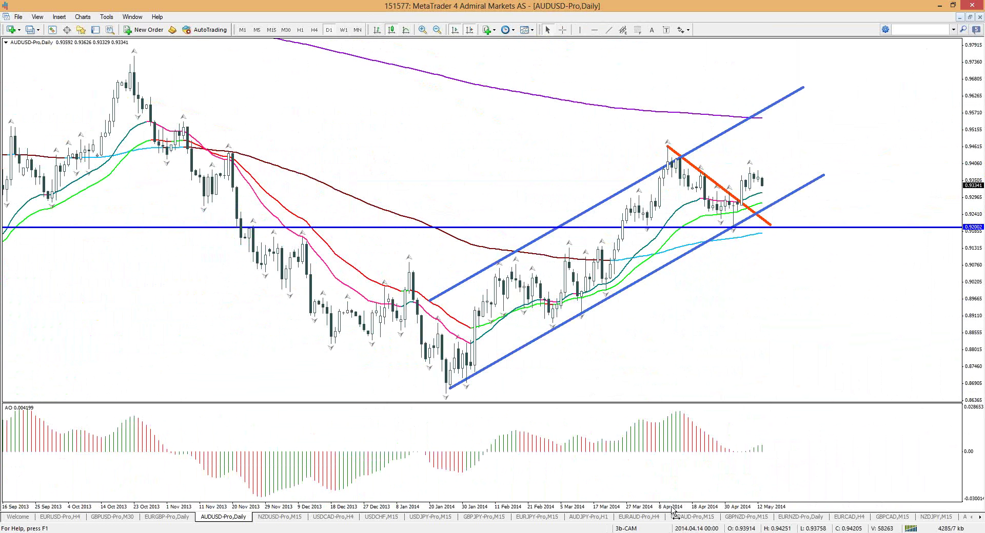
{"action": "key", "text": "minus"}
{"action": "left_click", "coordinate": [562, 30]}
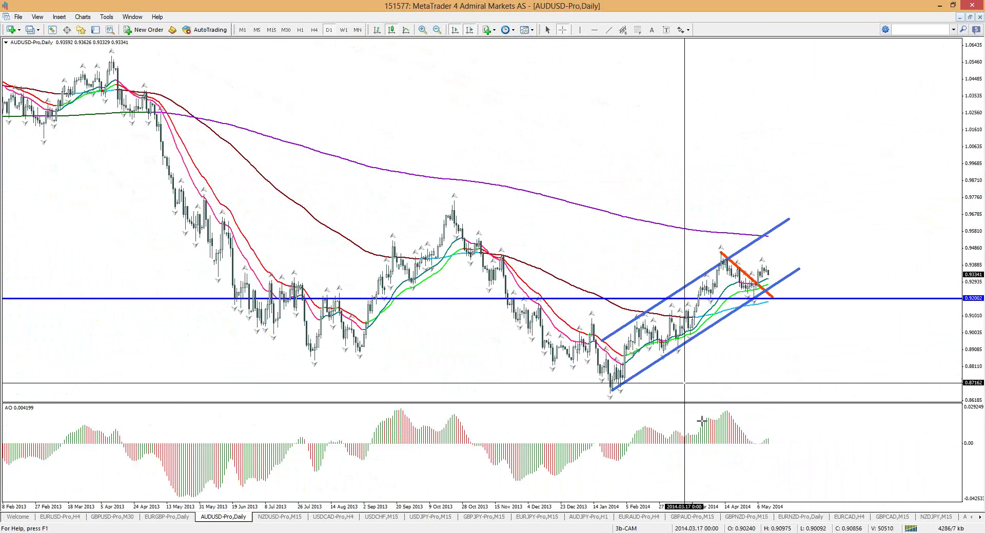
{"action": "mouse_move", "coordinate": [707, 416]}
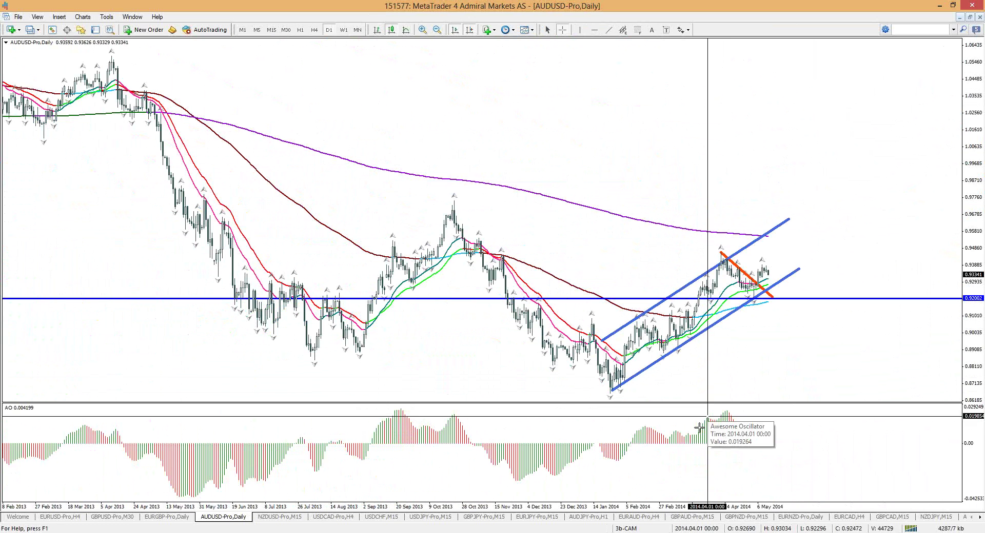
{"action": "scroll", "coordinate": [699, 427], "scroll_direction": "down", "scroll_amount": 1}
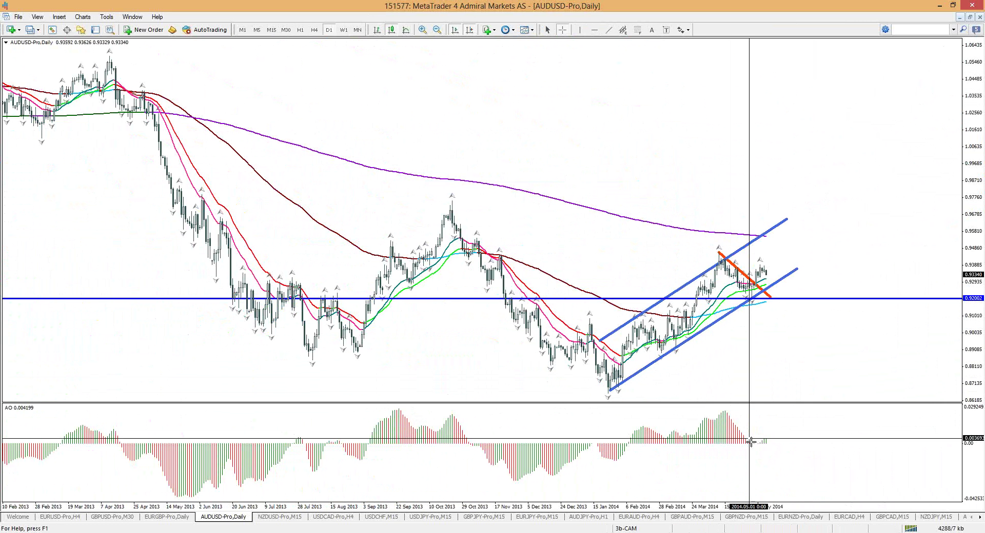
{"action": "mouse_move", "coordinate": [752, 444]}
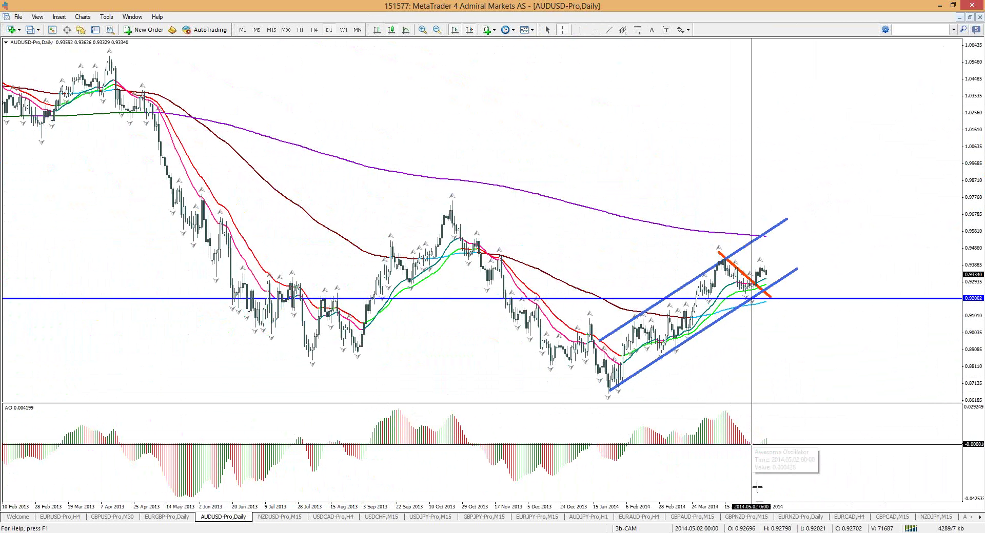
Step: On the enlarged daily chart, draw a Fibonacci retracement from the May low at 0.92021 to the May high at 0.93937
{"action": "scroll", "coordinate": [832, 376], "scroll_direction": "up", "scroll_amount": 2}
{"action": "key", "text": "End"}
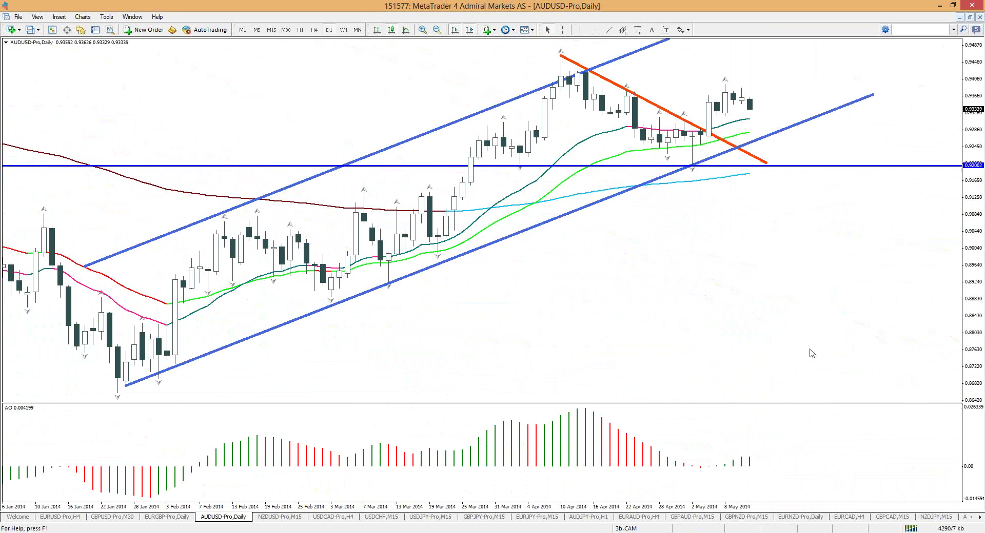
{"action": "left_click", "coordinate": [562, 29]}
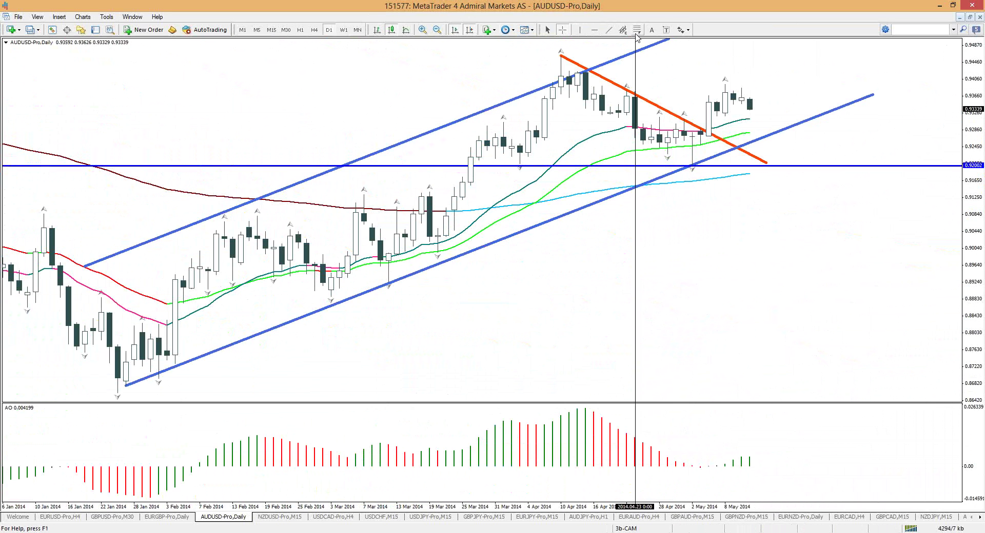
{"action": "left_click", "coordinate": [692, 166]}
{"action": "mouse_move", "coordinate": [692, 165]}
{"action": "left_mouse_down"}
{"action": "mouse_move", "coordinate": [713, 88]}
{"action": "mouse_move", "coordinate": [703, 86]}
{"action": "left_mouse_up"}
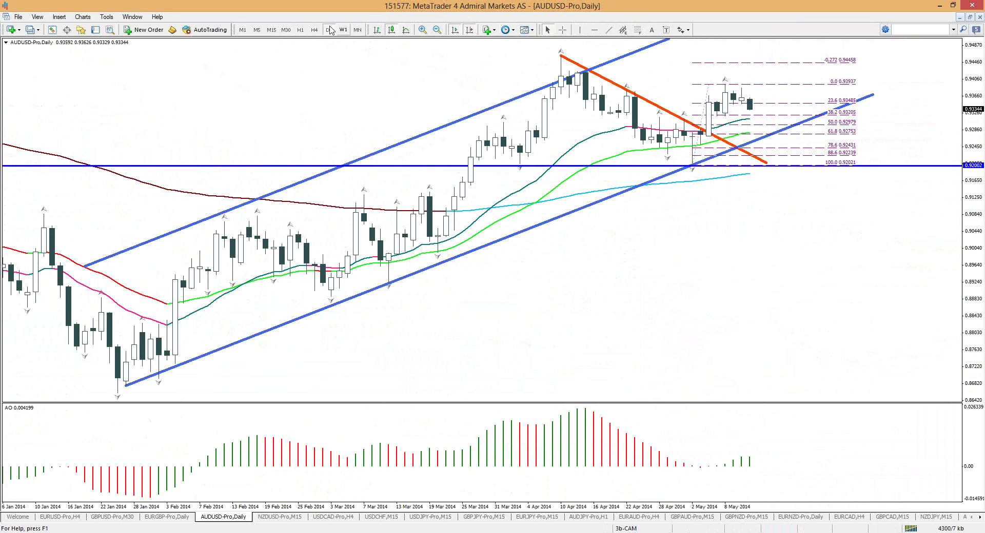
Step: Compare AUDUSD's Fibonacci levels on the H4, daily, weekly and H1 charts, inspecting the 4 May weekly candle with the crosshair
{"action": "left_click", "coordinate": [315, 30]}
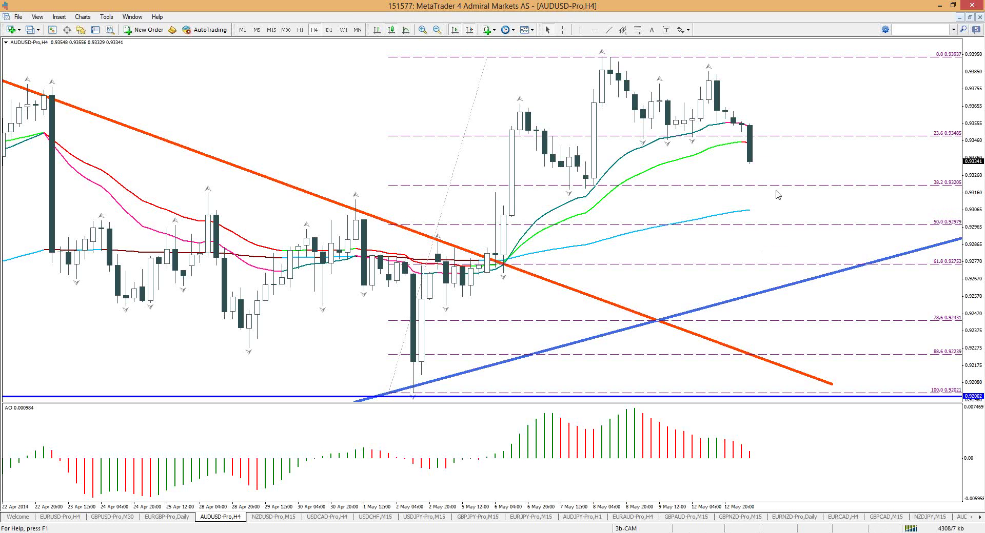
{"action": "left_click", "coordinate": [324, 30]}
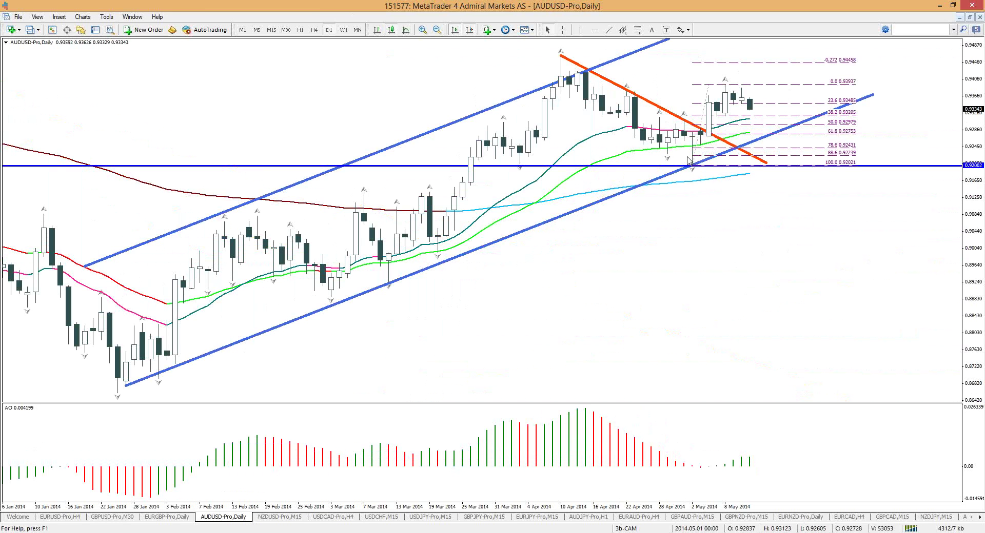
{"action": "left_click", "coordinate": [343, 30]}
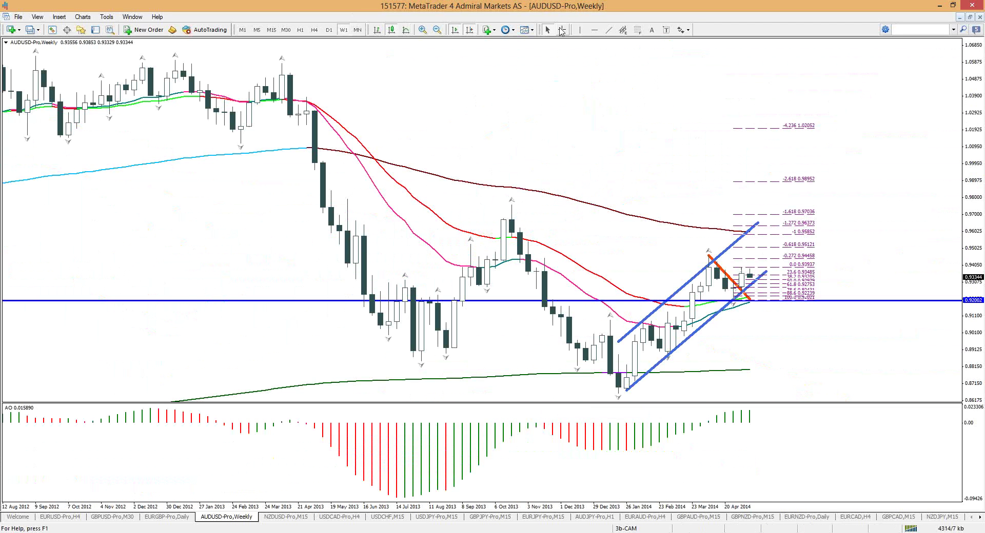
{"action": "middle_click", "coordinate": [742, 275]}
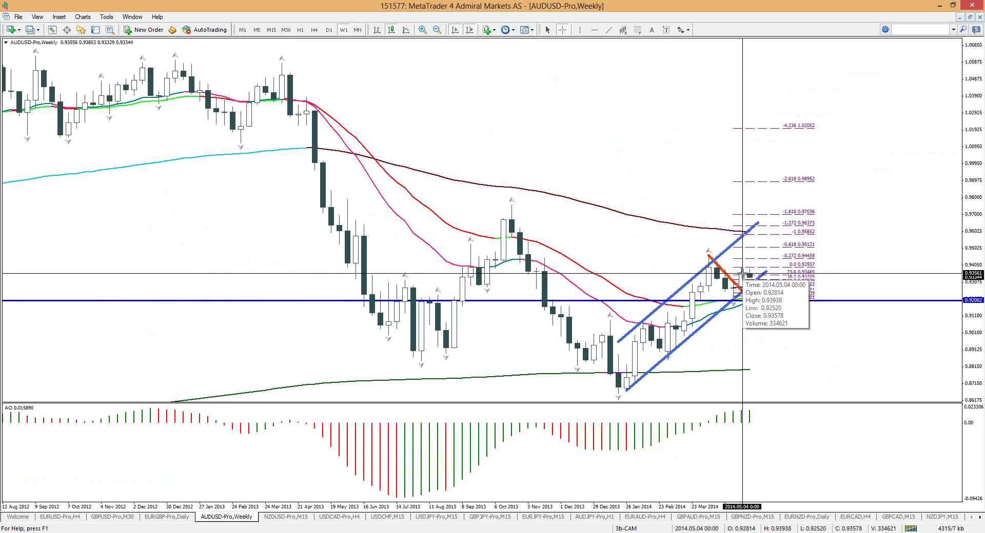
{"action": "left_click", "coordinate": [291, 31]}
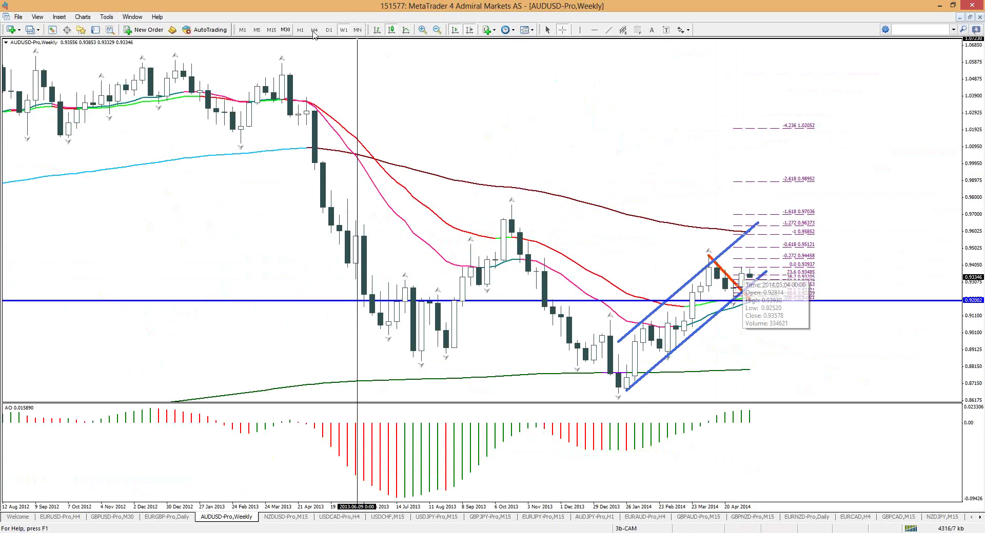
{"action": "left_click", "coordinate": [315, 30]}
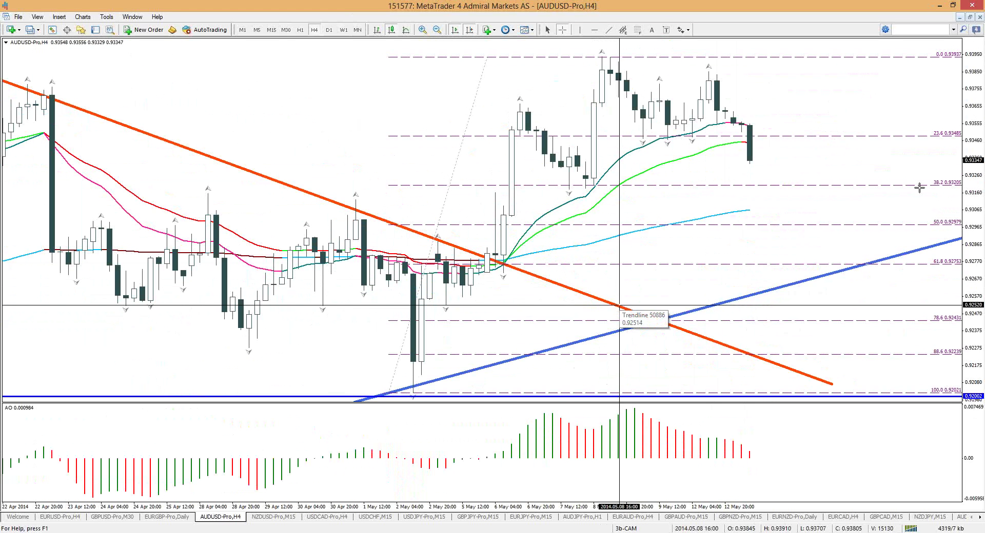
{"action": "left_click", "coordinate": [329, 30]}
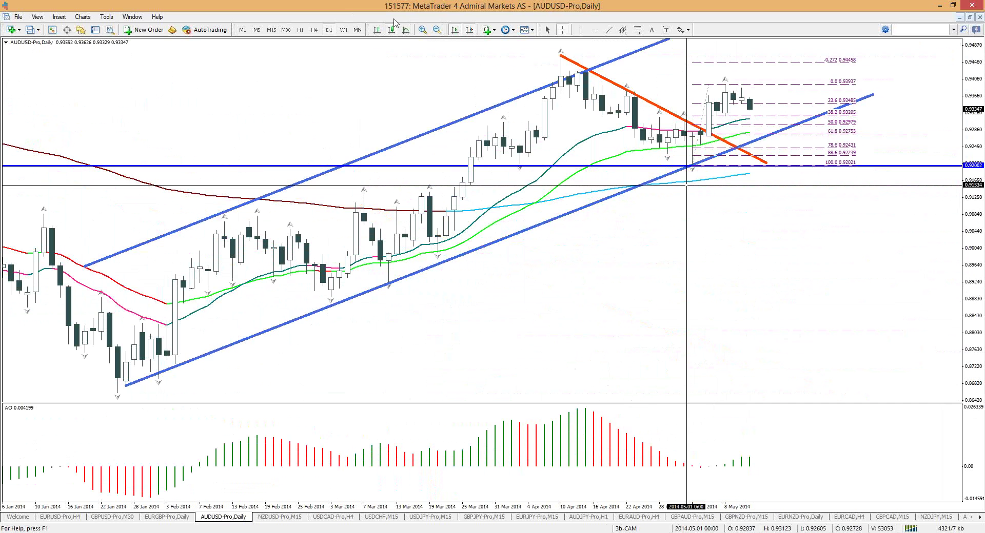
{"action": "left_click", "coordinate": [300, 30]}
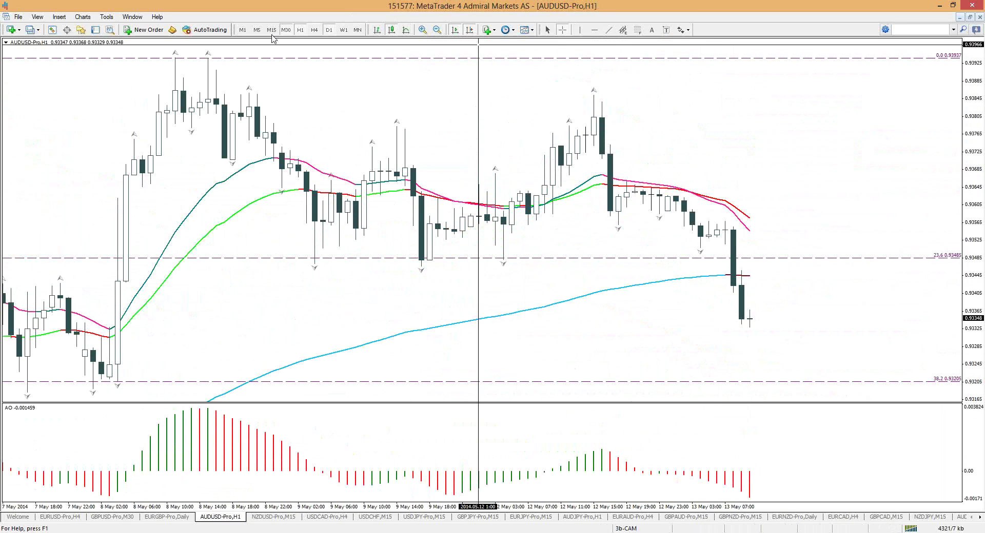
Step: On the zoomed-out AUDUSD M15 chart, sketch blue marks at the 38.2, L5 and S2 levels and an arrow rising to about 0.9359
{"action": "left_click", "coordinate": [272, 30]}
{"action": "key", "text": "minus"}
{"action": "key", "text": "minus"}
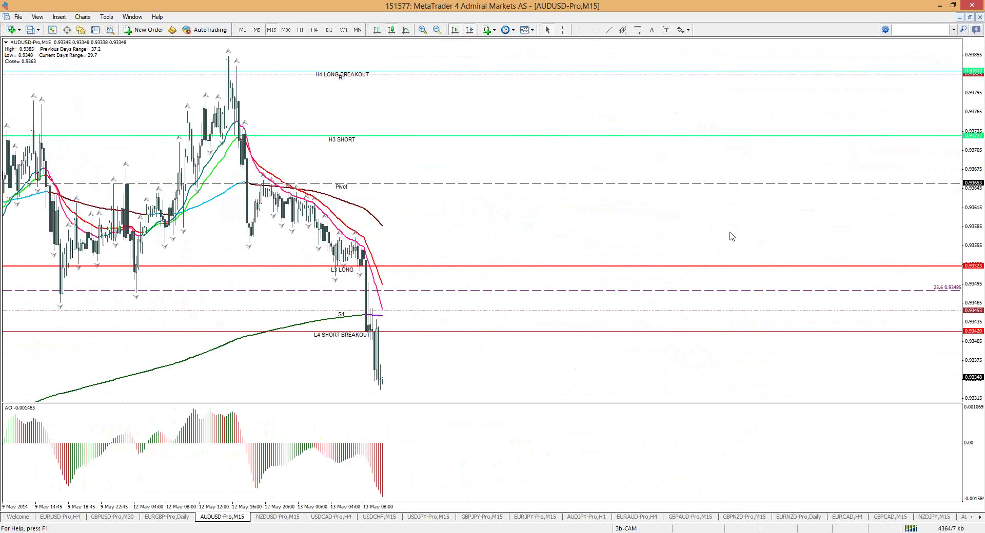
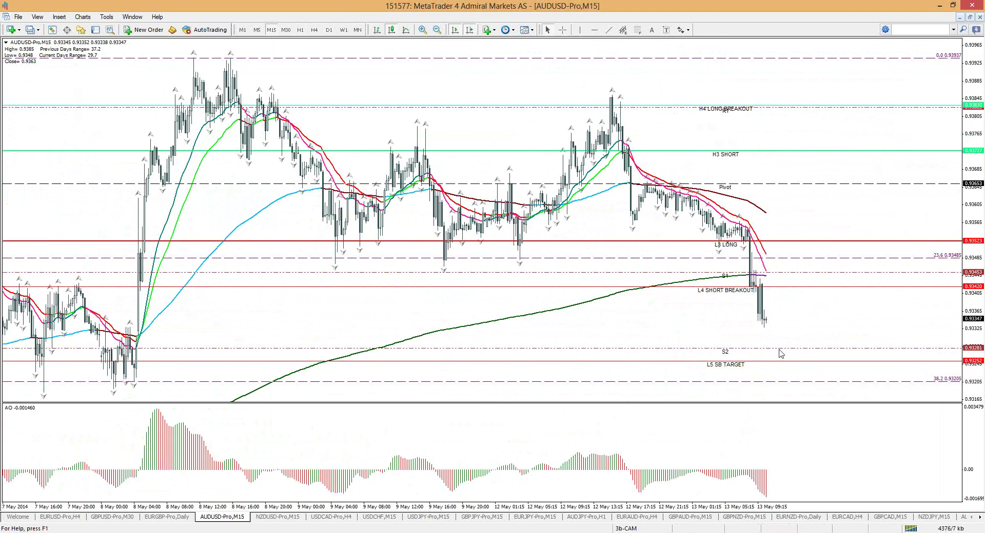
{"action": "left_click", "coordinate": [302, 30]}
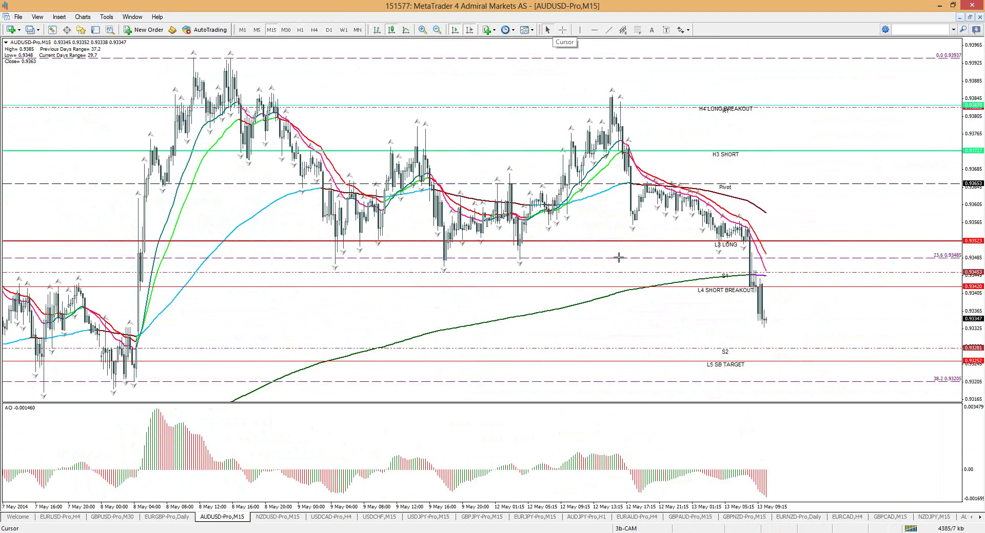
{"action": "middle_click", "coordinate": [772, 322]}
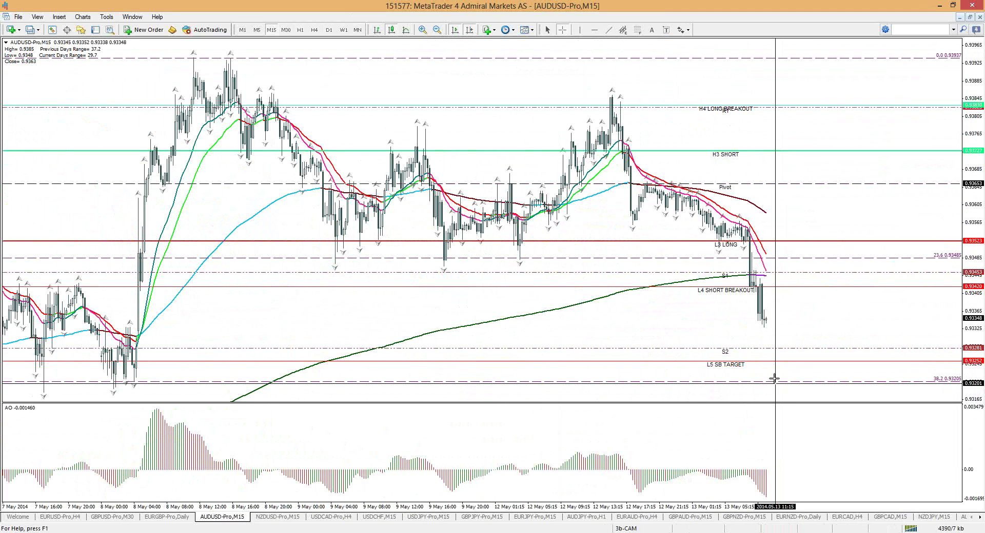
{"action": "left_click_drag", "start_coordinate": [769, 383], "coordinate": [841, 383]}
{"action": "mouse_move", "coordinate": [815, 343]}
{"action": "left_mouse_down"}
{"action": "mouse_move", "coordinate": [892, 348]}
{"action": "mouse_move", "coordinate": [844, 362]}
{"action": "mouse_move", "coordinate": [873, 232]}
{"action": "mouse_move", "coordinate": [888, 242]}
{"action": "left_mouse_up"}
{"action": "left_click", "coordinate": [872, 213]}
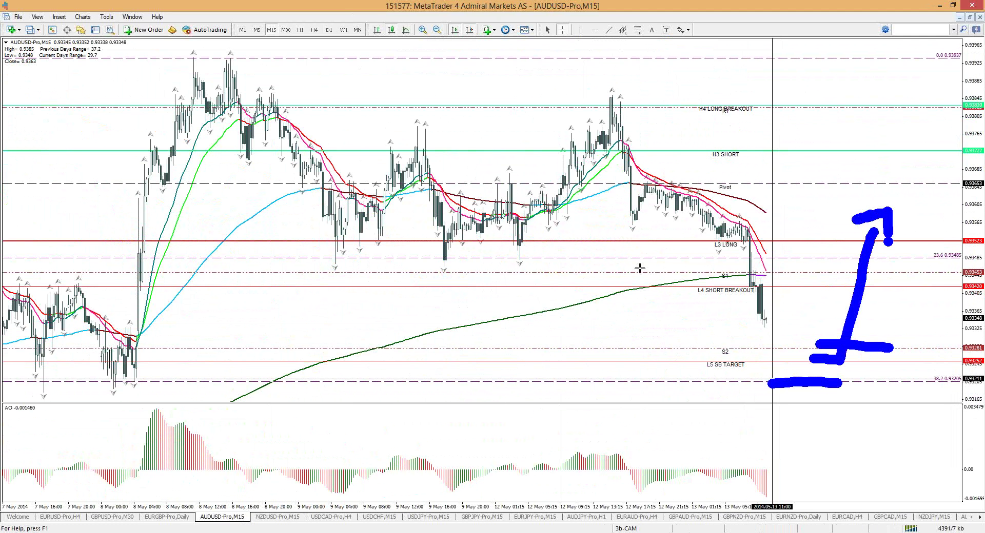
Step: On the AUDUSD H1 chart, mark the 38.2, 50.0 and 61.8 levels in blue, box the 38.2 label, and clear the sketch
{"action": "left_click", "coordinate": [300, 29]}
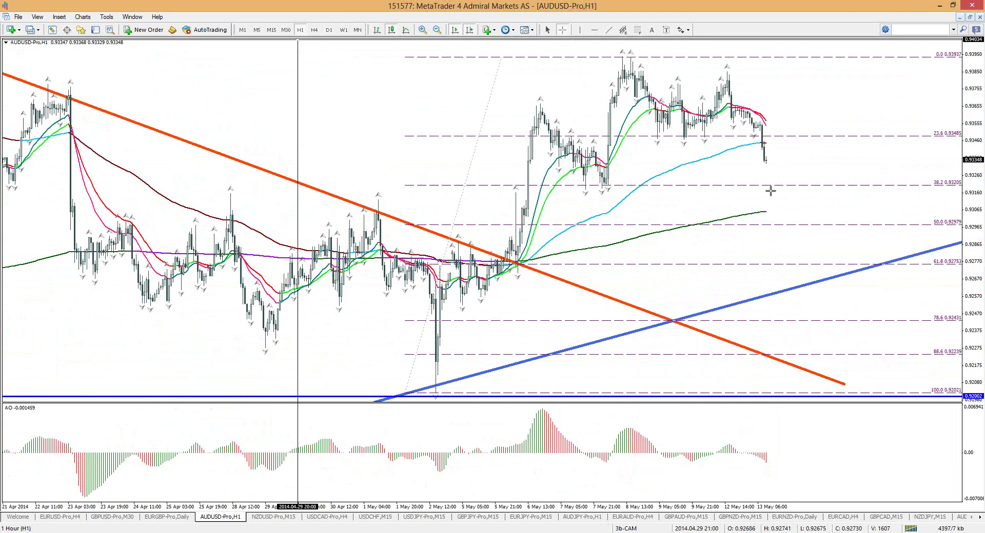
{"action": "mouse_move", "coordinate": [774, 184]}
{"action": "left_mouse_down"}
{"action": "mouse_move", "coordinate": [818, 135]}
{"action": "mouse_move", "coordinate": [944, 96]}
{"action": "mouse_move", "coordinate": [982, 59]}
{"action": "mouse_move", "coordinate": [981, 91]}
{"action": "left_mouse_up"}
{"action": "left_click", "coordinate": [962, 97]}
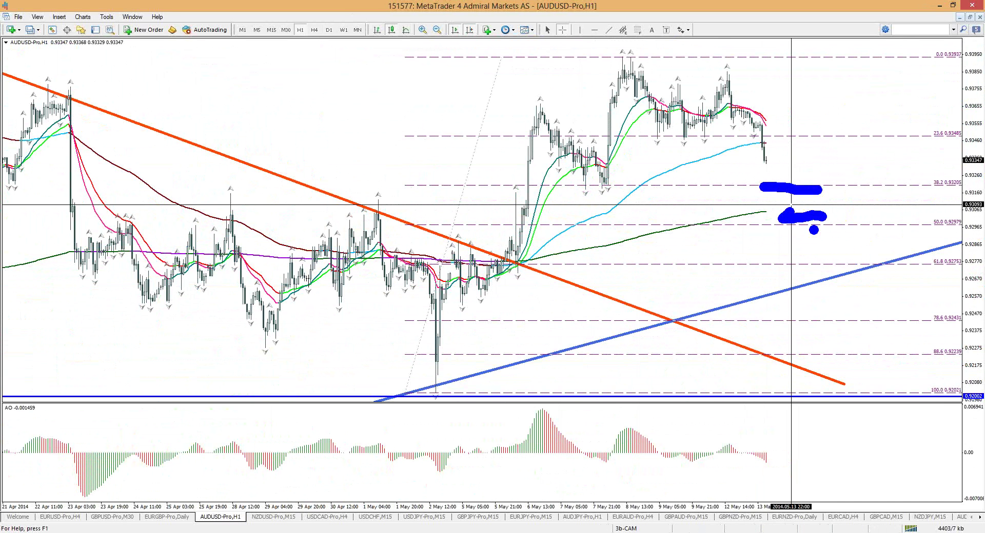
{"action": "left_click_drag", "start_coordinate": [776, 252], "coordinate": [854, 266]}
{"action": "mouse_move", "coordinate": [918, 166]}
{"action": "left_mouse_down"}
{"action": "mouse_move", "coordinate": [964, 204]}
{"action": "mouse_move", "coordinate": [980, 162]}
{"action": "mouse_move", "coordinate": [914, 171]}
{"action": "left_mouse_up"}
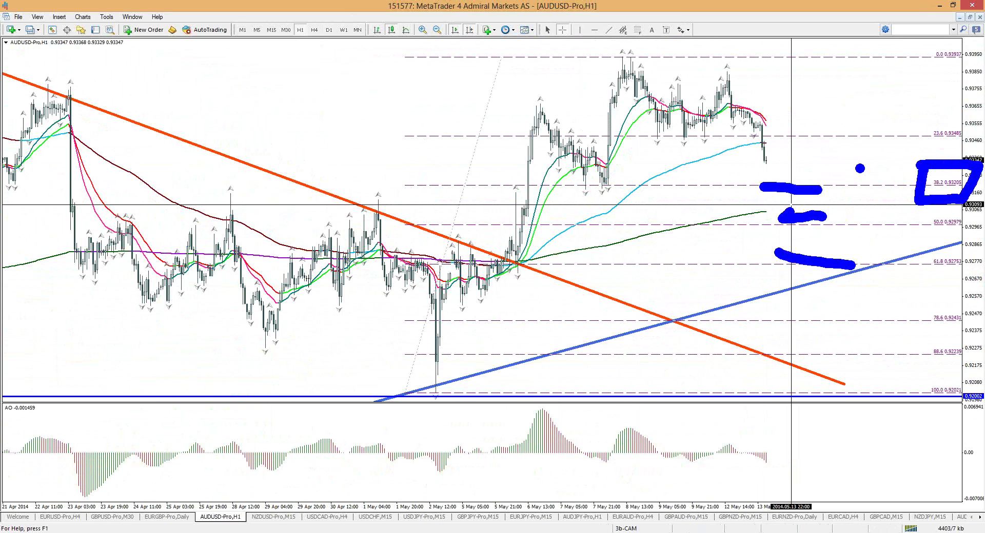
{"action": "key", "text": "Escape"}
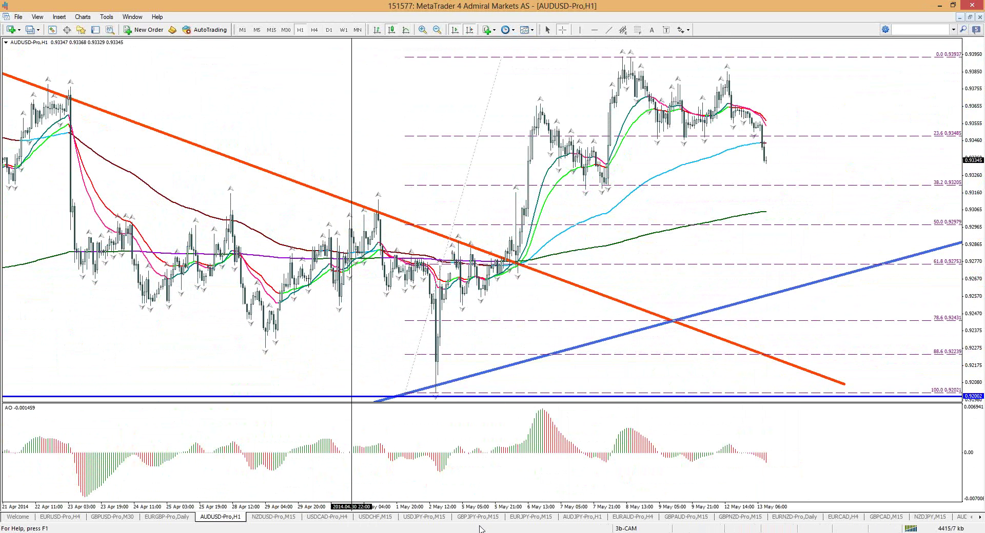
Step: Open the GBPAUD chart on H1, apply the "3 b 3 cam simp" template, and view it on H4
{"action": "left_click", "coordinate": [613, 518]}
{"action": "left_click", "coordinate": [677, 518]}
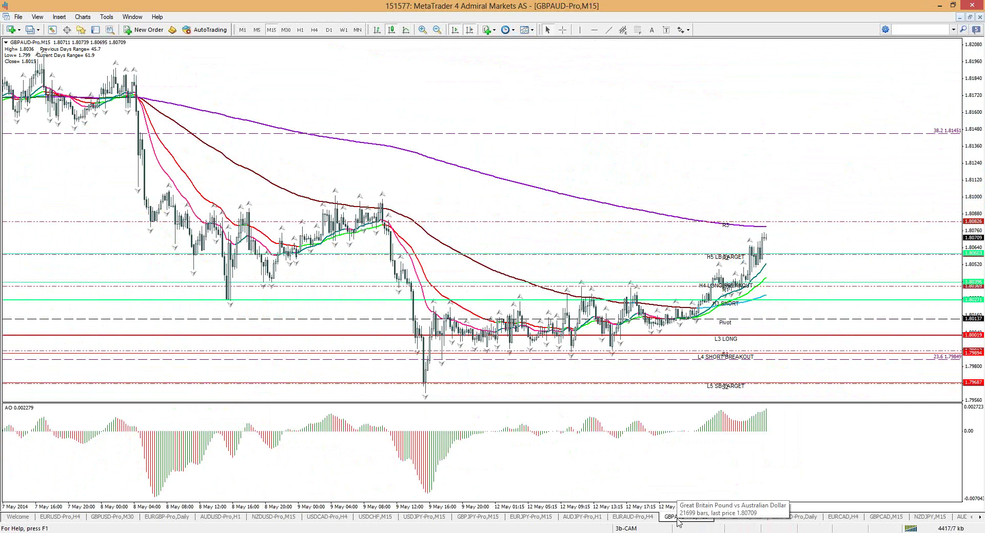
{"action": "left_click", "coordinate": [301, 30]}
{"action": "right_click", "coordinate": [531, 99]}
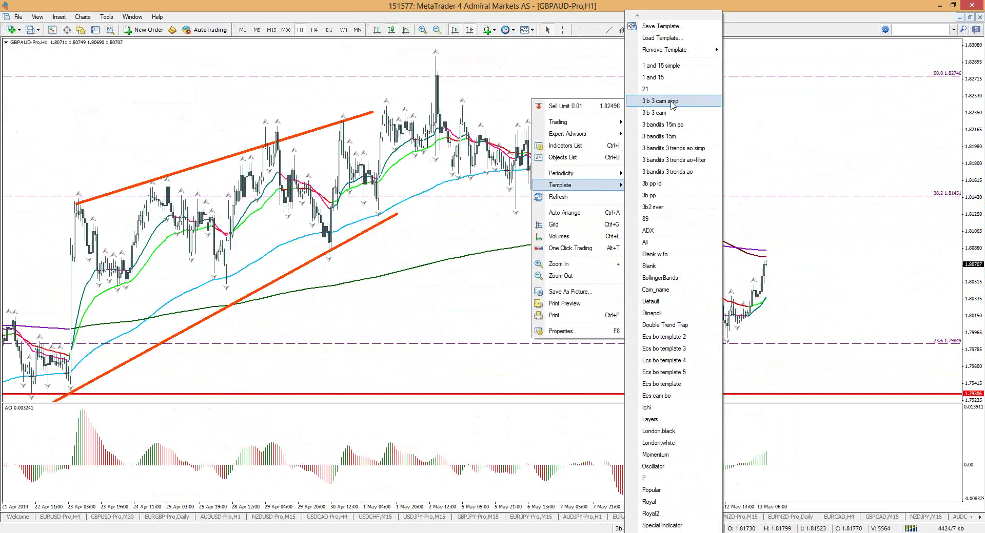
{"action": "left_click", "coordinate": [675, 100]}
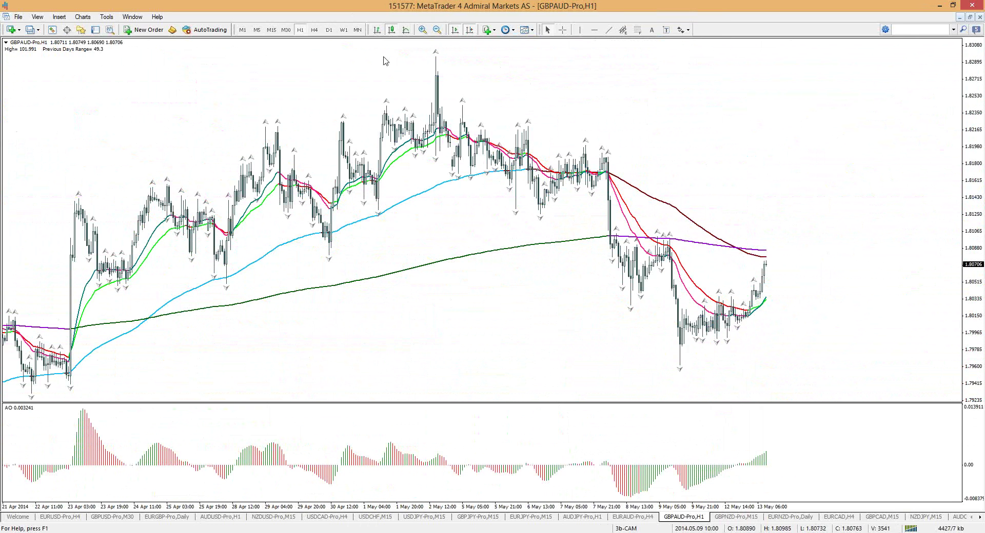
{"action": "left_click", "coordinate": [314, 30]}
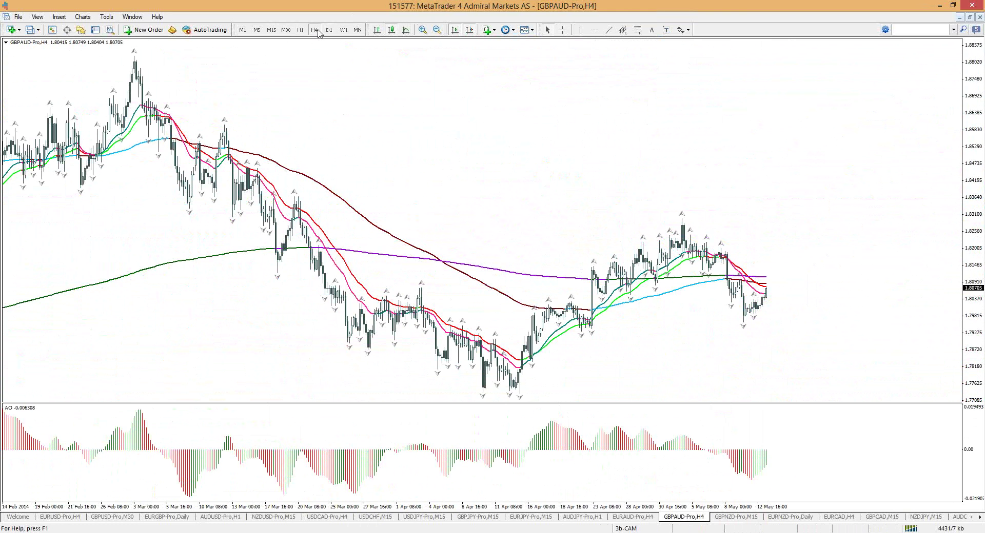
Step: Apply the "3 b 3 cam simp" template to the EURAUD chart and view it on the daily timeframe
{"action": "left_click", "coordinate": [632, 518]}
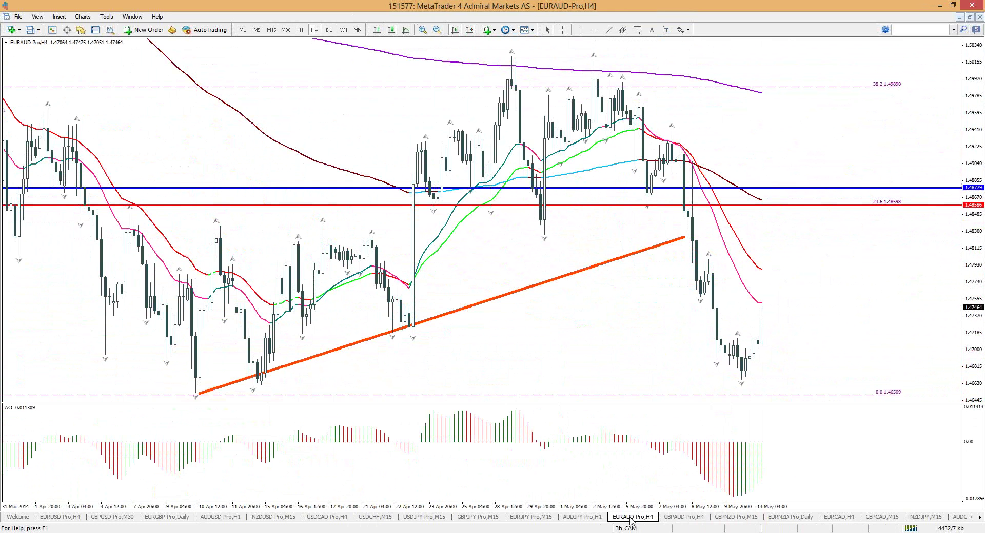
{"action": "right_click", "coordinate": [367, 130]}
{"action": "mouse_move", "coordinate": [425, 217]}
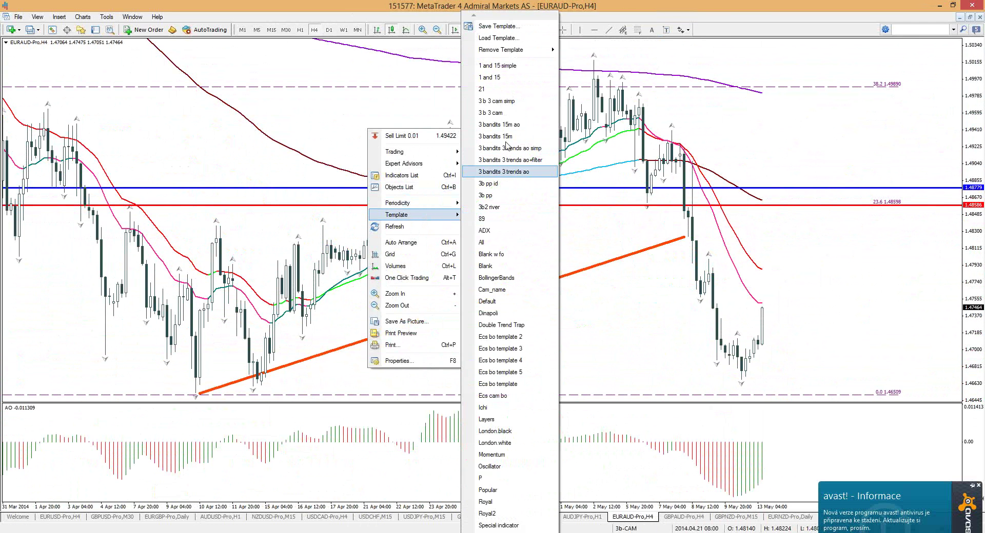
{"action": "left_click", "coordinate": [506, 101]}
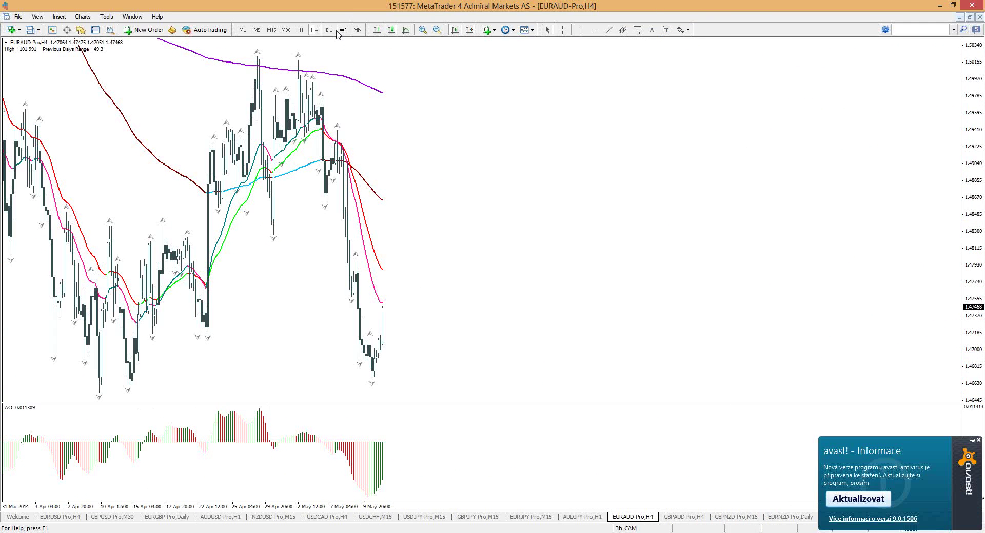
{"action": "left_click", "coordinate": [329, 29]}
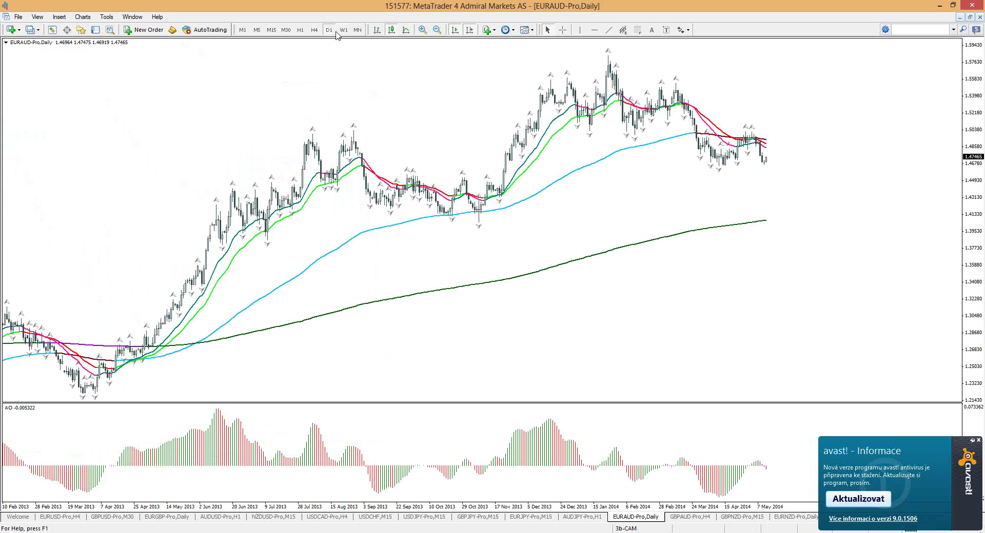
Step: On the EURAUD H4 chart, draw a Fibonacci retracement from the March high at 1.55368 to the April low at 1.46524 and inspect it with the crosshair
{"action": "left_click", "coordinate": [315, 31]}
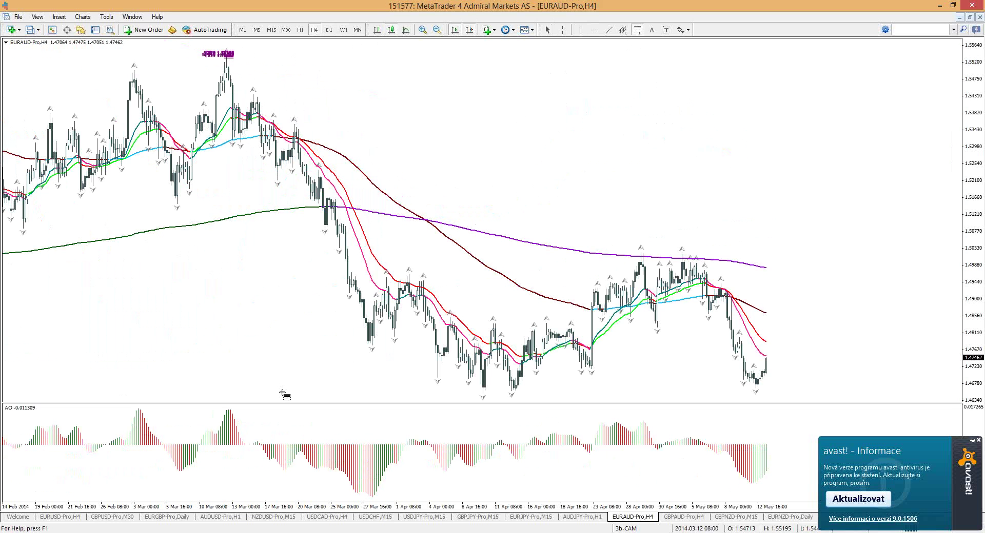
{"action": "left_click_drag", "start_coordinate": [284, 395], "coordinate": [280, 395]}
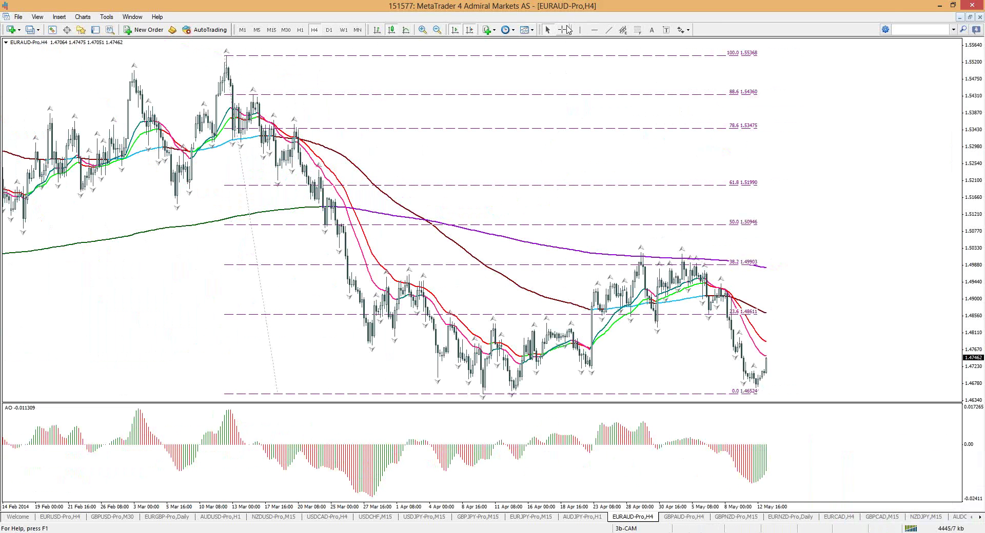
{"action": "left_click", "coordinate": [567, 29]}
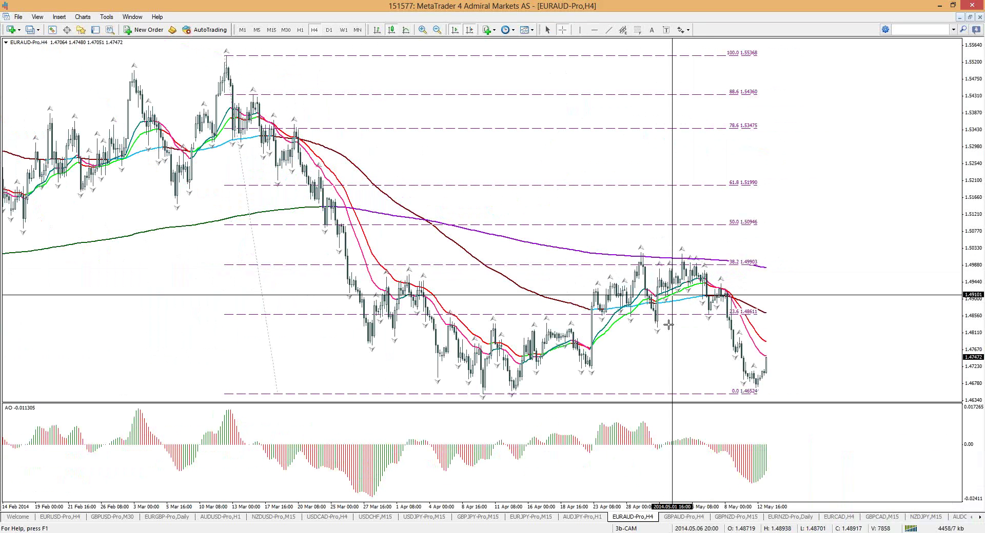
Step: Draw an orange trendline from the 10 April low along the rising lows to about 1.493, and delete it
{"action": "left_click", "coordinate": [484, 396]}
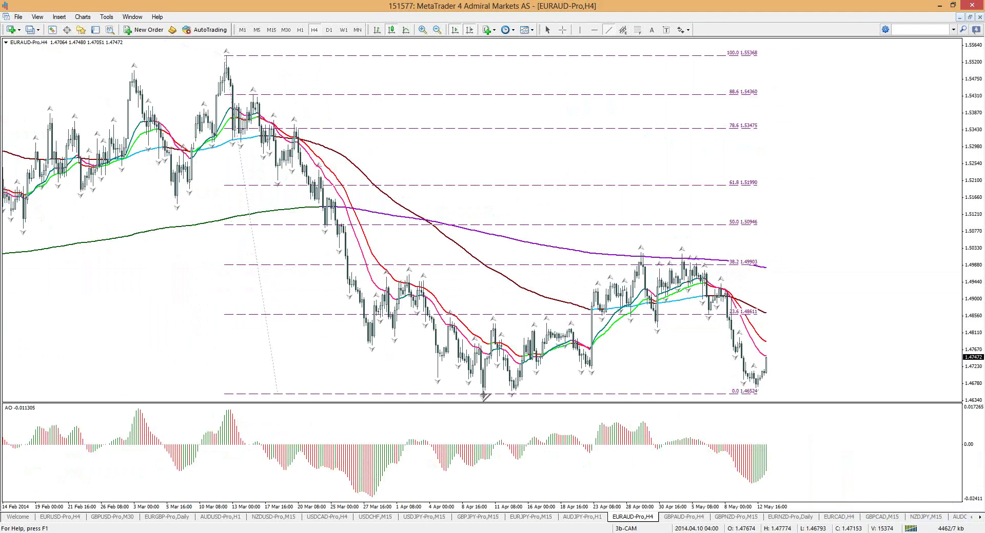
{"action": "left_click_drag", "start_coordinate": [482, 395], "coordinate": [790, 287]}
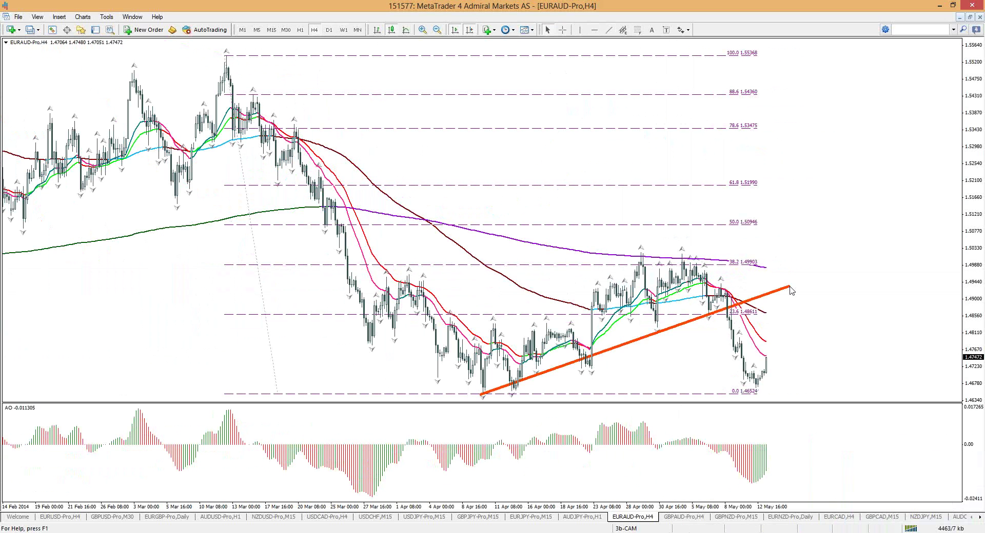
{"action": "right_click", "coordinate": [790, 287]}
{"action": "left_click", "coordinate": [815, 320]}
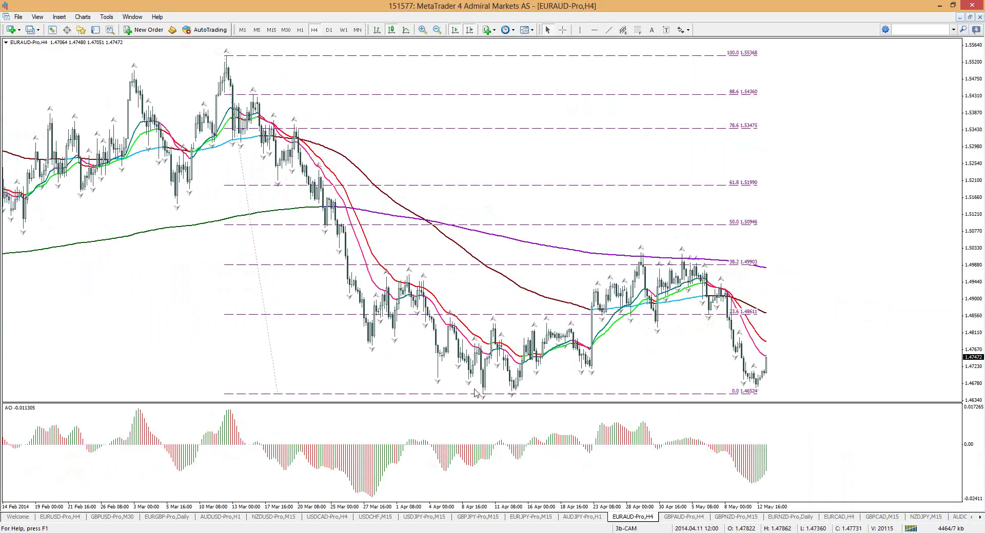
Step: Examine EURAUD's Fibonacci and pivot levels on the daily, H1 and M15 charts, and return to H1
{"action": "left_click", "coordinate": [329, 30]}
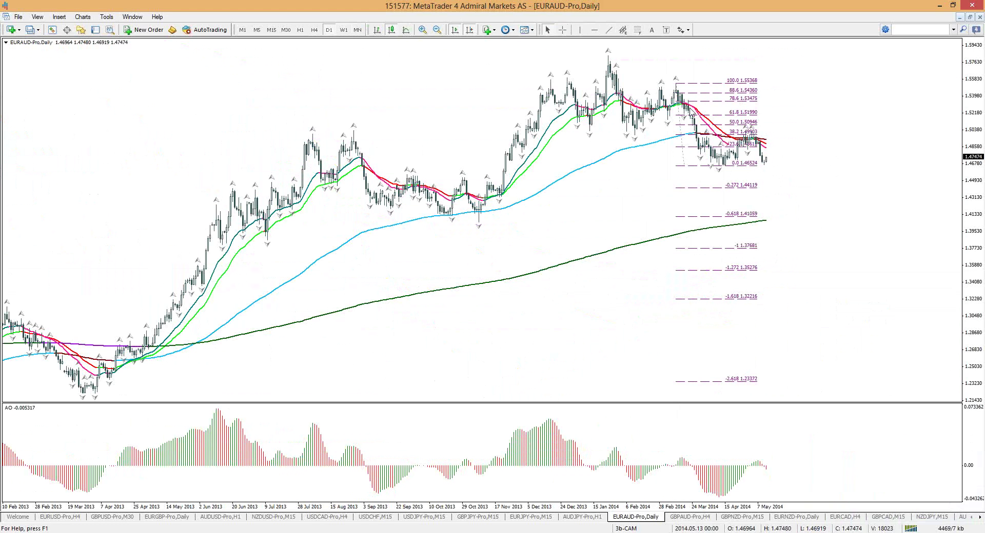
{"action": "left_click", "coordinate": [304, 32]}
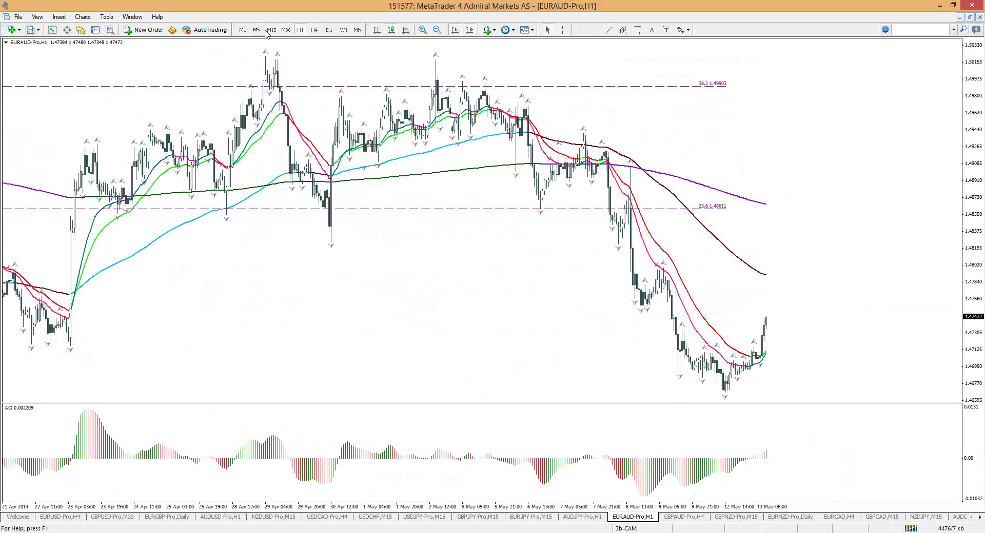
{"action": "left_click", "coordinate": [269, 30]}
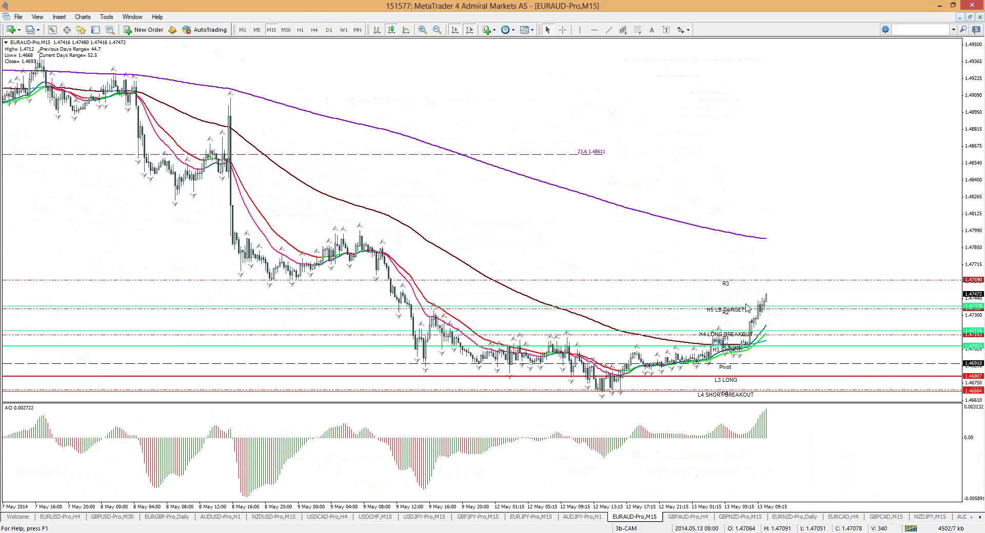
{"action": "left_click", "coordinate": [299, 30]}
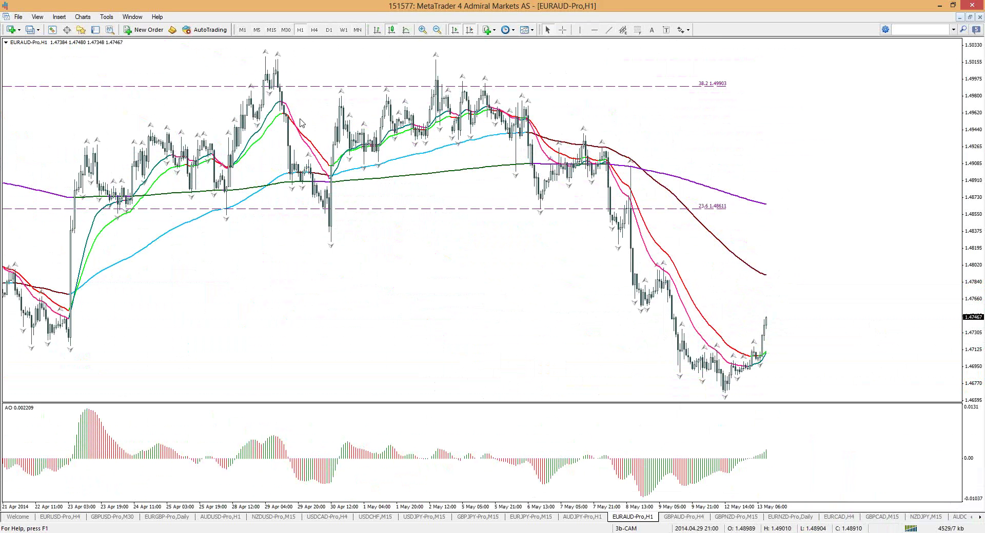
Step: Glance at the EURUSD chart, then switch to the GBPUSD chart and set it to the H4 timeframe
{"action": "mouse_move", "coordinate": [312, 168]}
{"action": "mouse_move", "coordinate": [444, 150]}
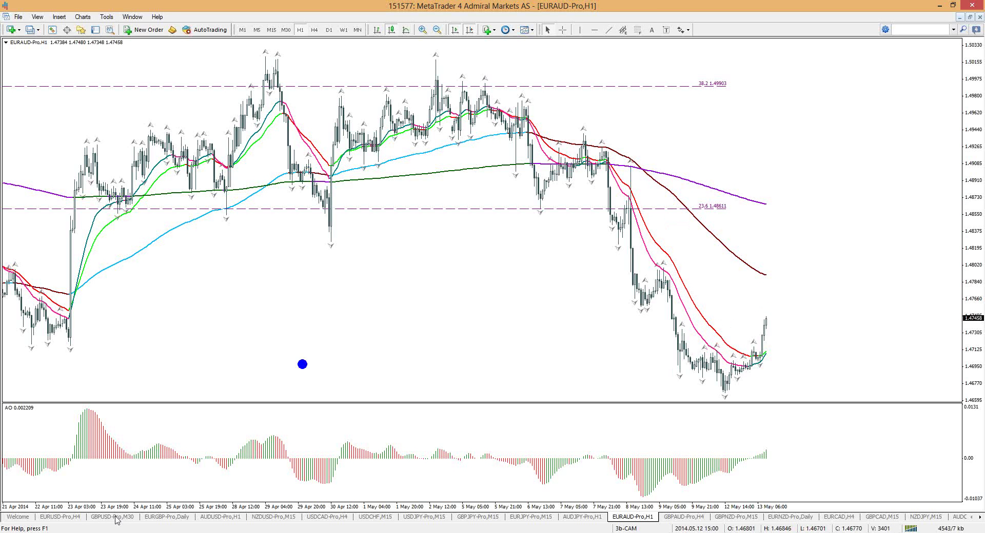
{"action": "left_click", "coordinate": [72, 519]}
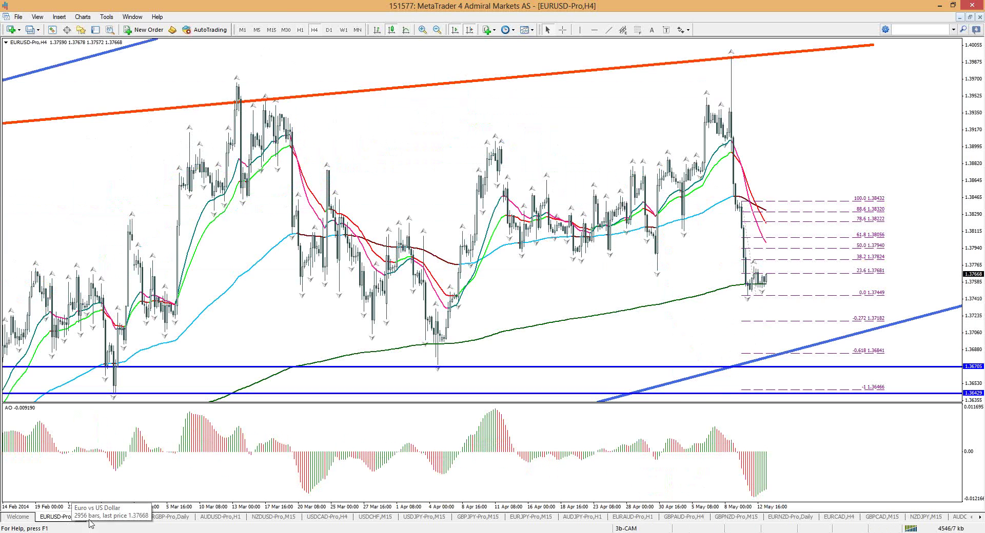
{"action": "left_click", "coordinate": [118, 519]}
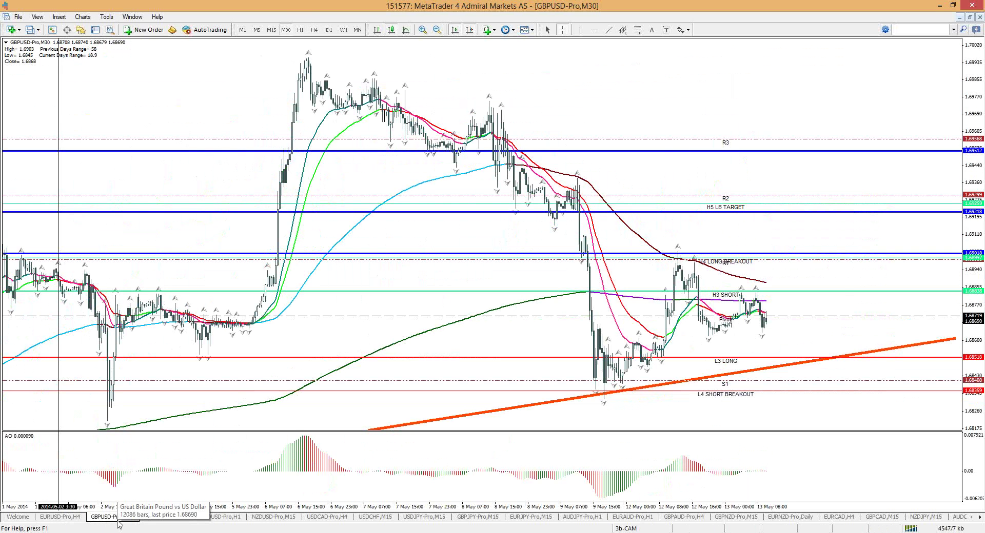
{"action": "left_click", "coordinate": [314, 29]}
Step: Circle the zone between GBPUSD's light-blue and dark-green moving averages in blue and red, trace the light-blue average, and erase the sketches
{"action": "mouse_move", "coordinate": [779, 179]}
{"action": "left_mouse_down"}
{"action": "mouse_move", "coordinate": [803, 226]}
{"action": "mouse_move", "coordinate": [797, 179]}
{"action": "left_mouse_up"}
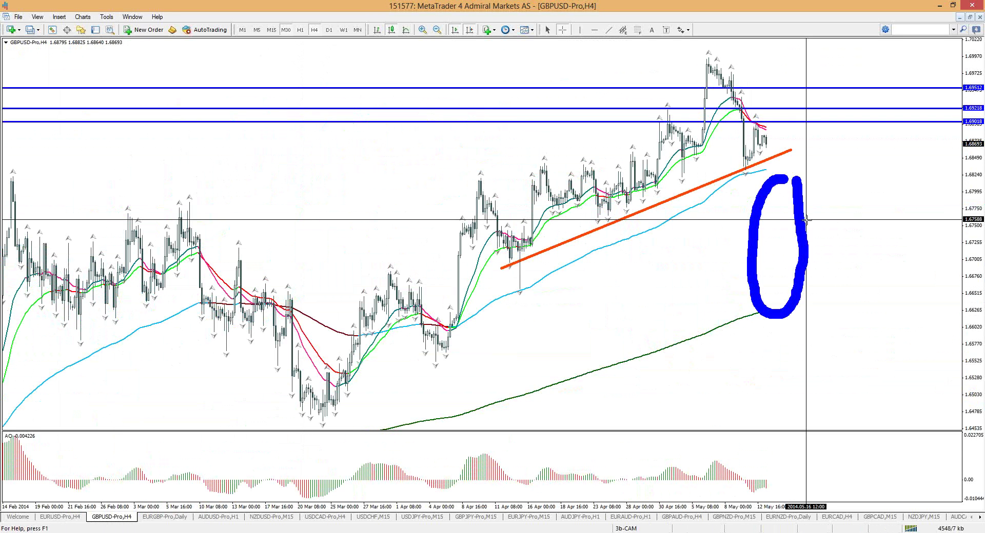
{"action": "mouse_move", "coordinate": [494, 297]}
{"action": "left_mouse_down"}
{"action": "mouse_move", "coordinate": [621, 252]}
{"action": "mouse_move", "coordinate": [728, 181]}
{"action": "mouse_move", "coordinate": [768, 175]}
{"action": "left_mouse_up"}
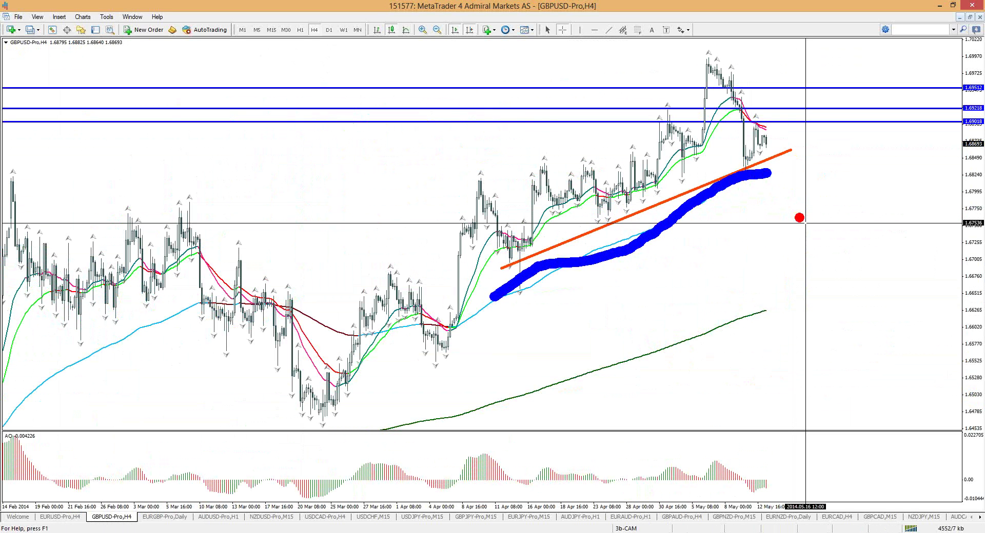
{"action": "mouse_move", "coordinate": [806, 203]}
{"action": "left_mouse_down"}
{"action": "mouse_move", "coordinate": [746, 198]}
{"action": "mouse_move", "coordinate": [766, 301]}
{"action": "mouse_move", "coordinate": [816, 226]}
{"action": "mouse_move", "coordinate": [803, 210]}
{"action": "left_mouse_up"}
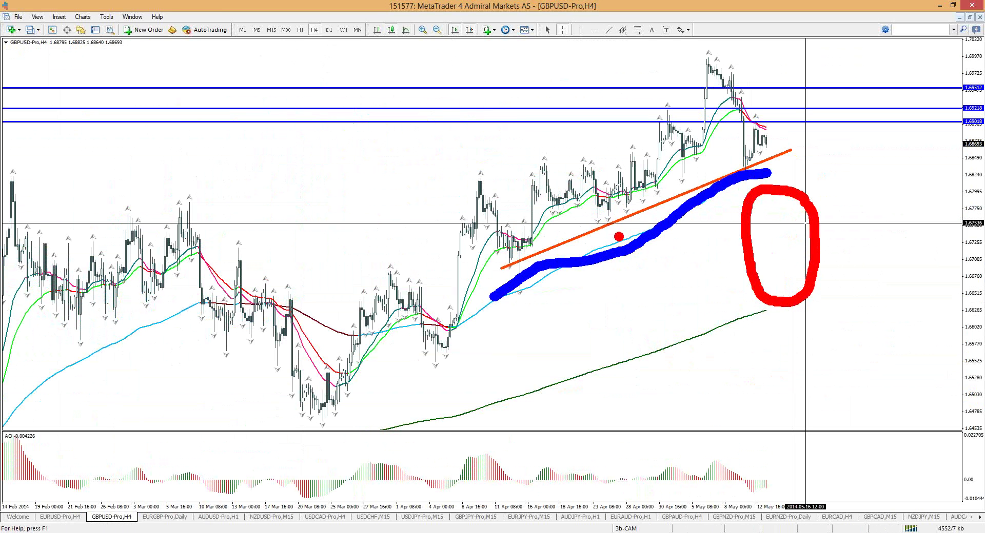
{"action": "key", "text": "e"}
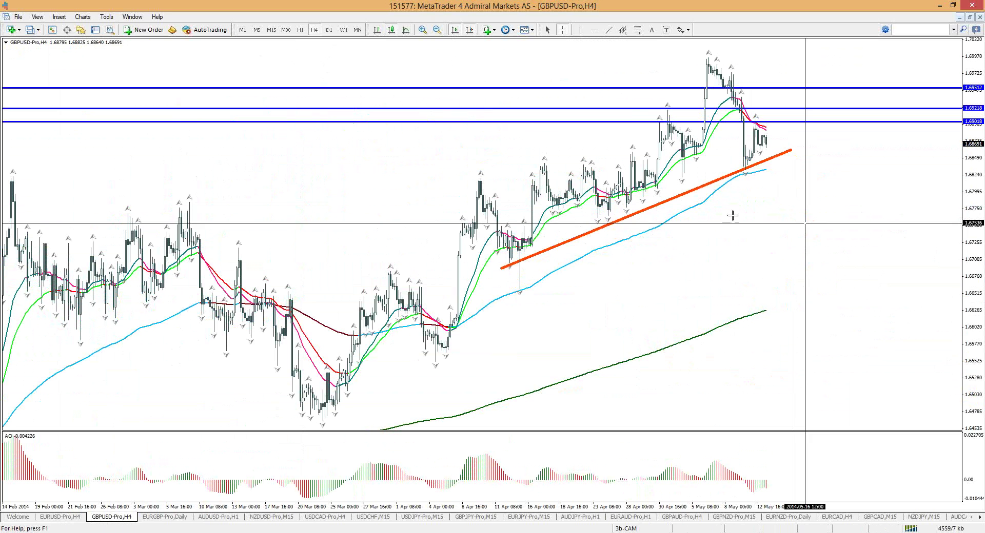
Step: Sketch a blue zigzag along GBPUSD's April uptrend swings on the H4 chart, and erase it
{"action": "key", "text": "b"}
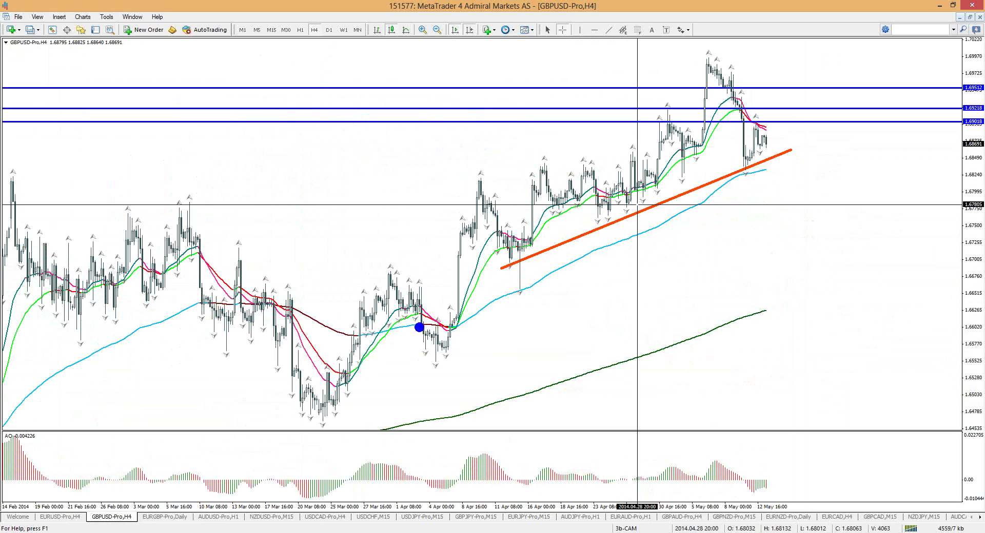
{"action": "mouse_move", "coordinate": [392, 294]}
{"action": "left_mouse_down"}
{"action": "mouse_move", "coordinate": [455, 301]}
{"action": "mouse_move", "coordinate": [468, 235]}
{"action": "mouse_move", "coordinate": [521, 222]}
{"action": "mouse_move", "coordinate": [530, 170]}
{"action": "mouse_move", "coordinate": [631, 180]}
{"action": "mouse_move", "coordinate": [665, 145]}
{"action": "left_mouse_up"}
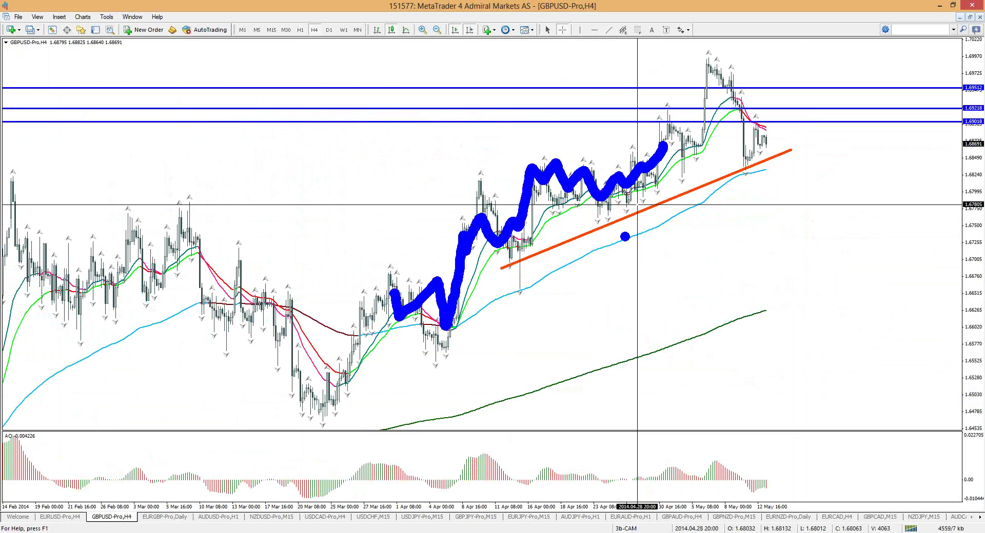
{"action": "key", "text": "e"}
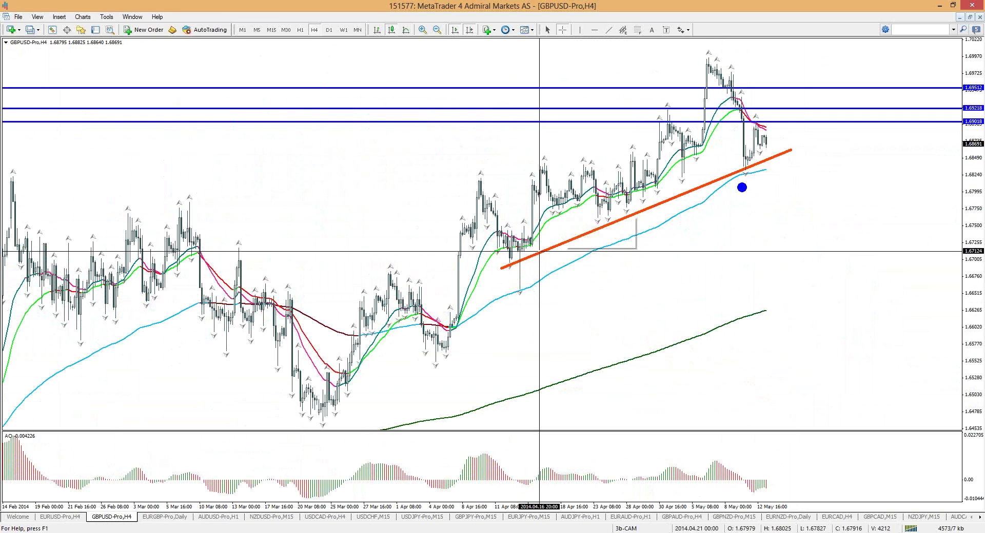
Step: Mark the mid-April pullback and the latest stretches of the light-blue and dark-green moving averages in red, and clear the marks
{"action": "mouse_move", "coordinate": [530, 227]}
{"action": "left_mouse_down"}
{"action": "mouse_move", "coordinate": [505, 222]}
{"action": "mouse_move", "coordinate": [480, 188]}
{"action": "mouse_move", "coordinate": [508, 245]}
{"action": "left_mouse_up"}
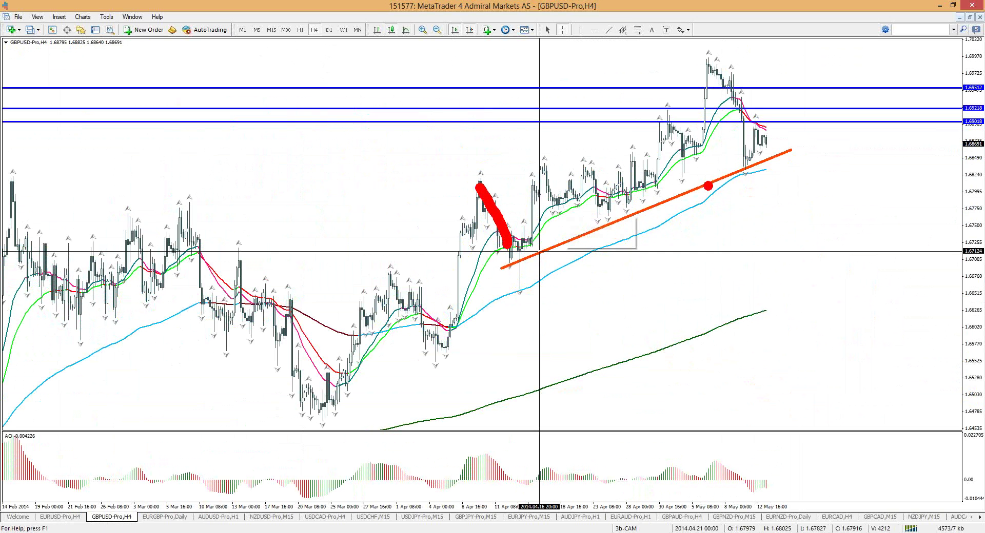
{"action": "left_click_drag", "start_coordinate": [704, 200], "coordinate": [777, 173]}
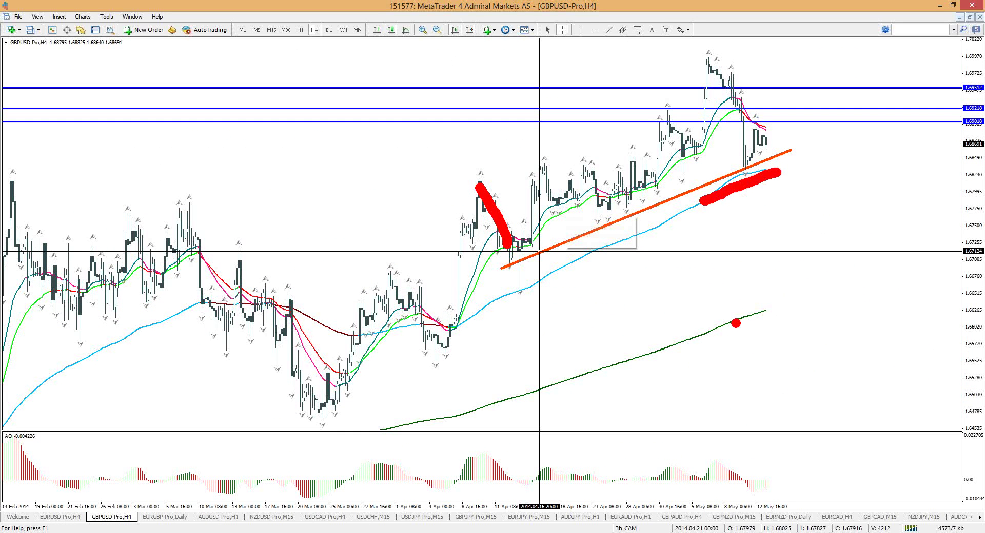
{"action": "mouse_move", "coordinate": [736, 323]}
{"action": "left_mouse_down"}
{"action": "mouse_move", "coordinate": [802, 315]}
{"action": "mouse_move", "coordinate": [801, 323]}
{"action": "left_mouse_up"}
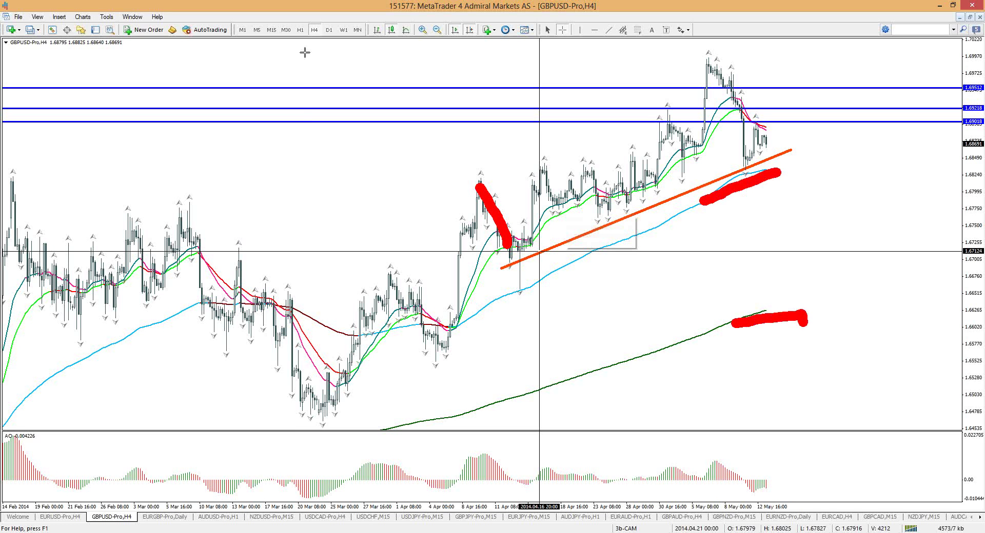
{"action": "key", "text": "Escape"}
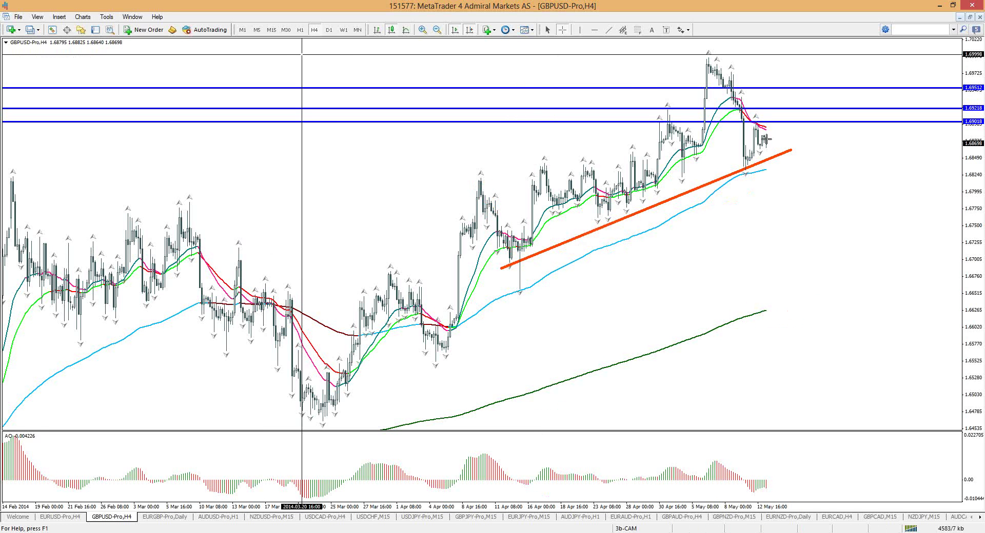
Step: On GBPUSD daily, sketch a red line along the rising highs, mark the ends of both long moving averages in blue, and erase all
{"action": "left_click_drag", "start_coordinate": [385, 197], "coordinate": [779, 58]}
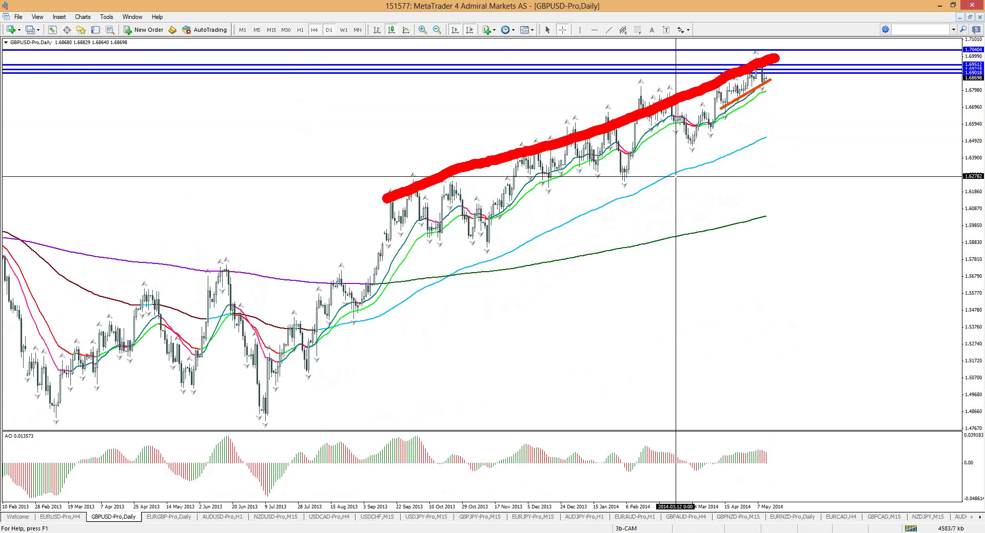
{"action": "key", "text": "b"}
{"action": "left_click_drag", "start_coordinate": [766, 138], "coordinate": [794, 138]}
{"action": "left_click_drag", "start_coordinate": [767, 220], "coordinate": [790, 220]}
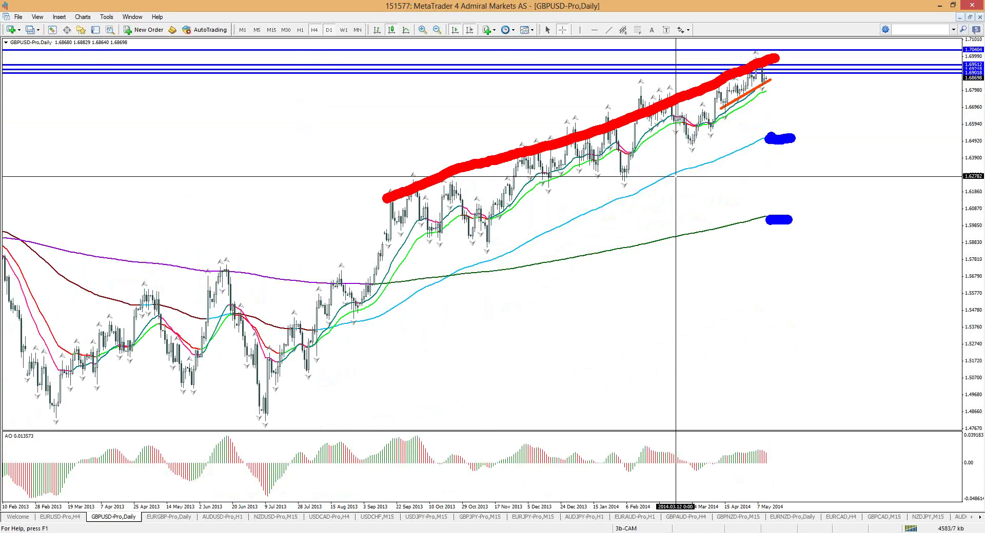
{"action": "key", "text": "e"}
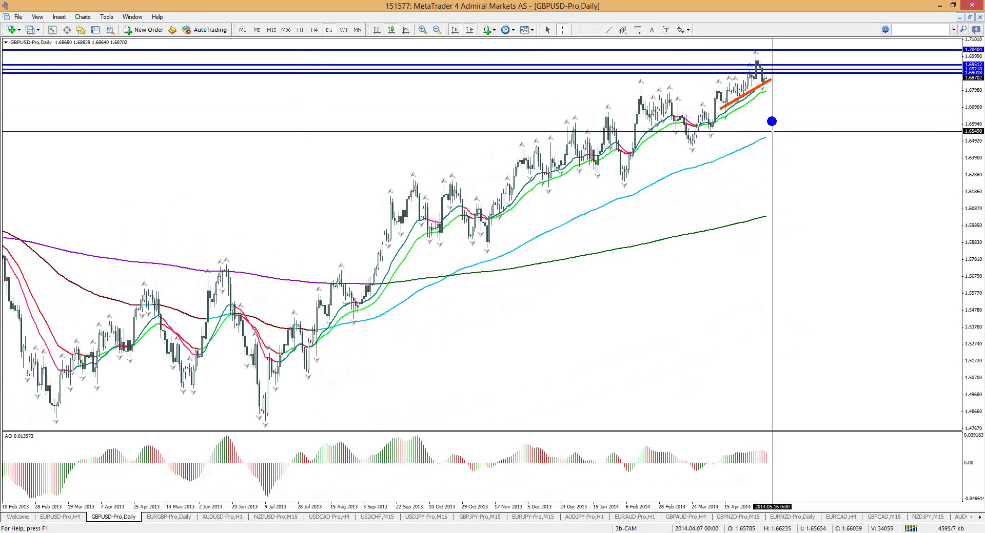
Step: Circle in red the gap below GBPUSD's orange trendline and the gap between the two long moving averages, and erase the circles
{"action": "key", "text": "r"}
{"action": "mouse_move", "coordinate": [778, 97]}
{"action": "left_mouse_down"}
{"action": "mouse_move", "coordinate": [759, 110]}
{"action": "mouse_move", "coordinate": [789, 103]}
{"action": "mouse_move", "coordinate": [777, 102]}
{"action": "left_mouse_up"}
{"action": "mouse_move", "coordinate": [798, 174]}
{"action": "left_mouse_down"}
{"action": "mouse_move", "coordinate": [772, 149]}
{"action": "mouse_move", "coordinate": [784, 217]}
{"action": "mouse_move", "coordinate": [798, 164]}
{"action": "left_mouse_up"}
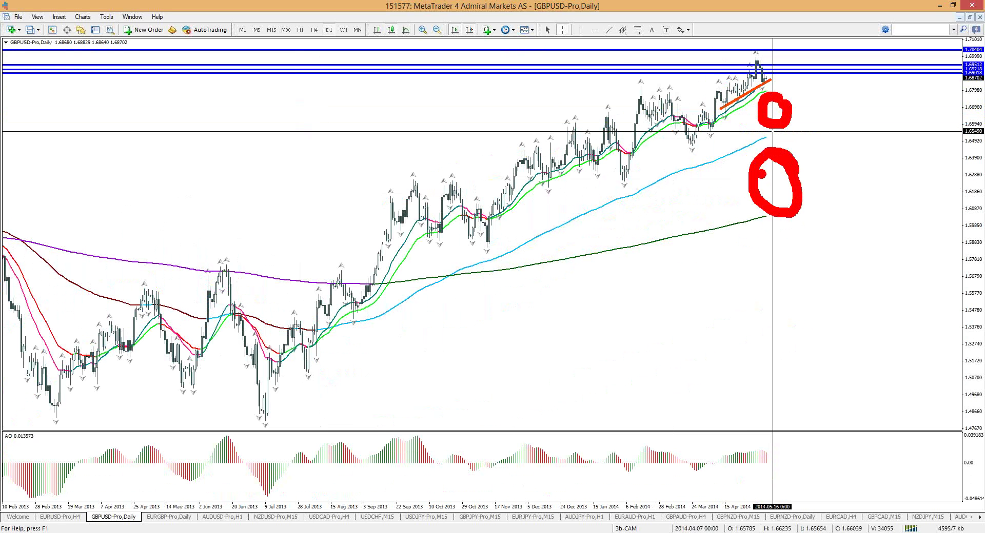
{"action": "key", "text": "e"}
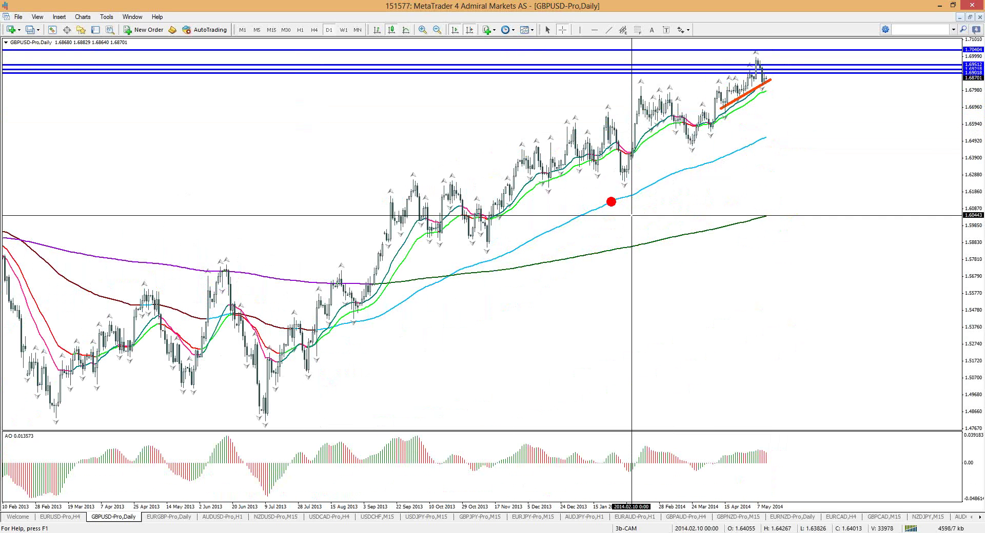
Step: Underline GBPUSD's November, February and March swing lows in red, trace part of the light-blue moving average, and erase the marks
{"action": "mouse_move", "coordinate": [493, 262]}
{"action": "left_mouse_down"}
{"action": "mouse_move", "coordinate": [569, 229]}
{"action": "mouse_move", "coordinate": [493, 250]}
{"action": "mouse_move", "coordinate": [504, 249]}
{"action": "left_mouse_up"}
{"action": "left_click_drag", "start_coordinate": [613, 186], "coordinate": [634, 185]}
{"action": "left_click_drag", "start_coordinate": [689, 149], "coordinate": [696, 149]}
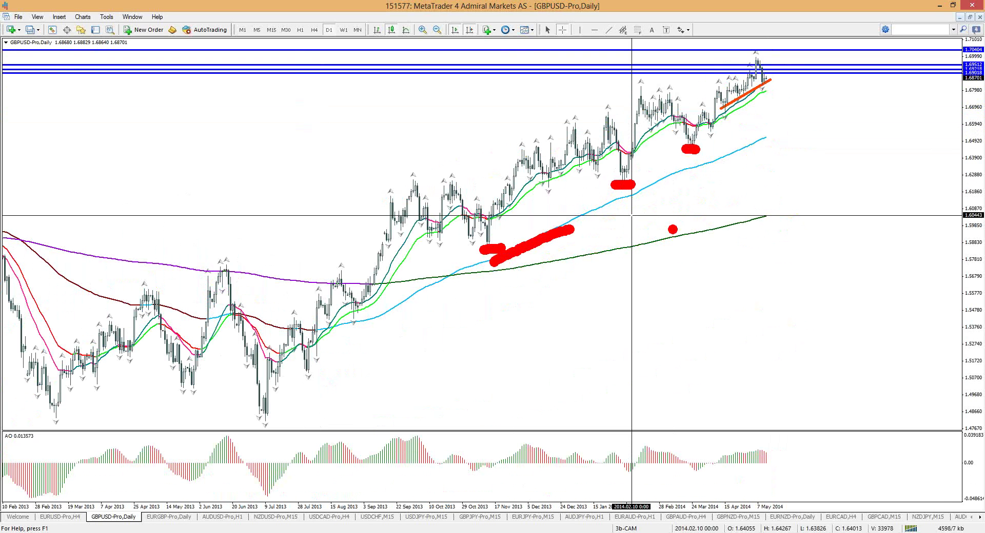
{"action": "key", "text": "e"}
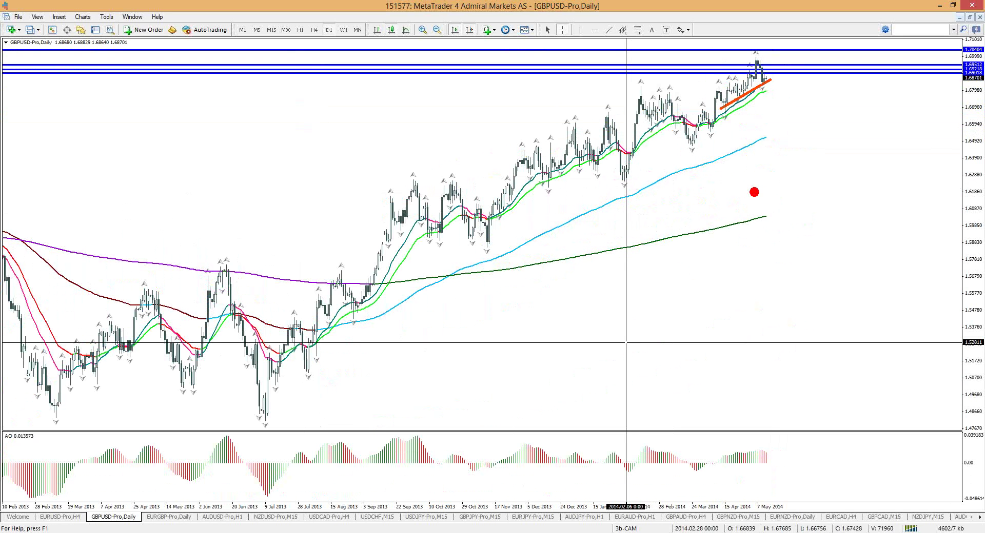
Step: Trace the latest stretches of GBPUSD's light-blue and dark-green daily moving averages in red, and erase them
{"action": "left_click_drag", "start_coordinate": [727, 157], "coordinate": [770, 137]}
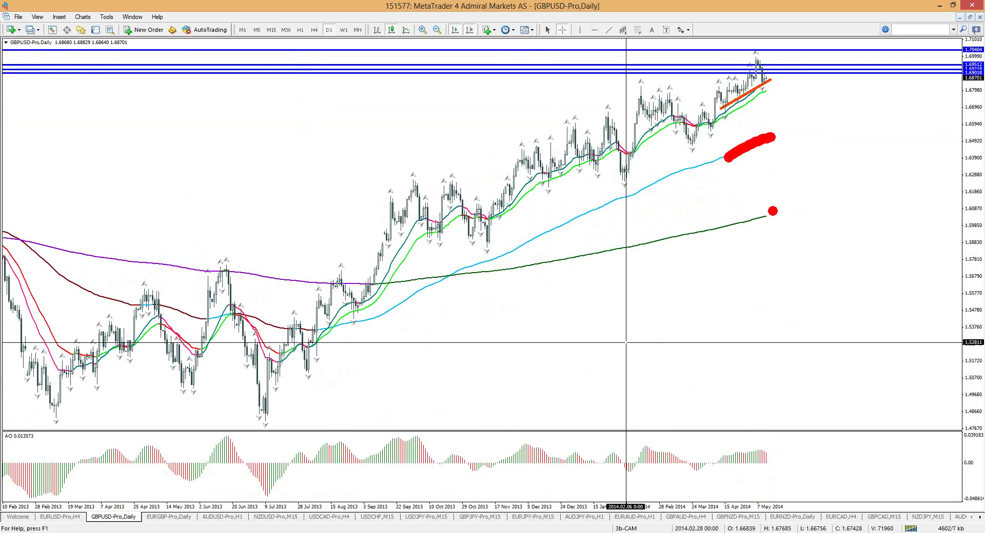
{"action": "mouse_move", "coordinate": [743, 228]}
{"action": "left_mouse_down"}
{"action": "mouse_move", "coordinate": [778, 216]}
{"action": "mouse_move", "coordinate": [733, 226]}
{"action": "left_mouse_up"}
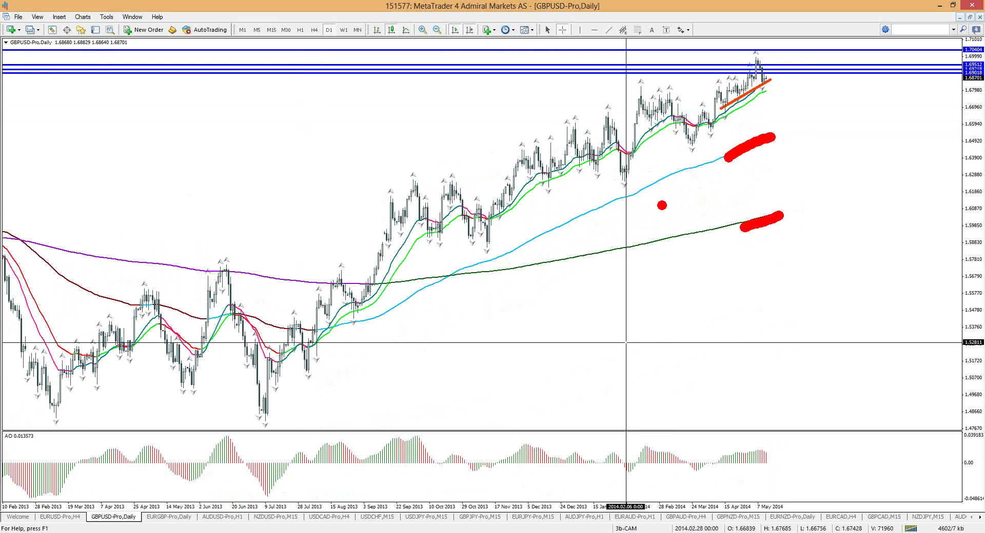
{"action": "key", "text": "e"}
Step: Sketch the autumn 2013 swings in red, underline the following higher lows up to January 2014 in blue, and erase the marks
{"action": "mouse_move", "coordinate": [396, 192]}
{"action": "left_mouse_down"}
{"action": "mouse_move", "coordinate": [434, 237]}
{"action": "mouse_move", "coordinate": [496, 225]}
{"action": "left_mouse_up"}
{"action": "key", "text": "b"}
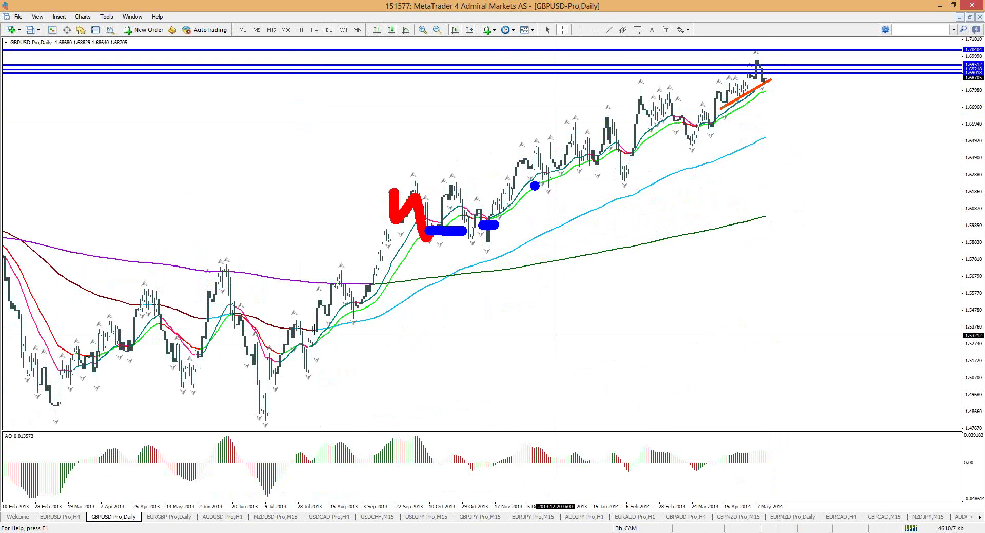
{"action": "mouse_move", "coordinate": [535, 186]}
{"action": "left_mouse_down"}
{"action": "mouse_move", "coordinate": [558, 185]}
{"action": "mouse_move", "coordinate": [577, 161]}
{"action": "left_mouse_up"}
{"action": "left_click_drag", "start_coordinate": [587, 160], "coordinate": [606, 160]}
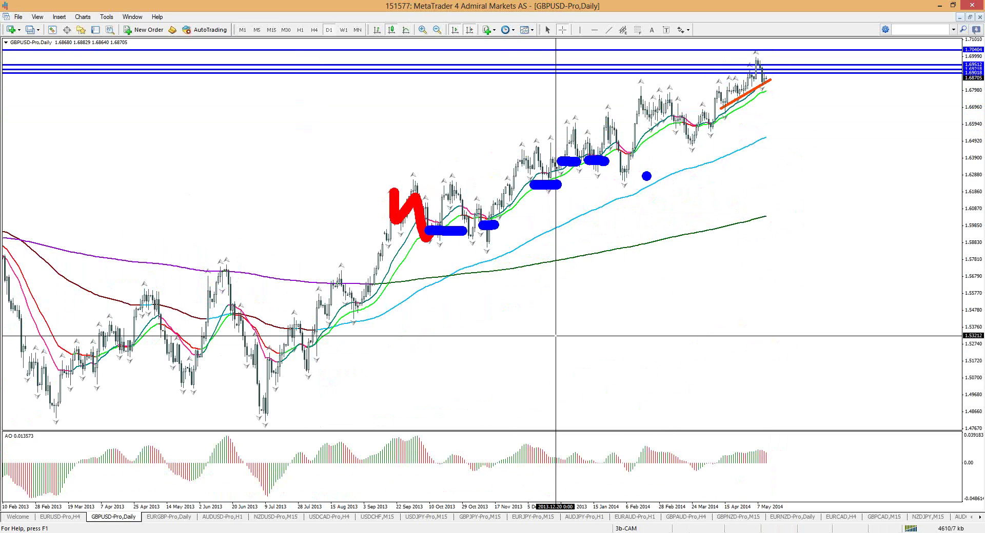
{"action": "left_click", "coordinate": [582, 189]}
{"action": "key", "text": "e"}
Step: Mark GBPUSD's February 2014 low, erase it, trace the November 2013 rebound in blue, and erase that too
{"action": "mouse_move", "coordinate": [650, 184]}
{"action": "left_mouse_down"}
{"action": "mouse_move", "coordinate": [758, 73]}
{"action": "mouse_move", "coordinate": [659, 179]}
{"action": "mouse_move", "coordinate": [635, 187]}
{"action": "left_mouse_up"}
{"action": "key", "text": "e"}
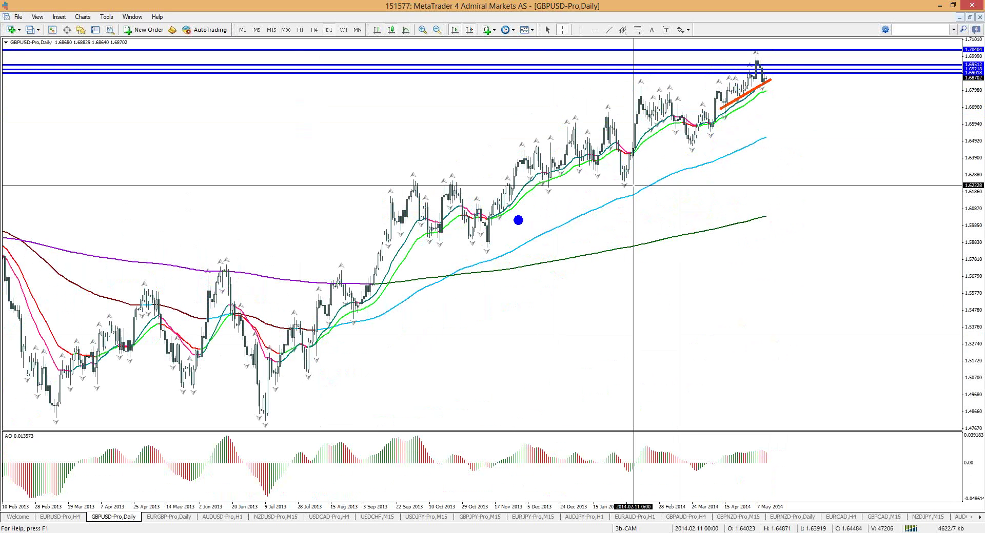
{"action": "left_click_drag", "start_coordinate": [477, 224], "coordinate": [495, 201]}
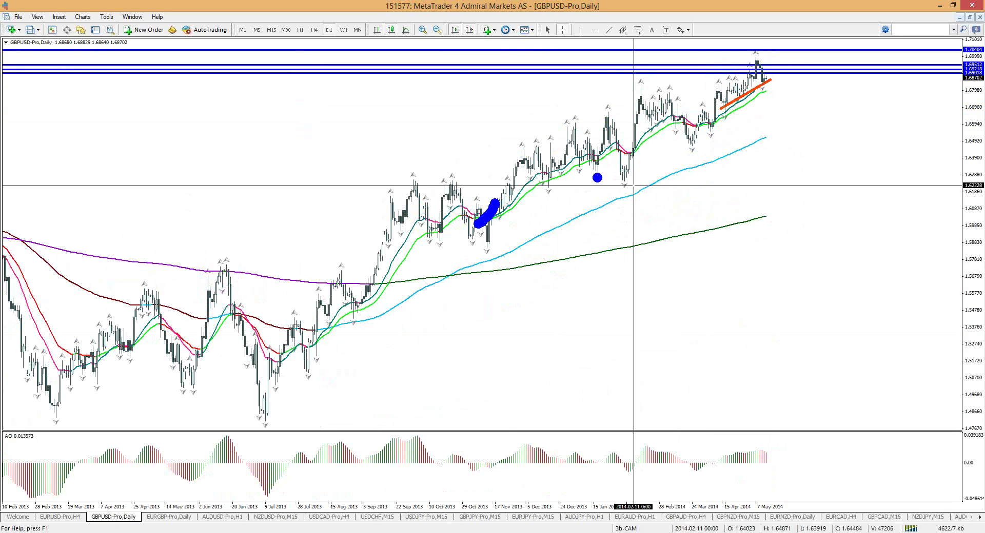
{"action": "key", "text": "e"}
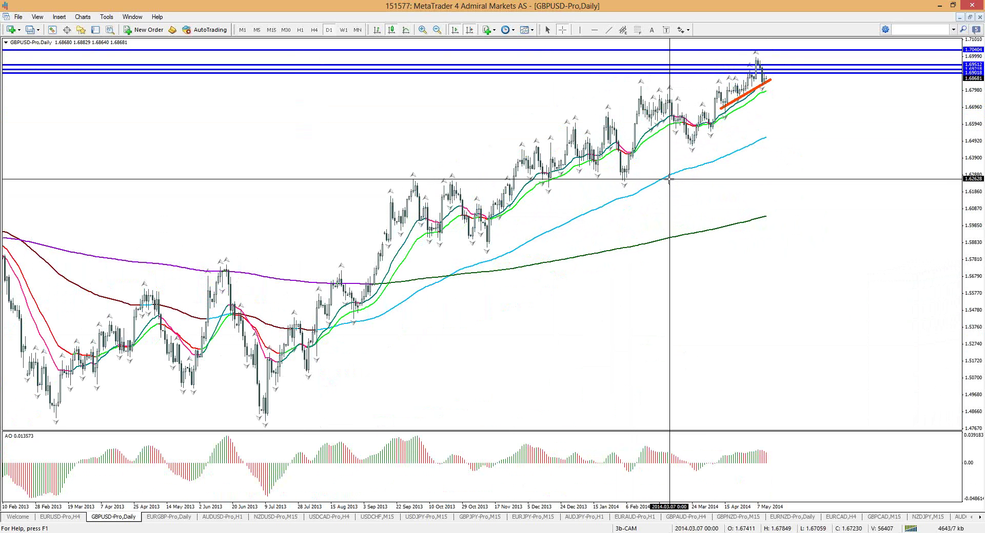
Step: Switch to the AUDUSD H1 chart, mark the downward bend of the short moving averages in blue, and clear the mark
{"action": "mouse_move", "coordinate": [658, 178]}
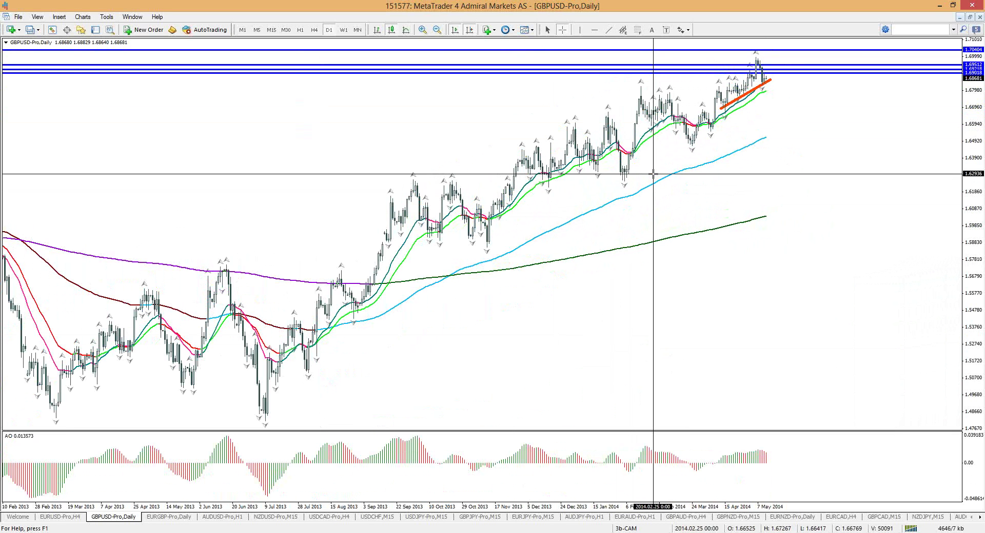
{"action": "left_click", "coordinate": [225, 517]}
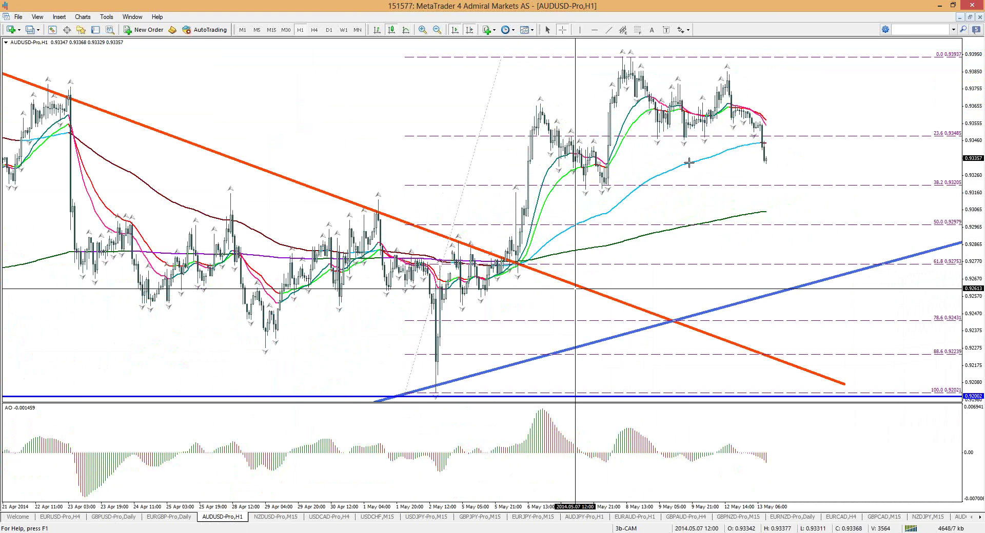
{"action": "mouse_move", "coordinate": [711, 118]}
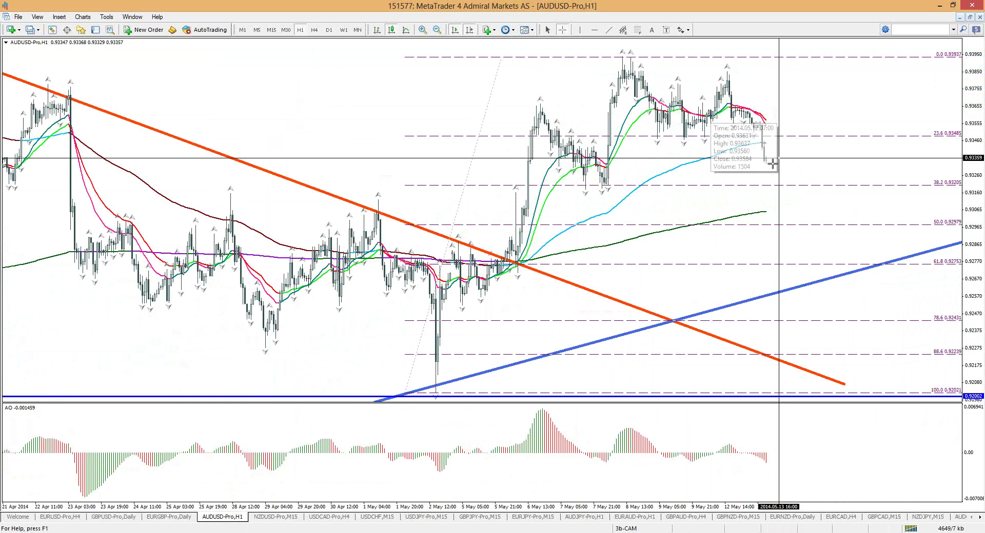
{"action": "left_click_drag", "start_coordinate": [728, 105], "coordinate": [767, 123]}
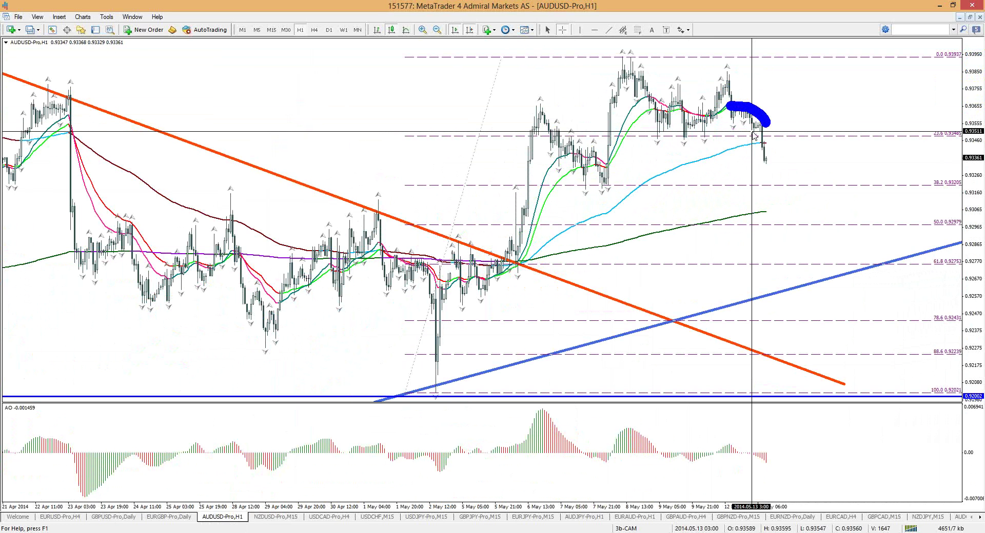
{"action": "key", "text": "Escape"}
{"action": "key", "text": "ctrl+2"}
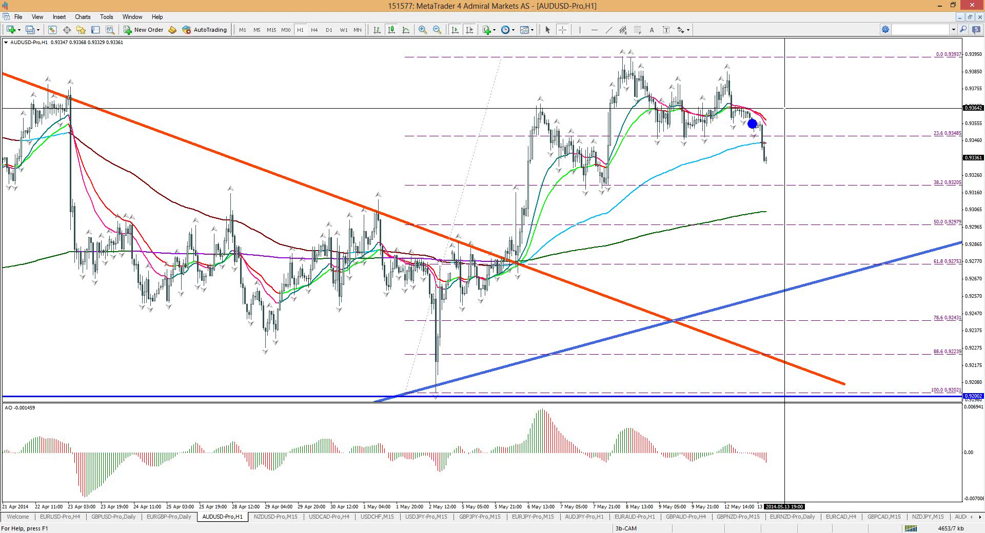
Step: Trace AUDUSD's falling short averages and the rising light-blue and dark-green long averages in blue, and erase the strokes
{"action": "left_click_drag", "start_coordinate": [727, 106], "coordinate": [766, 122]}
{"action": "left_click_drag", "start_coordinate": [636, 187], "coordinate": [700, 167]}
{"action": "left_click_drag", "start_coordinate": [632, 244], "coordinate": [706, 227]}
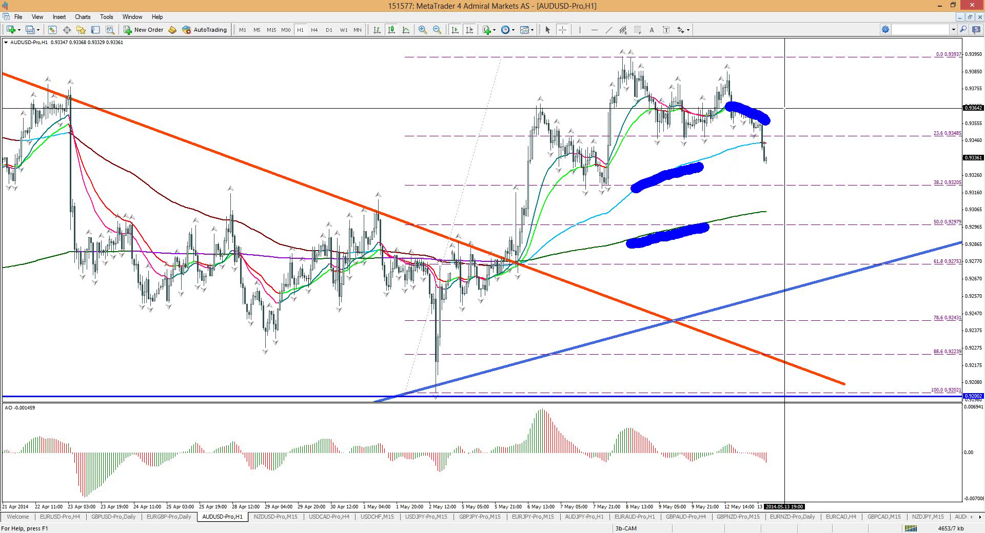
{"action": "key", "text": "e"}
Step: Sketch a blue zigzag along AUDUSD's decline from the 8 May high to the latest 13 May price
{"action": "left_click_drag", "start_coordinate": [636, 70], "coordinate": [772, 161]}
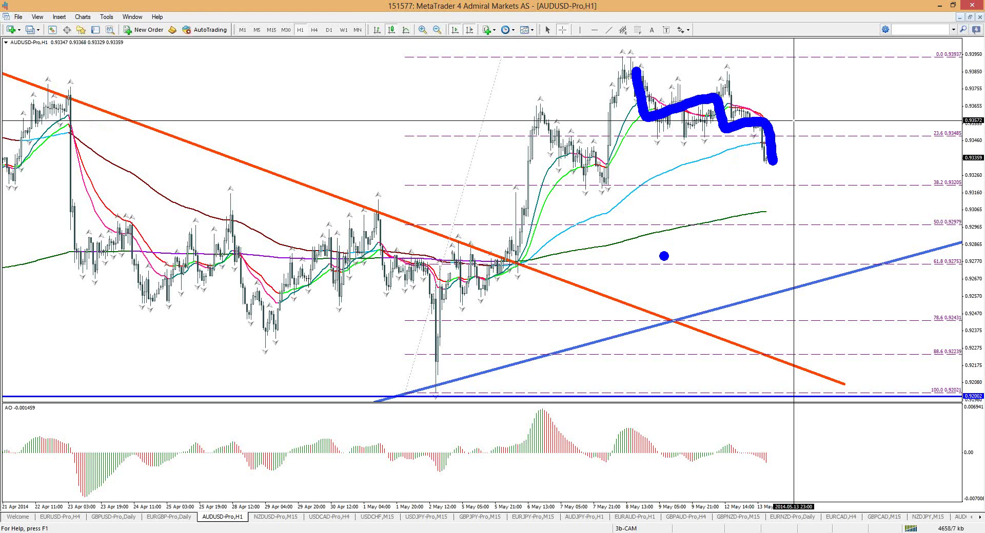
Step: Clear the blue zigzag from AUDUSD H1, switch to the H4 chart, and frame mid-February to mid-May 2014
{"action": "key", "text": "Escape"}
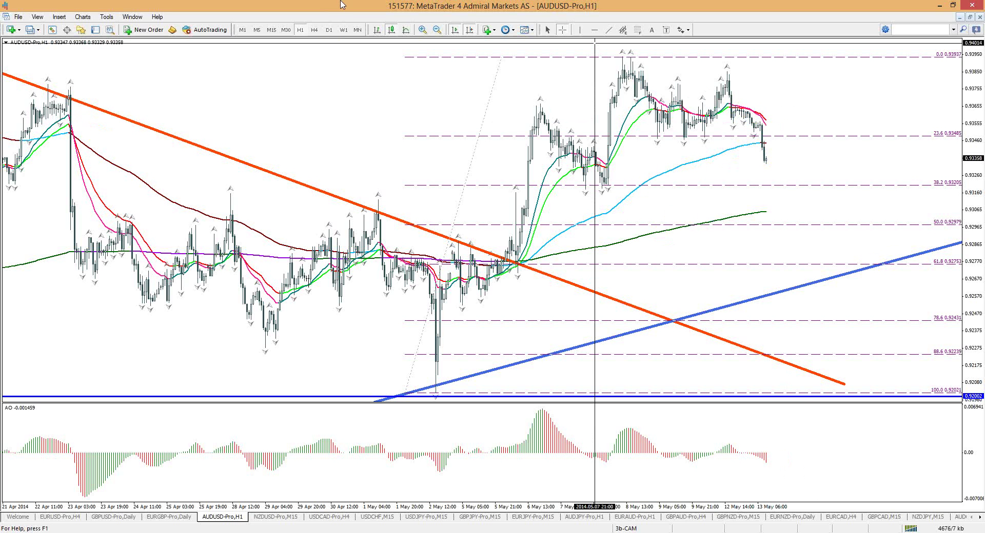
{"action": "middle_click", "coordinate": [534, 75]}
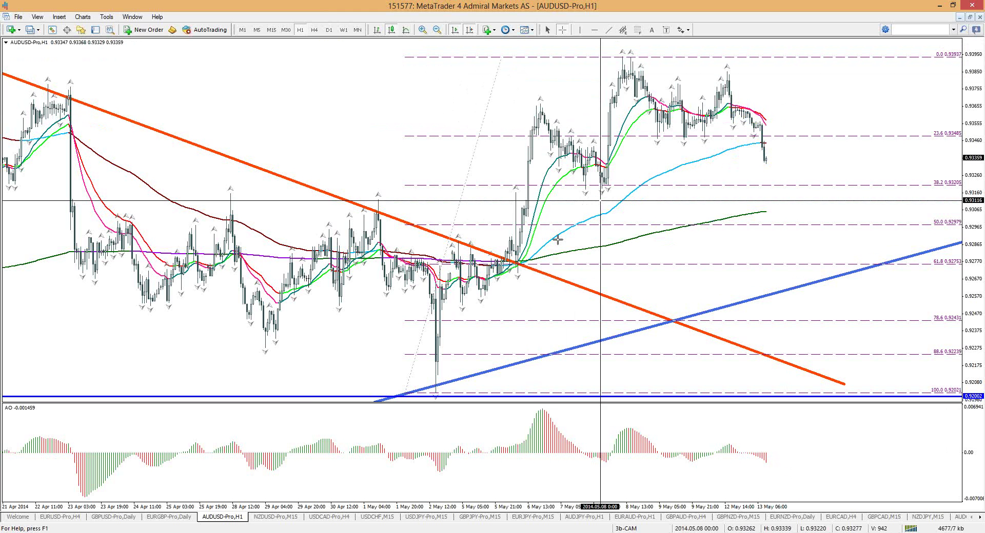
{"action": "left_click", "coordinate": [314, 29]}
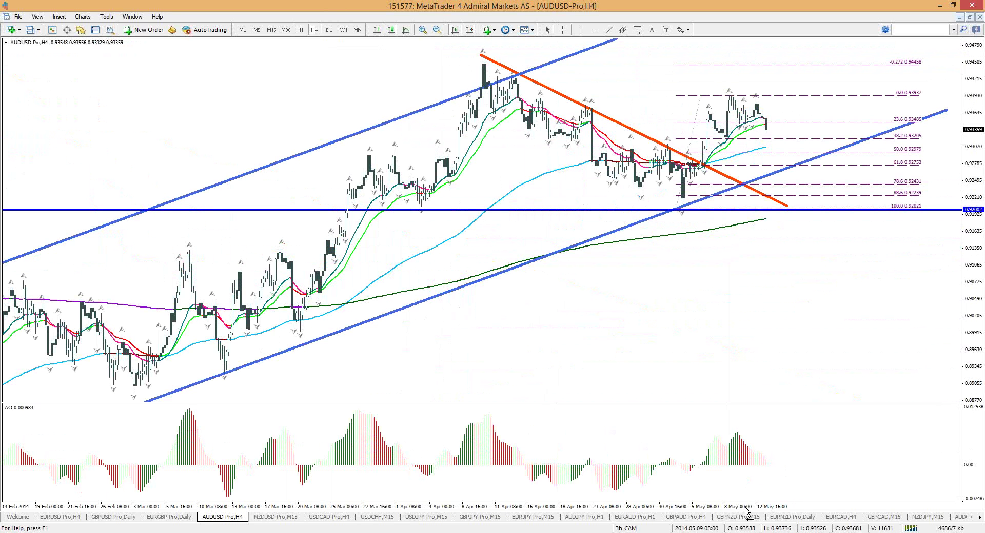
{"action": "key", "text": "plus"}
{"action": "key", "text": "minus"}
{"action": "key", "text": "minus"}
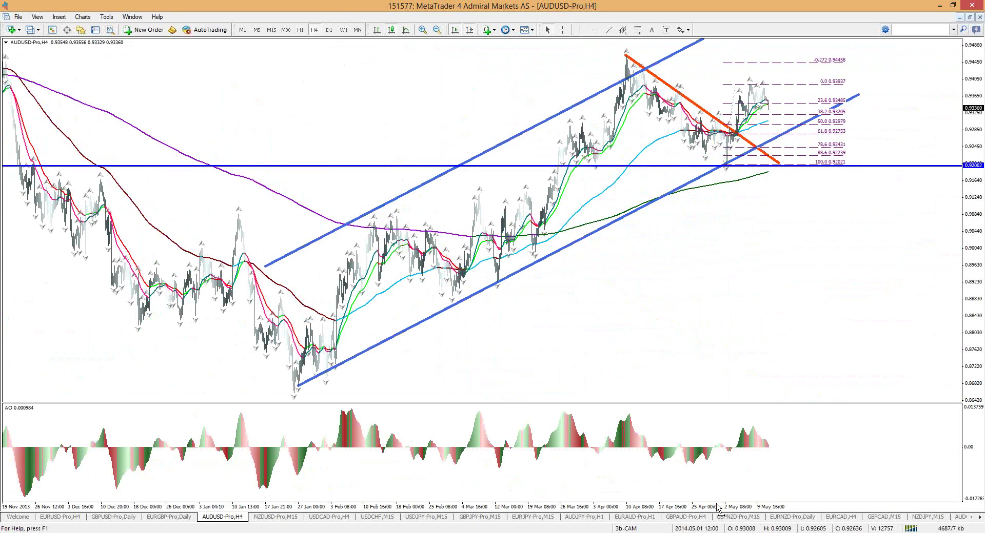
{"action": "key", "text": "plus"}
{"action": "key", "text": "plus"}
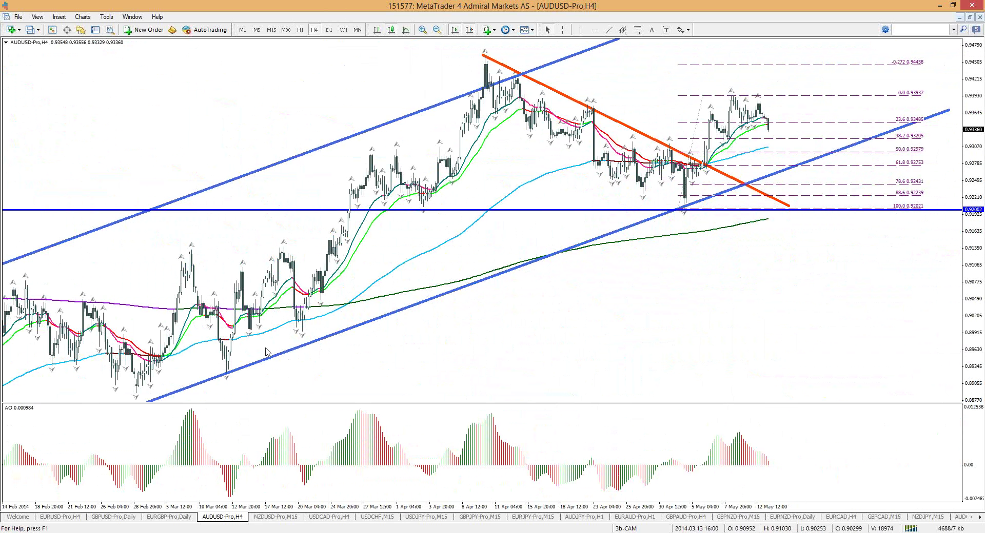
{"action": "key", "text": "Right"}
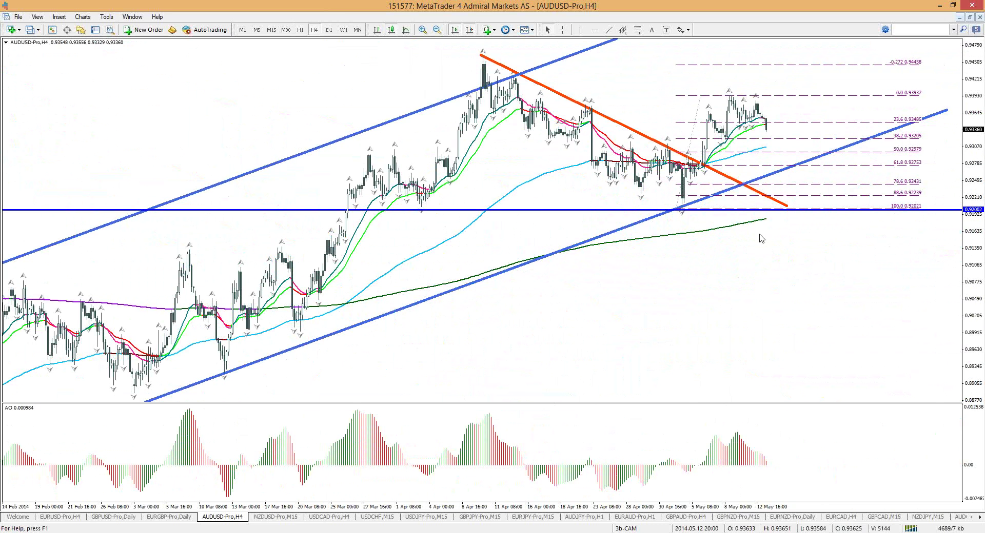
Step: Highlight the ends of AUDUSD H4's dark-green and light-blue long averages with blue strokes, and erase them
{"action": "mouse_move", "coordinate": [759, 228]}
{"action": "left_mouse_down"}
{"action": "mouse_move", "coordinate": [747, 228]}
{"action": "mouse_move", "coordinate": [763, 226]}
{"action": "left_mouse_up"}
{"action": "mouse_move", "coordinate": [744, 155]}
{"action": "left_mouse_down"}
{"action": "mouse_move", "coordinate": [764, 149]}
{"action": "mouse_move", "coordinate": [758, 159]}
{"action": "left_mouse_up"}
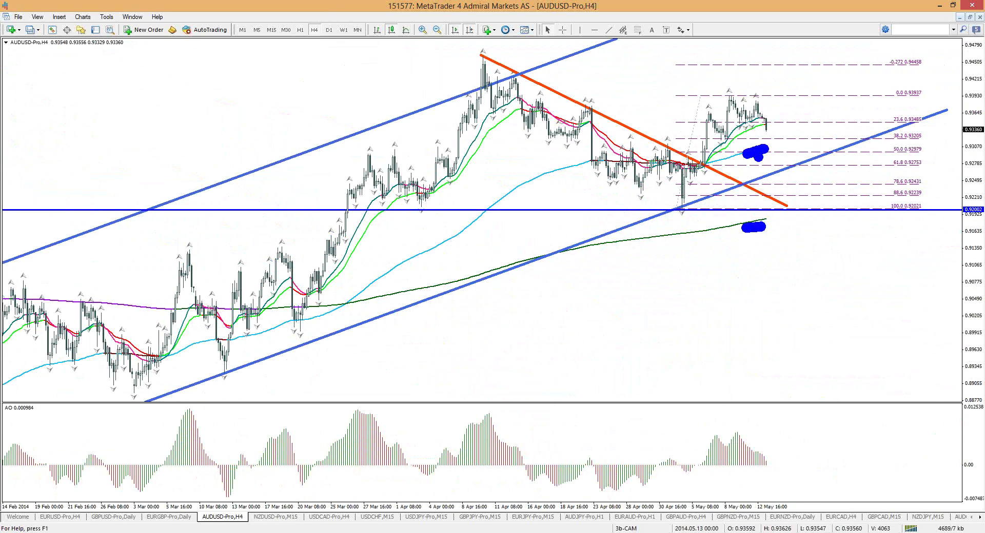
{"action": "key", "text": "ctrl+z"}
{"action": "left_click", "coordinate": [736, 165]}
{"action": "key", "text": "Escape"}
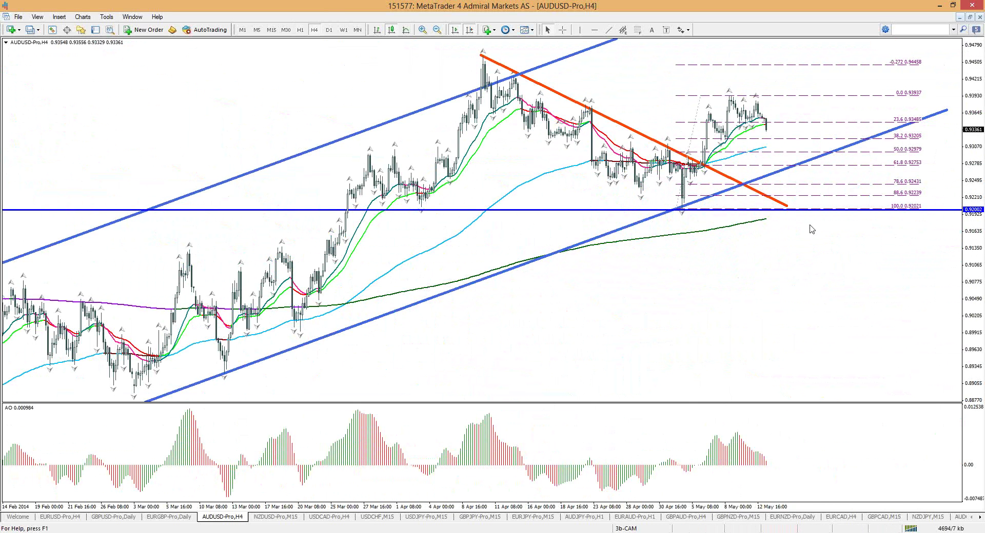
Step: Dot the light-blue average, the dark-green average and the gap between them in blue on H4, and clear the dots
{"action": "key", "text": "ctrl+2"}
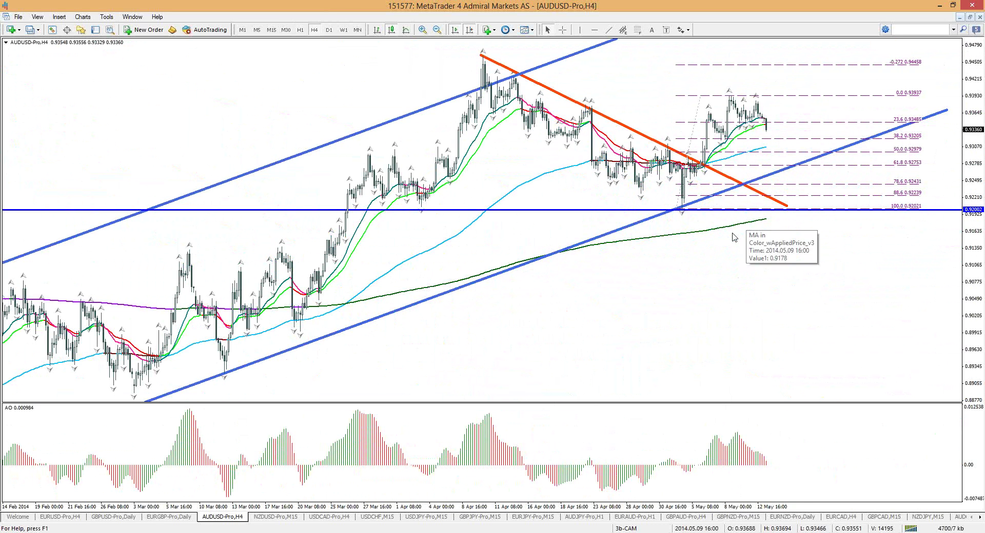
{"action": "left_click", "coordinate": [757, 149]}
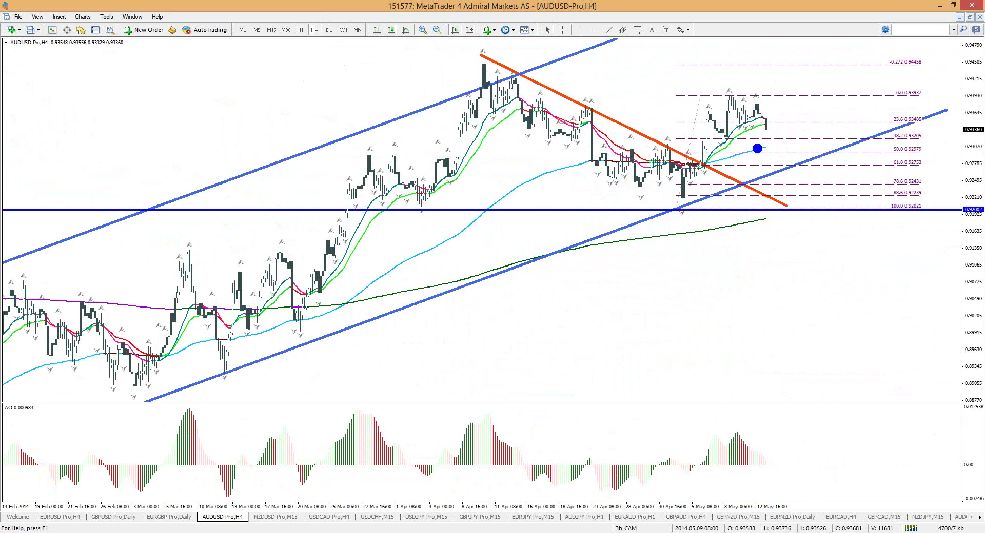
{"action": "left_click", "coordinate": [755, 219]}
{"action": "left_click", "coordinate": [763, 179]}
{"action": "key", "text": "Escape"}
Step: On AUDUSD H1, sketch a stepped blue arrow down past the 50.0 retracement, underline the dark-green average, and erase both sketches
{"action": "left_click", "coordinate": [300, 29]}
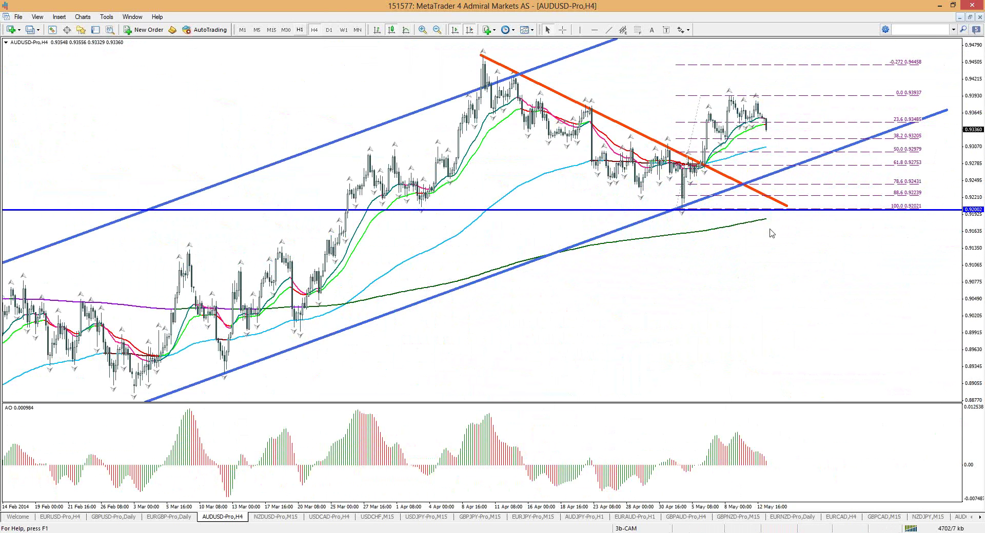
{"action": "mouse_move", "coordinate": [668, 77]}
{"action": "left_mouse_down"}
{"action": "mouse_move", "coordinate": [762, 215]}
{"action": "mouse_move", "coordinate": [788, 205]}
{"action": "left_mouse_up"}
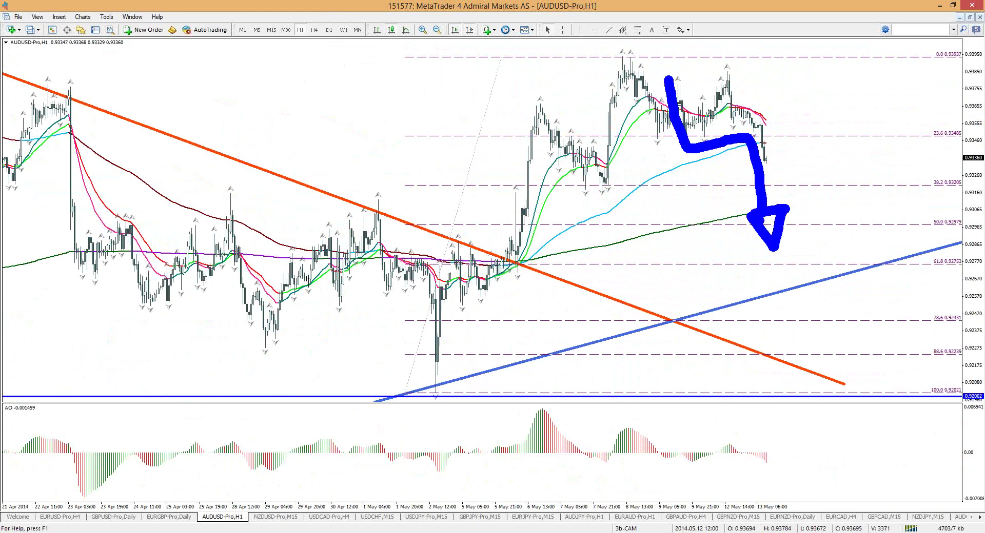
{"action": "key", "text": "Escape"}
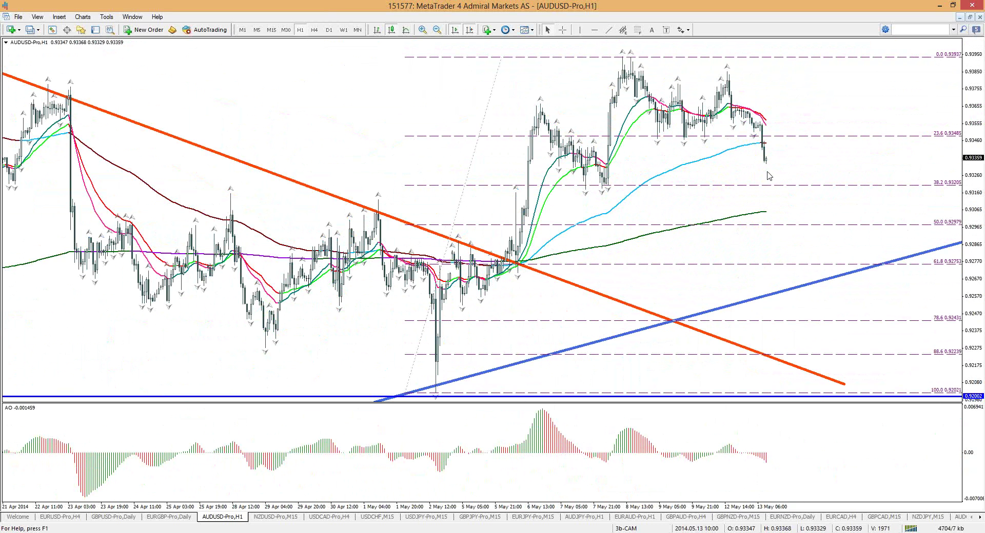
{"action": "left_click_drag", "start_coordinate": [731, 220], "coordinate": [796, 218]}
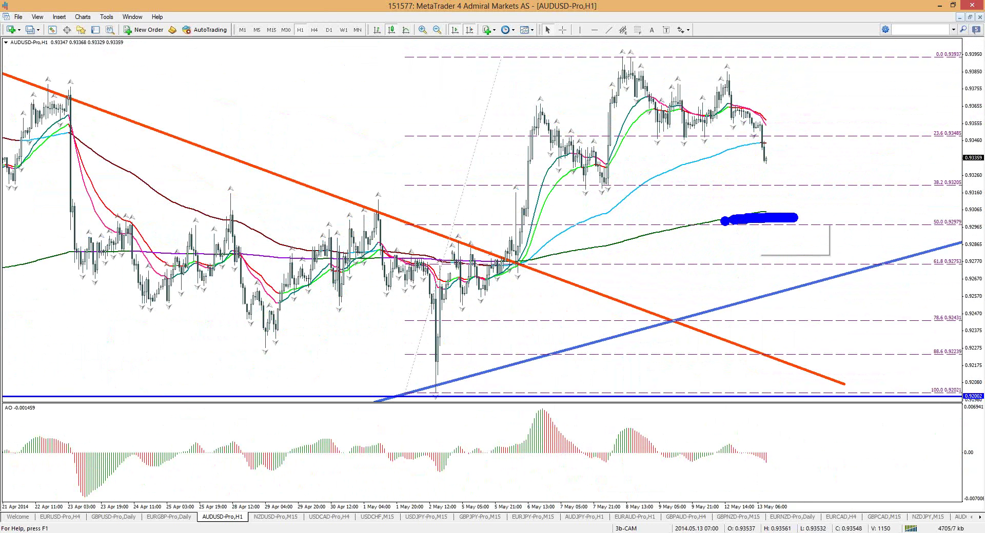
{"action": "key", "text": "Escape"}
Step: Switch back to AUDUSD H4, trace the lower blue channel line where it crosses the orange trendline, and erase the stroke
{"action": "left_click", "coordinate": [315, 29]}
{"action": "left_click_drag", "start_coordinate": [787, 171], "coordinate": [713, 197]}
{"action": "left_click", "coordinate": [793, 167]}
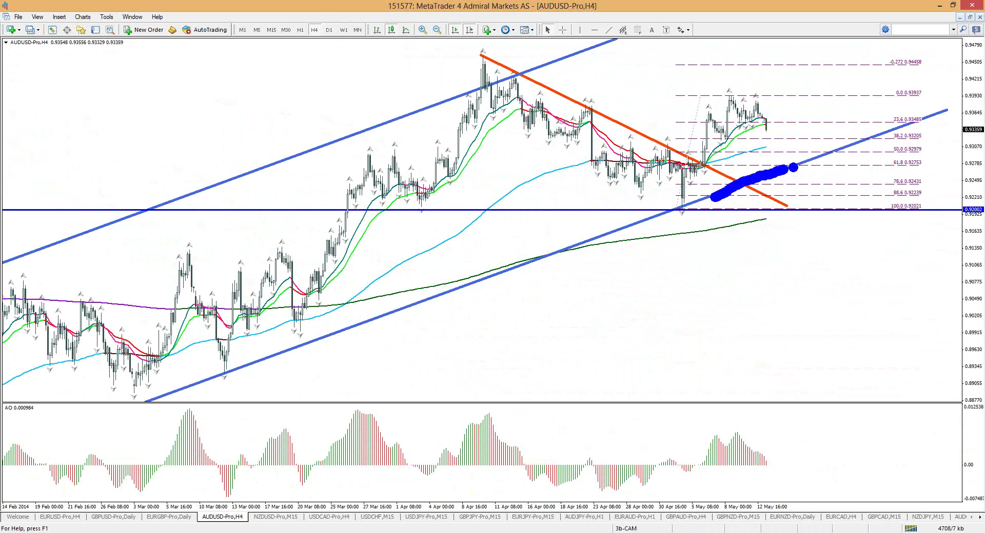
{"action": "key", "text": "Escape"}
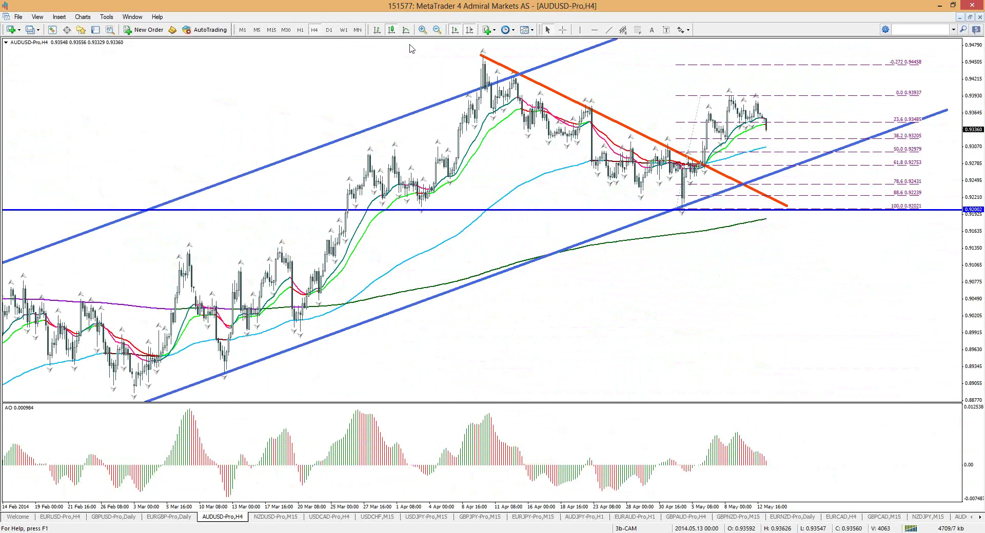
Step: Switch AUDUSD to the daily chart, zoom in on March to May 2014, and mark the area around the rising averages in blue
{"action": "left_click", "coordinate": [329, 29]}
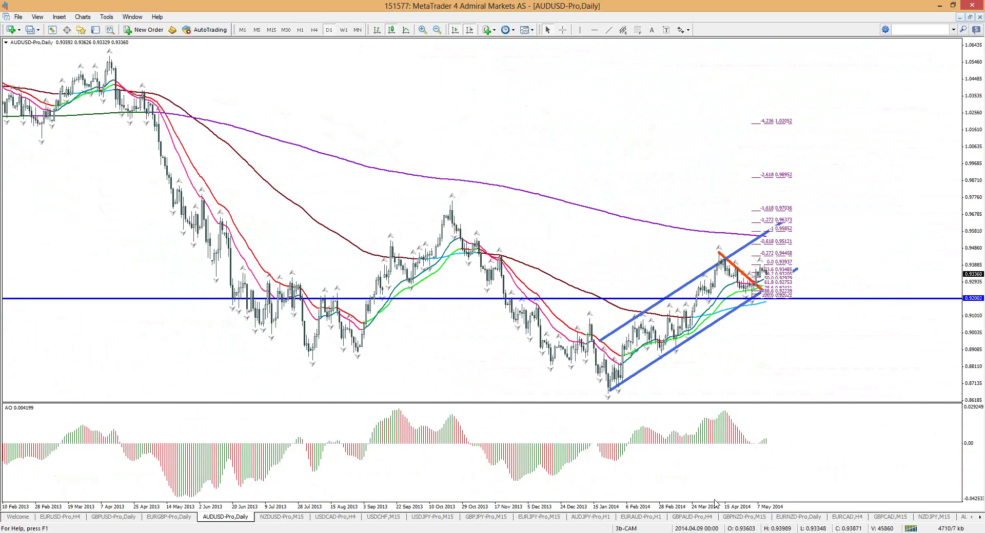
{"action": "key", "text": "plus"}
{"action": "key", "text": "plus"}
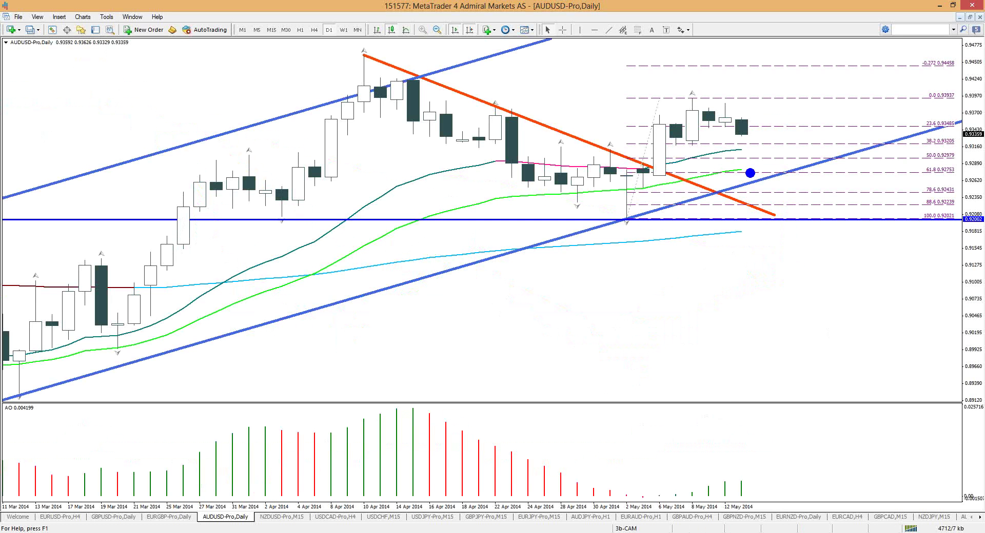
{"action": "left_click", "coordinate": [708, 175]}
{"action": "left_click", "coordinate": [715, 239]}
{"action": "left_click", "coordinate": [716, 150]}
{"action": "left_click", "coordinate": [716, 198]}
Step: Trace the decline from the April high in blue, replace it with a flat base, May rise and drop to 61.8, and clear it
{"action": "mouse_move", "coordinate": [359, 62]}
{"action": "left_mouse_down"}
{"action": "mouse_move", "coordinate": [361, 102]}
{"action": "mouse_move", "coordinate": [464, 128]}
{"action": "mouse_move", "coordinate": [518, 161]}
{"action": "mouse_move", "coordinate": [597, 173]}
{"action": "mouse_move", "coordinate": [644, 226]}
{"action": "left_mouse_up"}
{"action": "key", "text": "e"}
{"action": "mouse_move", "coordinate": [575, 194]}
{"action": "left_mouse_down"}
{"action": "mouse_move", "coordinate": [647, 196]}
{"action": "mouse_move", "coordinate": [629, 186]}
{"action": "mouse_move", "coordinate": [685, 100]}
{"action": "mouse_move", "coordinate": [721, 105]}
{"action": "mouse_move", "coordinate": [746, 176]}
{"action": "left_mouse_up"}
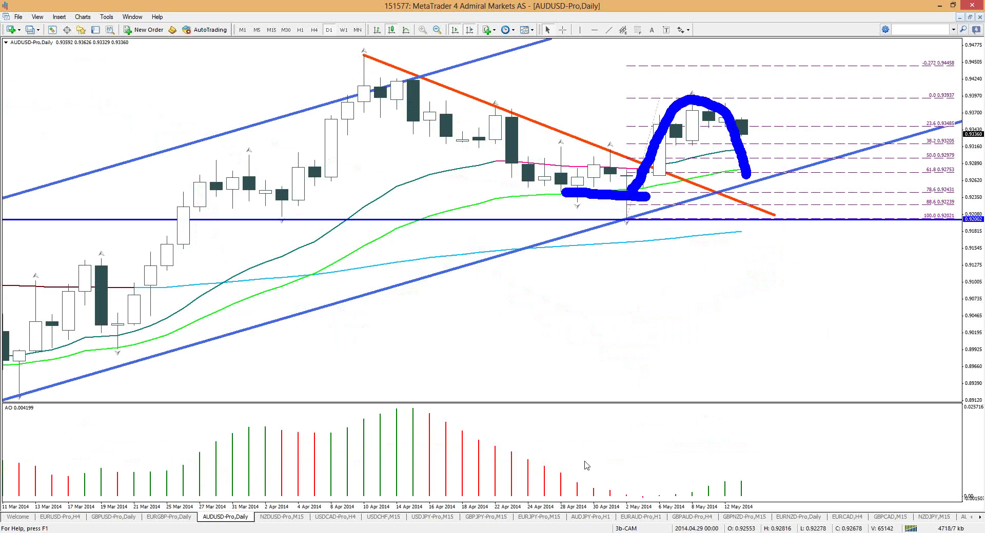
{"action": "key", "text": "Escape"}
Step: Zoom the daily chart out to January 2014, trace the orange downtrend line, April decline and May rebound in blue, and erase them
{"action": "key", "text": "minus"}
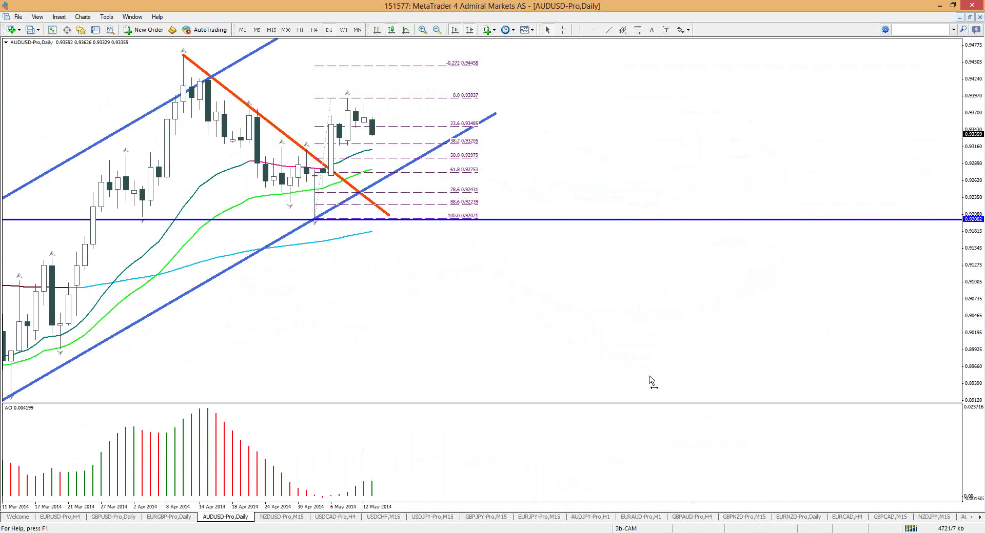
{"action": "key", "text": "minus"}
{"action": "key", "text": "Right"}
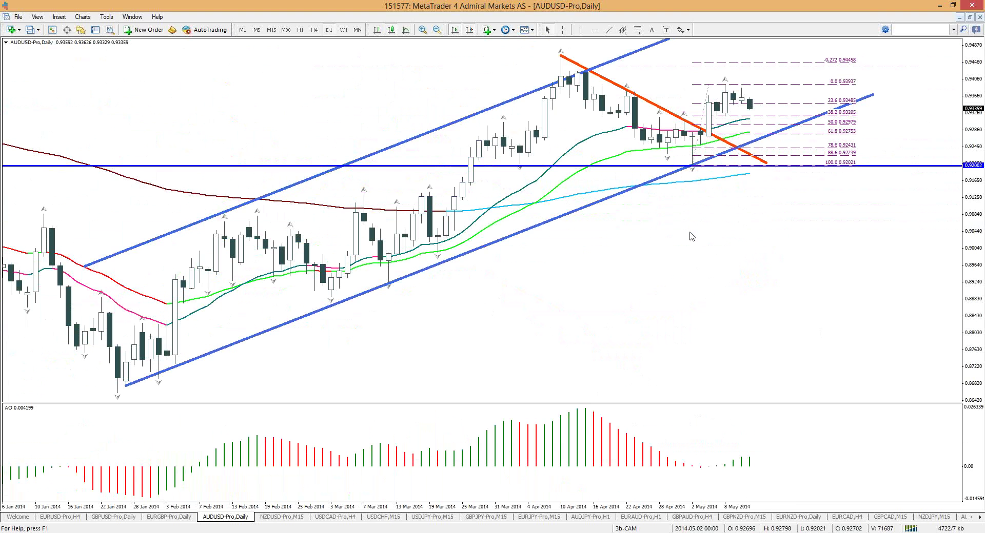
{"action": "mouse_move", "coordinate": [565, 59]}
{"action": "left_mouse_down"}
{"action": "mouse_move", "coordinate": [658, 140]}
{"action": "mouse_move", "coordinate": [717, 90]}
{"action": "mouse_move", "coordinate": [779, 183]}
{"action": "left_mouse_up"}
{"action": "mouse_move", "coordinate": [577, 66]}
{"action": "left_mouse_down"}
{"action": "mouse_move", "coordinate": [687, 154]}
{"action": "mouse_move", "coordinate": [729, 89]}
{"action": "left_mouse_up"}
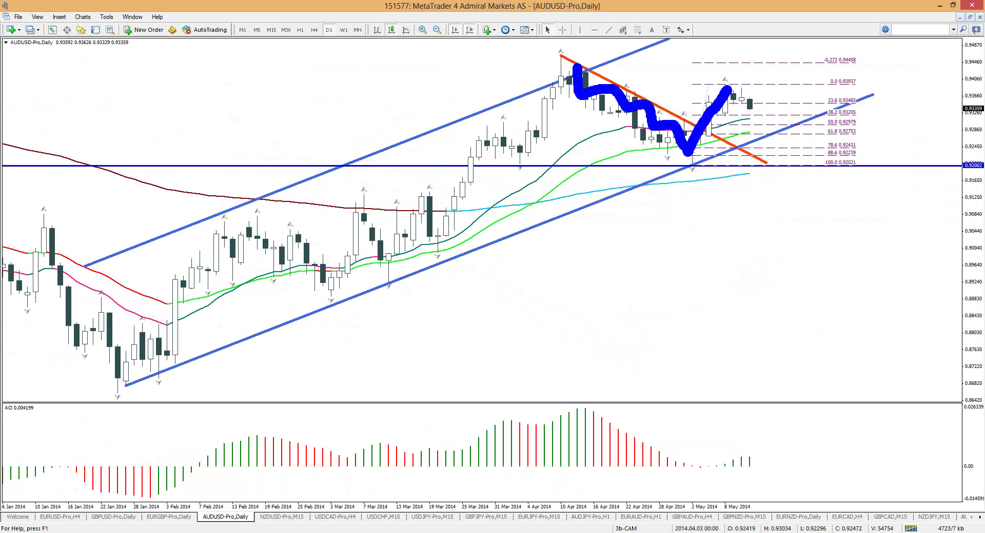
{"action": "mouse_move", "coordinate": [729, 90]}
{"action": "left_mouse_down"}
{"action": "mouse_move", "coordinate": [751, 92]}
{"action": "mouse_move", "coordinate": [786, 59]}
{"action": "left_mouse_up"}
{"action": "key", "text": "Escape"}
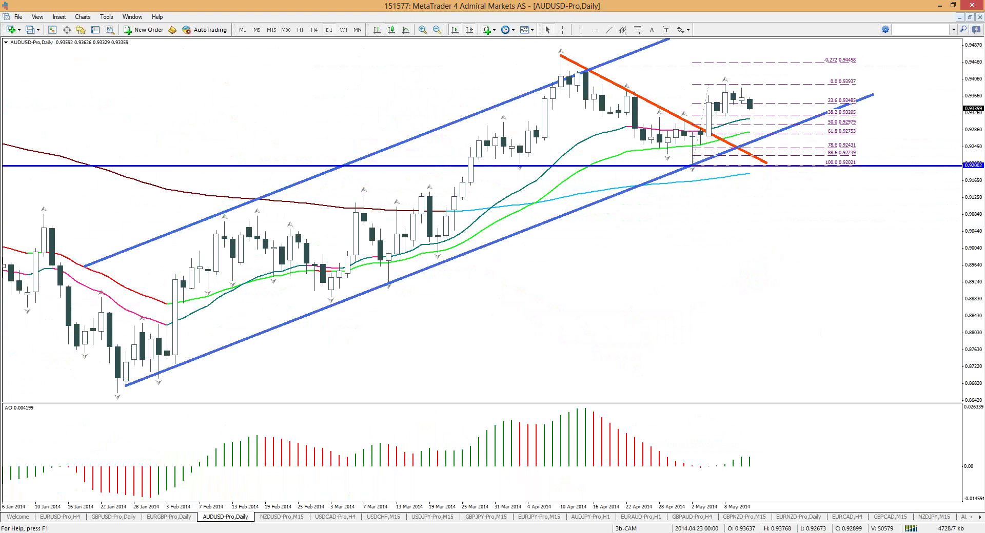
Step: Sketch blue marks across the late-April and May daily price area, and erase them
{"action": "left_click", "coordinate": [642, 109]}
{"action": "mouse_move", "coordinate": [679, 107]}
{"action": "left_mouse_down"}
{"action": "mouse_move", "coordinate": [817, 76]}
{"action": "mouse_move", "coordinate": [822, 66]}
{"action": "mouse_move", "coordinate": [830, 94]}
{"action": "left_mouse_up"}
{"action": "key", "text": "Escape"}
Step: Trace AUDUSD's February-to-April rise in blue, erase it, highlight the 0.92002 support at the May low, and erase that too
{"action": "mouse_move", "coordinate": [269, 227]}
{"action": "left_mouse_down"}
{"action": "mouse_move", "coordinate": [306, 250]}
{"action": "mouse_move", "coordinate": [332, 294]}
{"action": "mouse_move", "coordinate": [354, 228]}
{"action": "mouse_move", "coordinate": [368, 220]}
{"action": "mouse_move", "coordinate": [391, 279]}
{"action": "mouse_move", "coordinate": [508, 114]}
{"action": "mouse_move", "coordinate": [499, 139]}
{"action": "left_mouse_up"}
{"action": "key", "text": "e"}
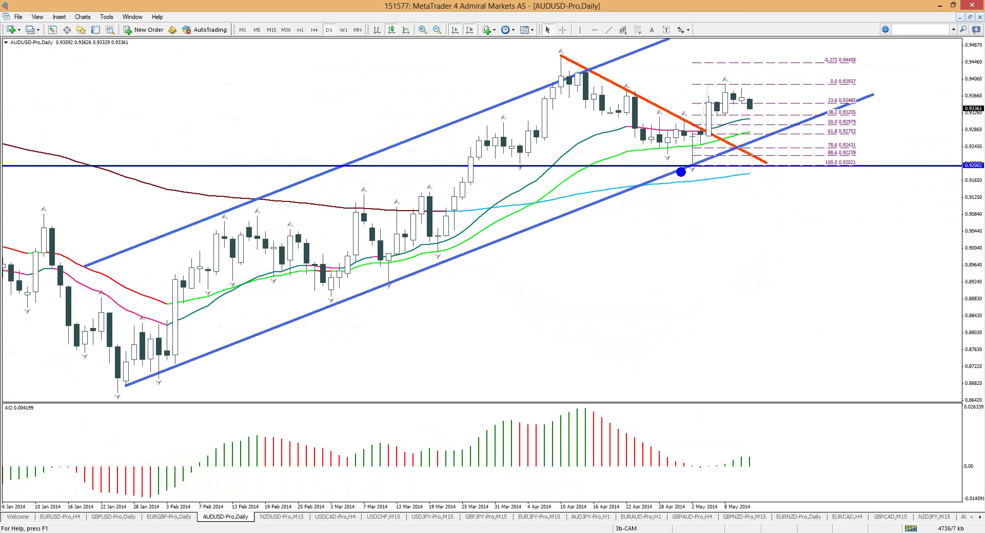
{"action": "mouse_move", "coordinate": [686, 169]}
{"action": "left_mouse_down"}
{"action": "mouse_move", "coordinate": [728, 168]}
{"action": "mouse_move", "coordinate": [682, 171]}
{"action": "mouse_move", "coordinate": [717, 162]}
{"action": "left_mouse_up"}
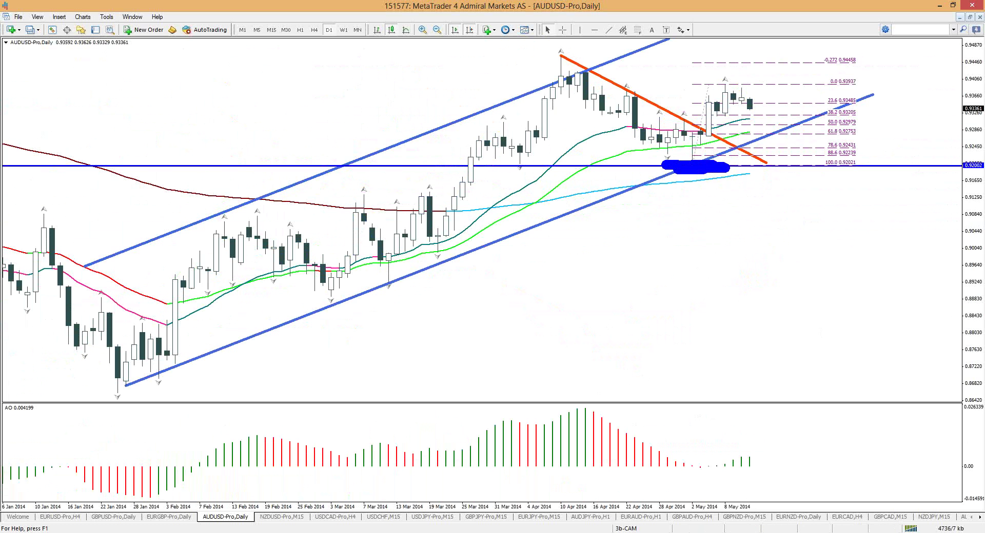
{"action": "key", "text": "Escape"}
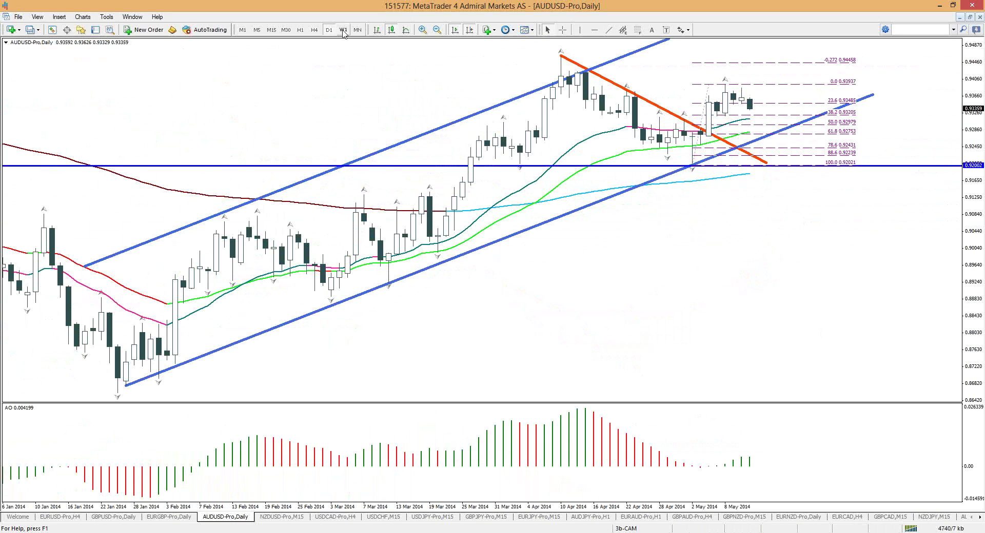
Step: Step AUDUSD through the weekly and H4 charts to M15, and zoom out to show prices since 7 May 2014
{"action": "left_click", "coordinate": [343, 30]}
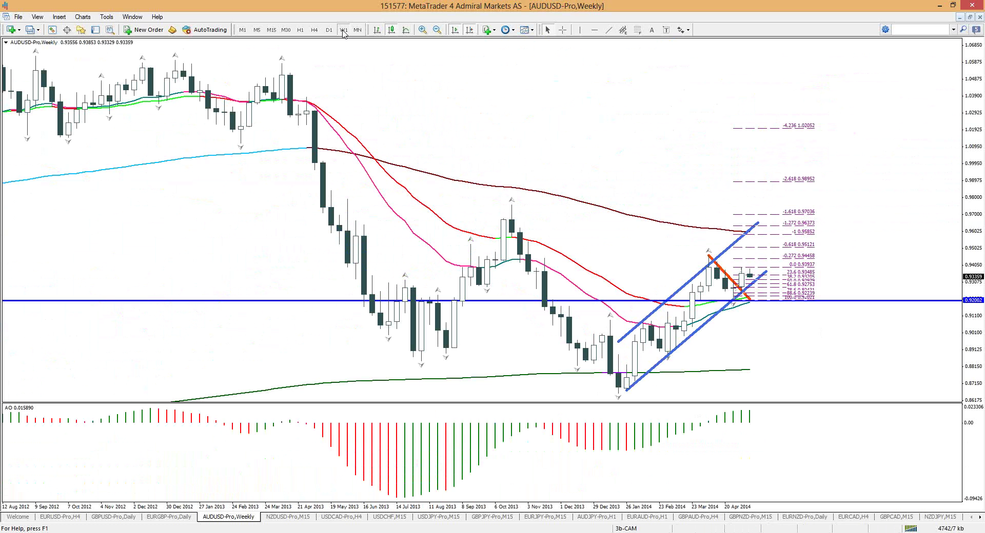
{"action": "left_click", "coordinate": [315, 30]}
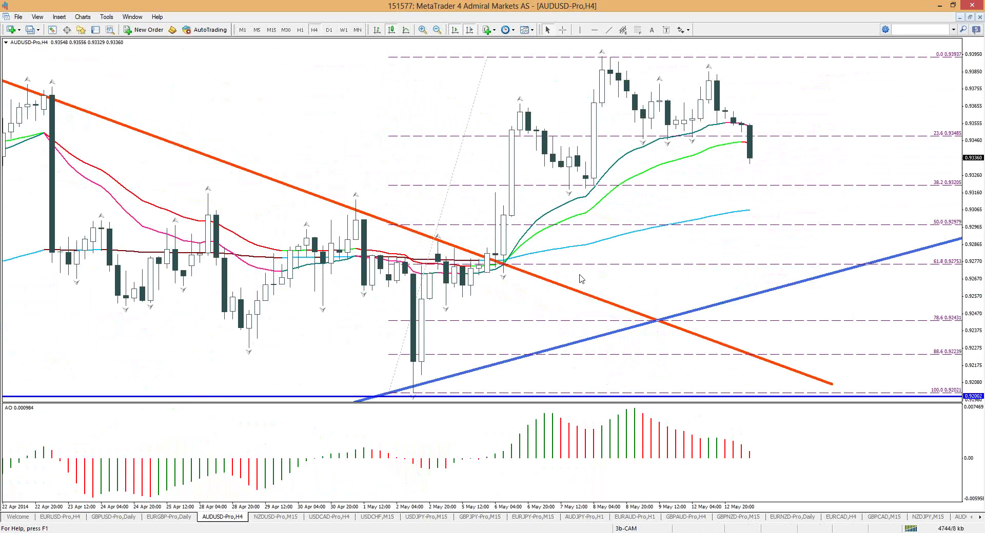
{"action": "type", "text": "M15"}
{"action": "key", "text": "Return"}
{"action": "key", "text": "minus"}
{"action": "key", "text": "minus"}
{"action": "key", "text": "minus"}
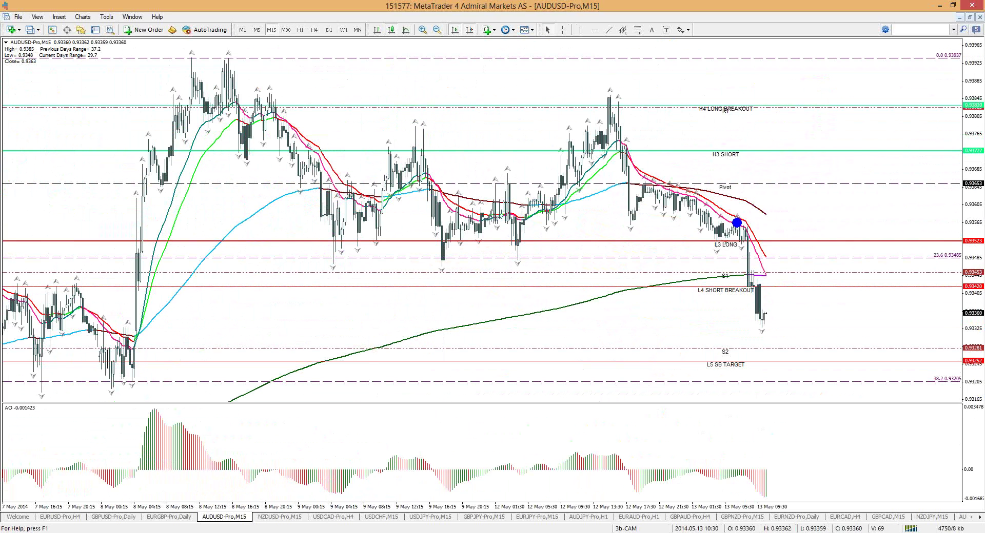
Step: Trace the falling short and dark-red averages and the flattening long average on AUDUSD M15 in blue, and erase the strokes
{"action": "mouse_move", "coordinate": [680, 191]}
{"action": "left_mouse_down"}
{"action": "mouse_move", "coordinate": [731, 211]}
{"action": "mouse_move", "coordinate": [771, 275]}
{"action": "left_mouse_up"}
{"action": "mouse_move", "coordinate": [711, 194]}
{"action": "left_mouse_down"}
{"action": "mouse_move", "coordinate": [759, 211]}
{"action": "mouse_move", "coordinate": [781, 234]}
{"action": "left_mouse_up"}
{"action": "mouse_move", "coordinate": [727, 277]}
{"action": "left_mouse_down"}
{"action": "mouse_move", "coordinate": [780, 285]}
{"action": "mouse_move", "coordinate": [774, 290]}
{"action": "left_mouse_up"}
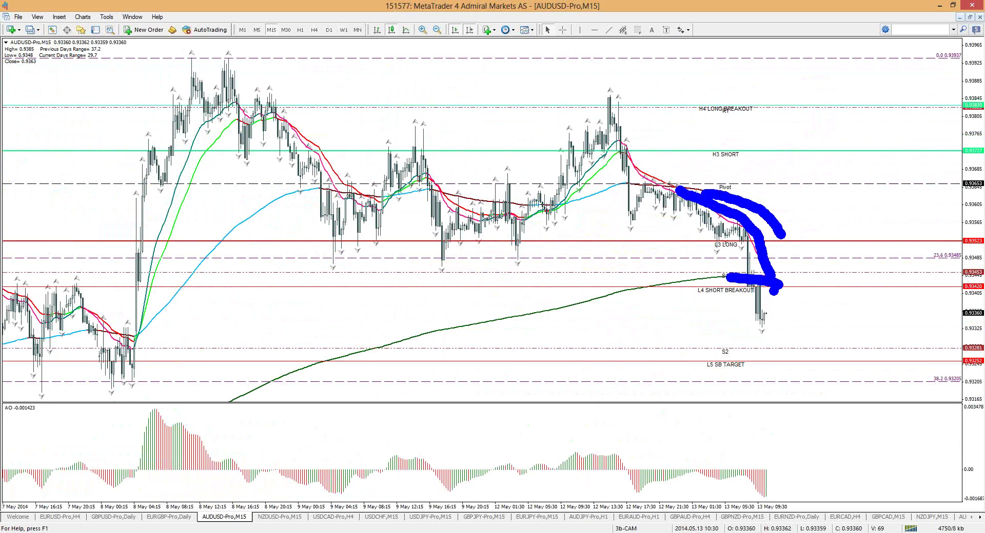
{"action": "key", "text": "Escape"}
Step: Sketch a blue path from AUDUSD's latest M15 price down toward S2, clear it, and change the pen colour to red
{"action": "mouse_move", "coordinate": [578, 170]}
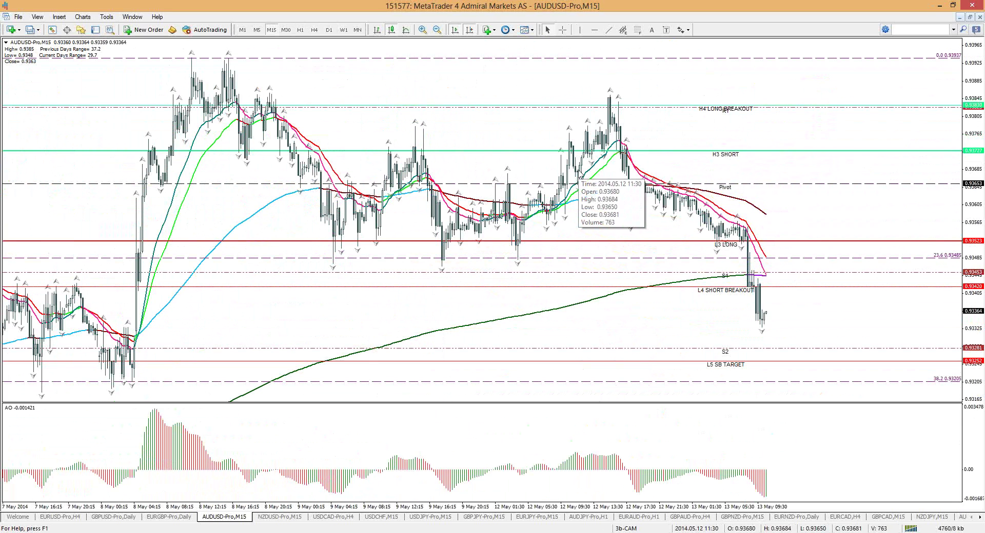
{"action": "left_click", "coordinate": [765, 313]}
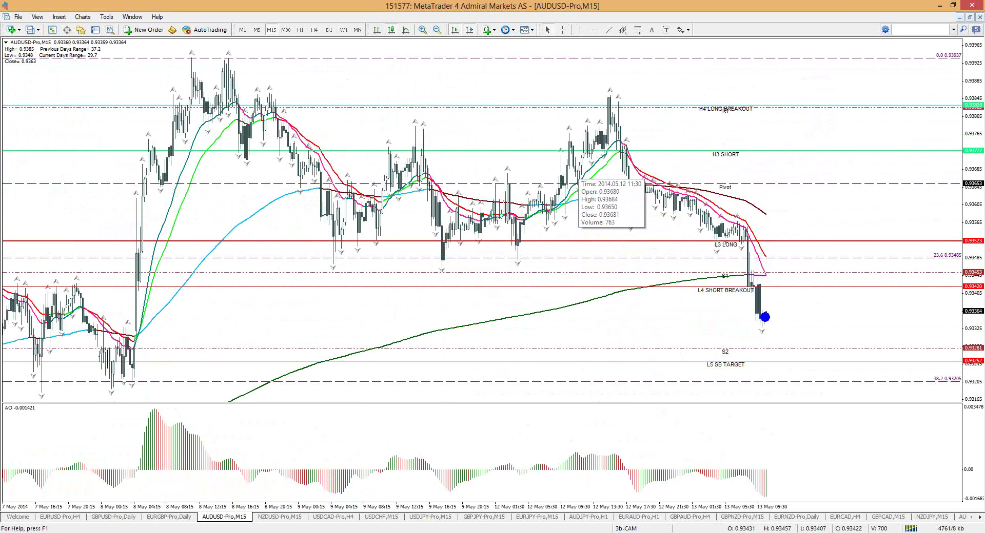
{"action": "mouse_move", "coordinate": [765, 313]}
{"action": "left_mouse_down"}
{"action": "mouse_move", "coordinate": [794, 255]}
{"action": "mouse_move", "coordinate": [814, 355]}
{"action": "mouse_move", "coordinate": [825, 354]}
{"action": "mouse_move", "coordinate": [802, 341]}
{"action": "left_mouse_up"}
{"action": "key", "text": "r"}
{"action": "key", "text": "Escape"}
{"action": "left_click", "coordinate": [584, 117]}
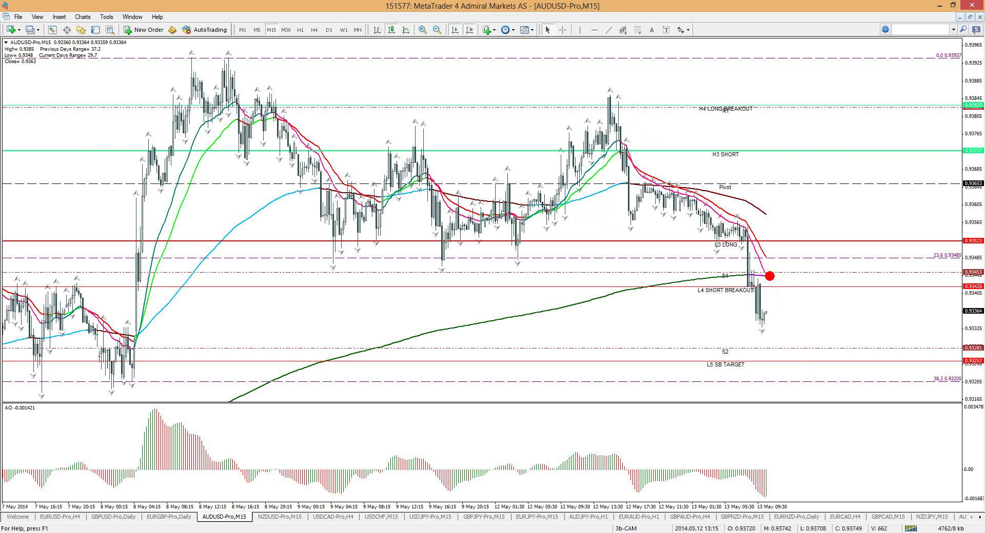
Step: Sketch a red rebound to the 23.6 retracement, clear it, and bracket the range from L3 Long to L5 SB Target in red
{"action": "mouse_move", "coordinate": [767, 306]}
{"action": "left_mouse_down"}
{"action": "mouse_move", "coordinate": [772, 283]}
{"action": "mouse_move", "coordinate": [796, 260]}
{"action": "left_mouse_up"}
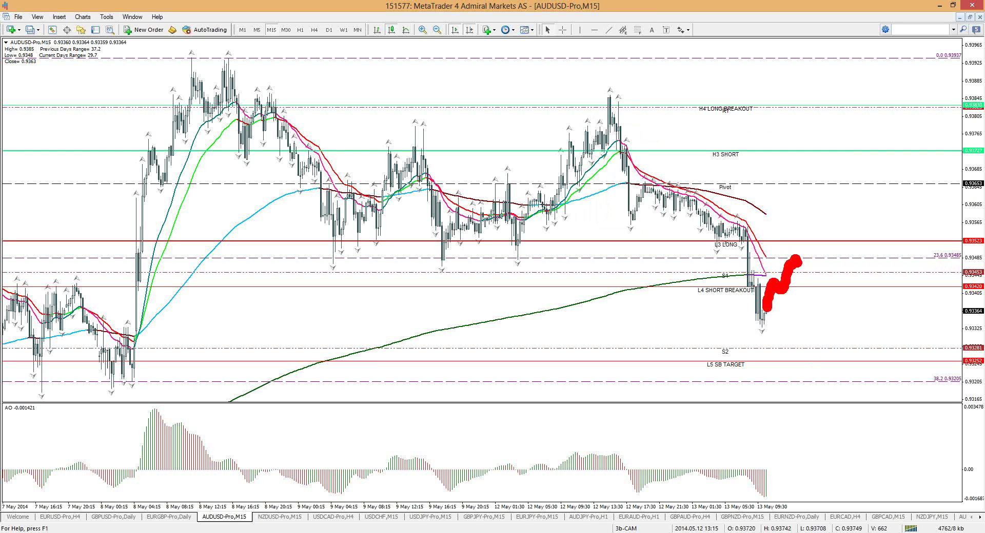
{"action": "left_click_drag", "start_coordinate": [468, 243], "coordinate": [804, 253]}
{"action": "mouse_move", "coordinate": [472, 241]}
{"action": "left_mouse_down"}
{"action": "mouse_move", "coordinate": [297, 237]}
{"action": "mouse_move", "coordinate": [579, 251]}
{"action": "mouse_move", "coordinate": [860, 246]}
{"action": "mouse_move", "coordinate": [824, 249]}
{"action": "mouse_move", "coordinate": [836, 356]}
{"action": "left_mouse_up"}
{"action": "key", "text": "Escape"}
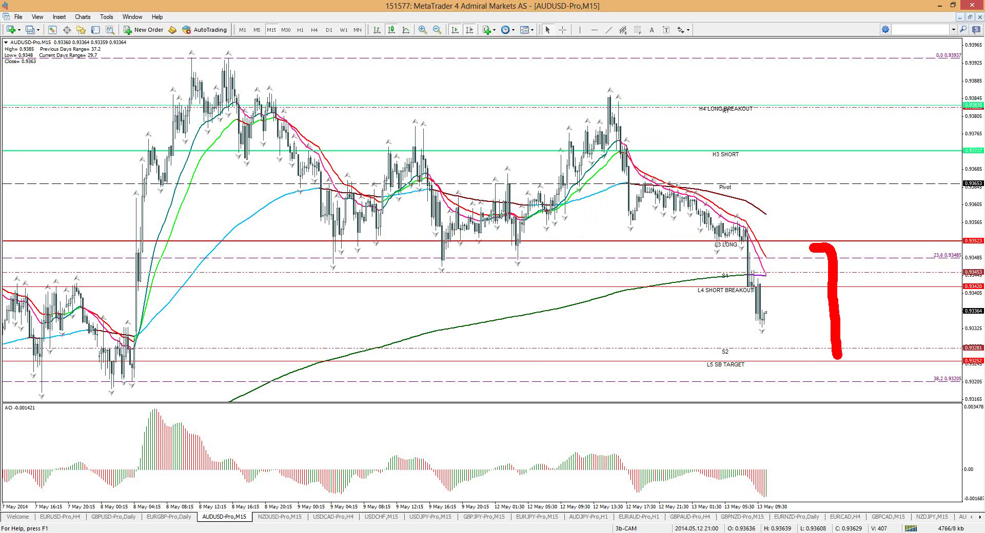
Step: Switch AUDUSD to H1, mark the dark-green long average in red and the 38.2 retracement in blue, and clear the marks
{"action": "key", "text": "Escape"}
{"action": "key", "text": "h"}
{"action": "key", "text": "1"}
{"action": "key", "text": "Return"}
{"action": "left_click_drag", "start_coordinate": [745, 219], "coordinate": [848, 220]}
{"action": "key", "text": "b"}
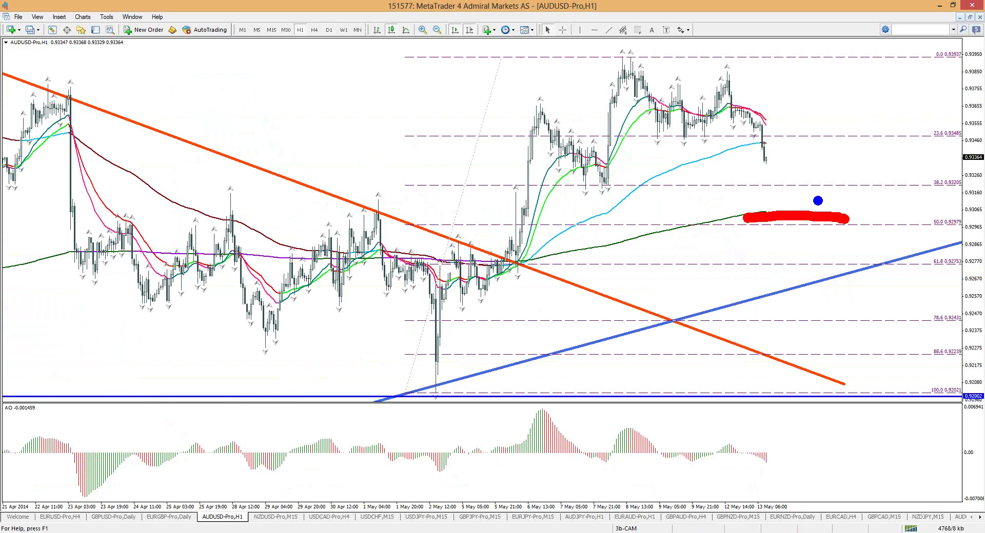
{"action": "left_click_drag", "start_coordinate": [776, 185], "coordinate": [821, 185]}
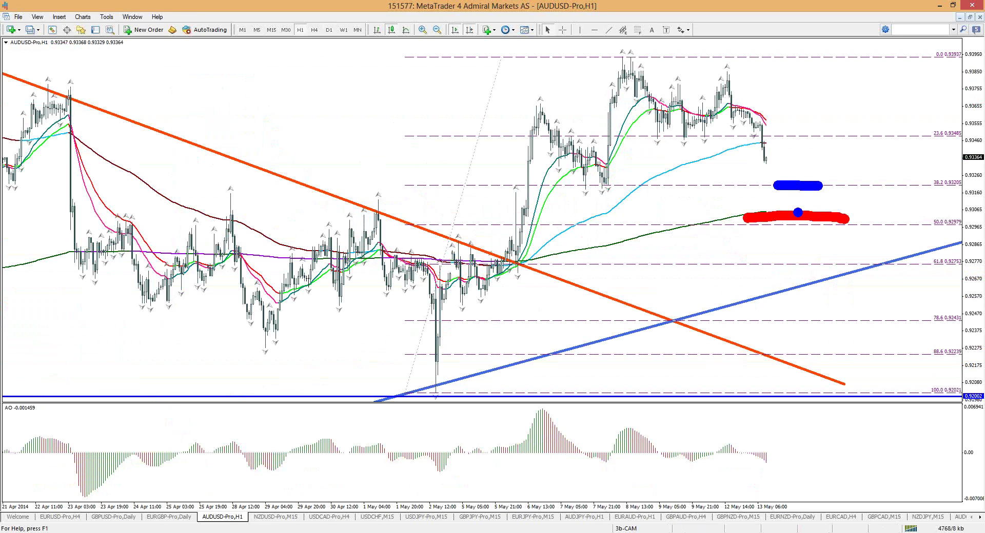
{"action": "key", "text": "Escape"}
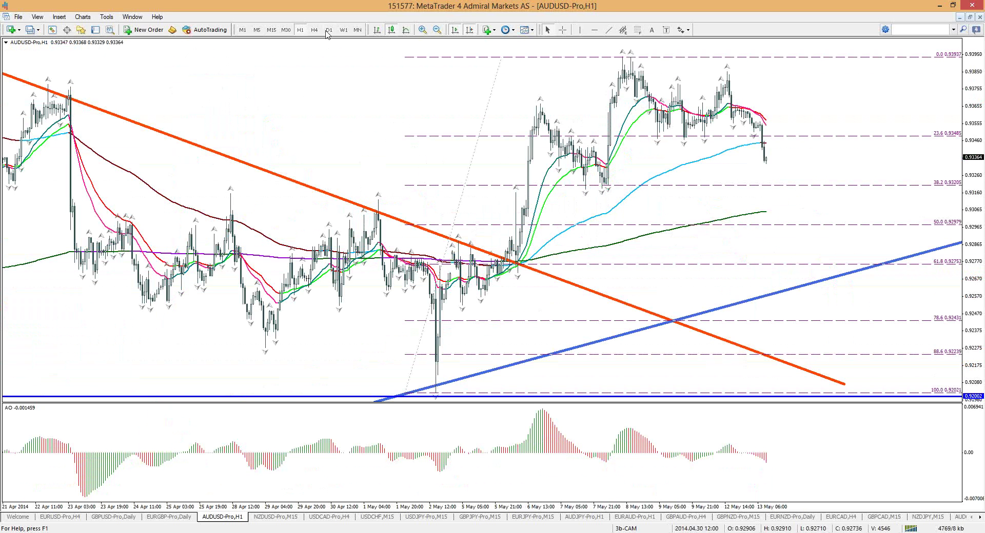
Step: Switch AUDUSD to the daily chart and zoom in on the candles from 10 March to 13 May 2014
{"action": "key", "text": "d"}
{"action": "key", "text": "1"}
{"action": "key", "text": "Return"}
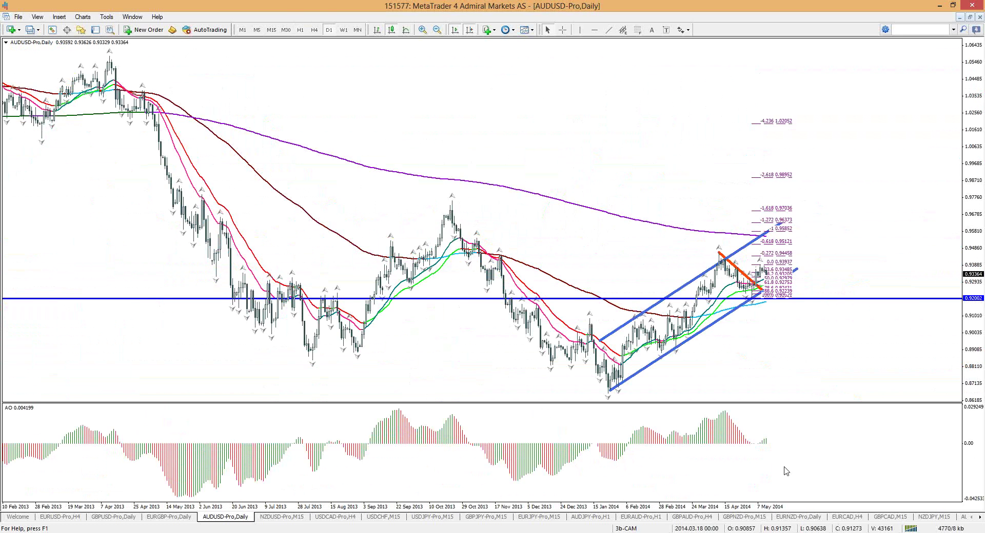
{"action": "key", "text": "plus"}
{"action": "key", "text": "plus"}
{"action": "key", "text": "plus"}
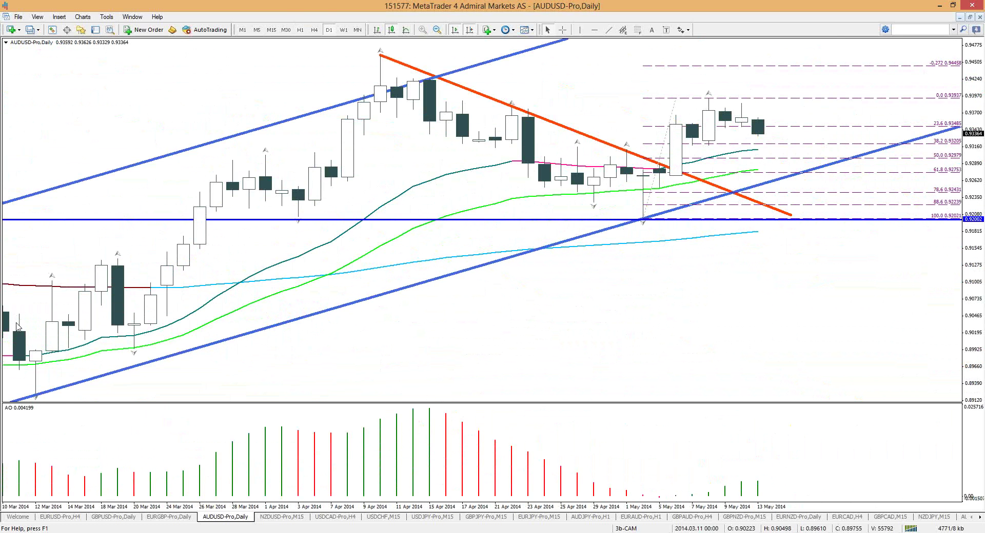
Step: Open the GBPAUD chart, set it to H1, and trace the latest rise toward the dark-red average in blue
{"action": "left_click", "coordinate": [693, 517]}
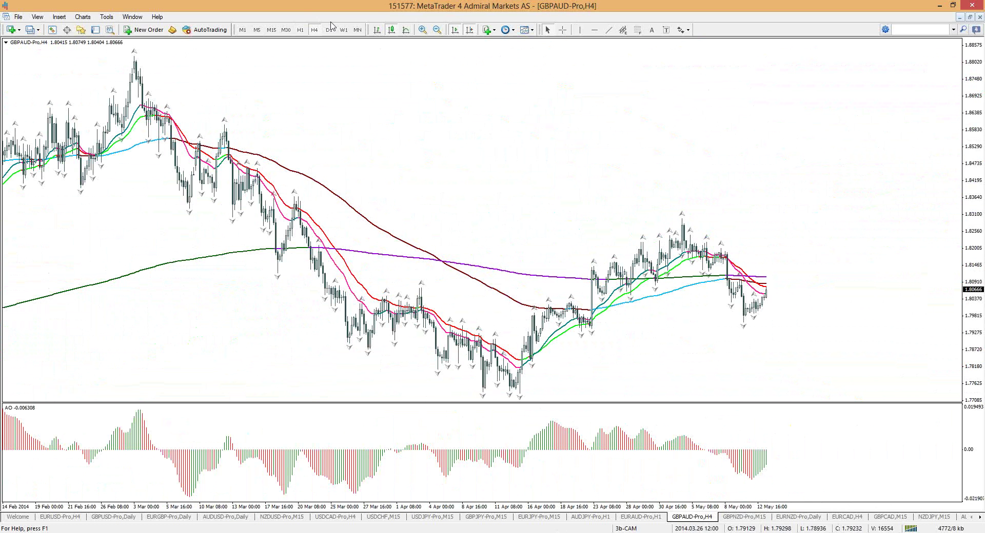
{"action": "left_click", "coordinate": [329, 30]}
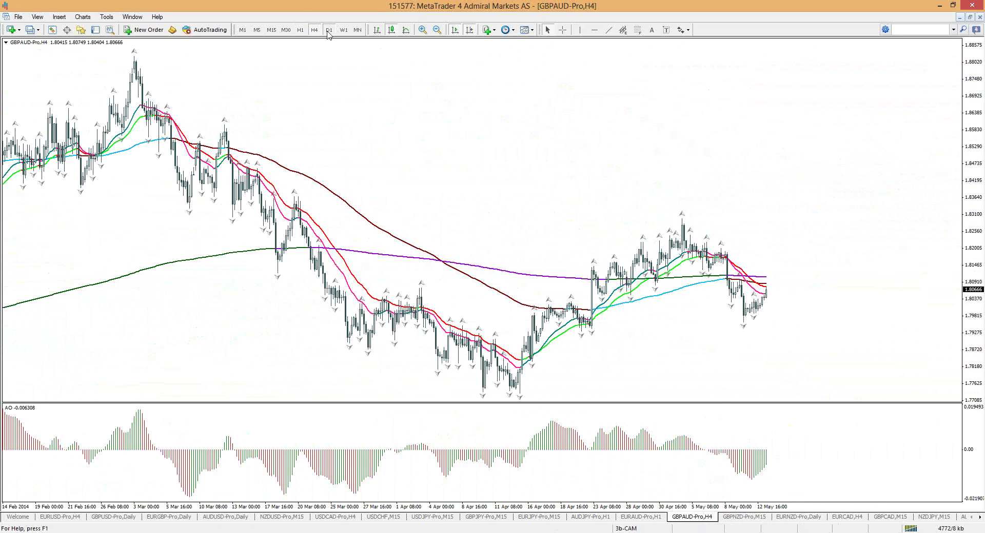
{"action": "left_click", "coordinate": [301, 30]}
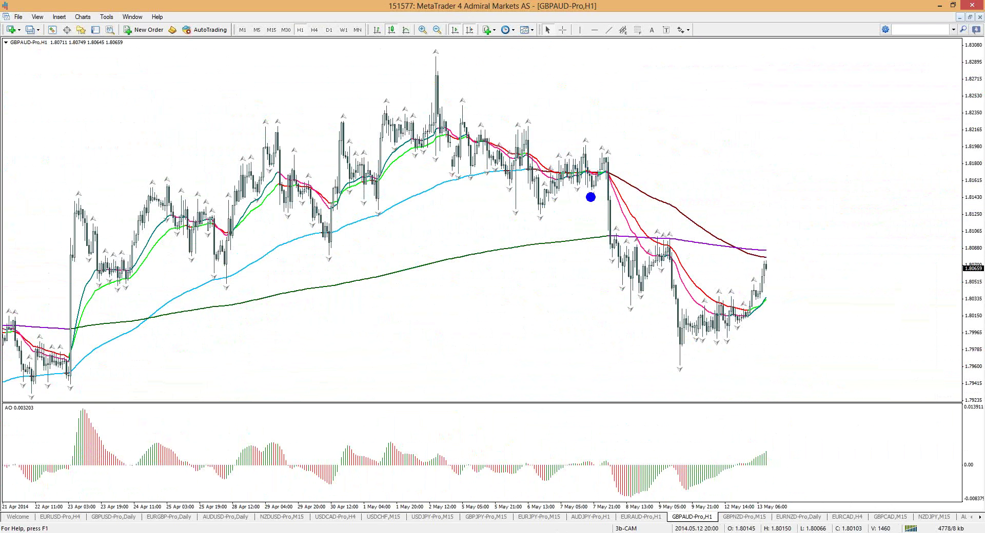
{"action": "mouse_move", "coordinate": [687, 336]}
{"action": "left_mouse_down"}
{"action": "mouse_move", "coordinate": [741, 305]}
{"action": "mouse_move", "coordinate": [771, 261]}
{"action": "mouse_move", "coordinate": [773, 272]}
{"action": "left_mouse_up"}
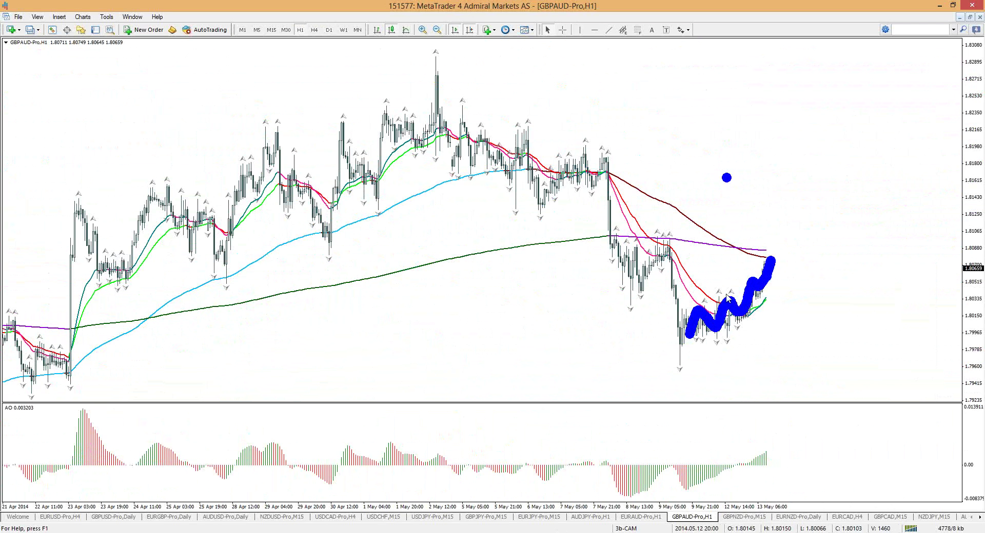
Step: Try a different template on GBPAUD H1 and replace it with the 3 bandits 3 trends ao+filter template
{"action": "right_click", "coordinate": [721, 112]}
{"action": "mouse_move", "coordinate": [770, 185]}
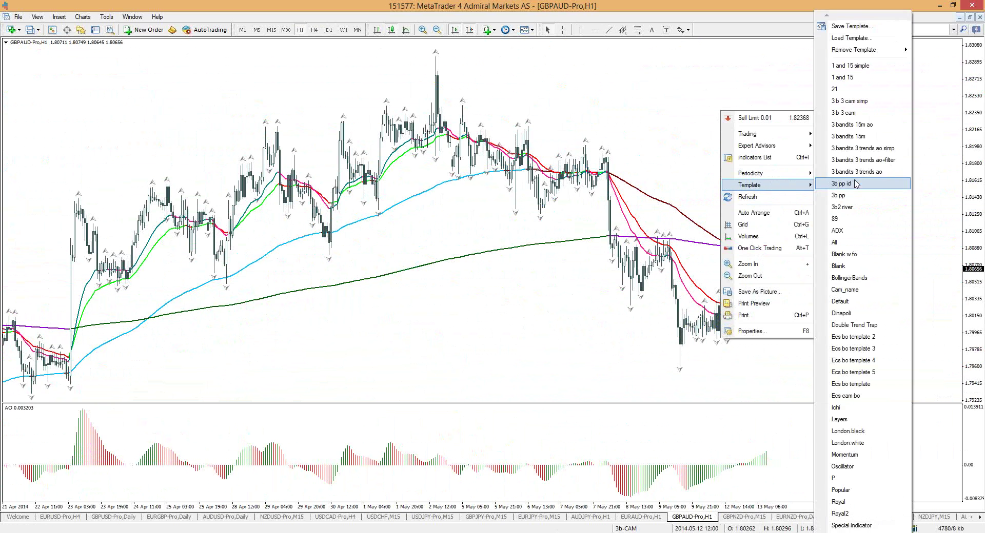
{"action": "left_click", "coordinate": [858, 160]}
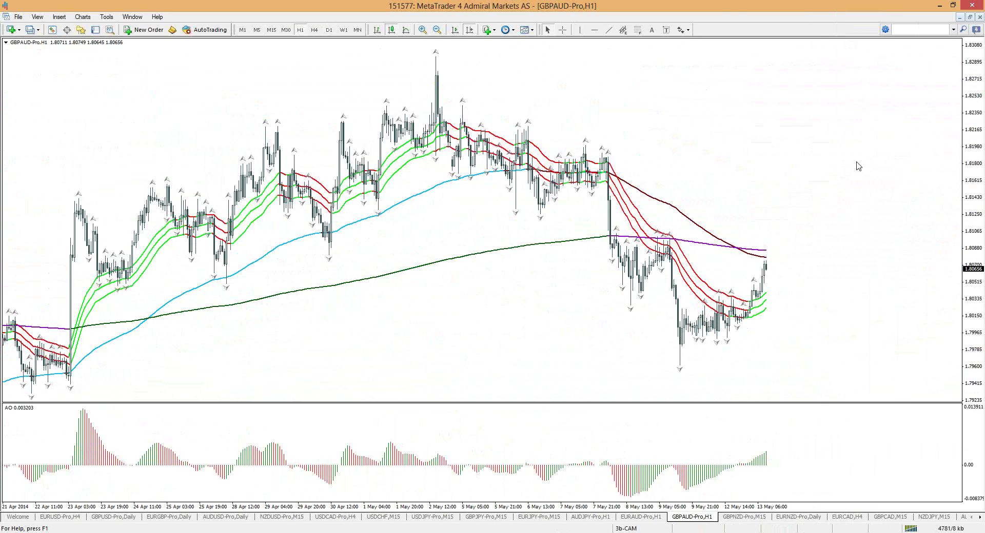
{"action": "right_click", "coordinate": [823, 154]}
{"action": "mouse_move", "coordinate": [852, 227]}
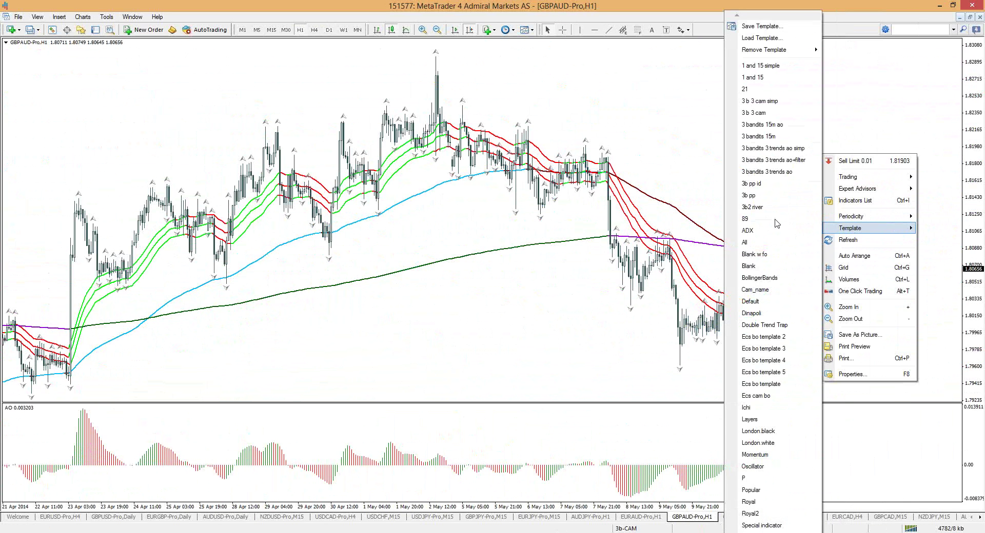
{"action": "left_click", "coordinate": [795, 161]}
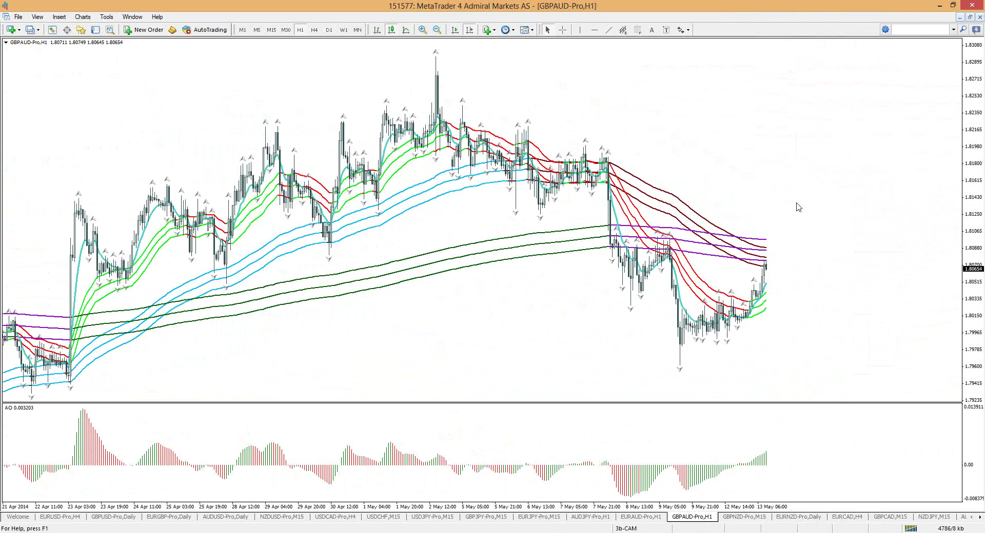
Step: Delete the turquoise filter average from GBPAUD H1, and briefly mark the dark-red and purple averages above the latest price
{"action": "right_click", "coordinate": [767, 288]}
{"action": "left_click", "coordinate": [773, 279]}
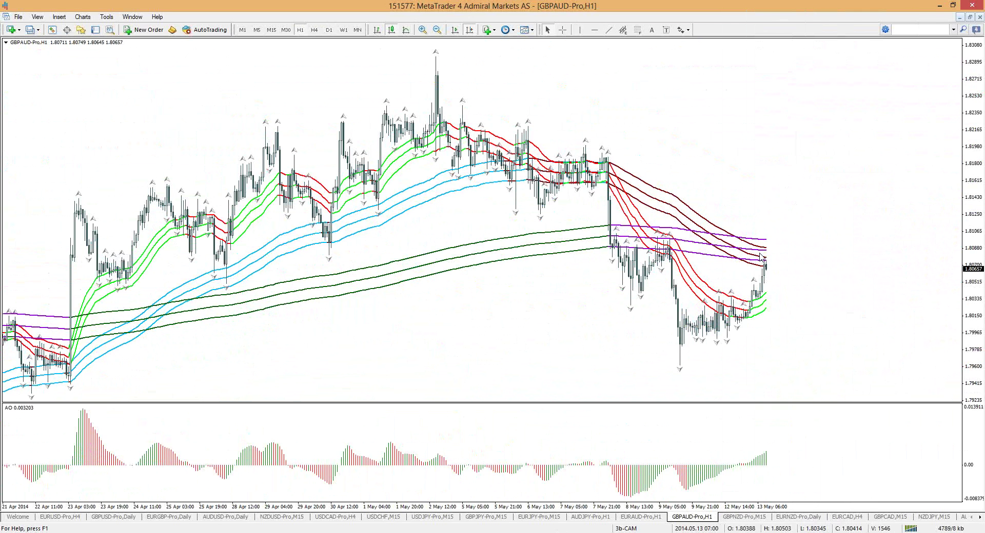
{"action": "left_click_drag", "start_coordinate": [723, 247], "coordinate": [766, 247]}
{"action": "key", "text": "Escape"}
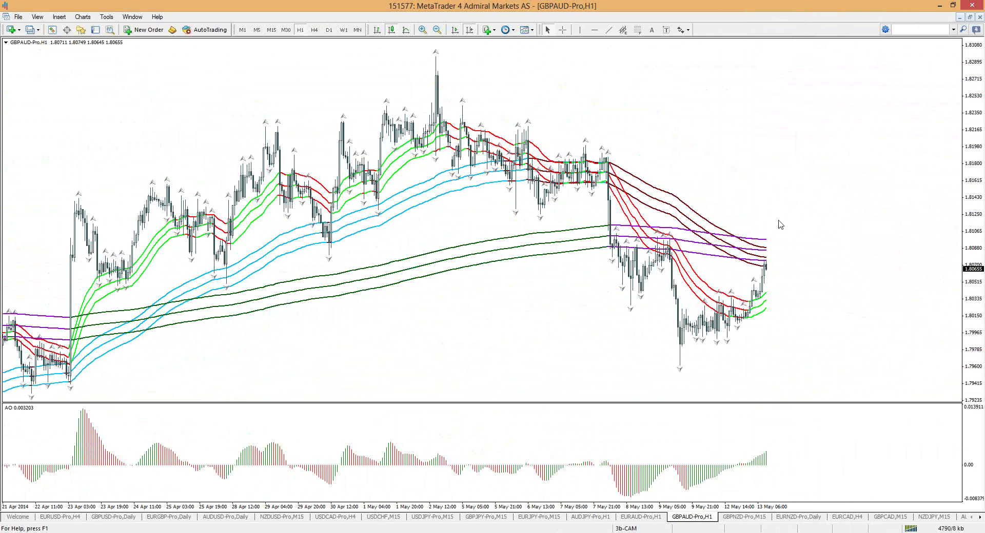
Step: Switch the GBPAUD chart to H4, mark the moving-average zone above the latest bars in blue, and clear the drawing
{"action": "left_click", "coordinate": [314, 30]}
{"action": "key", "text": "ctrl+2"}
{"action": "left_click_drag", "start_coordinate": [786, 276], "coordinate": [703, 274]}
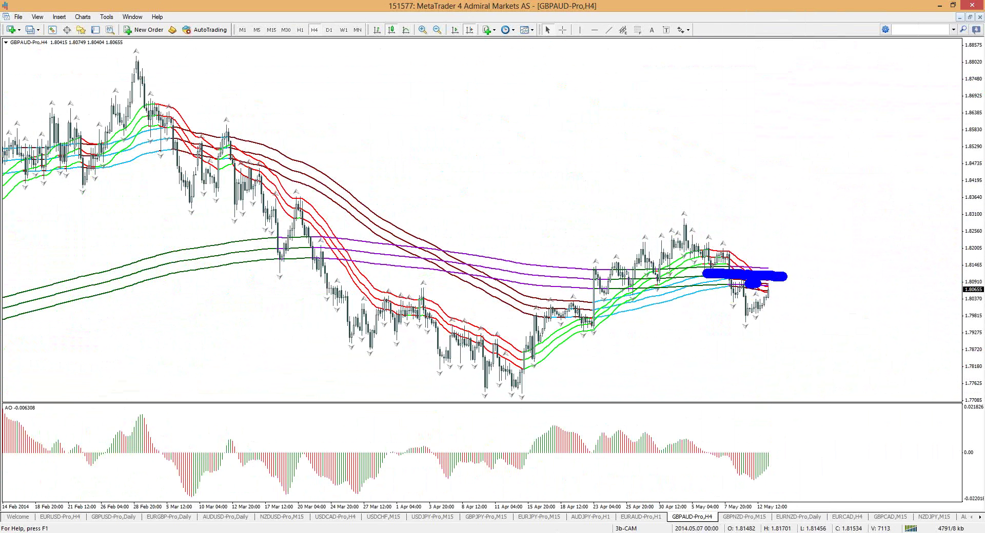
{"action": "key", "text": "Escape"}
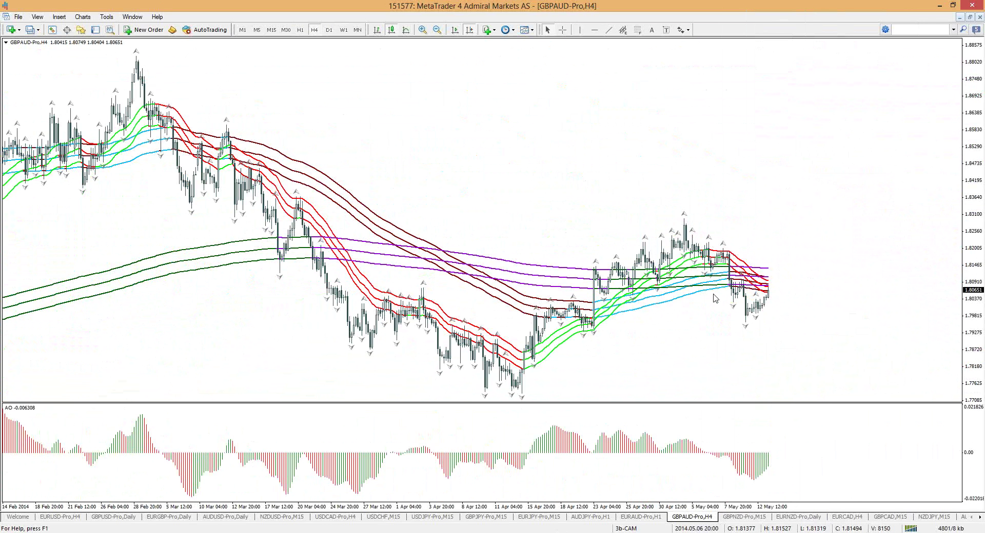
{"action": "mouse_move", "coordinate": [751, 282]}
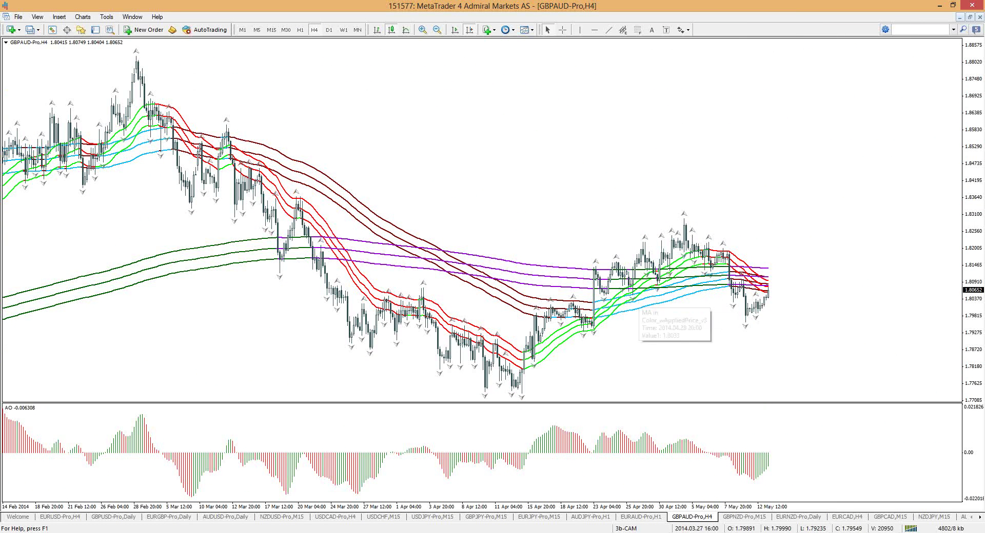
Step: Show the EURAUD chart on H4 and apply the template with the triple moving-average bands
{"action": "key", "text": "ctrl+Tab"}
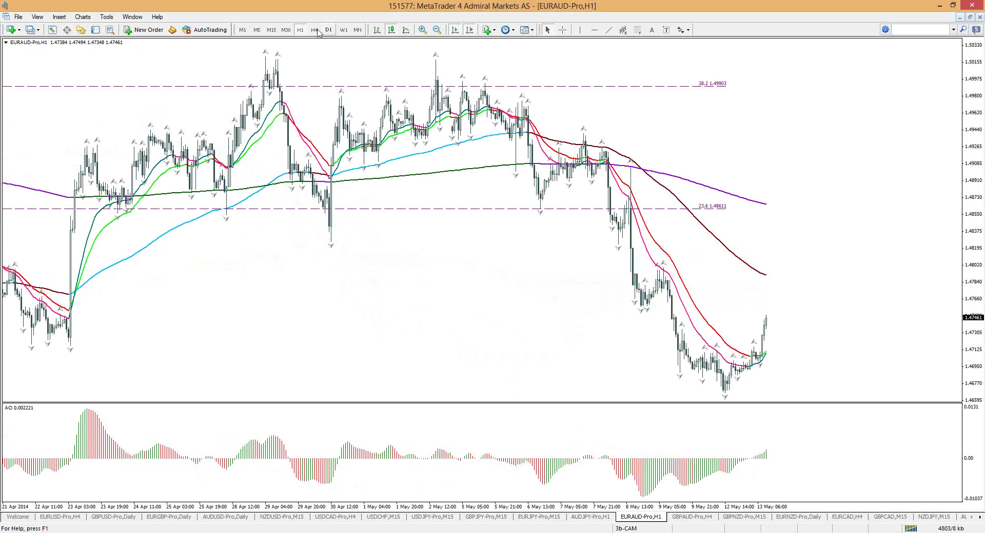
{"action": "left_click", "coordinate": [315, 30]}
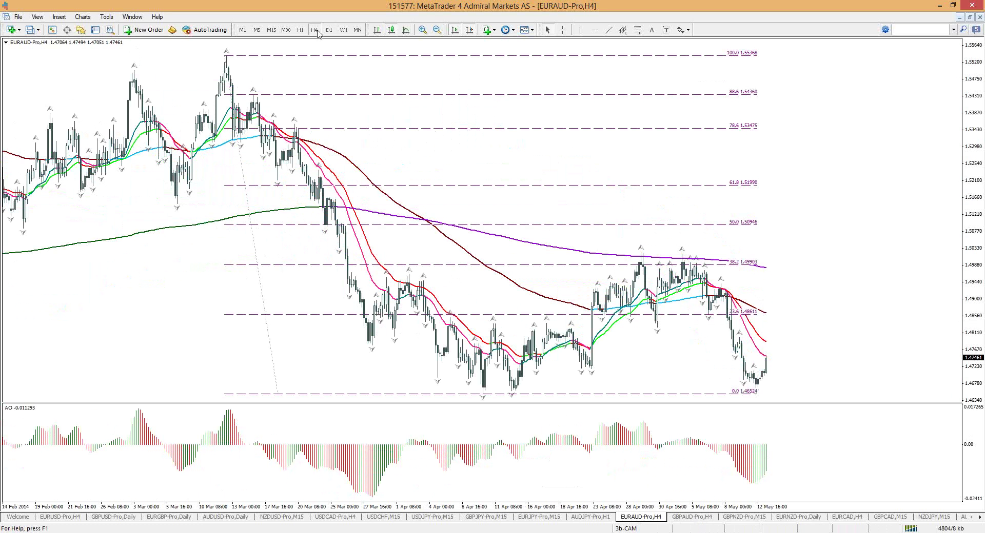
{"action": "right_click", "coordinate": [508, 139]}
{"action": "mouse_move", "coordinate": [554, 225]}
{"action": "left_click", "coordinate": [643, 172]}
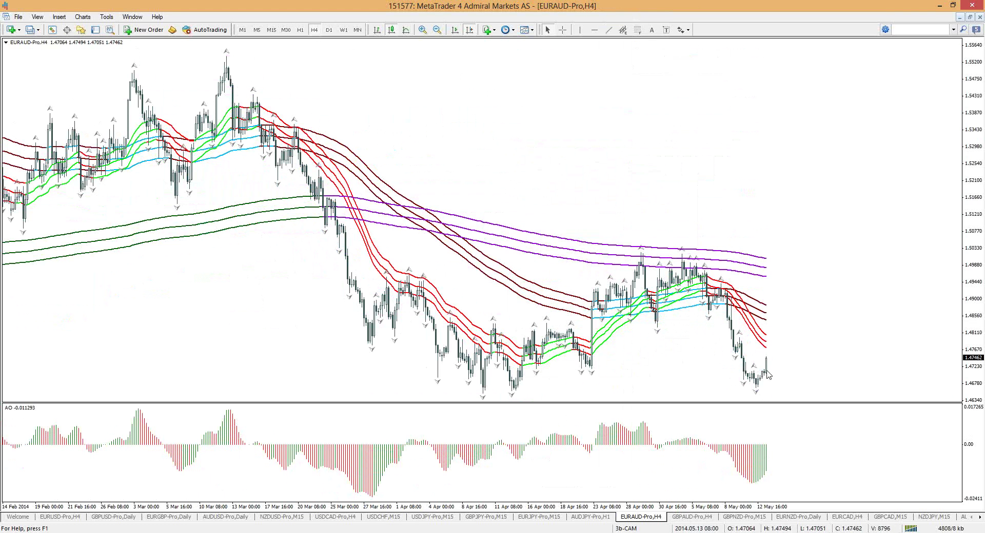
Step: Sketch a rise from the latest EURAUD low to the red averages, and show the most recent bars on H1
{"action": "left_click_drag", "start_coordinate": [755, 379], "coordinate": [776, 339]}
{"action": "left_click", "coordinate": [301, 30]}
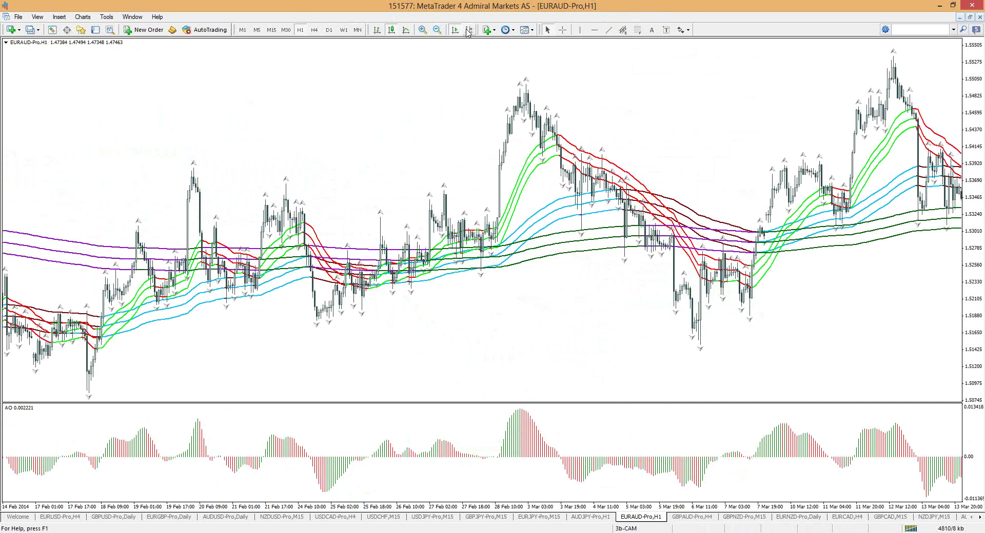
{"action": "left_click", "coordinate": [468, 29]}
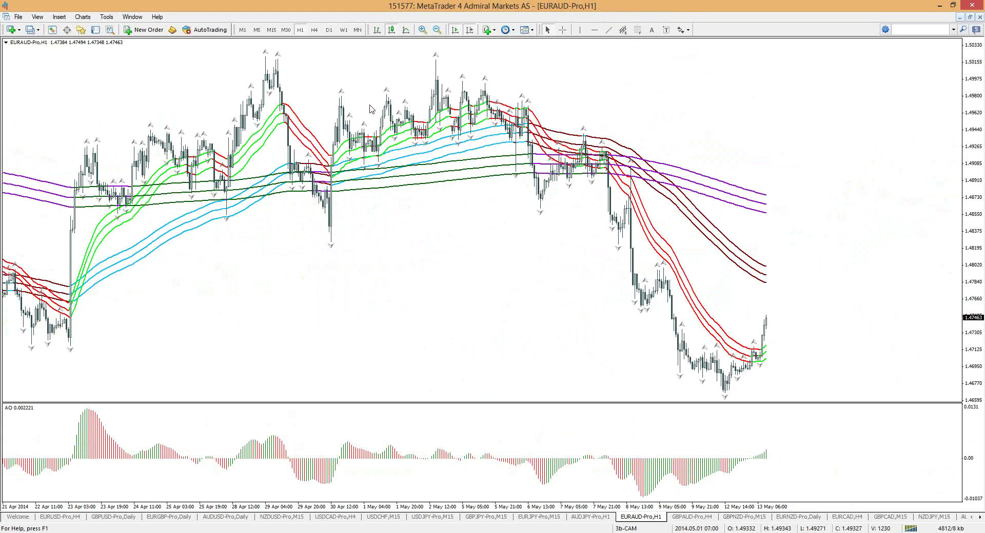
Step: Switch EURAUD to M15 and place a horizontal line at 1.47986, near the purple averages
{"action": "left_click", "coordinate": [271, 30]}
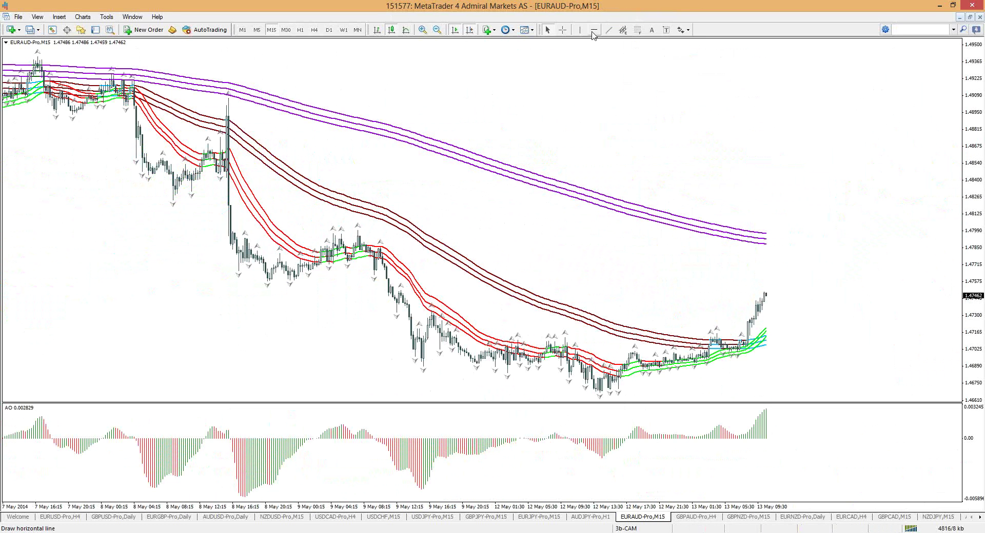
{"action": "left_click", "coordinate": [662, 238]}
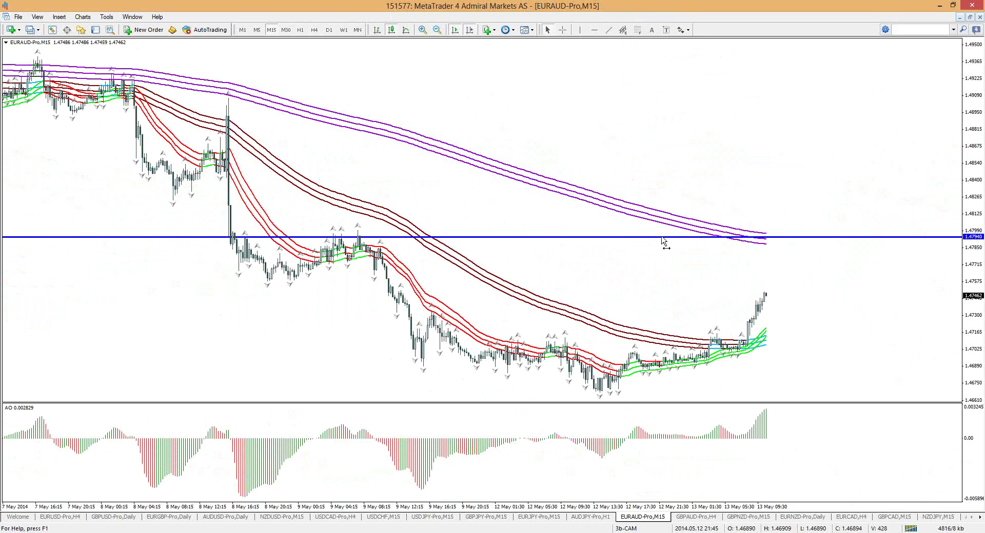
{"action": "left_click_drag", "start_coordinate": [662, 238], "coordinate": [667, 231]}
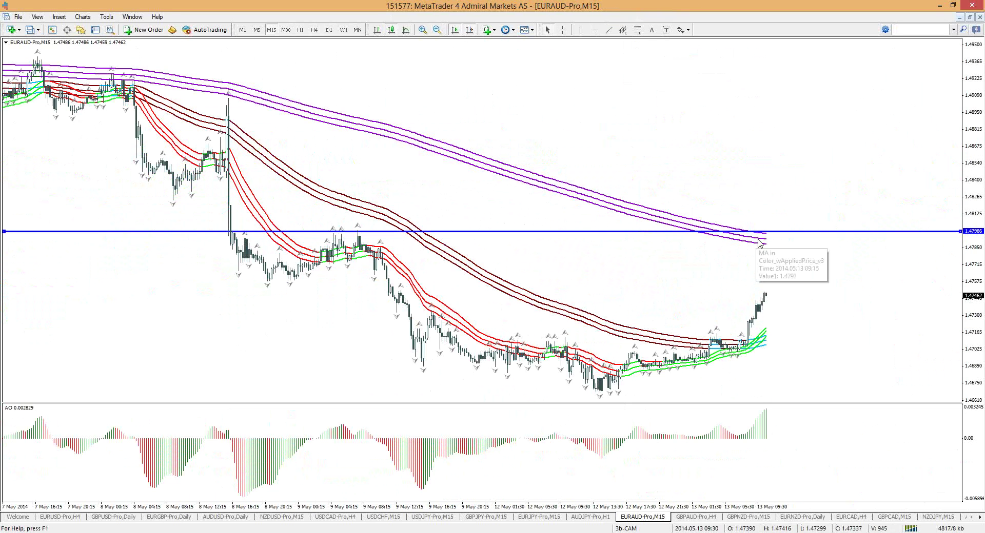
Step: Check the horizontal line against the moving averages on the EURAUD H1 and H4 charts
{"action": "left_click", "coordinate": [301, 31]}
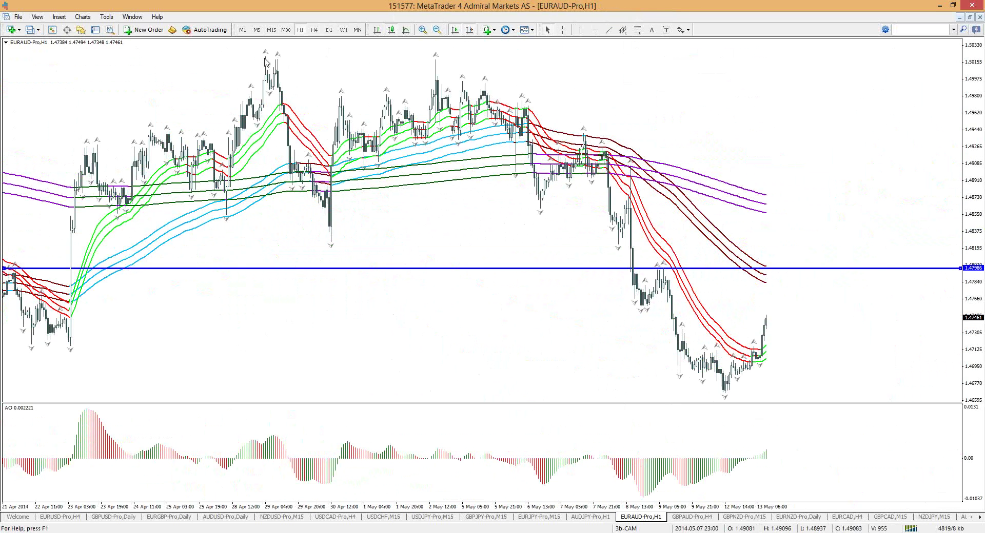
{"action": "left_click", "coordinate": [314, 30]}
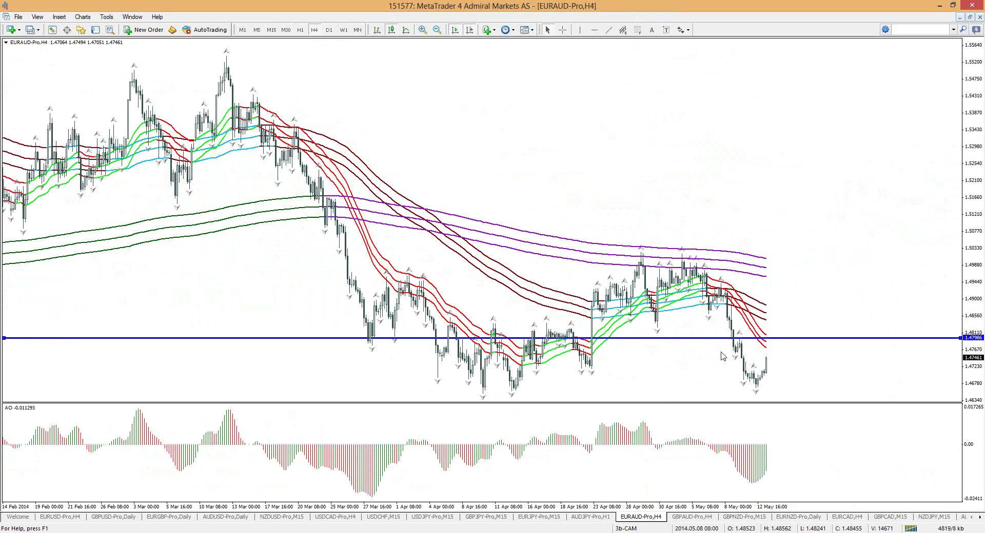
{"action": "mouse_move", "coordinate": [763, 343]}
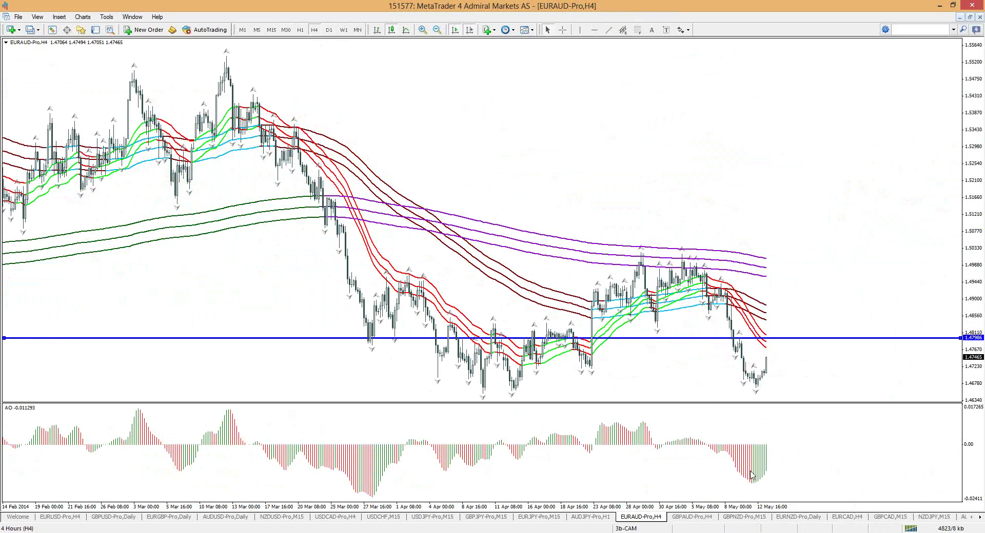
Step: Draw a blue rise to the horizontal line, a red fall from it and red marks at the higher averages, and clear the drawings
{"action": "mouse_move", "coordinate": [768, 360]}
{"action": "left_mouse_down"}
{"action": "mouse_move", "coordinate": [784, 339]}
{"action": "mouse_move", "coordinate": [794, 370]}
{"action": "left_mouse_up"}
{"action": "key", "text": "r"}
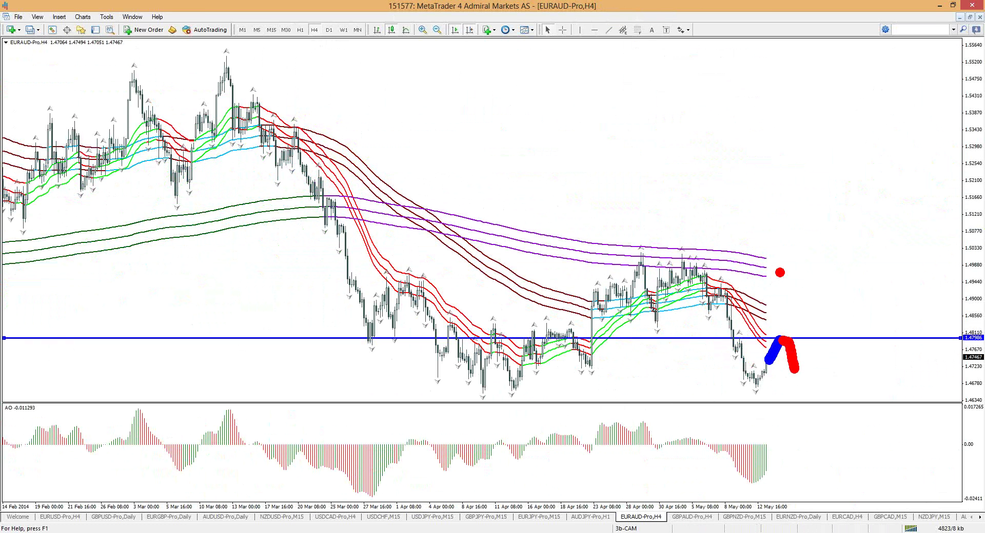
{"action": "left_click_drag", "start_coordinate": [775, 267], "coordinate": [785, 266]}
{"action": "left_click_drag", "start_coordinate": [775, 316], "coordinate": [795, 319]}
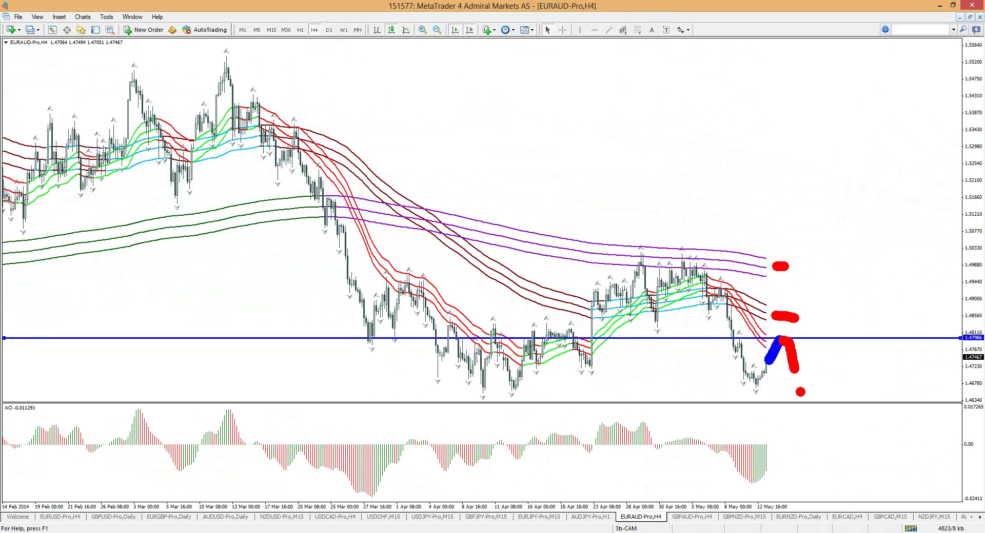
{"action": "left_click", "coordinate": [779, 377]}
{"action": "key", "text": "Escape"}
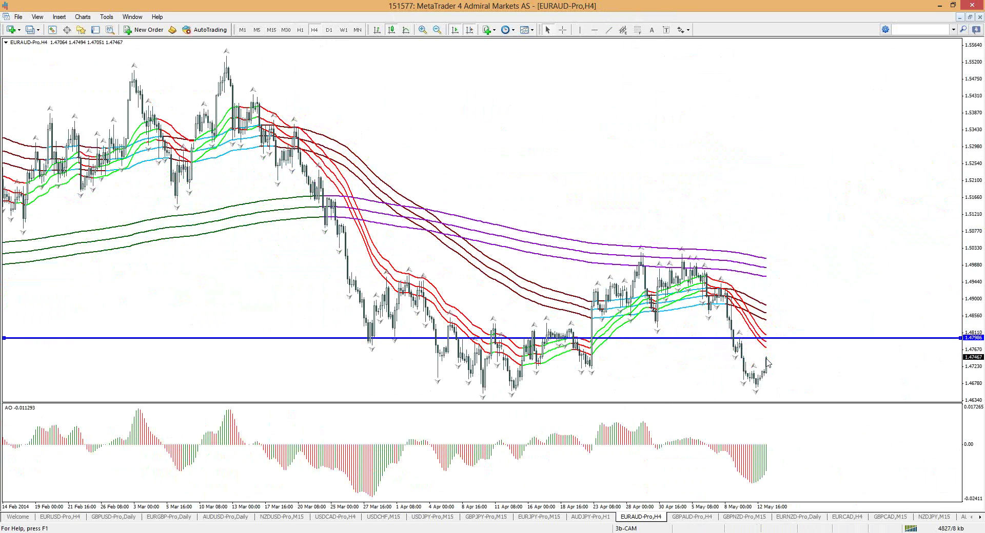
Step: Draw a red stepped path from the horizontal line down past the recent low with an arrowhead, and clear all freehand marks
{"action": "mouse_move", "coordinate": [738, 304]}
{"action": "left_mouse_down"}
{"action": "mouse_move", "coordinate": [820, 431]}
{"action": "mouse_move", "coordinate": [833, 405]}
{"action": "mouse_move", "coordinate": [820, 412]}
{"action": "left_mouse_up"}
{"action": "key", "text": "Escape"}
{"action": "key", "text": "Escape"}
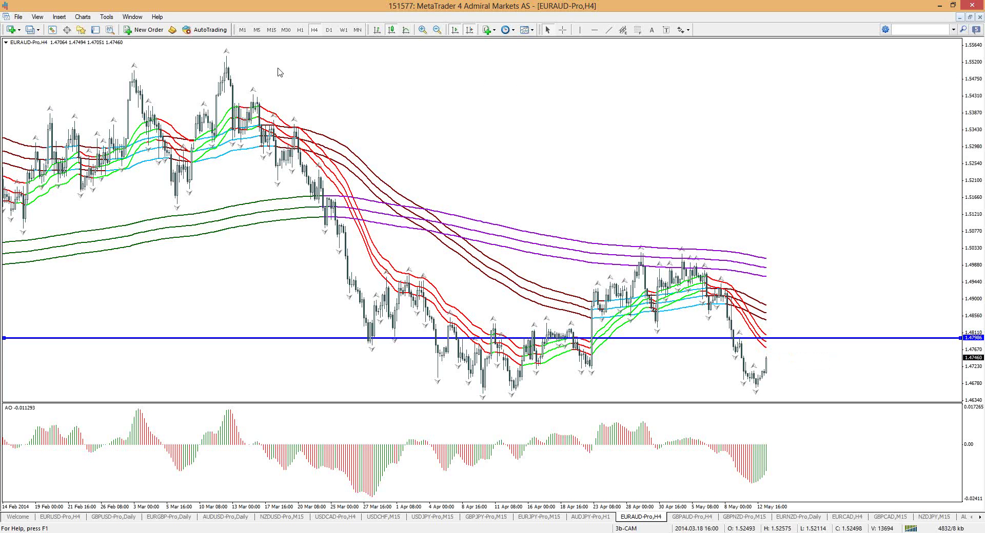
{"action": "left_click", "coordinate": [778, 351]}
{"action": "left_click_drag", "start_coordinate": [776, 341], "coordinate": [795, 341]}
{"action": "left_click", "coordinate": [793, 358]}
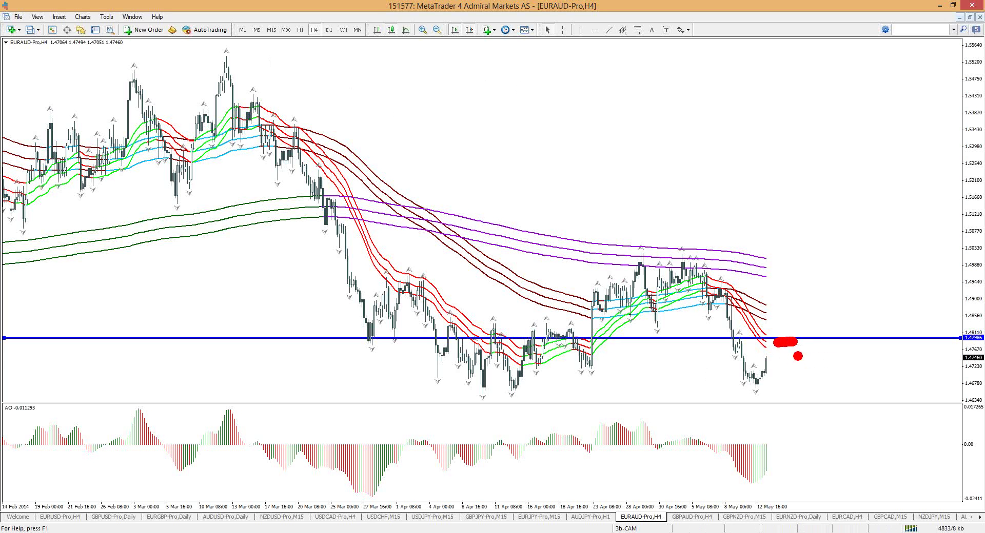
{"action": "mouse_move", "coordinate": [789, 339]}
{"action": "left_mouse_down"}
{"action": "mouse_move", "coordinate": [820, 341]}
{"action": "mouse_move", "coordinate": [817, 359]}
{"action": "left_mouse_up"}
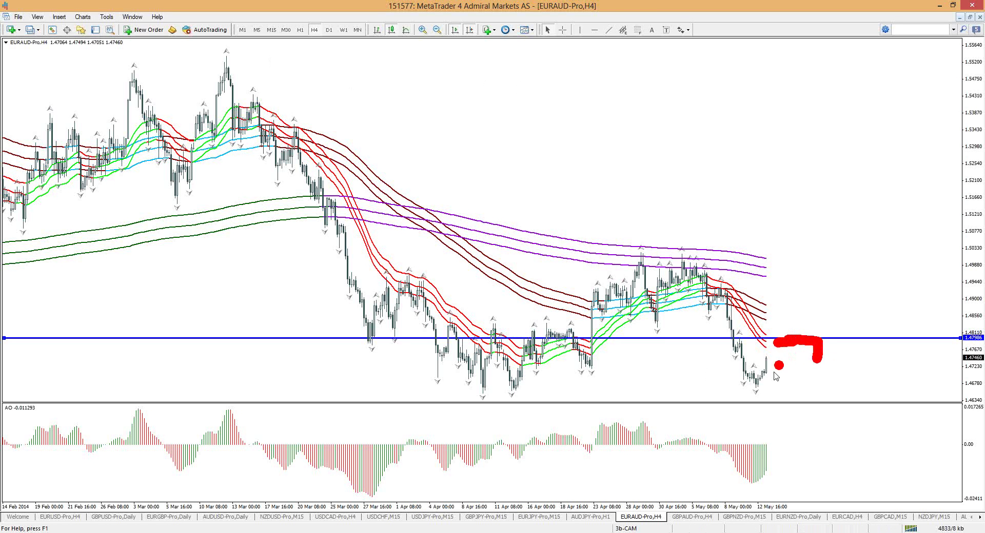
{"action": "mouse_move", "coordinate": [760, 338]}
{"action": "left_mouse_down"}
{"action": "mouse_move", "coordinate": [790, 345]}
{"action": "mouse_move", "coordinate": [804, 384]}
{"action": "left_mouse_up"}
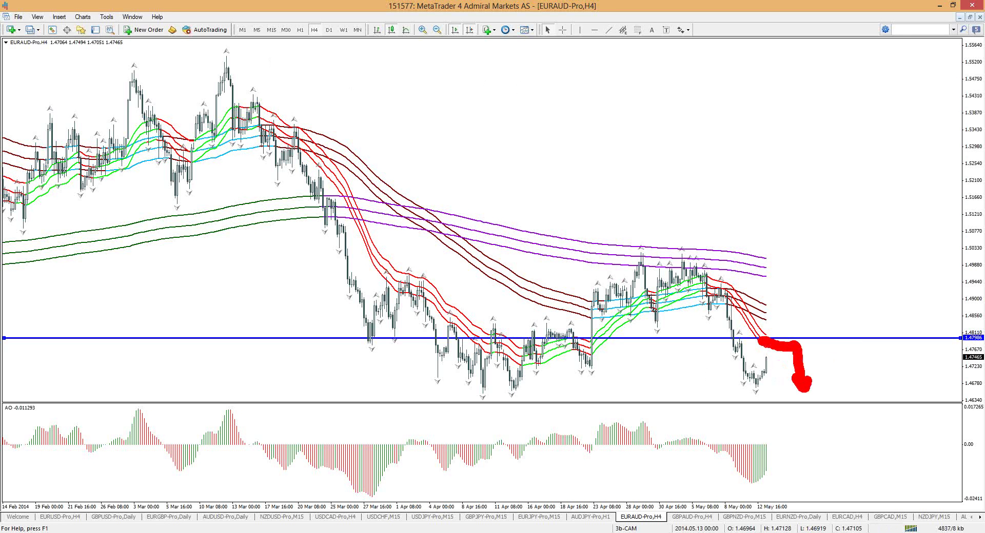
{"action": "key", "text": "Escape"}
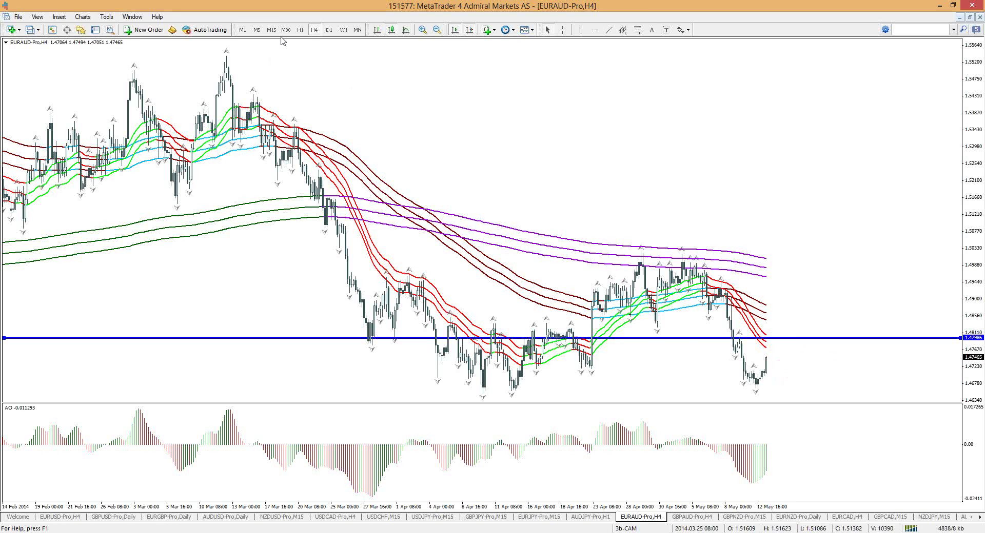
Step: Switch EURAUD to M15, draw a green path dipping to the green averages and rising to the horizontal line, and clear it
{"action": "left_click", "coordinate": [271, 29]}
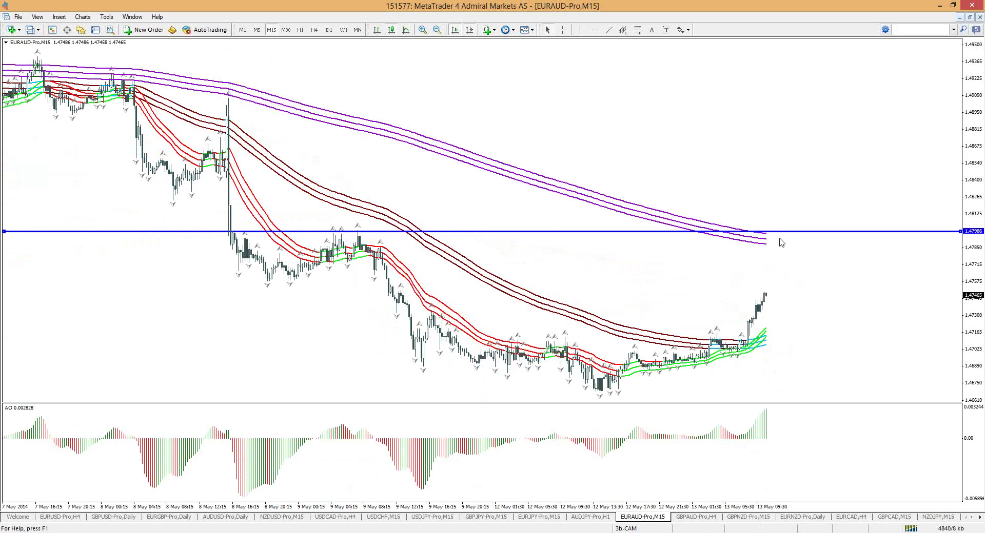
{"action": "key", "text": "ctrl+2"}
{"action": "key", "text": "g"}
{"action": "mouse_move", "coordinate": [764, 304]}
{"action": "left_mouse_down"}
{"action": "mouse_move", "coordinate": [831, 236]}
{"action": "mouse_move", "coordinate": [844, 265]}
{"action": "left_mouse_up"}
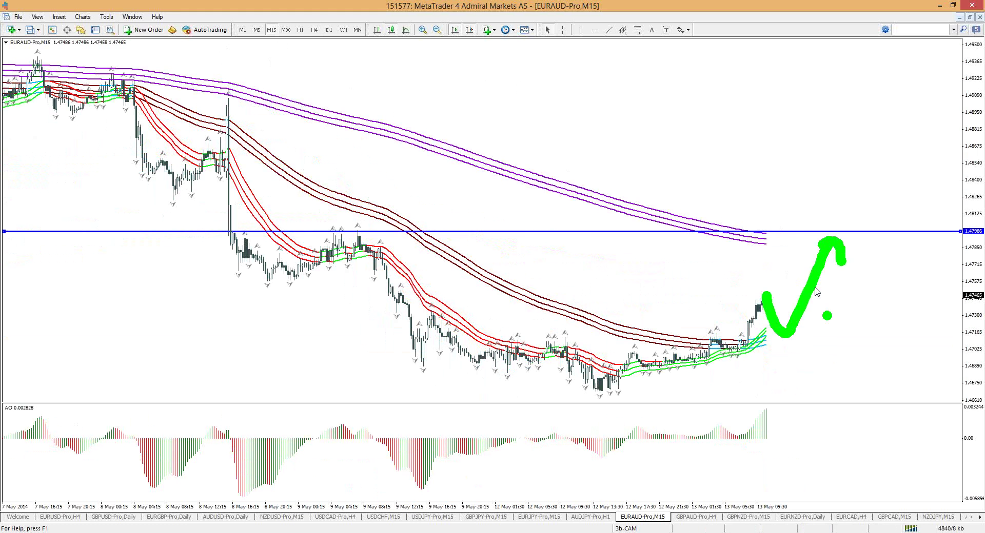
{"action": "key", "text": "Escape"}
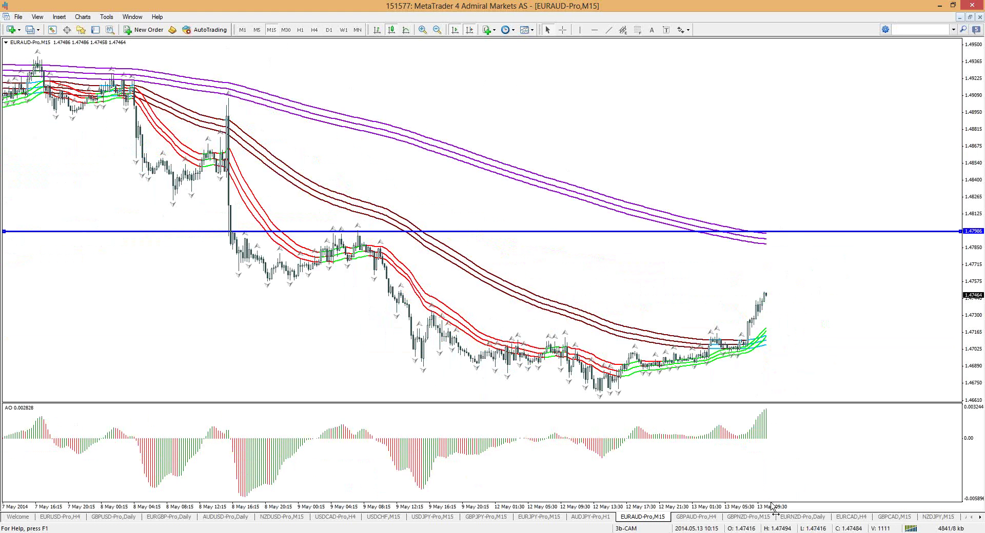
Step: Zoom in on the latest M15 bars, draw a green pullback with a circled bounce zone and an upward arrow, and clear the drawing
{"action": "key", "text": "plus"}
{"action": "key", "text": "End"}
{"action": "mouse_move", "coordinate": [760, 135]}
{"action": "left_mouse_down"}
{"action": "mouse_move", "coordinate": [769, 213]}
{"action": "mouse_move", "coordinate": [795, 226]}
{"action": "mouse_move", "coordinate": [757, 233]}
{"action": "mouse_move", "coordinate": [779, 279]}
{"action": "mouse_move", "coordinate": [860, 62]}
{"action": "mouse_move", "coordinate": [871, 92]}
{"action": "left_mouse_up"}
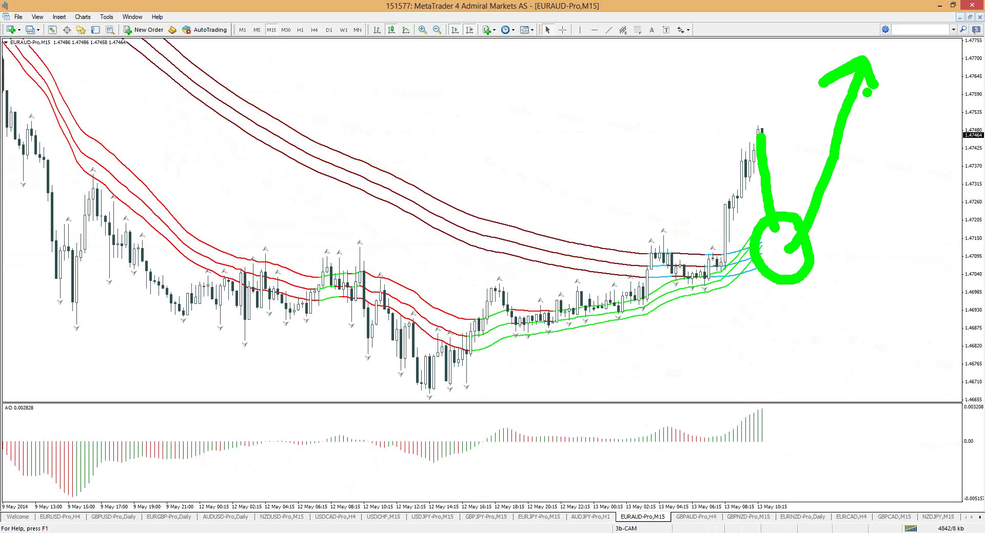
{"action": "key", "text": "Escape"}
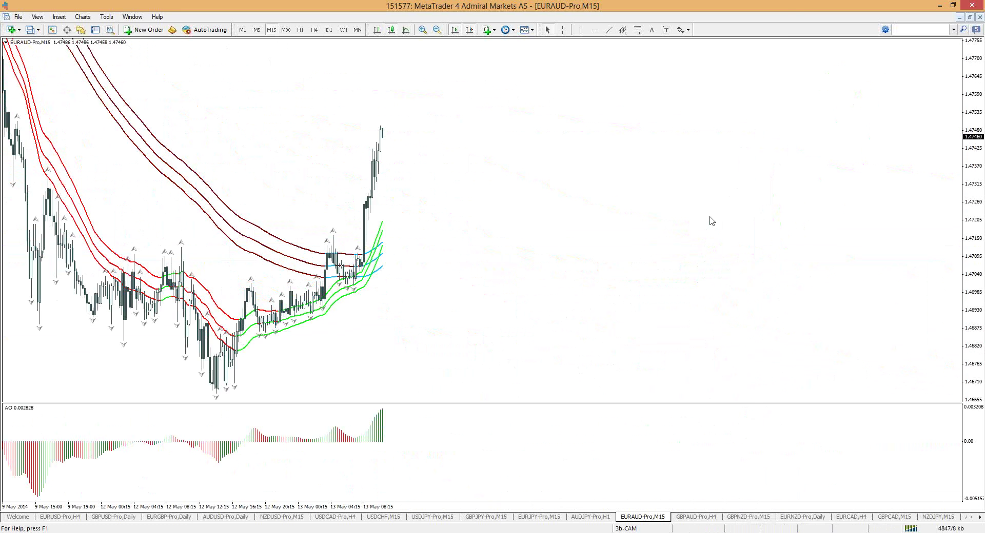
Step: On the zoomed-out M15 chart, draw a green rise to the horizontal line and a red boxed reversal with a downward arrow, and clear them
{"action": "key", "text": "minus"}
{"action": "key", "text": "ctrl+2"}
{"action": "mouse_move", "coordinate": [791, 327]}
{"action": "left_mouse_down"}
{"action": "mouse_move", "coordinate": [784, 345]}
{"action": "mouse_move", "coordinate": [803, 333]}
{"action": "mouse_move", "coordinate": [831, 235]}
{"action": "mouse_move", "coordinate": [843, 245]}
{"action": "mouse_move", "coordinate": [813, 228]}
{"action": "mouse_move", "coordinate": [854, 265]}
{"action": "mouse_move", "coordinate": [872, 236]}
{"action": "mouse_move", "coordinate": [902, 307]}
{"action": "mouse_move", "coordinate": [920, 293]}
{"action": "mouse_move", "coordinate": [906, 295]}
{"action": "left_mouse_up"}
{"action": "key", "text": "ctrl+1"}
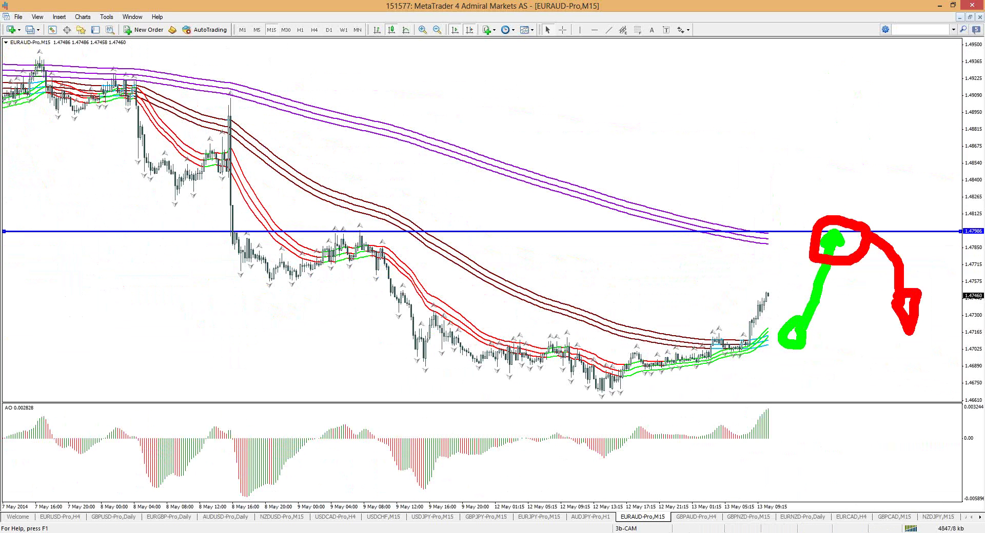
{"action": "key", "text": "Escape"}
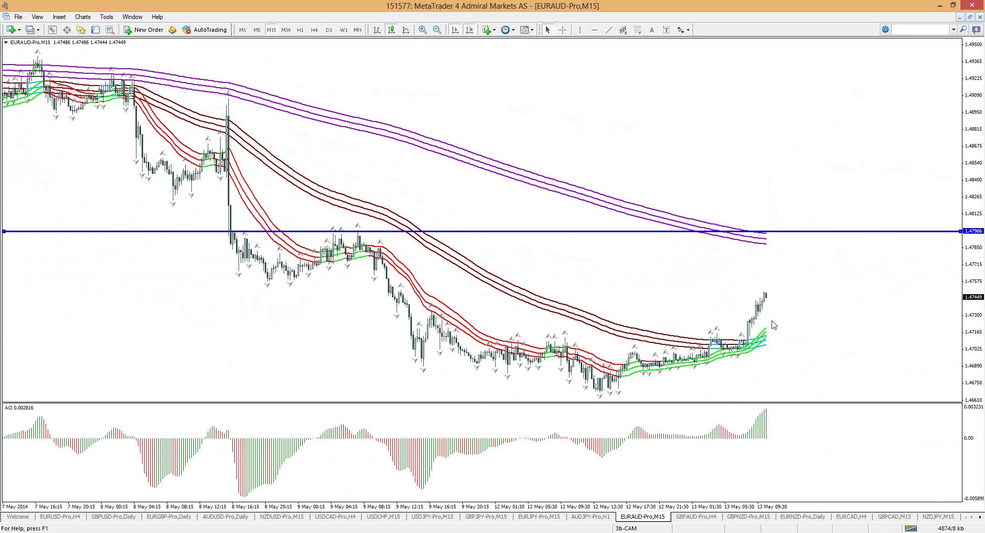
Step: Switch to the GBPAUD H4 chart, draw blue support lines beneath the late-April to May bars, and clear the drawings
{"action": "left_click", "coordinate": [696, 518]}
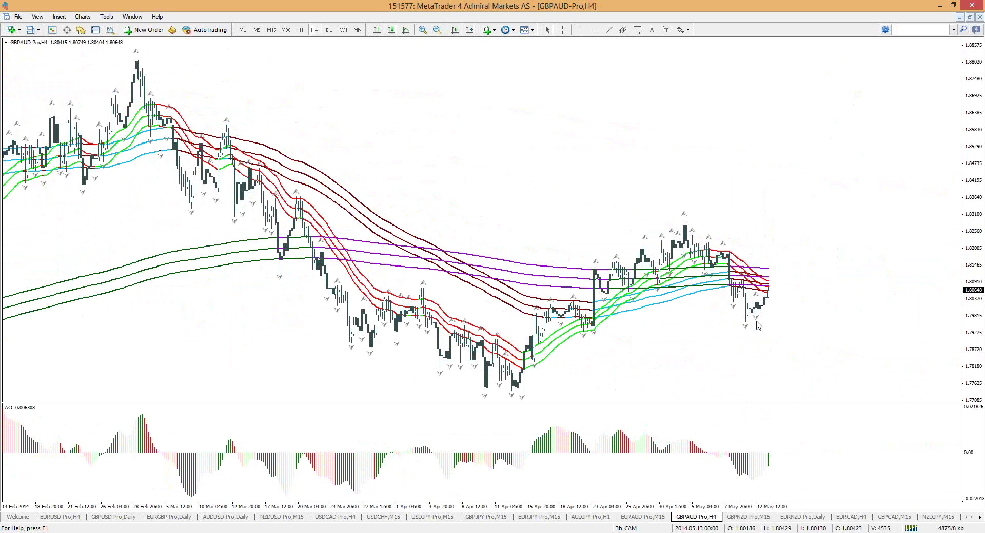
{"action": "left_click", "coordinate": [643, 306]}
{"action": "key", "text": "b"}
{"action": "left_click_drag", "start_coordinate": [571, 332], "coordinate": [746, 331]}
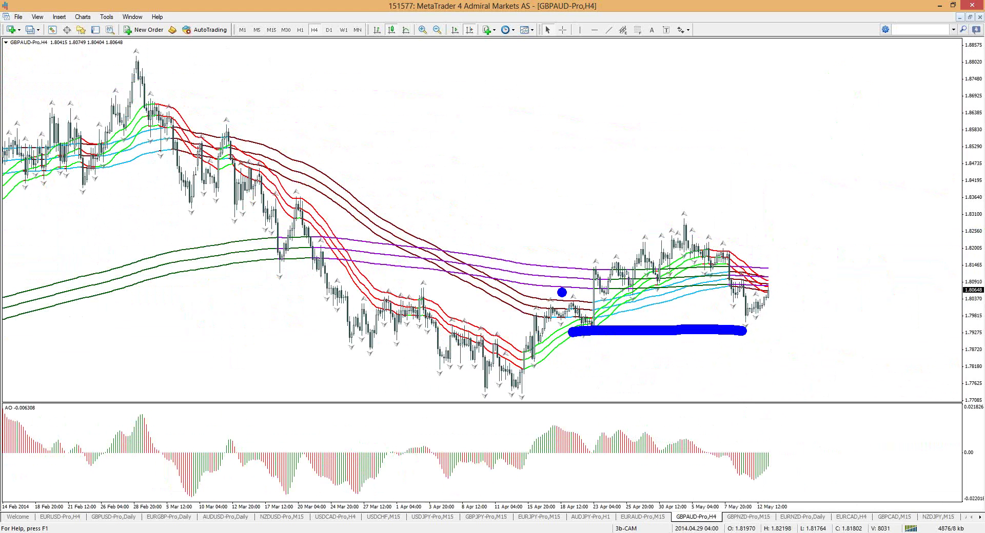
{"action": "left_click_drag", "start_coordinate": [562, 293], "coordinate": [742, 304]}
{"action": "key", "text": "Escape"}
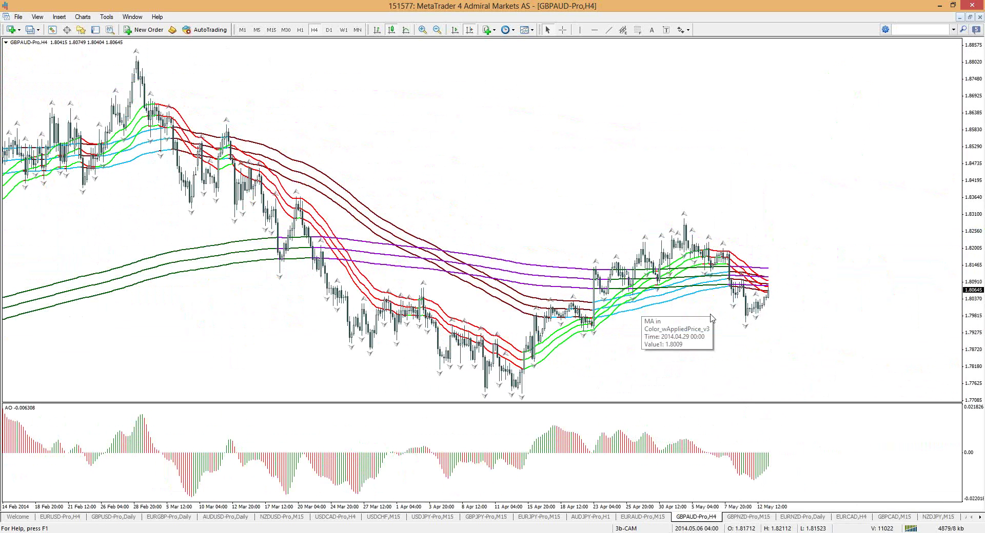
Step: Draw blue freehand marks over the GBPAUD March bars and along the blue and dark green averages, and clear them
{"action": "key", "text": "ctrl+2"}
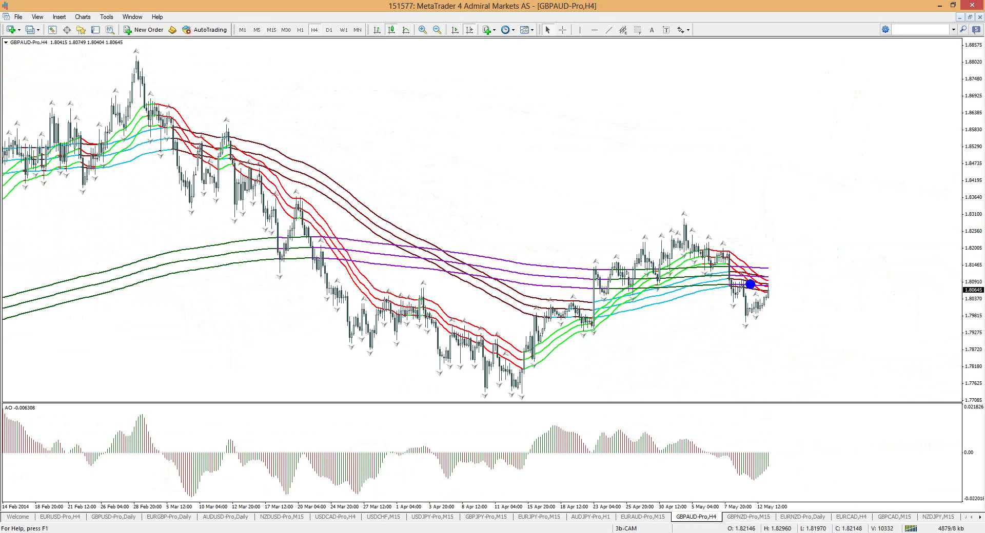
{"action": "mouse_move", "coordinate": [514, 310]}
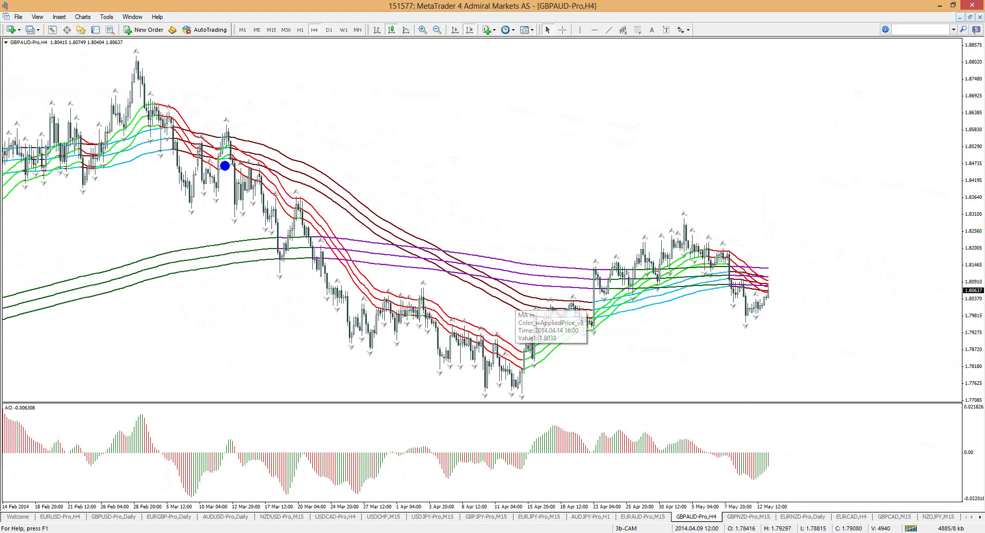
{"action": "left_click_drag", "start_coordinate": [292, 199], "coordinate": [176, 168]}
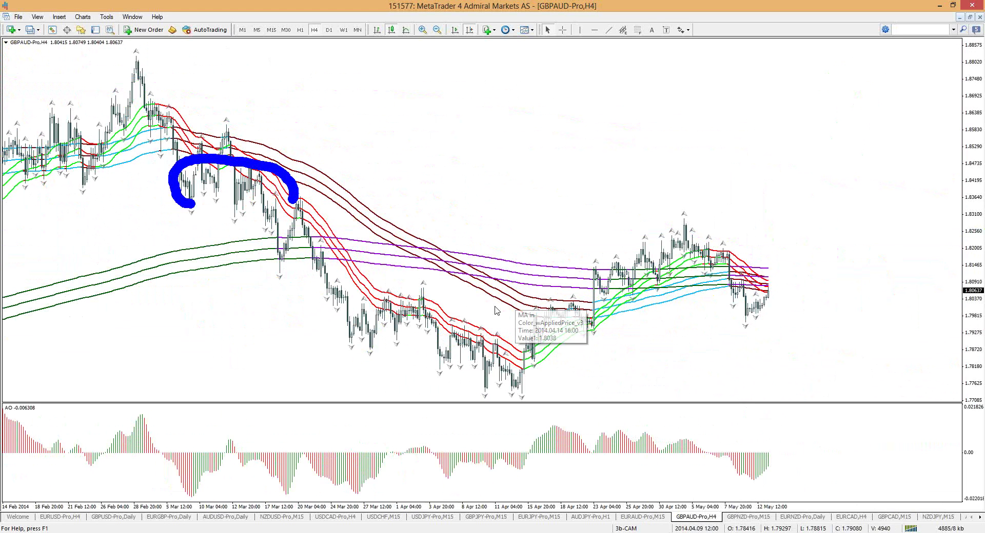
{"action": "left_click_drag", "start_coordinate": [125, 143], "coordinate": [184, 136]}
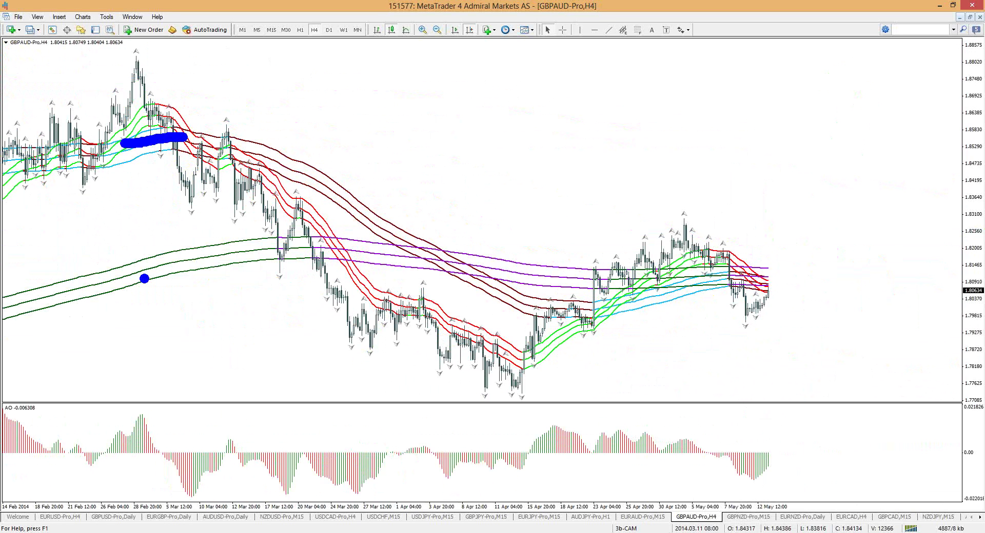
{"action": "left_click_drag", "start_coordinate": [144, 278], "coordinate": [248, 250]}
{"action": "mouse_move", "coordinate": [272, 226]}
{"action": "left_mouse_down"}
{"action": "mouse_move", "coordinate": [243, 174]}
{"action": "mouse_move", "coordinate": [157, 214]}
{"action": "mouse_move", "coordinate": [271, 203]}
{"action": "left_mouse_up"}
{"action": "key", "text": "e"}
Step: Draw a blue zigzag down the March bars and a red stepped decline through the April bars, clearing each drawing
{"action": "mouse_move", "coordinate": [166, 146]}
{"action": "left_mouse_down"}
{"action": "mouse_move", "coordinate": [189, 207]}
{"action": "mouse_move", "coordinate": [228, 137]}
{"action": "mouse_move", "coordinate": [277, 250]}
{"action": "left_mouse_up"}
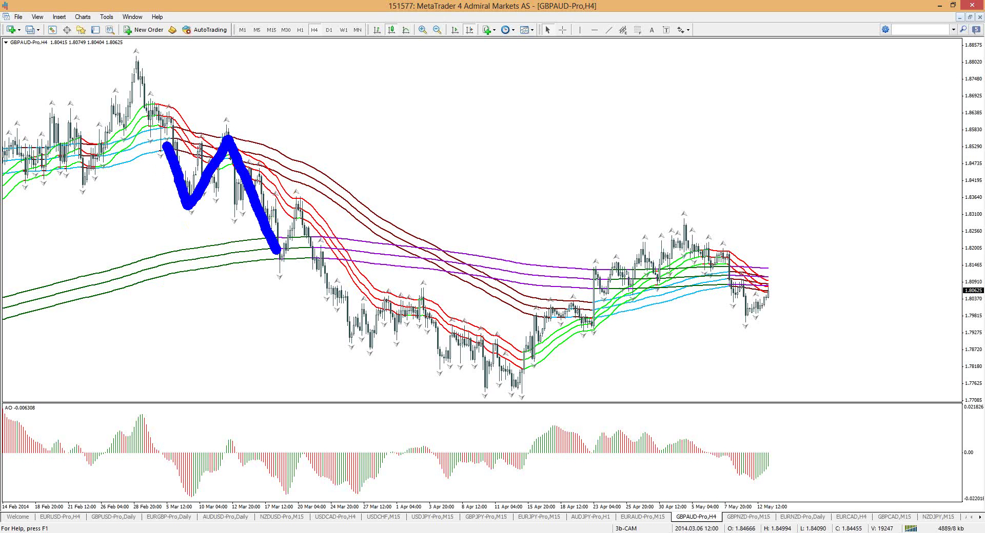
{"action": "mouse_move", "coordinate": [277, 250]}
{"action": "left_mouse_down"}
{"action": "mouse_move", "coordinate": [331, 270]}
{"action": "mouse_move", "coordinate": [356, 315]}
{"action": "left_mouse_up"}
{"action": "key", "text": "Escape"}
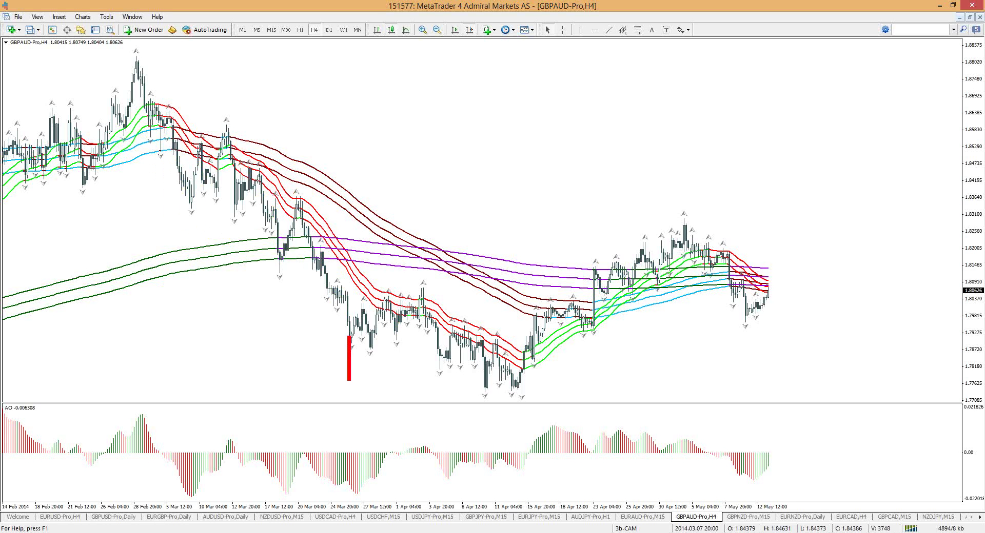
{"action": "mouse_move", "coordinate": [347, 346]}
{"action": "left_mouse_down"}
{"action": "mouse_move", "coordinate": [422, 309]}
{"action": "mouse_move", "coordinate": [431, 335]}
{"action": "mouse_move", "coordinate": [477, 379]}
{"action": "mouse_move", "coordinate": [510, 382]}
{"action": "mouse_move", "coordinate": [536, 415]}
{"action": "mouse_move", "coordinate": [544, 400]}
{"action": "left_mouse_up"}
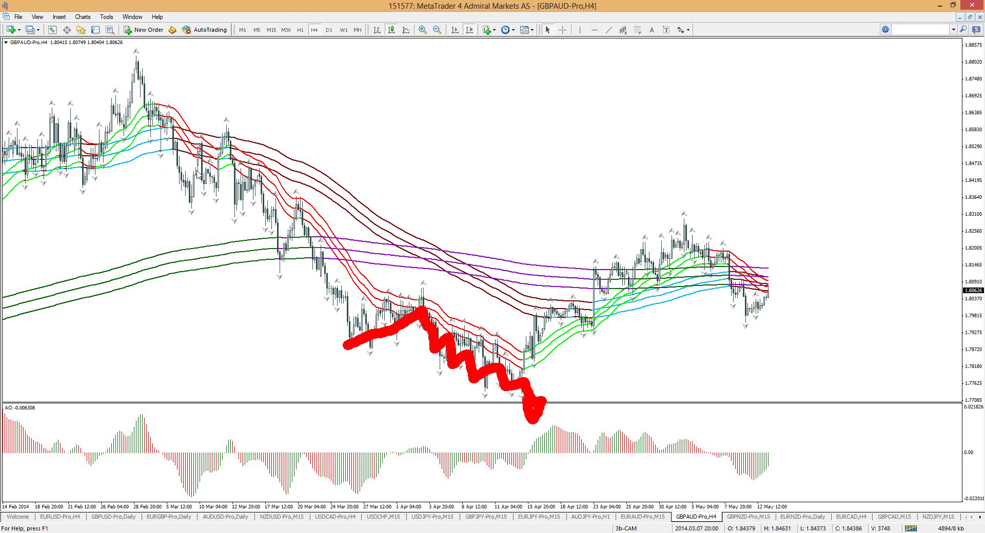
{"action": "key", "text": "e"}
Step: Circle the April lows in red and the March and late-February bars in blue, with a rising blue arrow in the February circle
{"action": "mouse_move", "coordinate": [540, 380]}
{"action": "left_mouse_down"}
{"action": "mouse_move", "coordinate": [415, 309]}
{"action": "mouse_move", "coordinate": [531, 413]}
{"action": "mouse_move", "coordinate": [515, 359]}
{"action": "left_mouse_up"}
{"action": "key", "text": "b"}
{"action": "mouse_move", "coordinate": [275, 189]}
{"action": "left_mouse_down"}
{"action": "mouse_move", "coordinate": [200, 146]}
{"action": "mouse_move", "coordinate": [158, 179]}
{"action": "mouse_move", "coordinate": [245, 236]}
{"action": "mouse_move", "coordinate": [276, 225]}
{"action": "mouse_move", "coordinate": [271, 194]}
{"action": "left_mouse_up"}
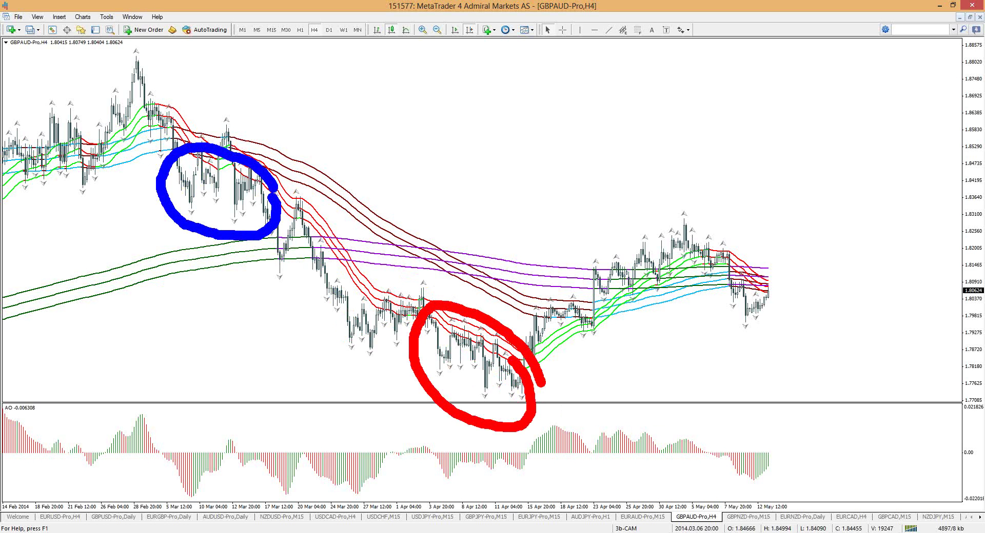
{"action": "mouse_move", "coordinate": [136, 78]}
{"action": "left_mouse_down"}
{"action": "mouse_move", "coordinate": [106, 66]}
{"action": "mouse_move", "coordinate": [35, 107]}
{"action": "mouse_move", "coordinate": [156, 100]}
{"action": "mouse_move", "coordinate": [135, 77]}
{"action": "left_mouse_up"}
{"action": "left_click_drag", "start_coordinate": [81, 121], "coordinate": [116, 86]}
{"action": "left_click_drag", "start_coordinate": [98, 84], "coordinate": [116, 94]}
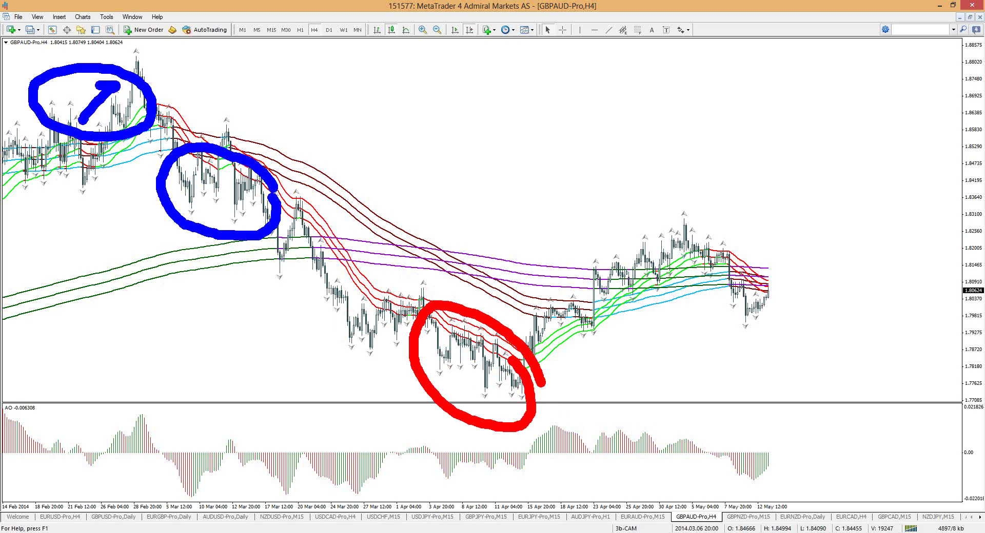
Step: Add red downward arrows inside the April and March circles, and clear all drawings from the GBPAUD chart
{"action": "left_click_drag", "start_coordinate": [456, 333], "coordinate": [472, 410]}
{"action": "left_click_drag", "start_coordinate": [457, 395], "coordinate": [477, 395]}
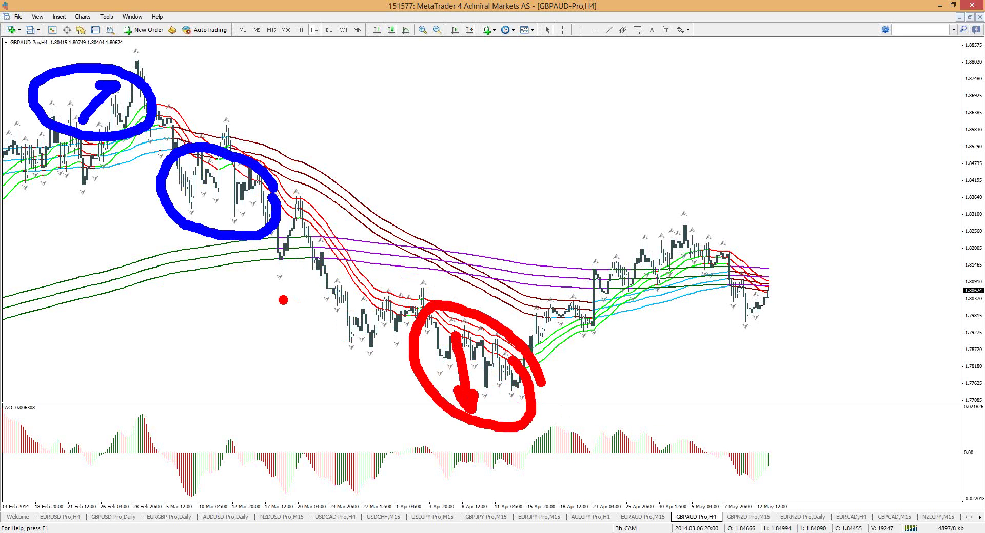
{"action": "left_click_drag", "start_coordinate": [204, 154], "coordinate": [242, 214]}
{"action": "mouse_move", "coordinate": [221, 210]}
{"action": "left_mouse_down"}
{"action": "mouse_move", "coordinate": [249, 229]}
{"action": "mouse_move", "coordinate": [264, 206]}
{"action": "left_mouse_up"}
{"action": "left_click_drag", "start_coordinate": [265, 206], "coordinate": [226, 211]}
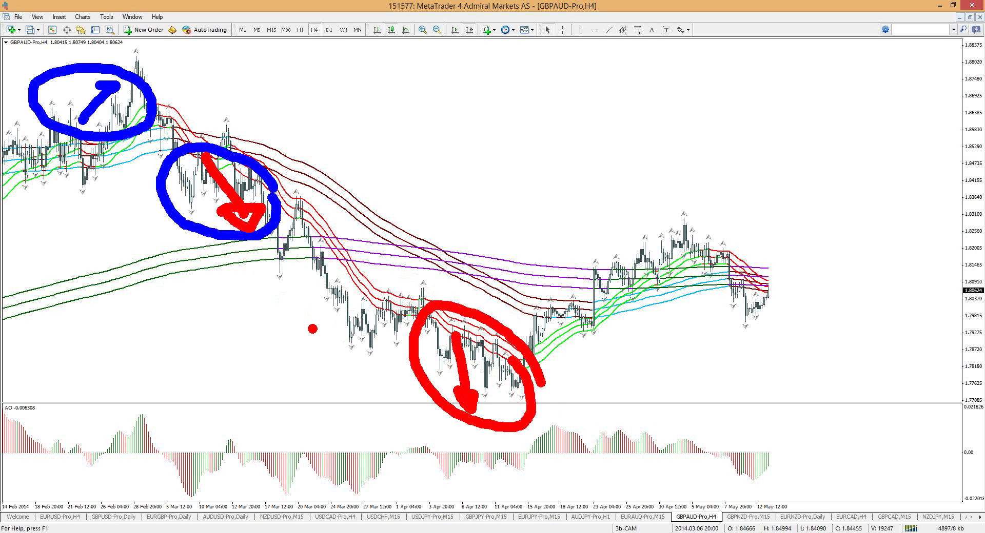
{"action": "key", "text": "Escape"}
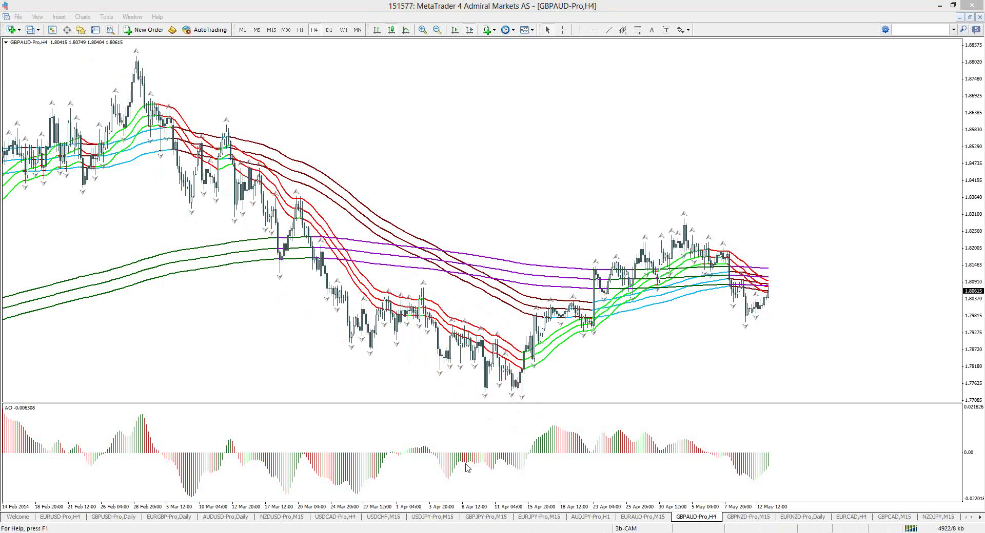
Step: Open the USDJPY chart and switch it to the H4 timeframe
{"action": "left_click", "coordinate": [433, 516]}
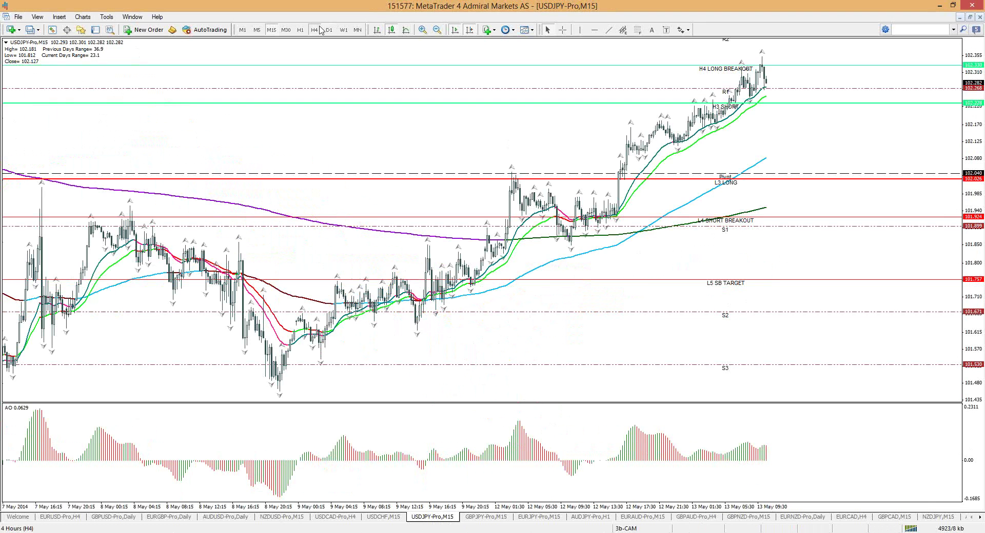
{"action": "left_click", "coordinate": [314, 30]}
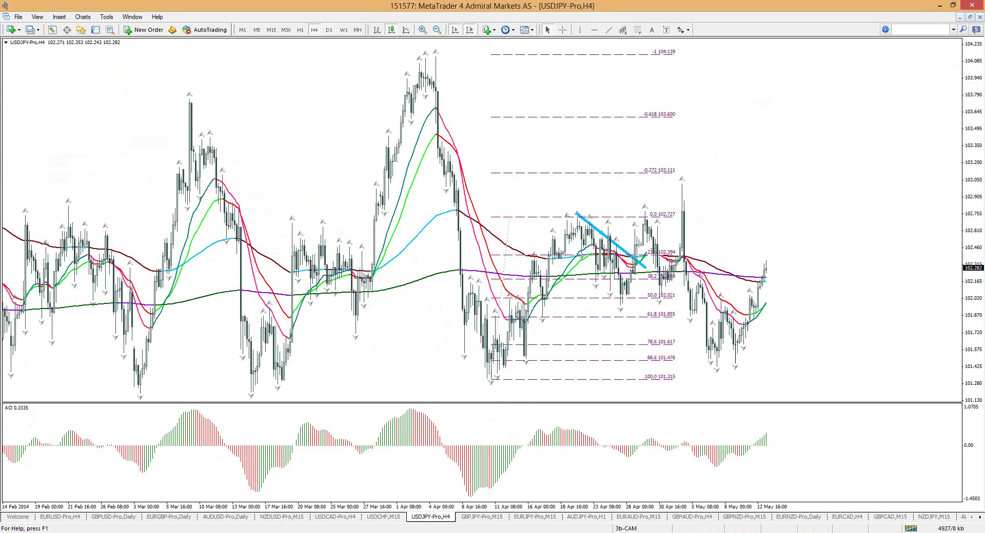
Step: Load the "4 hr 3 b 3" profile and bring up its USDJPY H4 chart
{"action": "left_click", "coordinate": [627, 529]}
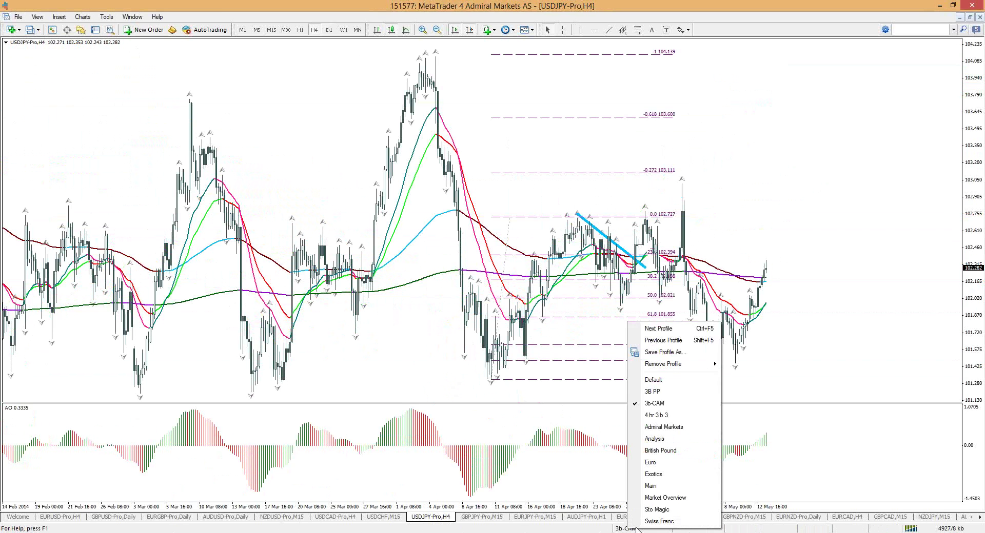
{"action": "left_click", "coordinate": [662, 416]}
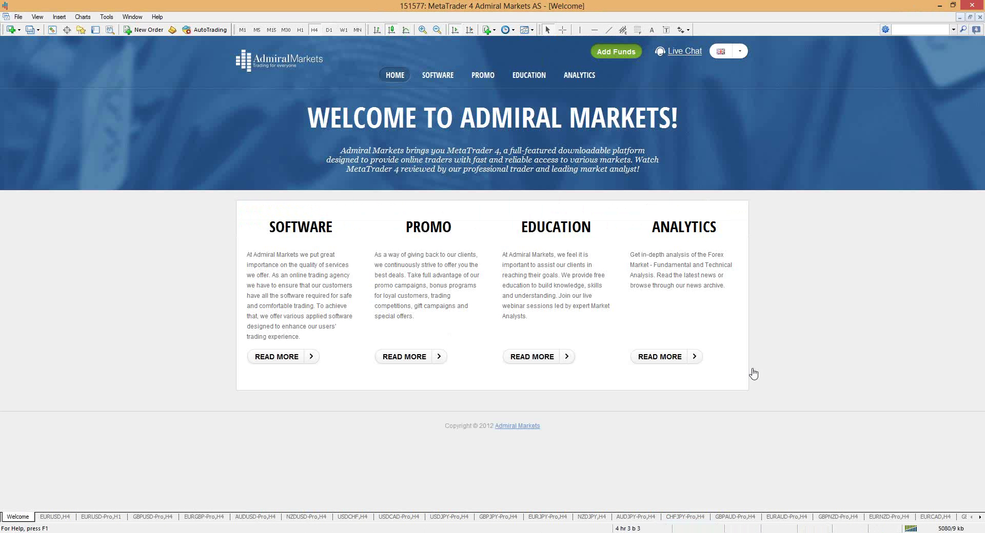
{"action": "left_click", "coordinate": [259, 517]}
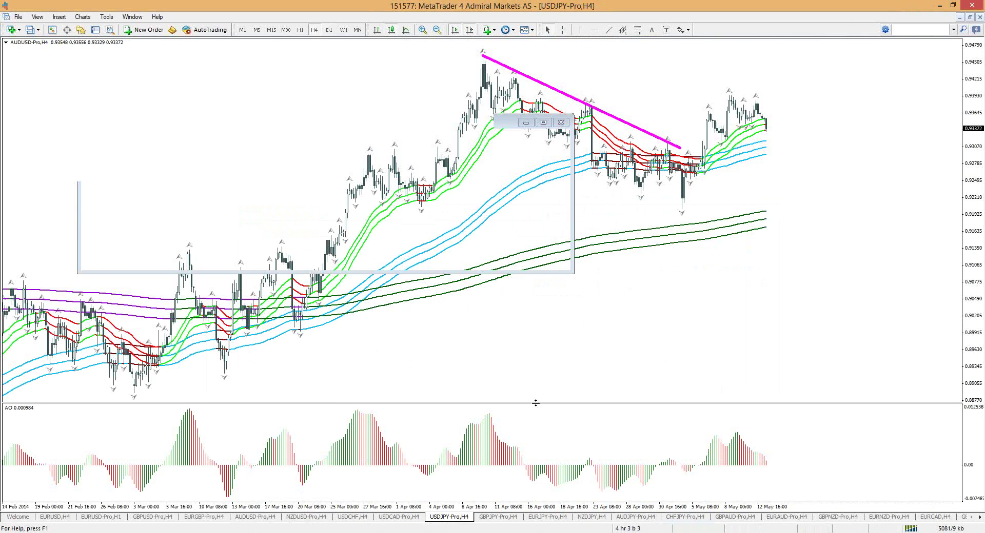
{"action": "left_click", "coordinate": [449, 517]}
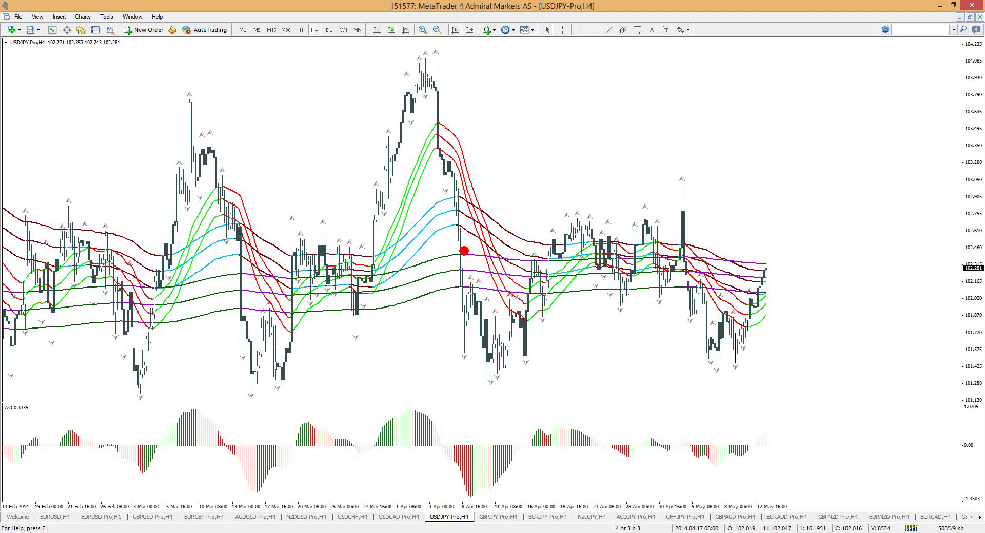
Step: Trace the USDJPY H4 swings from late February to mid-May with blue and red waves across the averages, and clear them
{"action": "mouse_move", "coordinate": [292, 287]}
{"action": "left_mouse_down"}
{"action": "mouse_move", "coordinate": [330, 255]}
{"action": "mouse_move", "coordinate": [411, 84]}
{"action": "mouse_move", "coordinate": [424, 98]}
{"action": "mouse_move", "coordinate": [447, 272]}
{"action": "mouse_move", "coordinate": [464, 264]}
{"action": "mouse_move", "coordinate": [423, 265]}
{"action": "left_mouse_up"}
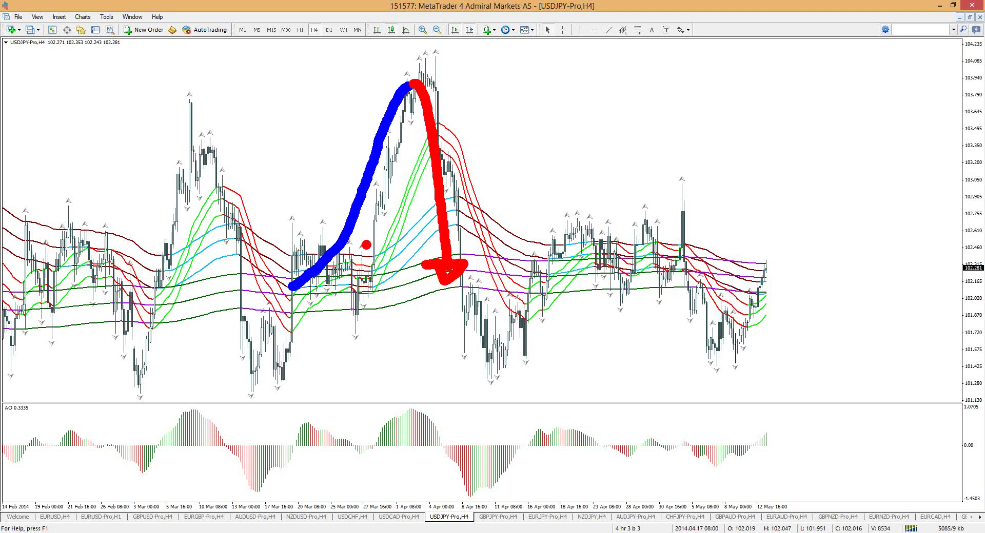
{"action": "mouse_move", "coordinate": [157, 275]}
{"action": "left_mouse_down"}
{"action": "mouse_move", "coordinate": [201, 137]}
{"action": "mouse_move", "coordinate": [222, 191]}
{"action": "mouse_move", "coordinate": [240, 378]}
{"action": "left_mouse_up"}
{"action": "key", "text": "r"}
{"action": "left_click_drag", "start_coordinate": [109, 264], "coordinate": [169, 263]}
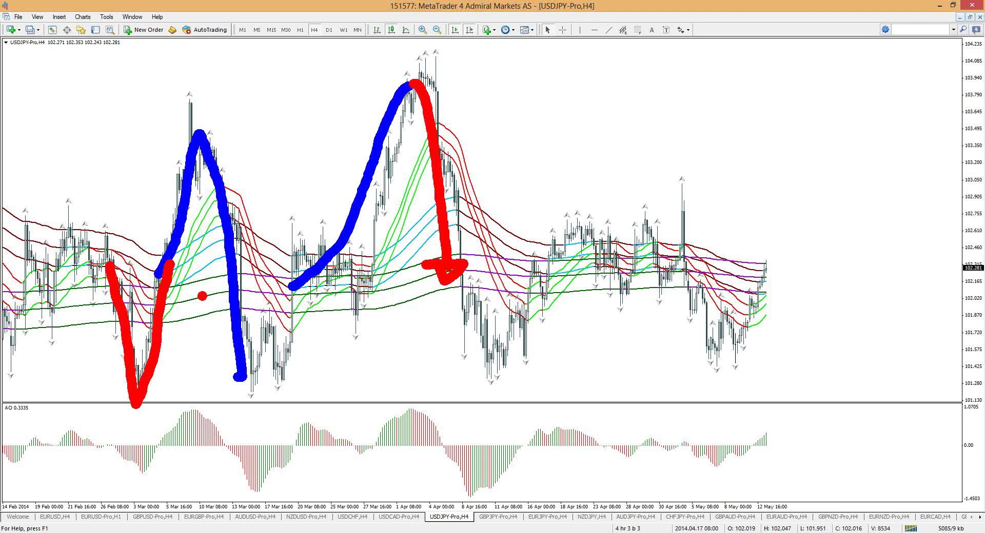
{"action": "mouse_move", "coordinate": [230, 277]}
{"action": "left_mouse_down"}
{"action": "mouse_move", "coordinate": [300, 306]}
{"action": "mouse_move", "coordinate": [306, 293]}
{"action": "left_mouse_up"}
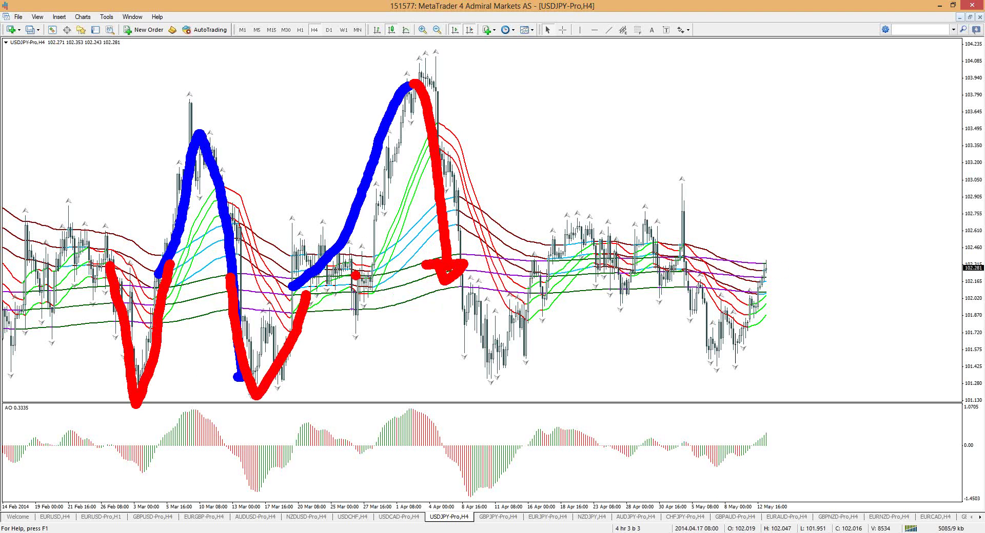
{"action": "mouse_move", "coordinate": [463, 261]}
{"action": "left_mouse_down"}
{"action": "mouse_move", "coordinate": [579, 220]}
{"action": "mouse_move", "coordinate": [672, 210]}
{"action": "mouse_move", "coordinate": [772, 266]}
{"action": "left_mouse_up"}
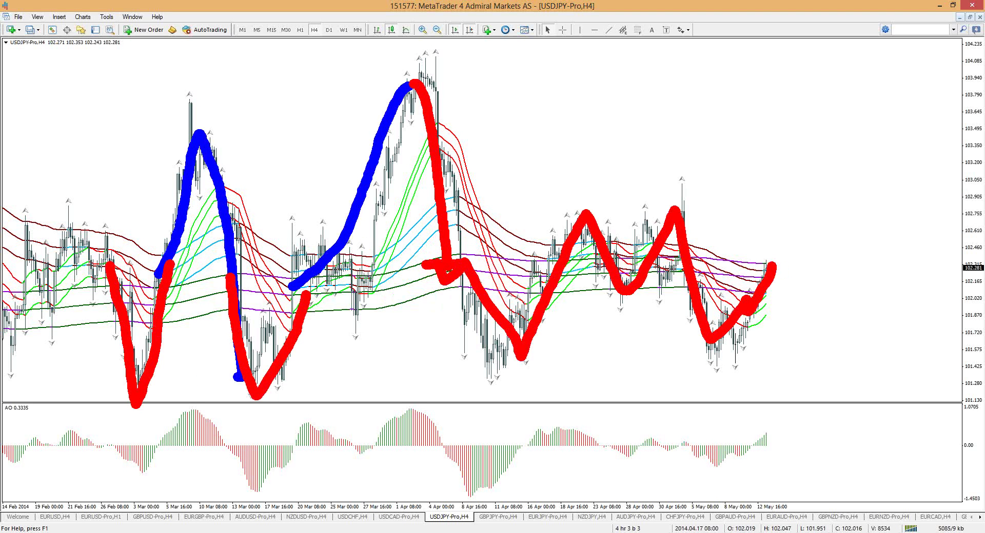
{"action": "key", "text": "Escape"}
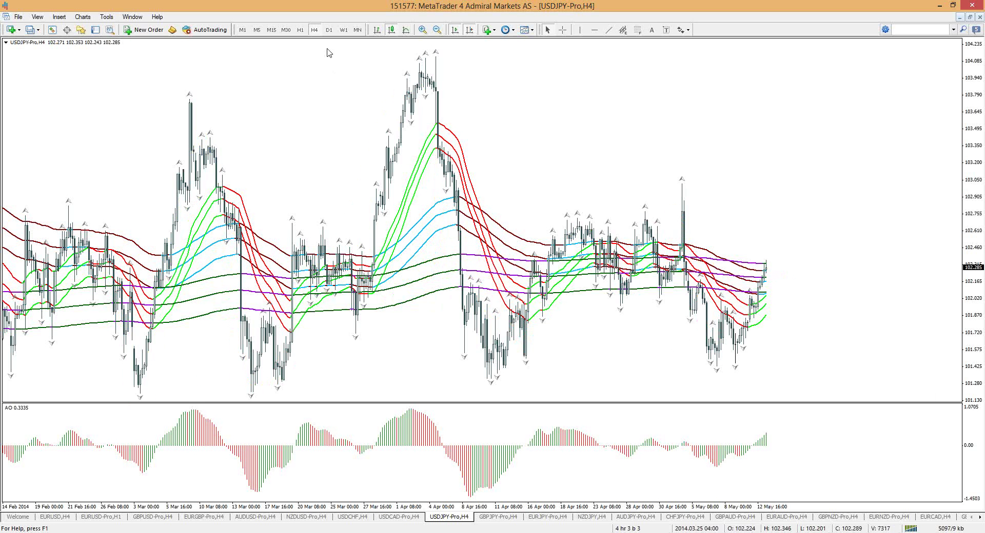
Step: Switch USDJPY to Daily, draw a red freehand decline from the highest peak past the latest bars, and clear it
{"action": "left_click", "coordinate": [328, 30]}
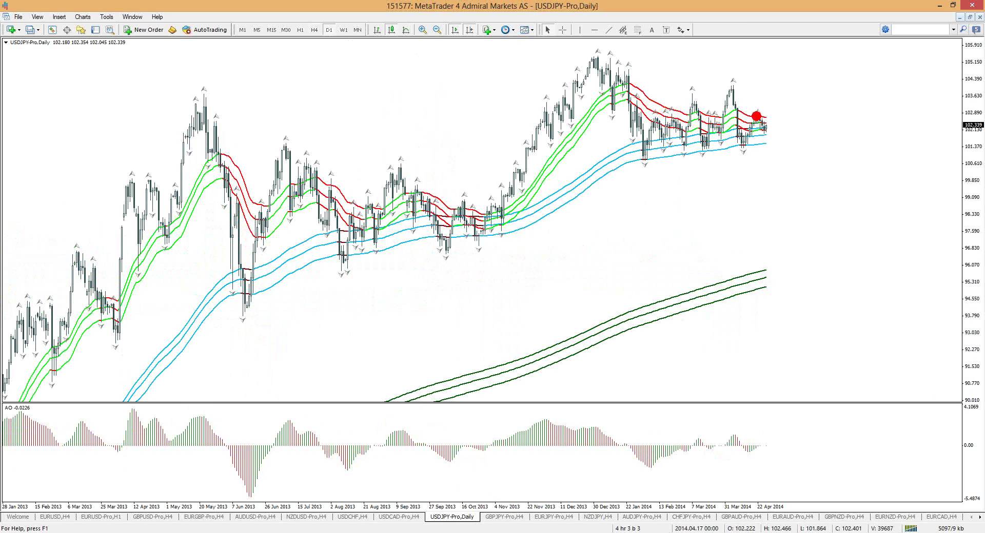
{"action": "mouse_move", "coordinate": [614, 79]}
{"action": "left_mouse_down"}
{"action": "mouse_move", "coordinate": [617, 112]}
{"action": "mouse_move", "coordinate": [706, 156]}
{"action": "mouse_move", "coordinate": [779, 150]}
{"action": "left_mouse_up"}
{"action": "left_click", "coordinate": [773, 161]}
{"action": "key", "text": "Escape"}
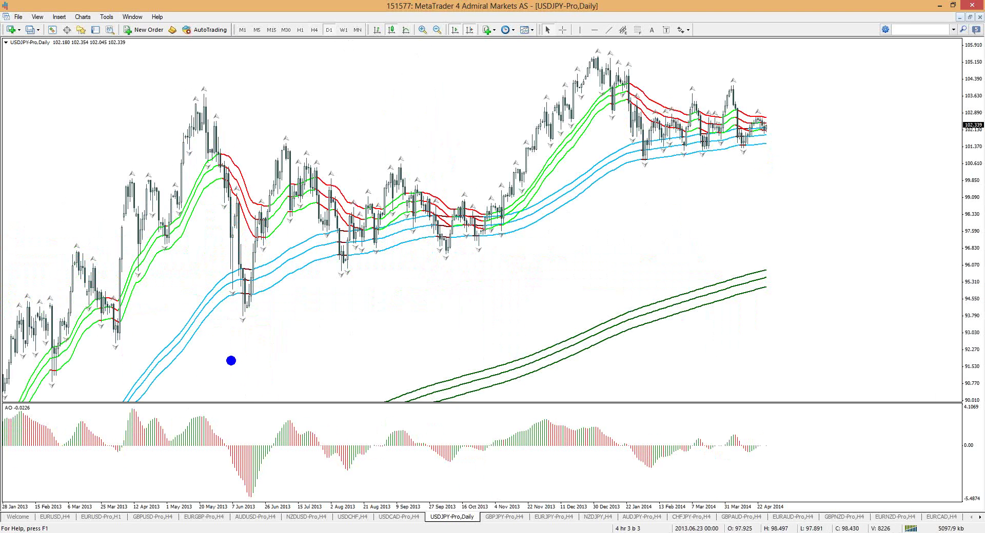
Step: Circle the four 2013 pullbacks to the blue averages in blue and draw a rising stroke from each one
{"action": "mouse_move", "coordinate": [253, 288]}
{"action": "left_mouse_down"}
{"action": "mouse_move", "coordinate": [260, 275]}
{"action": "mouse_move", "coordinate": [263, 289]}
{"action": "left_mouse_up"}
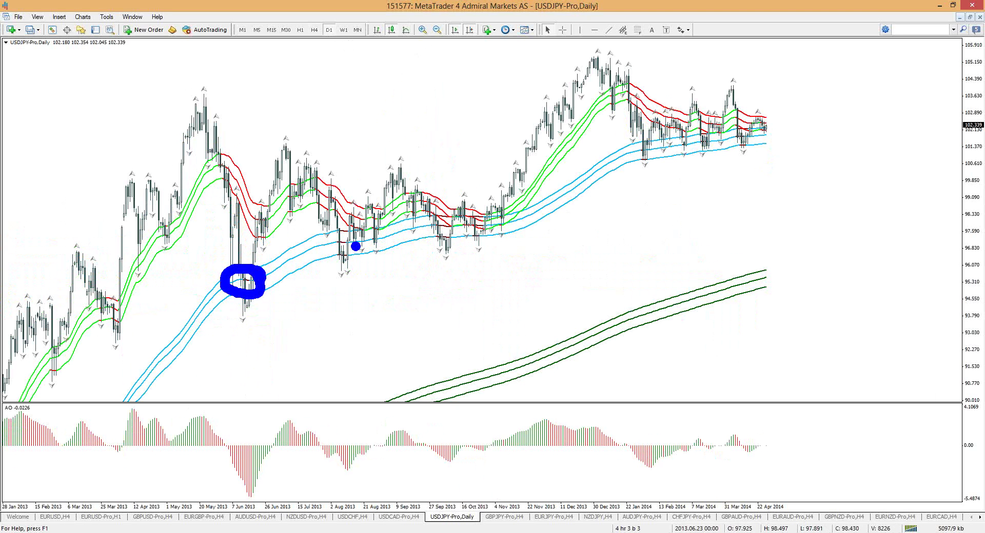
{"action": "left_click_drag", "start_coordinate": [356, 247], "coordinate": [358, 246]}
{"action": "mouse_move", "coordinate": [429, 242]}
{"action": "left_mouse_down"}
{"action": "mouse_move", "coordinate": [431, 227]}
{"action": "mouse_move", "coordinate": [435, 241]}
{"action": "mouse_move", "coordinate": [471, 217]}
{"action": "left_mouse_up"}
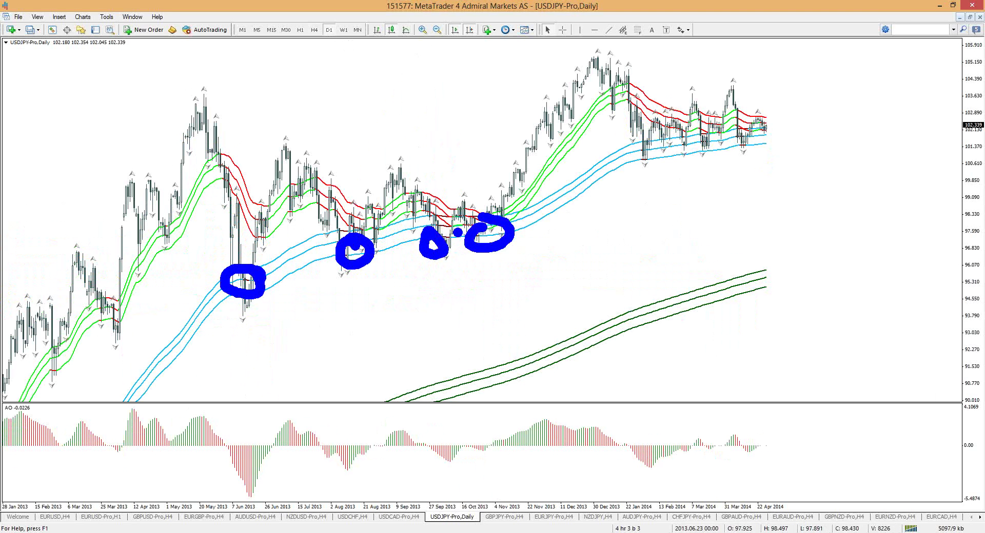
{"action": "left_click_drag", "start_coordinate": [233, 269], "coordinate": [277, 171]}
{"action": "left_click_drag", "start_coordinate": [366, 245], "coordinate": [392, 166]}
{"action": "left_click_drag", "start_coordinate": [434, 247], "coordinate": [480, 193]}
{"action": "mouse_move", "coordinate": [491, 227]}
{"action": "left_mouse_down"}
{"action": "mouse_move", "coordinate": [542, 119]}
{"action": "mouse_move", "coordinate": [539, 199]}
{"action": "left_mouse_up"}
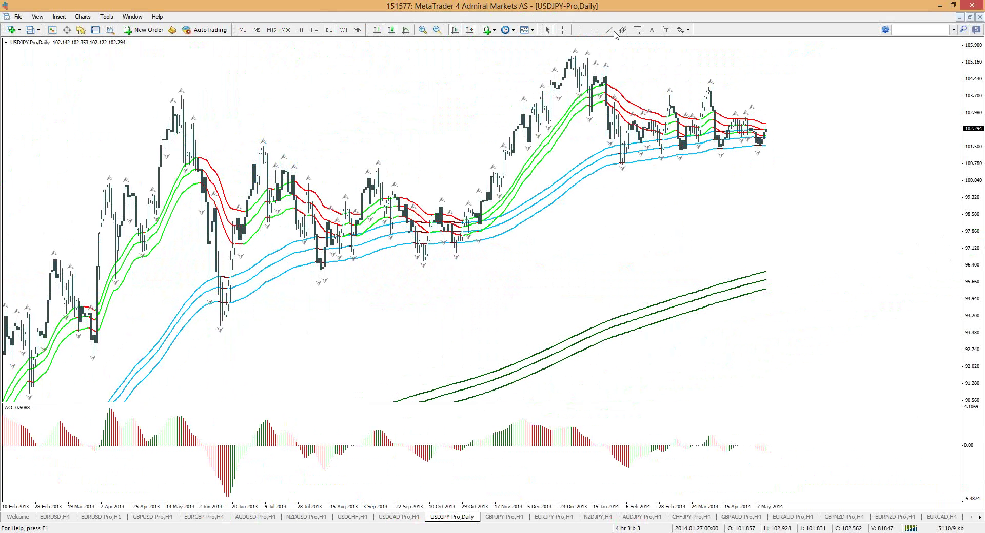
Step: Place a falling trend line from the year-end peak along the spring high, and a horizontal line at about 103.0
{"action": "left_click", "coordinate": [610, 31]}
{"action": "left_click_drag", "start_coordinate": [570, 55], "coordinate": [808, 110]}
{"action": "left_click_drag", "start_coordinate": [571, 60], "coordinate": [575, 57]}
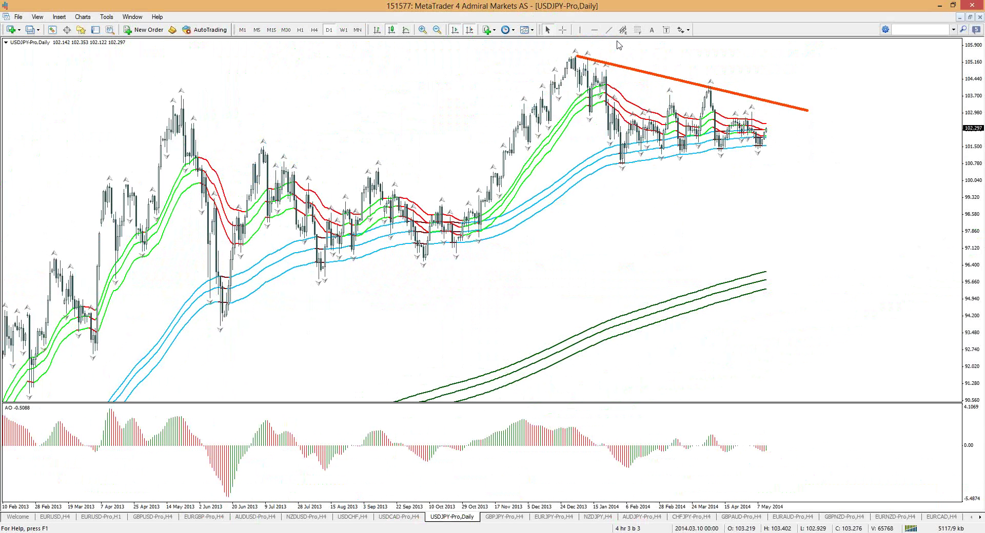
{"action": "left_click", "coordinate": [760, 113]}
{"action": "scroll", "coordinate": [768, 122], "scroll_direction": "up", "scroll_amount": 1}
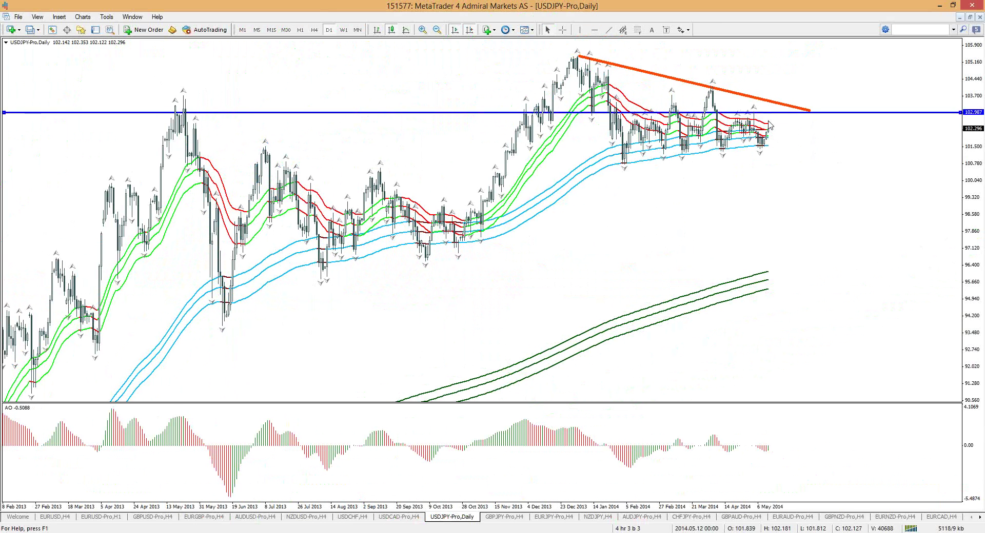
Step: Draw freehand strokes falling across the horizontal line over the latest daily bars, and clear them
{"action": "key", "text": "ctrl+2"}
{"action": "left_click_drag", "start_coordinate": [689, 103], "coordinate": [790, 133]}
{"action": "mouse_move", "coordinate": [738, 100]}
{"action": "left_mouse_down"}
{"action": "mouse_move", "coordinate": [740, 180]}
{"action": "mouse_move", "coordinate": [797, 136]}
{"action": "left_mouse_up"}
{"action": "left_click", "coordinate": [801, 161]}
{"action": "key", "text": "Escape"}
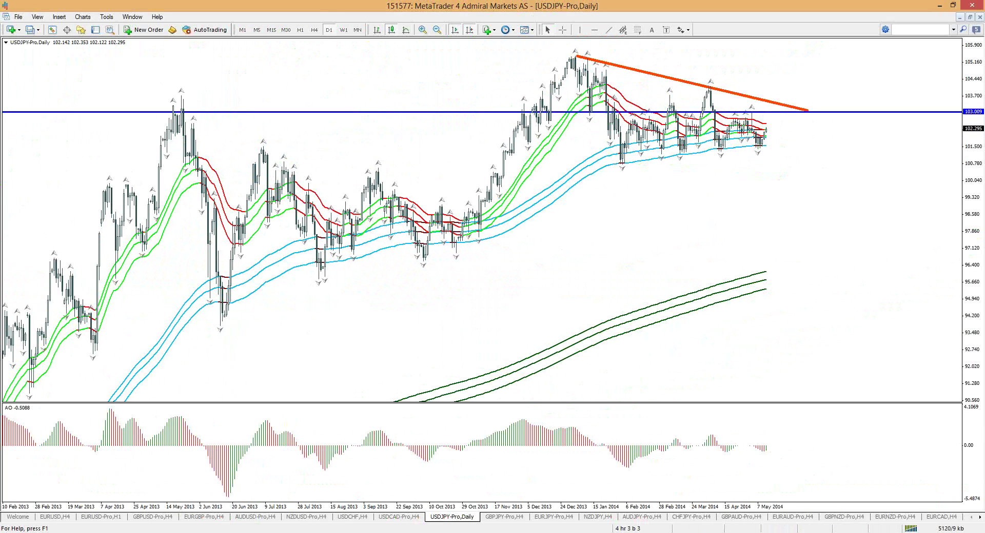
Step: Draw a thick green support band beneath the USDJPY daily lows of 2014, and clear it
{"action": "key", "text": "ctrl+2"}
{"action": "mouse_move", "coordinate": [635, 129]}
{"action": "left_mouse_down"}
{"action": "mouse_move", "coordinate": [640, 137]}
{"action": "mouse_move", "coordinate": [676, 125]}
{"action": "mouse_move", "coordinate": [697, 136]}
{"action": "mouse_move", "coordinate": [768, 132]}
{"action": "mouse_move", "coordinate": [719, 151]}
{"action": "mouse_move", "coordinate": [598, 155]}
{"action": "mouse_move", "coordinate": [765, 163]}
{"action": "mouse_move", "coordinate": [703, 154]}
{"action": "mouse_move", "coordinate": [635, 168]}
{"action": "left_mouse_up"}
{"action": "key", "text": "e"}
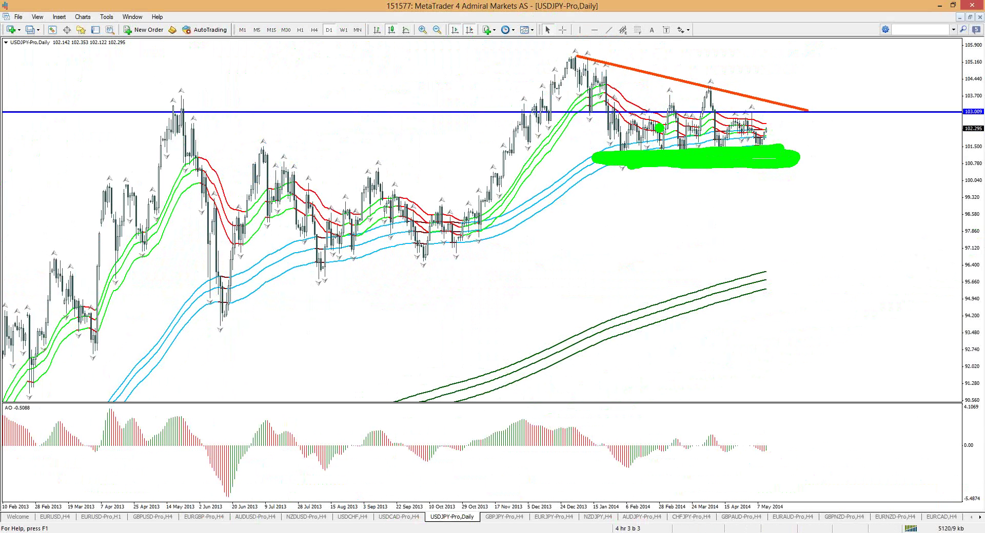
{"action": "key", "text": "e"}
Step: Draw a green rise and fall around the horizontal line, then a freehand mark across the 2014 range, clearing each
{"action": "mouse_move", "coordinate": [666, 145]}
{"action": "left_mouse_down"}
{"action": "mouse_move", "coordinate": [678, 94]}
{"action": "mouse_move", "coordinate": [697, 123]}
{"action": "left_mouse_up"}
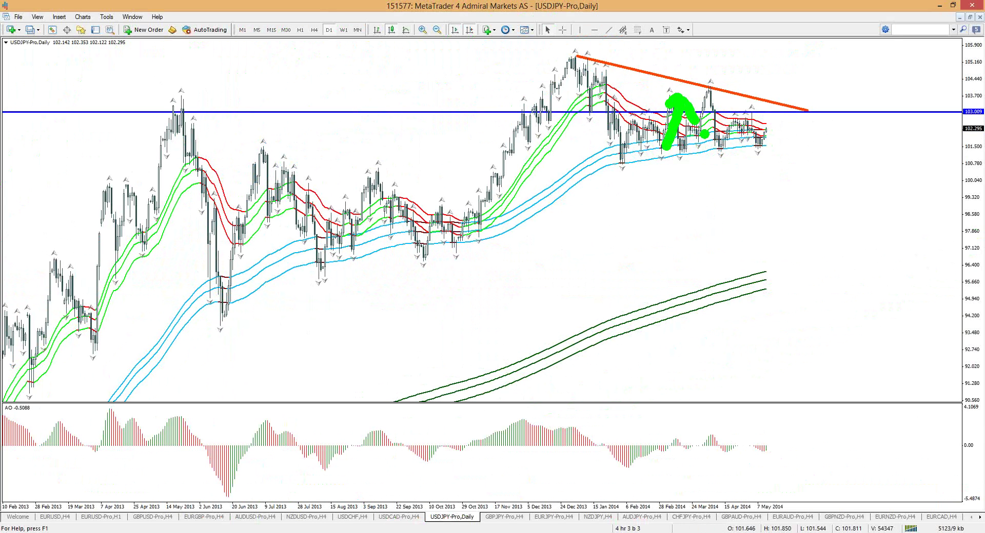
{"action": "key", "text": "e"}
{"action": "mouse_move", "coordinate": [640, 135]}
{"action": "left_mouse_down"}
{"action": "mouse_move", "coordinate": [692, 145]}
{"action": "mouse_move", "coordinate": [780, 133]}
{"action": "left_mouse_up"}
{"action": "key", "text": "e"}
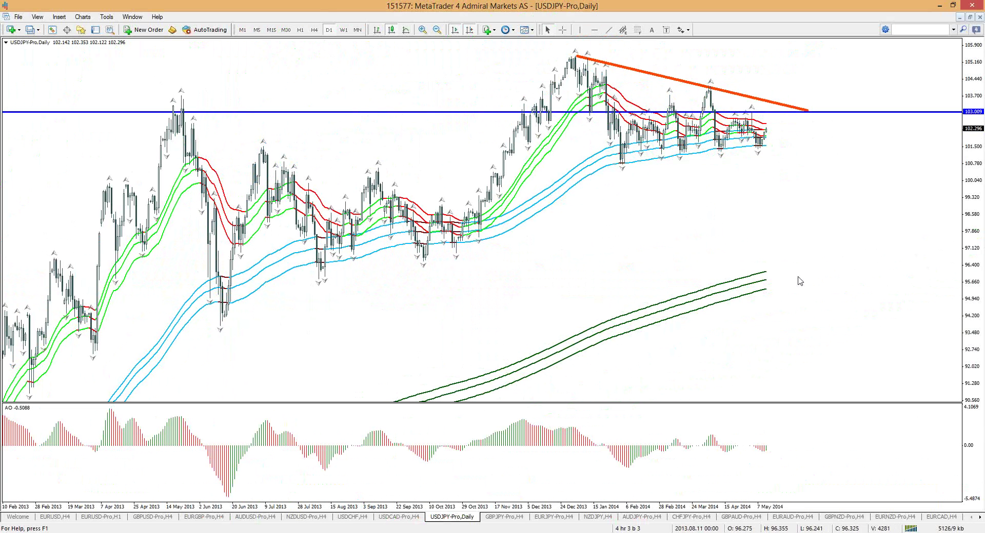
Step: Examine the USDJPY chart on the H4 and H1 timeframes, and return it to the daily timeframe
{"action": "left_click", "coordinate": [314, 30]}
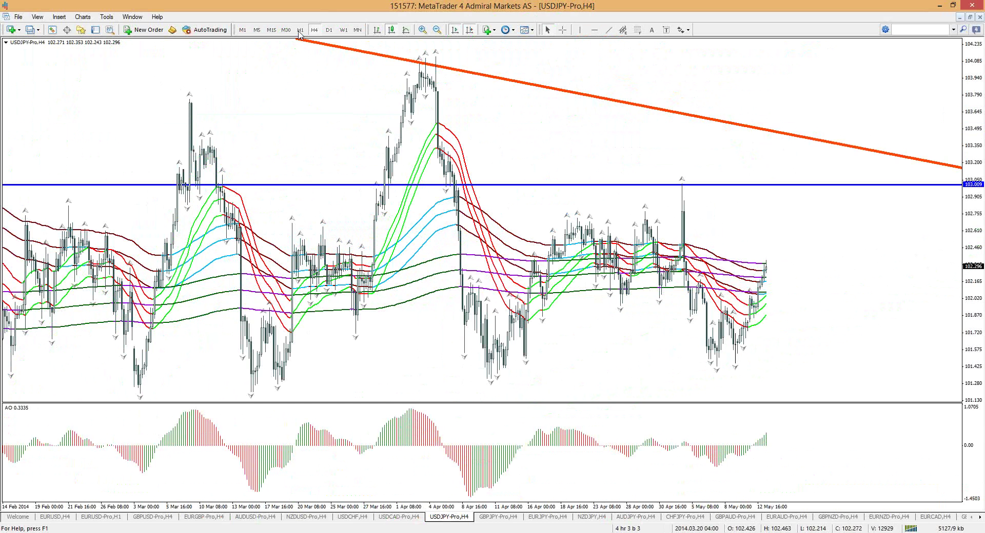
{"action": "left_click", "coordinate": [300, 30]}
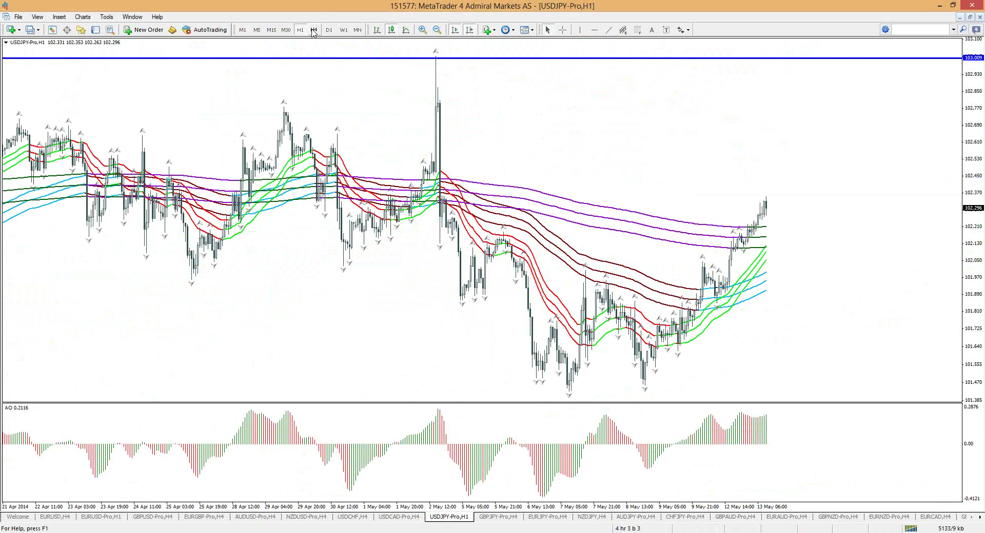
{"action": "left_click", "coordinate": [330, 31]}
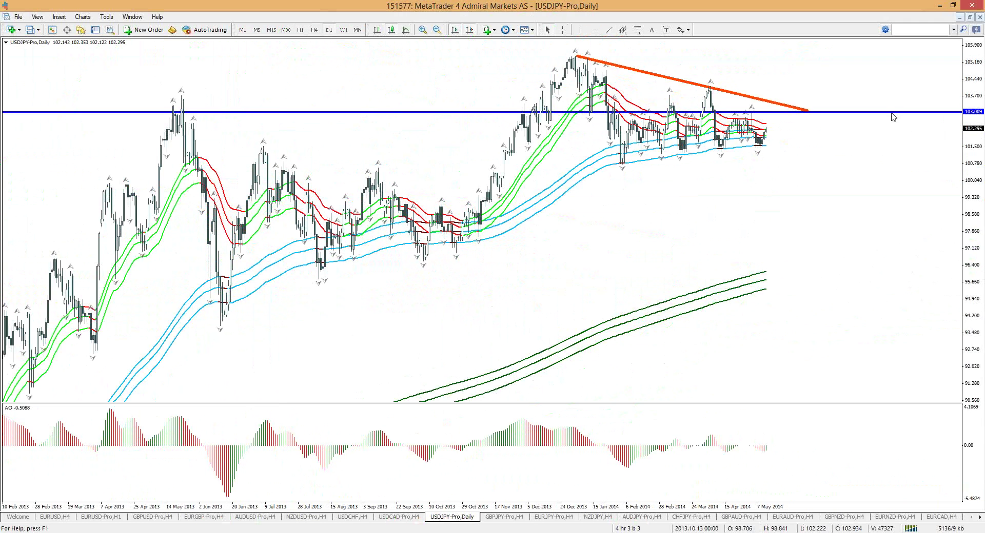
Step: Draw a green up arrow above the USDJPY horizontal line, then a long rising green arrow beneath the daily prices, clearing each
{"action": "left_click_drag", "start_coordinate": [767, 109], "coordinate": [776, 66]}
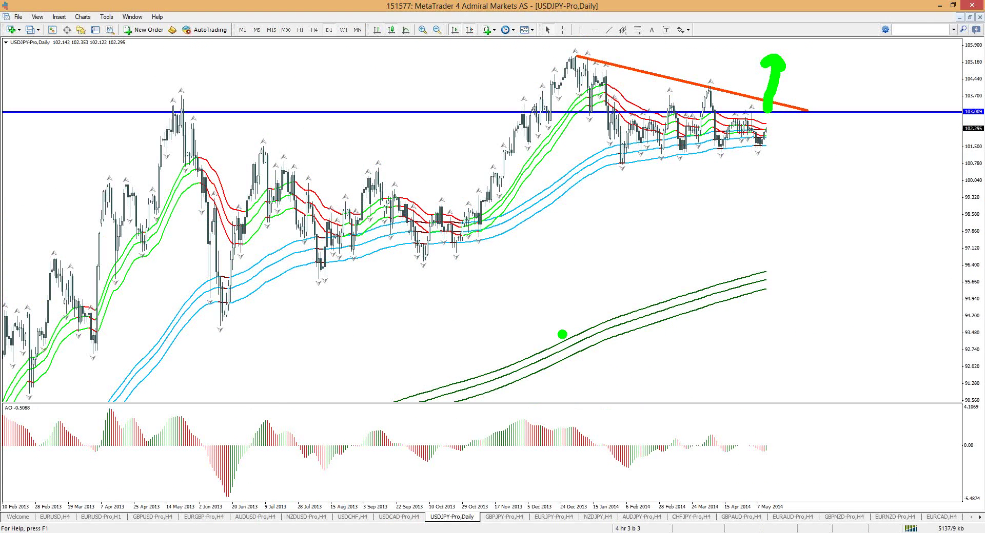
{"action": "key", "text": "Escape"}
{"action": "key", "text": "ctrl+2"}
{"action": "mouse_move", "coordinate": [106, 402]}
{"action": "left_mouse_down"}
{"action": "mouse_move", "coordinate": [151, 362]}
{"action": "mouse_move", "coordinate": [576, 290]}
{"action": "mouse_move", "coordinate": [708, 229]}
{"action": "left_mouse_up"}
{"action": "left_click_drag", "start_coordinate": [651, 207], "coordinate": [729, 272]}
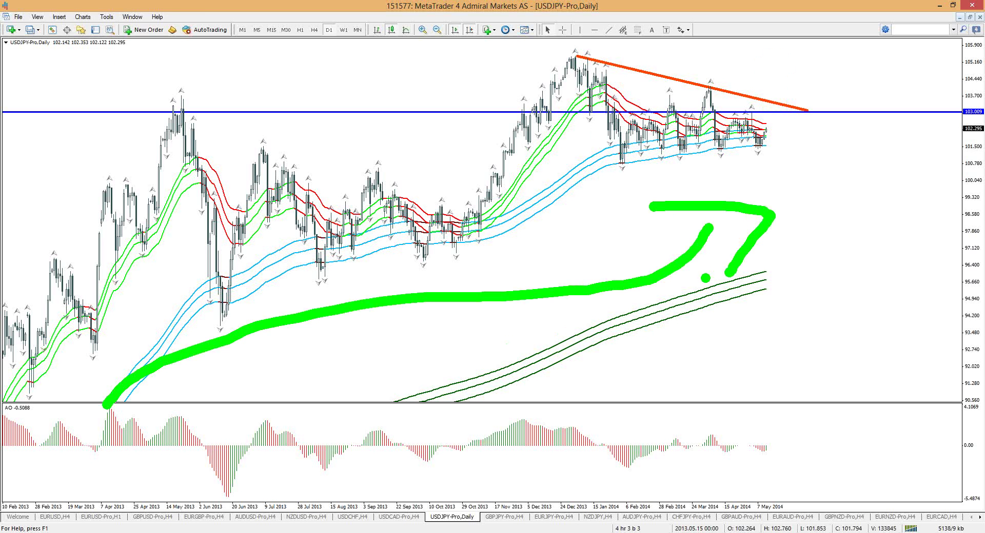
{"action": "key", "text": "Escape"}
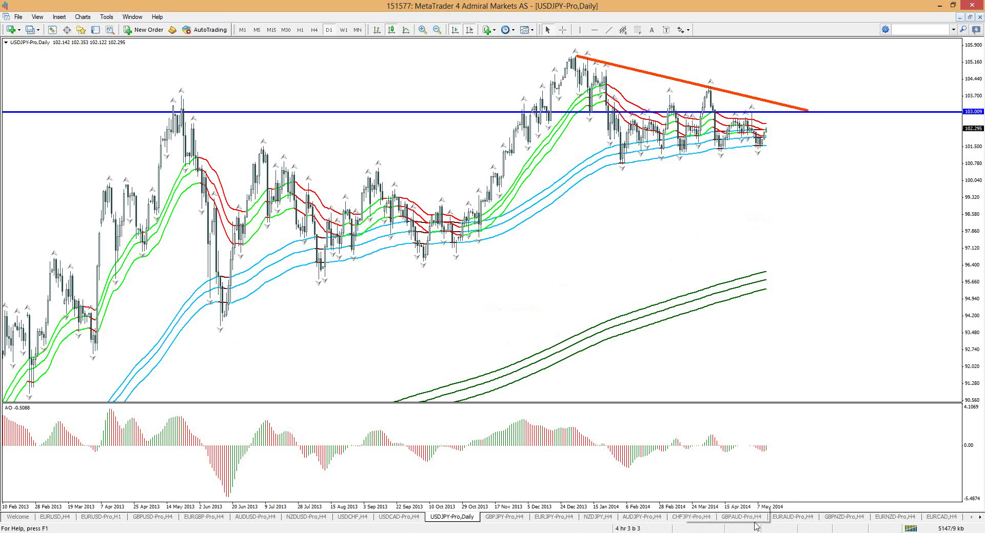
Step: Open the EURAUD chart, apply the "3 bandits 3 trends ao" template, and show its latest H4 bars
{"action": "left_click", "coordinate": [787, 518]}
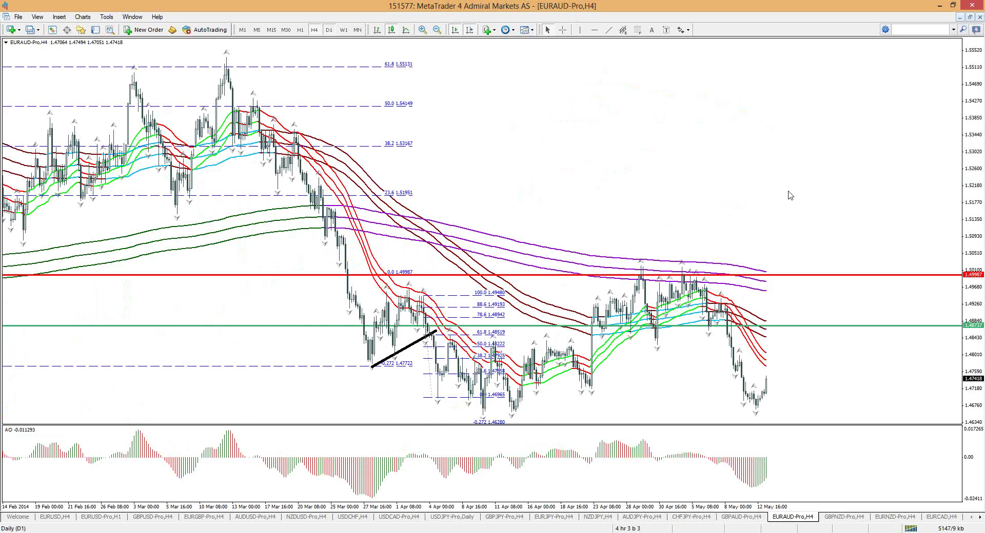
{"action": "right_click", "coordinate": [772, 81]}
{"action": "mouse_move", "coordinate": [811, 166]}
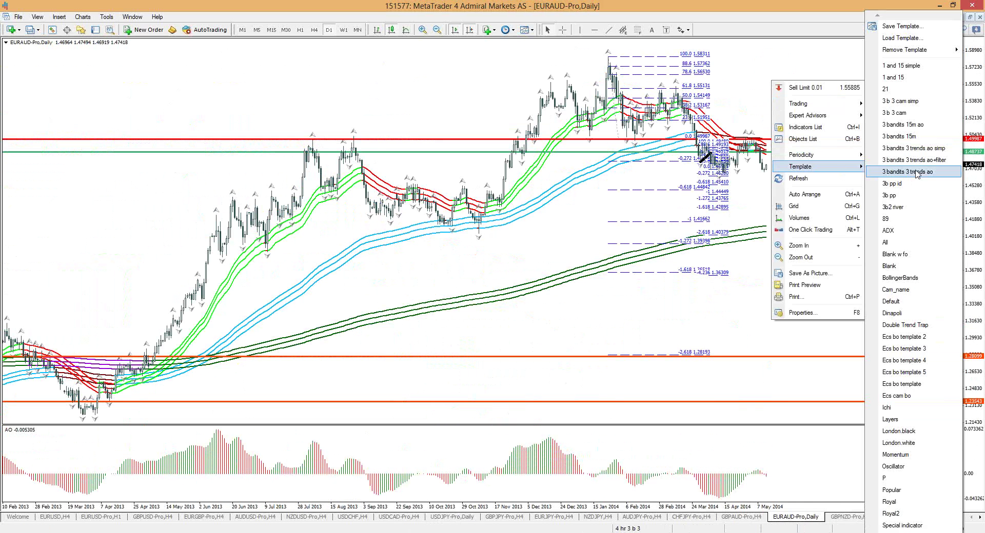
{"action": "left_click", "coordinate": [918, 171]}
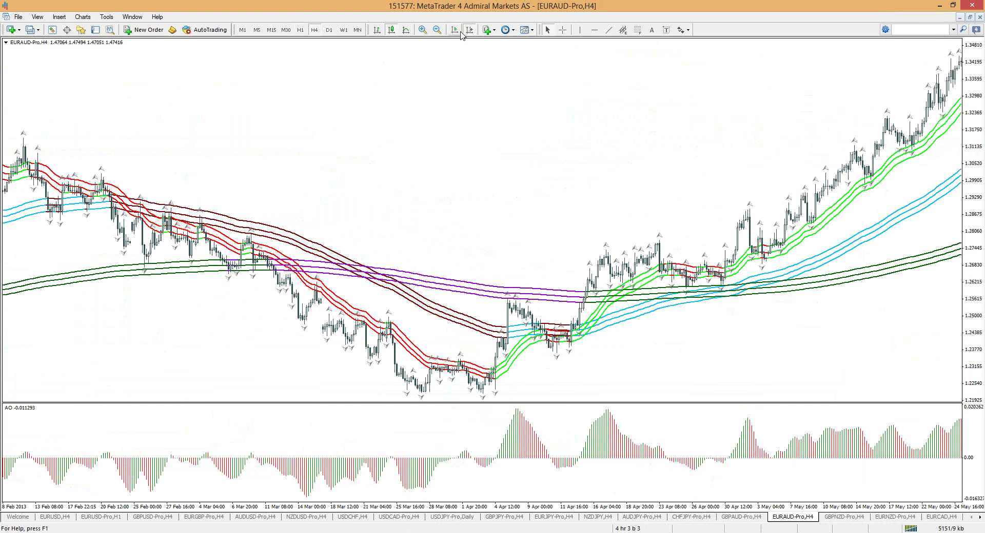
{"action": "key", "text": "End"}
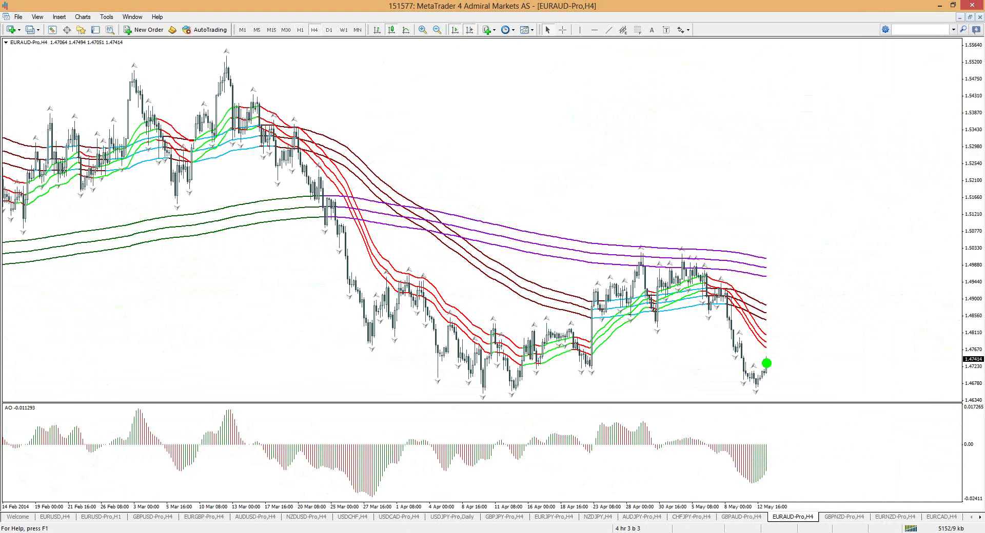
Step: Draw a red down arrow from the red EURAUD band, then short red strokes at the purple, dark red and red bands, clearing each set
{"action": "mouse_move", "coordinate": [759, 339]}
{"action": "left_mouse_down"}
{"action": "mouse_move", "coordinate": [779, 338]}
{"action": "mouse_move", "coordinate": [795, 377]}
{"action": "left_mouse_up"}
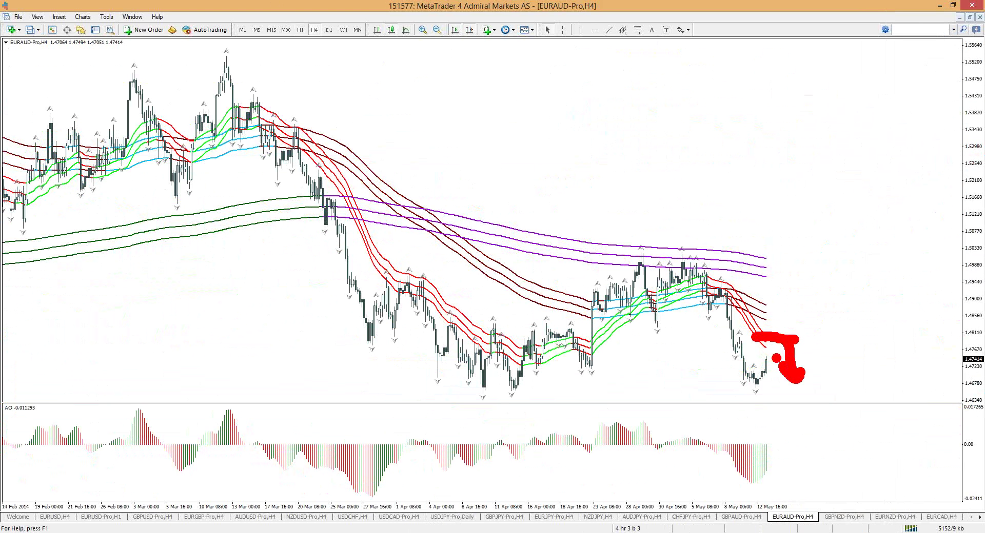
{"action": "key", "text": "e"}
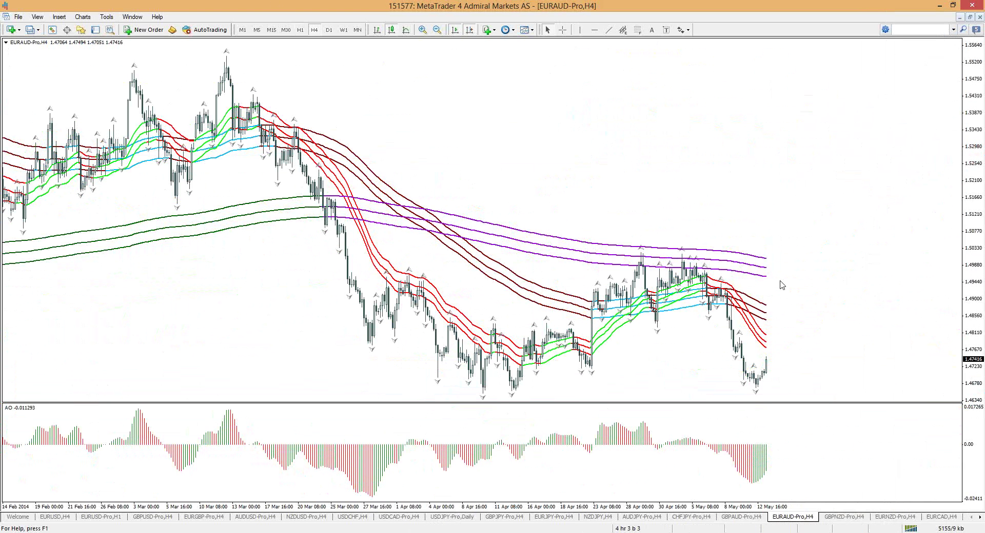
{"action": "left_click_drag", "start_coordinate": [764, 272], "coordinate": [803, 274]}
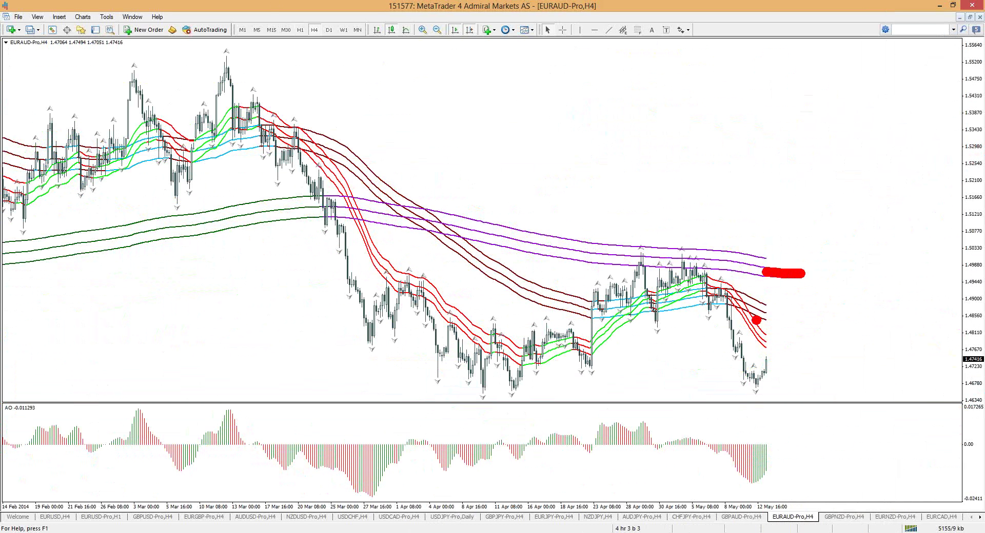
{"action": "left_click_drag", "start_coordinate": [754, 322], "coordinate": [805, 323]}
{"action": "left_click_drag", "start_coordinate": [763, 346], "coordinate": [815, 347]}
{"action": "key", "text": "Escape"}
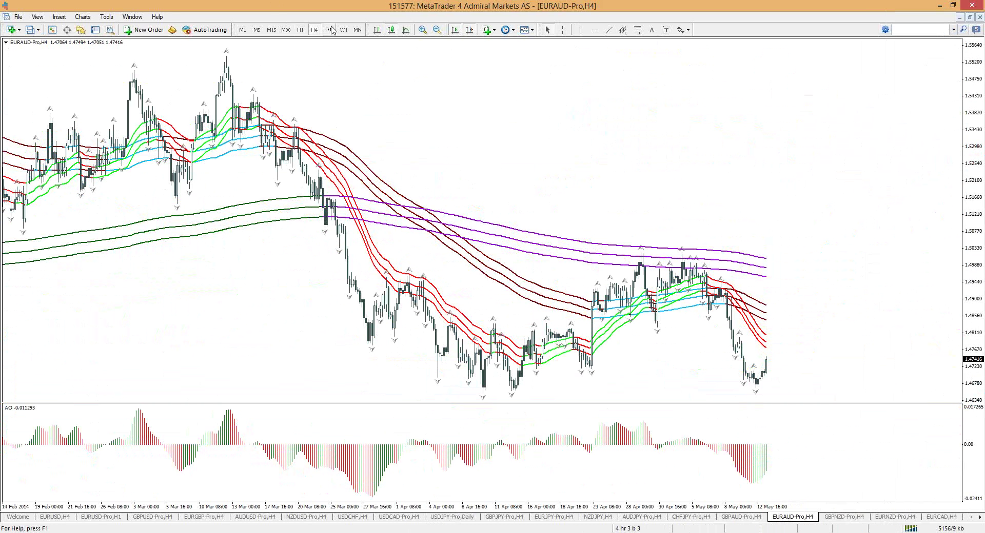
Step: Switch EURAUD to daily, circle the area below the latest bars in red, then mark the blue and dark green bands, clearing each set
{"action": "left_click", "coordinate": [330, 30]}
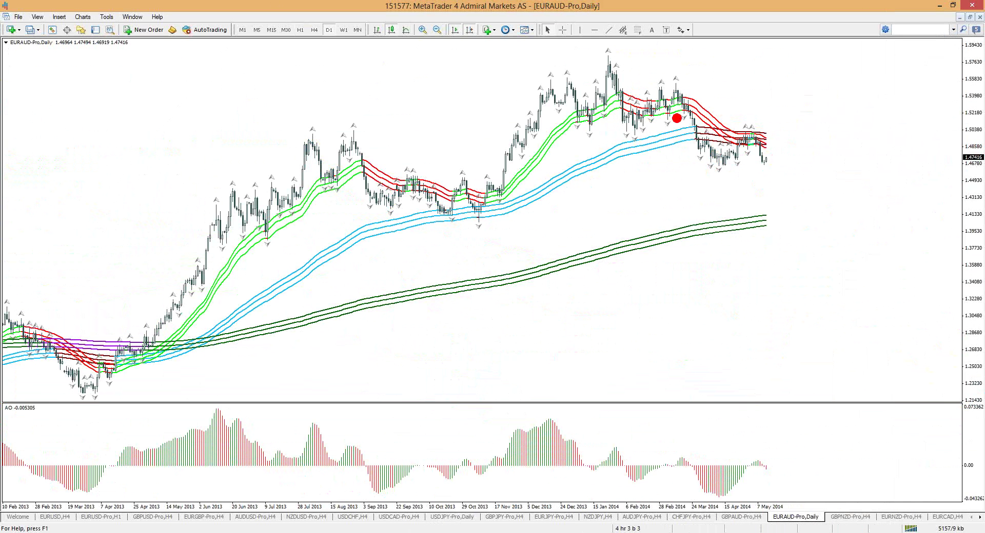
{"action": "mouse_move", "coordinate": [781, 175]}
{"action": "left_mouse_down"}
{"action": "mouse_move", "coordinate": [710, 175]}
{"action": "mouse_move", "coordinate": [739, 210]}
{"action": "mouse_move", "coordinate": [780, 198]}
{"action": "mouse_move", "coordinate": [783, 180]}
{"action": "left_mouse_up"}
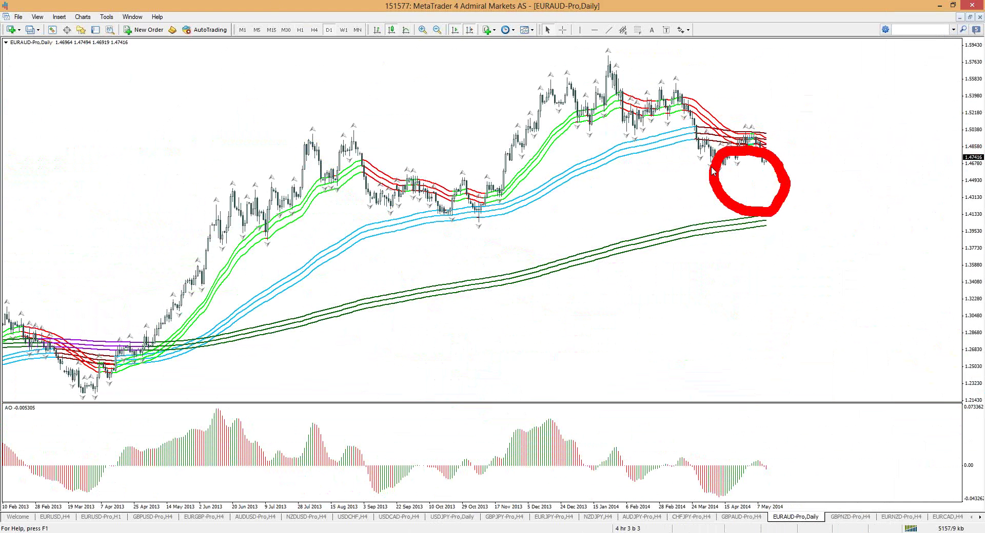
{"action": "key", "text": "e"}
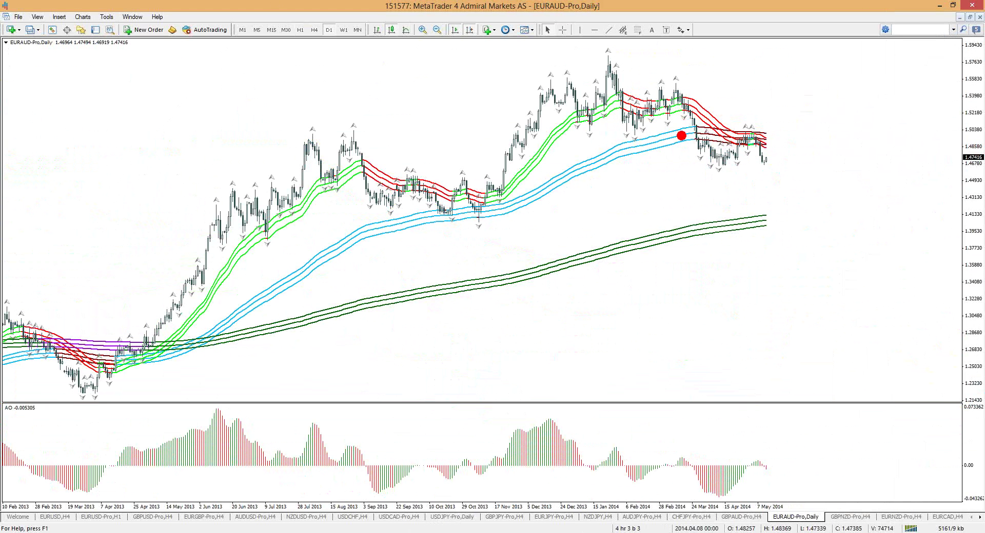
{"action": "left_click_drag", "start_coordinate": [670, 134], "coordinate": [713, 133]}
{"action": "left_click_drag", "start_coordinate": [720, 234], "coordinate": [669, 238]}
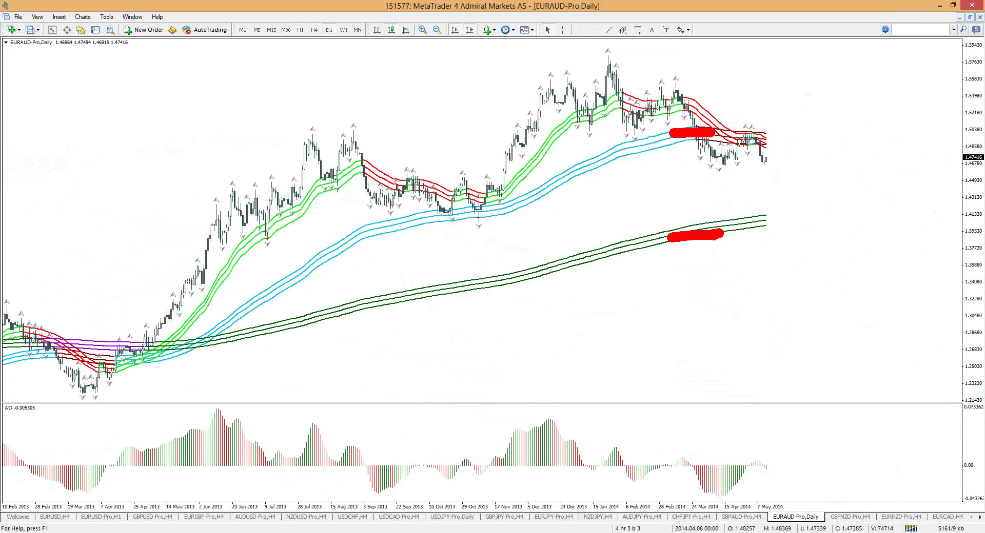
{"action": "key", "text": "e"}
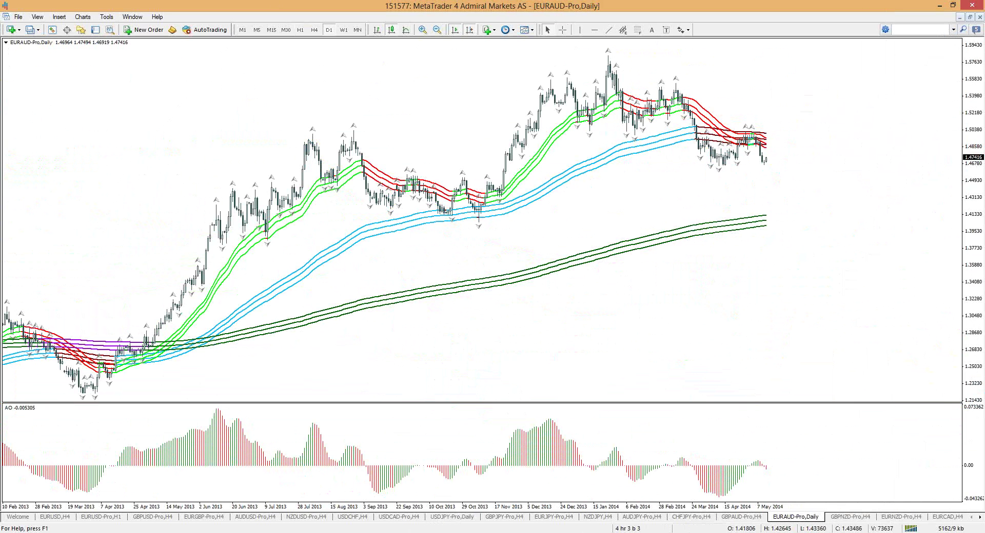
Step: Trace the EURAUD daily rallies in blue and corrections in red down toward the dark green band, circle that band in blue, and clear everything
{"action": "key", "text": "b"}
{"action": "mouse_move", "coordinate": [143, 325]}
{"action": "left_mouse_down"}
{"action": "mouse_move", "coordinate": [148, 338]}
{"action": "mouse_move", "coordinate": [225, 232]}
{"action": "mouse_move", "coordinate": [268, 208]}
{"action": "mouse_move", "coordinate": [305, 165]}
{"action": "mouse_move", "coordinate": [358, 142]}
{"action": "mouse_move", "coordinate": [378, 185]}
{"action": "mouse_move", "coordinate": [485, 220]}
{"action": "mouse_move", "coordinate": [528, 124]}
{"action": "mouse_move", "coordinate": [583, 108]}
{"action": "mouse_move", "coordinate": [611, 77]}
{"action": "left_mouse_up"}
{"action": "key", "text": "r"}
{"action": "key", "text": "b"}
{"action": "key", "text": "r"}
{"action": "mouse_move", "coordinate": [615, 73]}
{"action": "left_mouse_down"}
{"action": "mouse_move", "coordinate": [635, 142]}
{"action": "mouse_move", "coordinate": [694, 81]}
{"action": "left_mouse_up"}
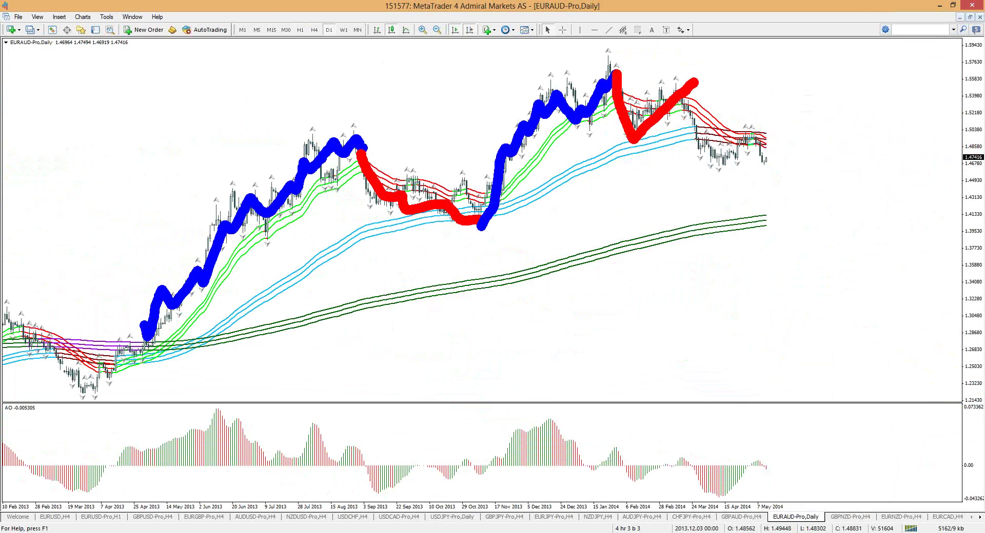
{"action": "left_click_drag", "start_coordinate": [694, 81], "coordinate": [778, 215]}
{"action": "left_click", "coordinate": [779, 233]}
{"action": "key", "text": "b"}
{"action": "mouse_move", "coordinate": [951, 222]}
{"action": "left_mouse_down"}
{"action": "mouse_move", "coordinate": [636, 220]}
{"action": "mouse_move", "coordinate": [944, 242]}
{"action": "mouse_move", "coordinate": [819, 172]}
{"action": "left_mouse_up"}
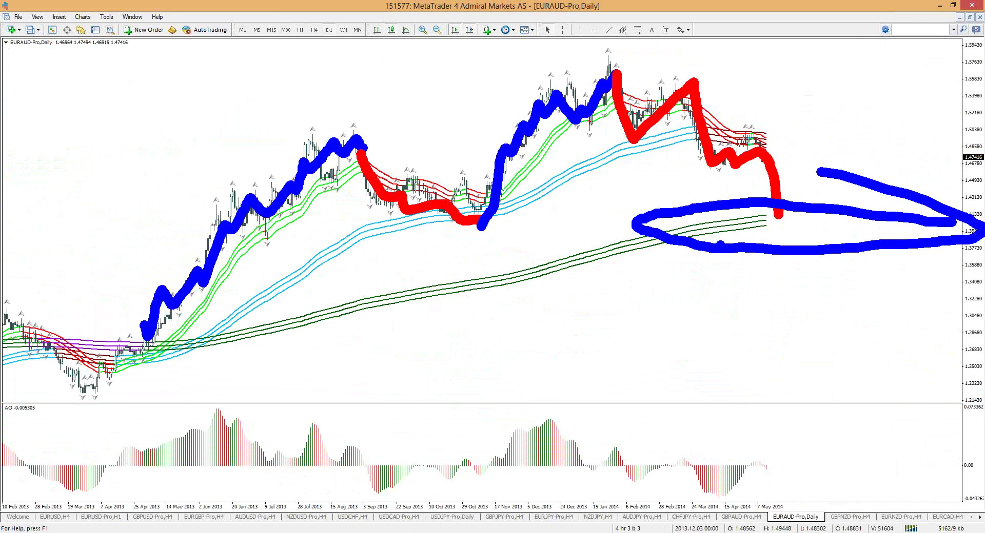
{"action": "key", "text": "Escape"}
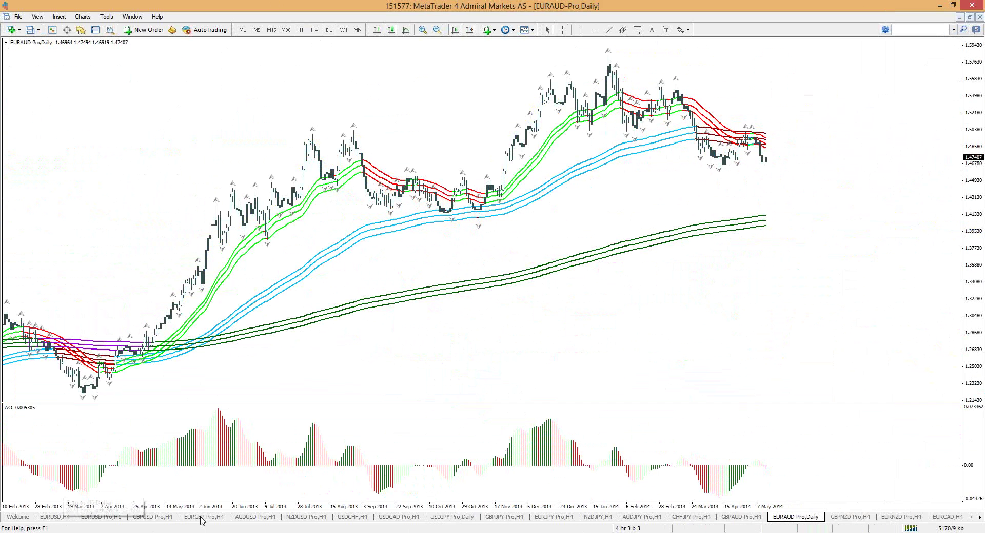
Step: Open USDCAD on the daily timeframe and place horizontal lines at 1.08112 under the May low and 1.10538 along the April highs
{"action": "left_click", "coordinate": [419, 518]}
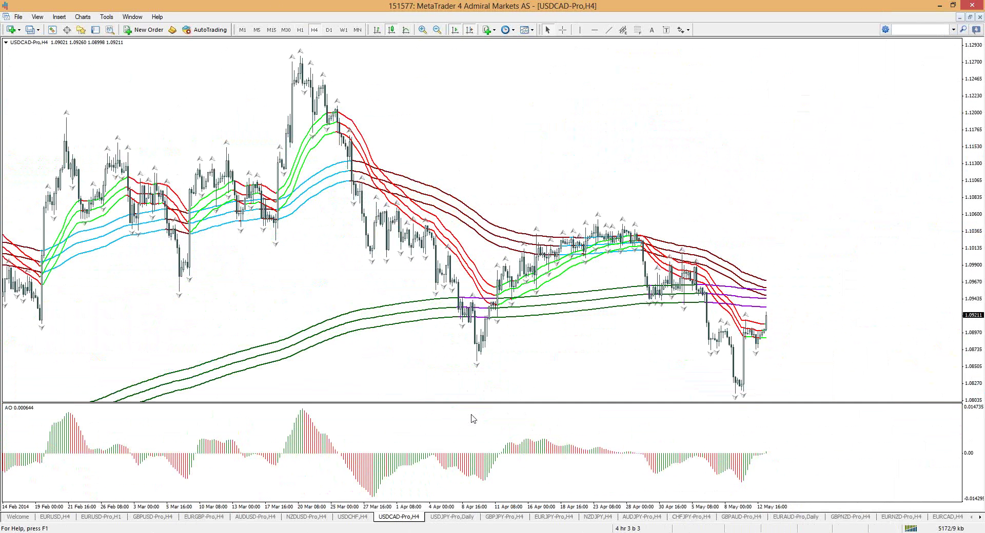
{"action": "left_click", "coordinate": [329, 29]}
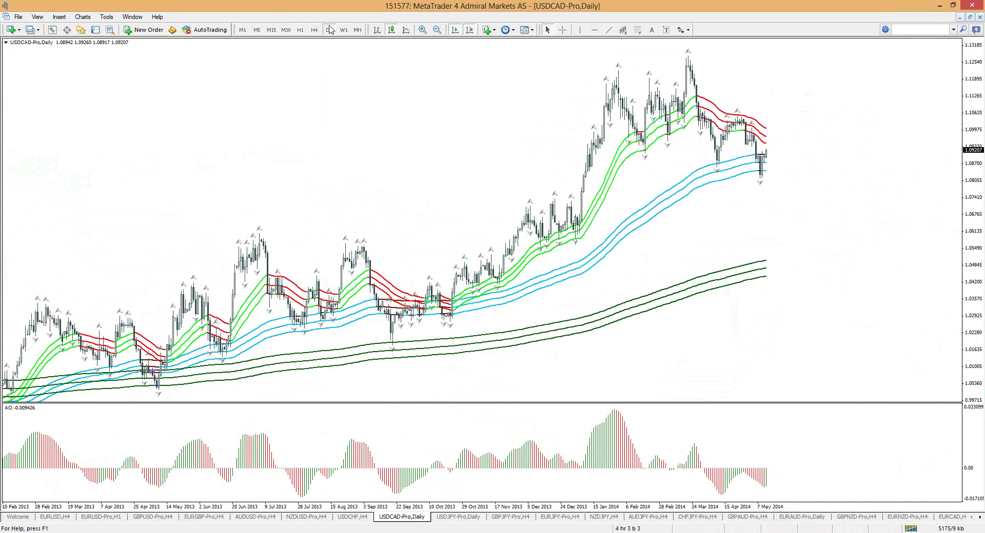
{"action": "left_click", "coordinate": [594, 30]}
{"action": "left_click", "coordinate": [760, 179]}
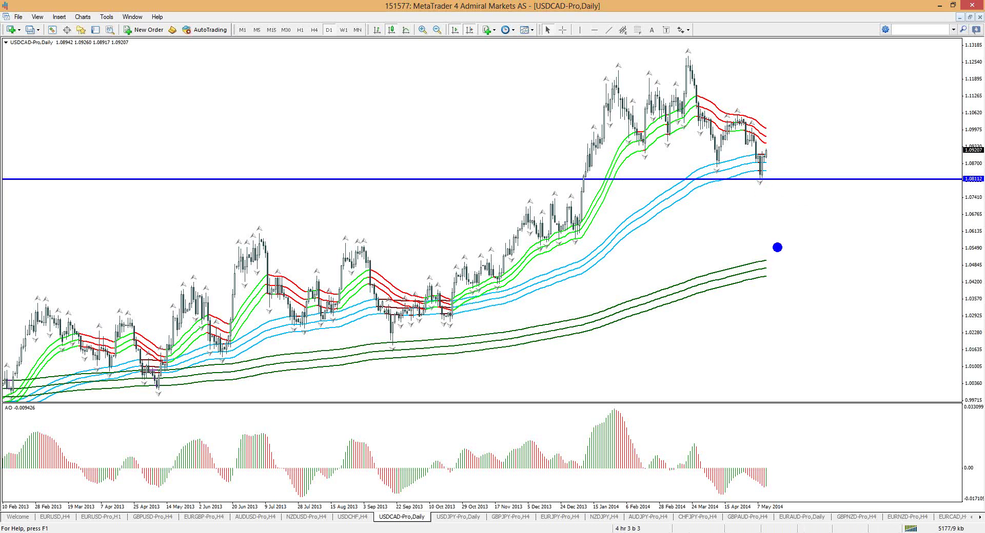
{"action": "left_click", "coordinate": [594, 31]}
{"action": "left_click", "coordinate": [760, 114]}
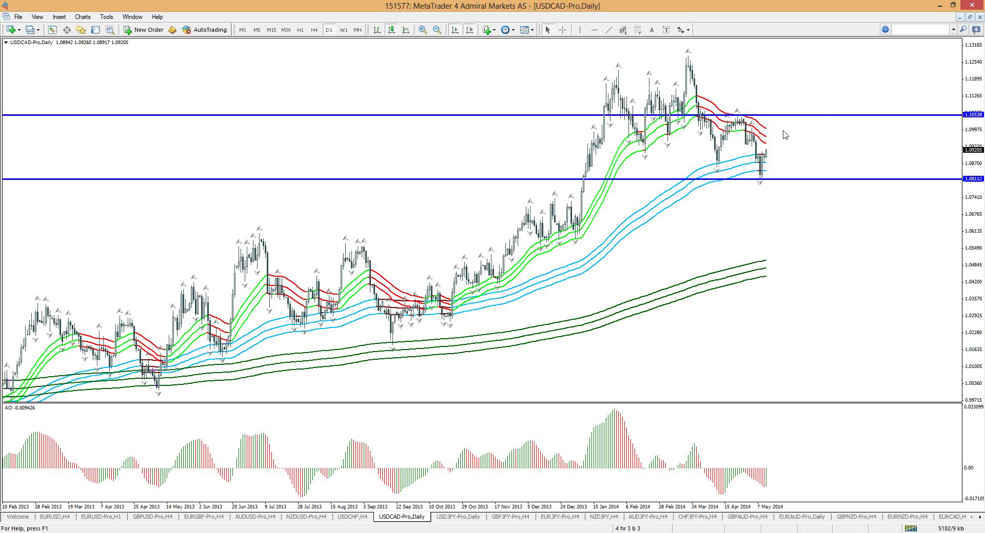
Step: Draw a blue stroke along the upper USDCAD line, then blue loops around the latest bars between both lines, clearing each
{"action": "left_click_drag", "start_coordinate": [716, 121], "coordinate": [835, 117]}
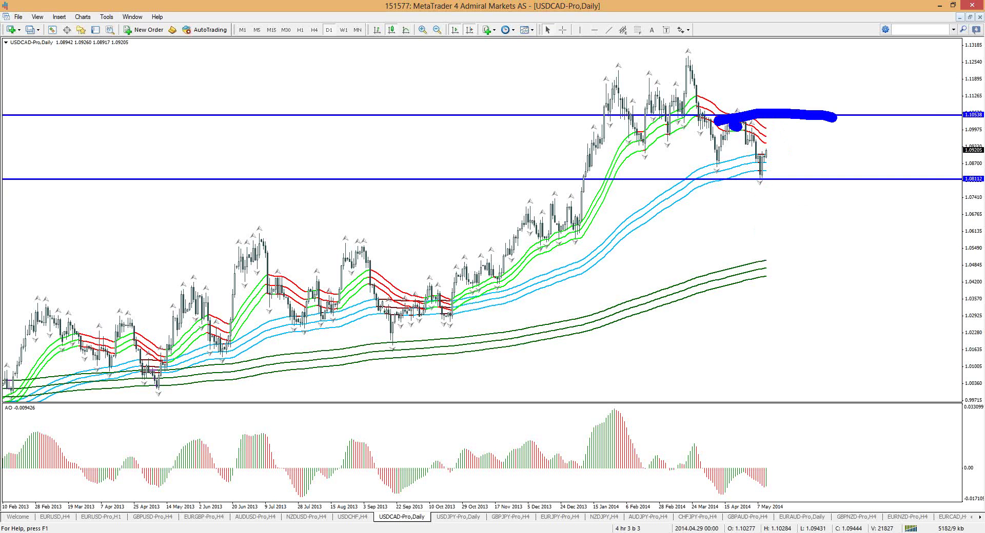
{"action": "key", "text": "e"}
{"action": "mouse_move", "coordinate": [777, 138]}
{"action": "left_mouse_down"}
{"action": "mouse_move", "coordinate": [750, 180]}
{"action": "mouse_move", "coordinate": [783, 154]}
{"action": "left_mouse_up"}
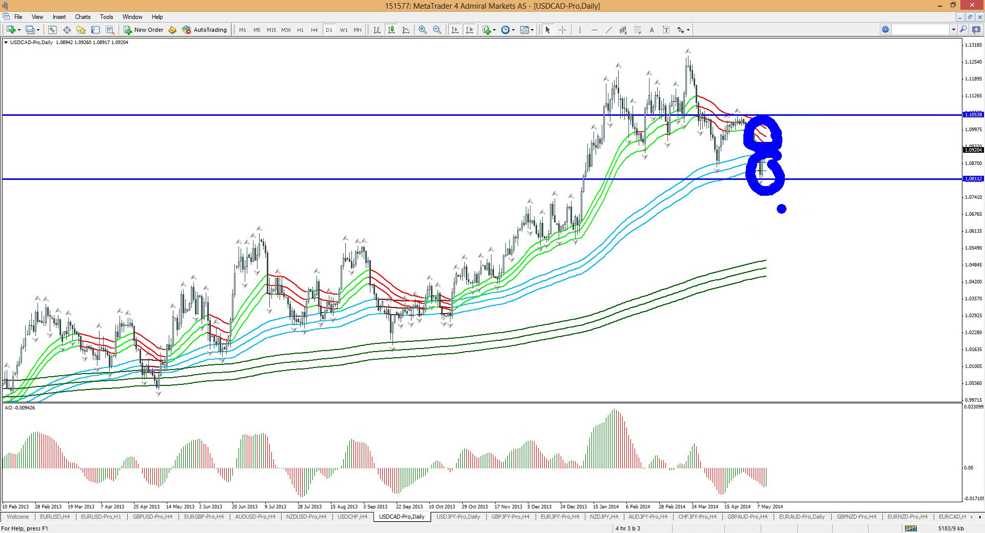
{"action": "key", "text": "Escape"}
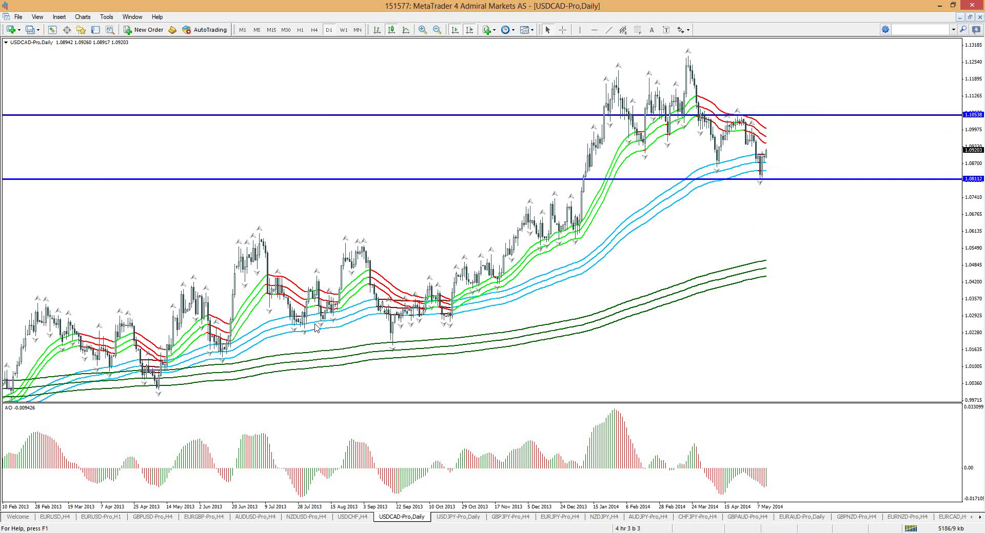
Step: Return USDCAD to the H4 timeframe, and open the USDCHF chart on the daily timeframe
{"action": "type", "text": "H4"}
{"action": "key", "text": "Return"}
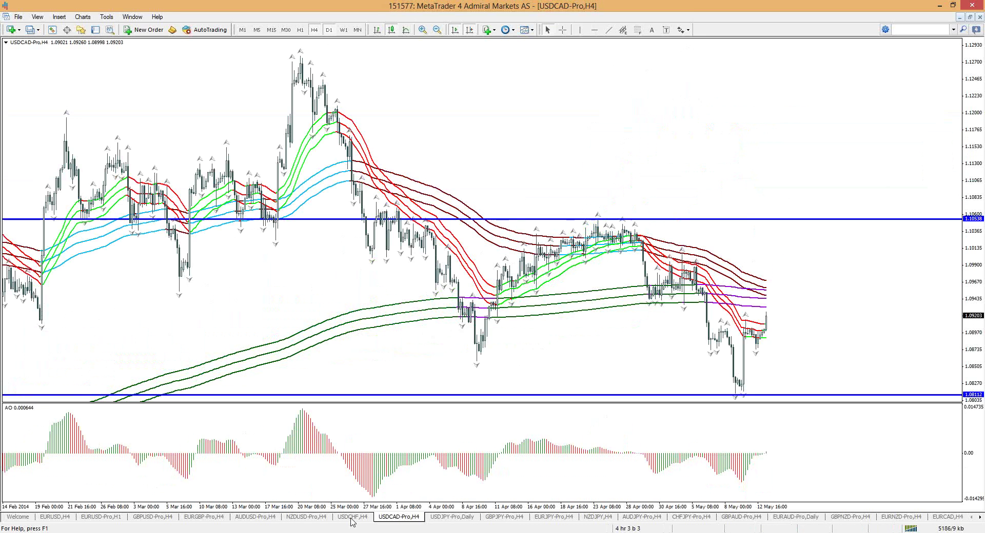
{"action": "left_click", "coordinate": [352, 518]}
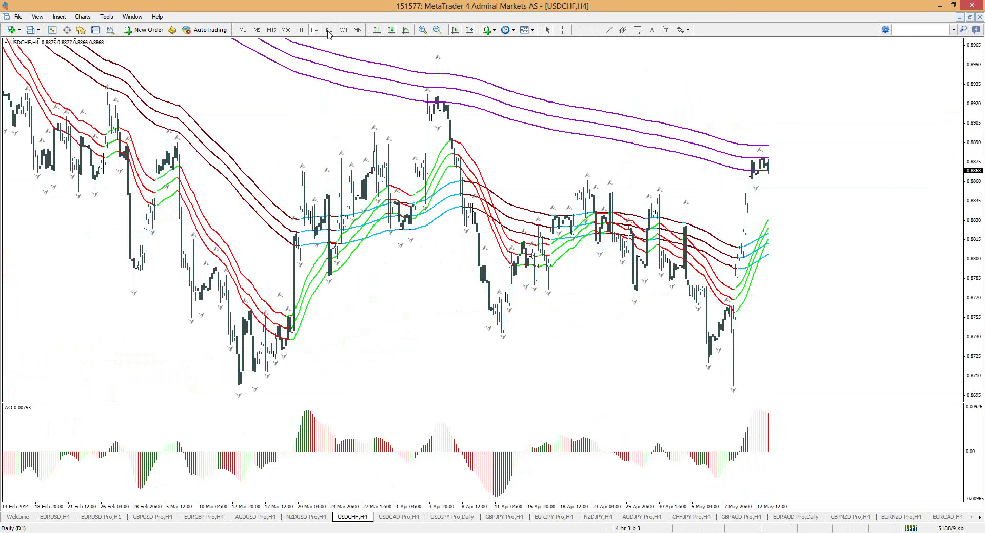
{"action": "left_click", "coordinate": [329, 30]}
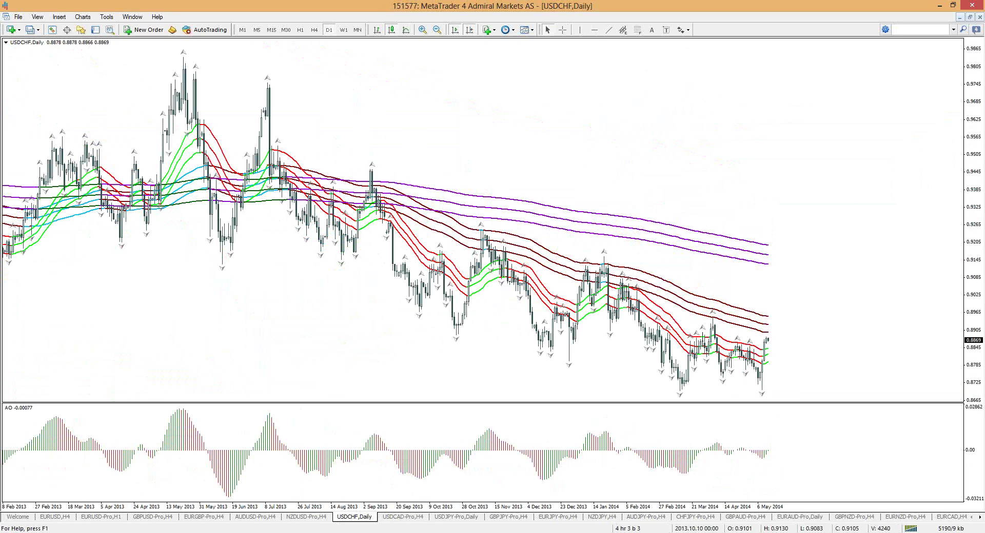
Step: Draw a falling stroke across the 2013 USDCHF decline, then four blue strokes over successive drops from September 2013 to March 2014, clearing each set
{"action": "mouse_move", "coordinate": [318, 206]}
{"action": "left_mouse_down"}
{"action": "mouse_move", "coordinate": [384, 243]}
{"action": "mouse_move", "coordinate": [469, 321]}
{"action": "left_mouse_up"}
{"action": "key", "text": "Escape"}
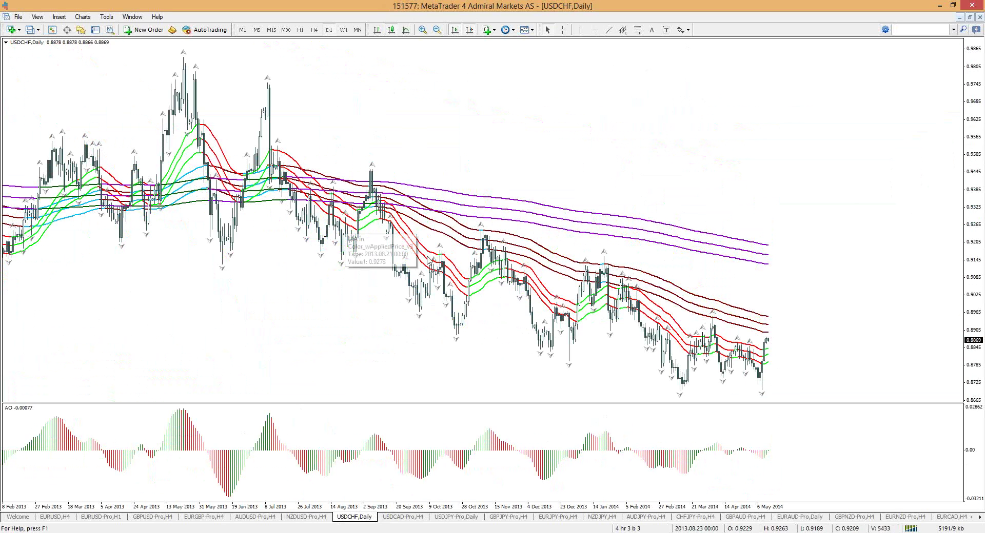
{"action": "left_click", "coordinate": [385, 254]}
{"action": "left_click_drag", "start_coordinate": [382, 226], "coordinate": [413, 300]}
{"action": "left_click_drag", "start_coordinate": [428, 267], "coordinate": [460, 330]}
{"action": "left_click_drag", "start_coordinate": [524, 288], "coordinate": [557, 347]}
{"action": "left_click_drag", "start_coordinate": [647, 324], "coordinate": [678, 380]}
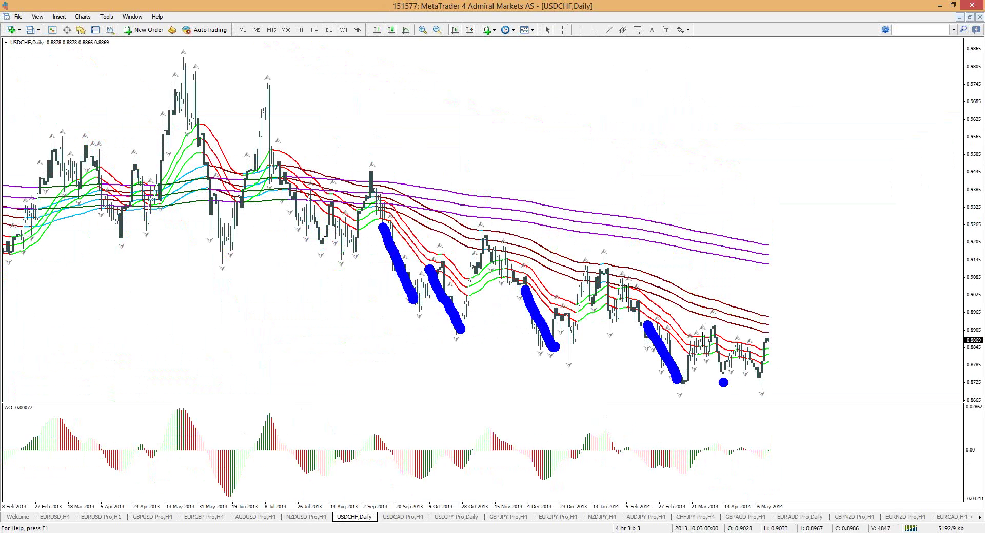
{"action": "key", "text": "Escape"}
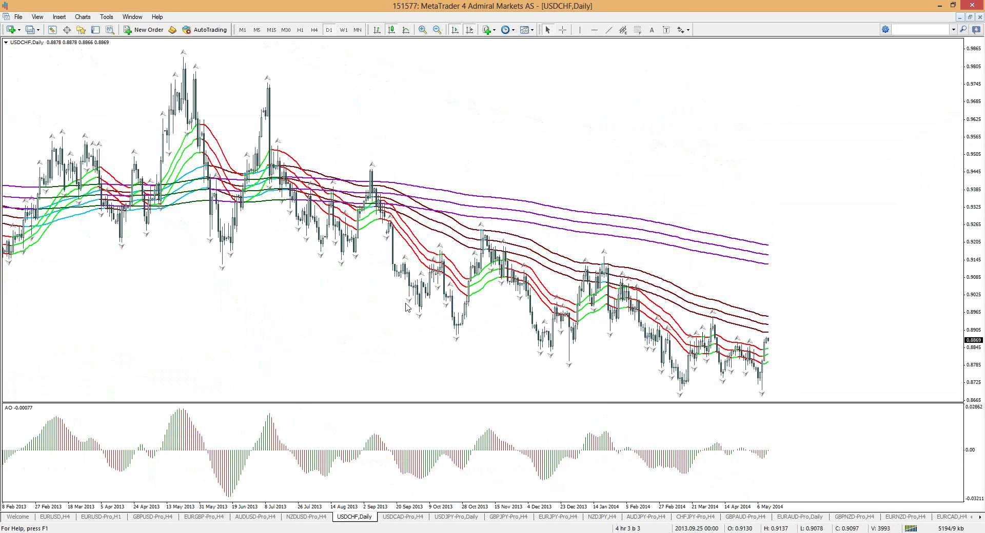
Step: Switch USDCHF to H4 and mark blue blobs on the rallies into the purple band from September 2013 to February 2014, clearing them
{"action": "left_click", "coordinate": [315, 30]}
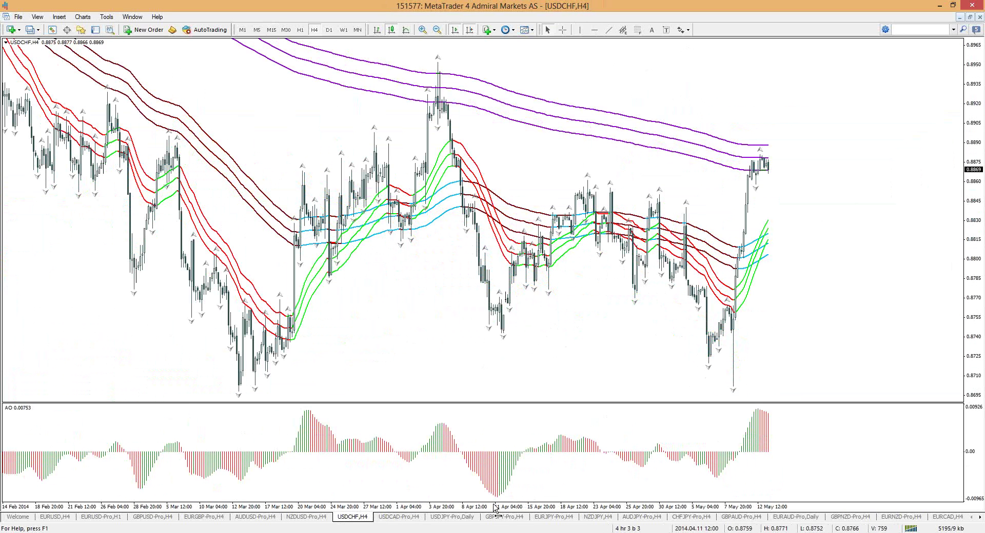
{"action": "left_click_drag", "start_coordinate": [482, 510], "coordinate": [482, 505]}
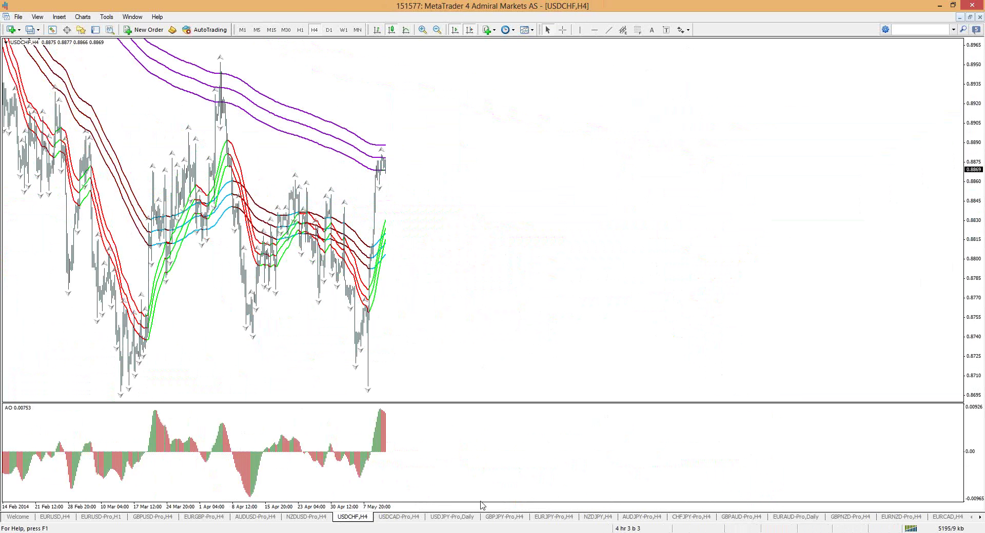
{"action": "left_click", "coordinate": [452, 516]}
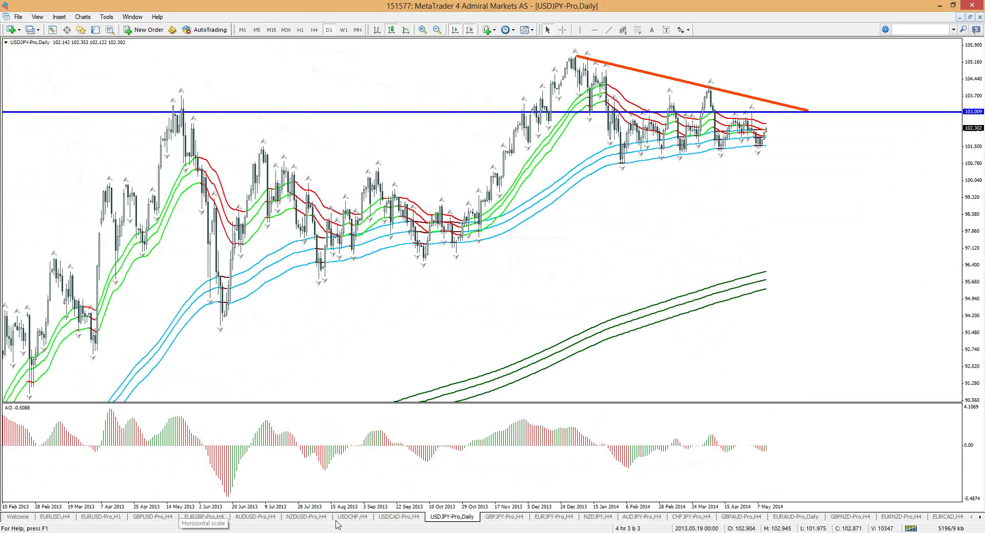
{"action": "left_click", "coordinate": [352, 517]}
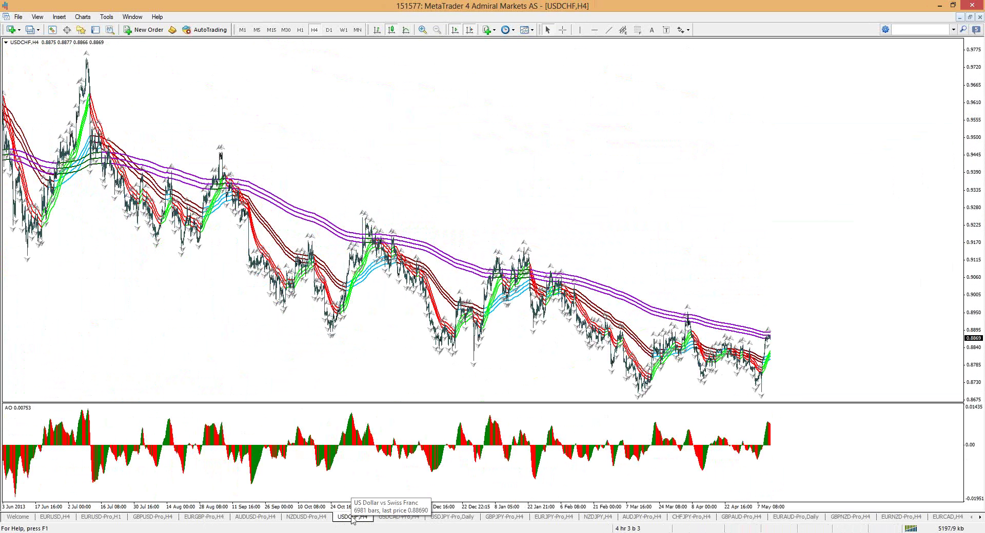
{"action": "left_click", "coordinate": [237, 224]}
{"action": "left_click", "coordinate": [222, 165]}
{"action": "left_click_drag", "start_coordinate": [382, 219], "coordinate": [381, 222]}
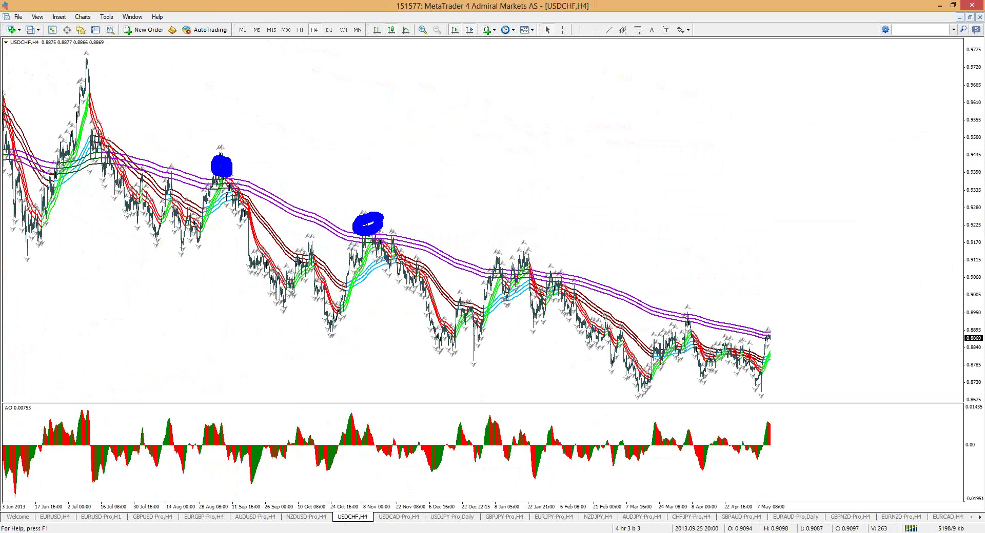
{"action": "left_click_drag", "start_coordinate": [493, 256], "coordinate": [569, 272]}
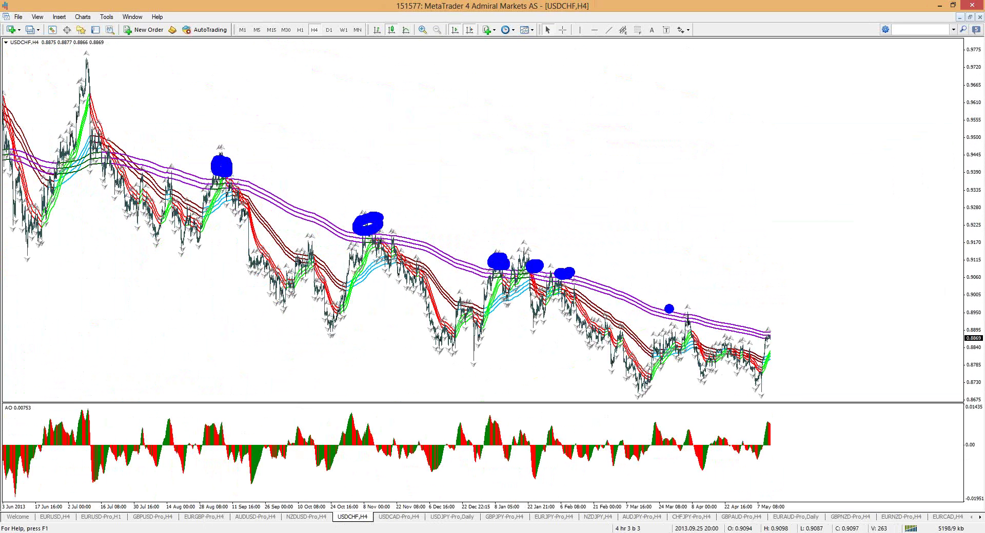
{"action": "key", "text": "Escape"}
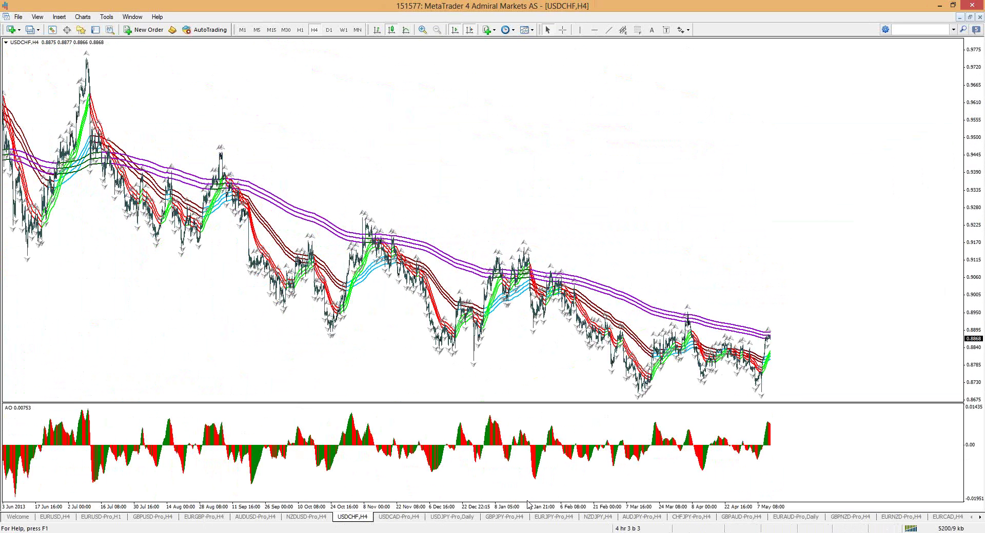
Step: Draw a blue loop around the latest USDCHF H4 bars at the purple band, and clear it
{"action": "left_click_drag", "start_coordinate": [551, 508], "coordinate": [738, 508]}
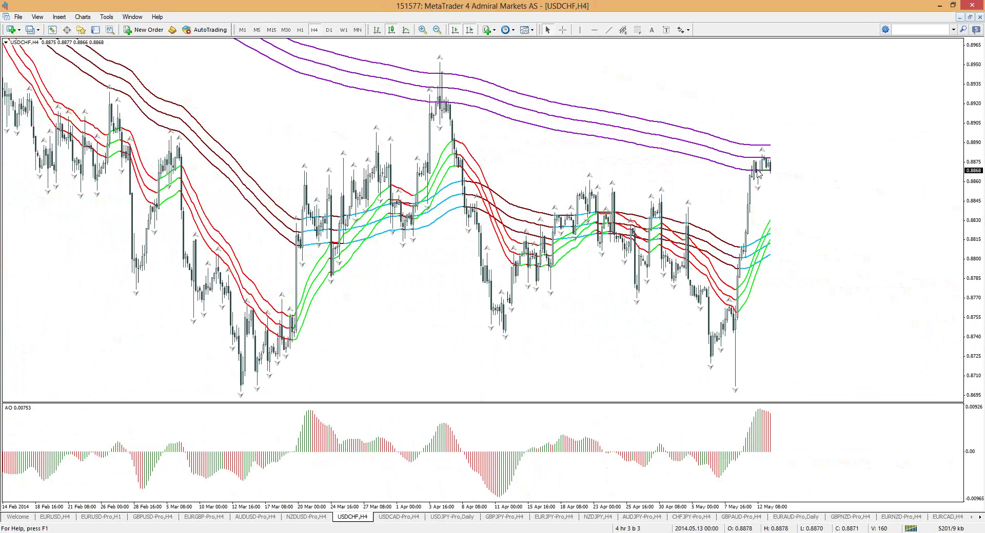
{"action": "mouse_move", "coordinate": [782, 153]}
{"action": "left_mouse_down"}
{"action": "mouse_move", "coordinate": [733, 165]}
{"action": "mouse_move", "coordinate": [790, 149]}
{"action": "left_mouse_up"}
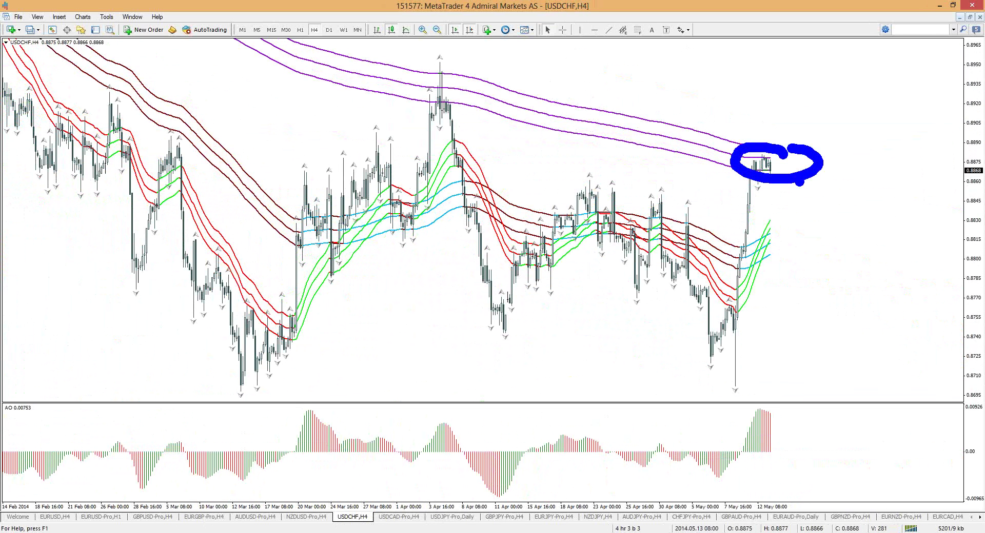
{"action": "key", "text": "Escape"}
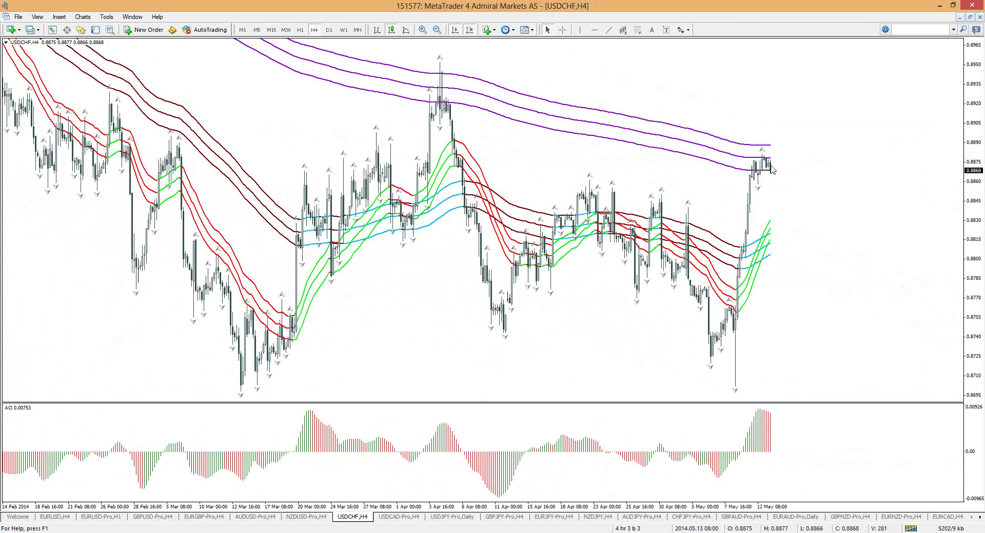
Step: Switch USDCHF to H1, draw a blue stroke along the May rally and short blue bars at its low and high, clearing each set
{"action": "left_click", "coordinate": [301, 30]}
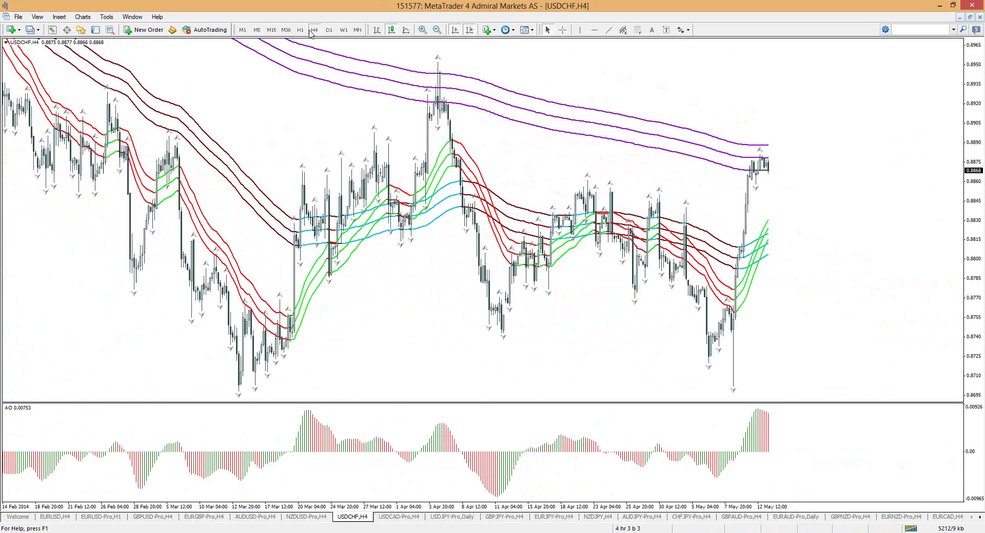
{"action": "left_click", "coordinate": [300, 29]}
{"action": "left_click_drag", "start_coordinate": [628, 348], "coordinate": [704, 142]}
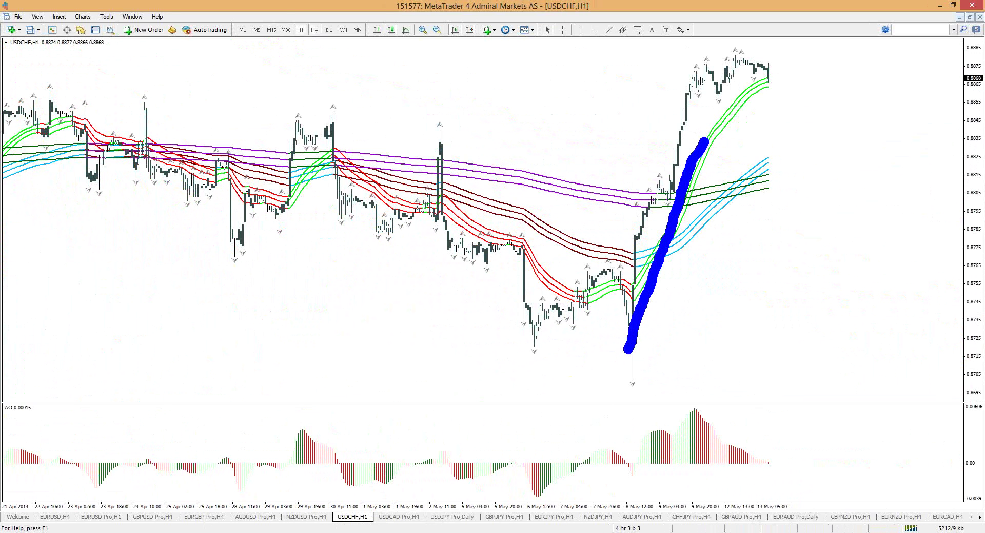
{"action": "left_click_drag", "start_coordinate": [607, 370], "coordinate": [645, 371]}
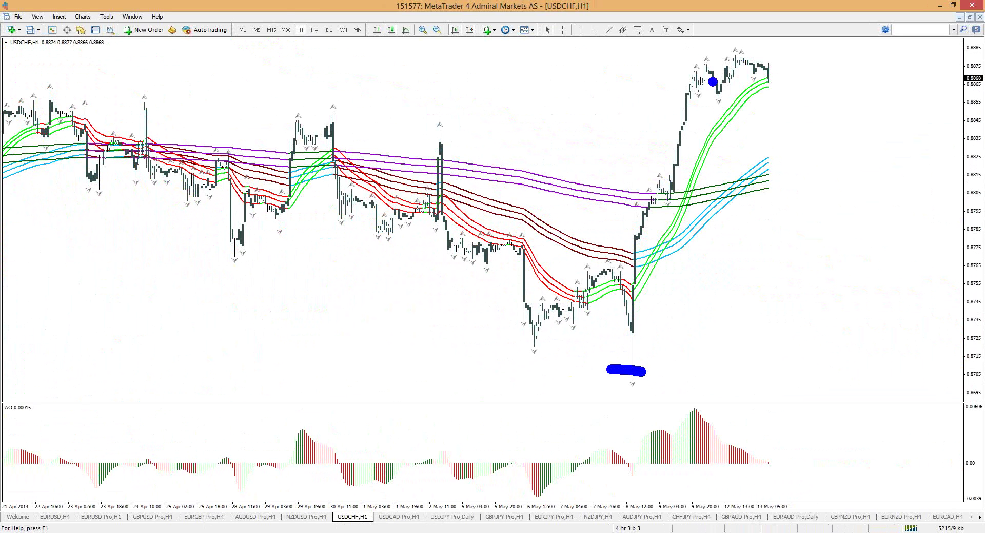
{"action": "left_click_drag", "start_coordinate": [690, 53], "coordinate": [731, 57]}
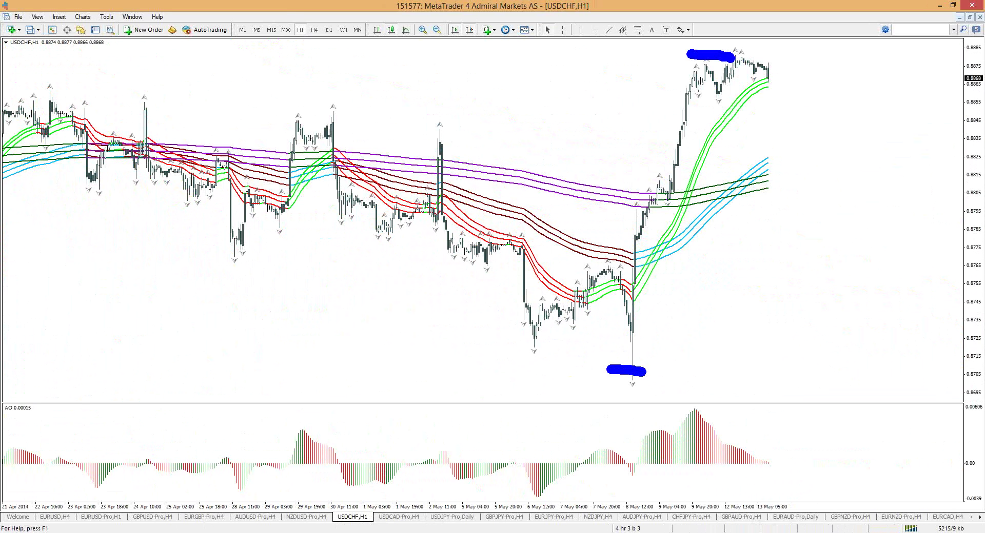
{"action": "key", "text": "Escape"}
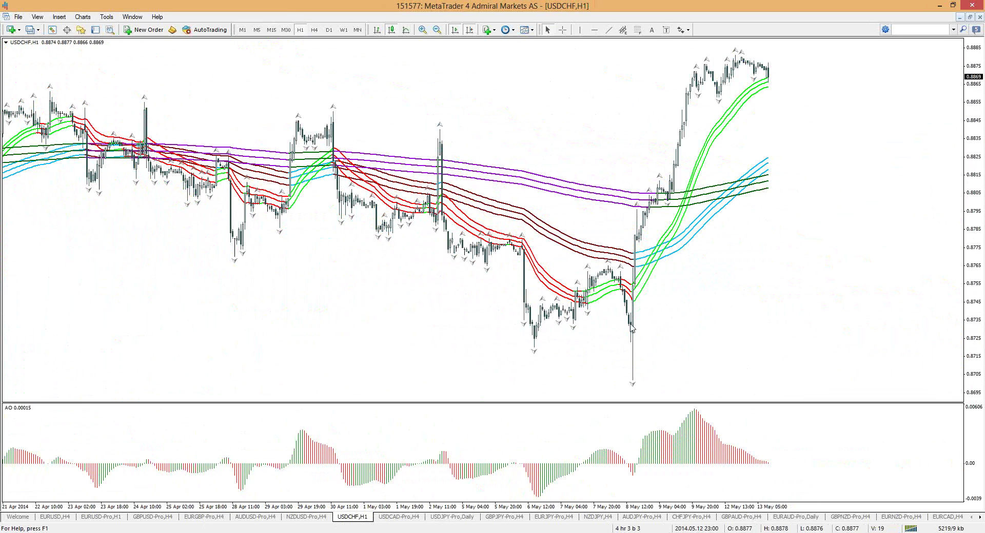
Step: Return USDCHF to the H4 timeframe, and open the NZDUSD H4 chart
{"action": "left_click", "coordinate": [313, 29]}
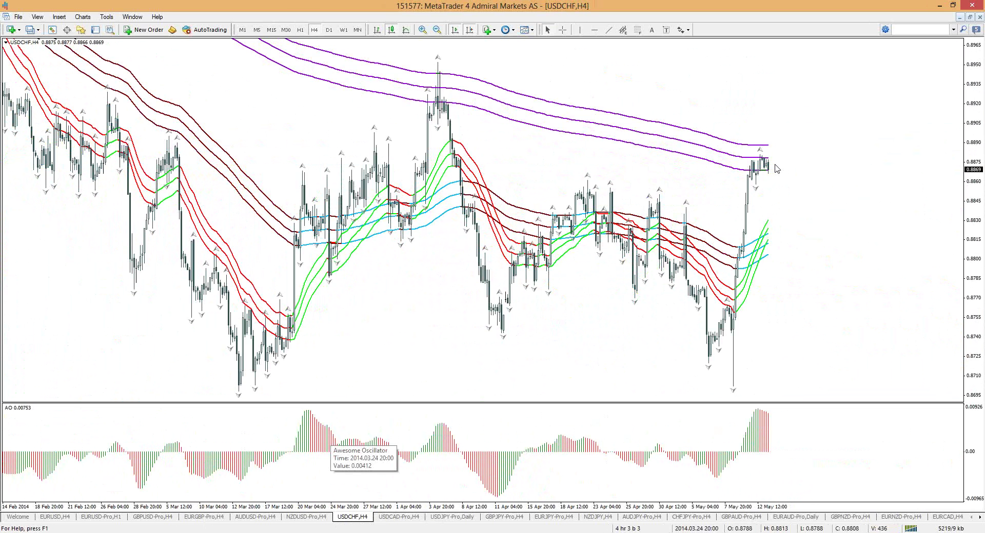
{"action": "key", "text": "ctrl+shift+Tab"}
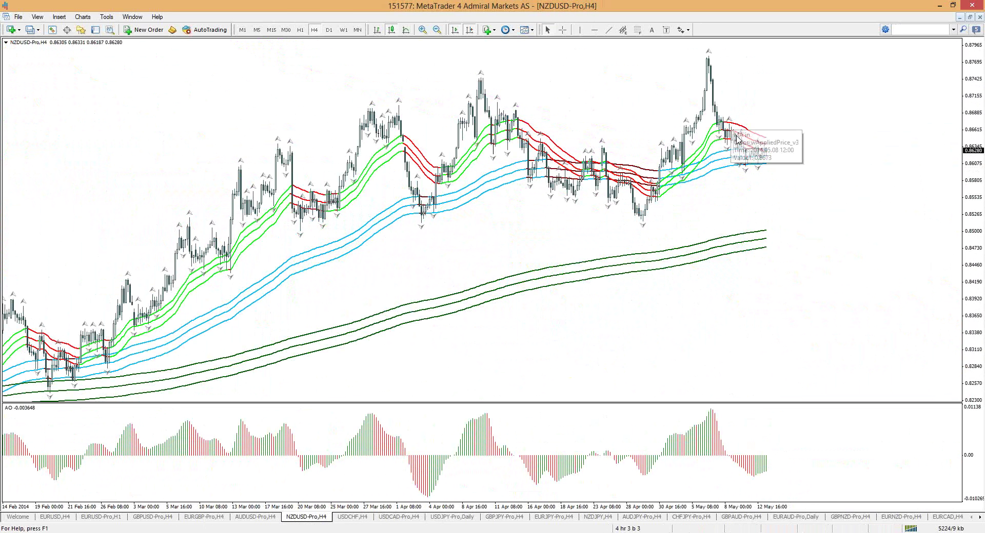
{"action": "mouse_move", "coordinate": [739, 148]}
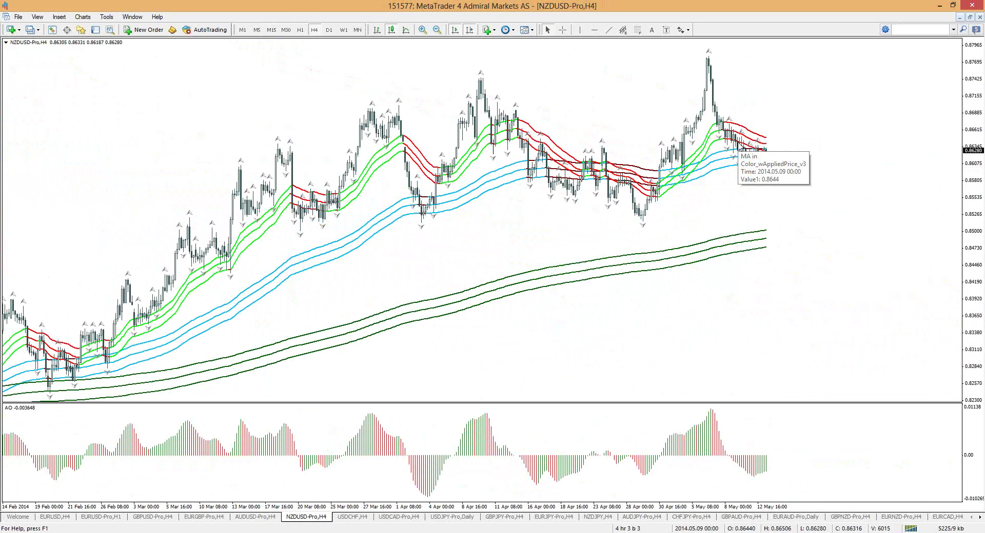
Step: Switch NZDUSD to daily and mark blue blobs on the ends of the dark green and light blue bands, clearing them
{"action": "left_click", "coordinate": [329, 30]}
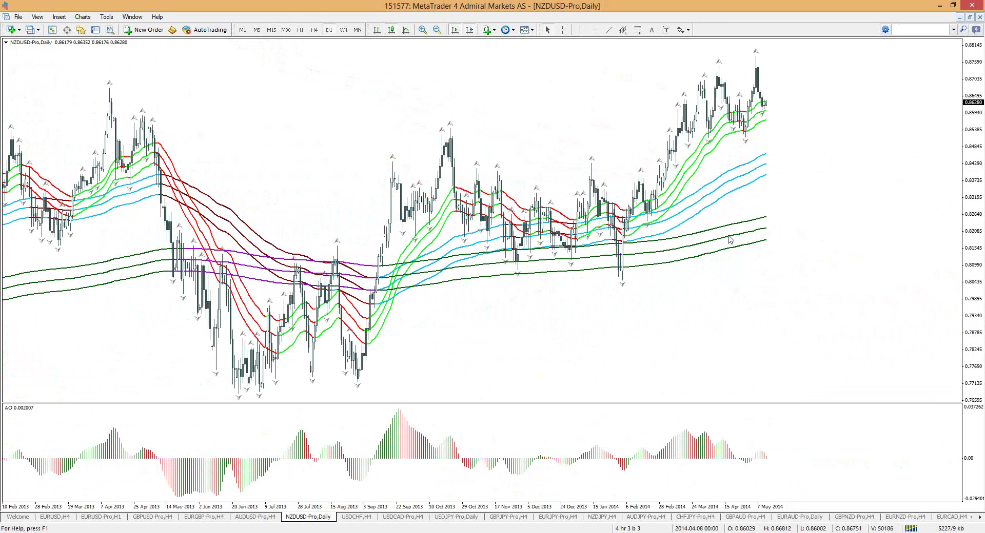
{"action": "left_click_drag", "start_coordinate": [762, 228], "coordinate": [767, 237]}
{"action": "left_click_drag", "start_coordinate": [753, 156], "coordinate": [762, 154]}
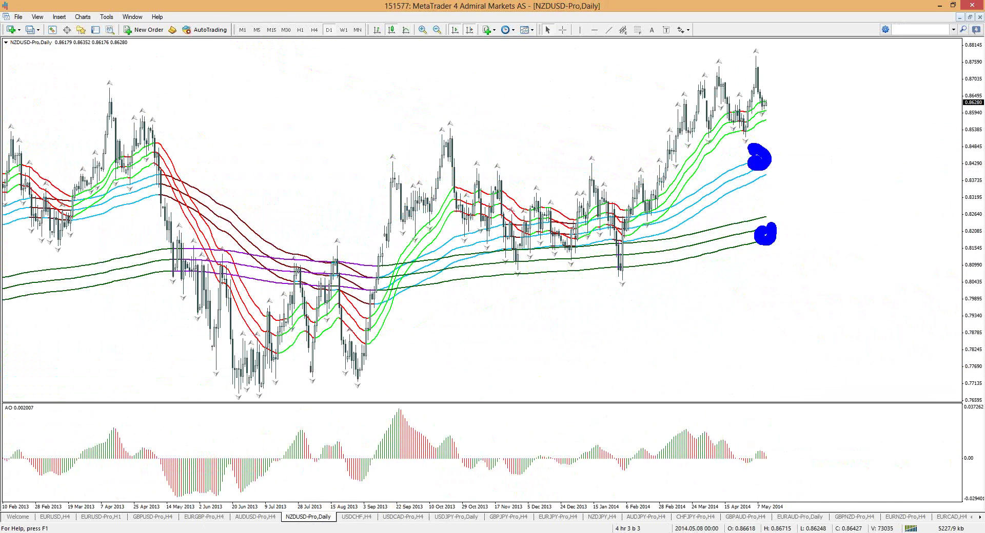
{"action": "key", "text": "Escape"}
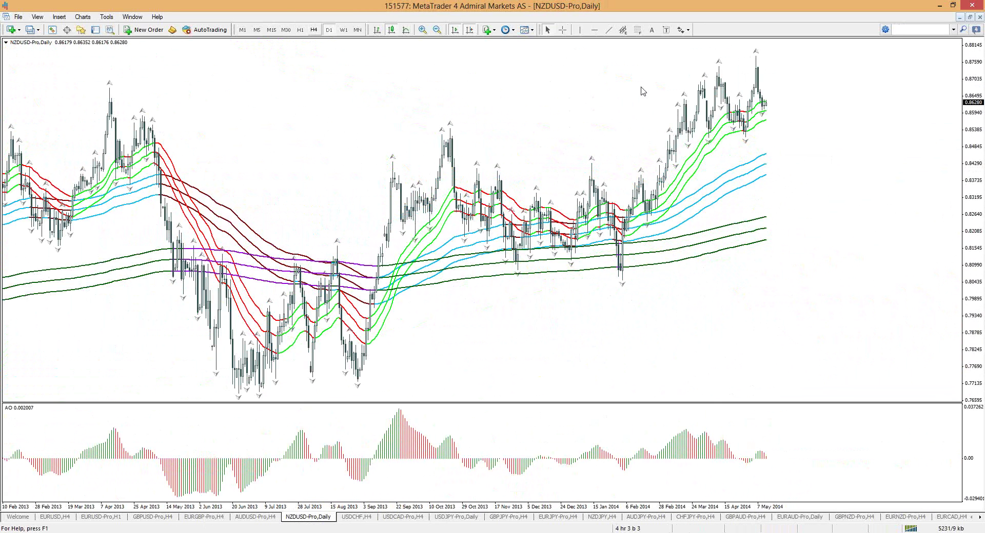
Step: Return NZDUSD to H4, draw a rising stroke from the latest bars at the light blue band, and clear it
{"action": "left_click", "coordinate": [314, 29]}
{"action": "left_click_drag", "start_coordinate": [741, 154], "coordinate": [797, 125]}
{"action": "key", "text": "Escape"}
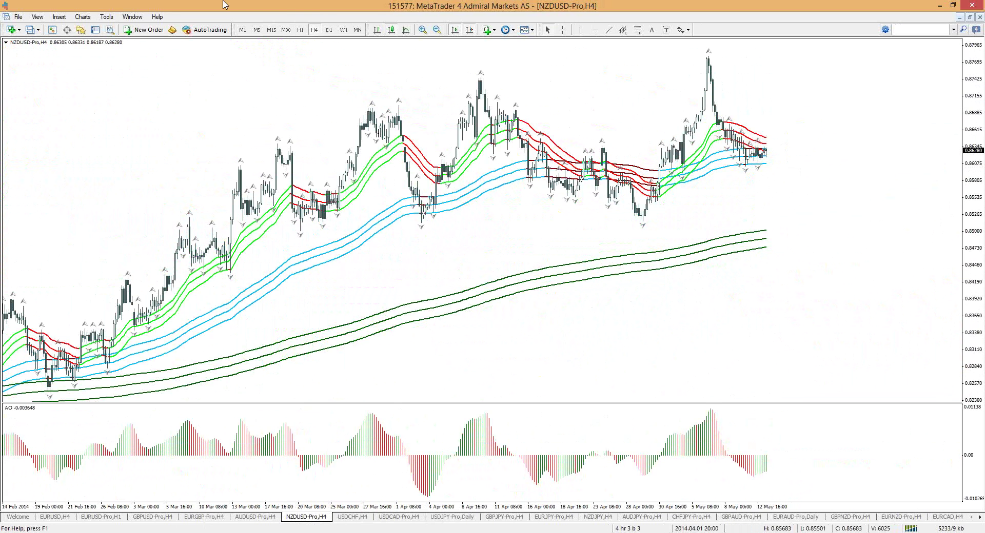
Step: Switch NZDUSD to H1 and sketch a blue rise, a red pullback and a second blue rise beyond the latest bars
{"action": "left_click", "coordinate": [302, 30]}
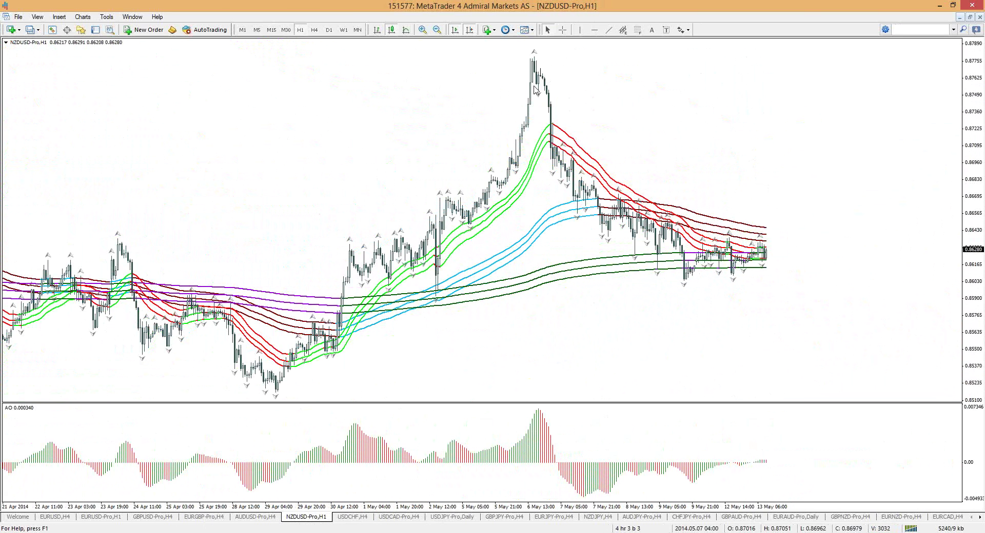
{"action": "left_click", "coordinate": [767, 257]}
{"action": "mouse_move", "coordinate": [767, 257]}
{"action": "left_mouse_down"}
{"action": "mouse_move", "coordinate": [794, 197]}
{"action": "mouse_move", "coordinate": [818, 246]}
{"action": "mouse_move", "coordinate": [831, 238]}
{"action": "mouse_move", "coordinate": [841, 254]}
{"action": "mouse_move", "coordinate": [827, 251]}
{"action": "mouse_move", "coordinate": [851, 191]}
{"action": "mouse_move", "coordinate": [861, 193]}
{"action": "left_mouse_up"}
{"action": "key", "text": "r"}
{"action": "key", "text": "b"}
Step: Draw a falling green line across the sketched NZDUSD peaks with a green upward arrow above it, and clear all marks
{"action": "key", "text": "g"}
{"action": "left_click", "coordinate": [838, 199]}
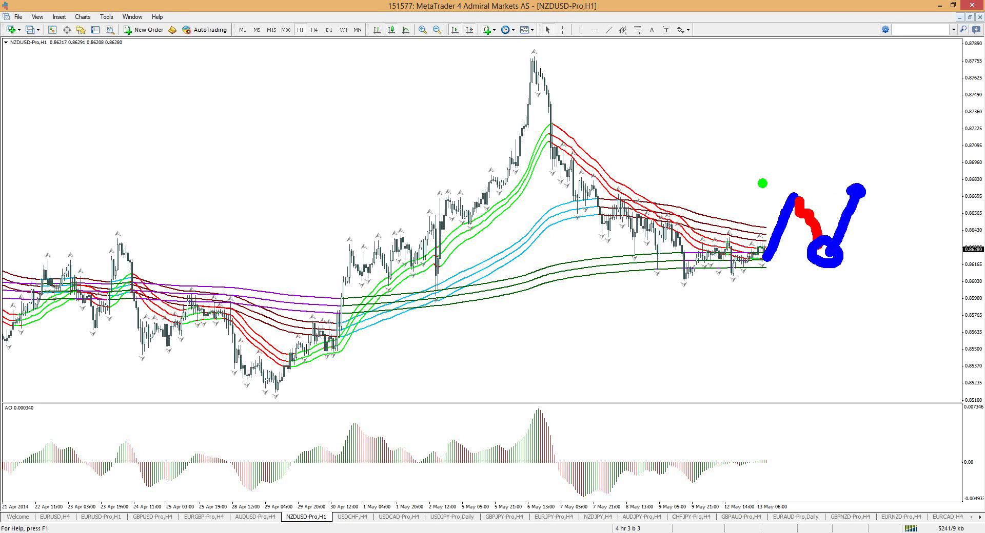
{"action": "left_click_drag", "start_coordinate": [728, 179], "coordinate": [943, 217]}
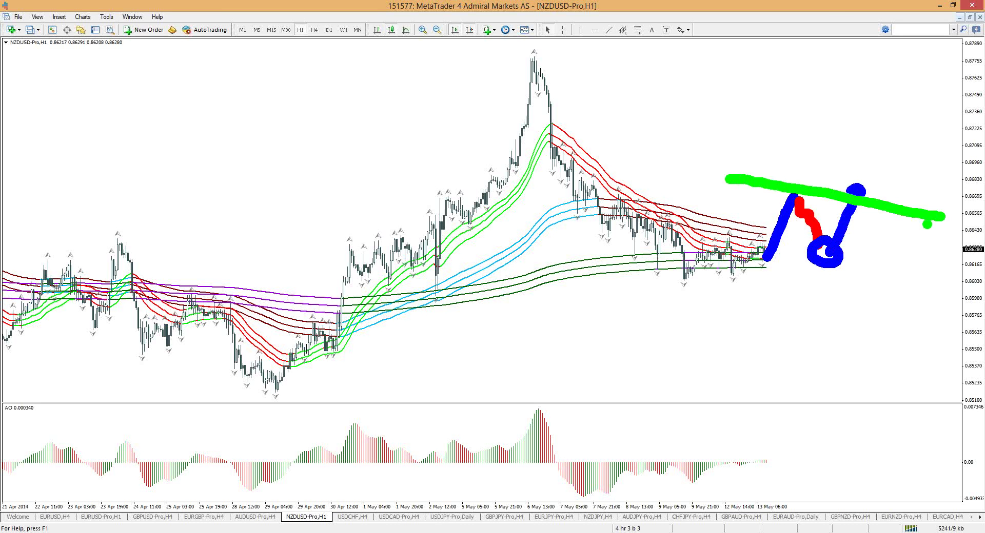
{"action": "left_click_drag", "start_coordinate": [892, 194], "coordinate": [912, 129]}
{"action": "left_click_drag", "start_coordinate": [896, 140], "coordinate": [923, 139]}
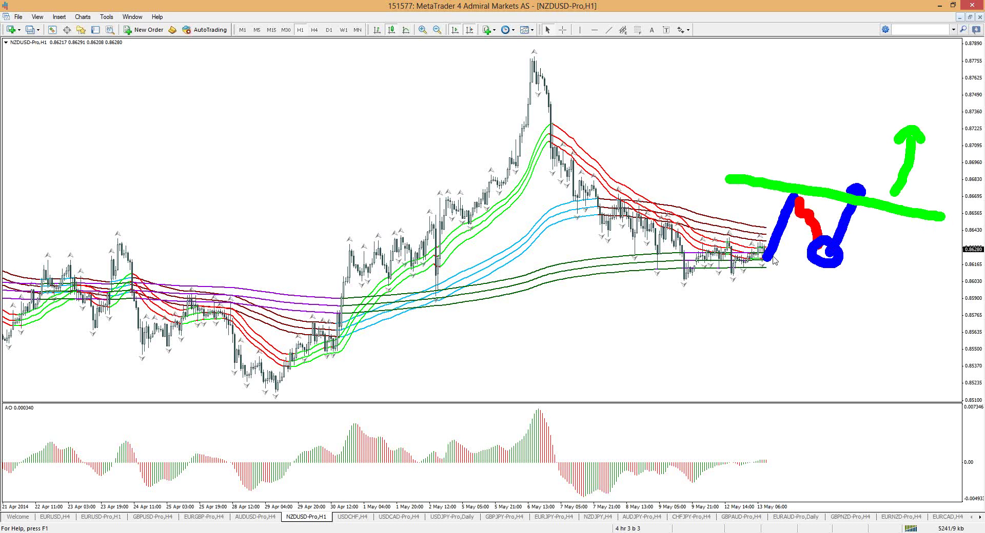
{"action": "key", "text": "Escape"}
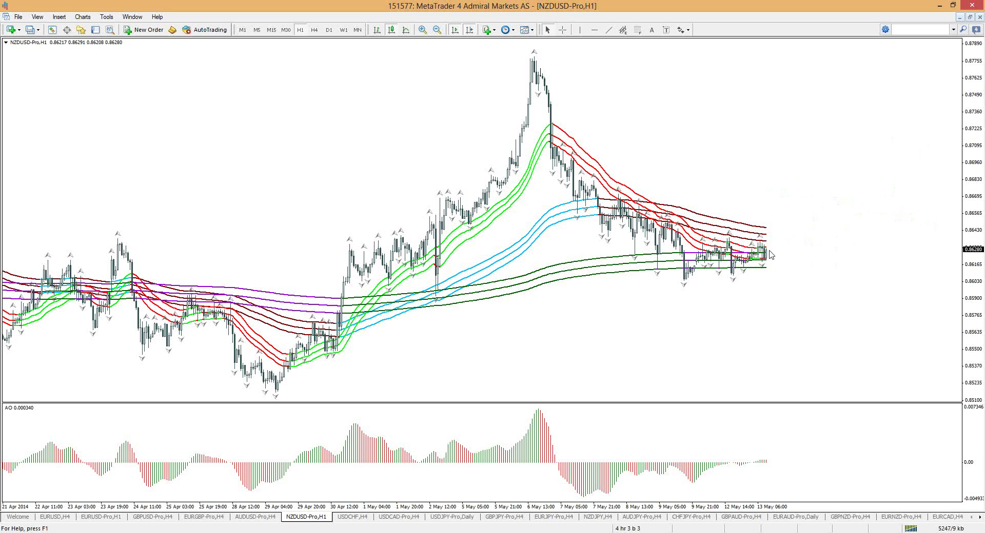
Step: Draw two green strokes across the latest sideways NZDUSD H1 bars, and clear them
{"action": "mouse_move", "coordinate": [764, 251]}
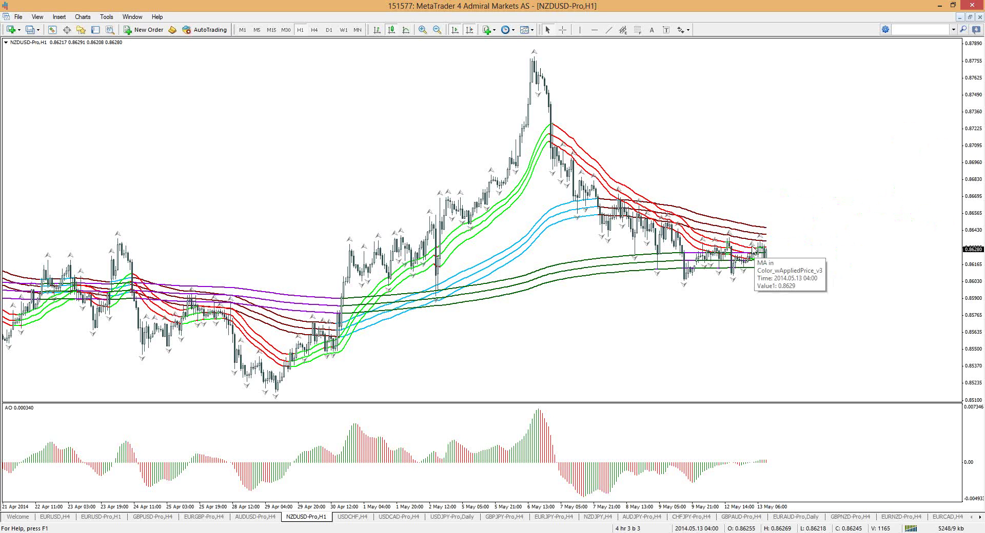
{"action": "left_click_drag", "start_coordinate": [665, 225], "coordinate": [784, 244]}
{"action": "left_click_drag", "start_coordinate": [718, 246], "coordinate": [763, 260]}
{"action": "key", "text": "Escape"}
Step: Switch NZDUSD to the daily timeframe, draw a horizontal stroke through the latest bars, and clear it
{"action": "left_click", "coordinate": [329, 30]}
{"action": "left_click_drag", "start_coordinate": [711, 110], "coordinate": [824, 112]}
{"action": "key", "text": "Escape"}
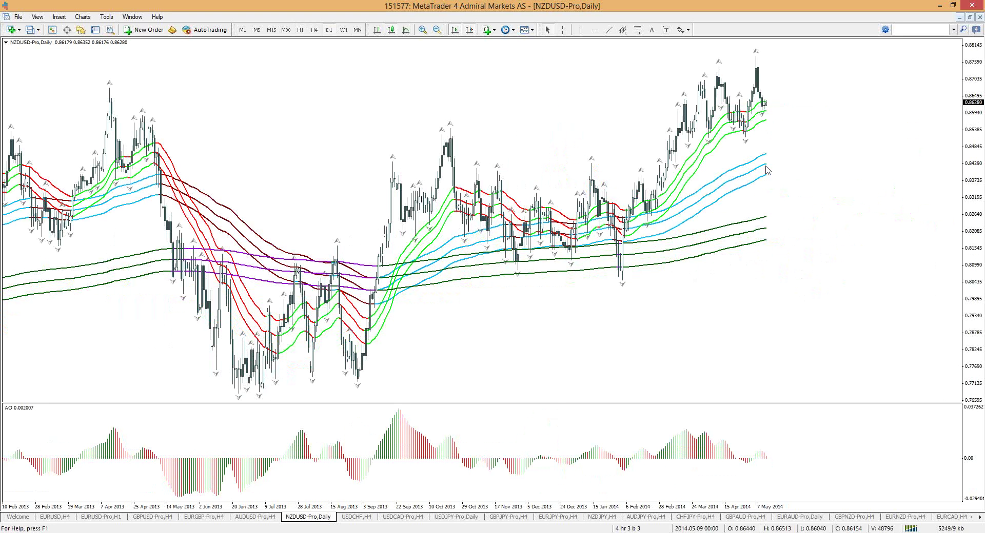
Step: Return NZDUSD to H1, sketch a green rise from the latest bar followed by a red pullback, and clear both
{"action": "left_click", "coordinate": [300, 30]}
{"action": "mouse_move", "coordinate": [764, 256]}
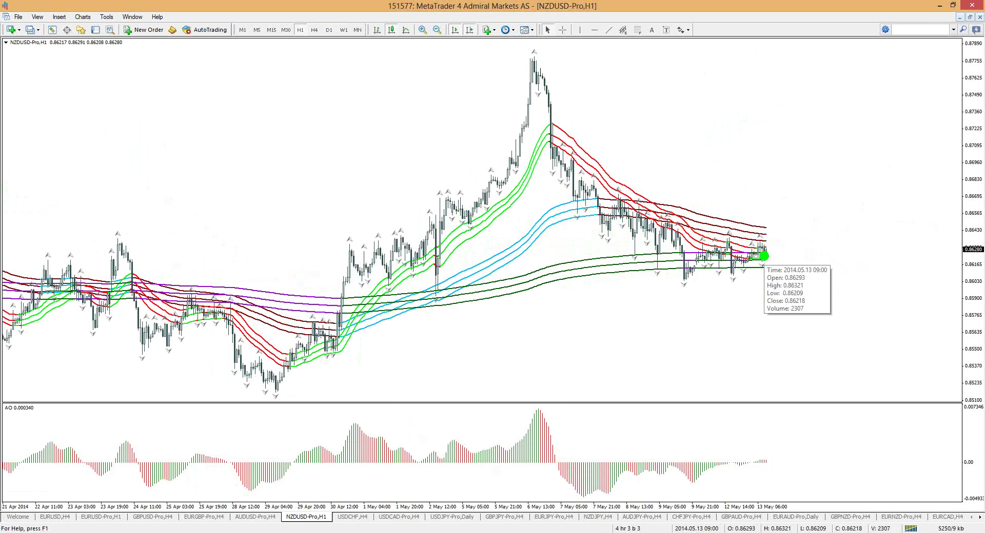
{"action": "left_click_drag", "start_coordinate": [764, 256], "coordinate": [787, 181]}
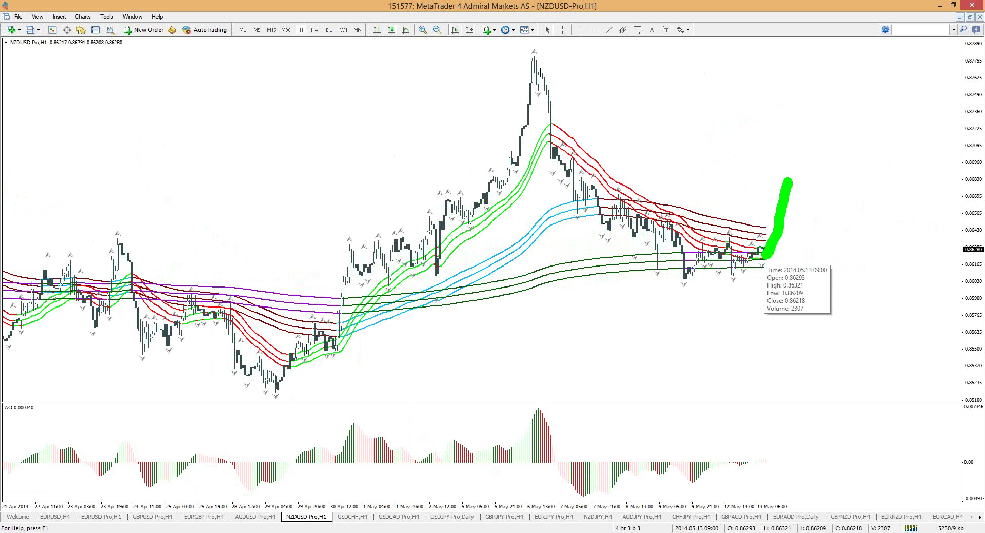
{"action": "key", "text": "r"}
{"action": "left_click_drag", "start_coordinate": [788, 182], "coordinate": [813, 227]}
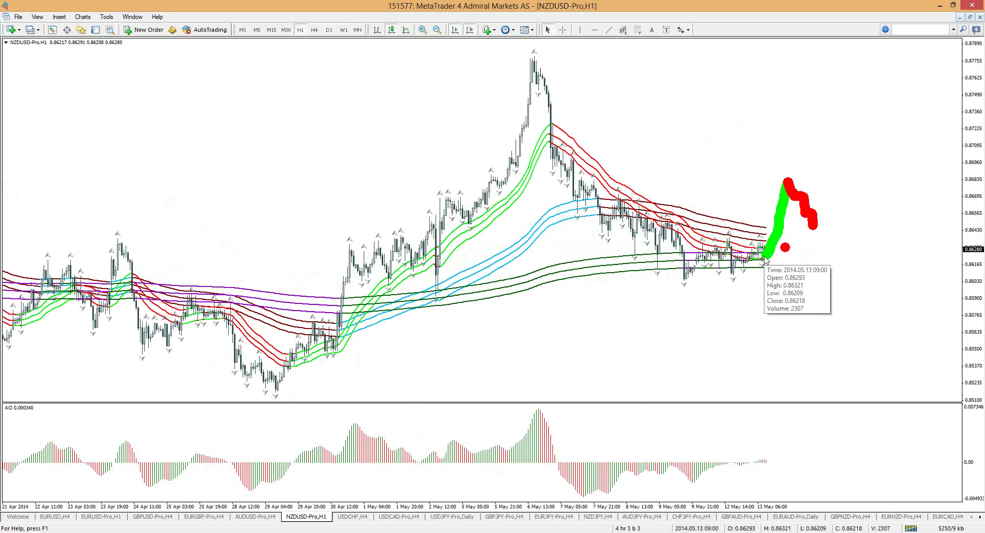
{"action": "key", "text": "Escape"}
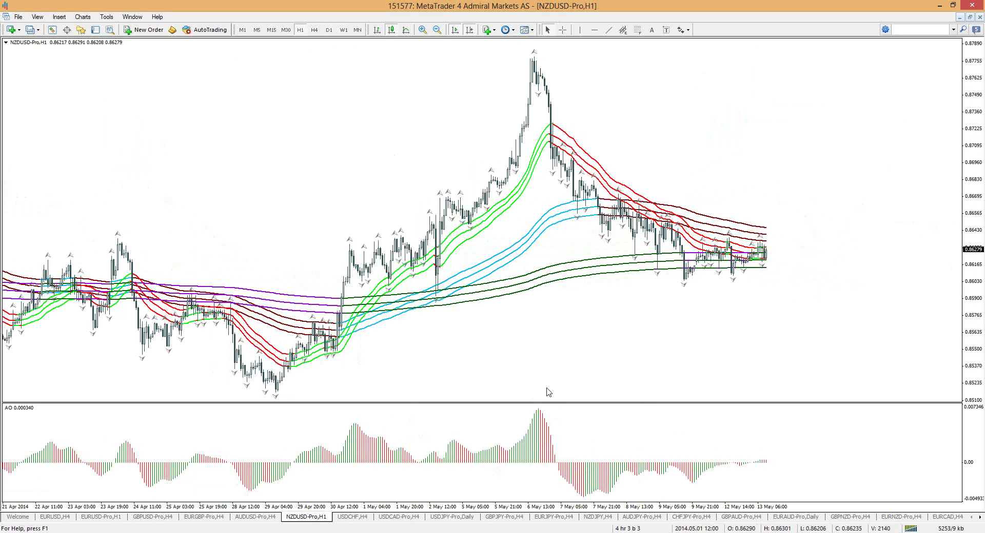
Step: Open the GBPJPY H4 chart
{"action": "left_click", "coordinate": [507, 517]}
{"action": "left_click", "coordinate": [543, 518]}
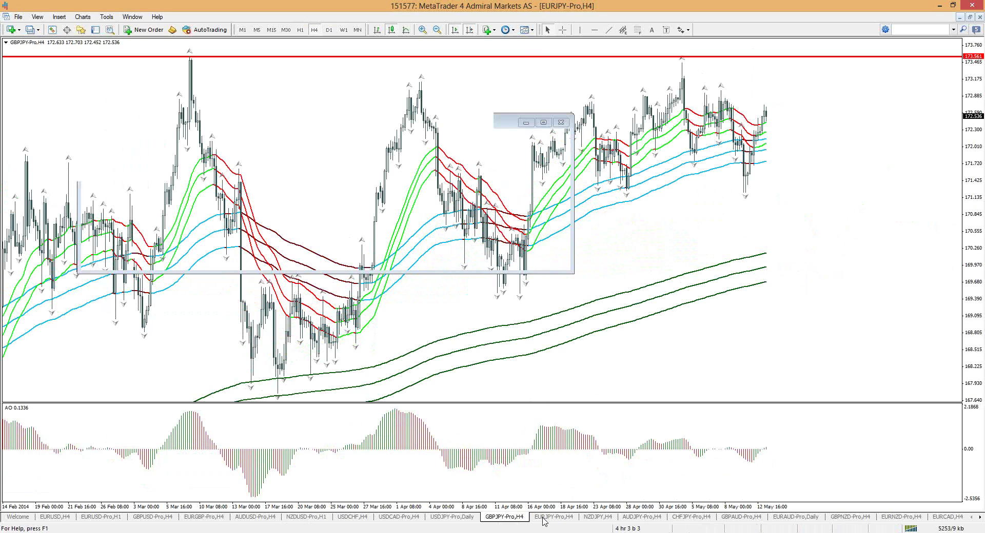
{"action": "left_click", "coordinate": [509, 523]}
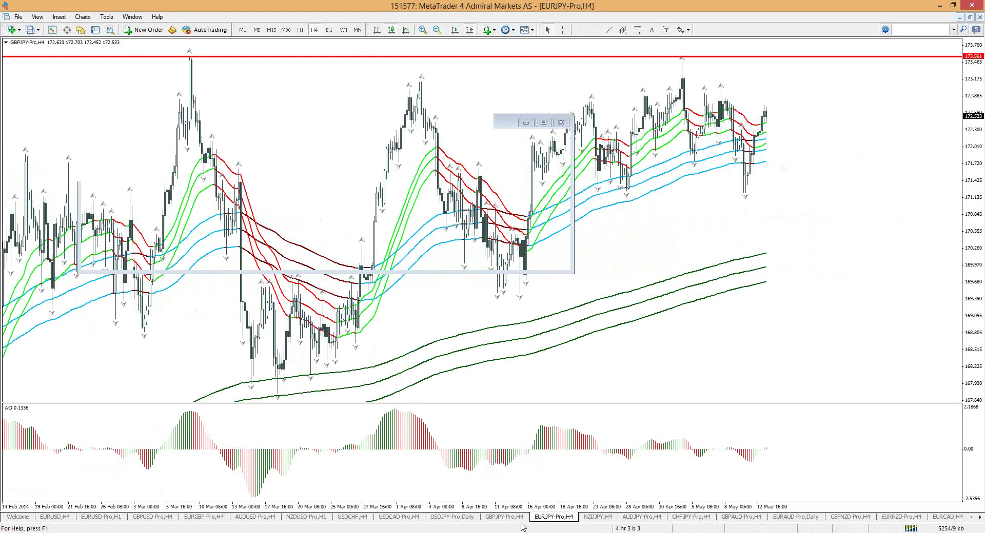
{"action": "key", "text": "ctrl+Tab"}
{"action": "left_click", "coordinate": [513, 519]}
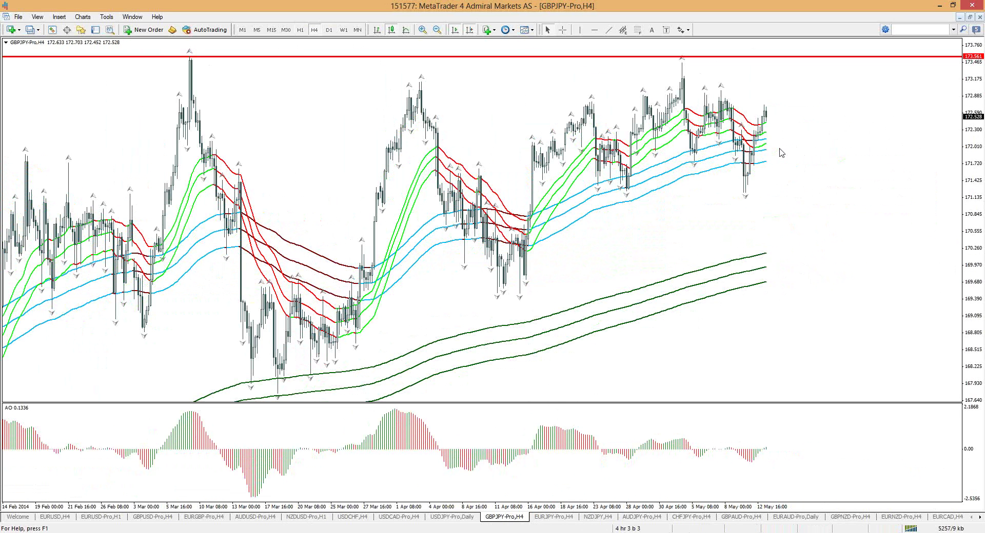
Step: Check GBPJPY on H1, switch it to the daily timeframe, and delete the red horizontal line at 173.561
{"action": "left_click", "coordinate": [302, 30]}
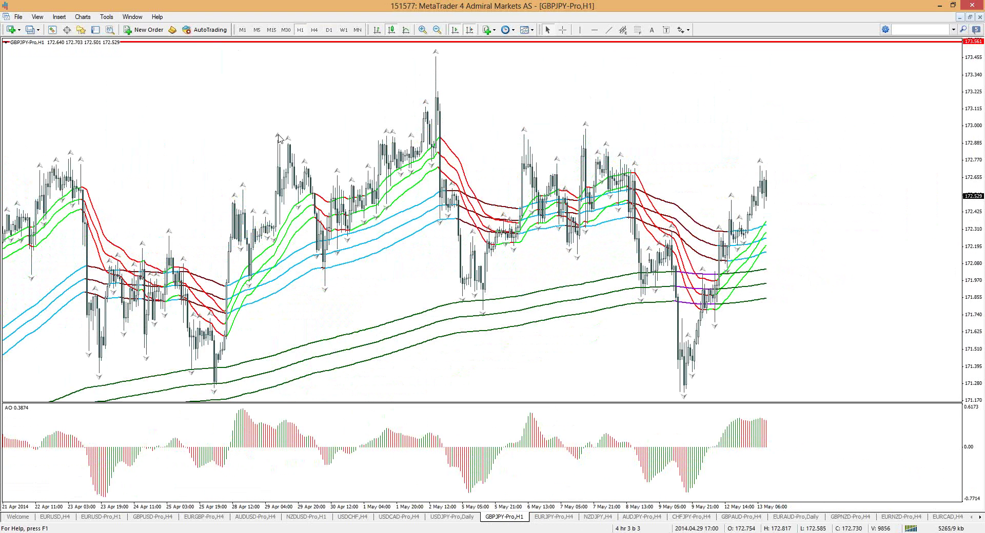
{"action": "left_click", "coordinate": [329, 30]}
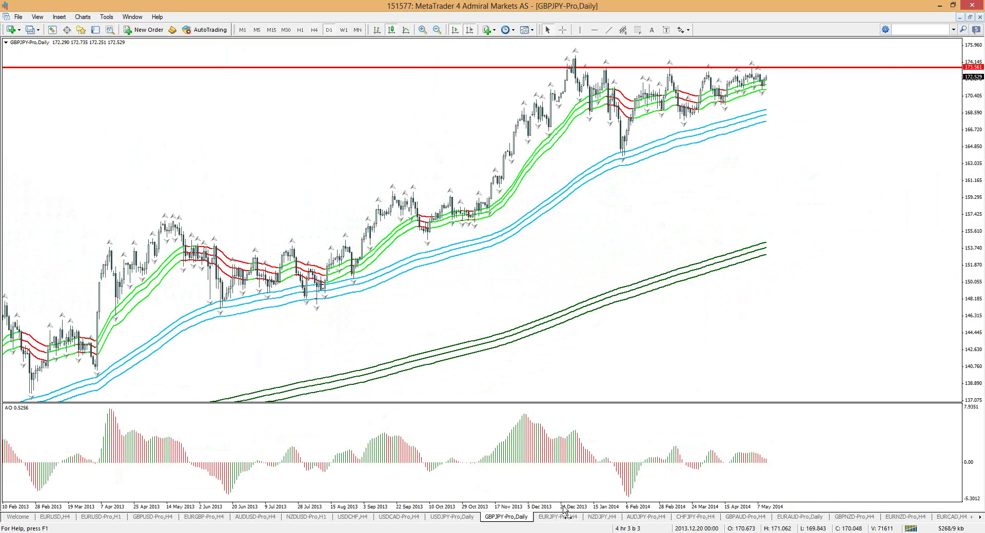
{"action": "left_click_drag", "start_coordinate": [563, 510], "coordinate": [145, 343]}
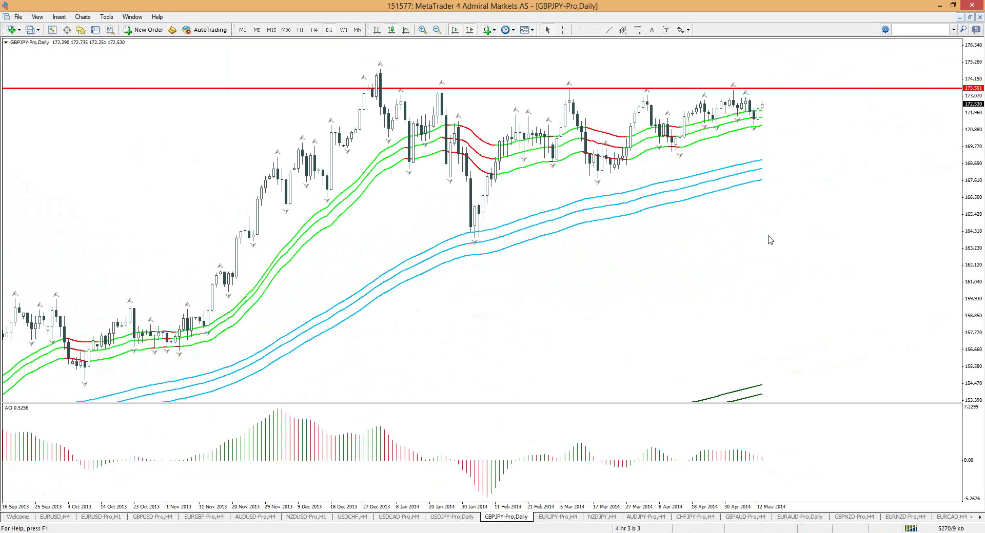
{"action": "right_click", "coordinate": [796, 90]}
{"action": "left_click", "coordinate": [808, 121]}
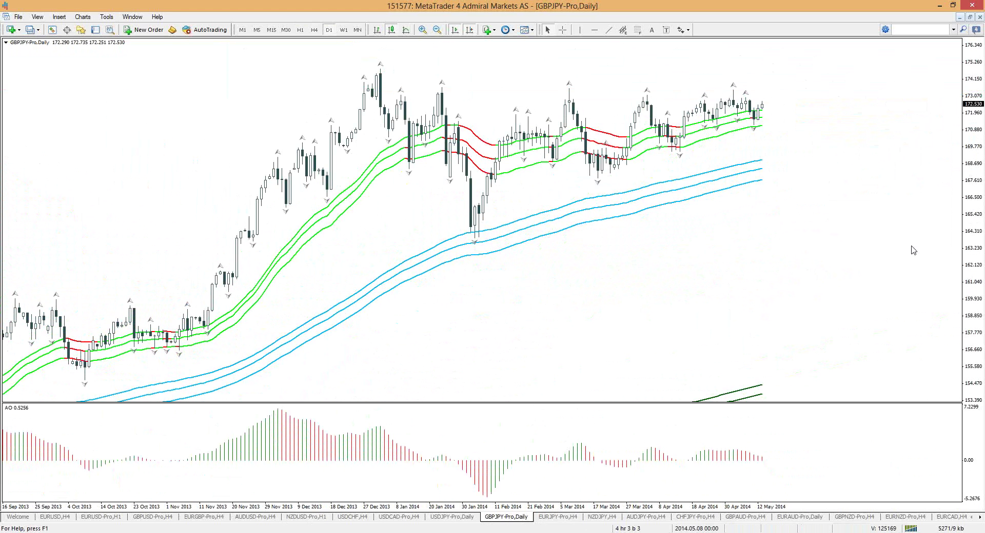
Step: Draw a near-horizontal orange trendline across the GBPJPY daily highs and a rising one under the lows since mid-March
{"action": "left_click", "coordinate": [595, 30]}
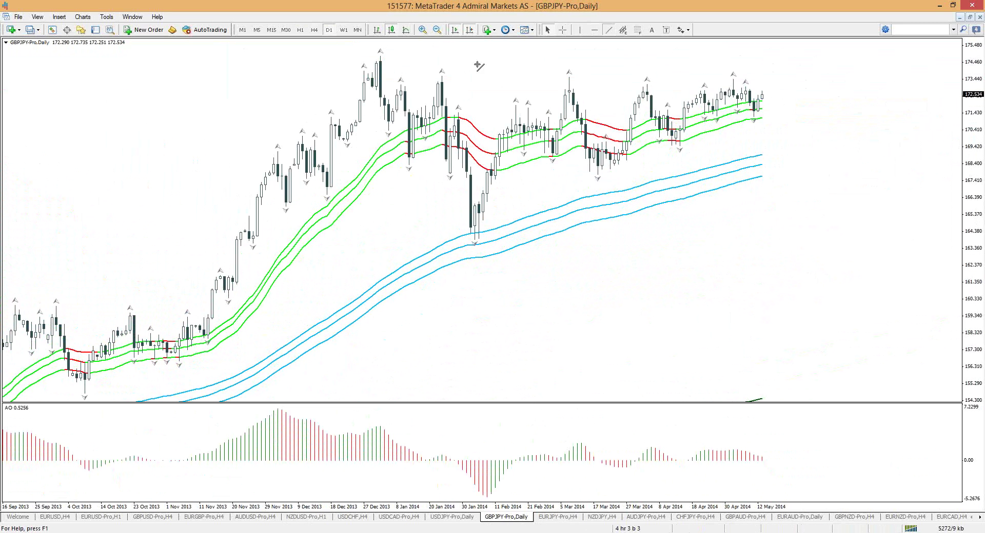
{"action": "left_click_drag", "start_coordinate": [395, 82], "coordinate": [828, 78]}
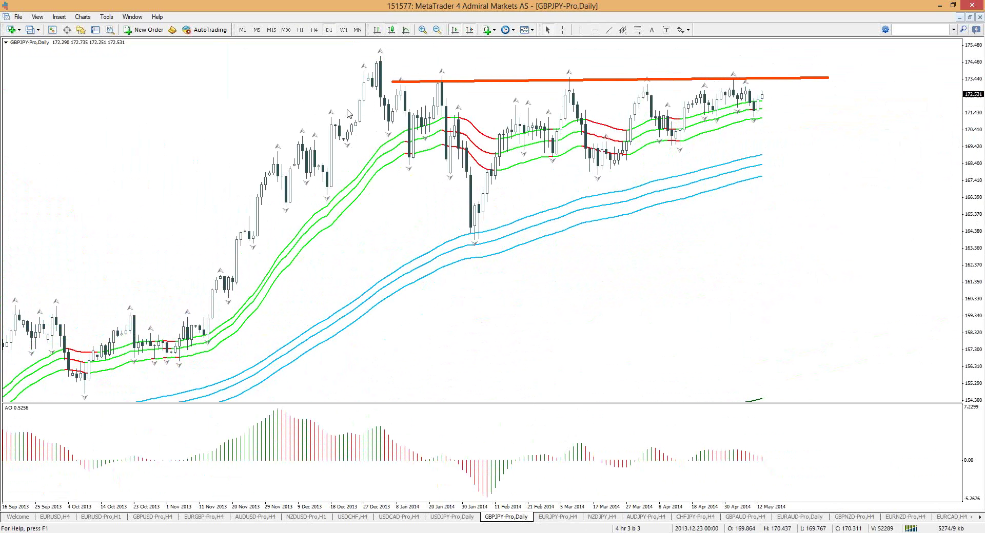
{"action": "left_click", "coordinate": [609, 30]}
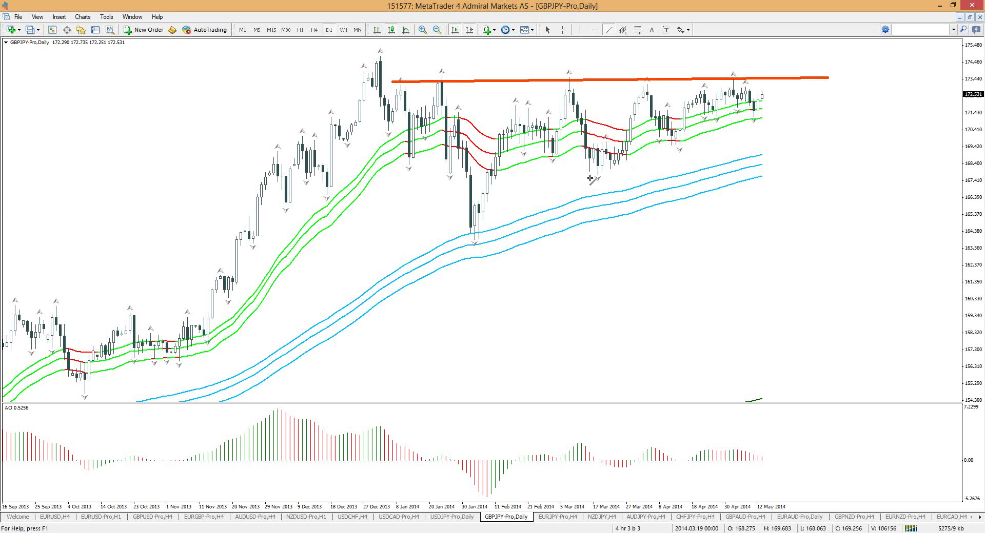
{"action": "left_click_drag", "start_coordinate": [590, 178], "coordinate": [819, 80]}
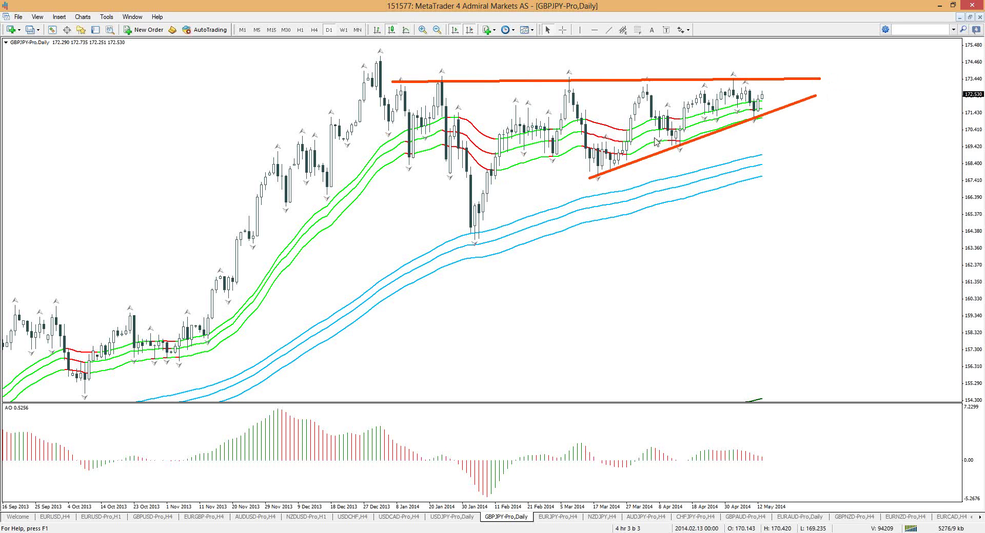
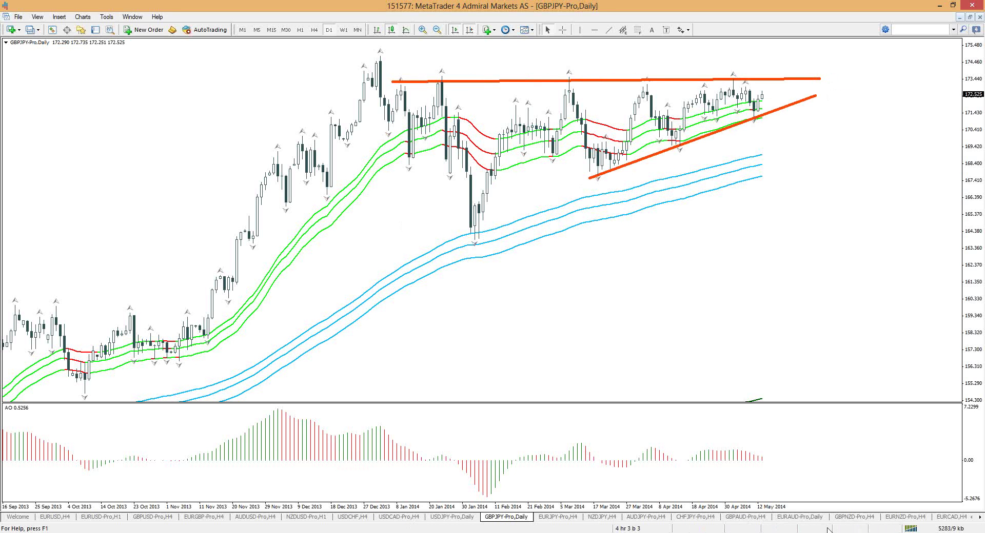
Step: Browse the GBPCAD, EURCAD, EURNZD and GBPNZD H4 charts for possible setups
{"action": "left_click", "coordinate": [979, 517]}
{"action": "left_click", "coordinate": [979, 517]}
{"action": "left_click", "coordinate": [979, 517]}
{"action": "left_click", "coordinate": [980, 517]}
{"action": "left_click", "coordinate": [980, 518]}
{"action": "left_click", "coordinate": [979, 518]}
{"action": "left_click", "coordinate": [980, 518]}
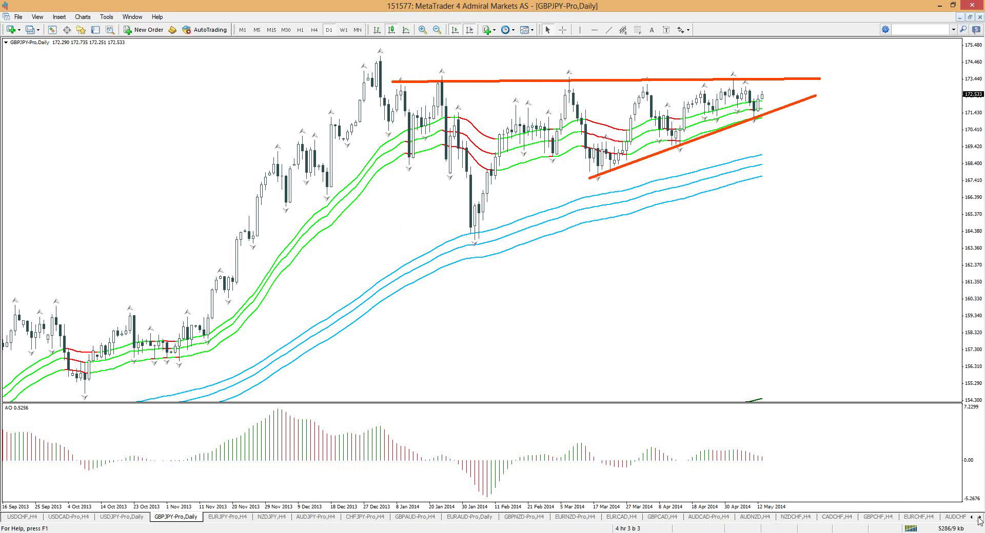
{"action": "left_click", "coordinate": [663, 517]}
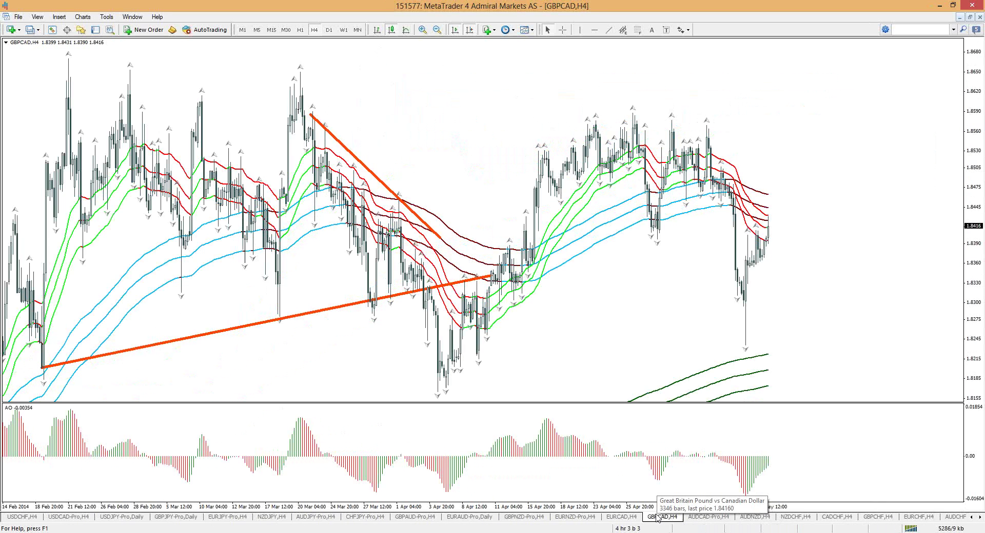
{"action": "left_click", "coordinate": [623, 518]}
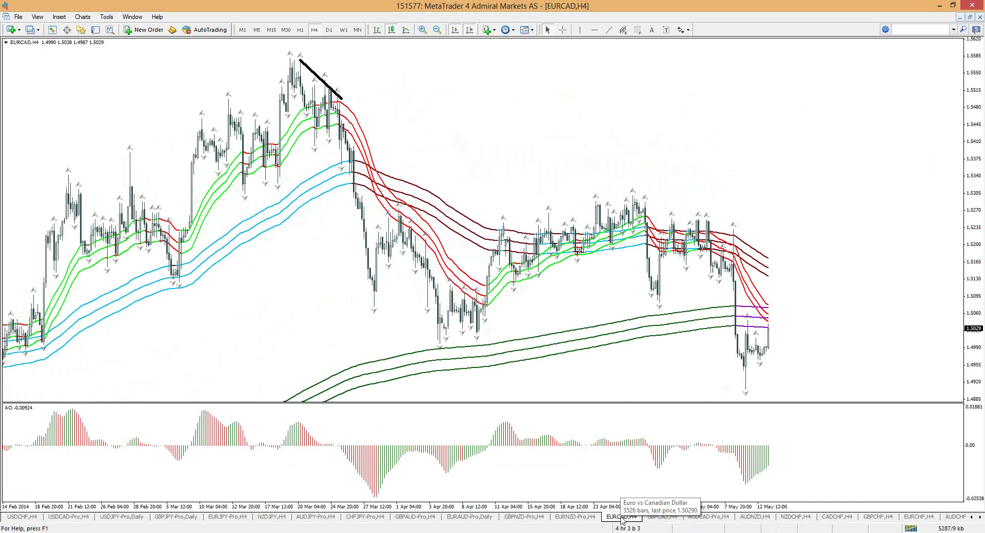
{"action": "left_click", "coordinate": [574, 518]}
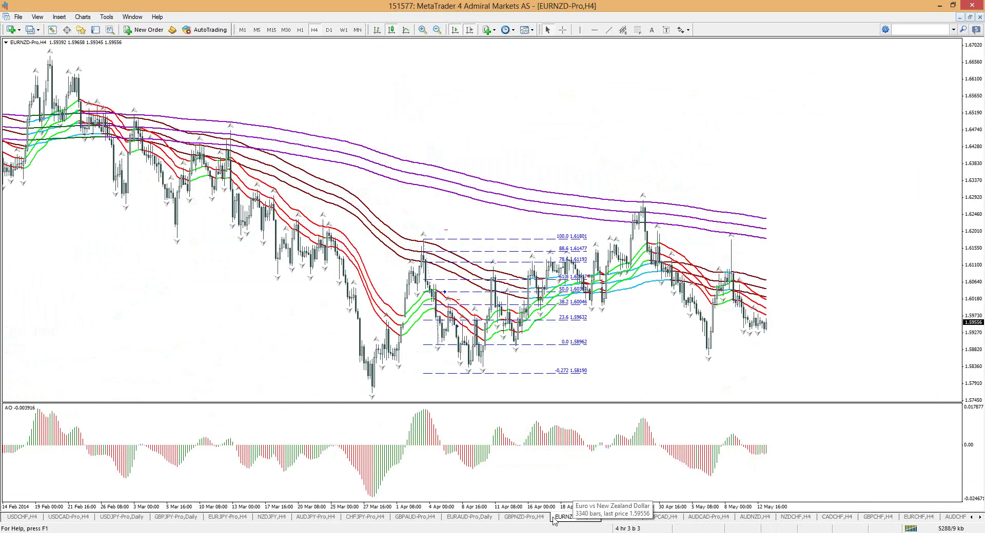
{"action": "left_click", "coordinate": [539, 518]}
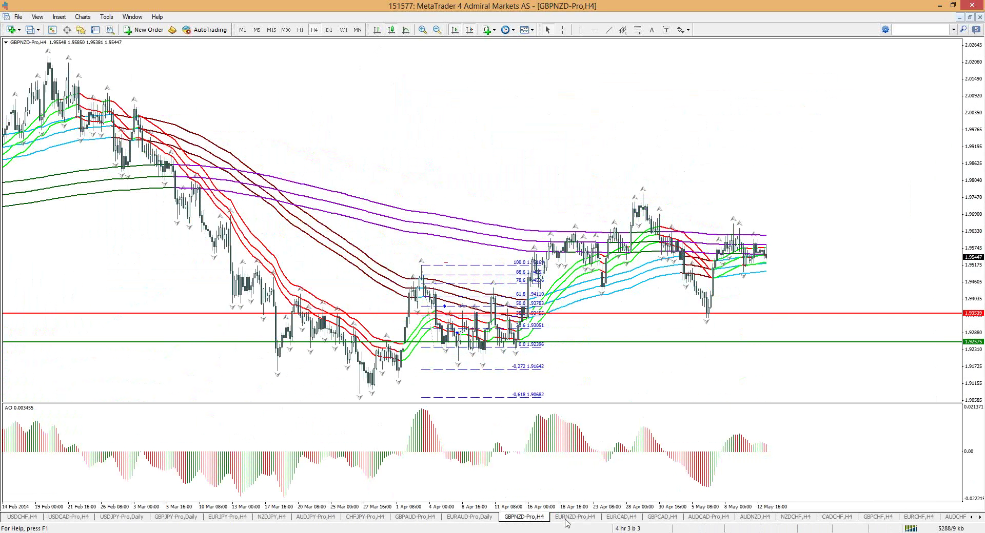
Step: Return to the EURNZD H4 chart and delete its Fibonacci retracement
{"action": "left_click", "coordinate": [567, 518]}
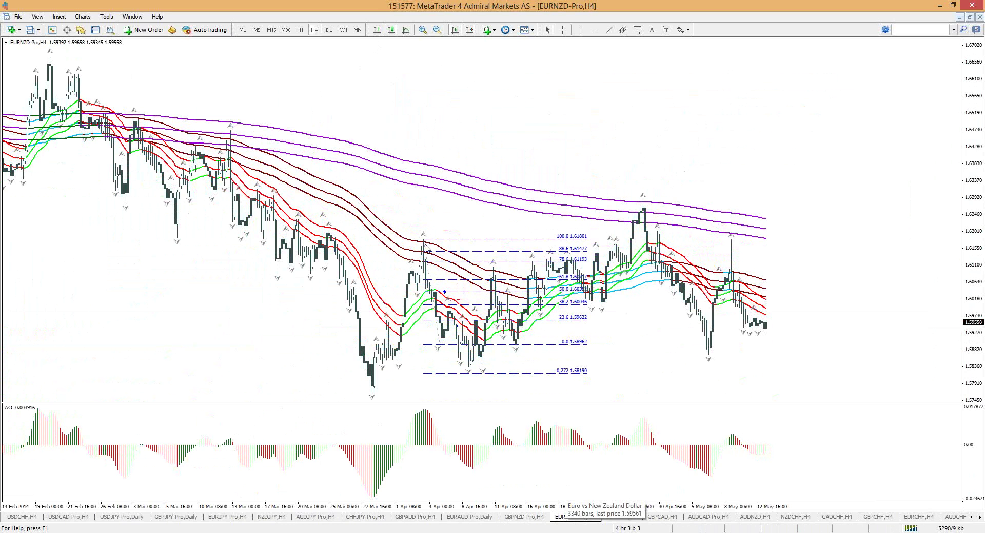
{"action": "right_click", "coordinate": [418, 207]}
{"action": "left_click", "coordinate": [452, 242]}
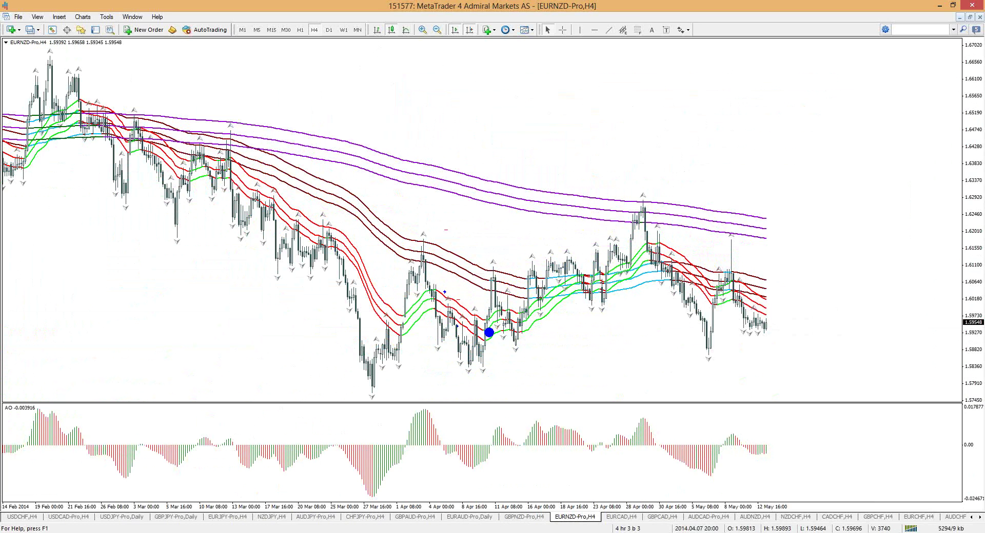
Step: Draw a blue freehand stroke from EURNZD's early-April bars to the latest bars, and clear it
{"action": "mouse_move", "coordinate": [489, 333]}
{"action": "left_mouse_down"}
{"action": "mouse_move", "coordinate": [652, 243]}
{"action": "mouse_move", "coordinate": [781, 322]}
{"action": "left_mouse_up"}
{"action": "key", "text": "Escape"}
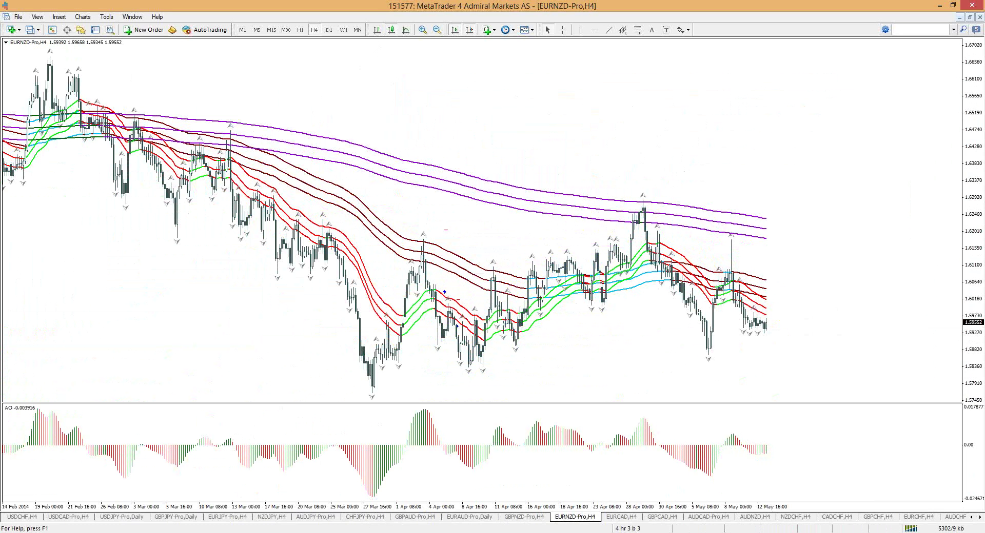
Step: Look through the AUDNZD, NZDCHF, AUDCAD, CADCHF and GBPCHF H4 charts
{"action": "left_click", "coordinate": [768, 519]}
{"action": "left_click", "coordinate": [795, 517]}
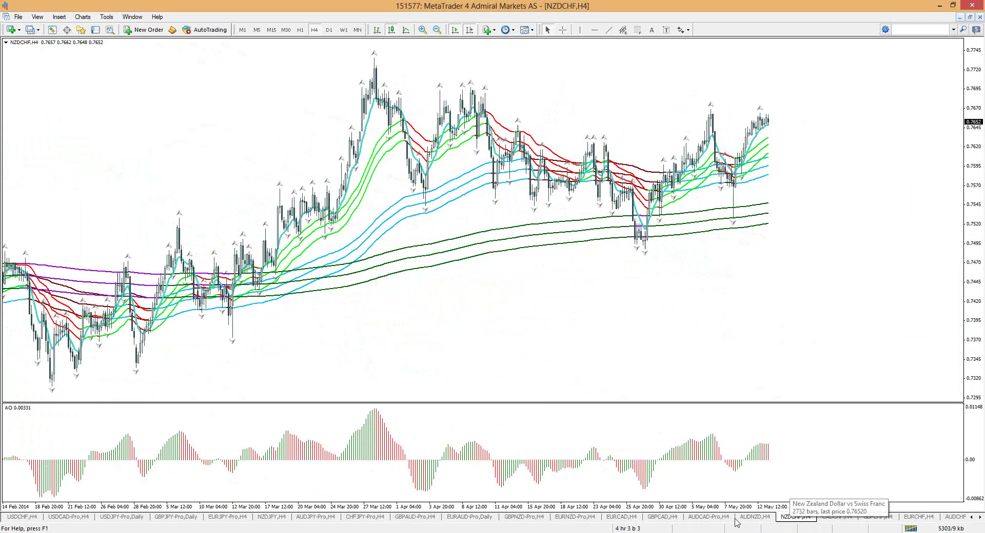
{"action": "left_click", "coordinate": [711, 517]}
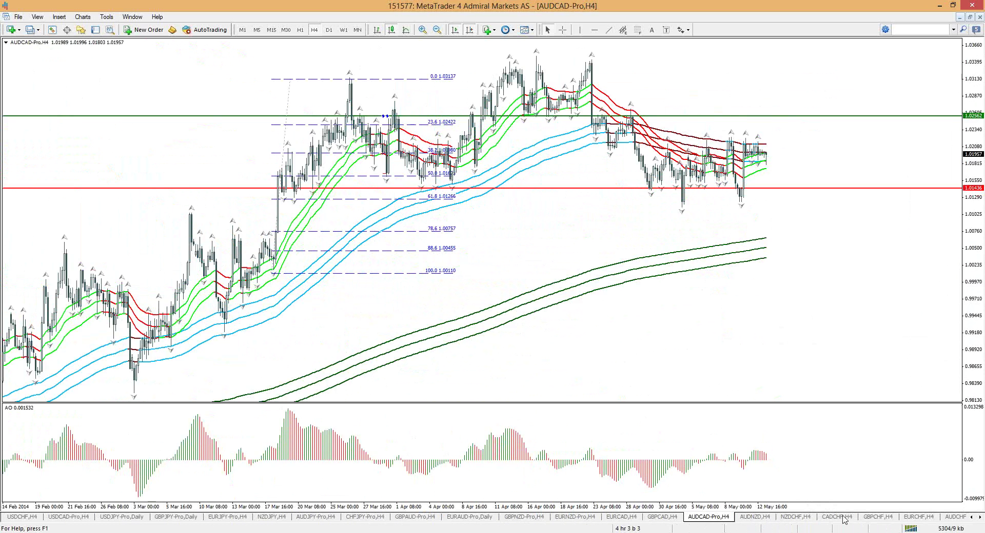
{"action": "left_click", "coordinate": [837, 517]}
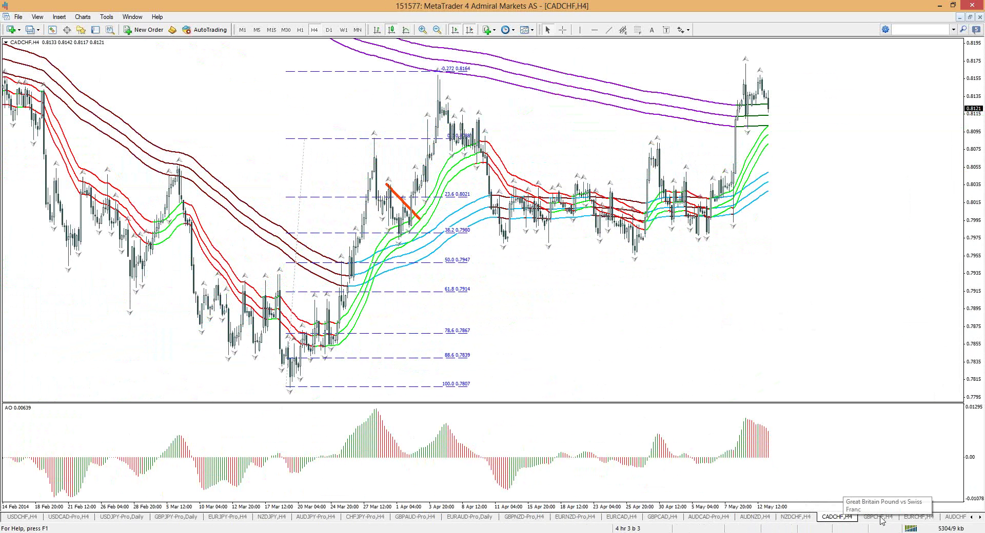
{"action": "left_click", "coordinate": [878, 517]}
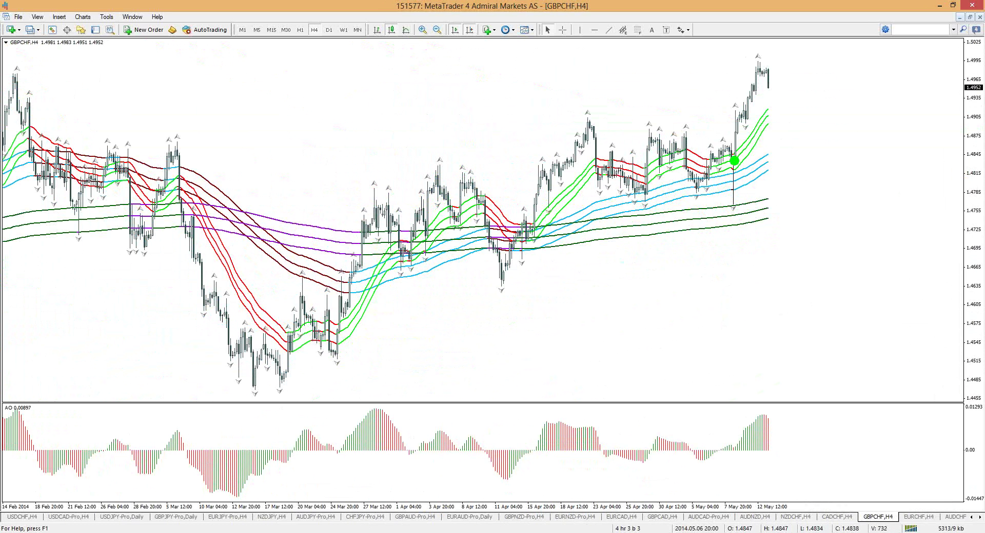
Step: Mark the latest GBPCHF moving-average bands in green, sketch the price swings as a zigzag ending in an upward arrow, and clear everything
{"action": "left_click_drag", "start_coordinate": [733, 162], "coordinate": [766, 123]}
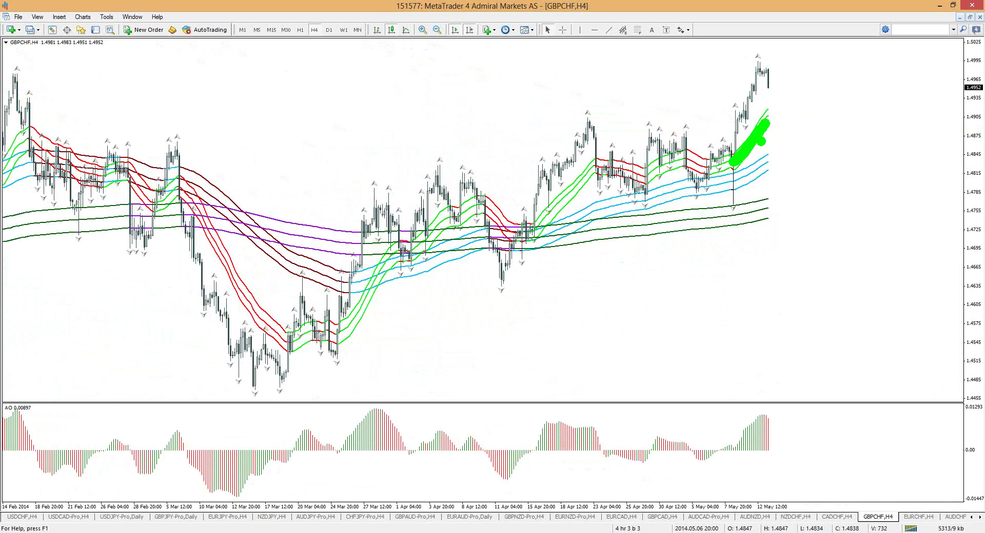
{"action": "left_click_drag", "start_coordinate": [717, 188], "coordinate": [771, 156]}
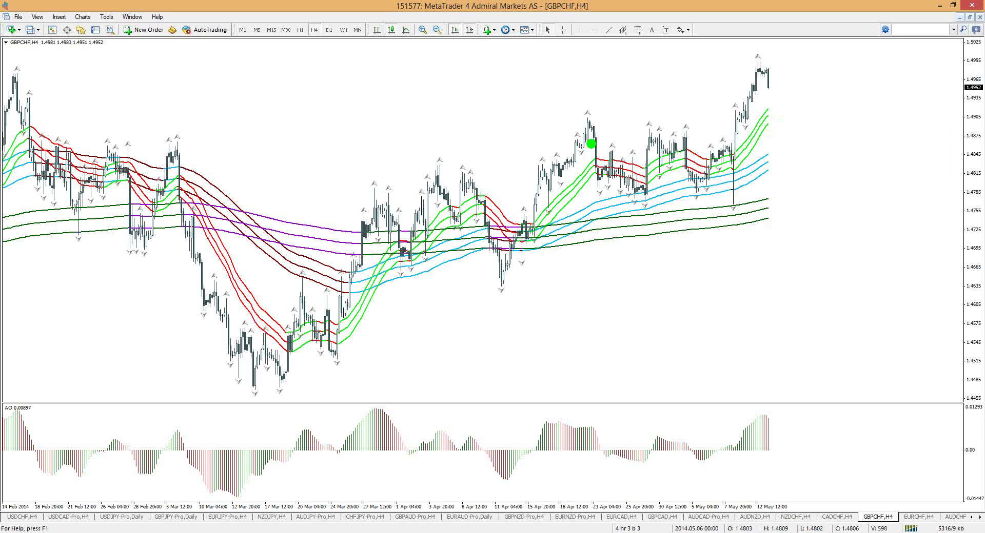
{"action": "mouse_move", "coordinate": [589, 134]}
{"action": "left_mouse_down"}
{"action": "mouse_move", "coordinate": [738, 202]}
{"action": "mouse_move", "coordinate": [792, 85]}
{"action": "mouse_move", "coordinate": [789, 118]}
{"action": "left_mouse_up"}
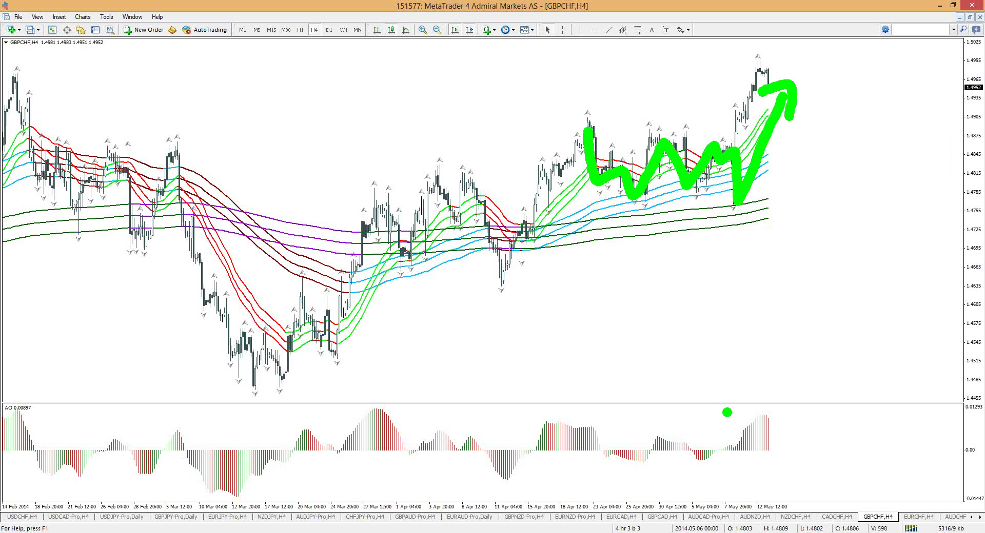
{"action": "key", "text": "Escape"}
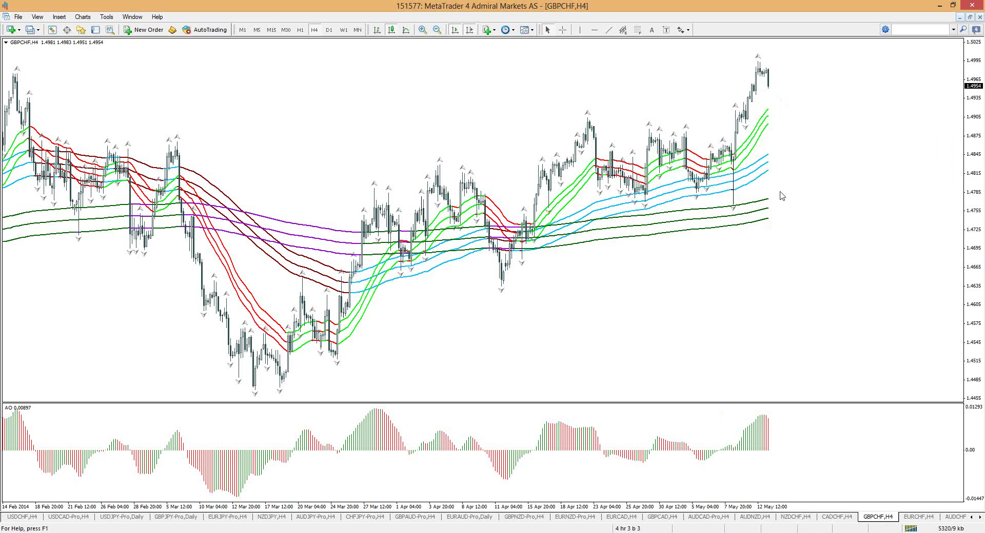
Step: Draw a short rising green stroke along the light-green band below the latest GBPCHF H4 bars, and clear it
{"action": "mouse_move", "coordinate": [673, 163]}
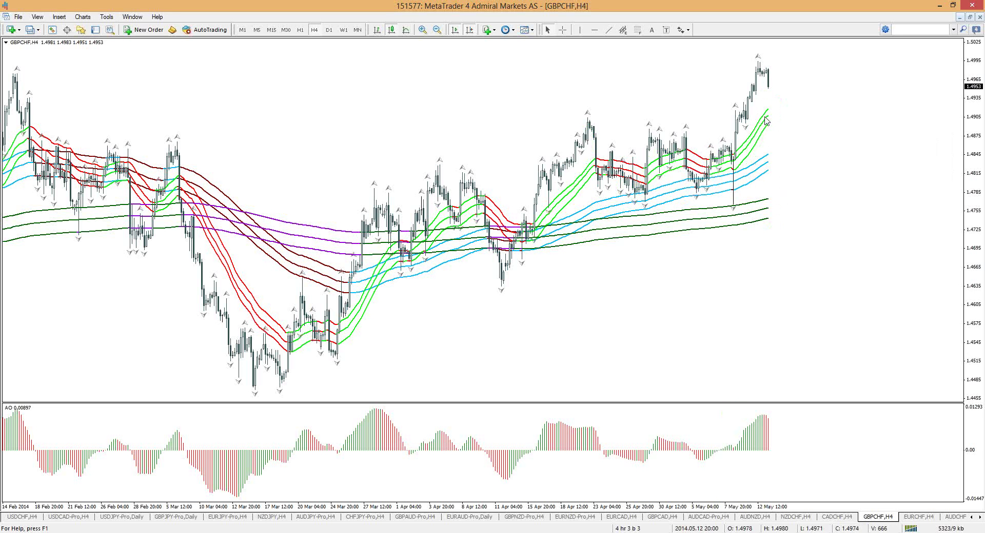
{"action": "left_click", "coordinate": [731, 155]}
{"action": "left_click_drag", "start_coordinate": [730, 155], "coordinate": [765, 122]}
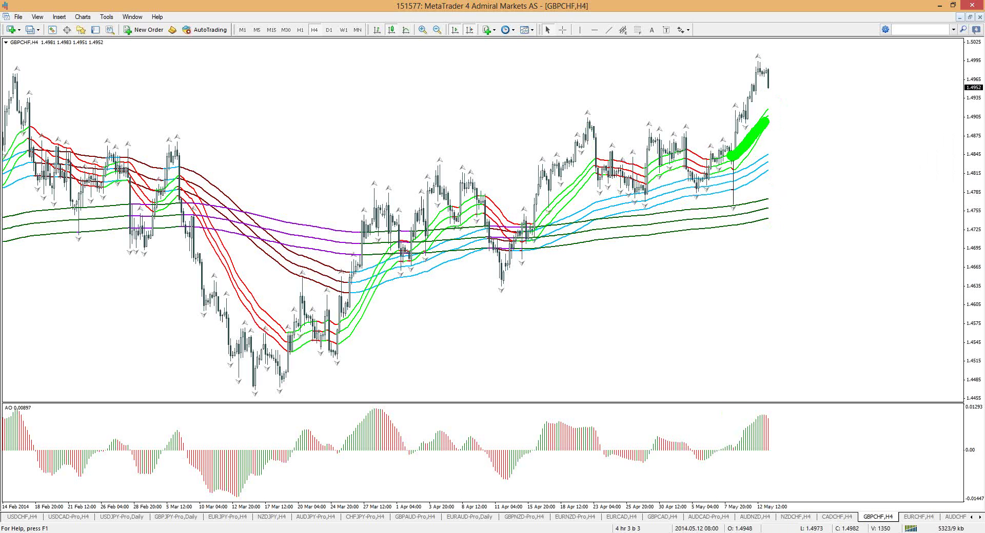
{"action": "key", "text": "Escape"}
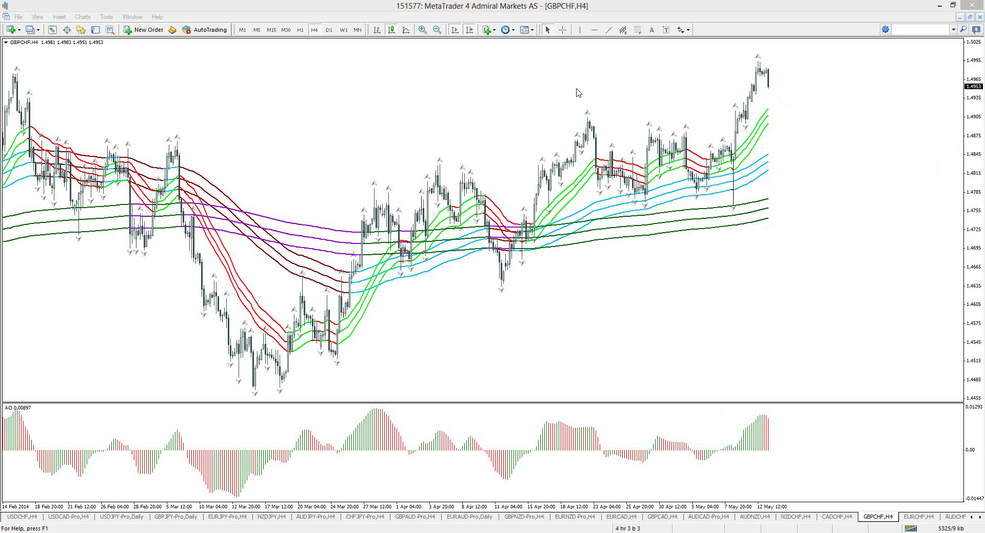
Step: Check GBPCHF on H1, return to H4, sketch green and blue strokes beside the latest bars, and clear them
{"action": "type", "text": "H1"}
{"action": "key", "text": "Return"}
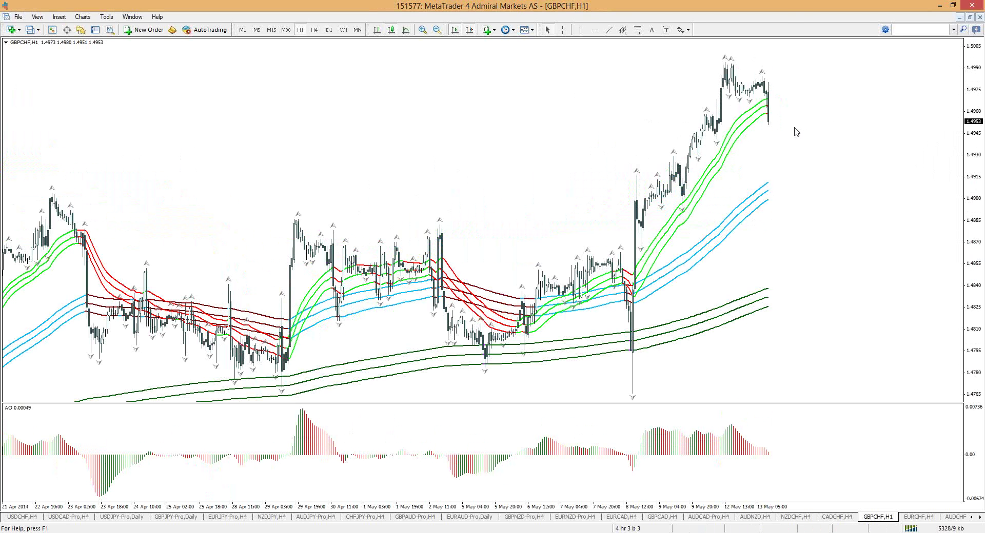
{"action": "left_click", "coordinate": [314, 29]}
{"action": "mouse_move", "coordinate": [765, 113]}
{"action": "left_mouse_down"}
{"action": "mouse_move", "coordinate": [798, 120]}
{"action": "mouse_move", "coordinate": [775, 111]}
{"action": "mouse_move", "coordinate": [792, 92]}
{"action": "left_mouse_up"}
{"action": "left_click", "coordinate": [794, 147]}
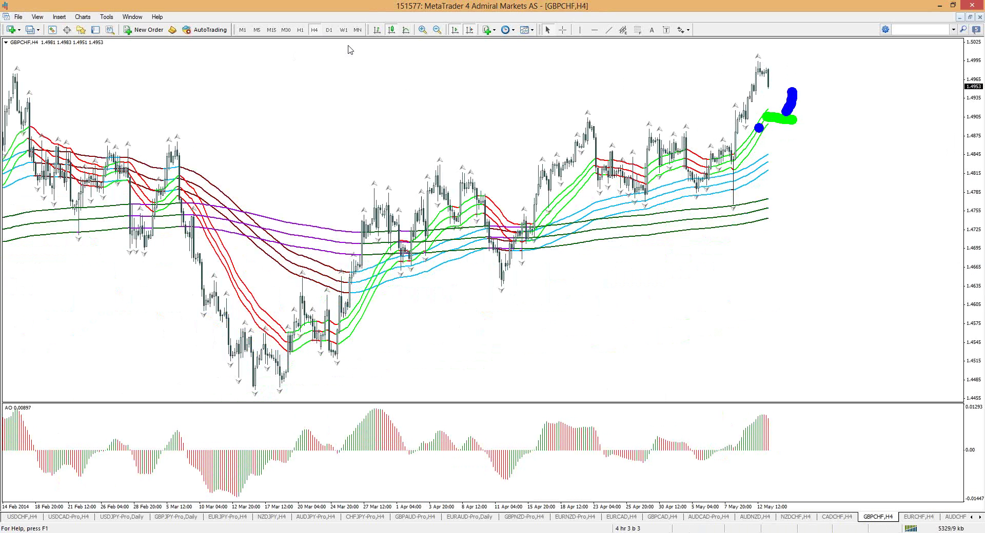
{"action": "key", "text": "Escape"}
Step: Switch GBPCHF to H1 and sketch a blue stepped decline to the light-blue band followed by a green upward arrow
{"action": "left_click", "coordinate": [300, 29]}
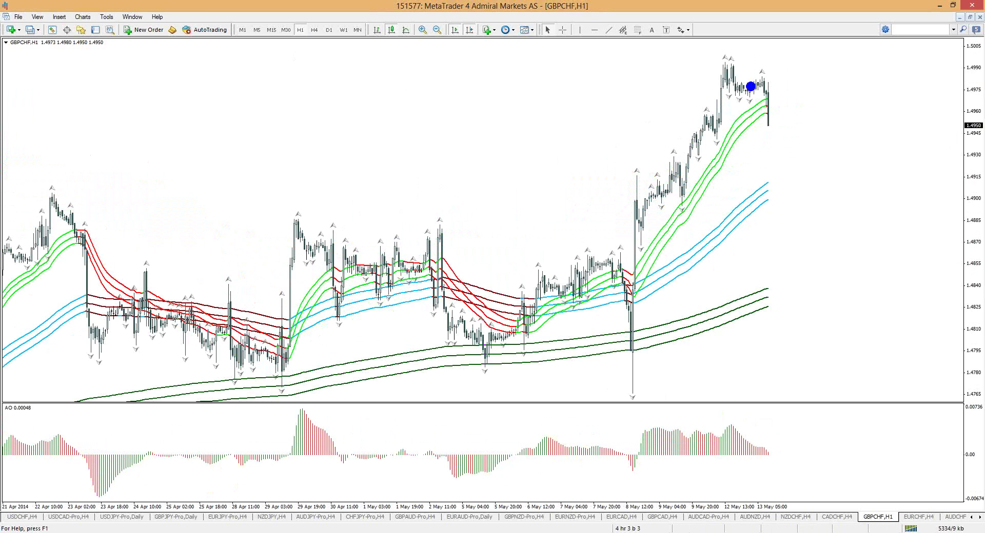
{"action": "mouse_move", "coordinate": [750, 87]}
{"action": "left_mouse_down"}
{"action": "mouse_move", "coordinate": [819, 192]}
{"action": "mouse_move", "coordinate": [876, 107]}
{"action": "mouse_move", "coordinate": [888, 132]}
{"action": "left_mouse_up"}
{"action": "key", "text": "g"}
{"action": "left_click", "coordinate": [825, 192]}
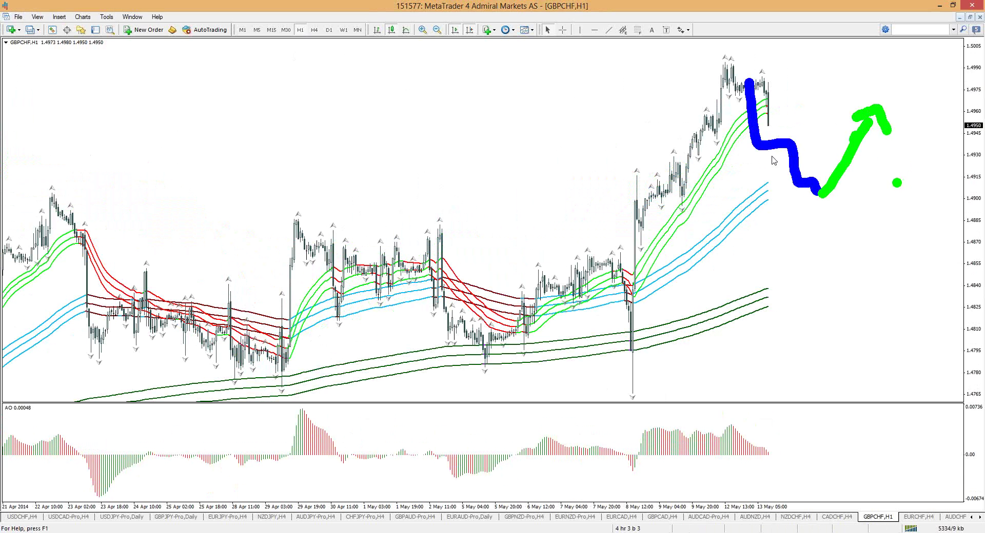
Step: Clear the GBPCHF sketch and look through the AUDCAD-Pro and AUDCHF-Pro H4 charts
{"action": "key", "text": "Escape"}
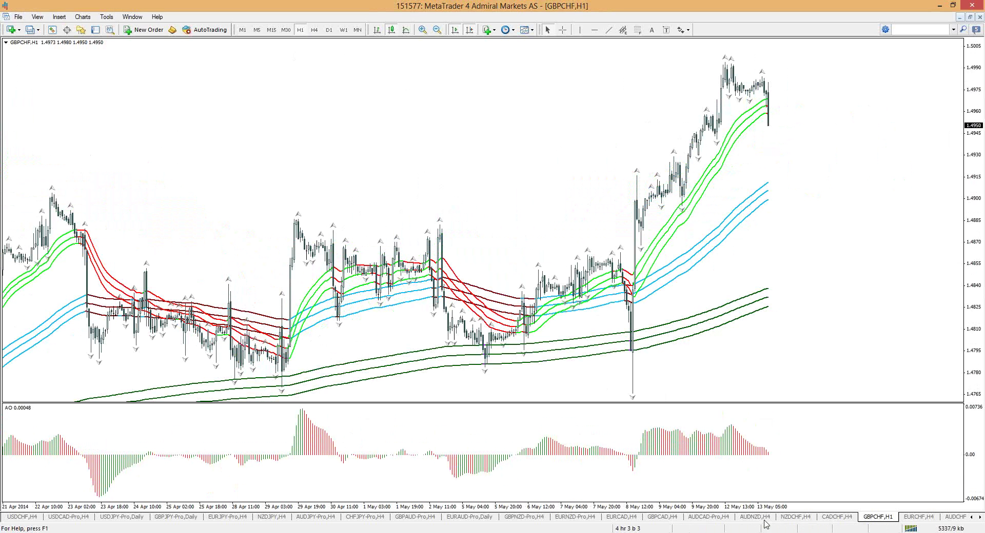
{"action": "left_click", "coordinate": [745, 518]}
{"action": "left_click", "coordinate": [710, 517]}
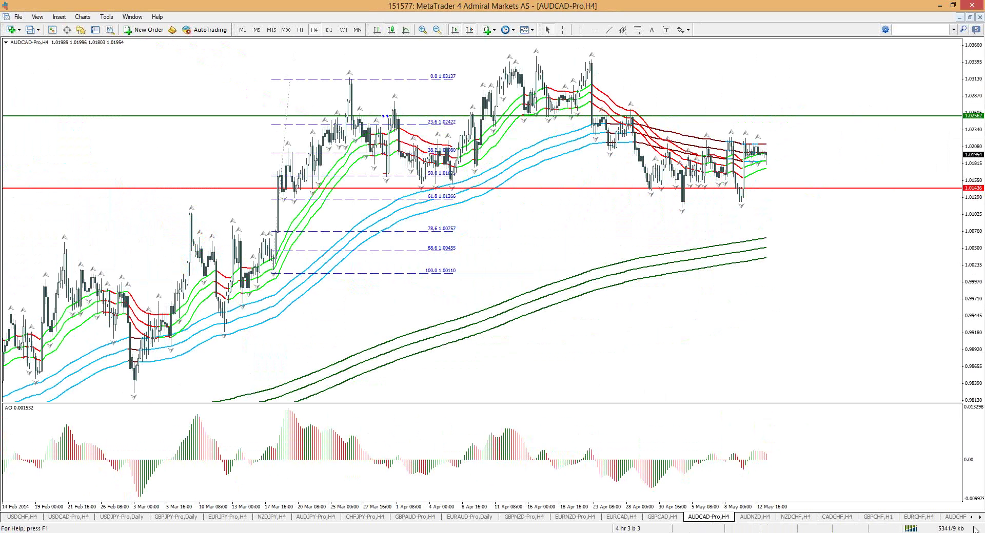
{"action": "left_click", "coordinate": [955, 517]}
{"action": "left_click", "coordinate": [971, 517]}
{"action": "left_click", "coordinate": [971, 517]}
{"action": "left_click", "coordinate": [971, 517]}
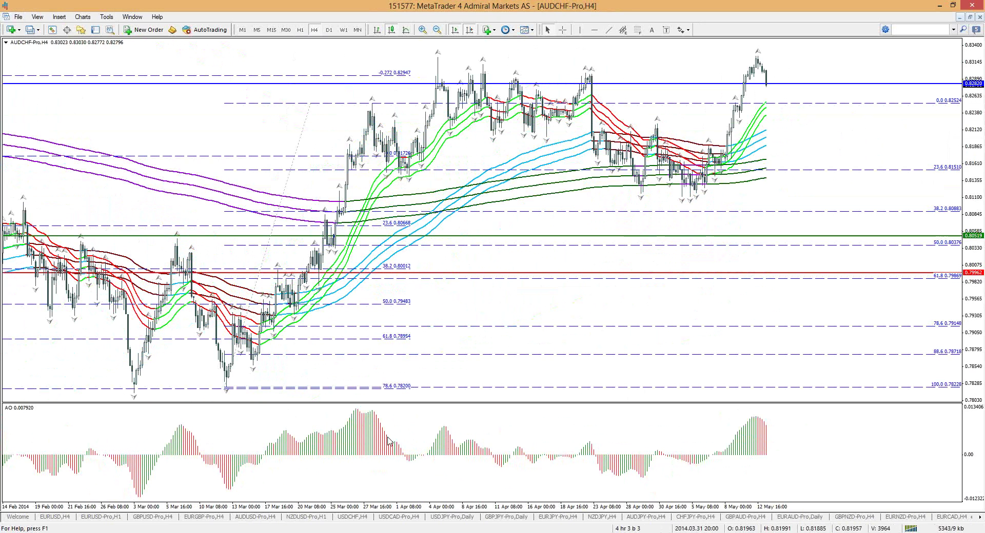
Step: Bring up the EURUSD chart, set it to H1 and activate the crosshair
{"action": "mouse_move", "coordinate": [381, 440]}
{"action": "left_click", "coordinate": [54, 517]}
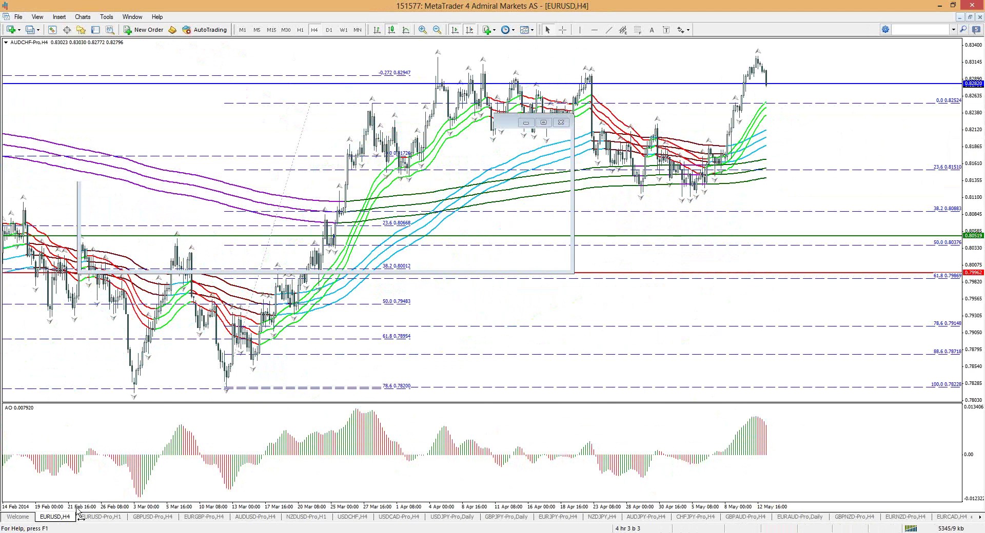
{"action": "left_click", "coordinate": [300, 30]}
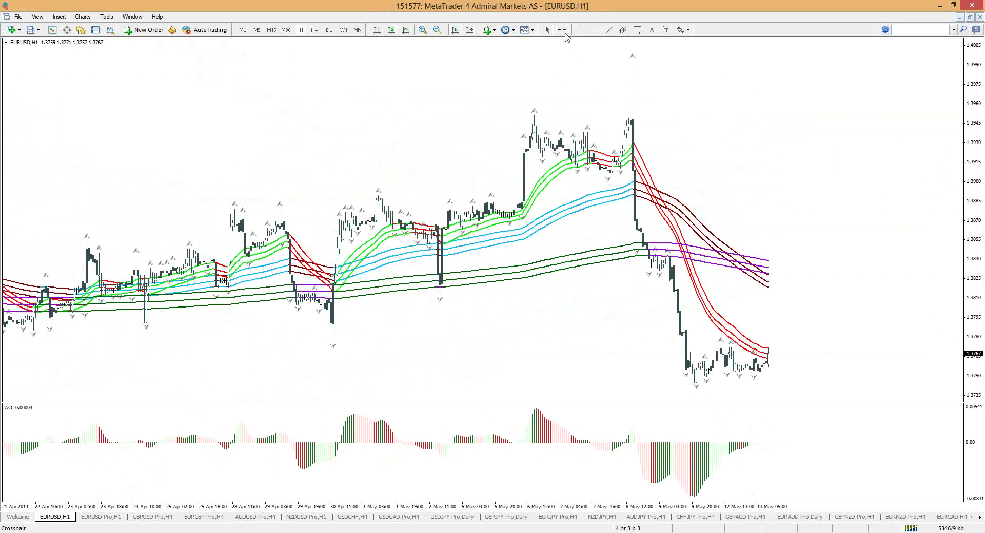
{"action": "left_click", "coordinate": [563, 29]}
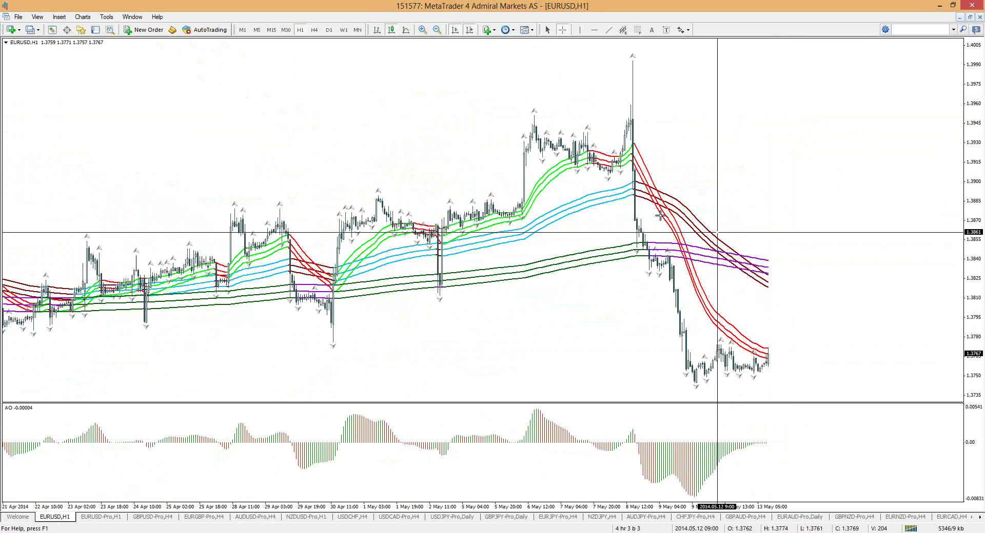
Step: Sketch green strokes down EURUSD's falling red and dark-red bands plus a vertical stroke at the latest bars, and erase them
{"action": "left_click", "coordinate": [644, 163]}
{"action": "mouse_move", "coordinate": [644, 163]}
{"action": "left_mouse_down"}
{"action": "mouse_move", "coordinate": [682, 269]}
{"action": "mouse_move", "coordinate": [738, 336]}
{"action": "mouse_move", "coordinate": [798, 366]}
{"action": "left_mouse_up"}
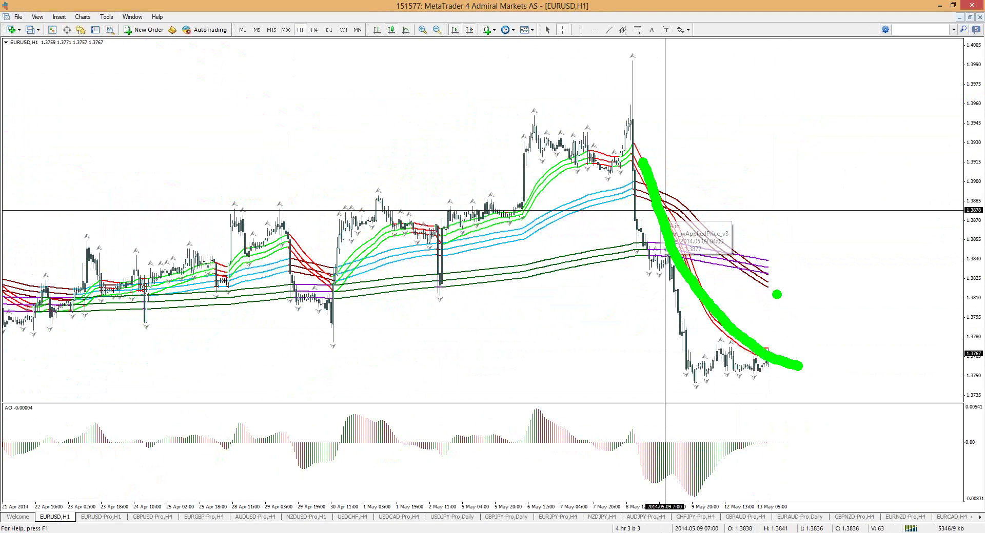
{"action": "left_click_drag", "start_coordinate": [762, 224], "coordinate": [753, 359]}
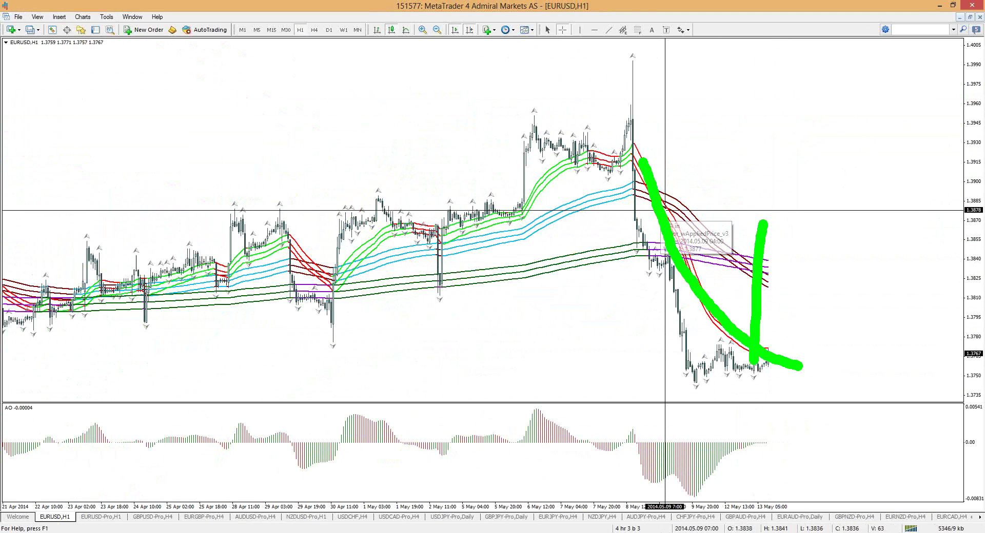
{"action": "left_click_drag", "start_coordinate": [641, 190], "coordinate": [763, 294]}
{"action": "left_click", "coordinate": [656, 209]}
{"action": "key", "text": "e"}
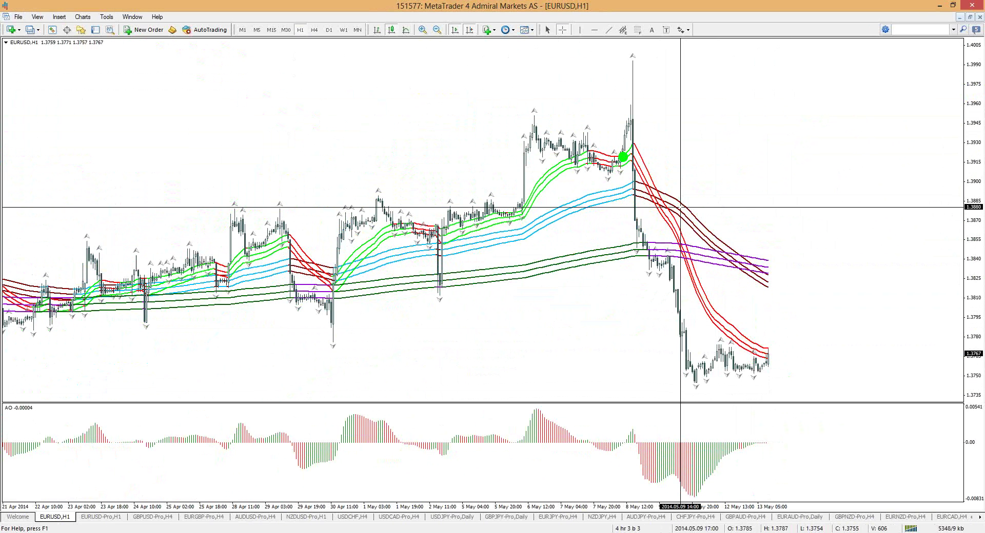
Step: Trace EURUSD's red and dark-red bands in green, circle the Awesome Oscillator's deepest trough, and clear the marks
{"action": "left_click_drag", "start_coordinate": [623, 157], "coordinate": [764, 343]}
{"action": "left_click_drag", "start_coordinate": [682, 210], "coordinate": [743, 252]}
{"action": "left_click_drag", "start_coordinate": [713, 481], "coordinate": [698, 492]}
{"action": "left_click", "coordinate": [773, 455]}
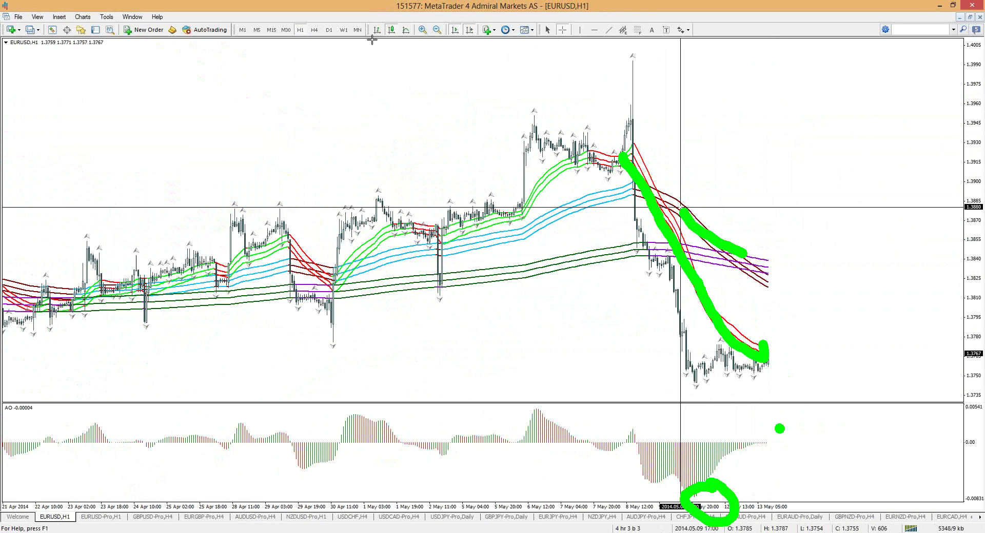
{"action": "key", "text": "Escape"}
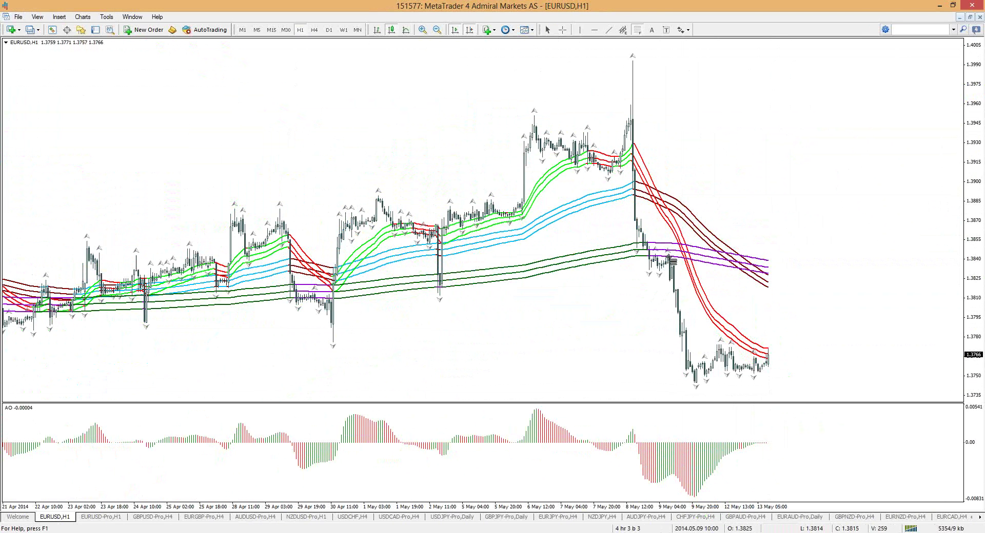
Step: Draw a Fibonacci retracement over EURUSD's last drop from about 1.3841 to 1.3743, with green marks at 38.2 and just above 61.8
{"action": "left_click_drag", "start_coordinate": [666, 255], "coordinate": [687, 386]}
{"action": "key", "text": "ctrl+2"}
{"action": "left_click_drag", "start_coordinate": [763, 337], "coordinate": [803, 342]}
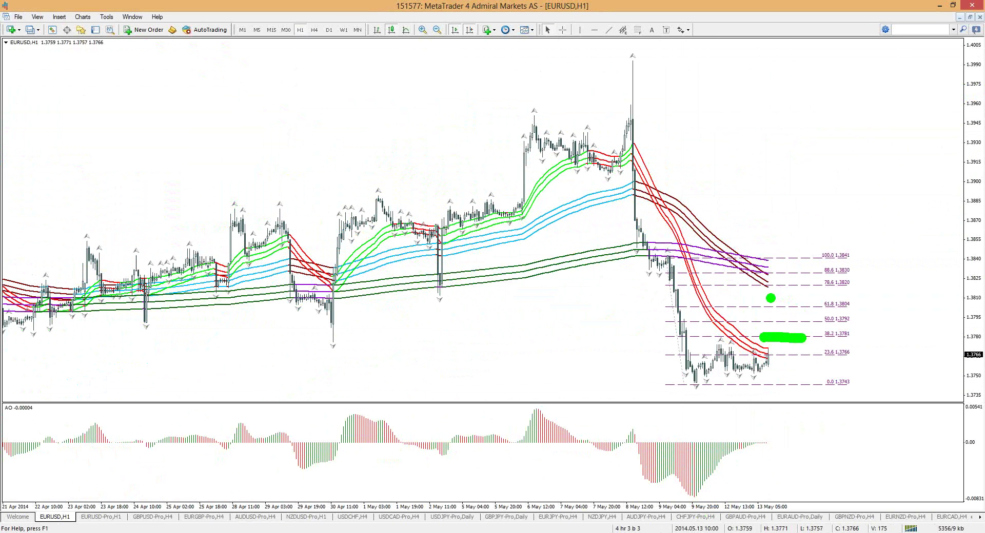
{"action": "left_click_drag", "start_coordinate": [768, 296], "coordinate": [807, 297]}
Step: Mark the 50.0 and 38.2 levels in red, sketch a stepped red arrow downward beside them, and erase all strokes
{"action": "key", "text": "ctrl+1"}
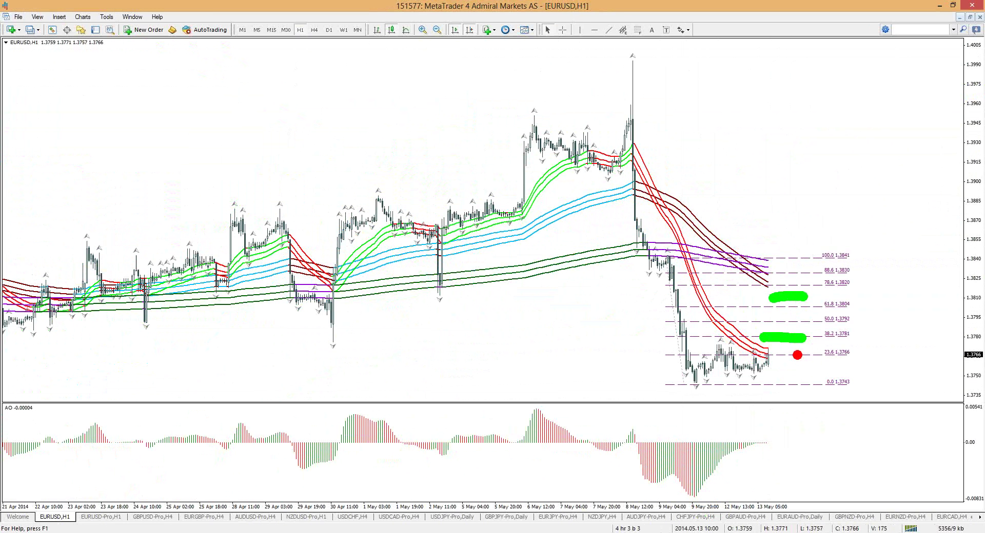
{"action": "mouse_move", "coordinate": [780, 323]}
{"action": "left_mouse_down"}
{"action": "mouse_move", "coordinate": [799, 322]}
{"action": "mouse_move", "coordinate": [798, 334]}
{"action": "mouse_move", "coordinate": [830, 329]}
{"action": "mouse_move", "coordinate": [838, 385]}
{"action": "mouse_move", "coordinate": [880, 366]}
{"action": "mouse_move", "coordinate": [893, 450]}
{"action": "mouse_move", "coordinate": [903, 430]}
{"action": "left_mouse_up"}
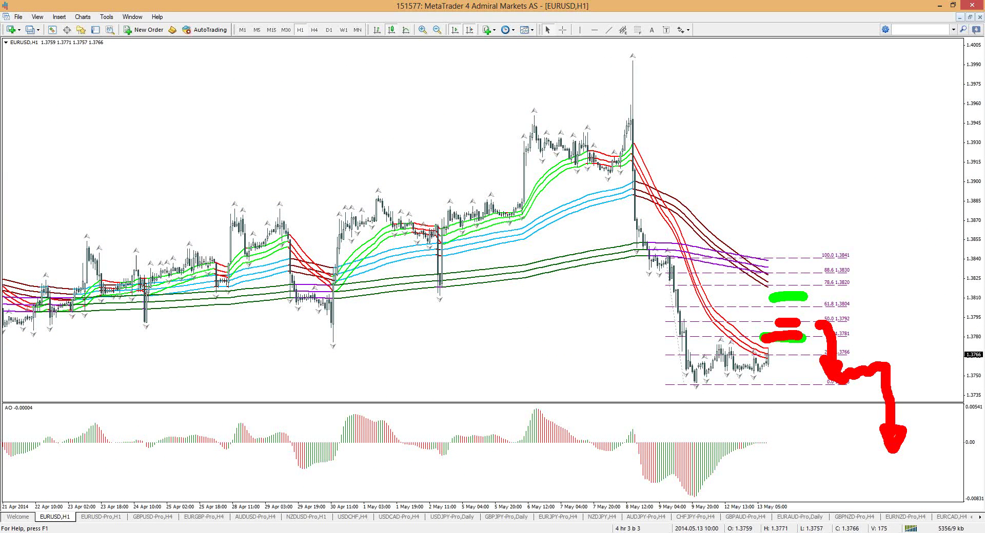
{"action": "left_click_drag", "start_coordinate": [882, 436], "coordinate": [878, 444]}
{"action": "key", "text": "e"}
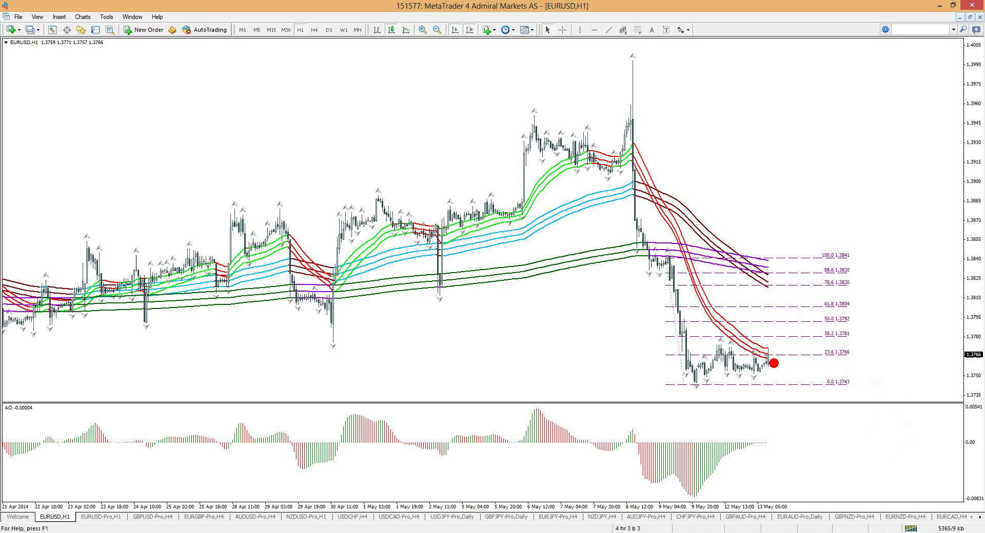
Step: Mark the 50.0 and 38.2 levels with short blue strokes, sketch a red stepped decline ending in an arrowhead, and clear them
{"action": "key", "text": "b"}
{"action": "mouse_move", "coordinate": [773, 339]}
{"action": "left_mouse_down"}
{"action": "mouse_move", "coordinate": [789, 335]}
{"action": "mouse_move", "coordinate": [784, 322]}
{"action": "mouse_move", "coordinate": [786, 341]}
{"action": "mouse_move", "coordinate": [828, 331]}
{"action": "mouse_move", "coordinate": [829, 379]}
{"action": "mouse_move", "coordinate": [863, 373]}
{"action": "mouse_move", "coordinate": [870, 437]}
{"action": "mouse_move", "coordinate": [885, 444]}
{"action": "left_mouse_up"}
{"action": "key", "text": "ctrl+z"}
{"action": "key", "text": "r"}
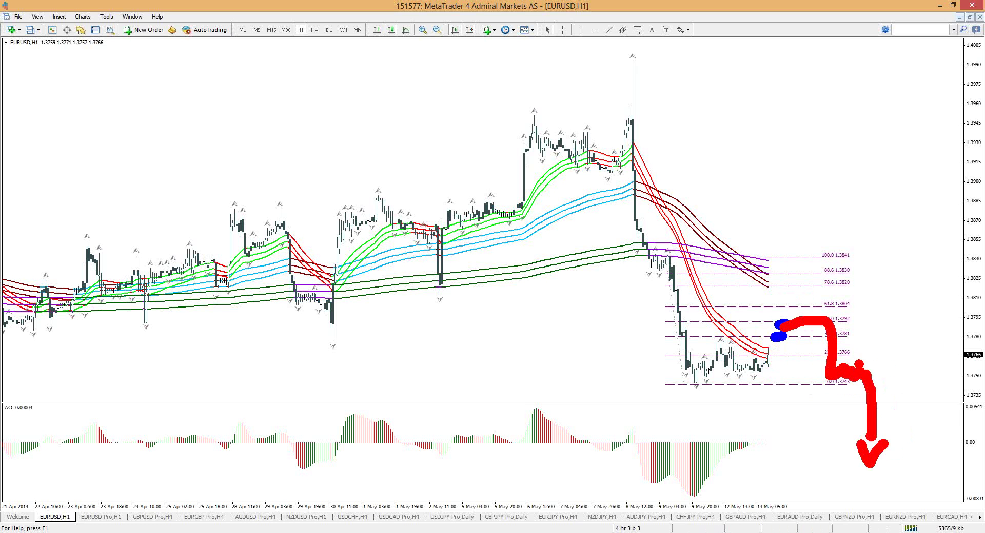
{"action": "key", "text": "Escape"}
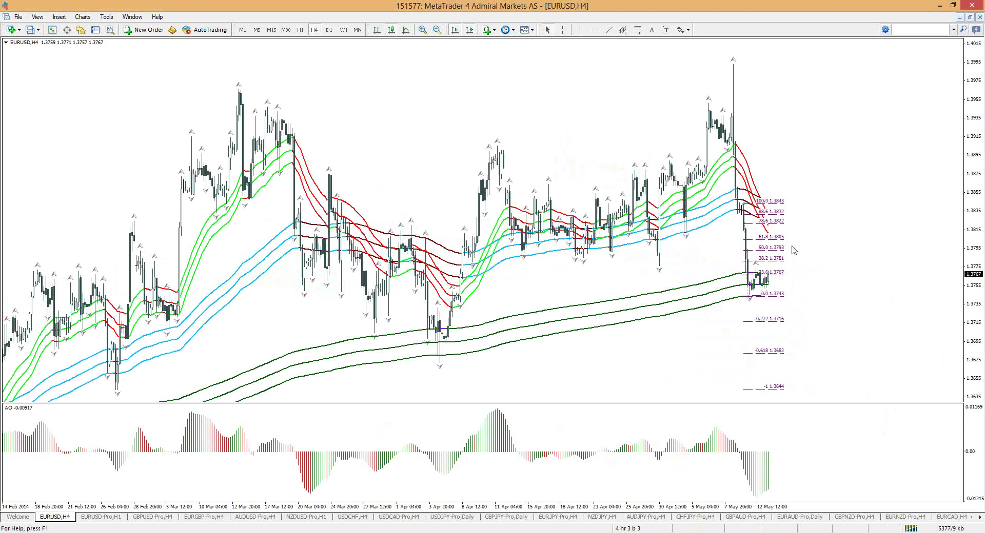
Step: Stretch the EURUSD Fibonacci levels to the chart's price-axis edge on H4, check them on M15, and return to H4
{"action": "left_click_drag", "start_coordinate": [768, 300], "coordinate": [767, 298]}
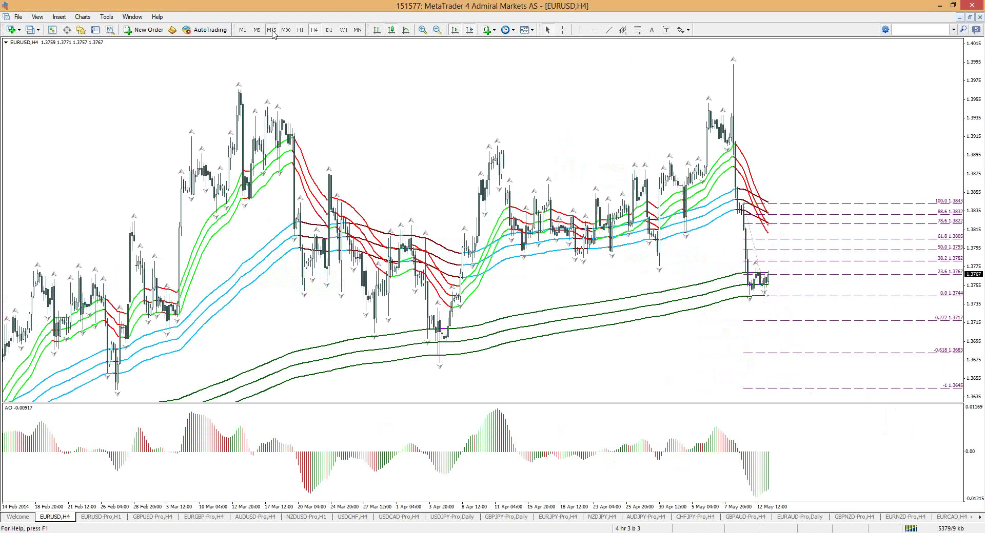
{"action": "left_click", "coordinate": [272, 30]}
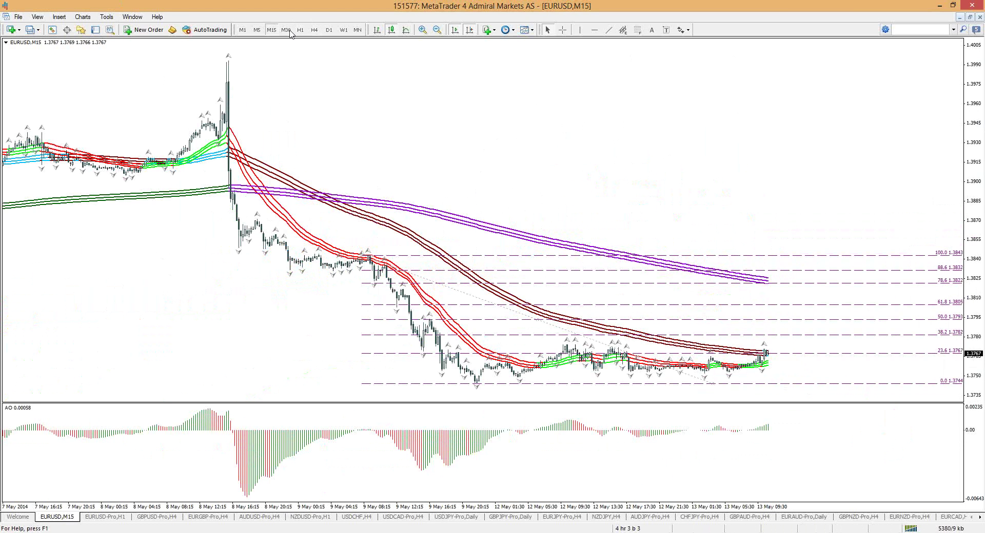
{"action": "left_click", "coordinate": [314, 29]}
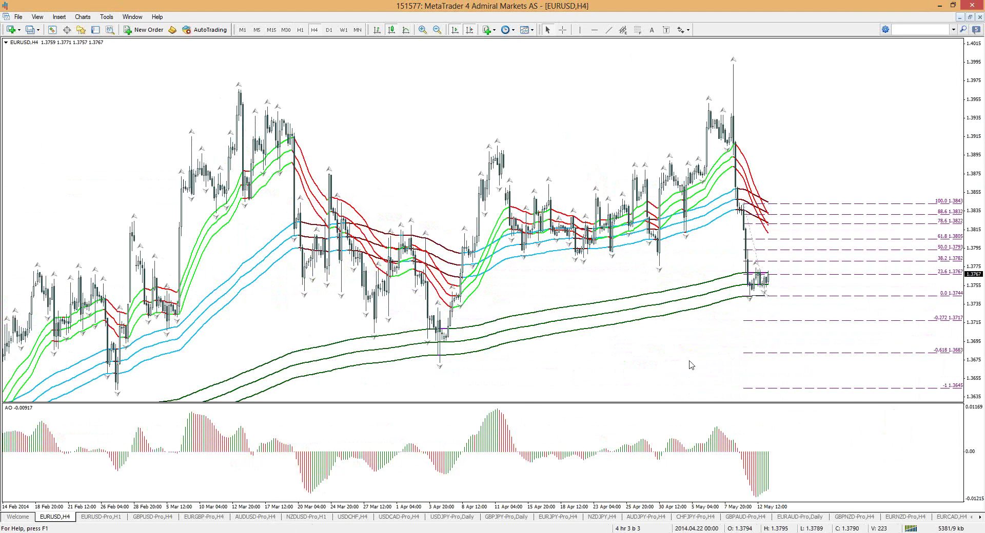
Step: Circle the latest EURUSD H4 bars in blue, erase the circle, and draw a short blue stroke falling to the -0.272 level
{"action": "key", "text": "b"}
{"action": "left_click_drag", "start_coordinate": [774, 279], "coordinate": [776, 281]}
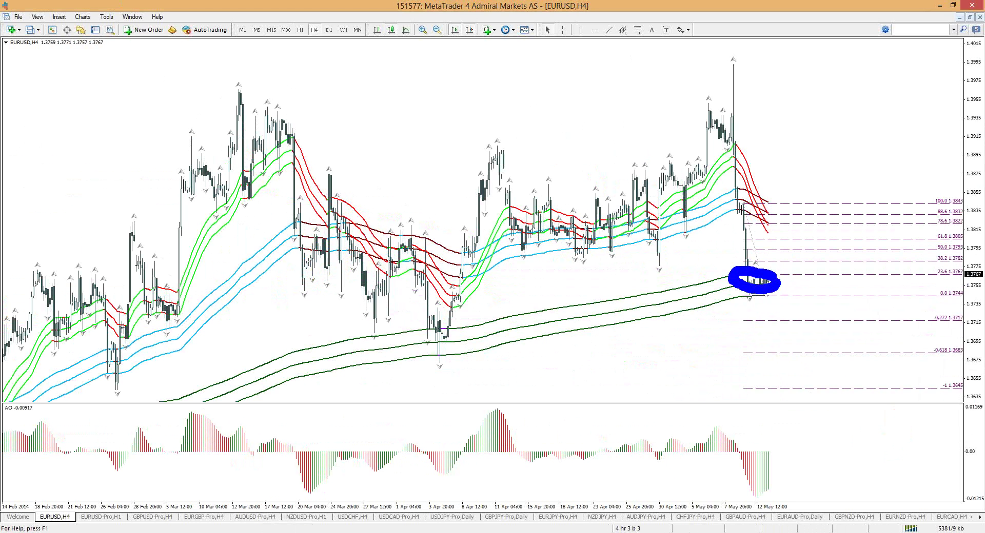
{"action": "left_click", "coordinate": [777, 296]}
{"action": "key", "text": "e"}
{"action": "mouse_move", "coordinate": [763, 279]}
{"action": "left_mouse_down"}
{"action": "mouse_move", "coordinate": [780, 287]}
{"action": "mouse_move", "coordinate": [783, 318]}
{"action": "left_mouse_up"}
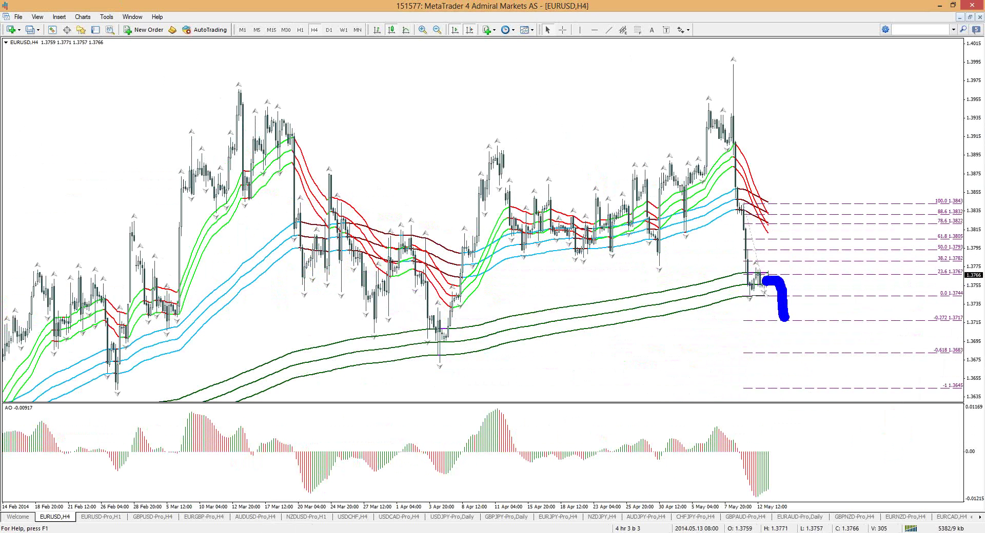
Step: Open the EURUSD-Pro chart, examine it on M15, and return to H1
{"action": "left_click", "coordinate": [100, 517]}
{"action": "mouse_move", "coordinate": [532, 446]}
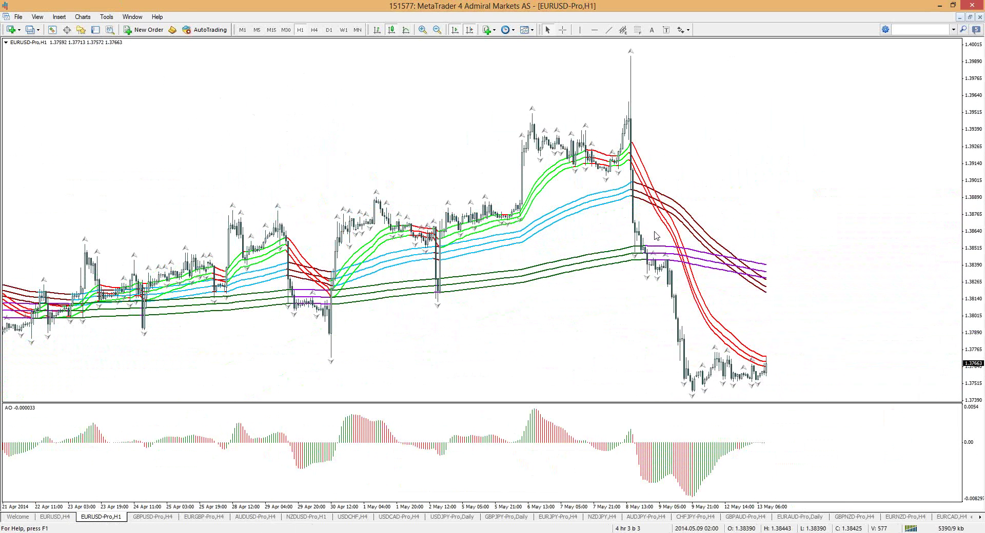
{"action": "left_click", "coordinate": [271, 30]}
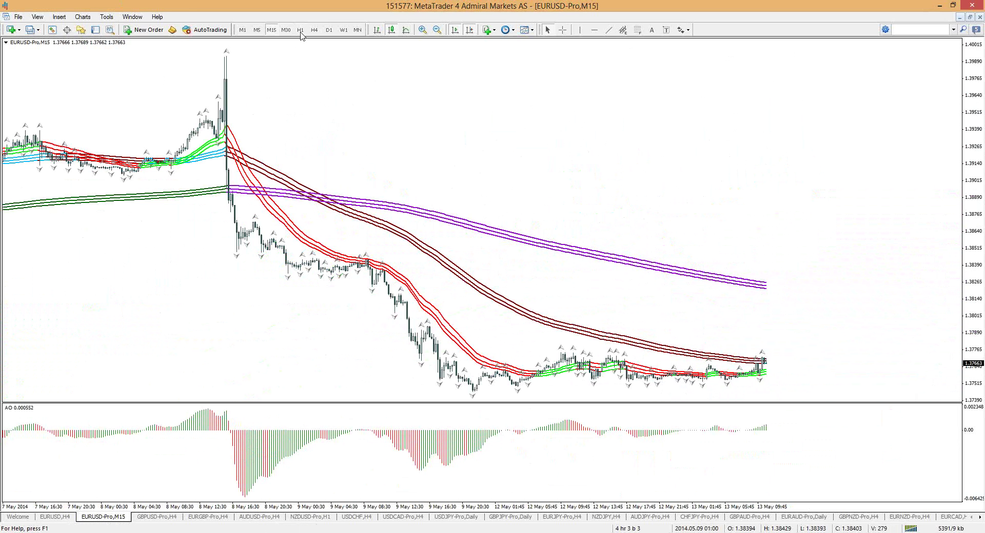
{"action": "left_click", "coordinate": [301, 31]}
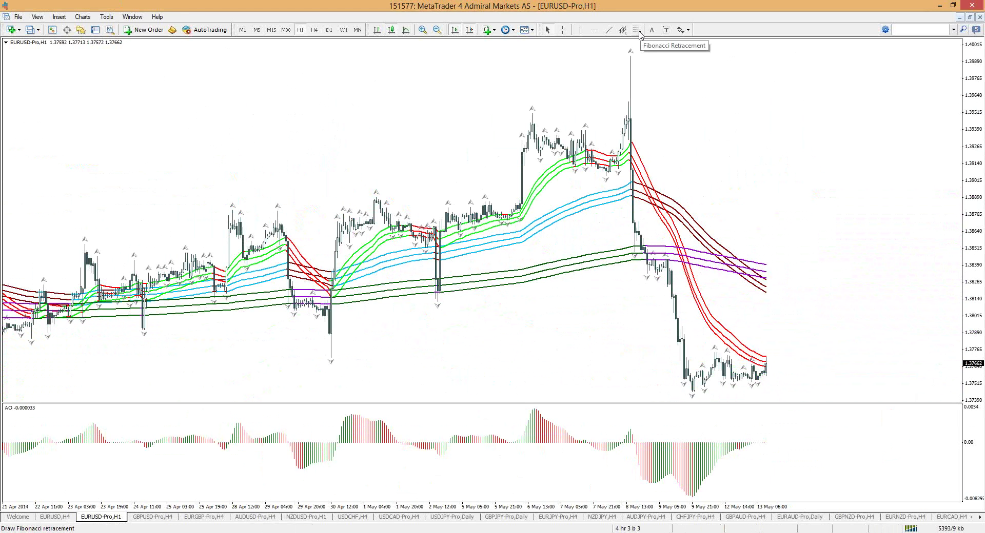
Step: Draw a Fibonacci retracement on EURUSD-Pro H1 from the 8 May high at 1.39935 to the swing low at about 1.37444
{"action": "left_click", "coordinate": [638, 31]}
{"action": "mouse_move", "coordinate": [631, 54]}
{"action": "left_mouse_down"}
{"action": "mouse_move", "coordinate": [725, 409]}
{"action": "mouse_move", "coordinate": [668, 392]}
{"action": "mouse_move", "coordinate": [643, 397]}
{"action": "left_mouse_up"}
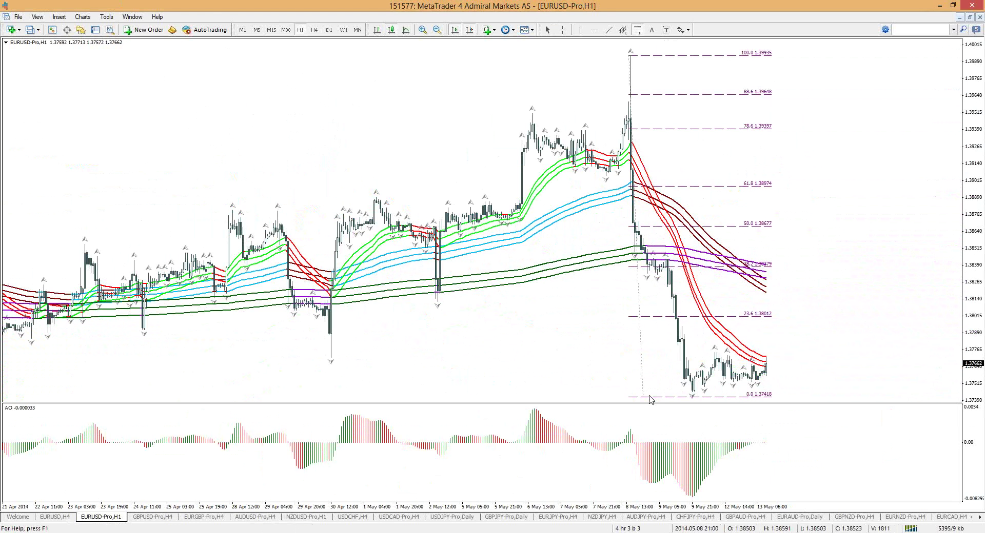
{"action": "left_click_drag", "start_coordinate": [650, 400], "coordinate": [647, 394]}
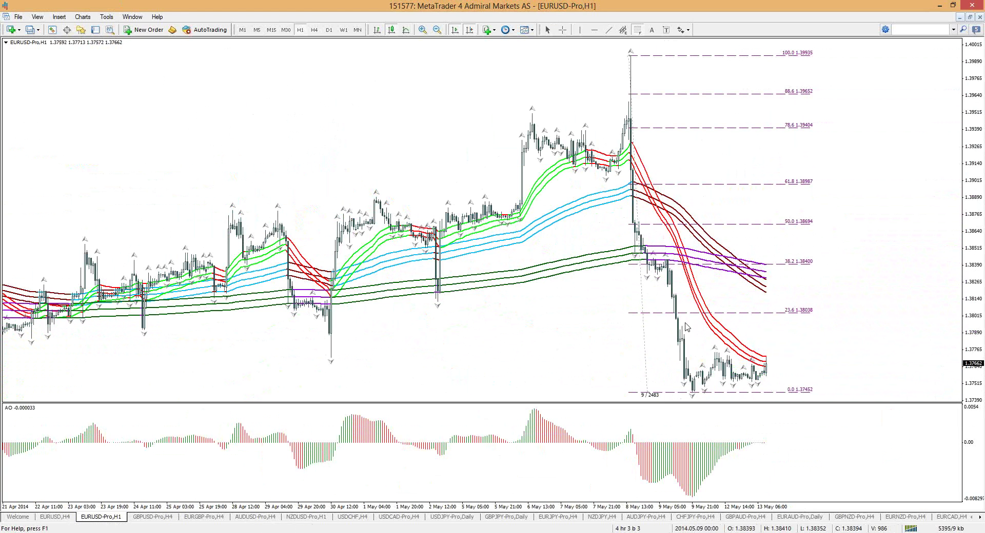
{"action": "left_click", "coordinate": [754, 424]}
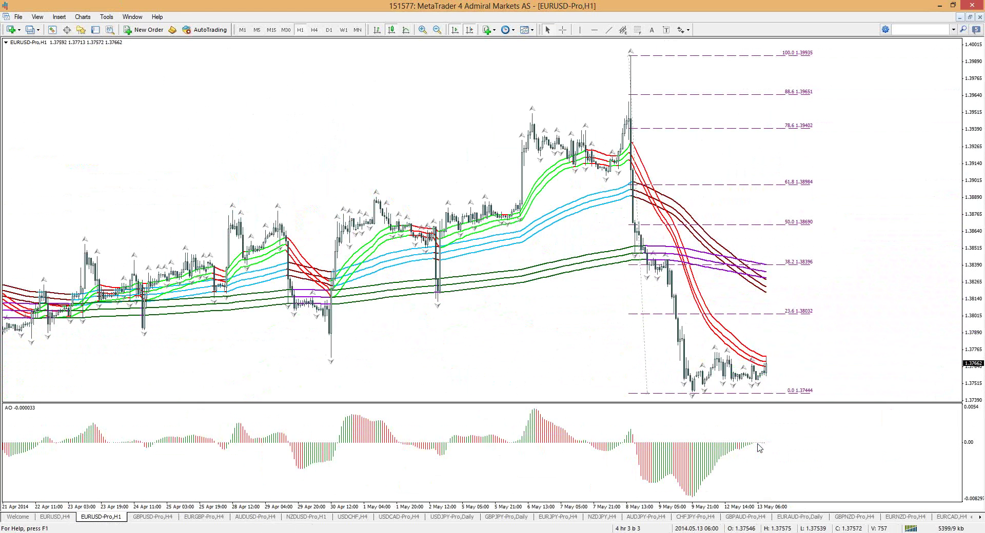
{"action": "mouse_move", "coordinate": [758, 447]}
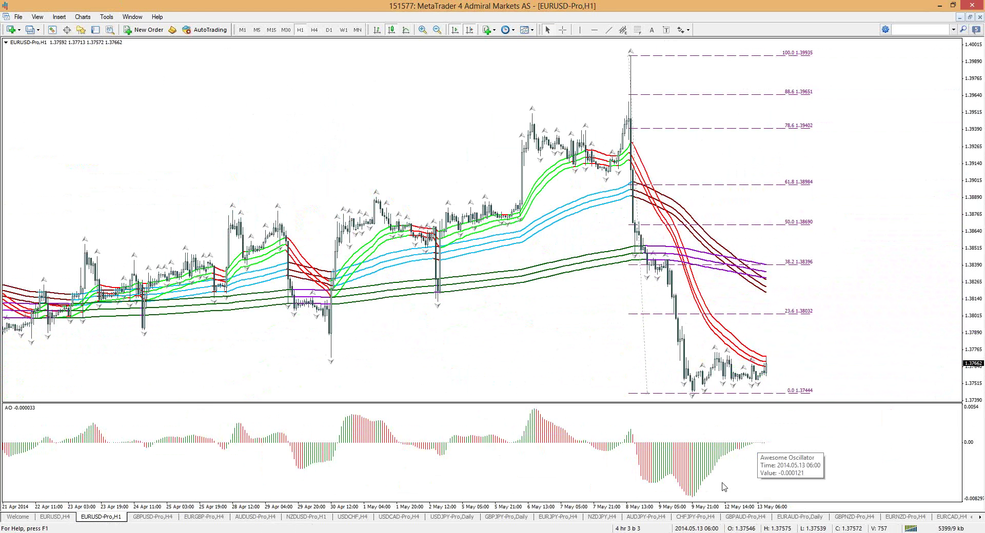
{"action": "left_click", "coordinate": [681, 336]}
{"action": "left_click", "coordinate": [633, 321]}
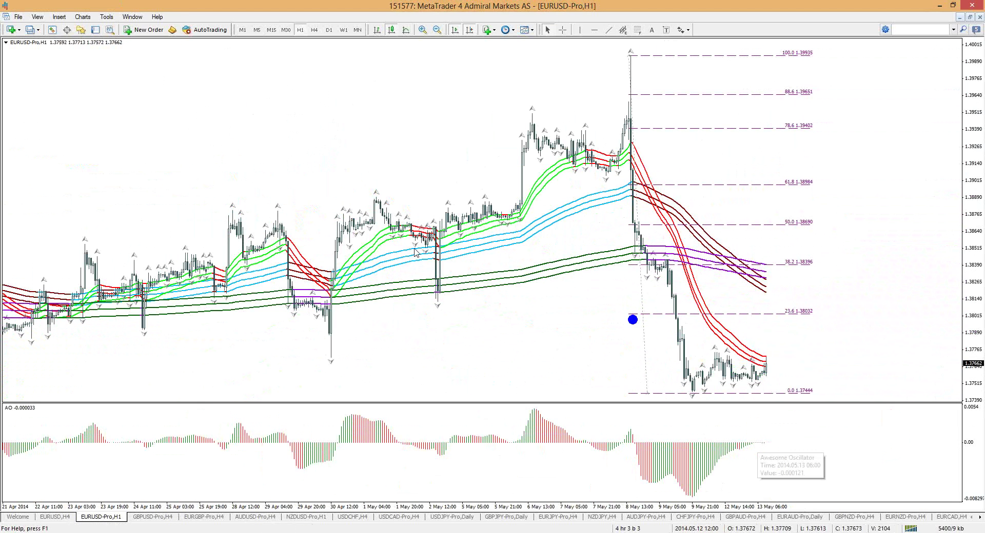
Step: View EURUSD-Pro on M30 and M15, circle the last drop's starting high and its low in blue, and clear the circles
{"action": "left_click", "coordinate": [285, 29]}
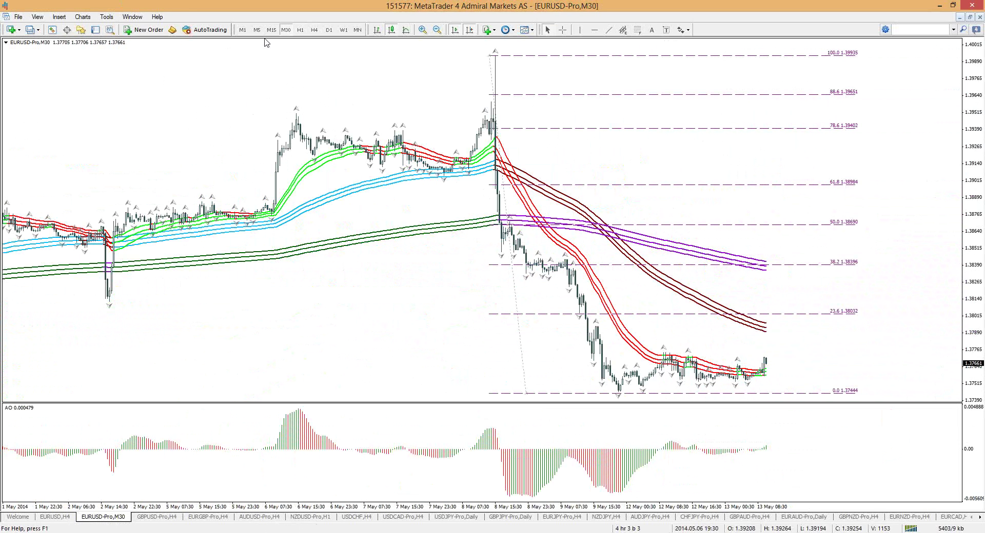
{"action": "left_click", "coordinate": [271, 29]}
{"action": "left_click_drag", "start_coordinate": [369, 257], "coordinate": [371, 259]}
{"action": "mouse_move", "coordinate": [474, 390]}
{"action": "left_mouse_down"}
{"action": "mouse_move", "coordinate": [460, 401]}
{"action": "mouse_move", "coordinate": [477, 386]}
{"action": "left_mouse_up"}
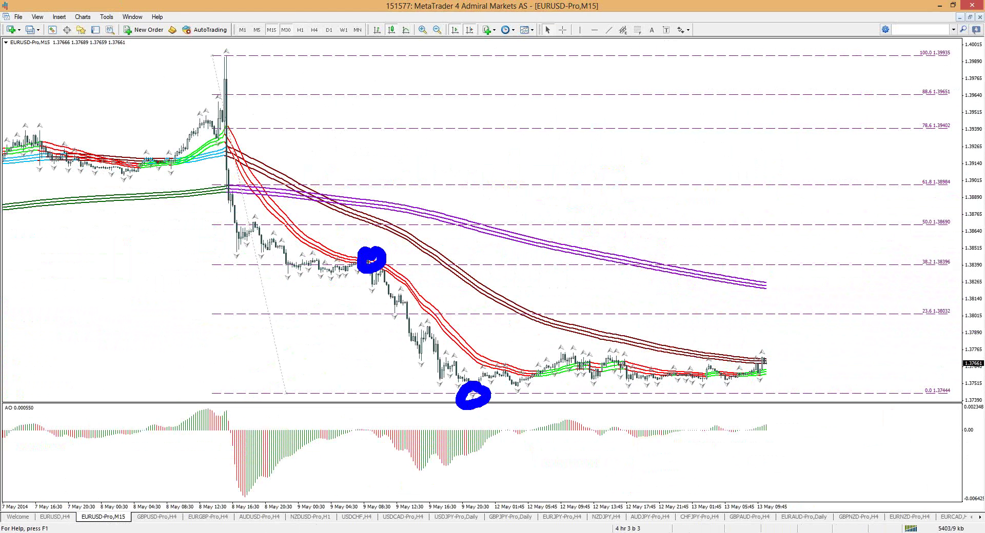
{"action": "key", "text": "Escape"}
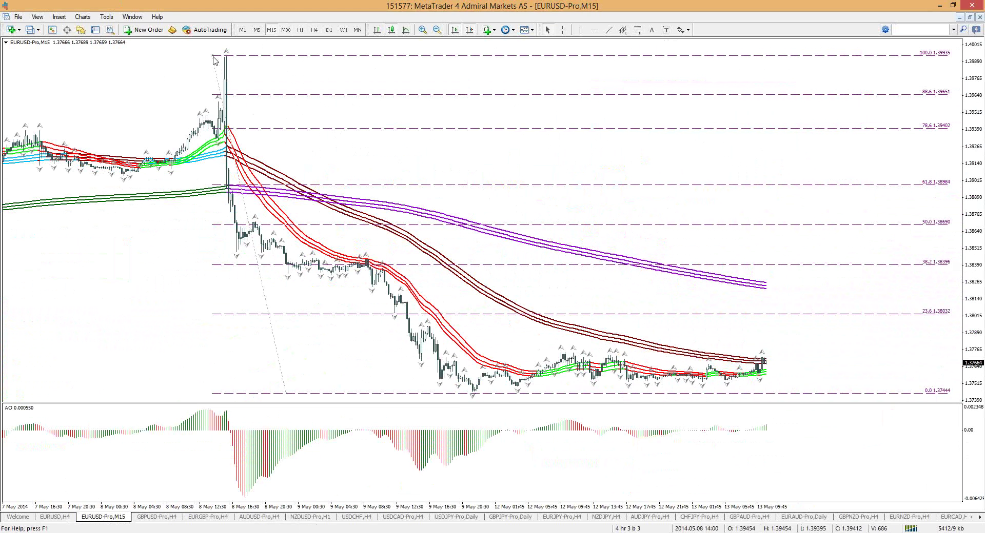
Step: Return EURUSD-Pro to H1 and draw a thick blue stroke down along the falling dark-red moving-average band
{"action": "right_click", "coordinate": [213, 60]}
{"action": "left_click", "coordinate": [301, 30]}
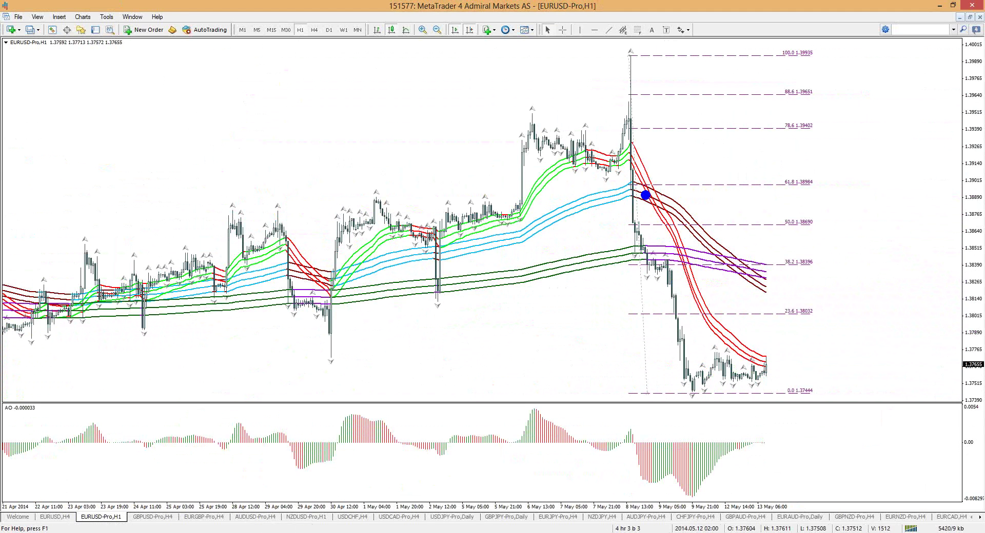
{"action": "mouse_move", "coordinate": [623, 185]}
{"action": "left_mouse_down"}
{"action": "mouse_move", "coordinate": [690, 217]}
{"action": "mouse_move", "coordinate": [778, 286]}
{"action": "left_mouse_up"}
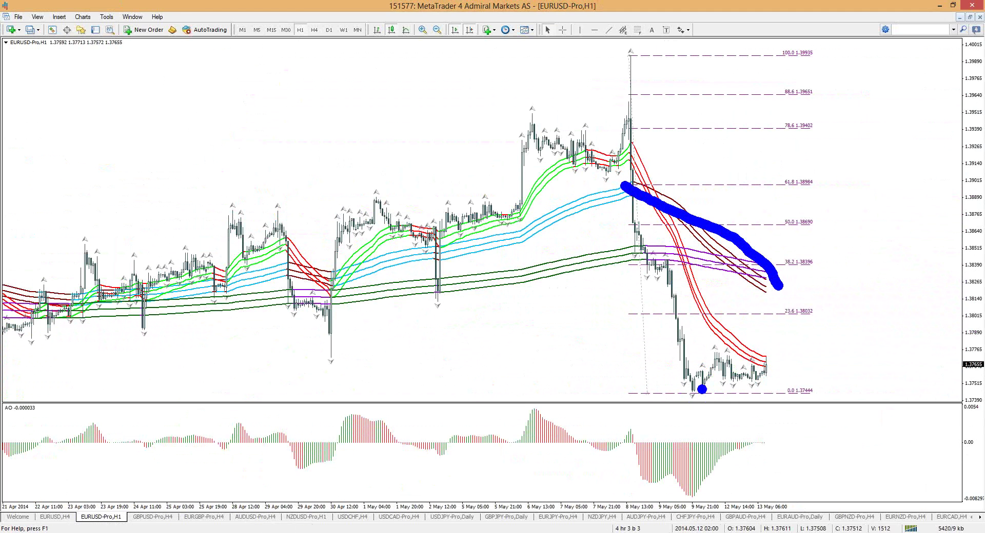
Step: Circle the oscillator's deepest trough on EURUSD-Pro H1 in blue, mark the matching price low, and clear the freehand marks
{"action": "left_click_drag", "start_coordinate": [698, 485], "coordinate": [711, 494]}
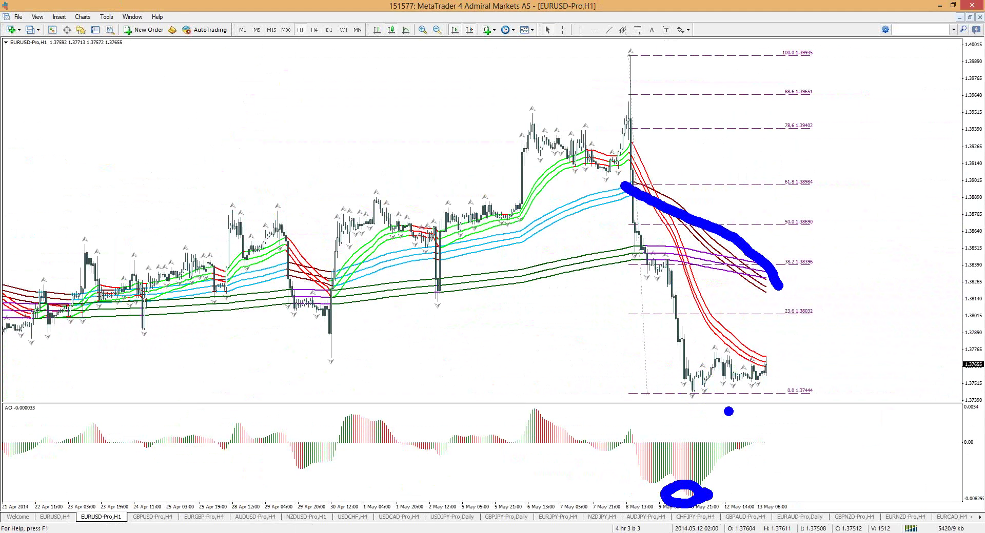
{"action": "key", "text": "e"}
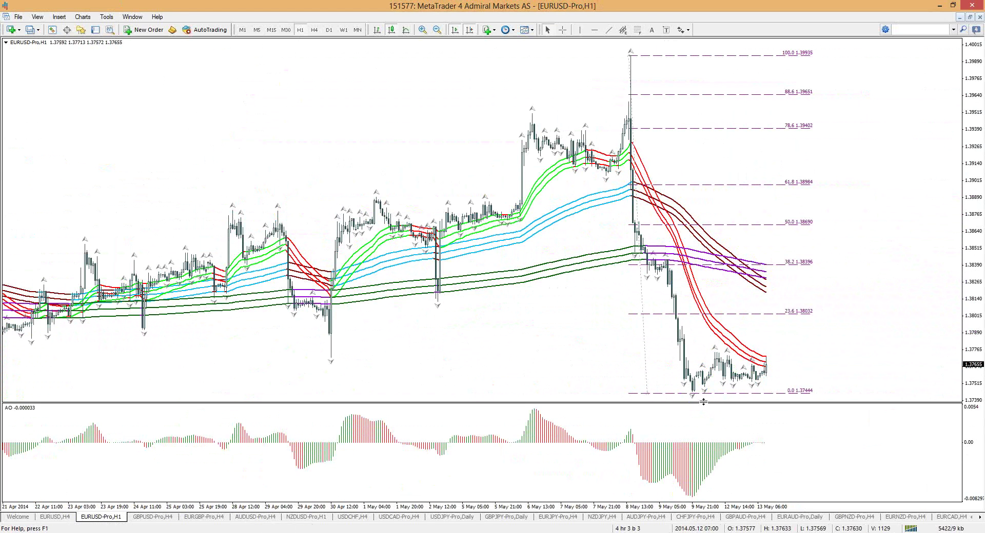
{"action": "left_click_drag", "start_coordinate": [670, 395], "coordinate": [700, 395]}
{"action": "key", "text": "Escape"}
Step: Replace the EURUSD-Pro H1 Fibonacci retracement with one drawn from the 8 May high at 1.39935 to the swing low at about 1.37452
{"action": "right_click", "coordinate": [648, 396]}
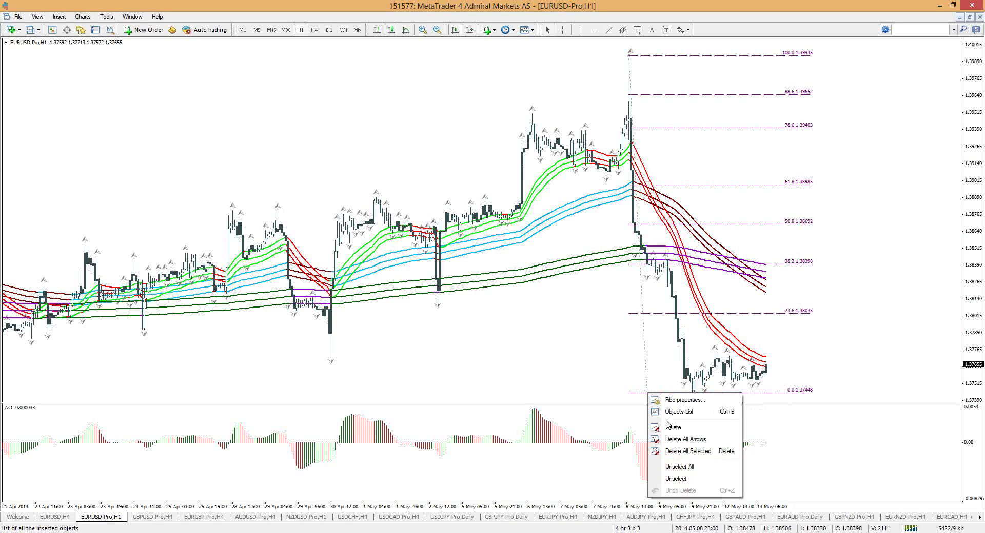
{"action": "left_click", "coordinate": [666, 429]}
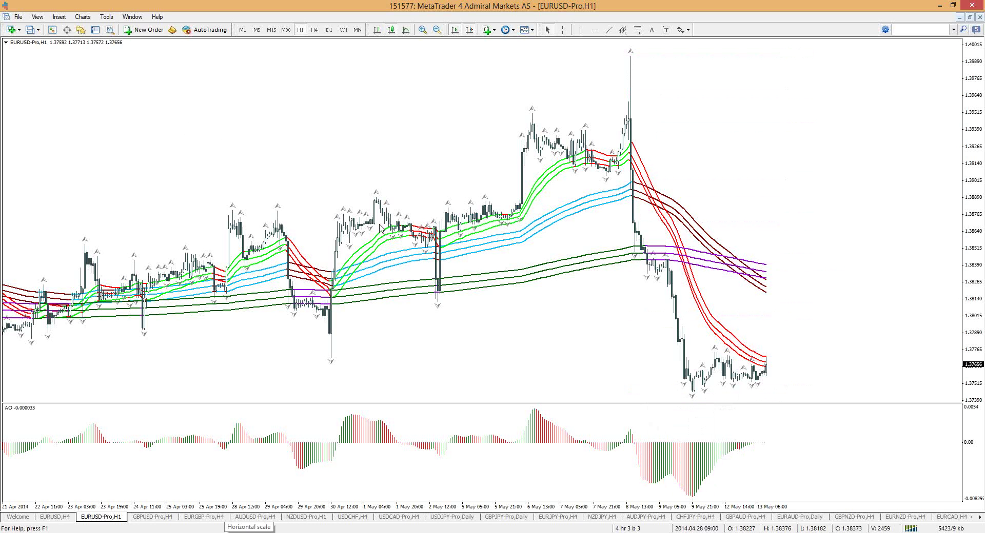
{"action": "left_click", "coordinate": [637, 30]}
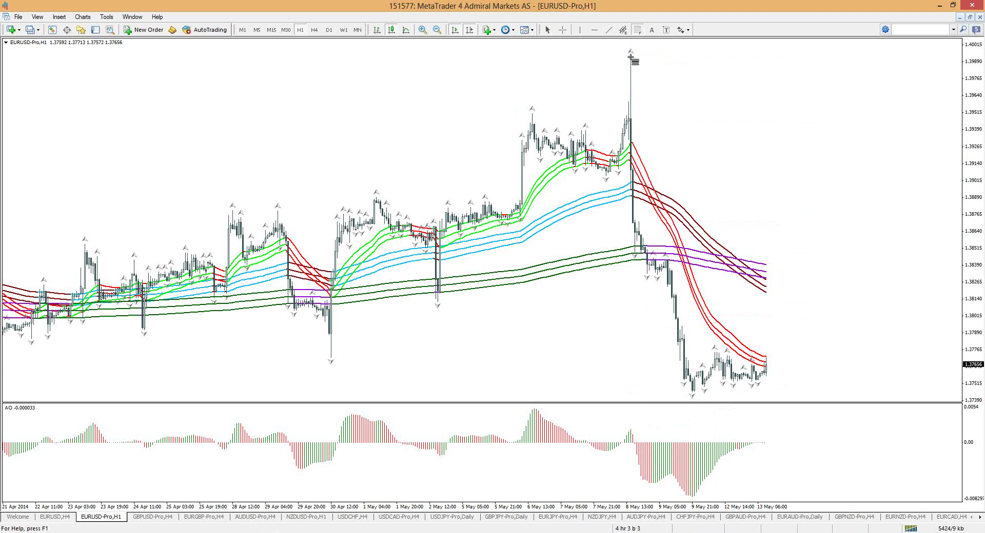
{"action": "mouse_move", "coordinate": [630, 51]}
{"action": "left_mouse_down"}
{"action": "mouse_move", "coordinate": [690, 390]}
{"action": "mouse_move", "coordinate": [704, 398]}
{"action": "mouse_move", "coordinate": [694, 399]}
{"action": "left_mouse_up"}
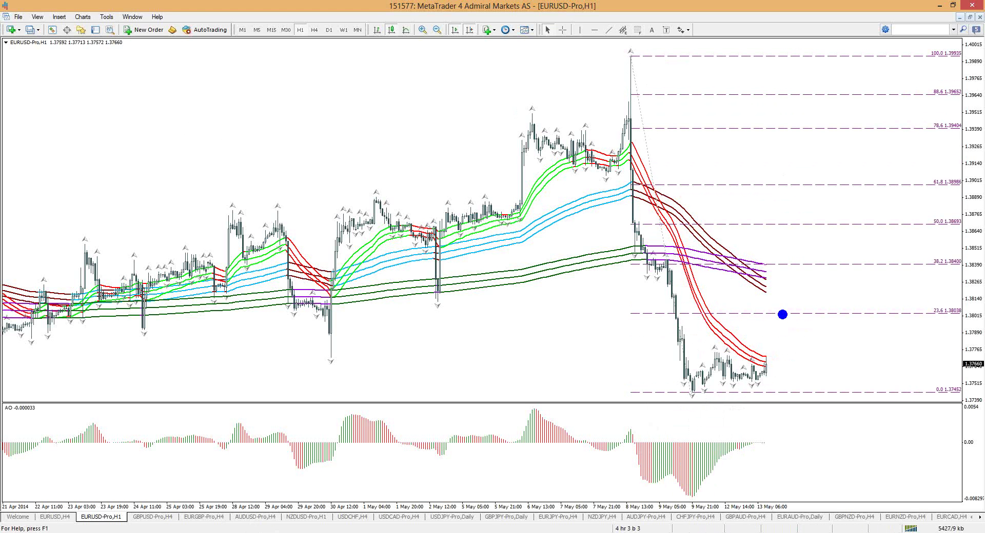
Step: Mark the 23.6 level and circle the dark-red and purple band crossing in blue, and remove the marks and the Fibonacci retracement
{"action": "left_click_drag", "start_coordinate": [763, 314], "coordinate": [810, 315]}
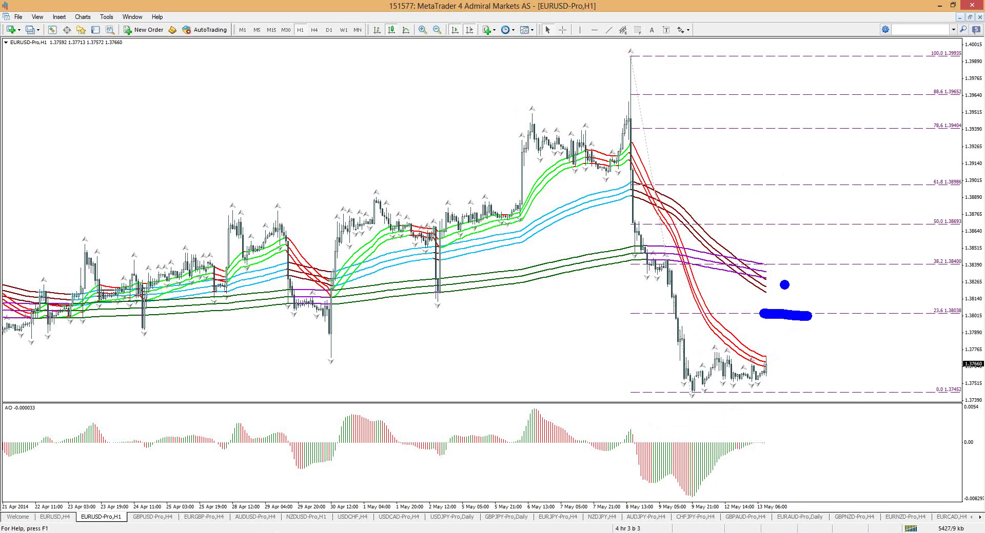
{"action": "mouse_move", "coordinate": [761, 264]}
{"action": "left_mouse_down"}
{"action": "mouse_move", "coordinate": [780, 266]}
{"action": "mouse_move", "coordinate": [745, 271]}
{"action": "mouse_move", "coordinate": [779, 291]}
{"action": "left_mouse_up"}
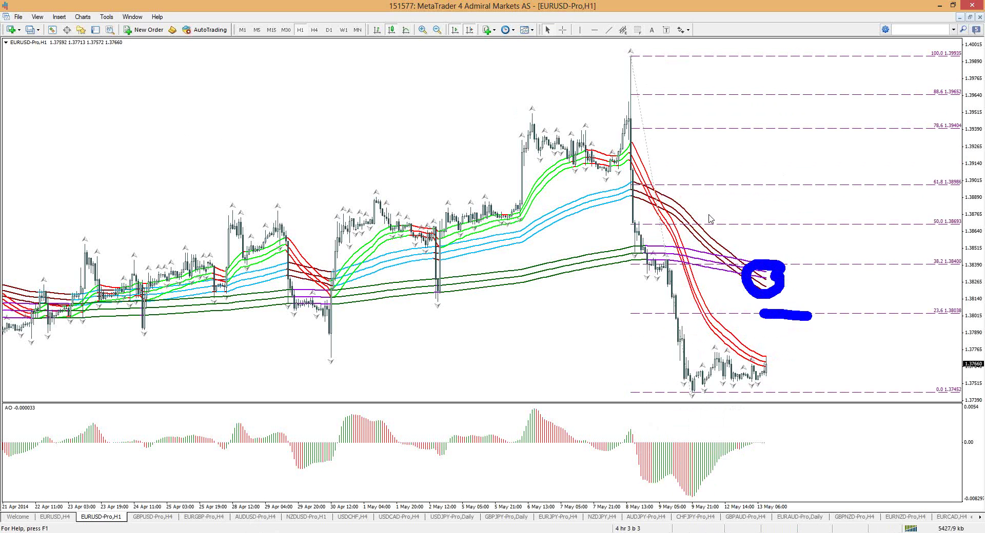
{"action": "key", "text": "Escape"}
{"action": "right_click", "coordinate": [633, 59]}
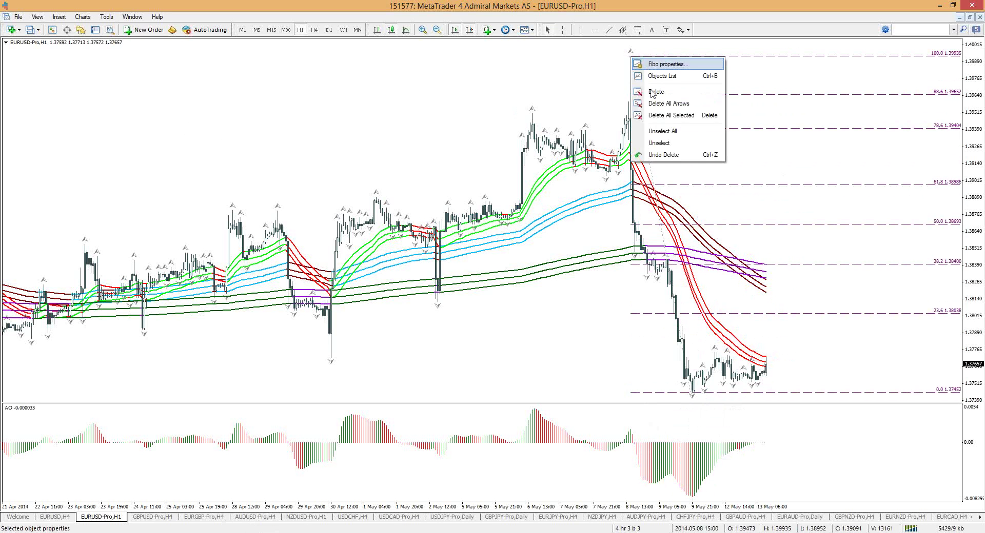
{"action": "key", "text": "Return"}
Step: Open GBPUSD-Pro on M15 and place the crosshair just beyond the latest candles near 1.68759
{"action": "left_click", "coordinate": [168, 518]}
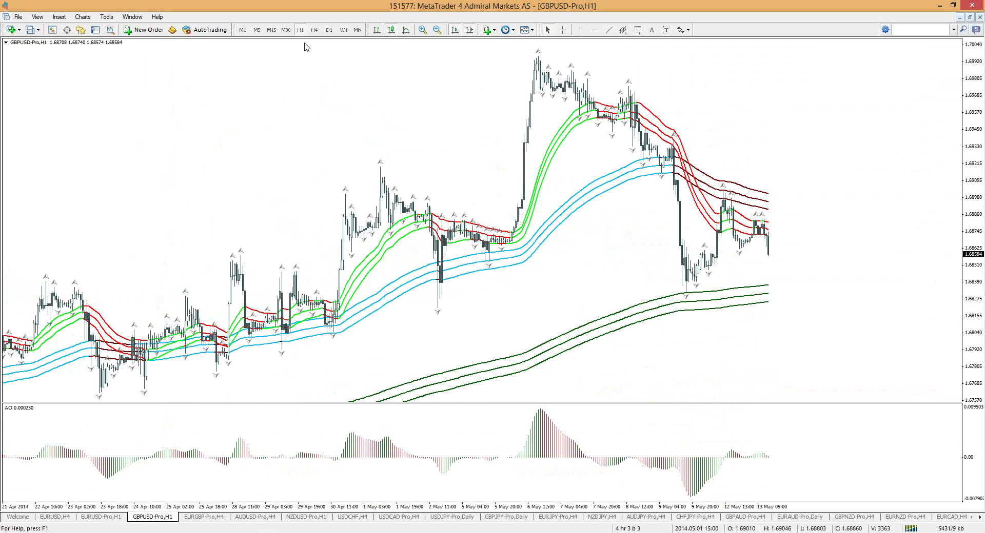
{"action": "type", "text": "M15"}
{"action": "key", "text": "Return"}
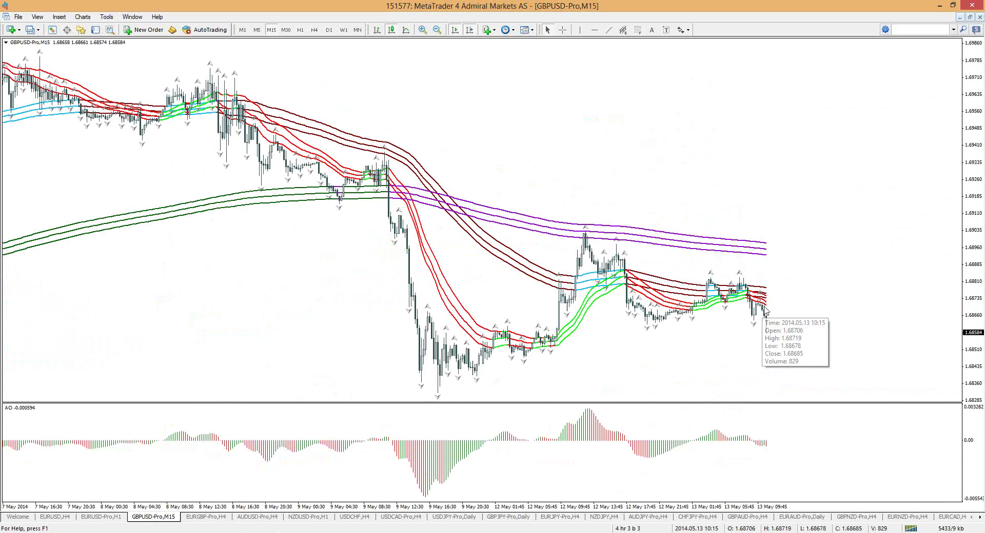
{"action": "left_click", "coordinate": [562, 29]}
{"action": "left_click", "coordinate": [783, 293]}
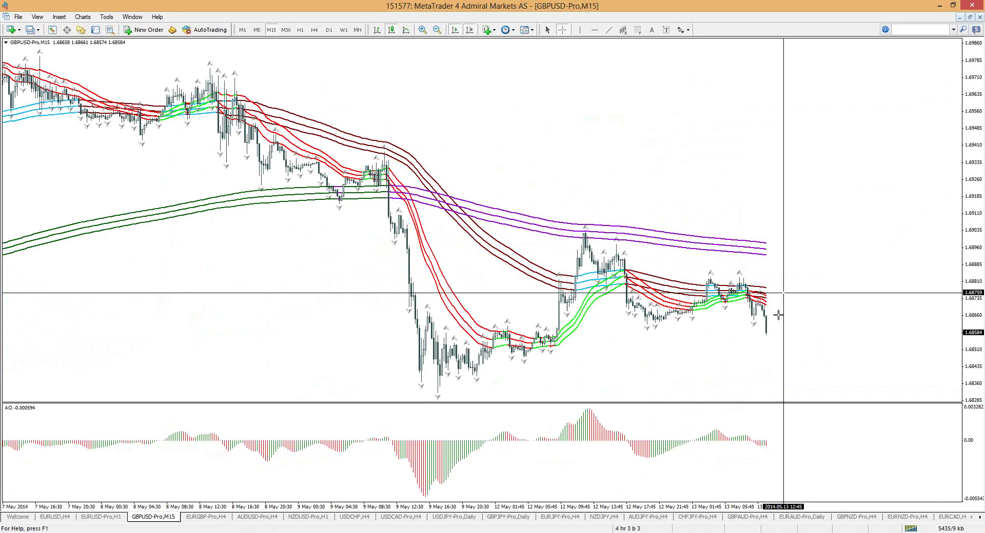
Step: Trace GBPUSD-Pro's rise from the circled 9 May low and its pullback in blue, circle the latest candles, and clear the marks
{"action": "mouse_move", "coordinate": [813, 336]}
{"action": "left_mouse_down"}
{"action": "mouse_move", "coordinate": [706, 336]}
{"action": "mouse_move", "coordinate": [673, 325]}
{"action": "mouse_move", "coordinate": [433, 391]}
{"action": "mouse_move", "coordinate": [429, 383]}
{"action": "mouse_move", "coordinate": [455, 399]}
{"action": "mouse_move", "coordinate": [469, 345]}
{"action": "mouse_move", "coordinate": [542, 338]}
{"action": "mouse_move", "coordinate": [588, 237]}
{"action": "left_mouse_up"}
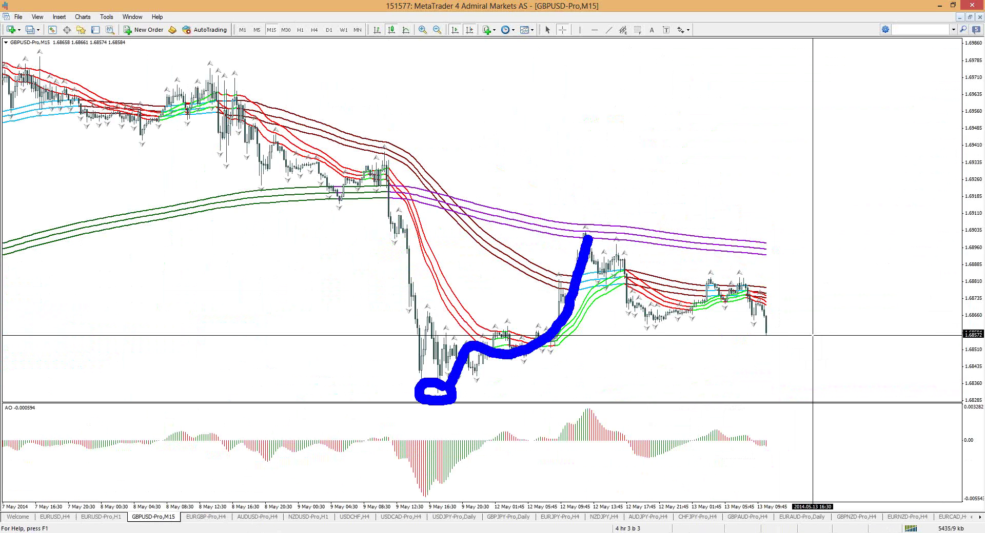
{"action": "mouse_move", "coordinate": [588, 237]}
{"action": "left_mouse_down"}
{"action": "mouse_move", "coordinate": [643, 315]}
{"action": "mouse_move", "coordinate": [711, 304]}
{"action": "left_mouse_up"}
{"action": "mouse_move", "coordinate": [773, 309]}
{"action": "left_mouse_down"}
{"action": "mouse_move", "coordinate": [746, 319]}
{"action": "mouse_move", "coordinate": [775, 323]}
{"action": "mouse_move", "coordinate": [773, 309]}
{"action": "left_mouse_up"}
{"action": "left_click", "coordinate": [725, 367]}
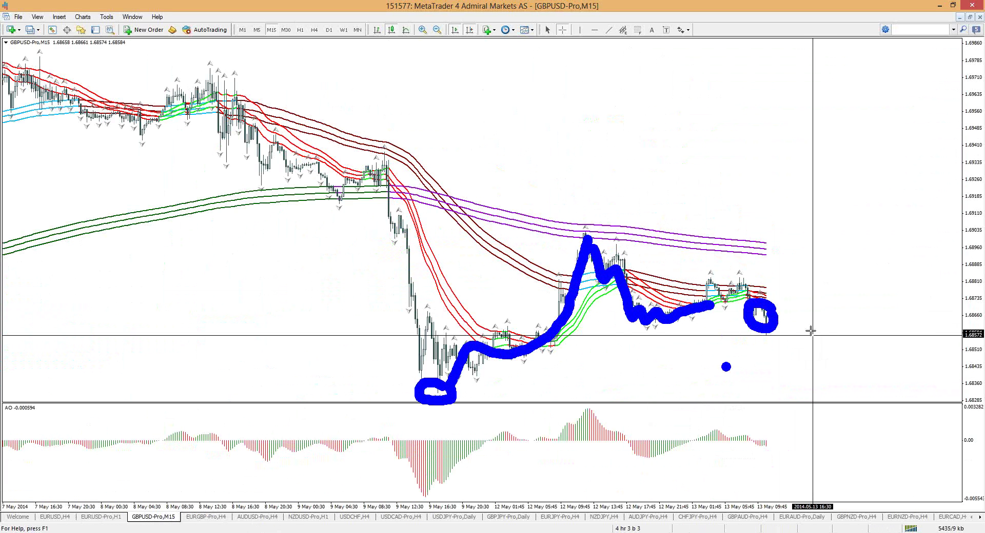
{"action": "key", "text": "e"}
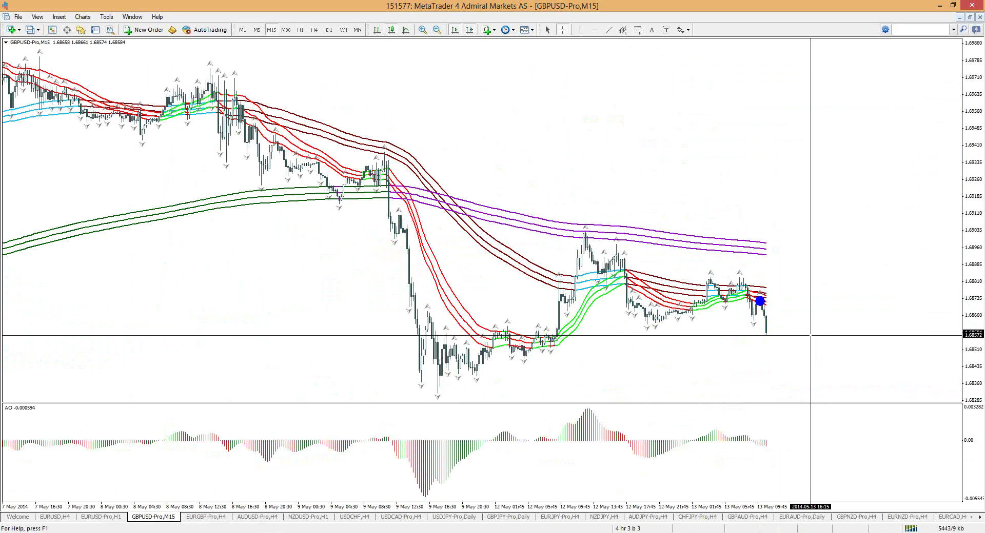
Step: Sketch a projected bounce from the latest candles up to a horizontal blue stroke near 1.6896, and clear the marks
{"action": "left_click_drag", "start_coordinate": [758, 297], "coordinate": [783, 260]}
{"action": "mouse_move", "coordinate": [575, 247]}
{"action": "left_mouse_down"}
{"action": "mouse_move", "coordinate": [813, 250]}
{"action": "mouse_move", "coordinate": [814, 259]}
{"action": "left_mouse_up"}
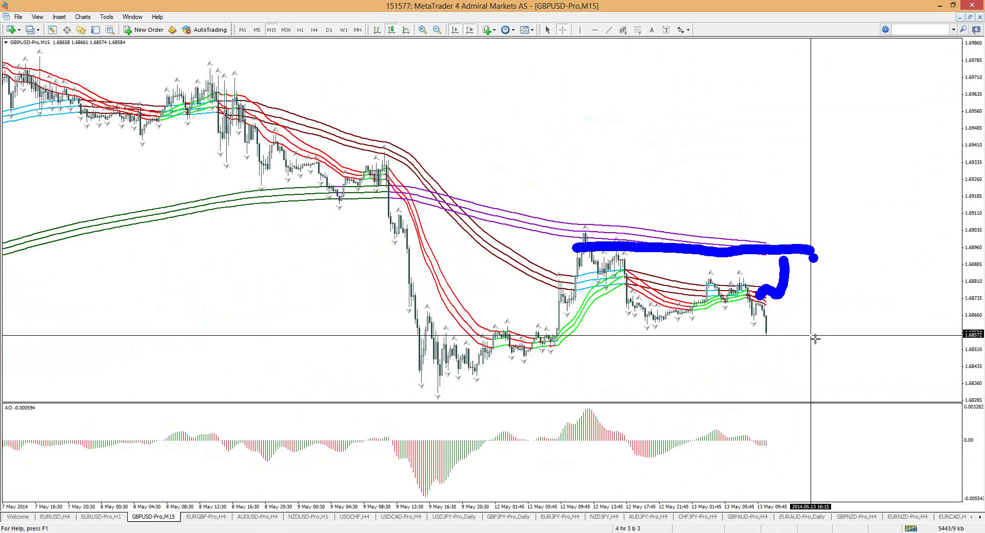
{"action": "key", "text": "Escape"}
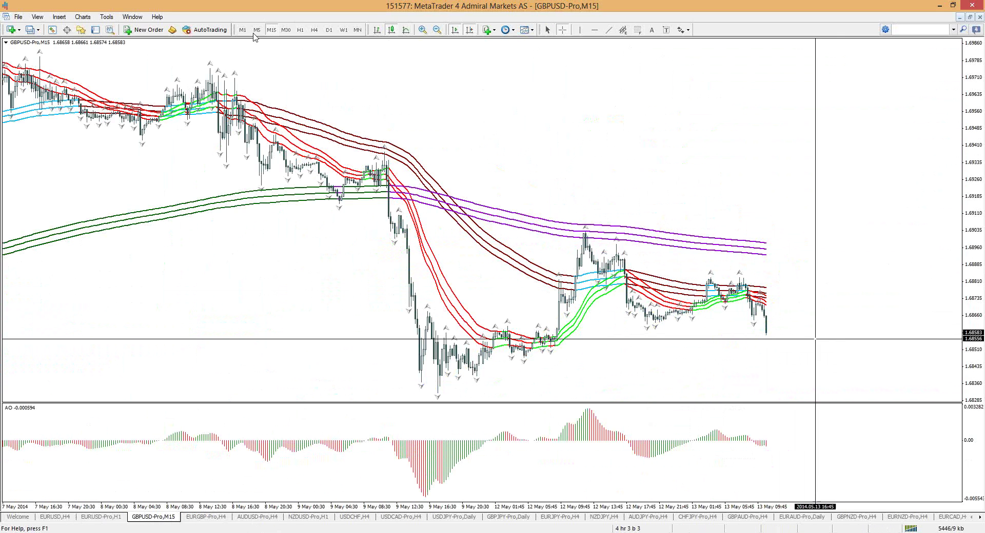
Step: Return GBPUSD-Pro to H1, mark the 8–9 May price action around the light-blue band in blue, and clear the marks
{"action": "left_click", "coordinate": [300, 31]}
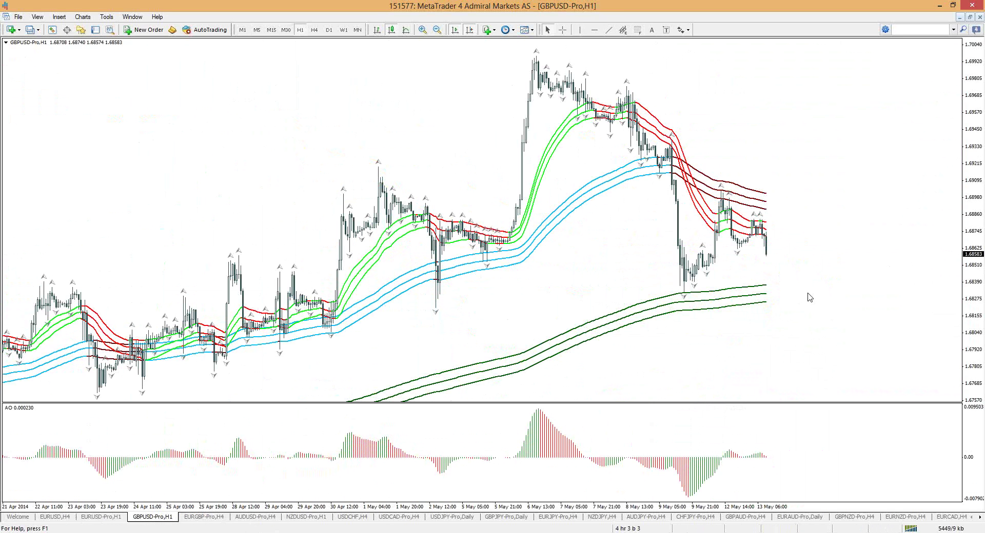
{"action": "key", "text": "ctrl+2"}
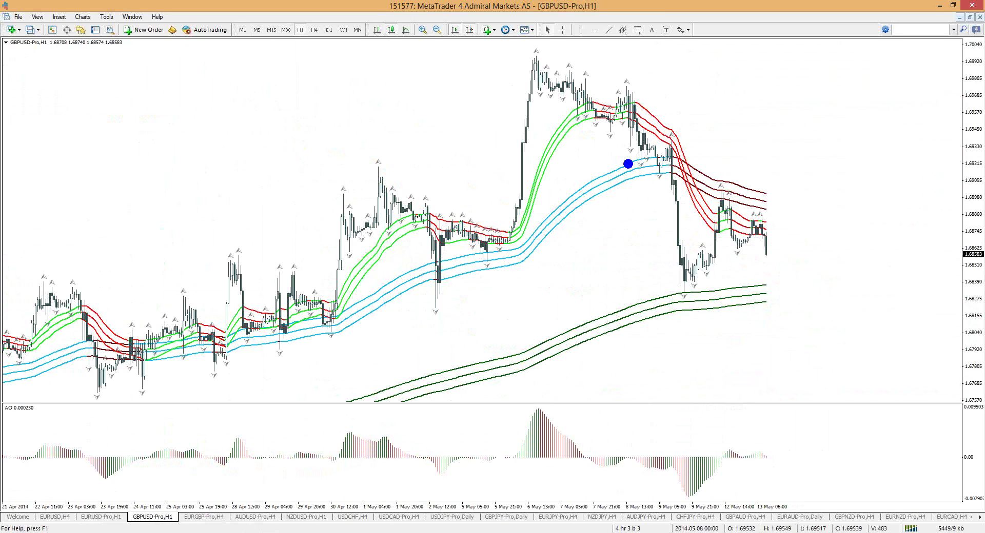
{"action": "mouse_move", "coordinate": [605, 132]}
{"action": "left_mouse_down"}
{"action": "mouse_move", "coordinate": [620, 136]}
{"action": "mouse_move", "coordinate": [607, 132]}
{"action": "left_mouse_up"}
{"action": "mouse_move", "coordinate": [687, 200]}
{"action": "left_mouse_down"}
{"action": "mouse_move", "coordinate": [670, 179]}
{"action": "mouse_move", "coordinate": [654, 269]}
{"action": "mouse_move", "coordinate": [700, 220]}
{"action": "mouse_move", "coordinate": [662, 177]}
{"action": "left_mouse_up"}
{"action": "key", "text": "Escape"}
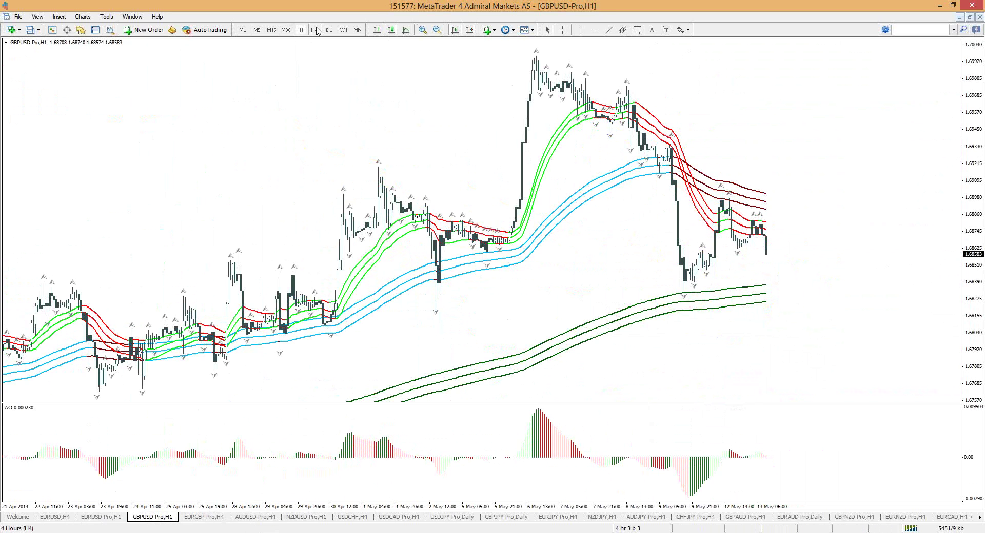
Step: Switch GBPUSD-Pro to H4, draw a rising trendline under the lows from about 1.674 in mid-April, and circle the light-blue band's end
{"action": "left_click", "coordinate": [315, 30]}
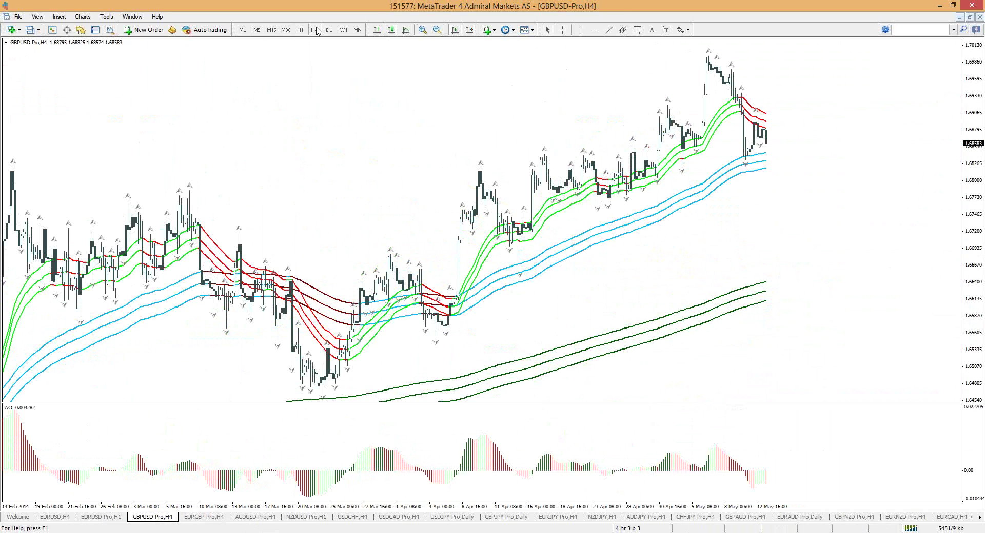
{"action": "left_click", "coordinate": [609, 31]}
{"action": "left_click_drag", "start_coordinate": [537, 217], "coordinate": [831, 138]}
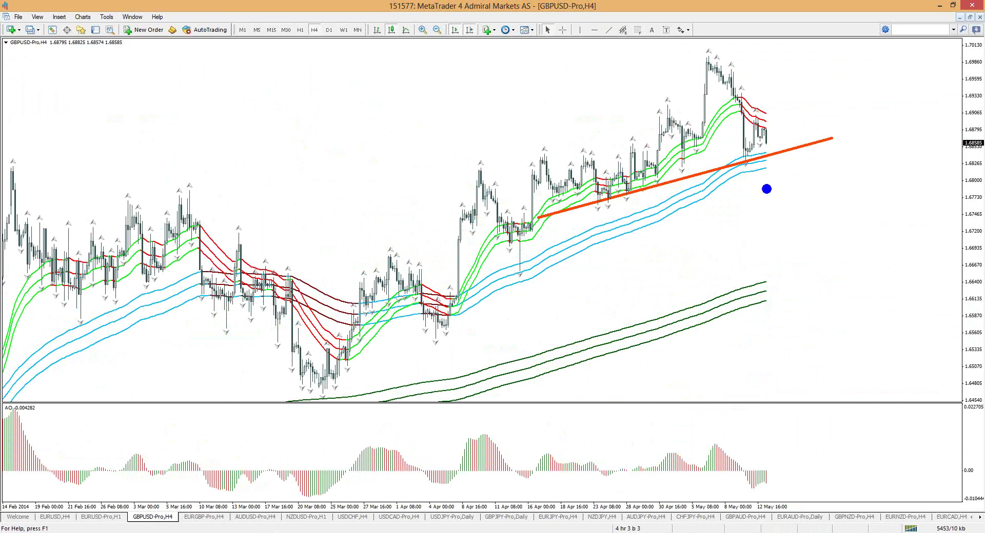
{"action": "mouse_move", "coordinate": [787, 183]}
{"action": "left_mouse_down"}
{"action": "mouse_move", "coordinate": [755, 186]}
{"action": "mouse_move", "coordinate": [771, 259]}
{"action": "mouse_move", "coordinate": [796, 268]}
{"action": "mouse_move", "coordinate": [804, 192]}
{"action": "mouse_move", "coordinate": [764, 177]}
{"action": "mouse_move", "coordinate": [781, 286]}
{"action": "mouse_move", "coordinate": [796, 250]}
{"action": "mouse_move", "coordinate": [749, 177]}
{"action": "left_mouse_up"}
Step: Compare the EURUSD-Pro H1 and AUDUSD-Pro H4 charts, and examine the GBPUSD-Pro trendline on H4, H1 and M15
{"action": "left_click", "coordinate": [122, 518]}
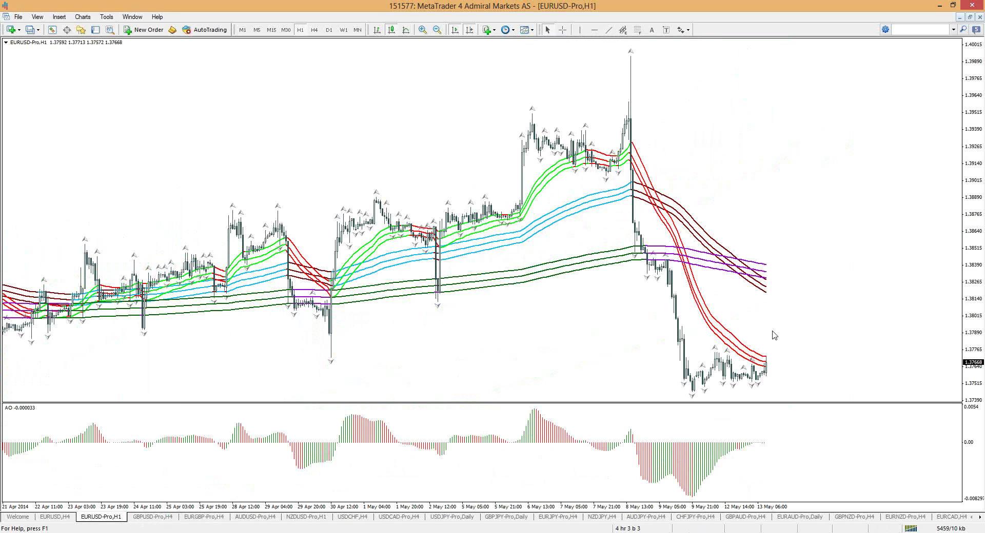
{"action": "left_click", "coordinate": [176, 518]}
{"action": "left_click", "coordinate": [255, 517]}
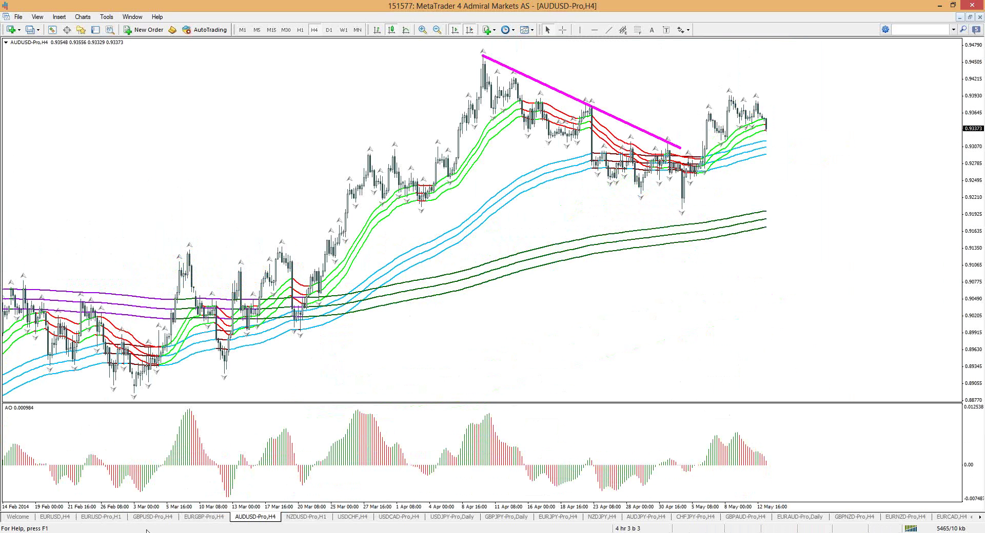
{"action": "left_click", "coordinate": [154, 519]}
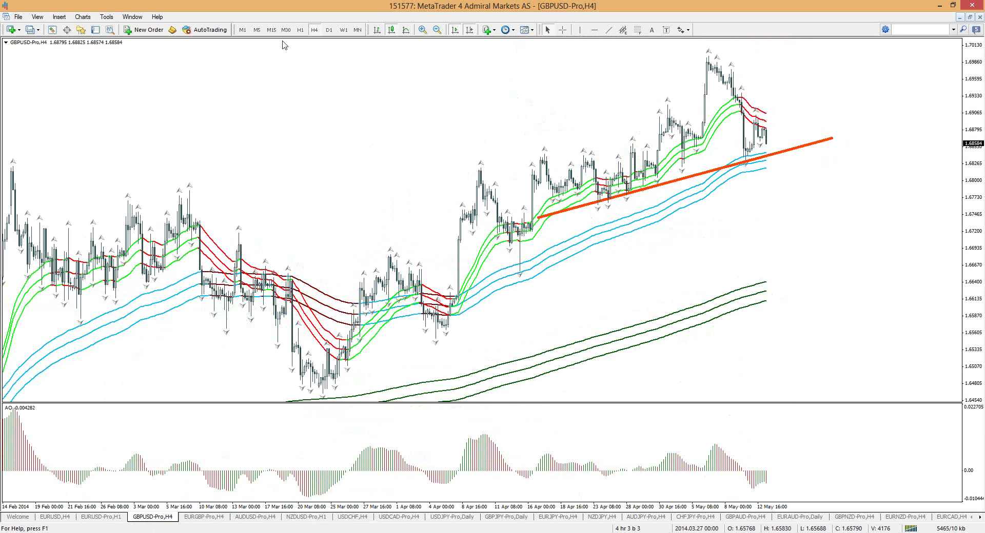
{"action": "left_click", "coordinate": [305, 29]}
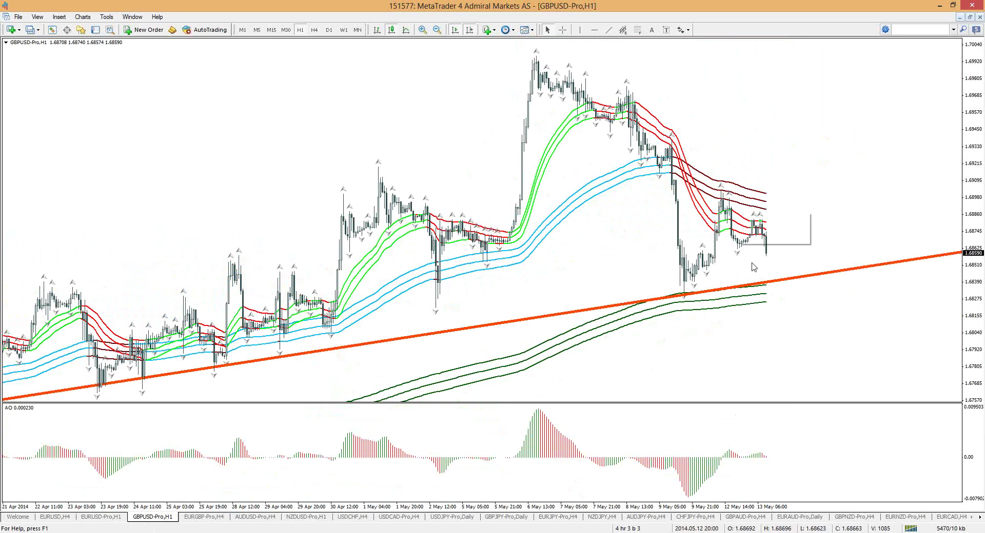
{"action": "left_click", "coordinate": [271, 30]}
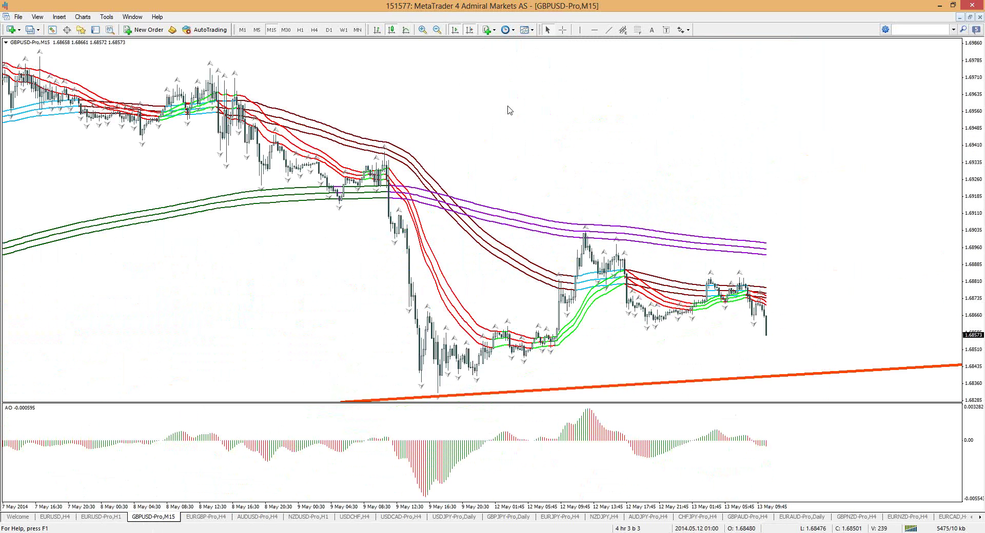
Step: Apply the template with pivot and H3/L3 breakout levels to GBPUSD-Pro M15, rescale the price axis, and view it on H1
{"action": "right_click", "coordinate": [491, 83]}
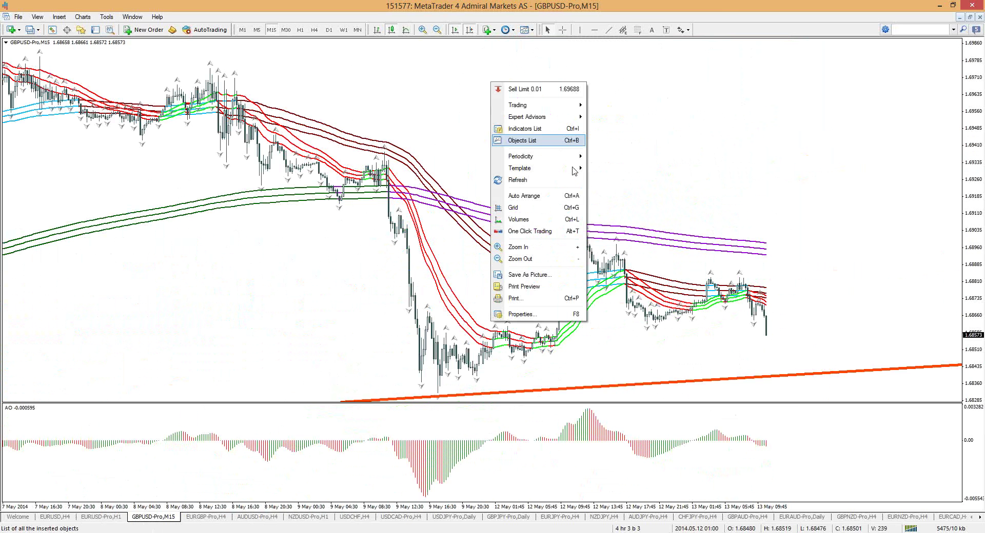
{"action": "mouse_move", "coordinate": [575, 170]}
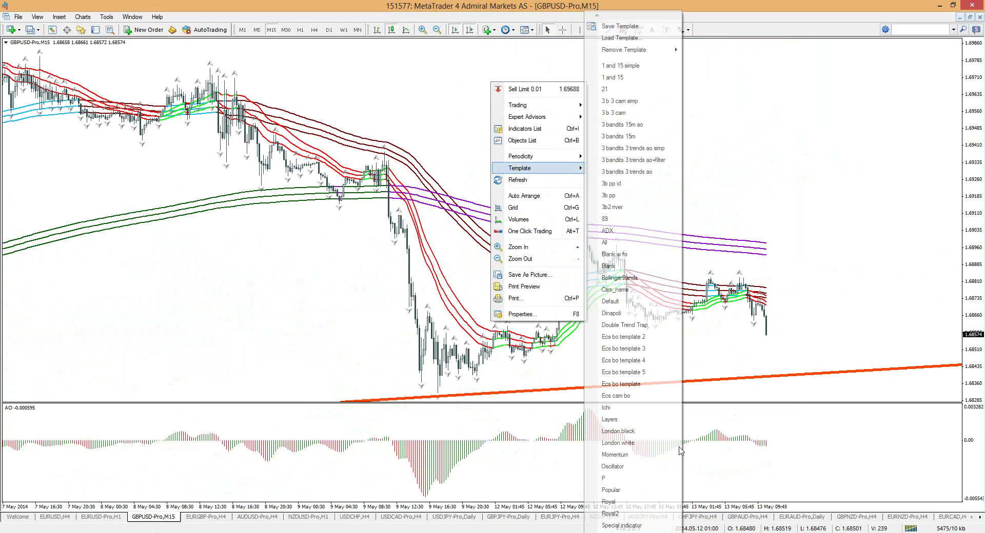
{"action": "left_click", "coordinate": [679, 450]}
{"action": "left_click_drag", "start_coordinate": [977, 331], "coordinate": [975, 345]}
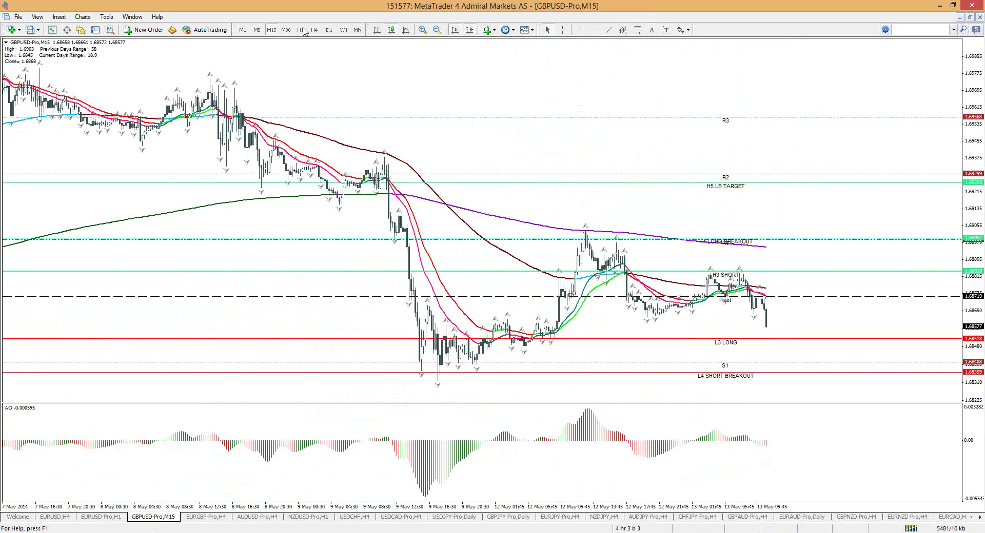
{"action": "left_click", "coordinate": [301, 29]}
{"action": "key", "text": "plus"}
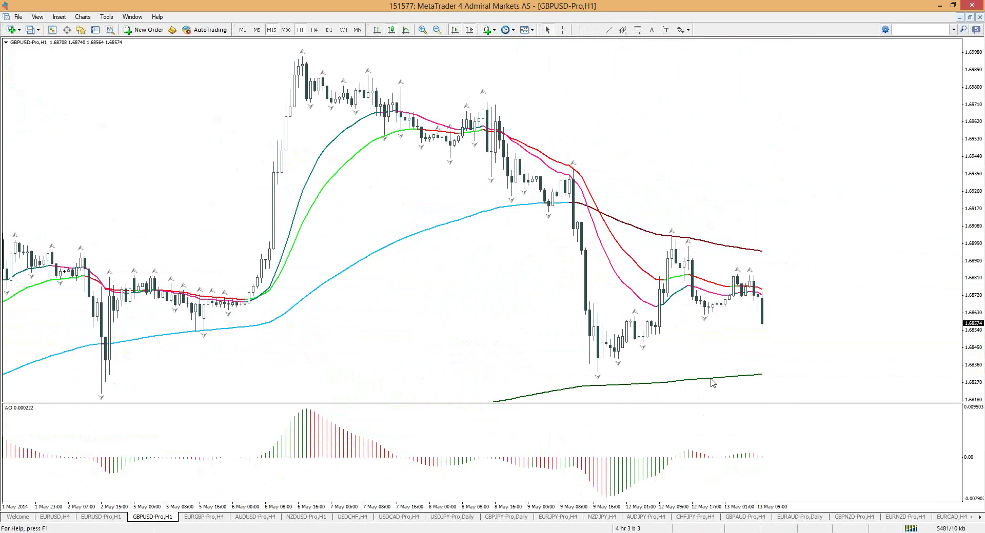
Step: Restore the triple moving-average band template on GBPUSD-Pro H1 and draw a rising trendline from the 9 May low past the latest candles
{"action": "right_click", "coordinate": [659, 110]}
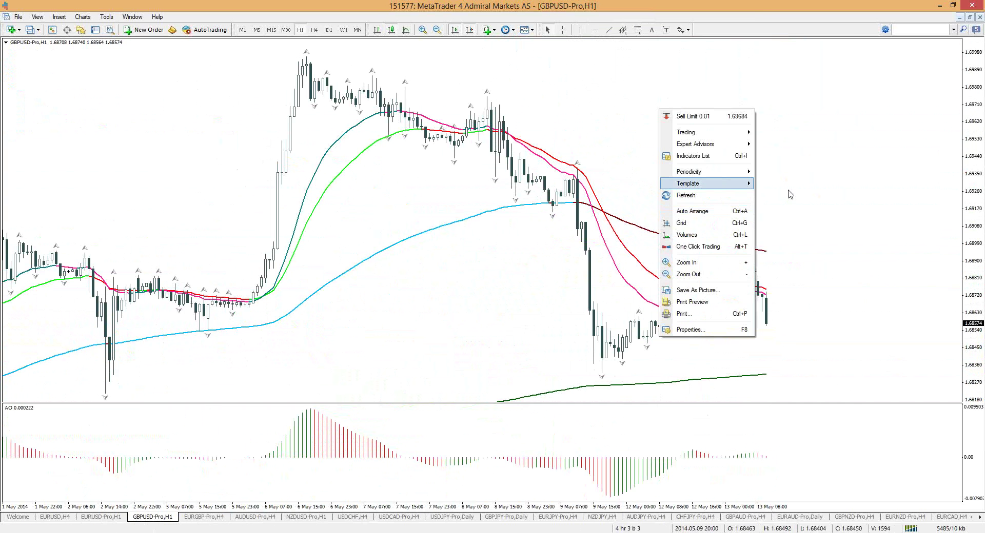
{"action": "mouse_move", "coordinate": [726, 185]}
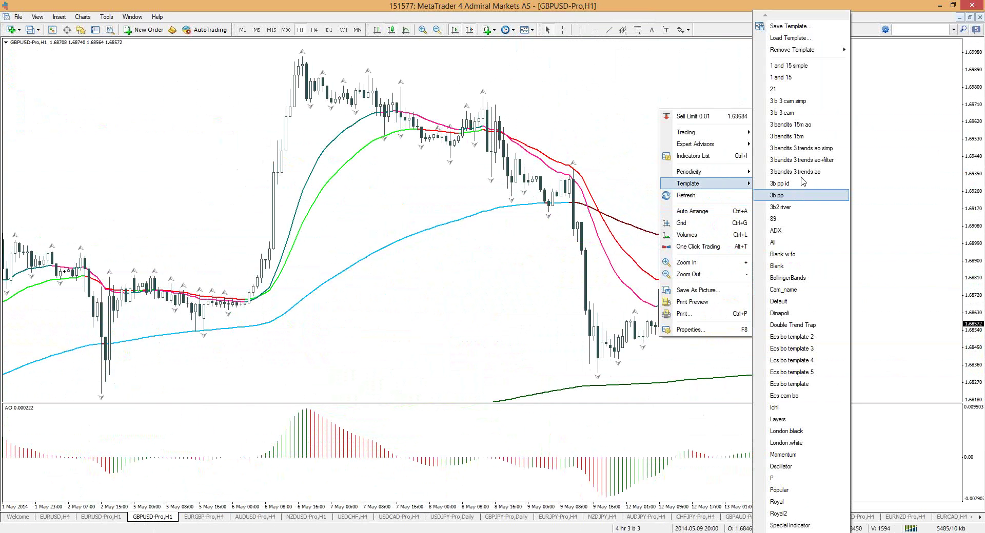
{"action": "left_click", "coordinate": [801, 183]}
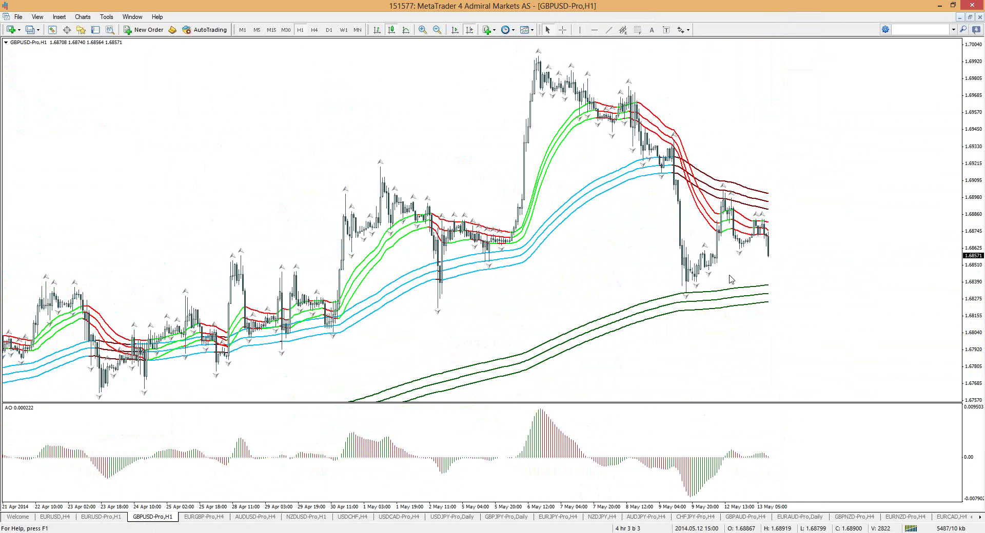
{"action": "left_click", "coordinate": [609, 30]}
{"action": "left_click_drag", "start_coordinate": [799, 214], "coordinate": [683, 290]}
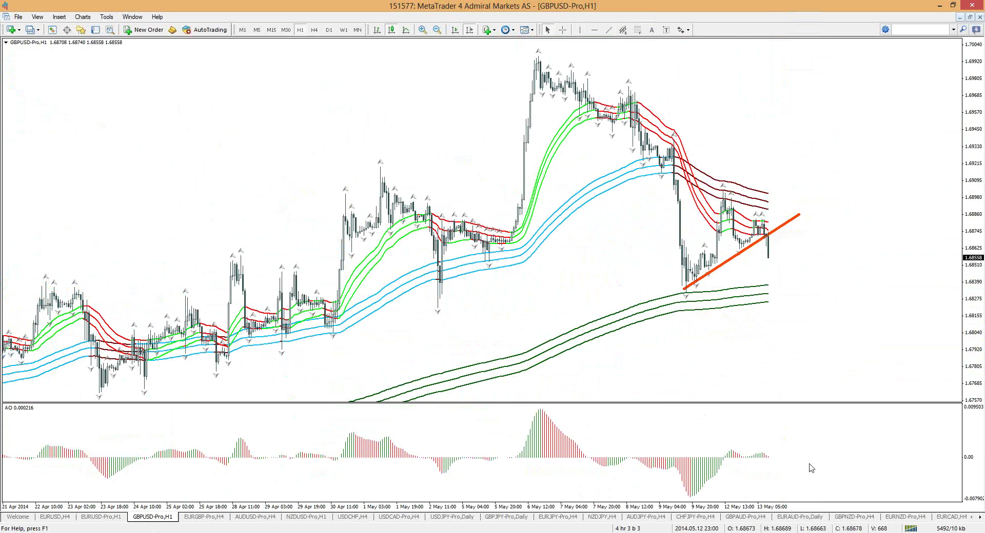
Step: Magnify the latest GBPUSD-Pro H1 candles and place a horizontal line at 1.68682, just below the candles' break of the rising trendline
{"action": "key", "text": "plus"}
{"action": "key", "text": "plus"}
{"action": "scroll", "coordinate": [798, 377], "scroll_direction": "up", "scroll_amount": 5}
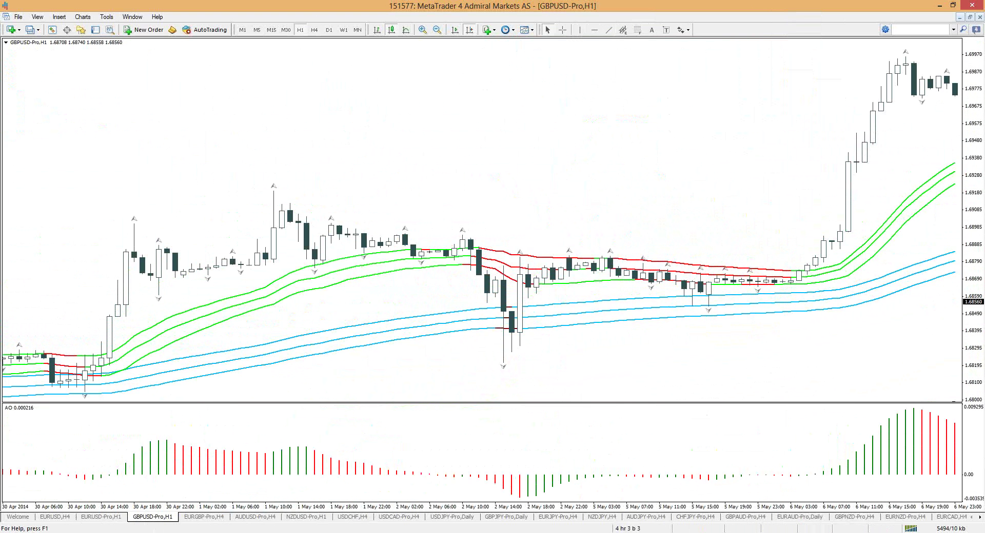
{"action": "left_click", "coordinate": [727, 183]}
{"action": "scroll", "coordinate": [633, 354], "scroll_direction": "down", "scroll_amount": 10}
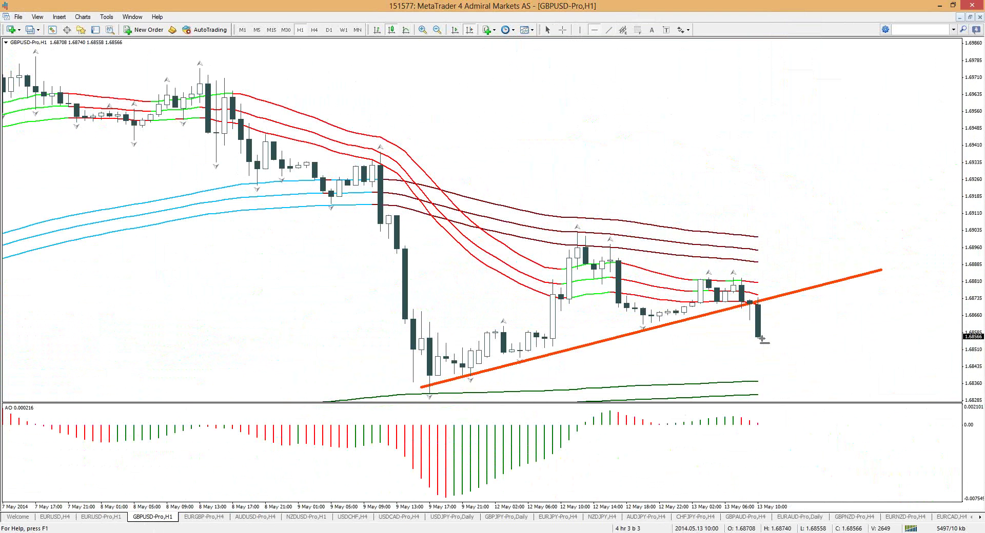
{"action": "left_click", "coordinate": [769, 311]}
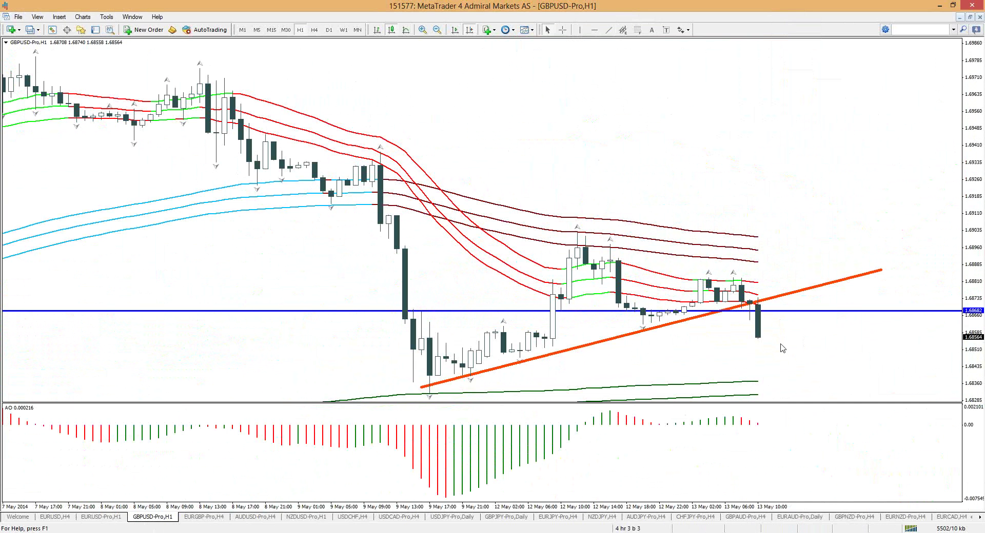
{"action": "key", "text": "ctrl+r"}
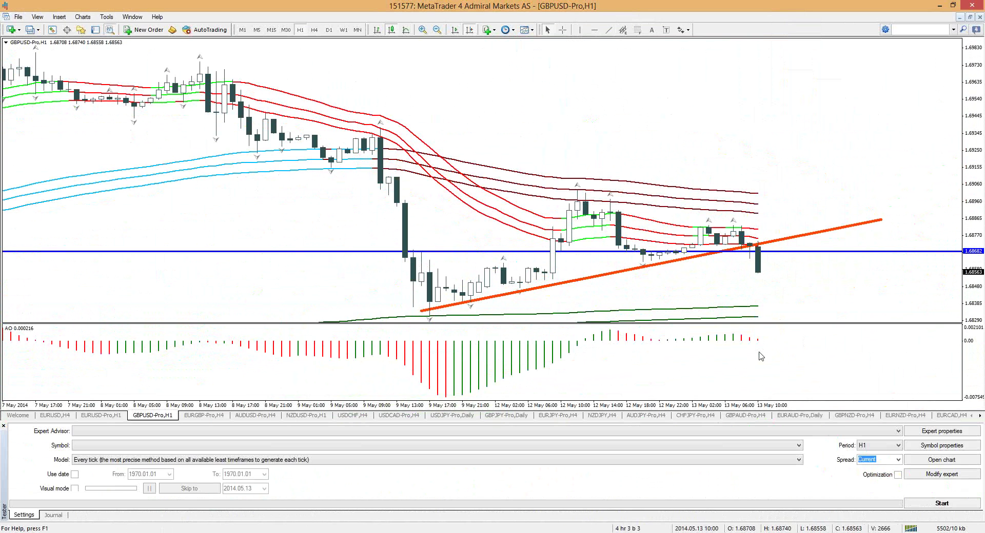
{"action": "key", "text": "ctrl+r"}
{"action": "mouse_move", "coordinate": [759, 323]}
{"action": "left_mouse_down"}
{"action": "mouse_move", "coordinate": [755, 389]}
{"action": "mouse_move", "coordinate": [765, 391]}
{"action": "left_mouse_up"}
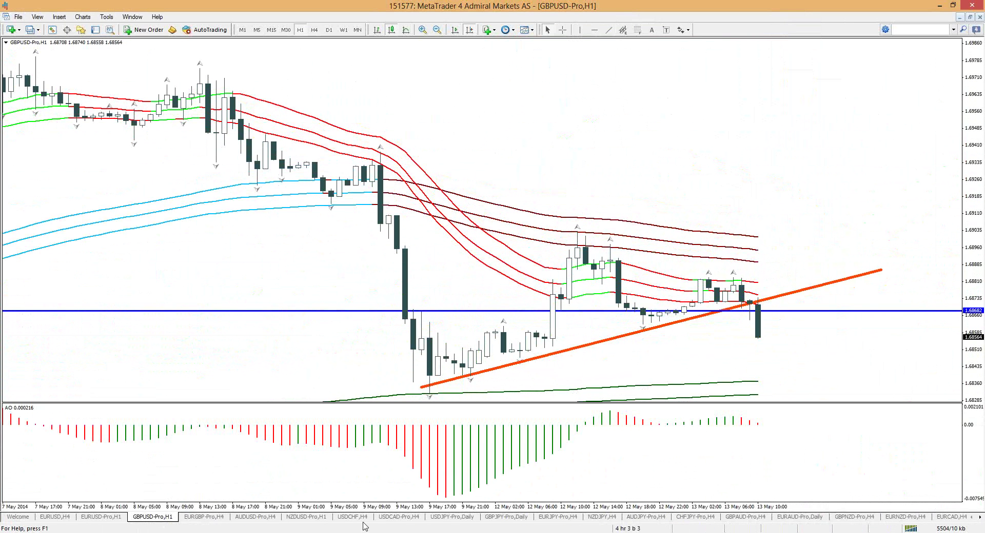
Step: Check EURUSD-Pro H1, then mark the gaps between the red, dark-red and purple bands on EURGBP-Pro H4 with vertical freehand strokes
{"action": "left_click", "coordinate": [105, 517]}
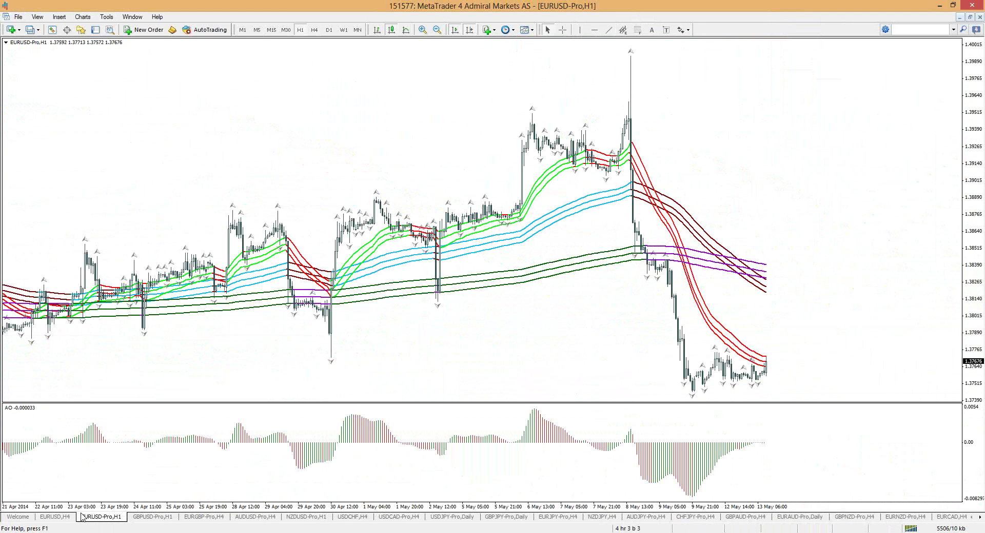
{"action": "left_click", "coordinate": [214, 518]}
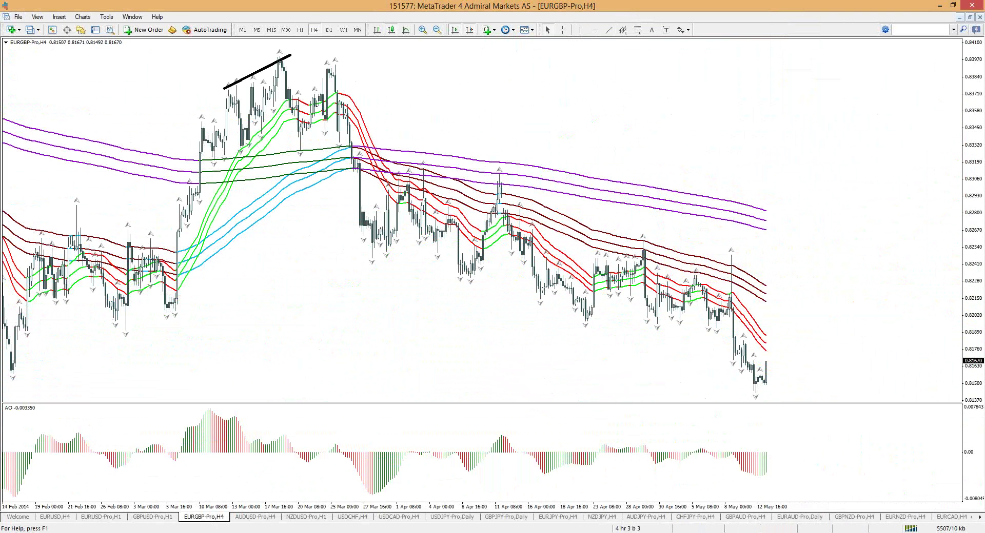
{"action": "left_click", "coordinate": [766, 339]}
{"action": "left_click", "coordinate": [767, 298]}
{"action": "left_click", "coordinate": [766, 220]}
{"action": "left_click_drag", "start_coordinate": [762, 302], "coordinate": [763, 334]}
{"action": "left_click_drag", "start_coordinate": [764, 233], "coordinate": [760, 289]}
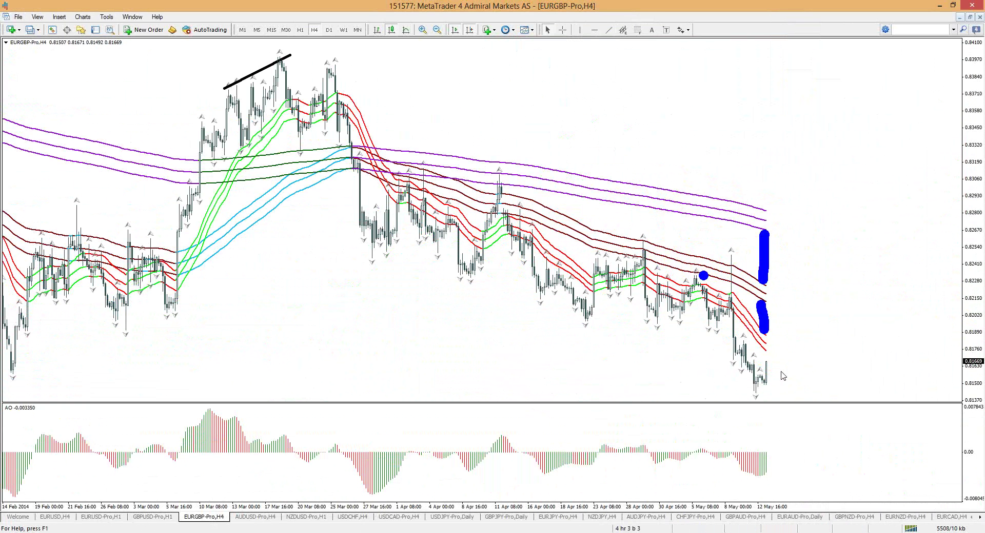
{"action": "key", "text": "Escape"}
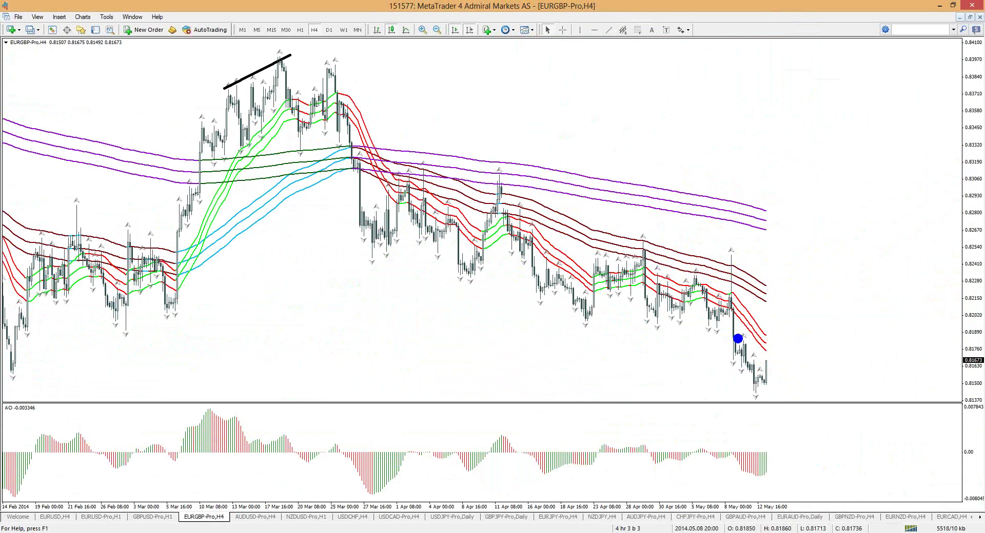
Step: Sketch a pullback-and-drop arrow at the latest EURGBP-Pro H4 candles, clear it, and trace the falling zigzag from late March to mid-May
{"action": "mouse_move", "coordinate": [732, 298]}
{"action": "left_mouse_down"}
{"action": "mouse_move", "coordinate": [766, 354]}
{"action": "mouse_move", "coordinate": [774, 341]}
{"action": "mouse_move", "coordinate": [794, 388]}
{"action": "left_mouse_up"}
{"action": "key", "text": "Escape"}
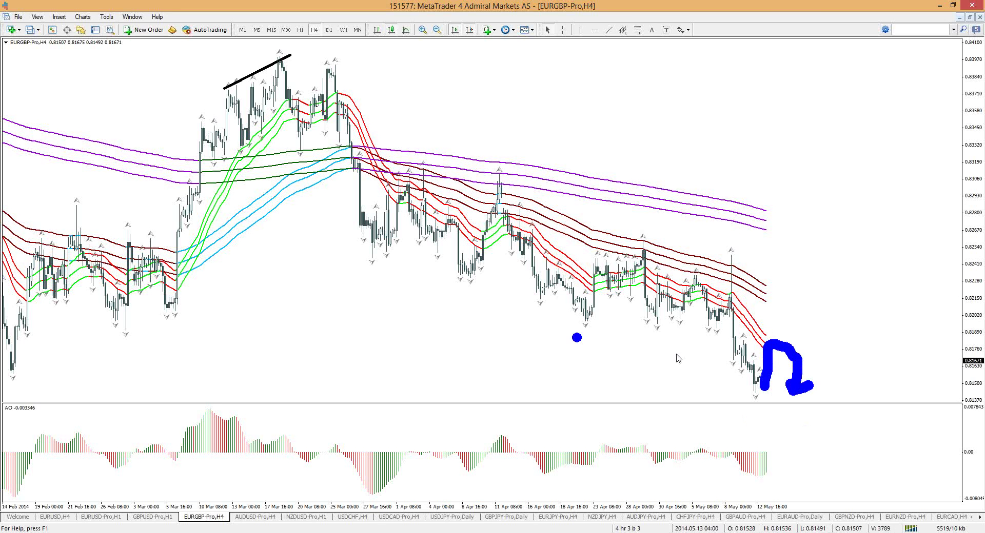
{"action": "key", "text": "Escape"}
{"action": "mouse_move", "coordinate": [364, 234]}
{"action": "left_mouse_down"}
{"action": "mouse_move", "coordinate": [411, 181]}
{"action": "mouse_move", "coordinate": [451, 283]}
{"action": "mouse_move", "coordinate": [505, 188]}
{"action": "mouse_move", "coordinate": [562, 289]}
{"action": "mouse_move", "coordinate": [585, 310]}
{"action": "mouse_move", "coordinate": [641, 259]}
{"action": "mouse_move", "coordinate": [663, 325]}
{"action": "mouse_move", "coordinate": [699, 286]}
{"action": "mouse_move", "coordinate": [727, 313]}
{"action": "mouse_move", "coordinate": [759, 382]}
{"action": "left_mouse_up"}
{"action": "left_click", "coordinate": [737, 384]}
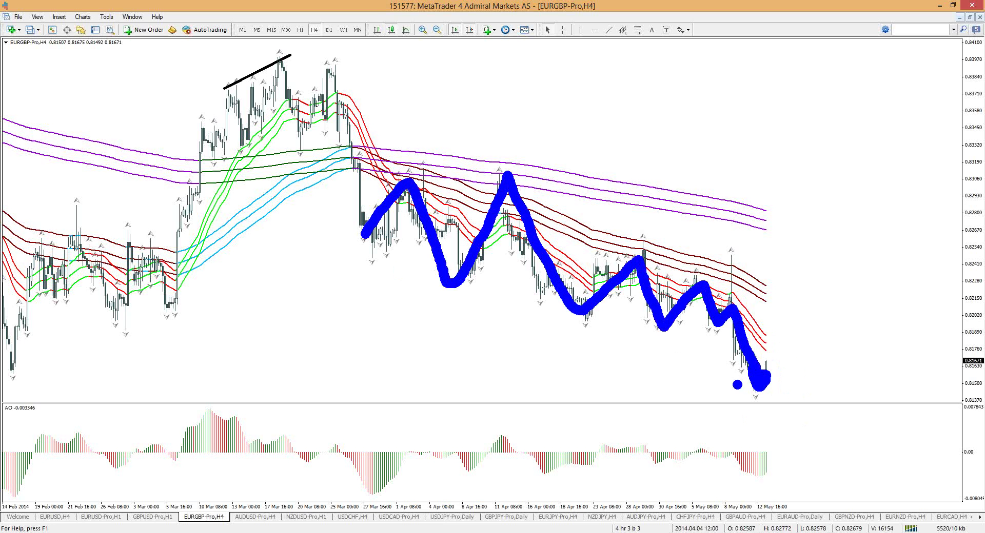
Step: Review the USDCHF H4 and USDCAD-Pro H4 charts and switch NZDUSD-Pro from H1 to H4
{"action": "left_click", "coordinate": [355, 518]}
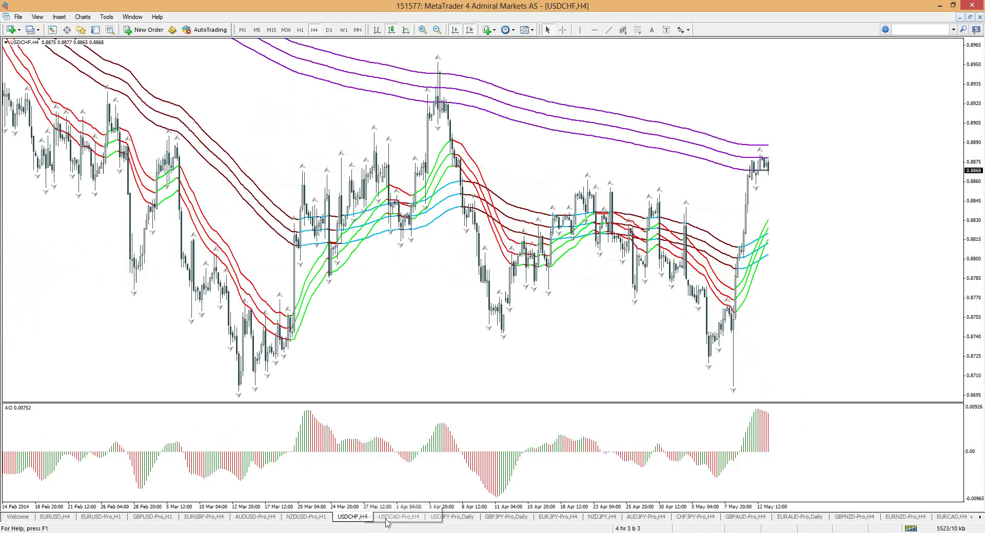
{"action": "key", "text": "ctrl+shift+Tab"}
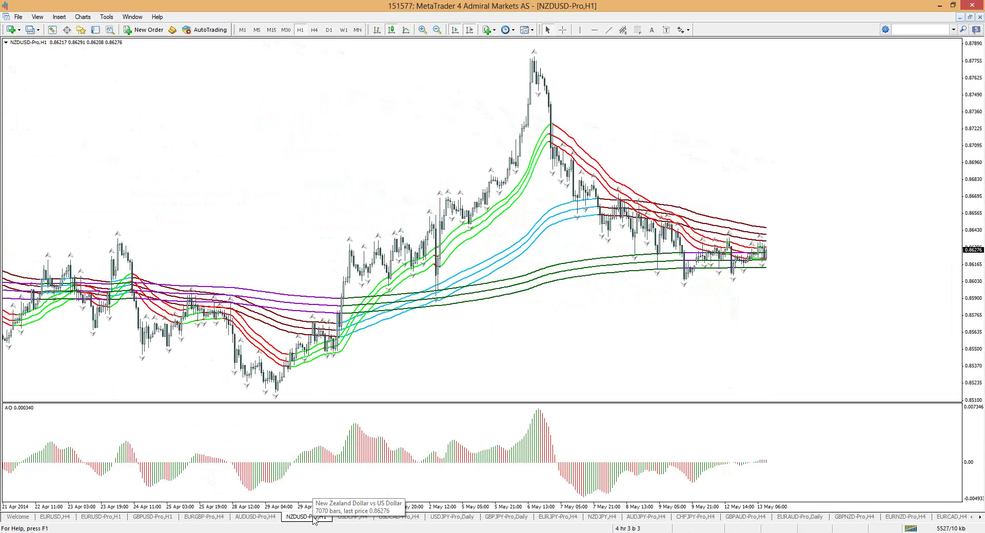
{"action": "left_click", "coordinate": [388, 519]}
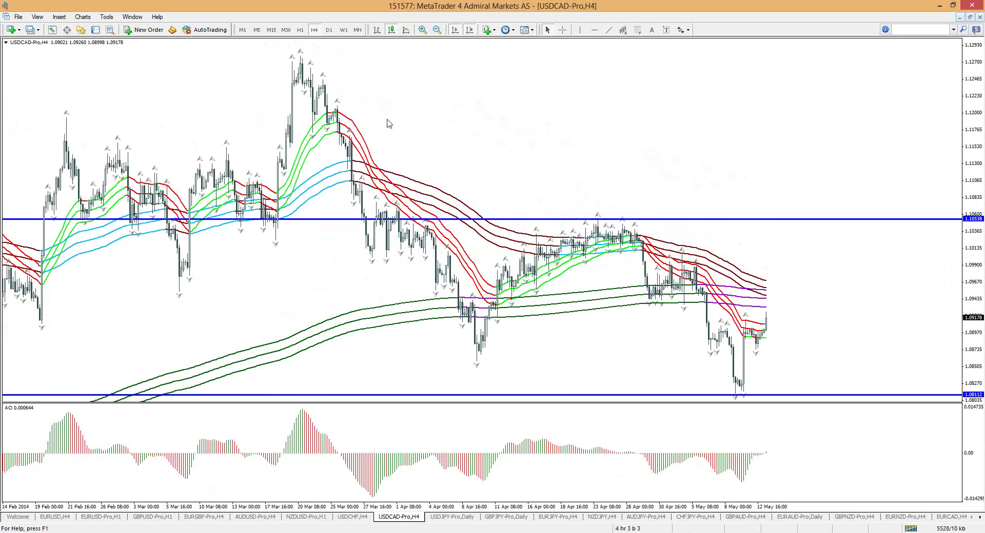
{"action": "key", "text": "ctrl+Tab"}
{"action": "left_click", "coordinate": [315, 29]}
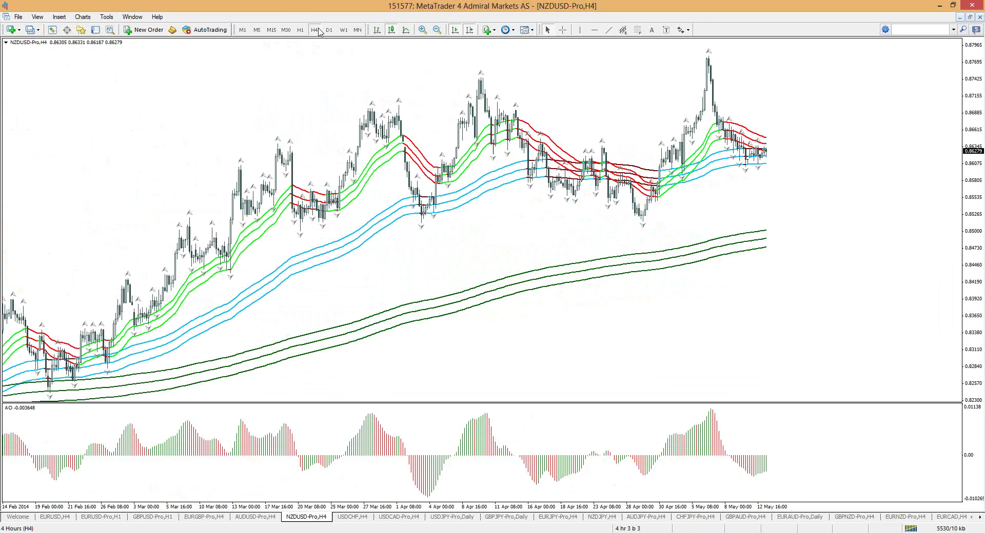
Step: Compare AUDUSD-Pro H4 with NZDUSD-Pro H4, and sketch freehand strokes at AUDUSD-Pro's May highs and beyond the latest candles
{"action": "left_click", "coordinate": [277, 518]}
{"action": "left_click", "coordinate": [760, 126]}
{"action": "left_click", "coordinate": [762, 150]}
{"action": "left_click", "coordinate": [757, 220]}
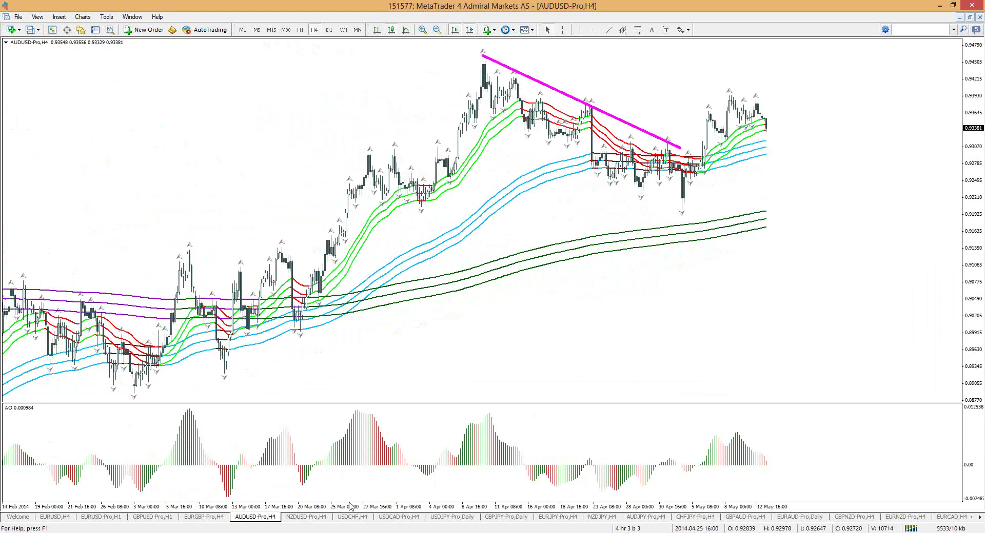
{"action": "left_click", "coordinate": [311, 518]}
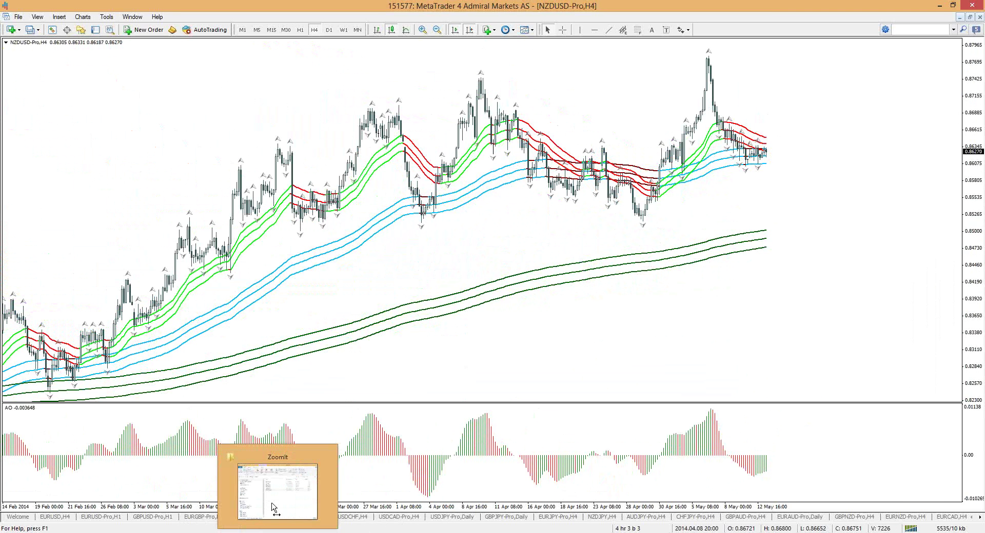
{"action": "left_click", "coordinate": [263, 519]}
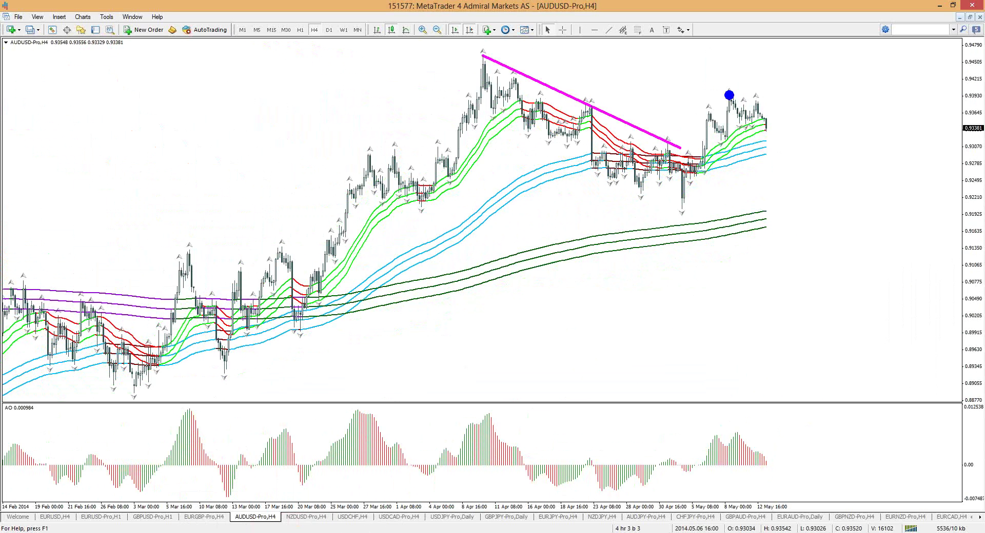
{"action": "mouse_move", "coordinate": [750, 117]}
{"action": "left_mouse_down"}
{"action": "mouse_move", "coordinate": [829, 117]}
{"action": "mouse_move", "coordinate": [789, 72]}
{"action": "left_mouse_up"}
{"action": "left_click_drag", "start_coordinate": [712, 97], "coordinate": [794, 93]}
{"action": "key", "text": "Escape"}
Step: Review the USDJPY-Pro Daily, EURJPY-Pro H4 and NZDJPY H4 charts, and switch GBPJPY-Pro to H4
{"action": "left_click", "coordinate": [457, 518]}
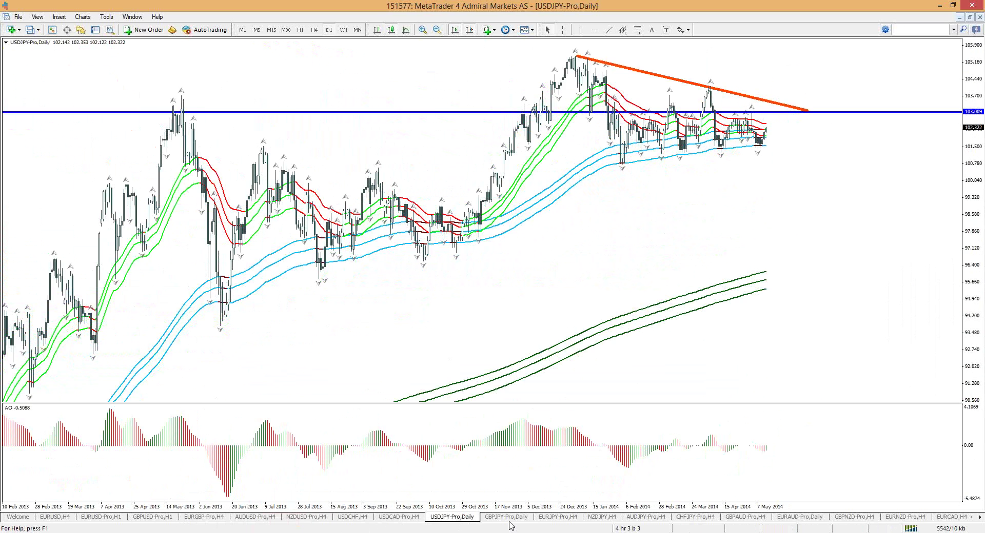
{"action": "left_click", "coordinate": [557, 517]}
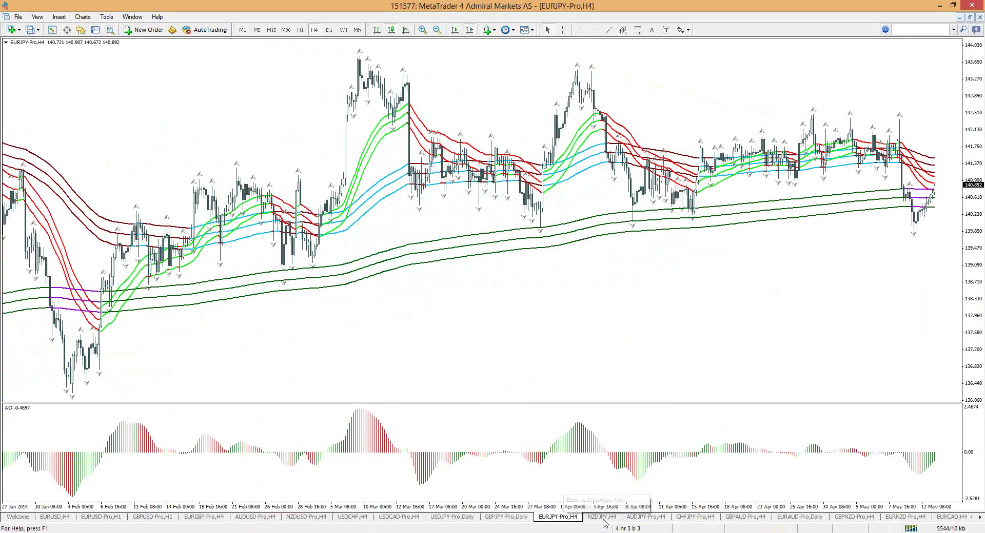
{"action": "left_click", "coordinate": [602, 517]}
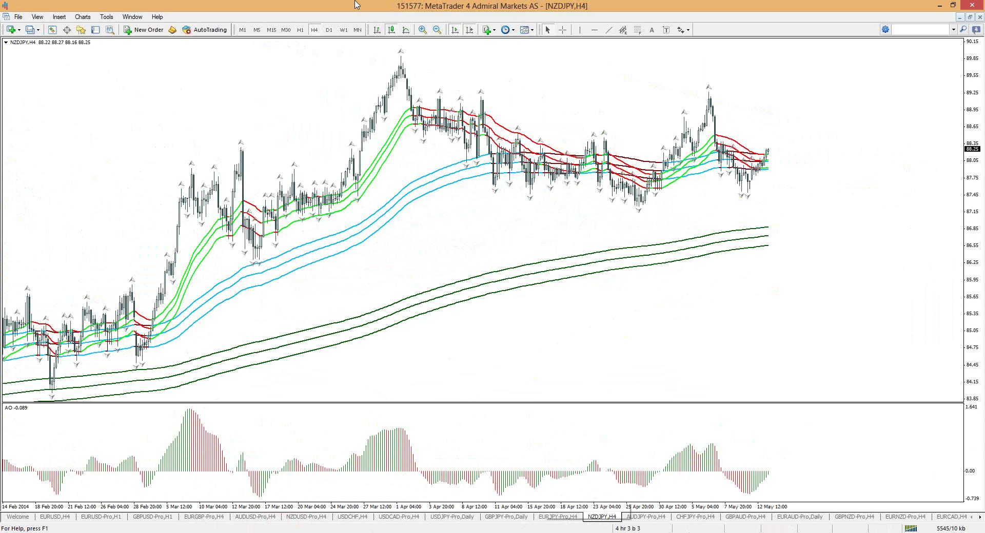
{"action": "key", "text": "ctrl+F6"}
{"action": "left_click", "coordinate": [312, 31]}
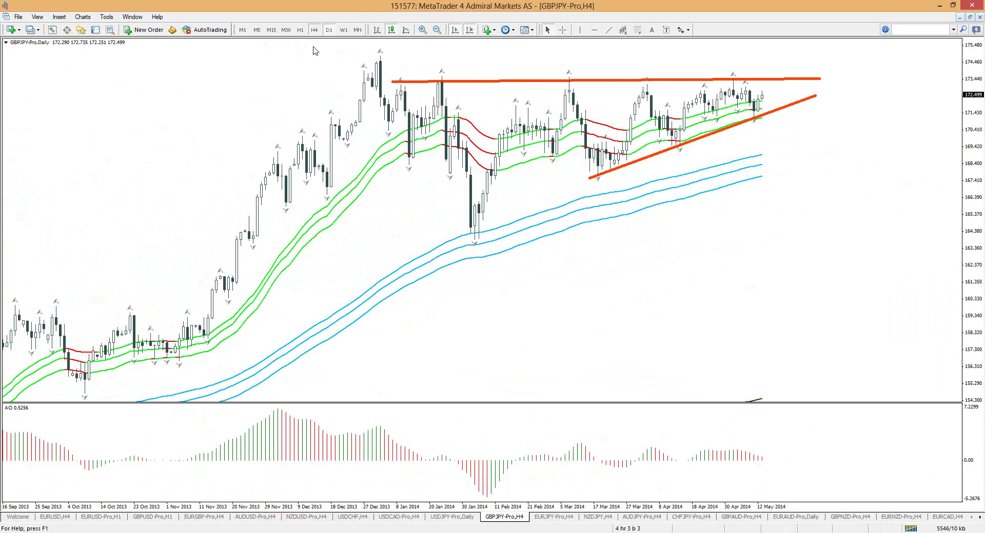
{"action": "left_click", "coordinate": [444, 518]}
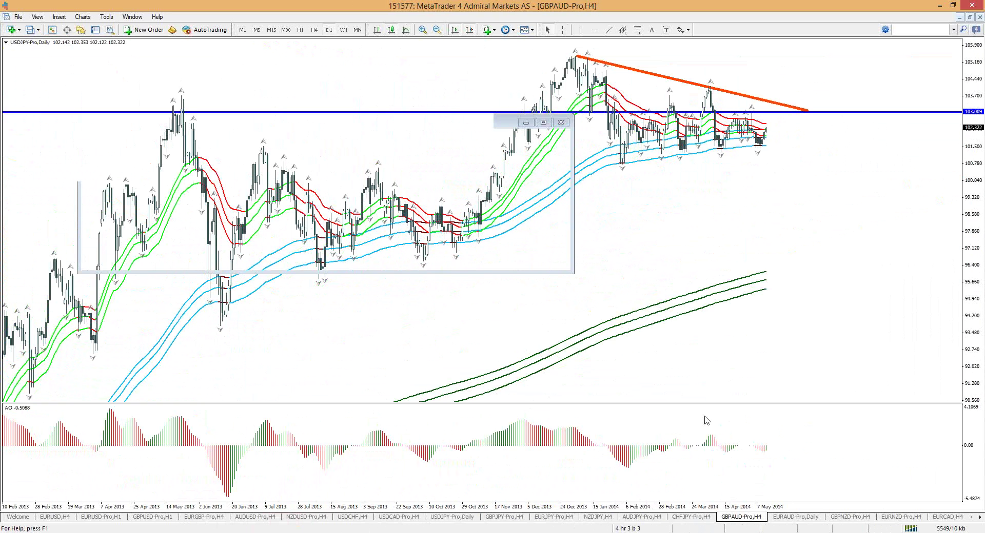
Step: Switch EURAUD-Pro from Daily to H4 and sketch the expected price path onward from the latest candles
{"action": "left_click", "coordinate": [795, 517]}
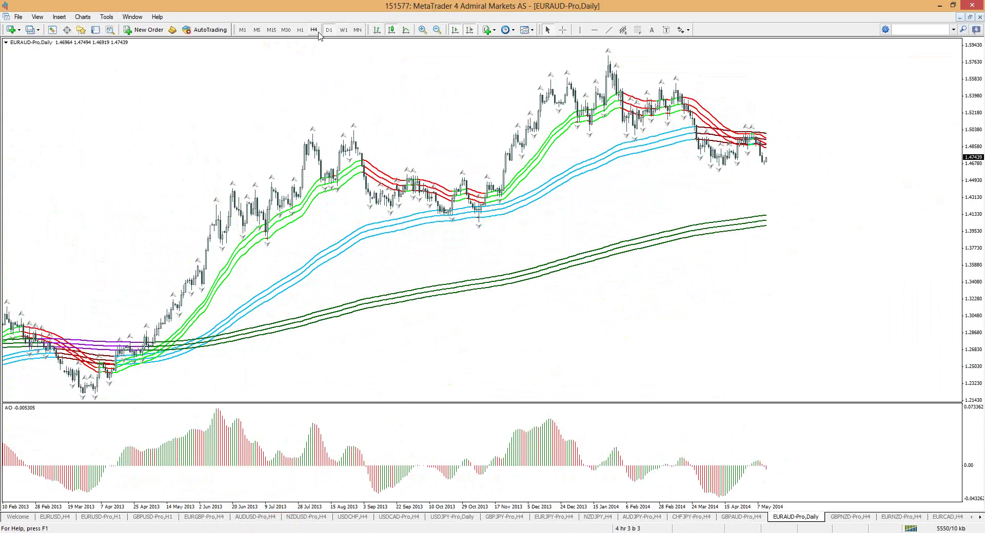
{"action": "left_click", "coordinate": [751, 288]}
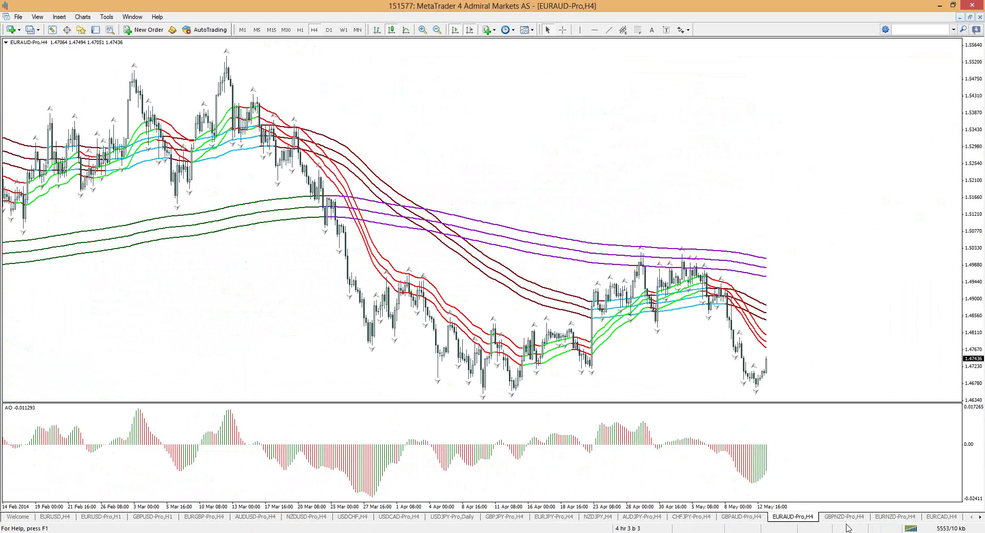
{"action": "left_click", "coordinate": [761, 362]}
{"action": "mouse_move", "coordinate": [761, 362]}
{"action": "left_mouse_down"}
{"action": "mouse_move", "coordinate": [786, 325]}
{"action": "mouse_move", "coordinate": [797, 381]}
{"action": "mouse_move", "coordinate": [816, 359]}
{"action": "left_mouse_up"}
{"action": "left_click", "coordinate": [863, 404]}
Step: Examine the H4 charts of EURNZD-Pro, EURCAD, GBPCAD, AUDNZD and NZDCHF
{"action": "double_click", "coordinate": [980, 518]}
{"action": "left_click_drag", "start_coordinate": [980, 519], "coordinate": [981, 519]}
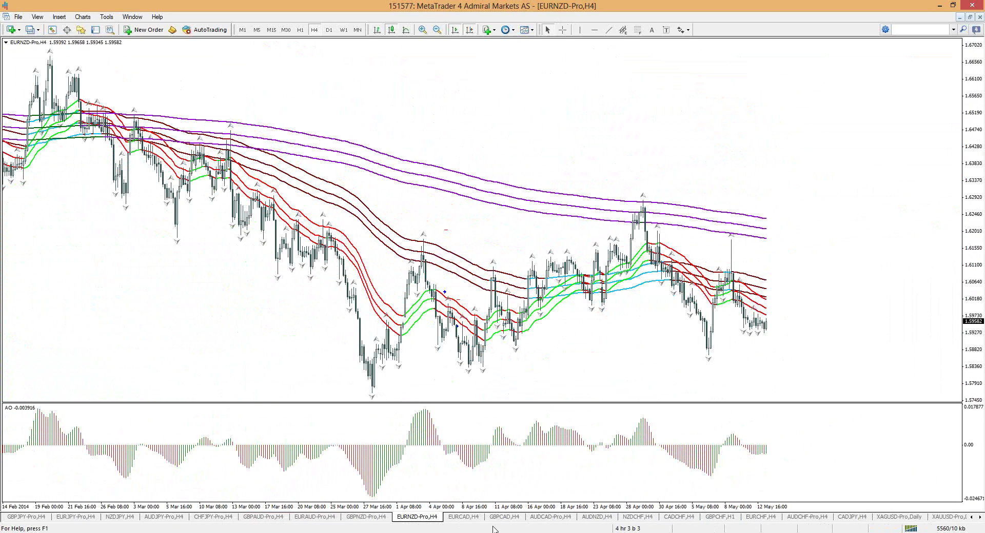
{"action": "left_click", "coordinate": [464, 517]}
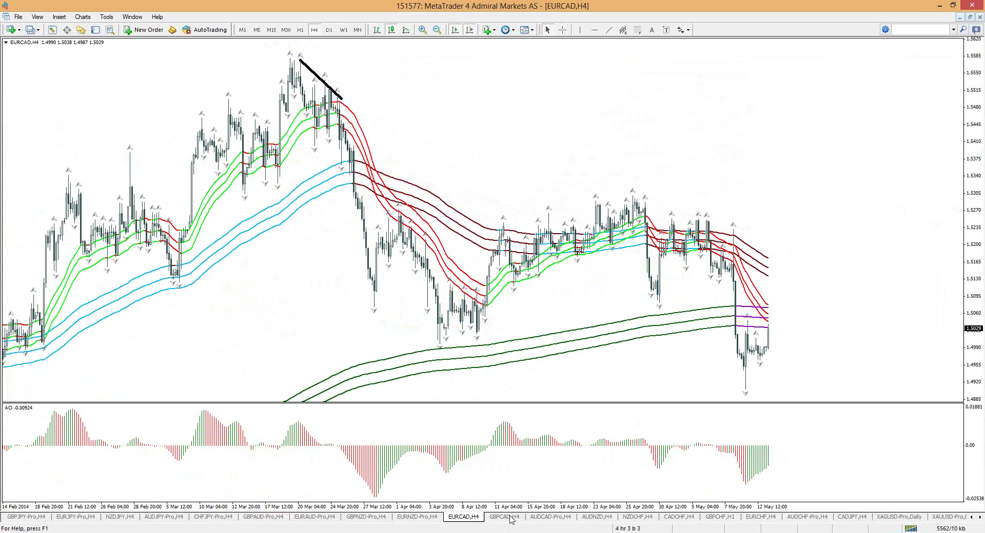
{"action": "left_click", "coordinate": [505, 517]}
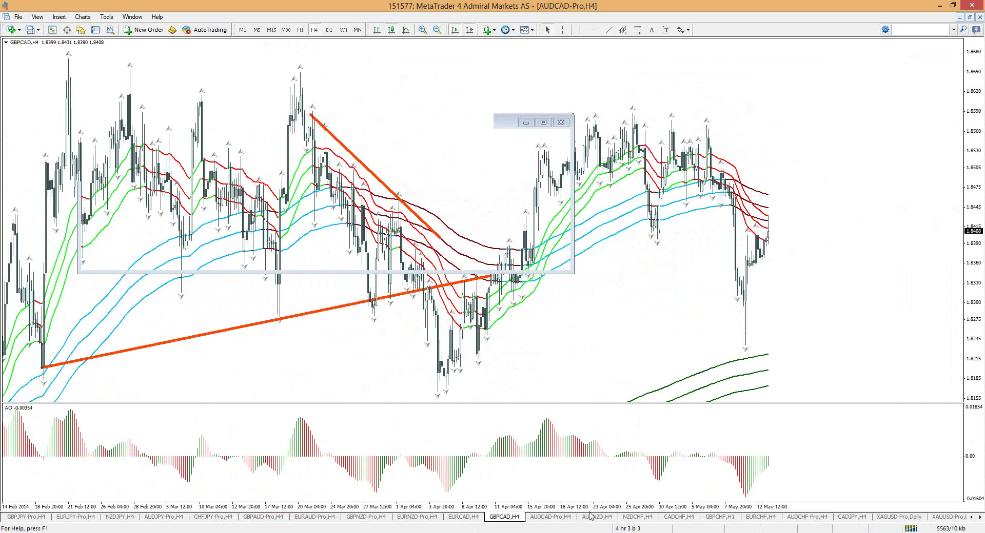
{"action": "left_click", "coordinate": [594, 517]}
{"action": "left_click", "coordinate": [639, 517]}
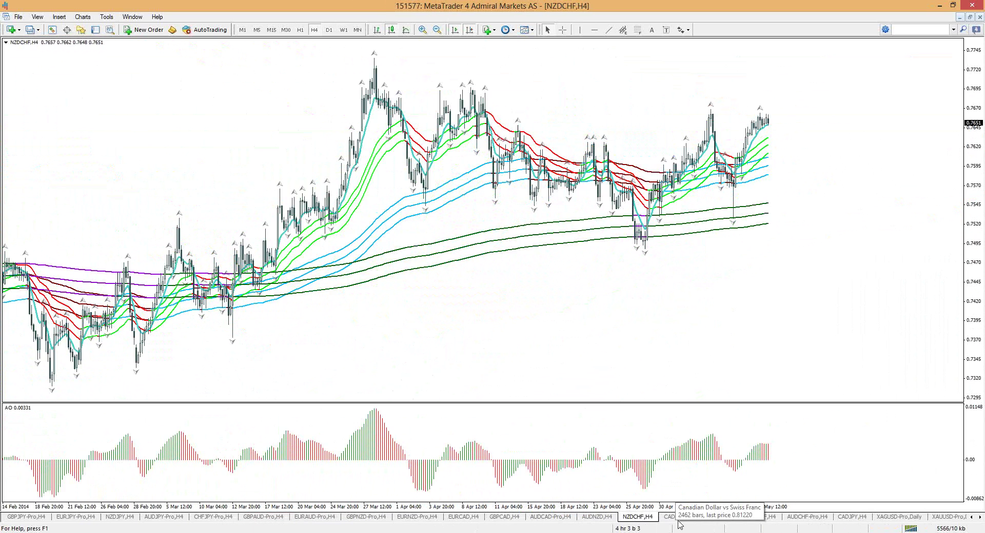
Step: Delete the short falling trendline and the Fibonacci retracement from the CADCHF H4 chart
{"action": "left_click", "coordinate": [677, 517]}
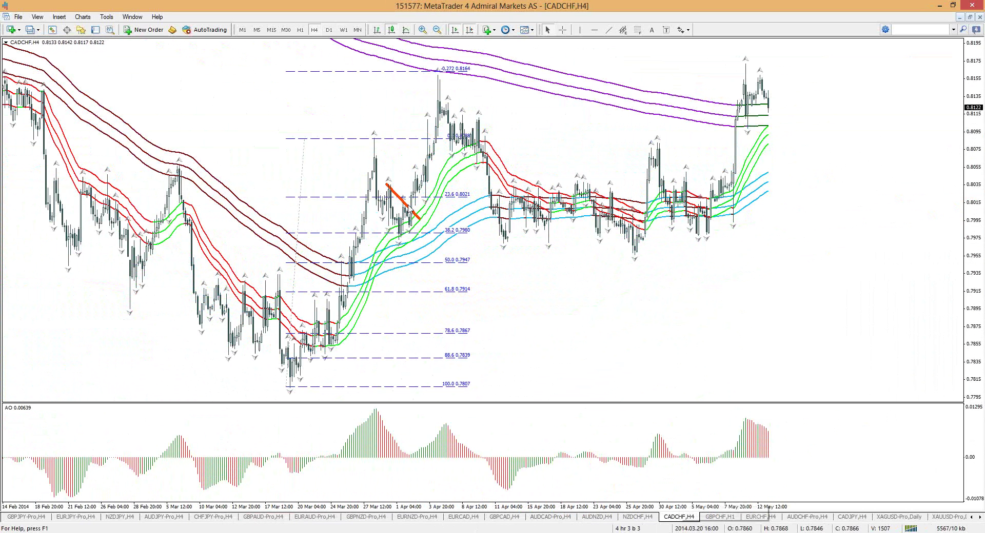
{"action": "key", "text": "BackSpace"}
{"action": "key", "text": "BackSpace"}
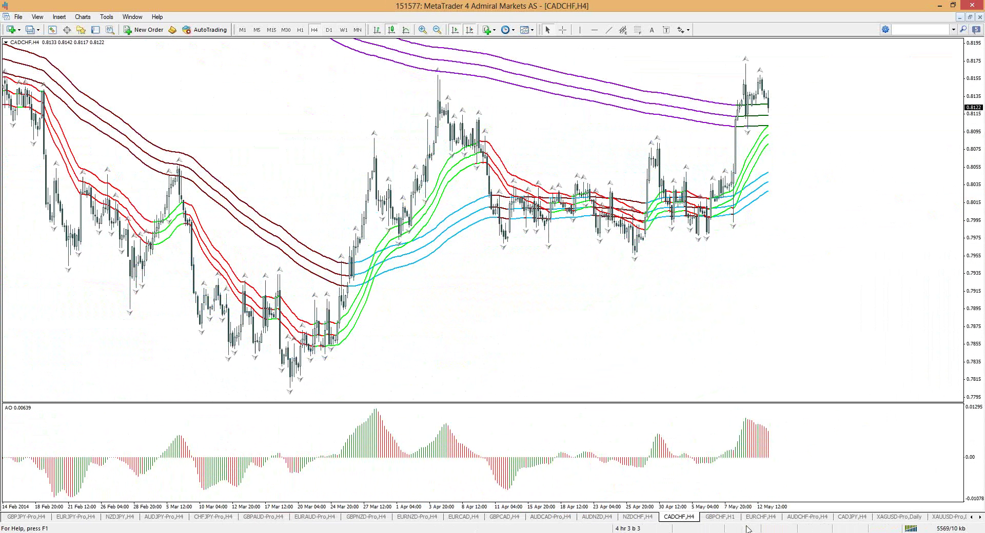
Step: Examine the GBPCHF H1, EURCHF H4 and AUDCHF-Pro H4 charts
{"action": "left_click", "coordinate": [726, 519]}
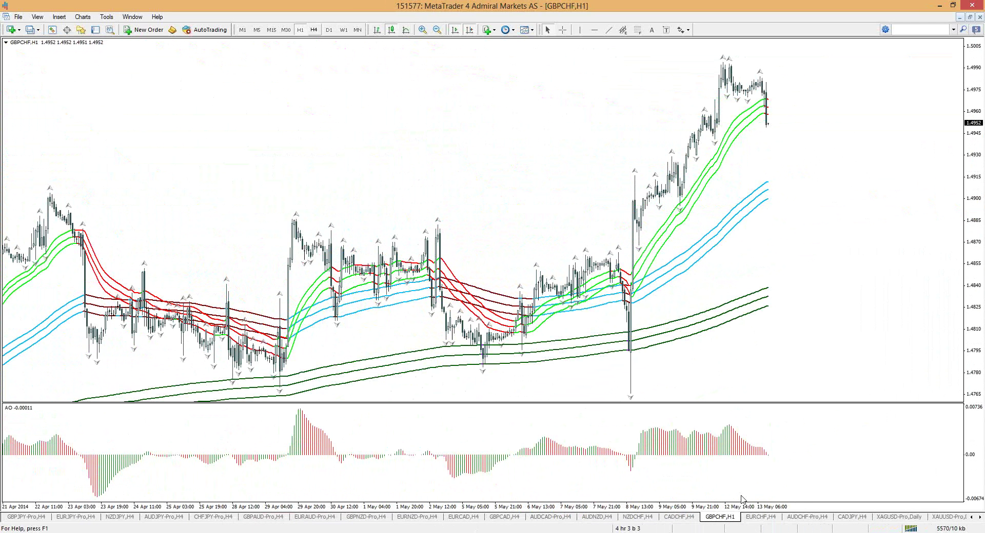
{"action": "left_click", "coordinate": [761, 517]}
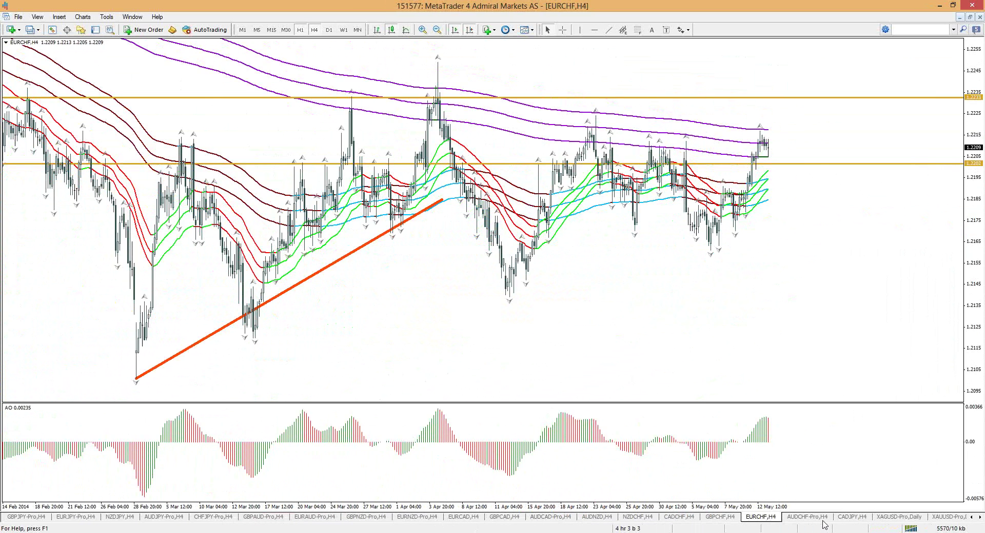
{"action": "left_click", "coordinate": [808, 518]}
Step: Open the CADJPY H4 chart and delete its Fibonacci retracement
{"action": "left_click", "coordinate": [854, 517]}
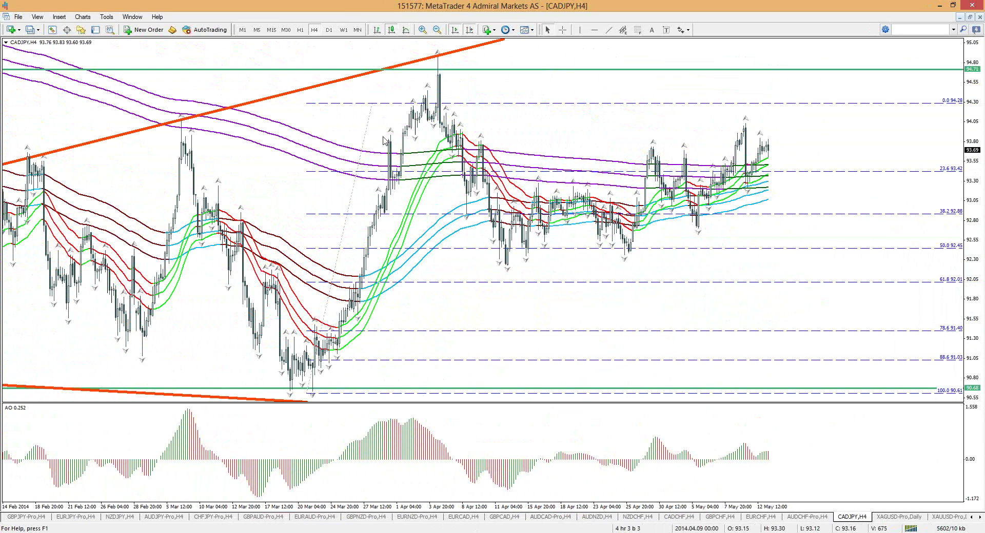
{"action": "right_click", "coordinate": [370, 111]}
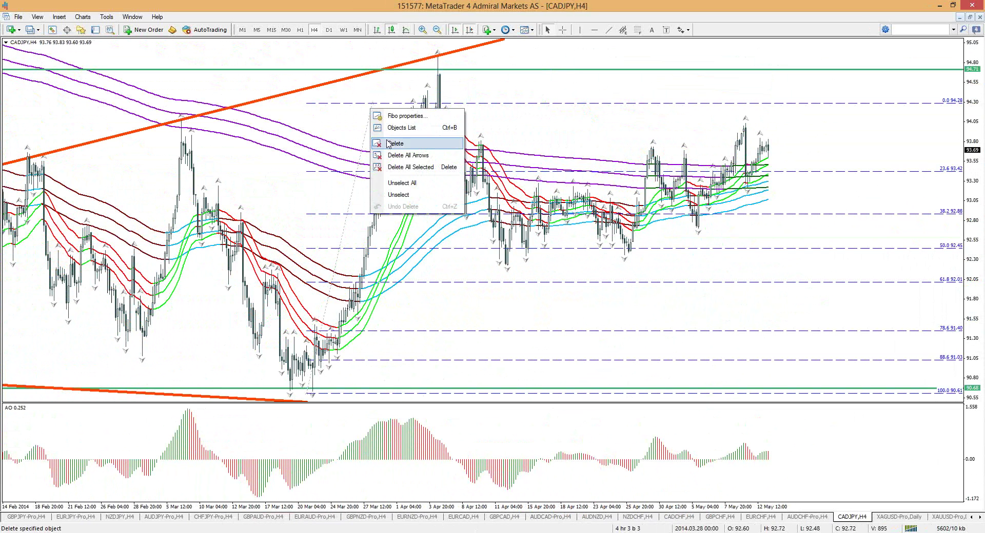
{"action": "left_click", "coordinate": [395, 144]}
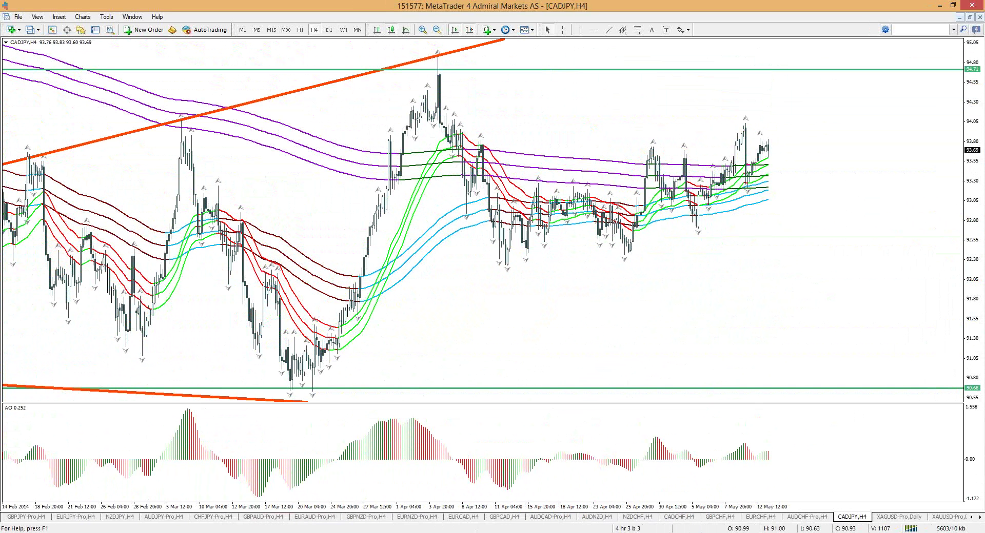
Step: Trace the late-March CADJPY rally freehand in blue, from the red-green band up through the purple band
{"action": "left_click_drag", "start_coordinate": [297, 321], "coordinate": [341, 324]}
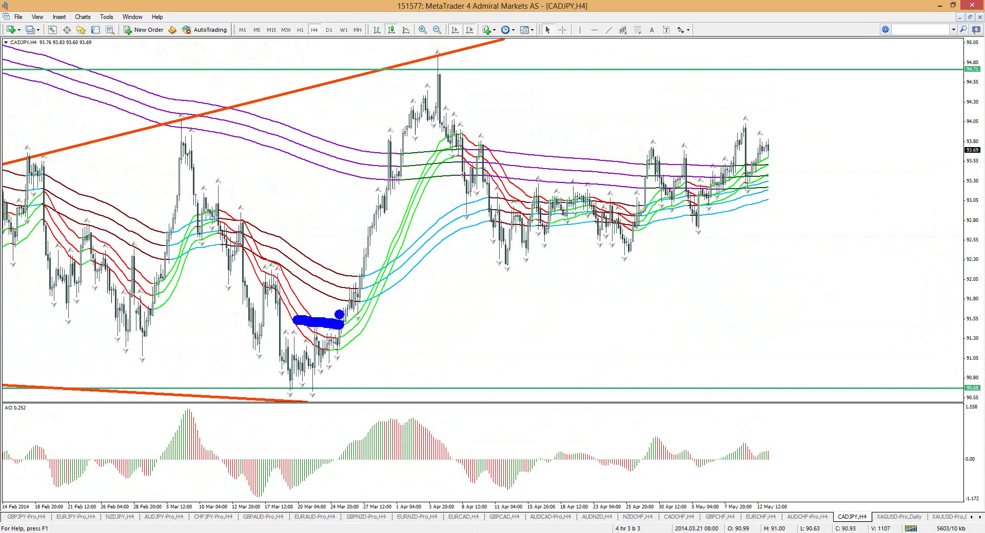
{"action": "mouse_move", "coordinate": [344, 277]}
{"action": "left_mouse_down"}
{"action": "mouse_move", "coordinate": [341, 323]}
{"action": "mouse_move", "coordinate": [349, 319]}
{"action": "left_mouse_up"}
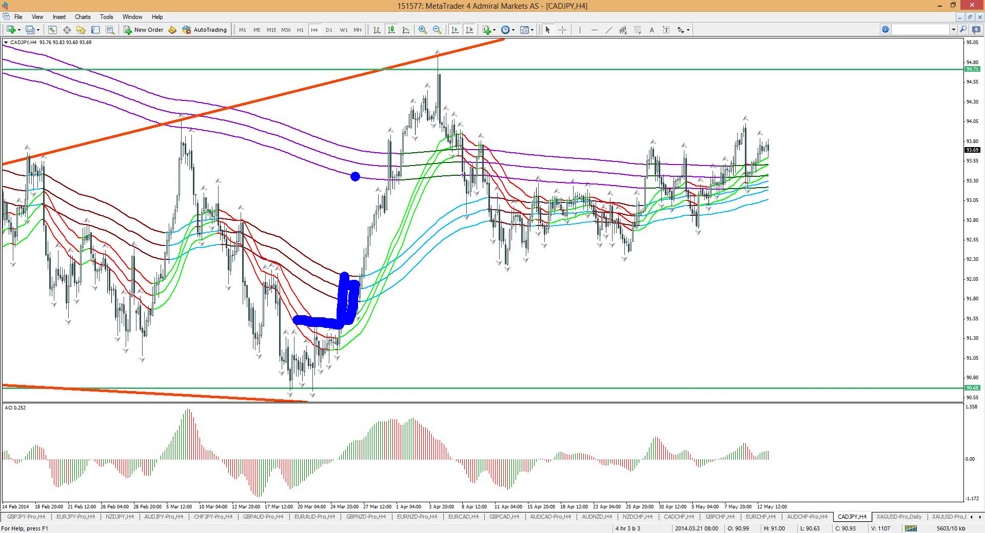
{"action": "mouse_move", "coordinate": [362, 155]}
{"action": "left_mouse_down"}
{"action": "mouse_move", "coordinate": [350, 280]}
{"action": "mouse_move", "coordinate": [380, 285]}
{"action": "mouse_move", "coordinate": [395, 187]}
{"action": "mouse_move", "coordinate": [362, 152]}
{"action": "left_mouse_up"}
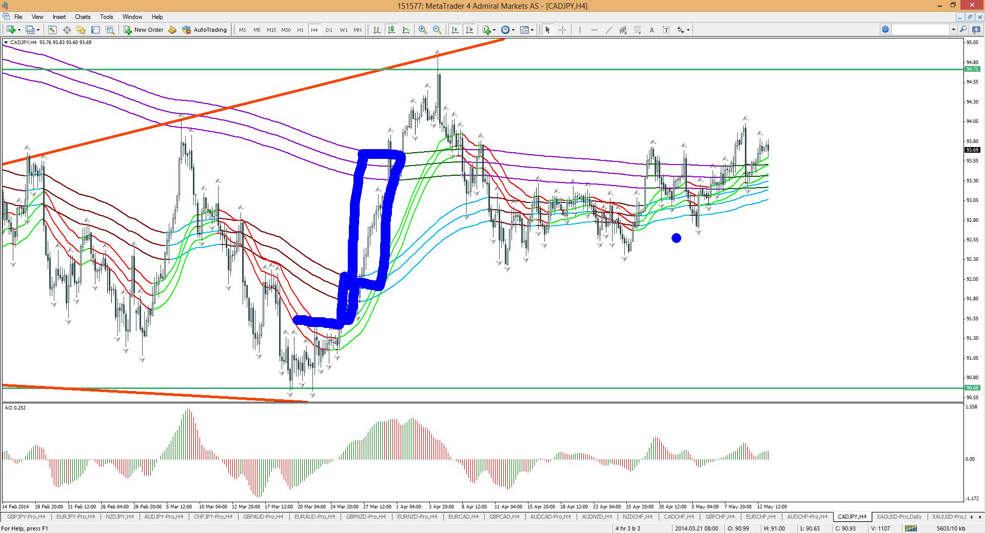
Step: Mark the nearly flat moving-average bands across the recent CADJPY candles with freehand strokes, and clear all marks
{"action": "left_click_drag", "start_coordinate": [566, 172], "coordinate": [755, 181]}
{"action": "left_click_drag", "start_coordinate": [605, 192], "coordinate": [777, 189]}
{"action": "left_click_drag", "start_coordinate": [613, 218], "coordinate": [767, 213]}
{"action": "key", "text": "Escape"}
{"action": "key", "text": "ctrl+2"}
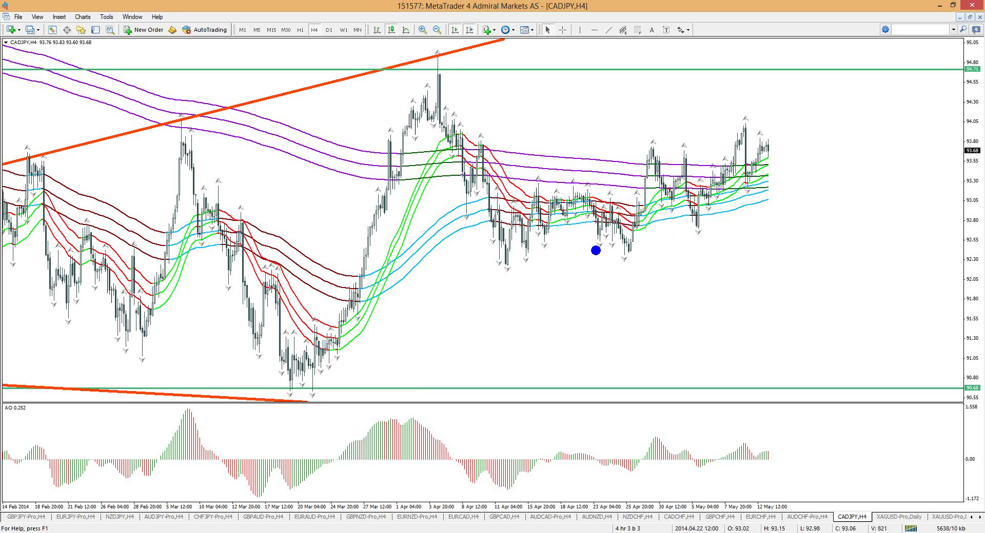
Step: Sketch two more sets of blue strokes along the sideways moving-average bands from April to mid-May, clearing each set
{"action": "left_click_drag", "start_coordinate": [464, 180], "coordinate": [751, 175]}
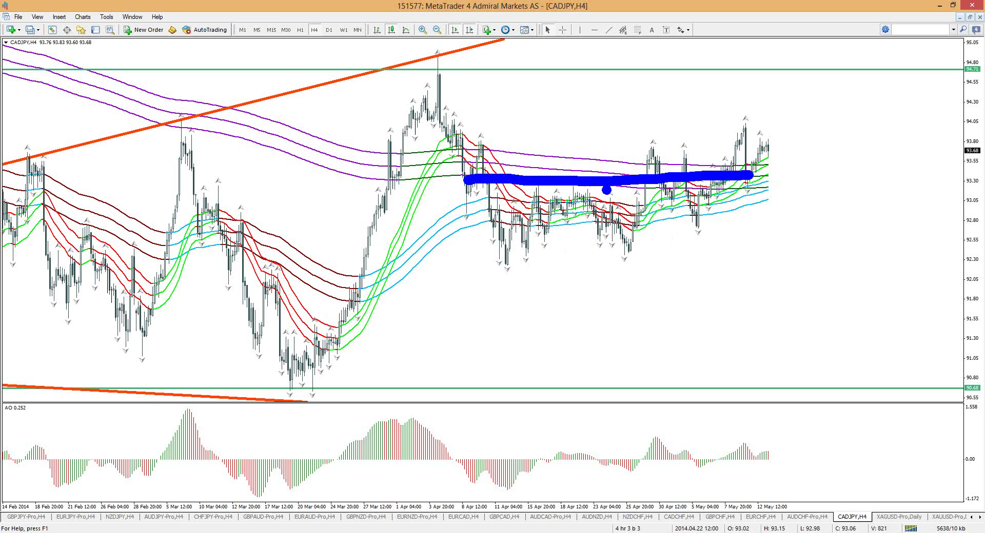
{"action": "left_click_drag", "start_coordinate": [549, 191], "coordinate": [814, 199]}
{"action": "key", "text": "Escape"}
{"action": "key", "text": "ctrl+2"}
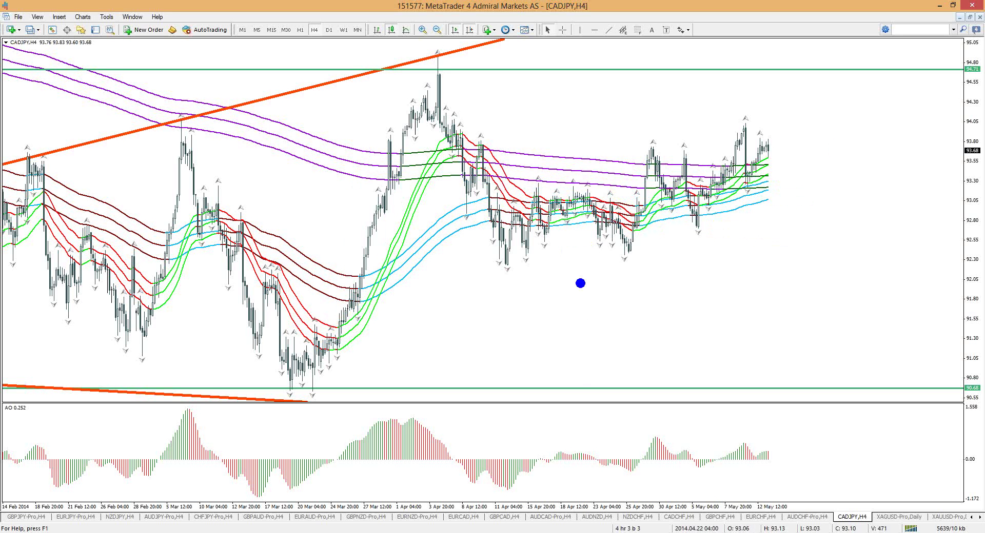
{"action": "left_click_drag", "start_coordinate": [497, 167], "coordinate": [781, 183]}
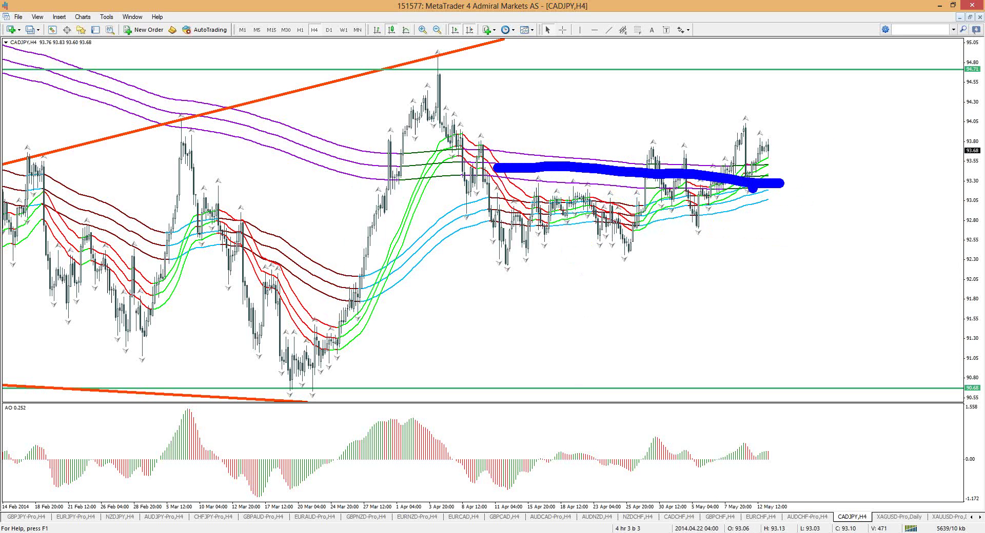
{"action": "left_click_drag", "start_coordinate": [558, 191], "coordinate": [731, 206]}
{"action": "left_click_drag", "start_coordinate": [543, 215], "coordinate": [783, 216]}
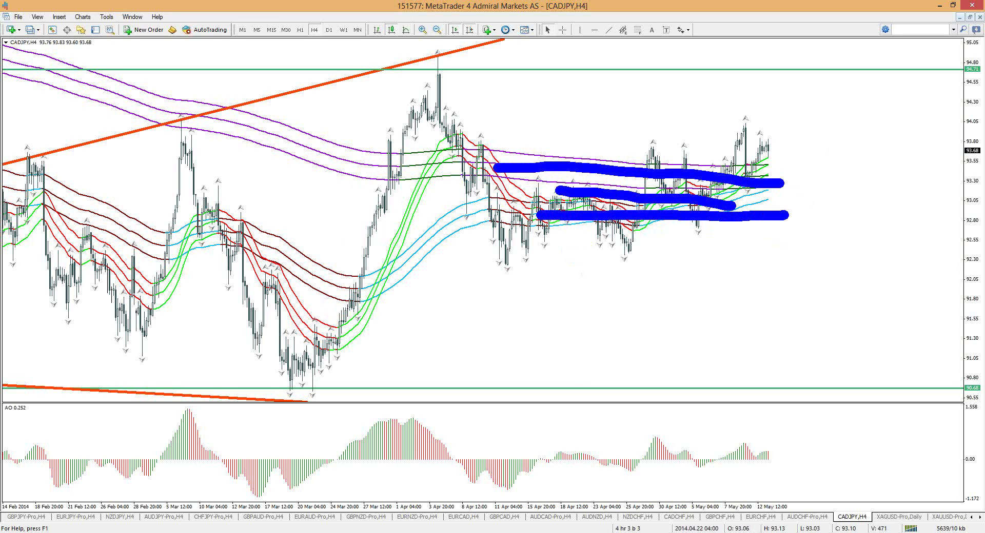
{"action": "key", "text": "Escape"}
{"action": "key", "text": "ctrl+2"}
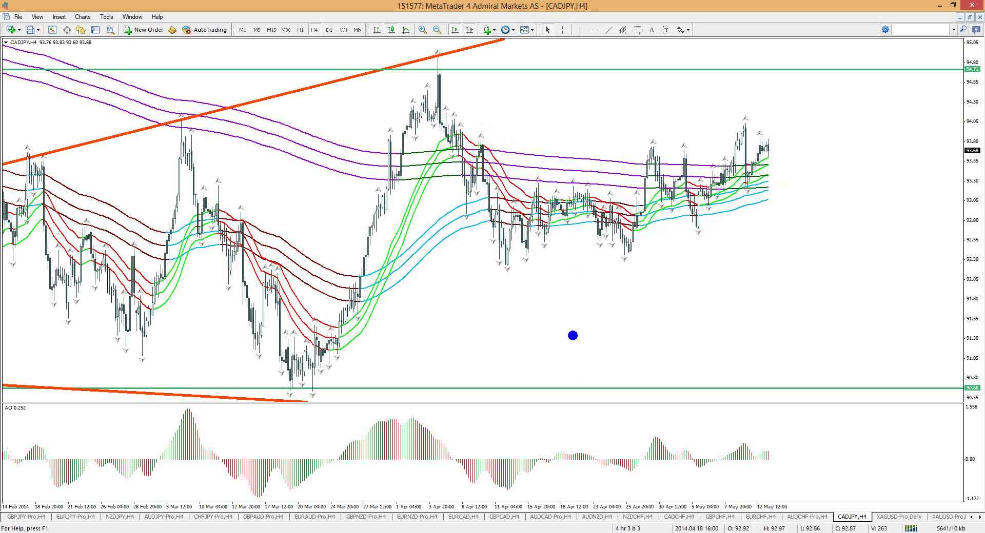
Step: Circle the steep late-March CADJPY rally and the small breakout area just below it, and clear the circles
{"action": "mouse_move", "coordinate": [401, 192]}
{"action": "left_mouse_down"}
{"action": "mouse_move", "coordinate": [351, 191]}
{"action": "mouse_move", "coordinate": [350, 261]}
{"action": "mouse_move", "coordinate": [359, 177]}
{"action": "left_mouse_up"}
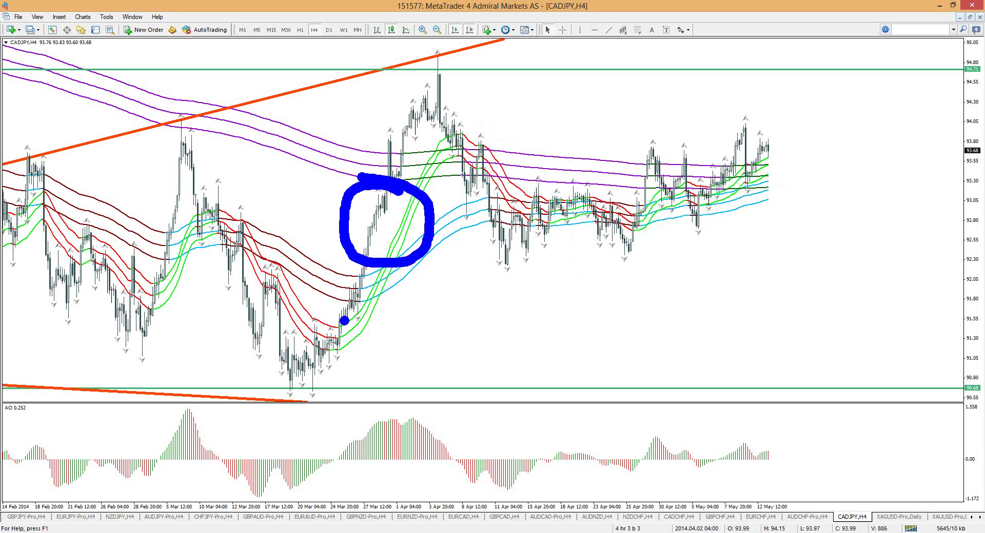
{"action": "mouse_move", "coordinate": [345, 310]}
{"action": "left_mouse_down"}
{"action": "mouse_move", "coordinate": [342, 329]}
{"action": "mouse_move", "coordinate": [339, 317]}
{"action": "left_mouse_up"}
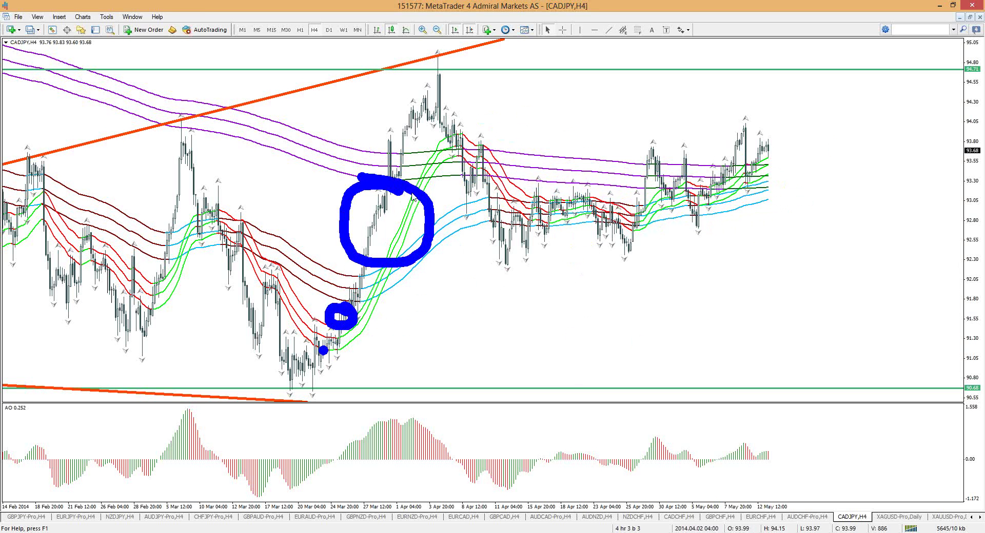
{"action": "key", "text": "Escape"}
{"action": "key", "text": "ctrl+2"}
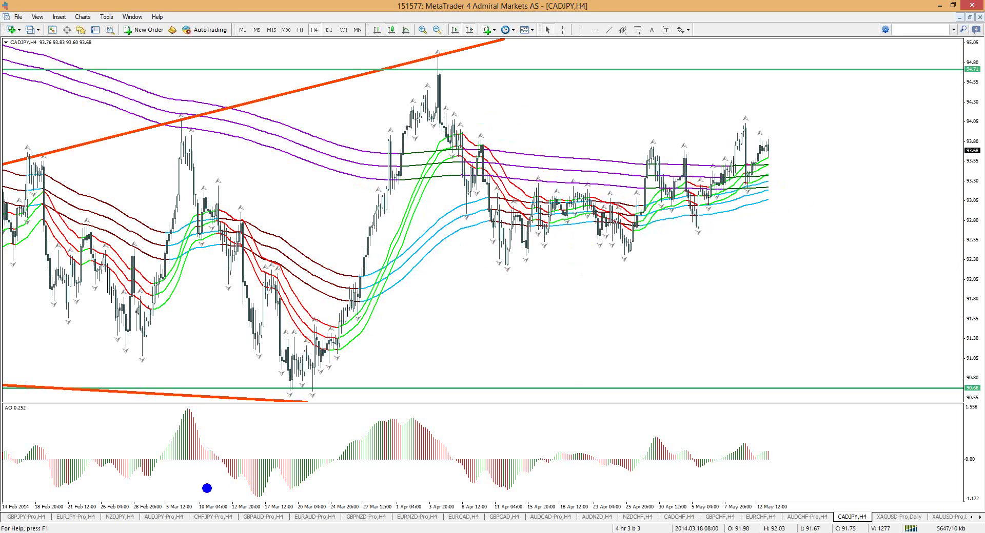
Step: Underline the February to mid-March part of the time axis, circle the late-March rally again, and clear both marks
{"action": "left_click_drag", "start_coordinate": [43, 486], "coordinate": [310, 505]}
{"action": "key", "text": "Escape"}
{"action": "key", "text": "ctrl+2"}
{"action": "mouse_move", "coordinate": [421, 200]}
{"action": "left_mouse_down"}
{"action": "mouse_move", "coordinate": [378, 177]}
{"action": "mouse_move", "coordinate": [373, 267]}
{"action": "mouse_move", "coordinate": [418, 189]}
{"action": "left_mouse_up"}
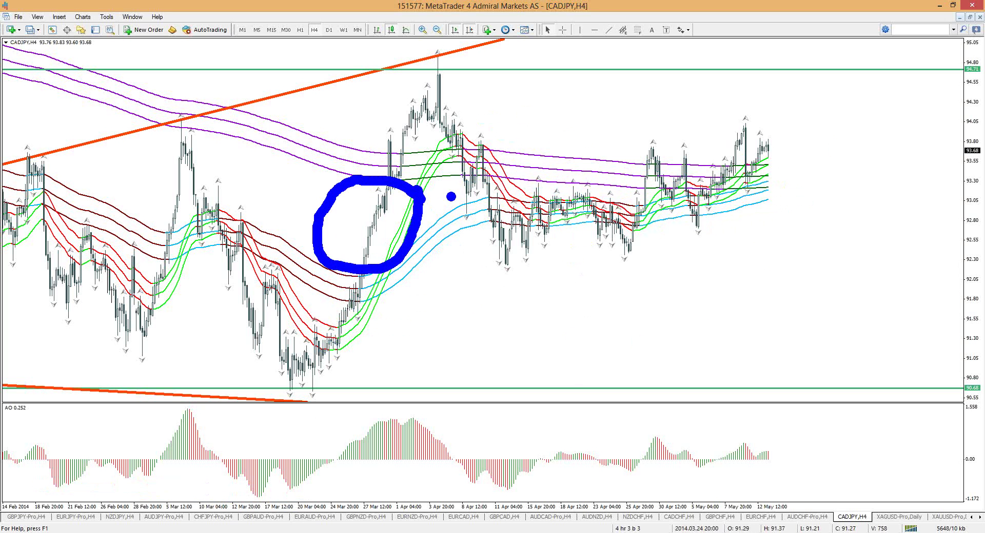
{"action": "key", "text": "Escape"}
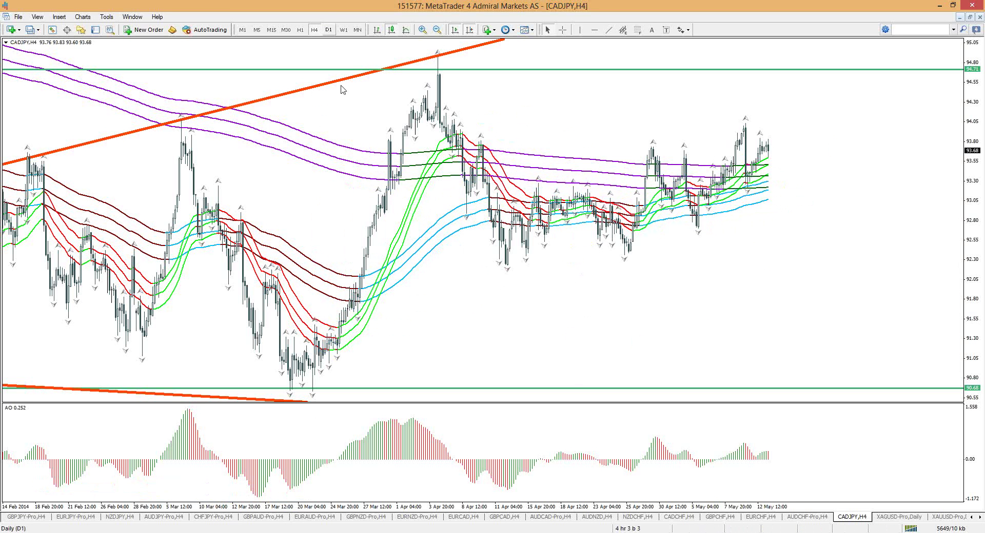
Step: Keep CADJPY on the H4 timeframe and switch to the AUDUSD-Pro H4 chart
{"action": "left_click", "coordinate": [329, 29]}
{"action": "left_click", "coordinate": [310, 30]}
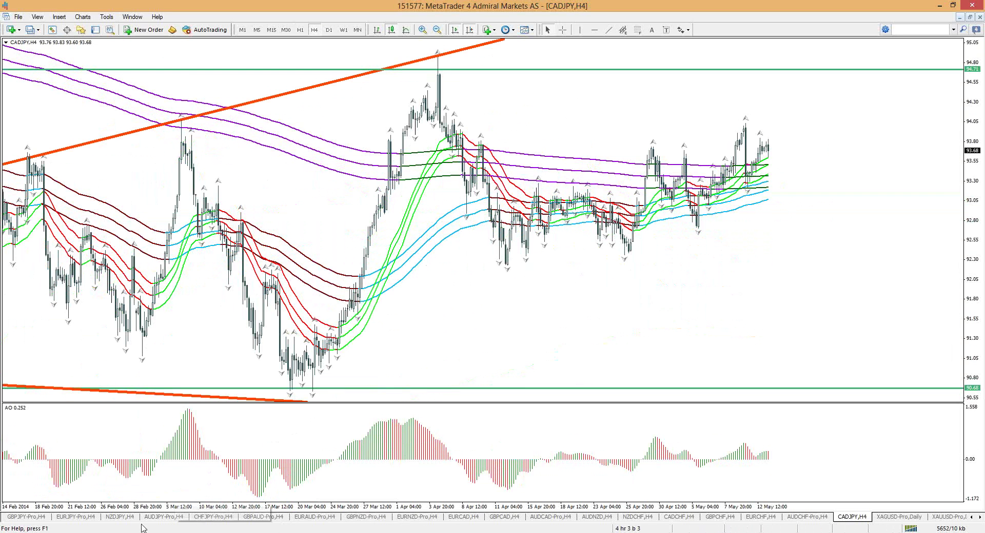
{"action": "left_click", "coordinate": [970, 519]}
{"action": "left_click", "coordinate": [971, 519]}
{"action": "left_click", "coordinate": [970, 519]}
{"action": "left_click", "coordinate": [970, 519]}
{"action": "left_click", "coordinate": [970, 519]}
{"action": "left_click", "coordinate": [970, 519]}
{"action": "left_click", "coordinate": [971, 519]}
{"action": "left_click", "coordinate": [117, 518]}
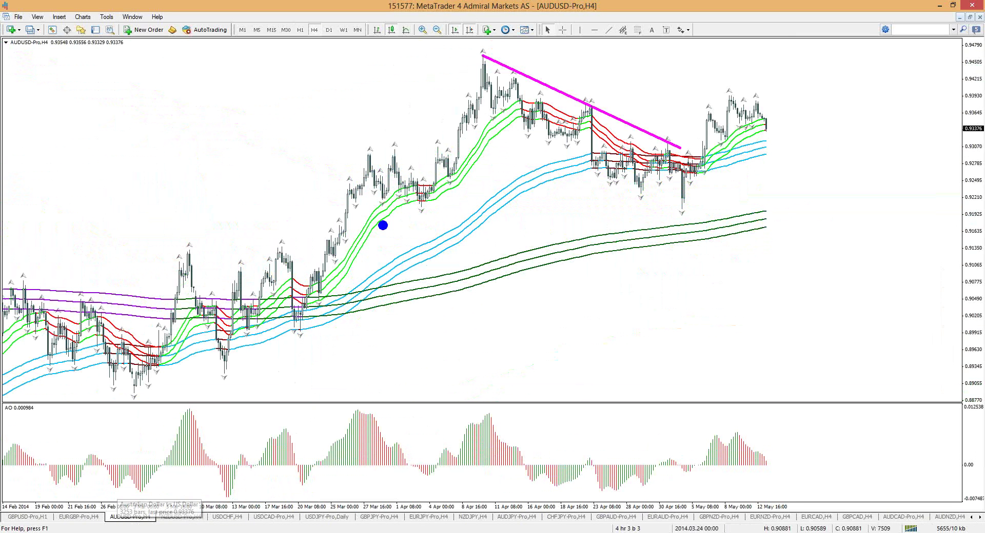
Step: Sketch the late-March pullback and an arrow up to the April high, circle the rally and the area above the latest candles, then clear everything
{"action": "left_click_drag", "start_coordinate": [392, 137], "coordinate": [401, 393]}
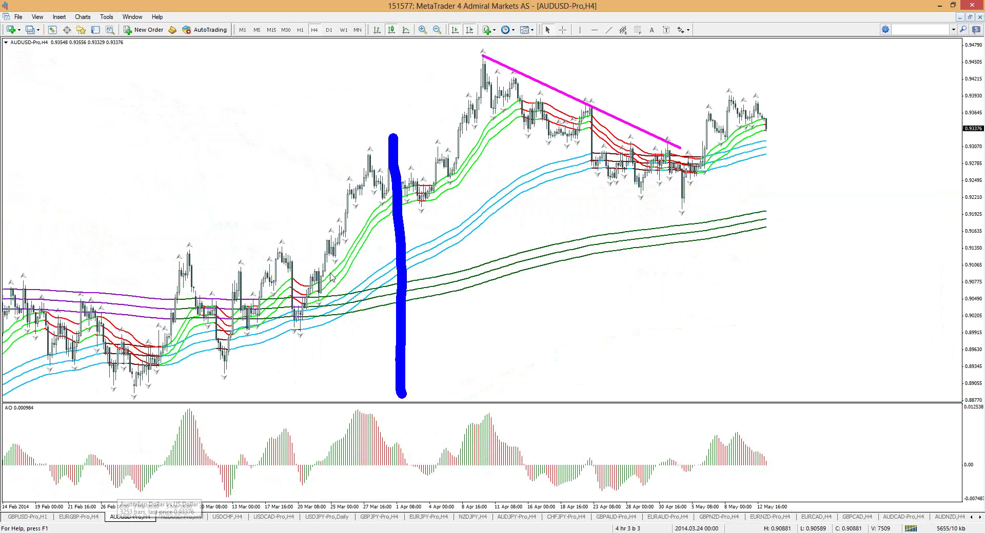
{"action": "mouse_move", "coordinate": [377, 155]}
{"action": "left_mouse_down"}
{"action": "mouse_move", "coordinate": [377, 187]}
{"action": "mouse_move", "coordinate": [410, 185]}
{"action": "mouse_move", "coordinate": [420, 202]}
{"action": "mouse_move", "coordinate": [485, 63]}
{"action": "mouse_move", "coordinate": [460, 80]}
{"action": "left_mouse_up"}
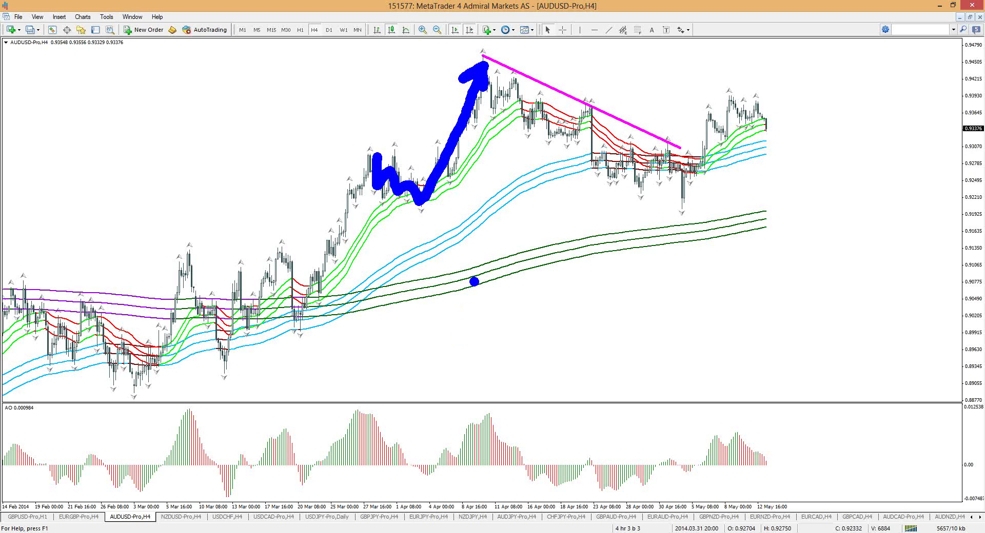
{"action": "mouse_move", "coordinate": [502, 79]}
{"action": "left_mouse_down"}
{"action": "mouse_move", "coordinate": [432, 75]}
{"action": "mouse_move", "coordinate": [426, 194]}
{"action": "mouse_move", "coordinate": [461, 189]}
{"action": "mouse_move", "coordinate": [507, 113]}
{"action": "mouse_move", "coordinate": [510, 55]}
{"action": "left_mouse_up"}
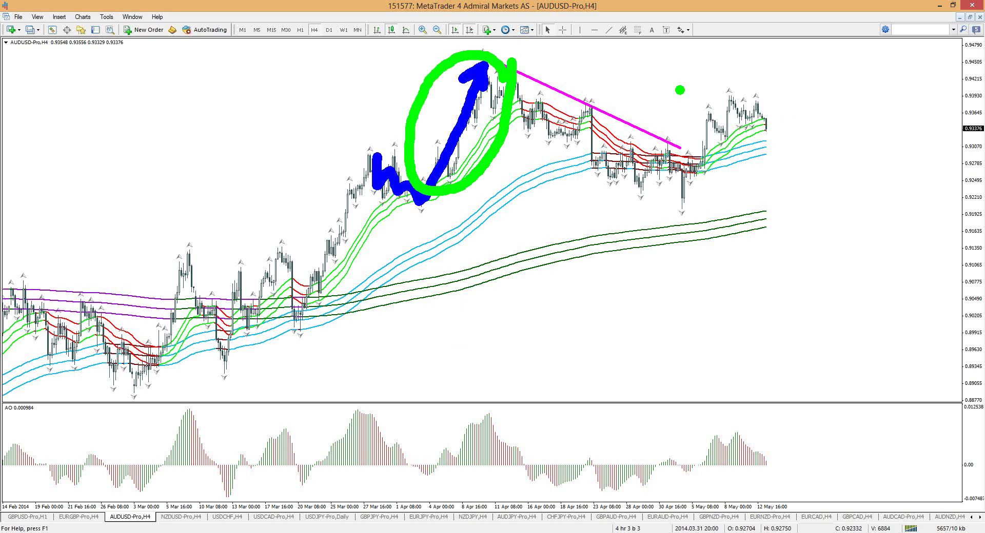
{"action": "mouse_move", "coordinate": [819, 77]}
{"action": "left_mouse_down"}
{"action": "mouse_move", "coordinate": [754, 97]}
{"action": "mouse_move", "coordinate": [828, 87]}
{"action": "mouse_move", "coordinate": [830, 68]}
{"action": "left_mouse_up"}
{"action": "left_click", "coordinate": [766, 65]}
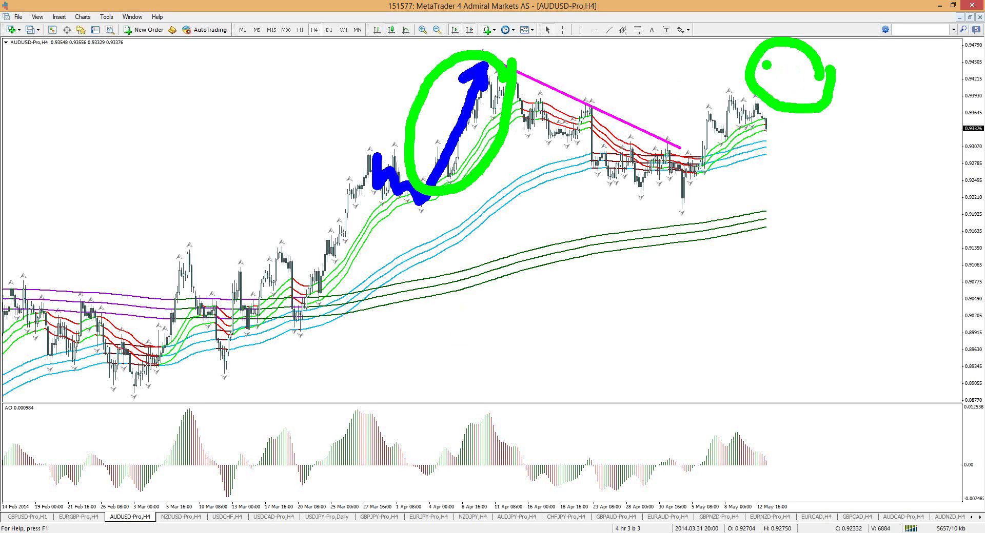
{"action": "key", "text": "e"}
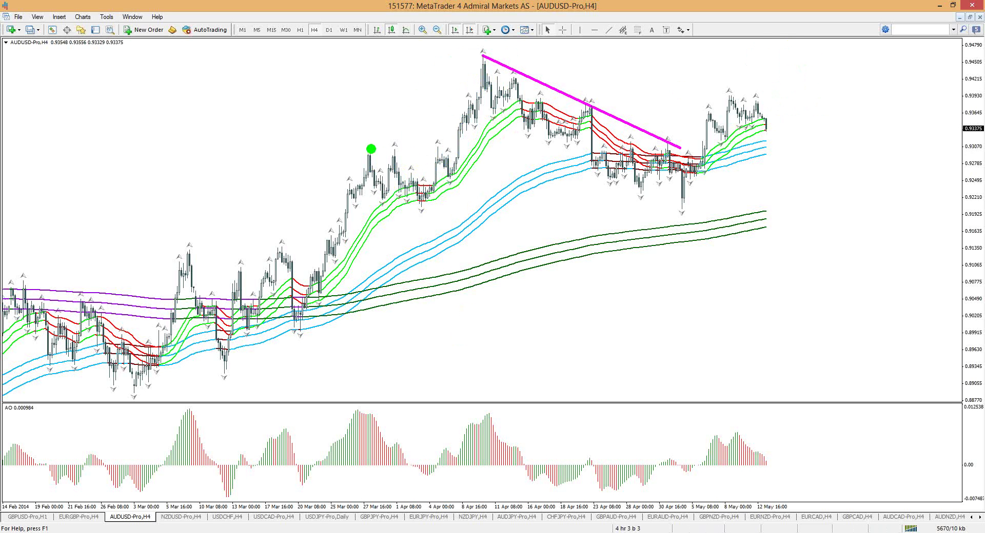
Step: Draw two green falling boundary lines around the late-March to early-April AUDUSD pullback and erase them
{"action": "left_click_drag", "start_coordinate": [366, 151], "coordinate": [438, 195]}
{"action": "left_click_drag", "start_coordinate": [364, 196], "coordinate": [439, 217]}
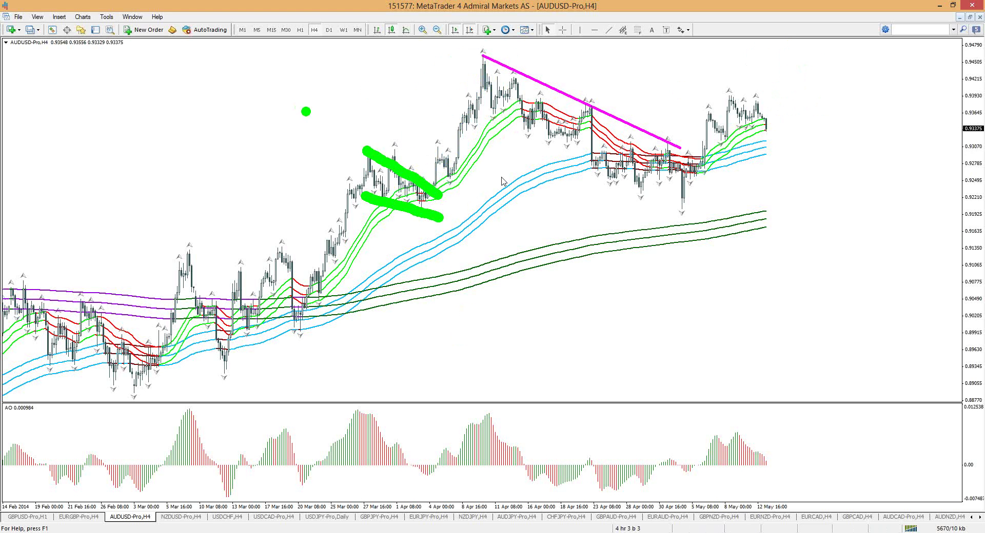
{"action": "key", "text": "e"}
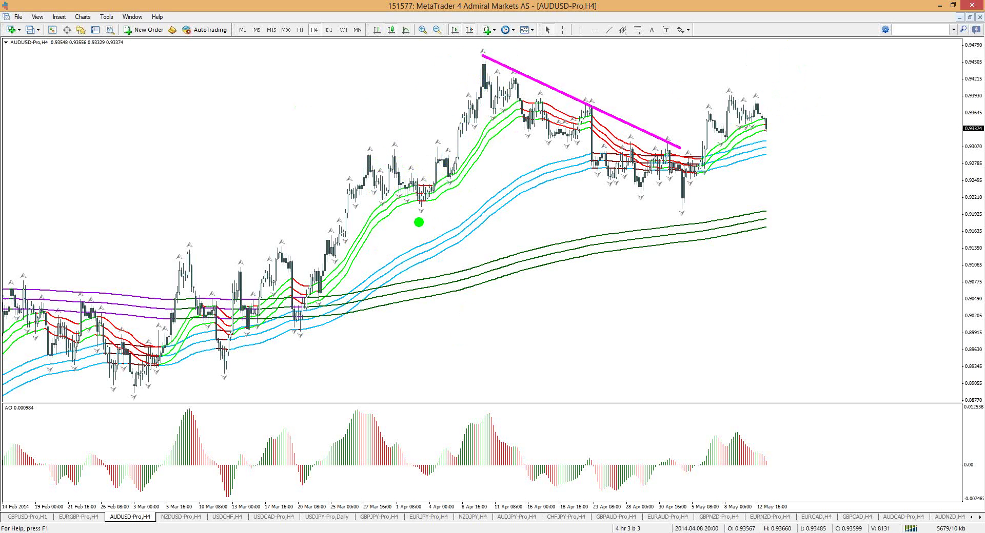
Step: Circle the late-March peak of the AO histogram and stroke along the falling pullback highs, undoing each mark
{"action": "mouse_move", "coordinate": [399, 438]}
{"action": "left_mouse_down"}
{"action": "mouse_move", "coordinate": [388, 418]}
{"action": "mouse_move", "coordinate": [403, 477]}
{"action": "mouse_move", "coordinate": [370, 405]}
{"action": "left_mouse_up"}
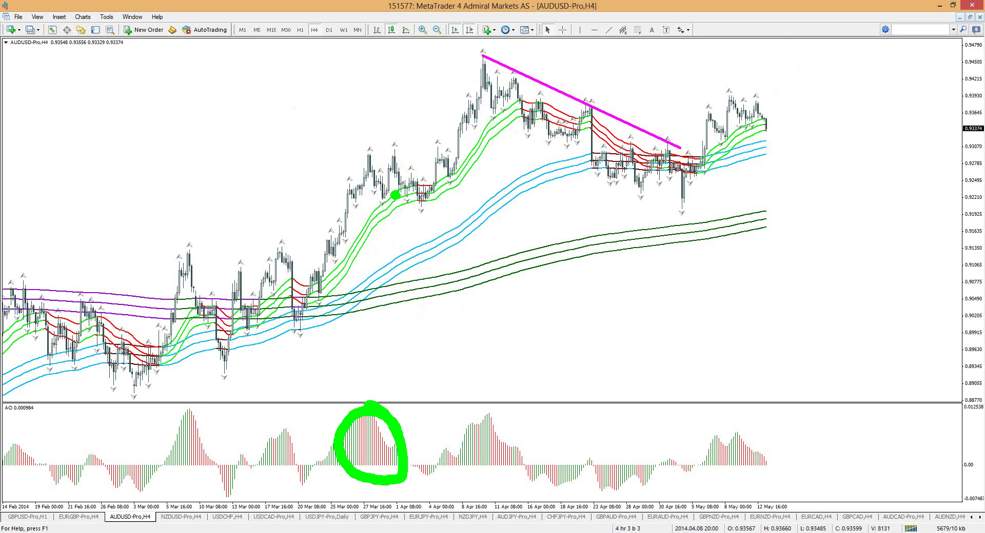
{"action": "key", "text": "ctrl+z"}
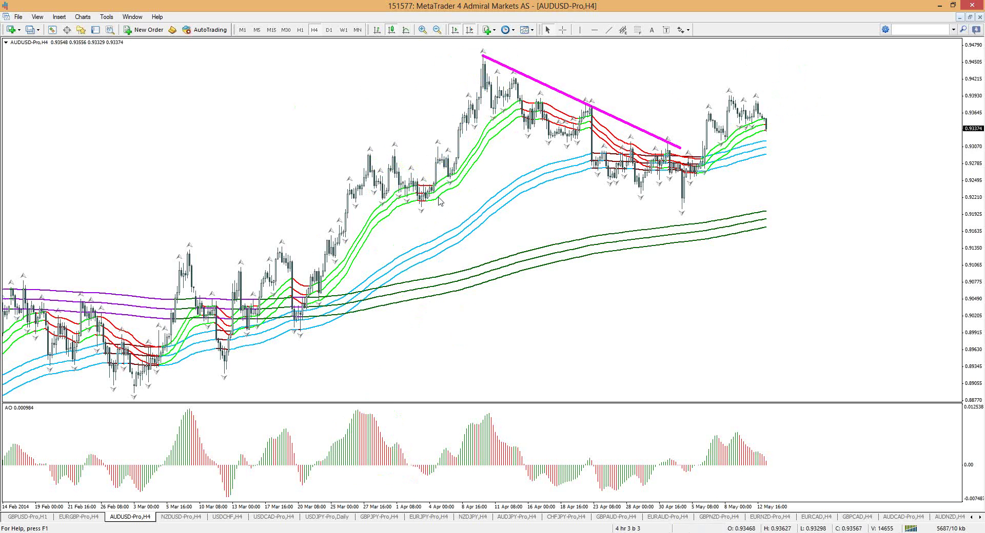
{"action": "left_click_drag", "start_coordinate": [393, 148], "coordinate": [429, 183]}
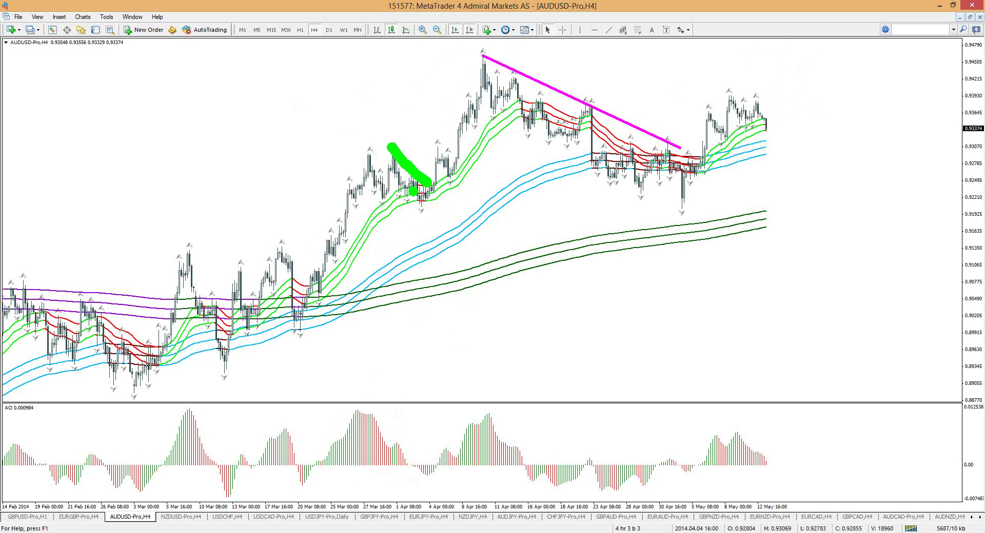
{"action": "key", "text": "ctrl+z"}
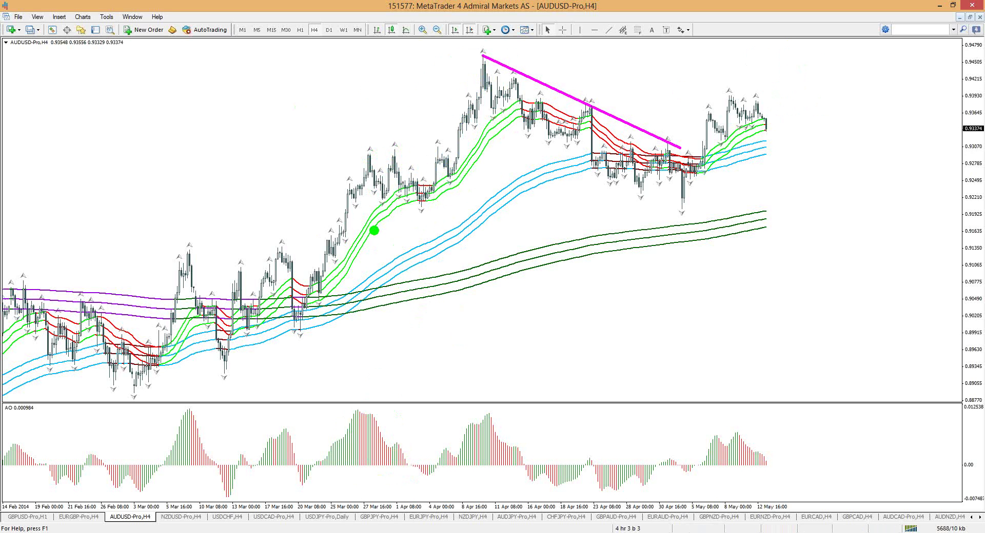
Step: Mark the upward slope of the three moving-average bands in late March with green strokes and erase them
{"action": "left_click_drag", "start_coordinate": [340, 245], "coordinate": [400, 191]}
{"action": "left_click_drag", "start_coordinate": [369, 290], "coordinate": [400, 273]}
{"action": "left_click_drag", "start_coordinate": [363, 318], "coordinate": [414, 292]}
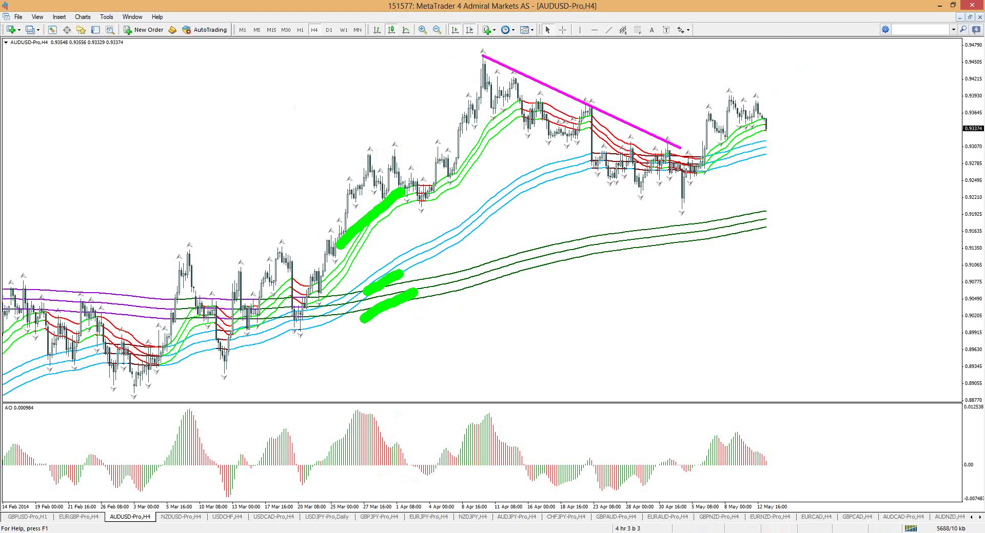
{"action": "key", "text": "e"}
Step: Sketch the pullback zigzag in green, add blue circles and arrows showing the uptrend and the breakout to the April high, and clear all marks
{"action": "mouse_move", "coordinate": [371, 157]}
{"action": "left_mouse_down"}
{"action": "mouse_move", "coordinate": [370, 186]}
{"action": "mouse_move", "coordinate": [435, 202]}
{"action": "left_mouse_up"}
{"action": "key", "text": "b"}
{"action": "mouse_move", "coordinate": [335, 344]}
{"action": "left_mouse_down"}
{"action": "mouse_move", "coordinate": [431, 296]}
{"action": "mouse_move", "coordinate": [424, 331]}
{"action": "left_mouse_up"}
{"action": "mouse_move", "coordinate": [461, 145]}
{"action": "left_mouse_down"}
{"action": "mouse_move", "coordinate": [465, 164]}
{"action": "mouse_move", "coordinate": [431, 153]}
{"action": "mouse_move", "coordinate": [454, 182]}
{"action": "mouse_move", "coordinate": [490, 84]}
{"action": "left_mouse_up"}
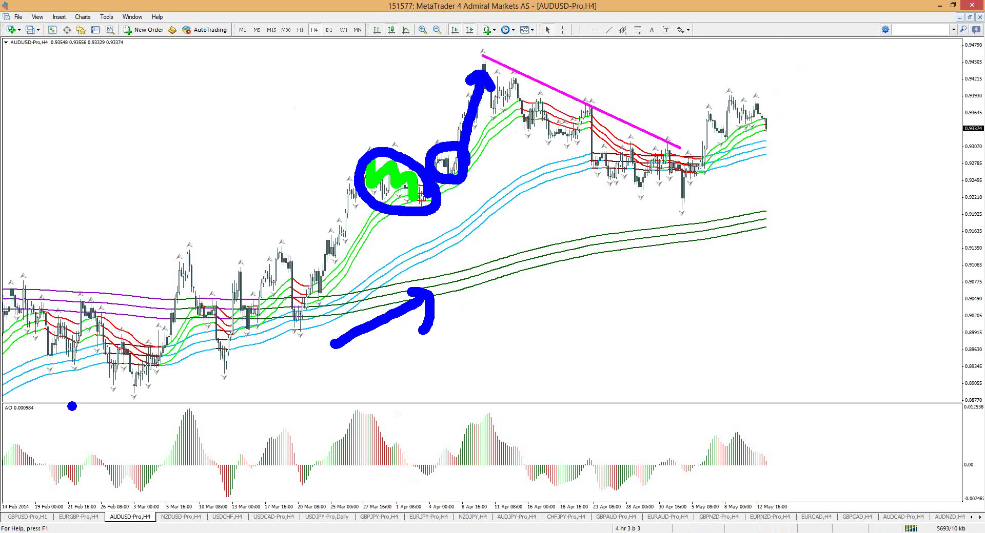
{"action": "key", "text": "Escape"}
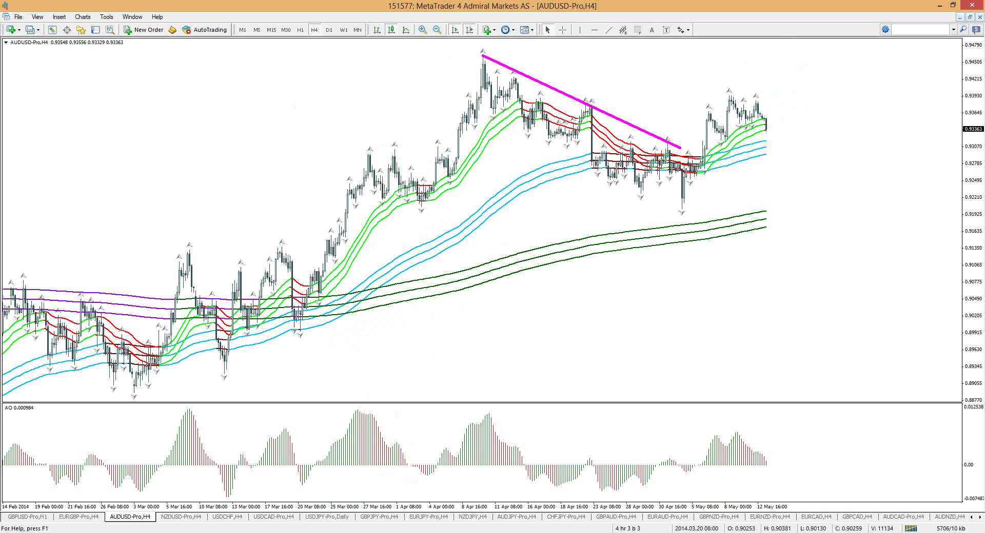
Step: Circle the AO indicator label in blue, clear the mark, and look up Awesome Oscillator and Fractals among the Bill Williams indicators
{"action": "left_click_drag", "start_coordinate": [64, 406], "coordinate": [15, 439]}
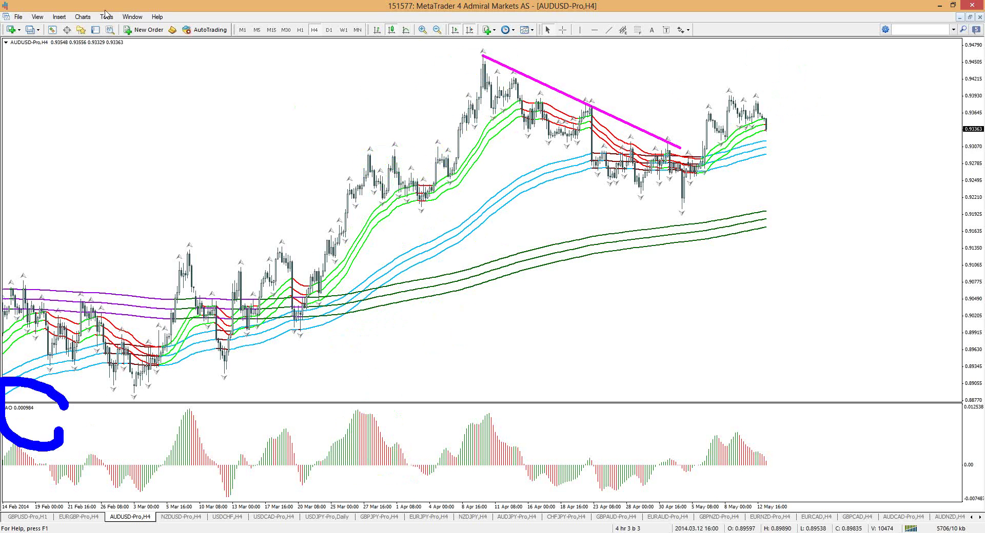
{"action": "key", "text": "Escape"}
{"action": "left_click", "coordinate": [59, 17]}
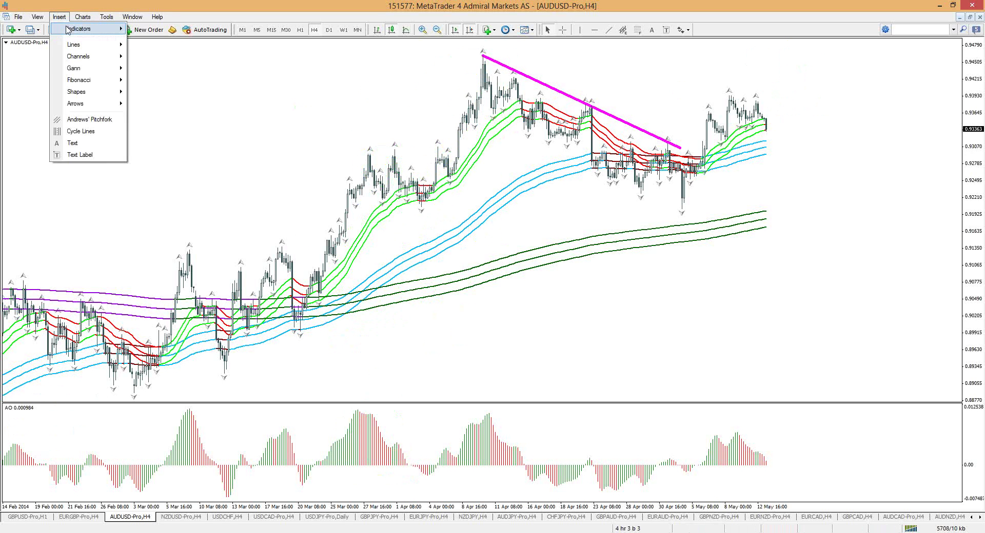
{"action": "mouse_move", "coordinate": [67, 29]}
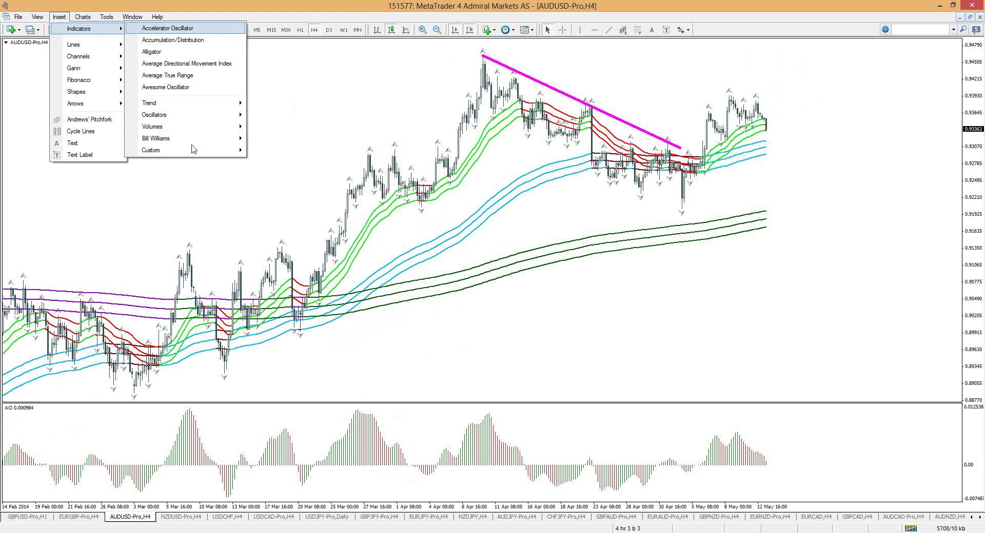
{"action": "mouse_move", "coordinate": [195, 146]}
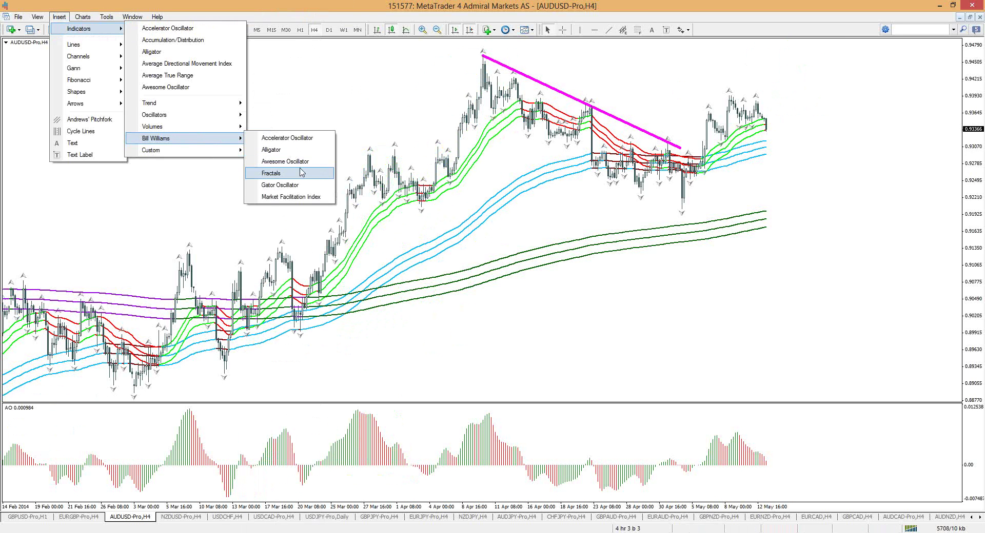
{"action": "left_click", "coordinate": [336, 113]}
Step: Enlarge the AO oscillator pane beneath the AUDUSD H4 chart and shrink it again
{"action": "scroll", "coordinate": [335, 116], "scroll_direction": "up", "scroll_amount": 2}
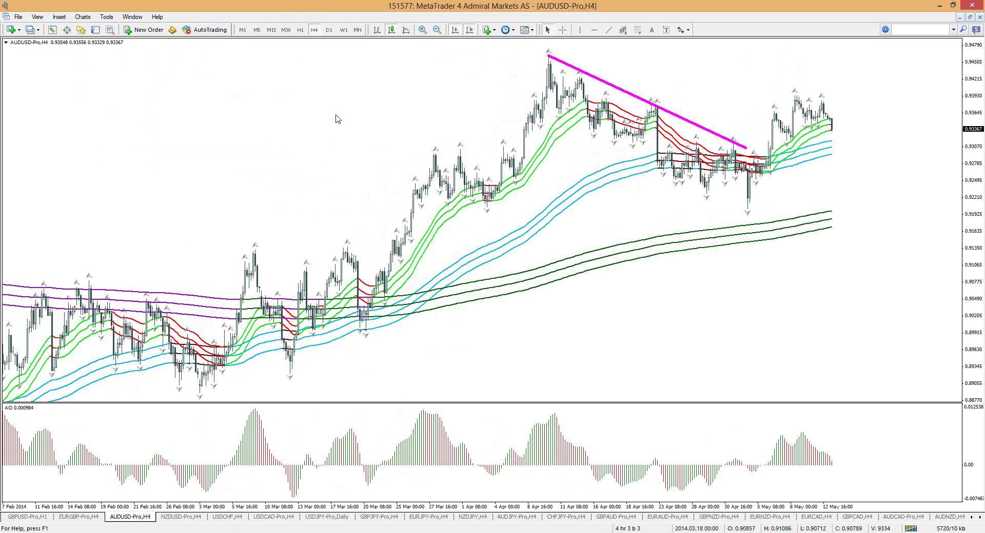
{"action": "scroll", "coordinate": [288, 126], "scroll_direction": "down", "scroll_amount": 2}
{"action": "left_click_drag", "start_coordinate": [359, 403], "coordinate": [358, 349]}
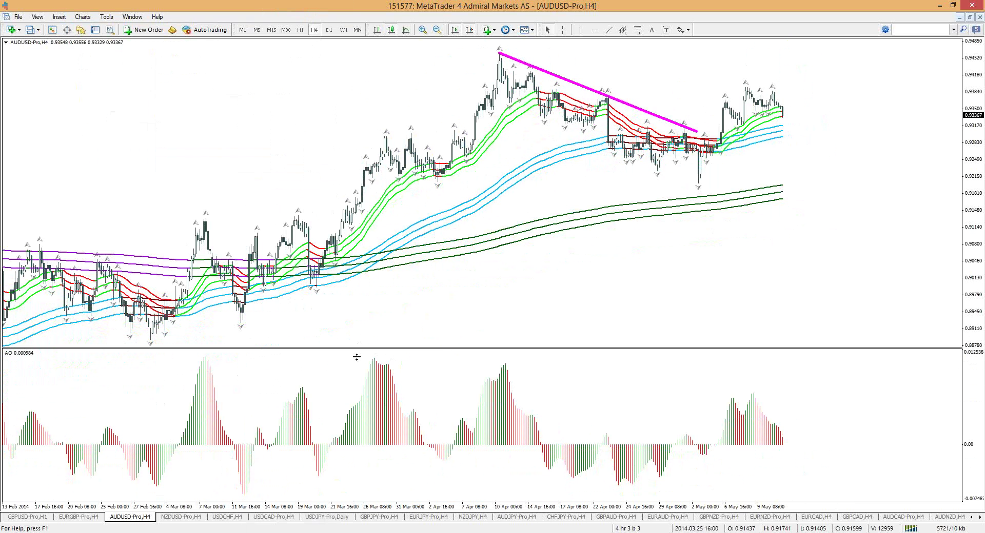
{"action": "scroll", "coordinate": [323, 239], "scroll_direction": "up", "scroll_amount": 1}
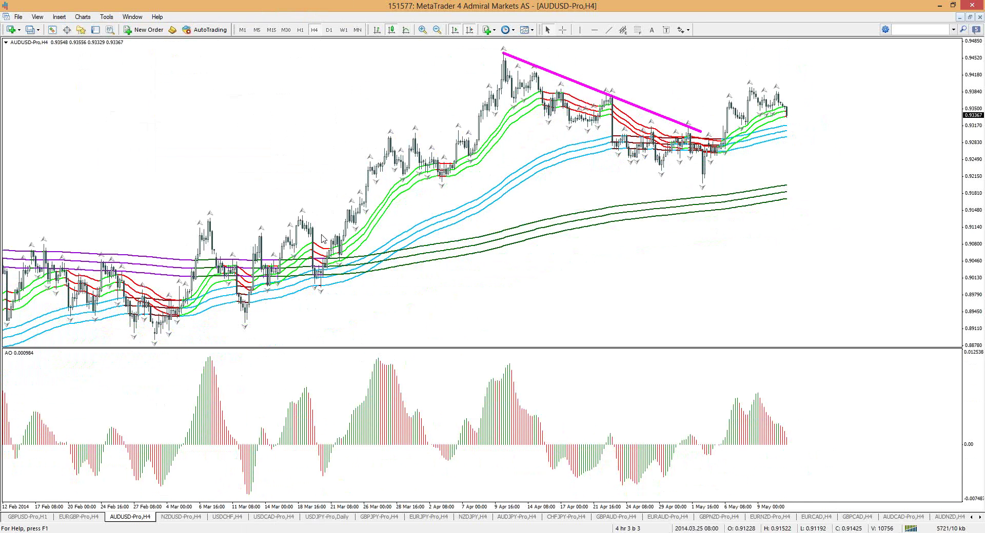
{"action": "scroll", "coordinate": [357, 140], "scroll_direction": "down", "scroll_amount": 1}
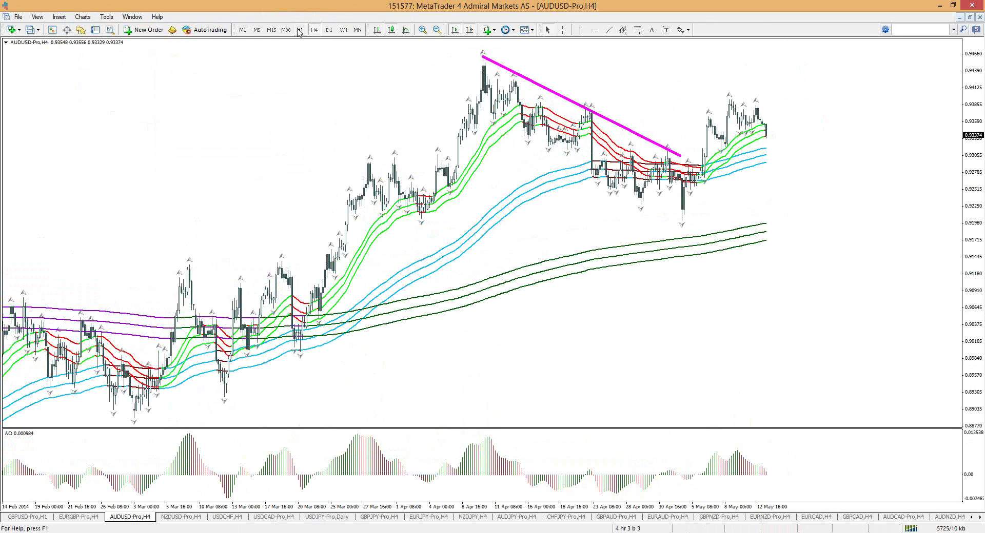
Step: Switch the AUDUSD chart to the M15 timeframe and apply the "3 b 3 cam simp" template
{"action": "left_click", "coordinate": [272, 30]}
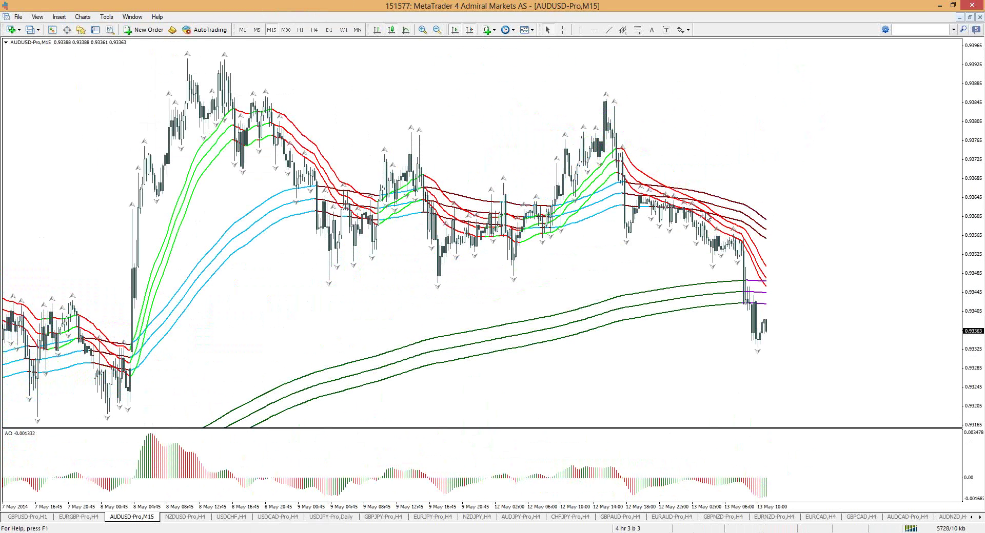
{"action": "mouse_move", "coordinate": [707, 219]}
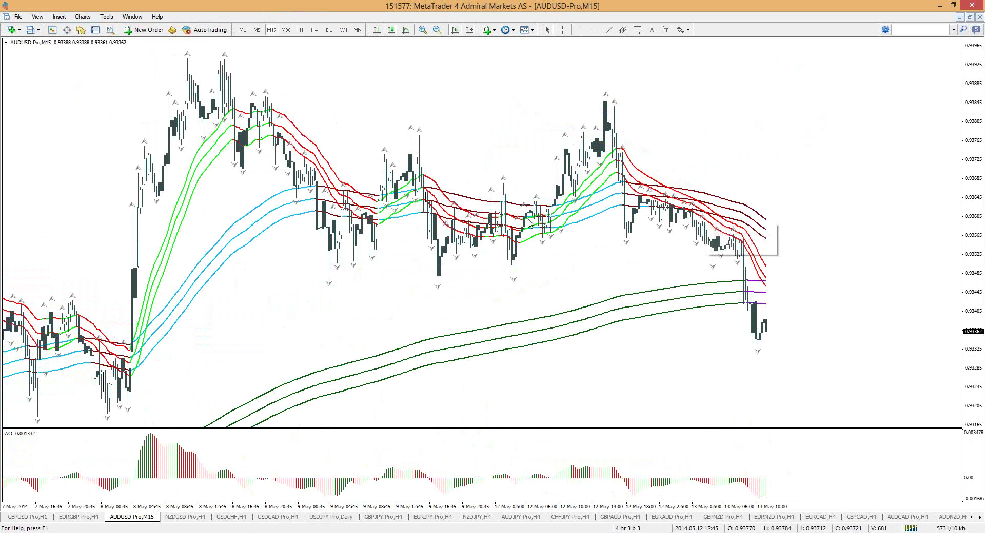
{"action": "mouse_move", "coordinate": [528, 220]}
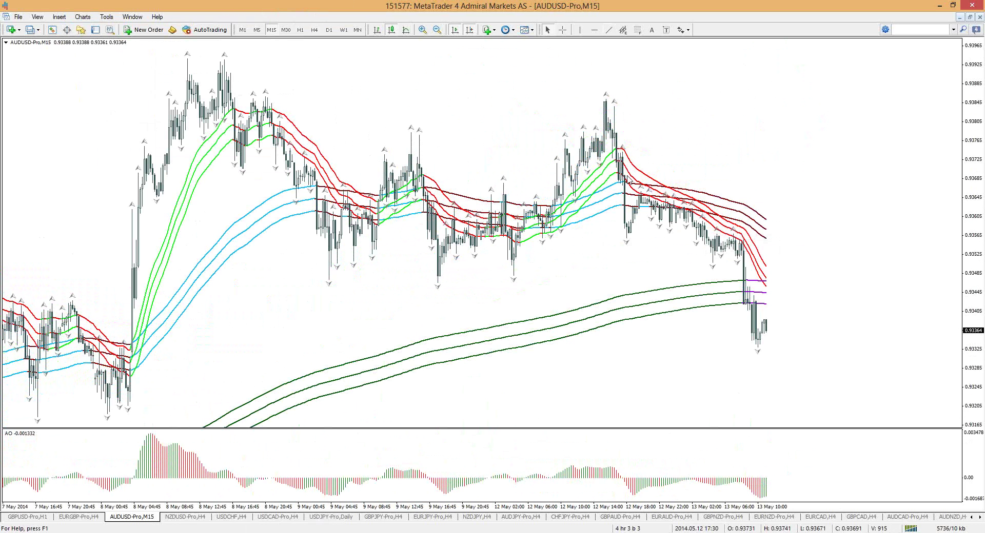
{"action": "right_click", "coordinate": [667, 118]}
{"action": "mouse_move", "coordinate": [718, 202]}
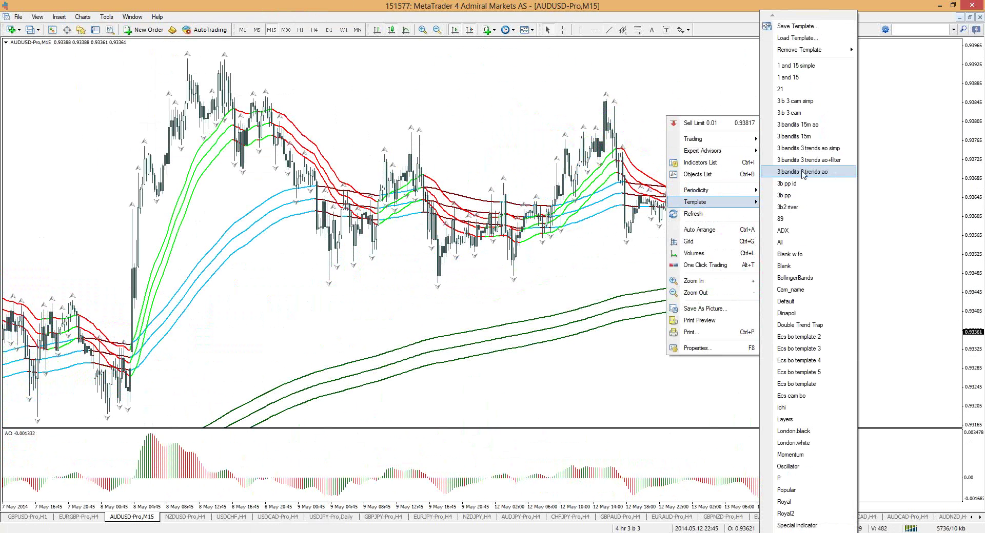
{"action": "left_click", "coordinate": [796, 102]}
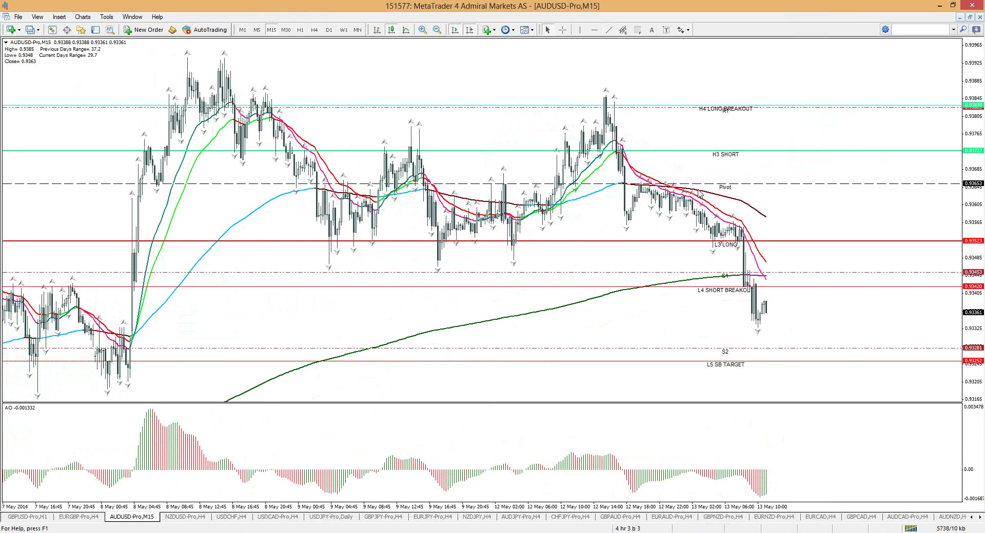
Step: Mark the falling moving averages and trace the 12–13 May M15 price decline with blue strokes, clearing the marks
{"action": "left_click", "coordinate": [641, 195]}
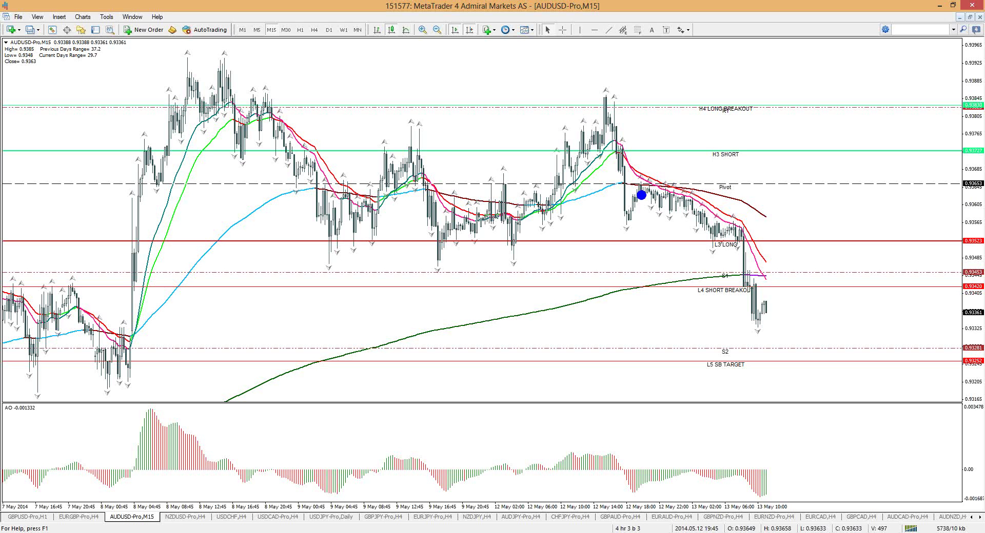
{"action": "mouse_move", "coordinate": [619, 151]}
{"action": "left_mouse_down"}
{"action": "mouse_move", "coordinate": [654, 187]}
{"action": "mouse_move", "coordinate": [693, 200]}
{"action": "left_mouse_up"}
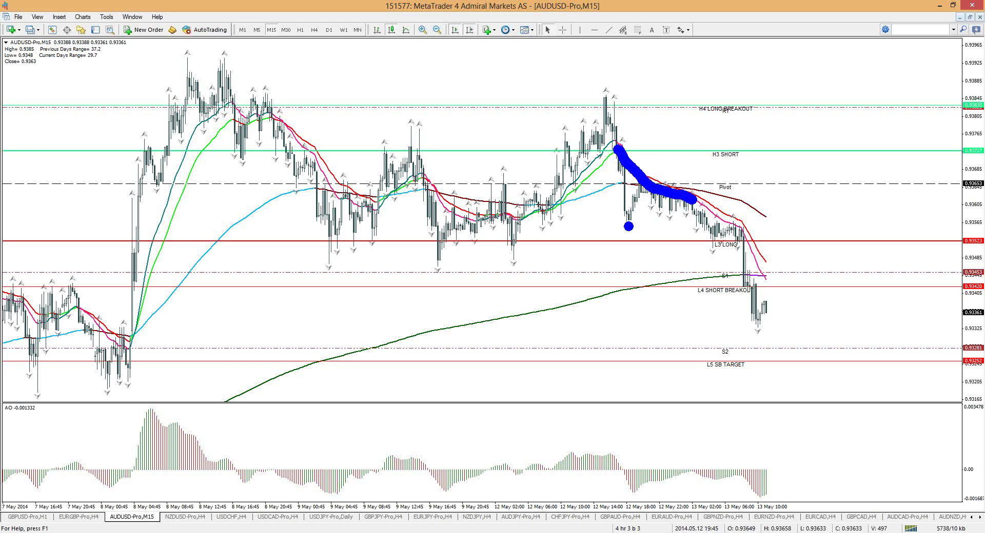
{"action": "left_click_drag", "start_coordinate": [623, 227], "coordinate": [690, 200]}
{"action": "key", "text": "e"}
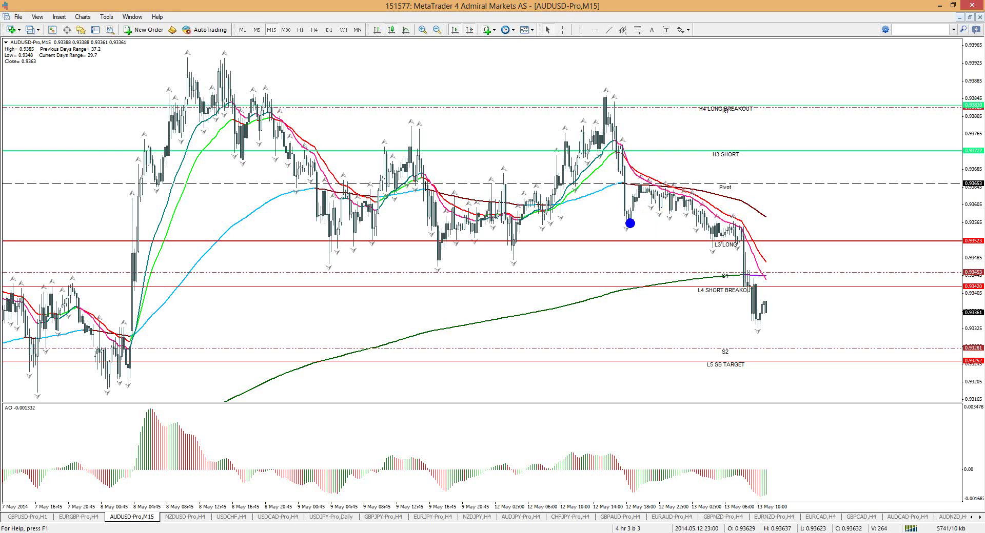
{"action": "mouse_move", "coordinate": [630, 221]}
{"action": "left_mouse_down"}
{"action": "mouse_move", "coordinate": [686, 198]}
{"action": "mouse_move", "coordinate": [706, 232]}
{"action": "mouse_move", "coordinate": [737, 234]}
{"action": "mouse_move", "coordinate": [767, 345]}
{"action": "left_mouse_up"}
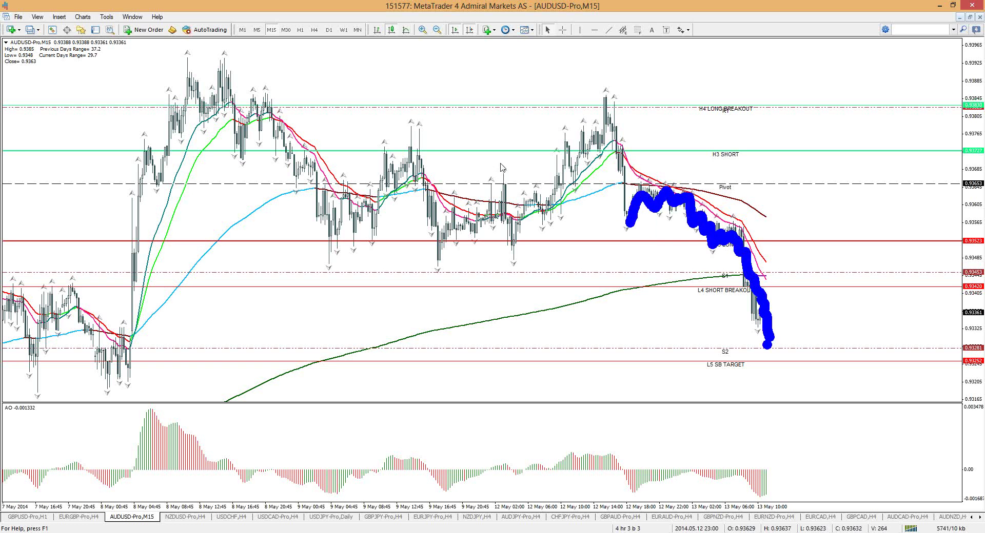
{"action": "key", "text": "Escape"}
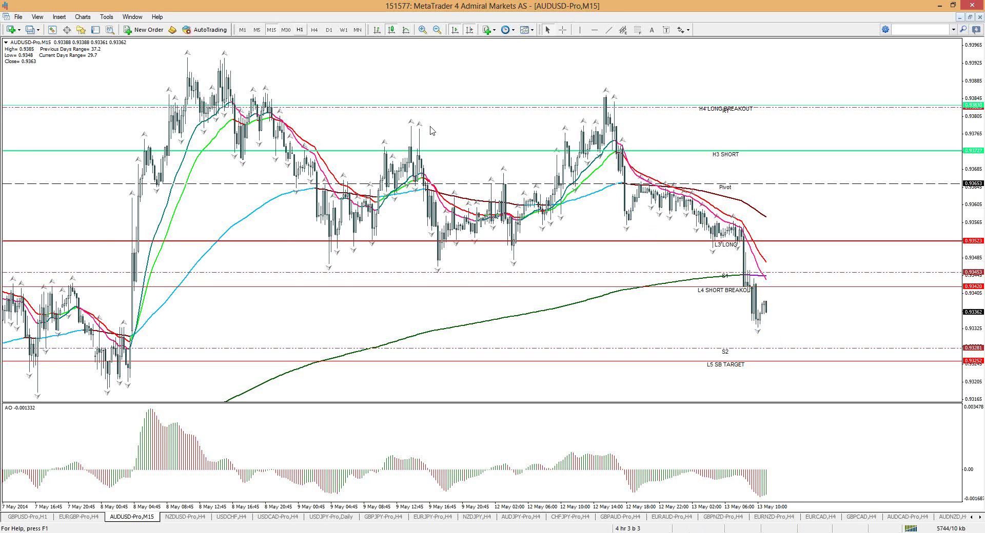
Step: Switch the AUDUSD chart to H1 and sketch blue strokes over the averages and the latest decline, clearing them
{"action": "type", "text": "H1"}
{"action": "key", "text": "Return"}
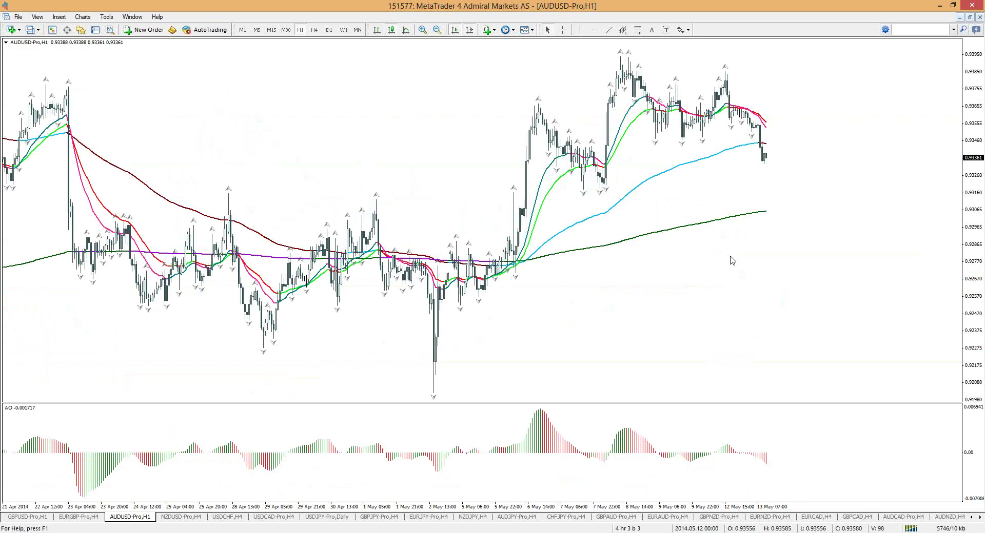
{"action": "left_click_drag", "start_coordinate": [721, 152], "coordinate": [535, 232]}
{"action": "left_click_drag", "start_coordinate": [538, 256], "coordinate": [764, 210]}
{"action": "key", "text": "Escape"}
{"action": "mouse_move", "coordinate": [728, 77]}
{"action": "left_mouse_down"}
{"action": "mouse_move", "coordinate": [727, 132]}
{"action": "mouse_move", "coordinate": [757, 126]}
{"action": "left_mouse_up"}
{"action": "key", "text": "e"}
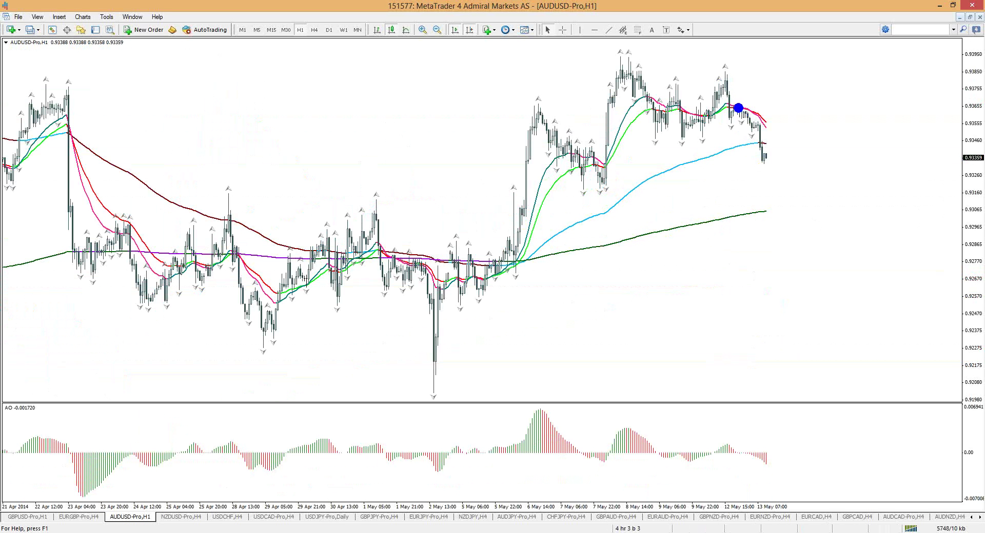
{"action": "left_click_drag", "start_coordinate": [730, 110], "coordinate": [750, 121]}
{"action": "key", "text": "Escape"}
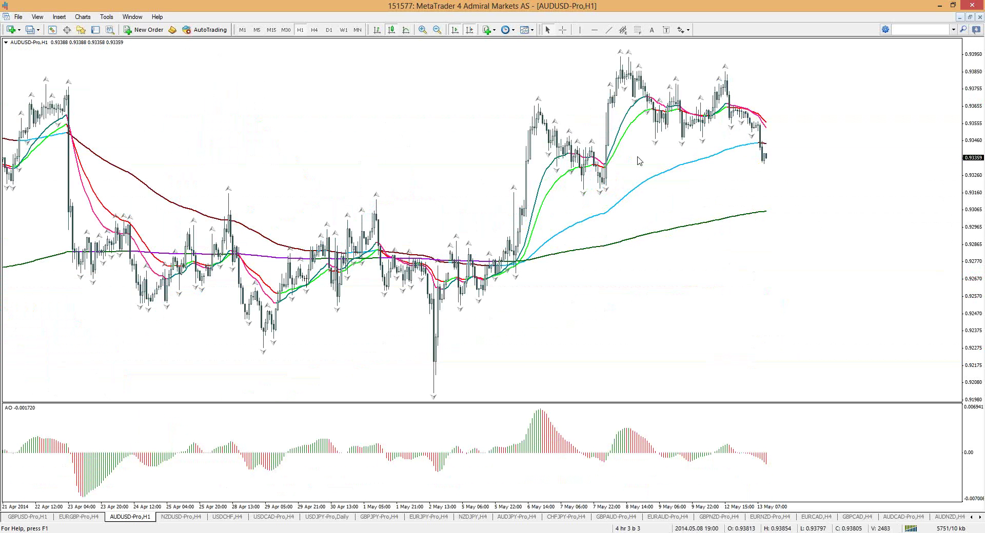
Step: Apply the "3 bandits 3 trends ao" template to the H1 chart and trace the latest AUDUSD drop in blue, clearing the marks
{"action": "right_click", "coordinate": [585, 77]}
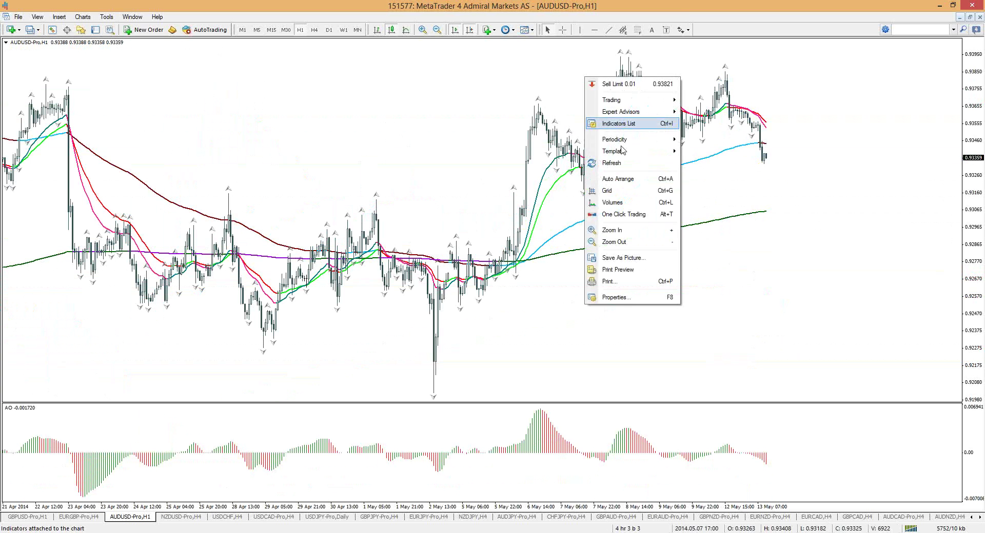
{"action": "mouse_move", "coordinate": [622, 150]}
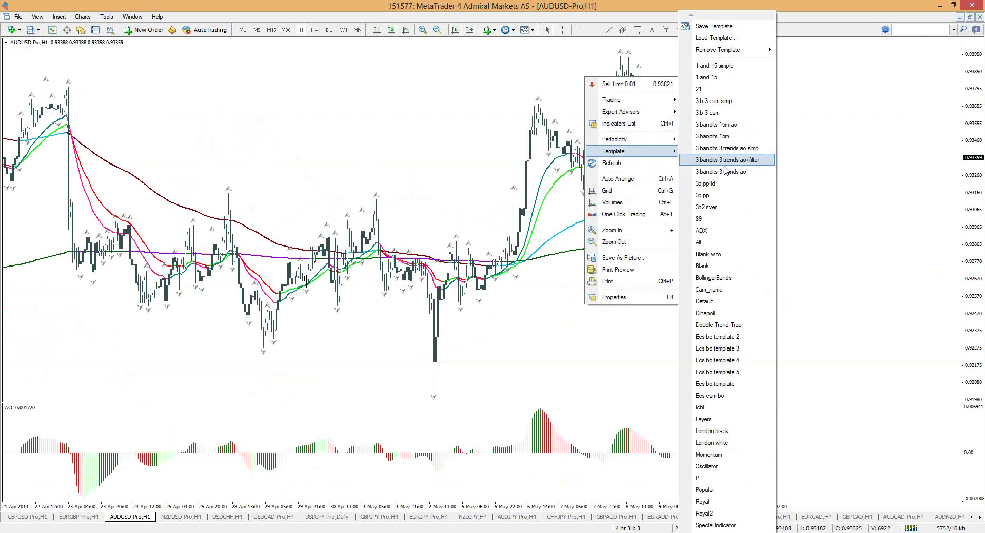
{"action": "left_click", "coordinate": [723, 172]}
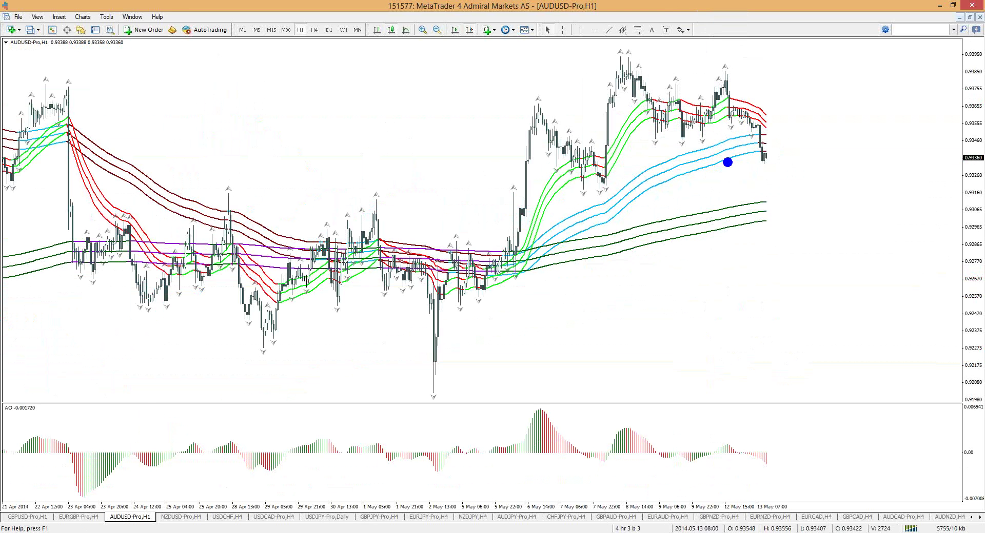
{"action": "left_click_drag", "start_coordinate": [728, 108], "coordinate": [766, 159]}
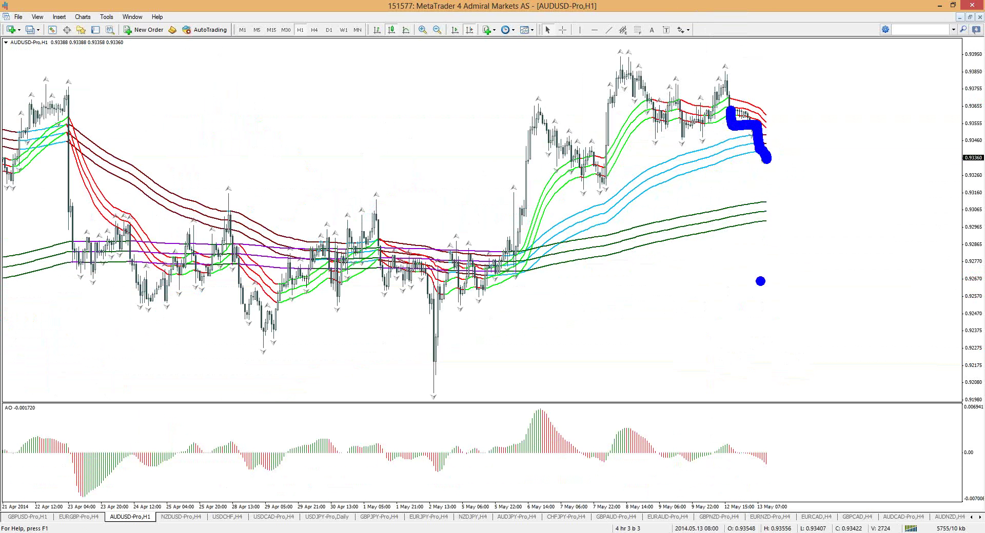
{"action": "left_click_drag", "start_coordinate": [337, 244], "coordinate": [517, 262]}
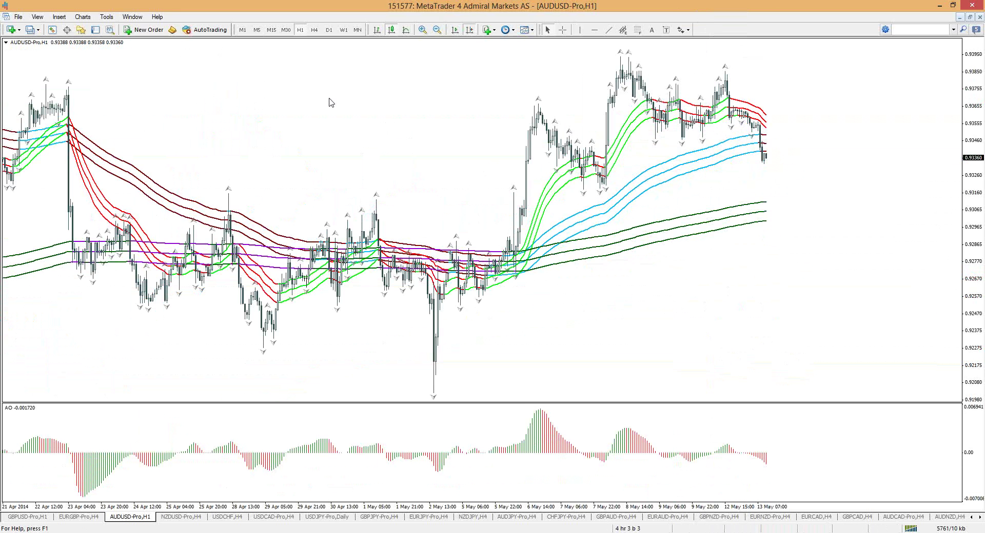
Step: Review the H1 trend bands from March to May, circle the late-April to early-May consolidation in blue, and clear the mark
{"action": "left_click_drag", "start_coordinate": [331, 102], "coordinate": [459, 267]}
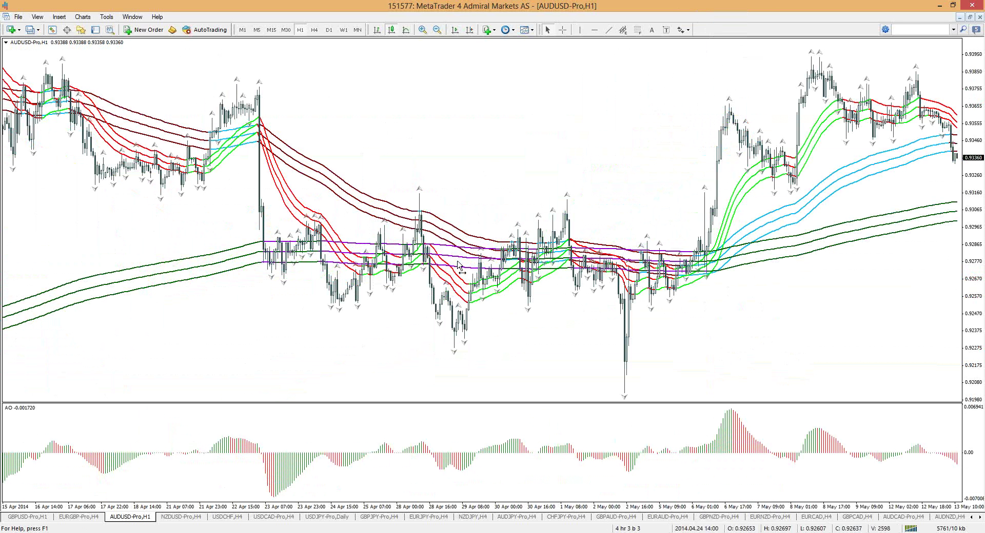
{"action": "scroll", "coordinate": [459, 266], "scroll_direction": "up", "scroll_amount": 5}
{"action": "mouse_move", "coordinate": [385, 277]}
{"action": "left_mouse_down"}
{"action": "mouse_move", "coordinate": [576, 126]}
{"action": "mouse_move", "coordinate": [576, 101]}
{"action": "mouse_move", "coordinate": [600, 126]}
{"action": "left_mouse_up"}
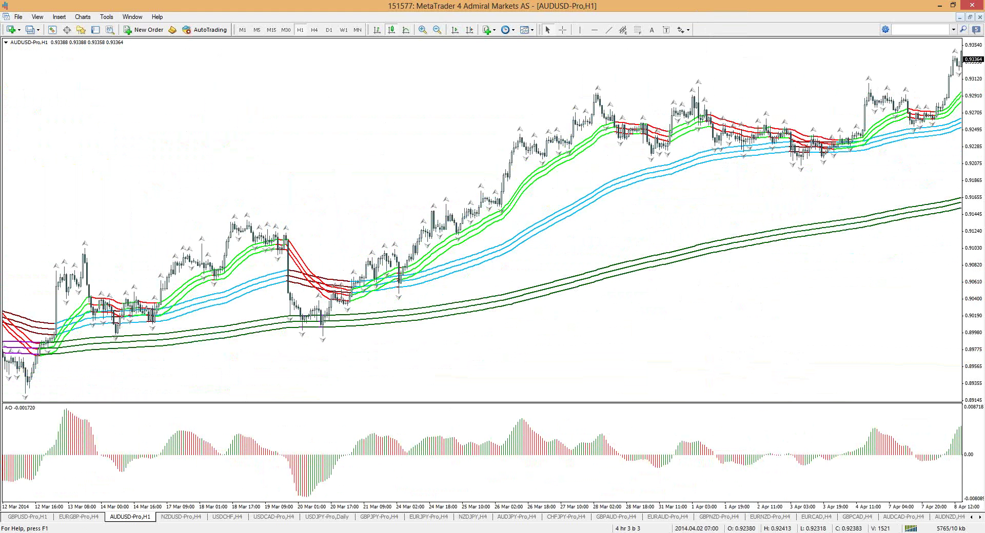
{"action": "scroll", "coordinate": [493, 225], "scroll_direction": "down", "scroll_amount": 3}
{"action": "mouse_move", "coordinate": [261, 197]}
{"action": "left_mouse_down"}
{"action": "mouse_move", "coordinate": [340, 197]}
{"action": "mouse_move", "coordinate": [476, 260]}
{"action": "mouse_move", "coordinate": [519, 192]}
{"action": "mouse_move", "coordinate": [564, 219]}
{"action": "mouse_move", "coordinate": [641, 117]}
{"action": "mouse_move", "coordinate": [707, 64]}
{"action": "left_mouse_up"}
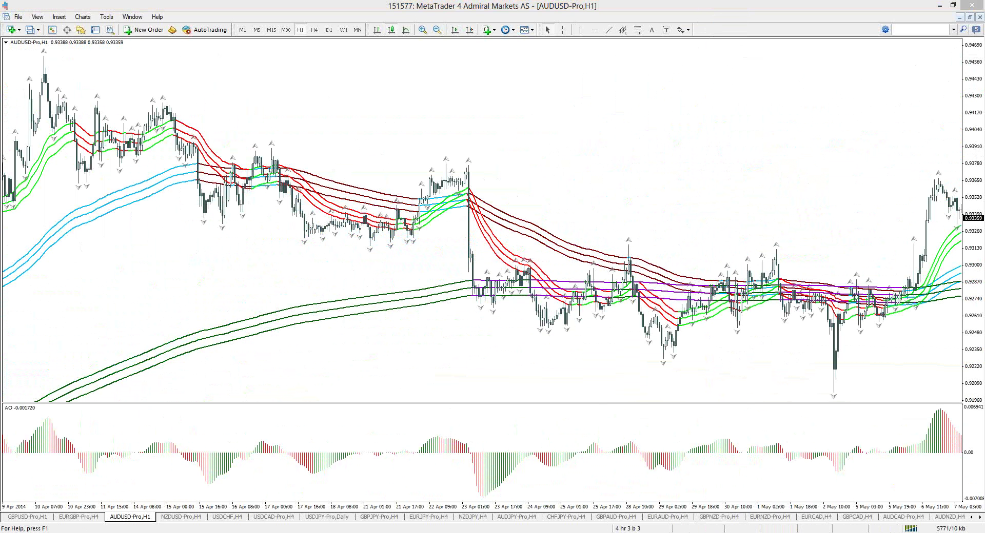
{"action": "left_click_drag", "start_coordinate": [69, 117], "coordinate": [459, 288]}
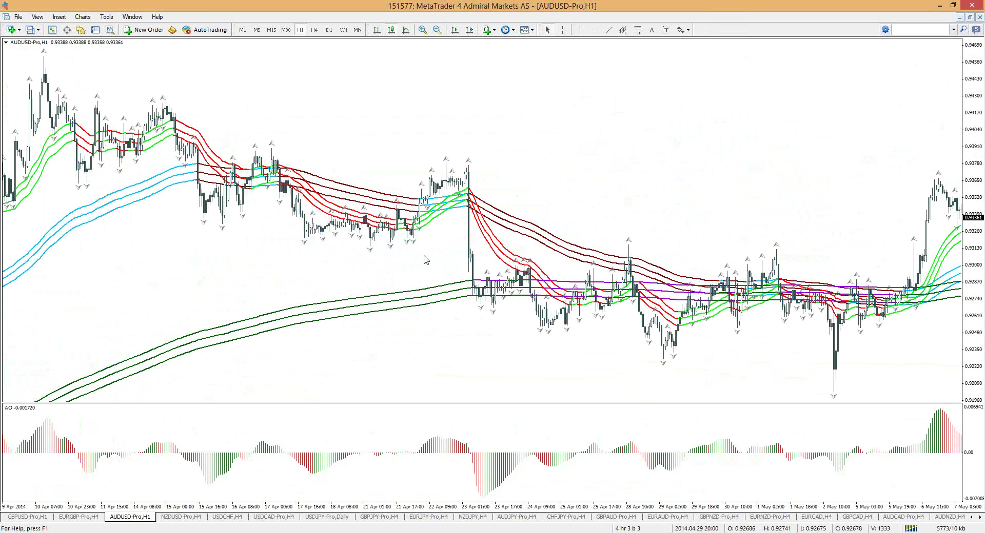
{"action": "scroll", "coordinate": [424, 261], "scroll_direction": "down", "scroll_amount": 5}
{"action": "left_click_drag", "start_coordinate": [531, 209], "coordinate": [702, 261]}
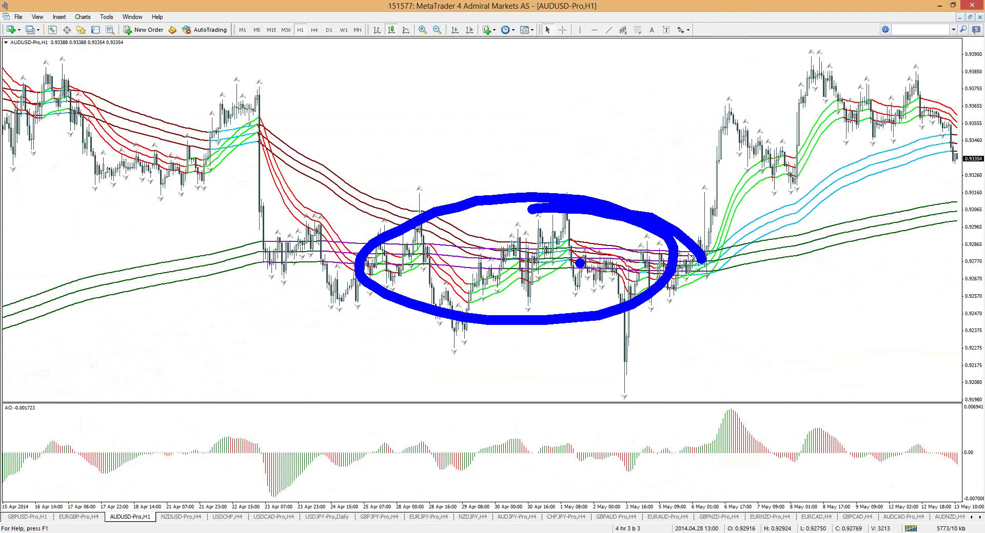
{"action": "key", "text": "Escape"}
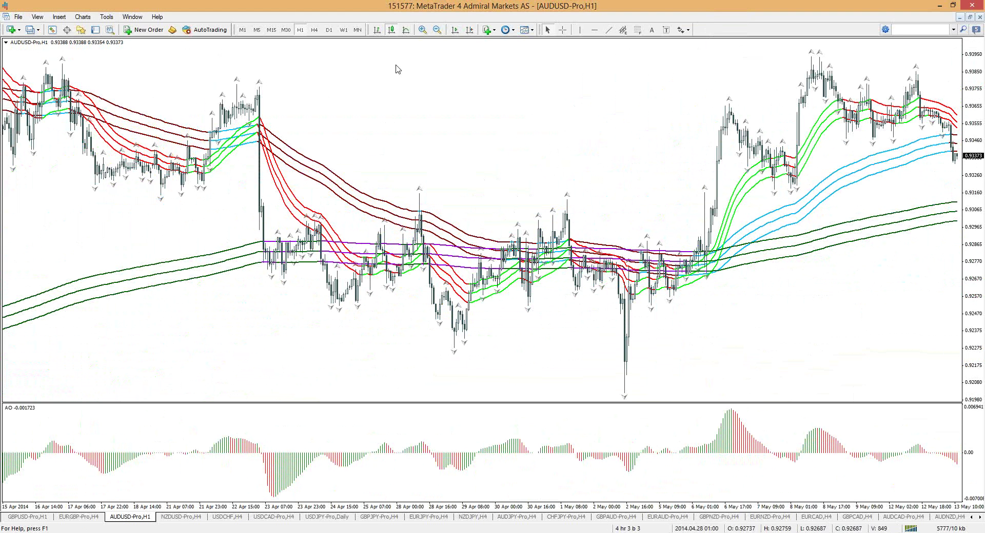
Step: Inspect the 6 May 08:00 AUDUSD breakout candle with the crosshair and restore the chart shift
{"action": "left_click", "coordinate": [562, 29]}
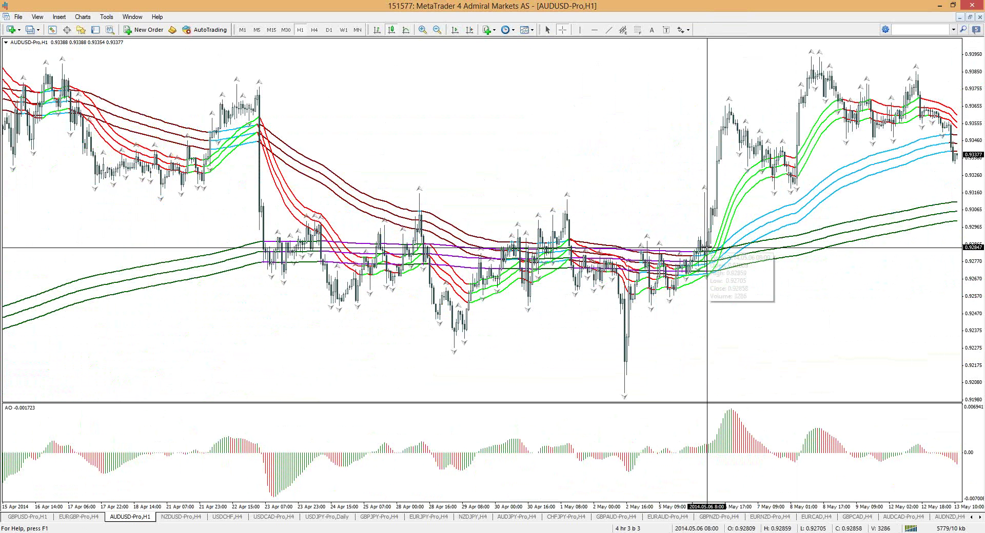
{"action": "left_click", "coordinate": [455, 34]}
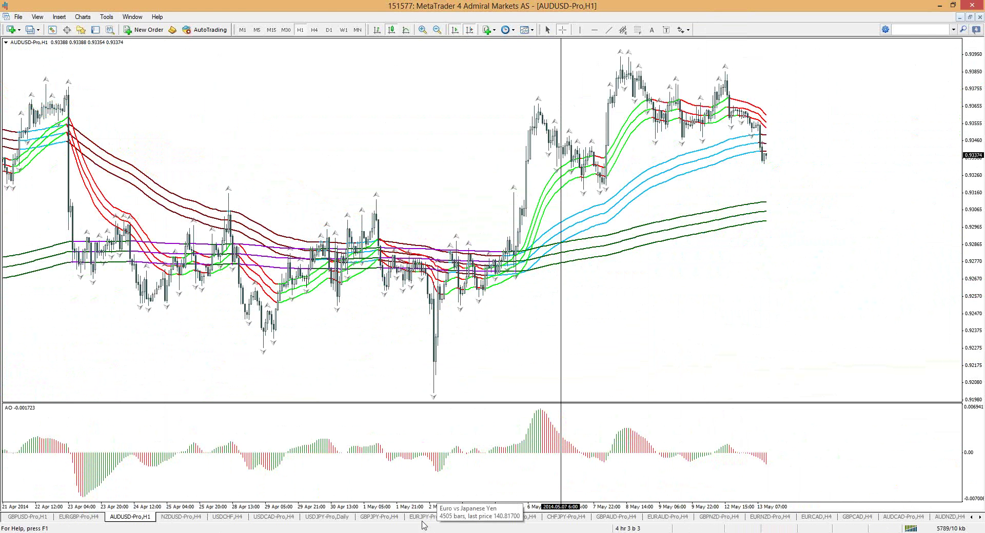
Step: Switch from the AUDUSD chart to the USDJPY daily chart
{"action": "left_click", "coordinate": [377, 518]}
{"action": "left_click", "coordinate": [328, 519]}
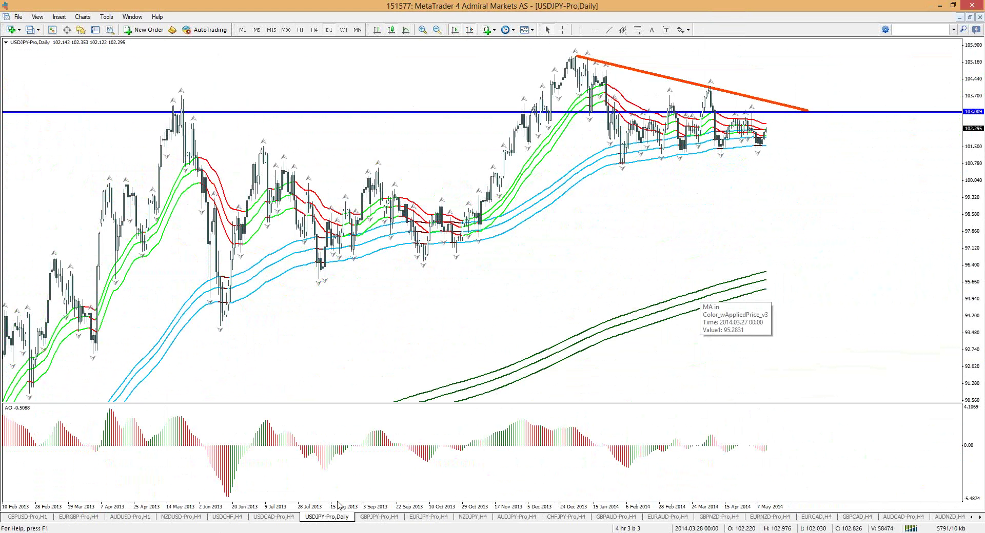
Step: Compare the trend bands on the USDCAD and USDCHF H4 charts, ending on USDCAD
{"action": "left_click", "coordinate": [265, 521]}
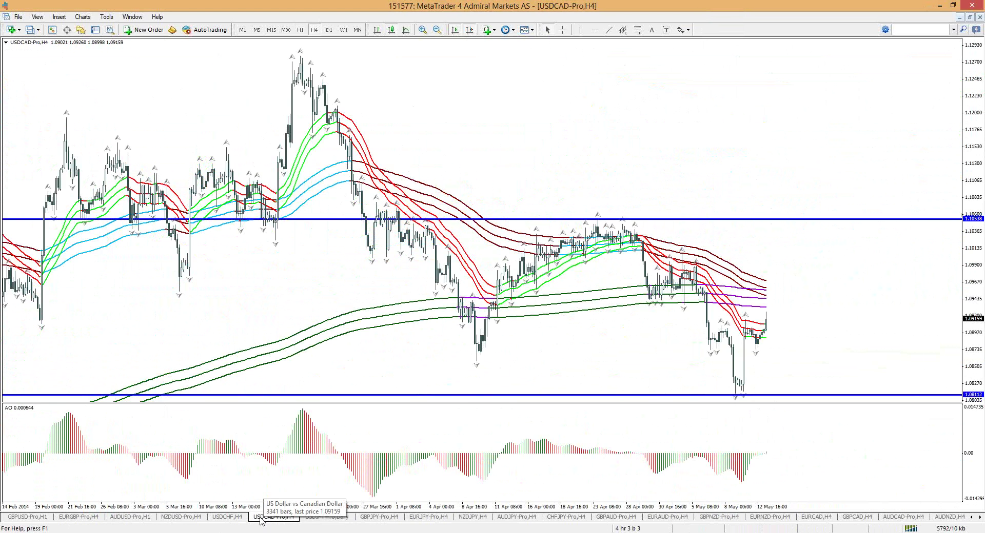
{"action": "left_click", "coordinate": [220, 519]}
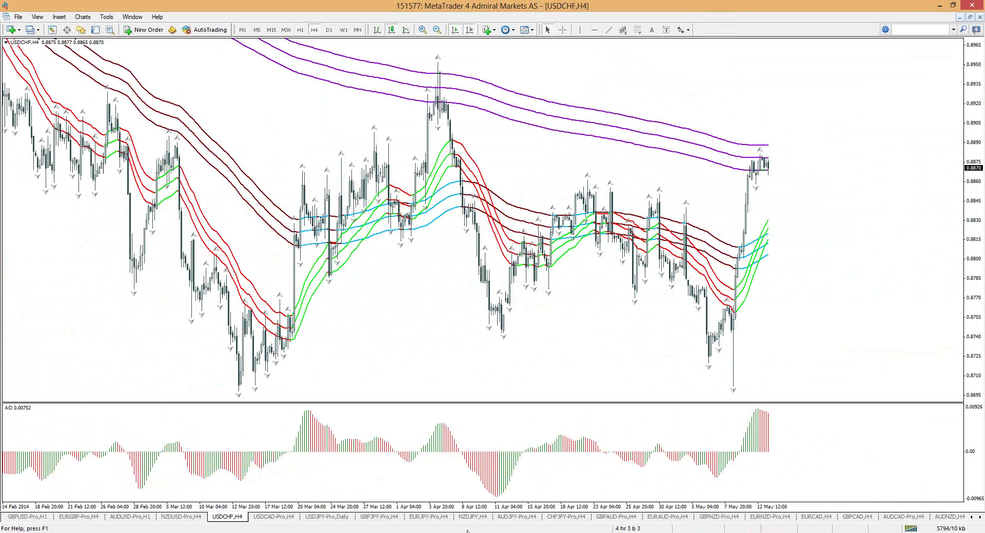
{"action": "left_click", "coordinate": [273, 517]}
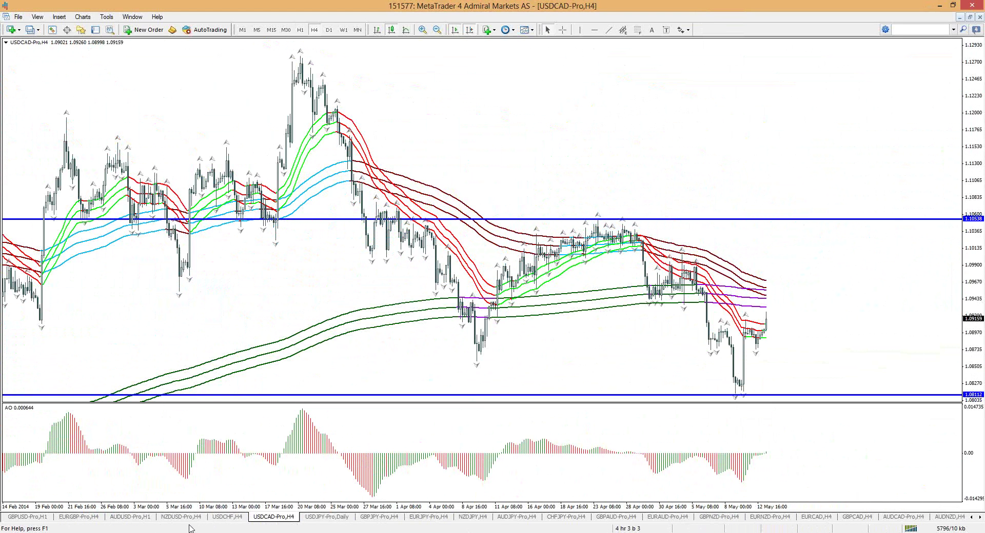
Step: Open the GBPUSD H1 chart, review the live webinar schedule in the web browser, and return to MetaTrader 4
{"action": "left_click", "coordinate": [25, 518]}
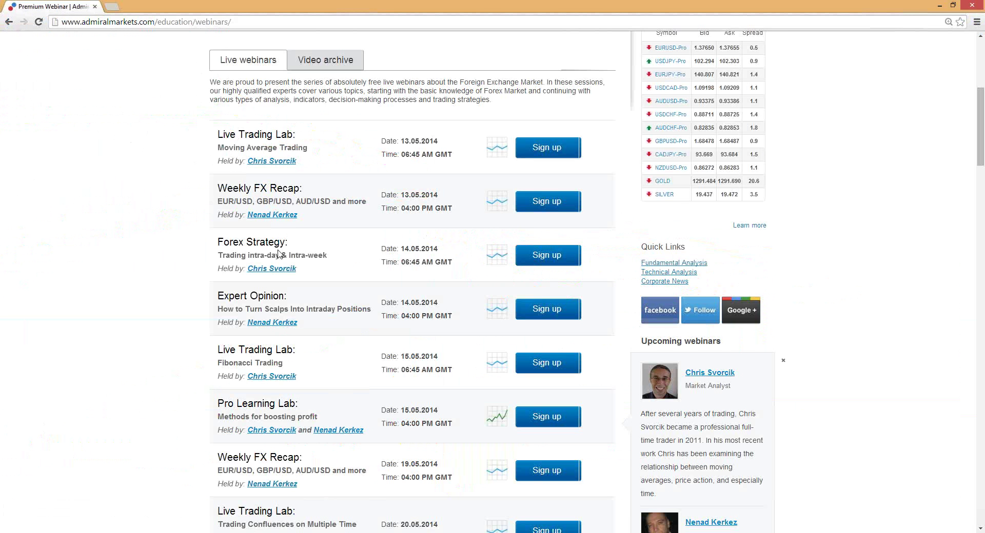
{"action": "mouse_move", "coordinate": [277, 248]}
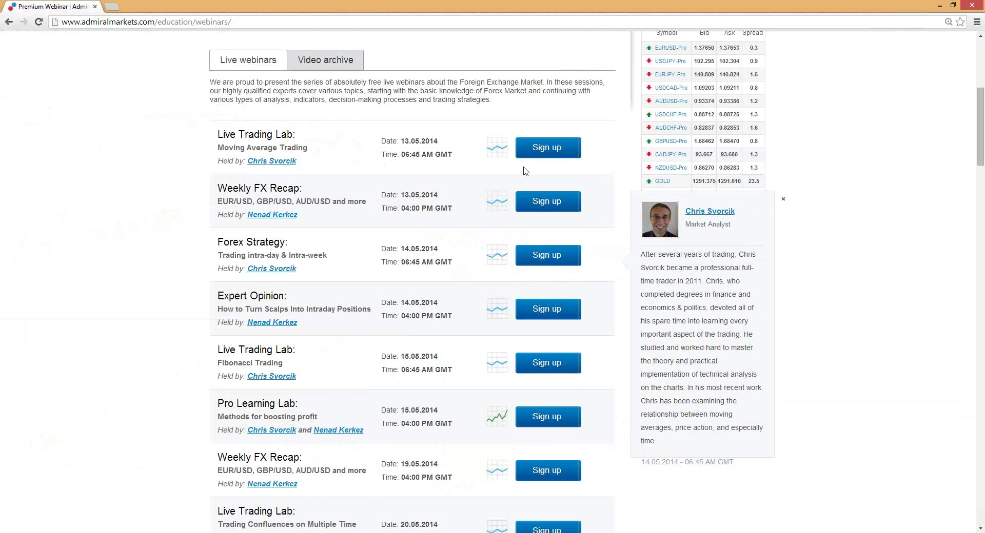
{"action": "left_click", "coordinate": [937, 4]}
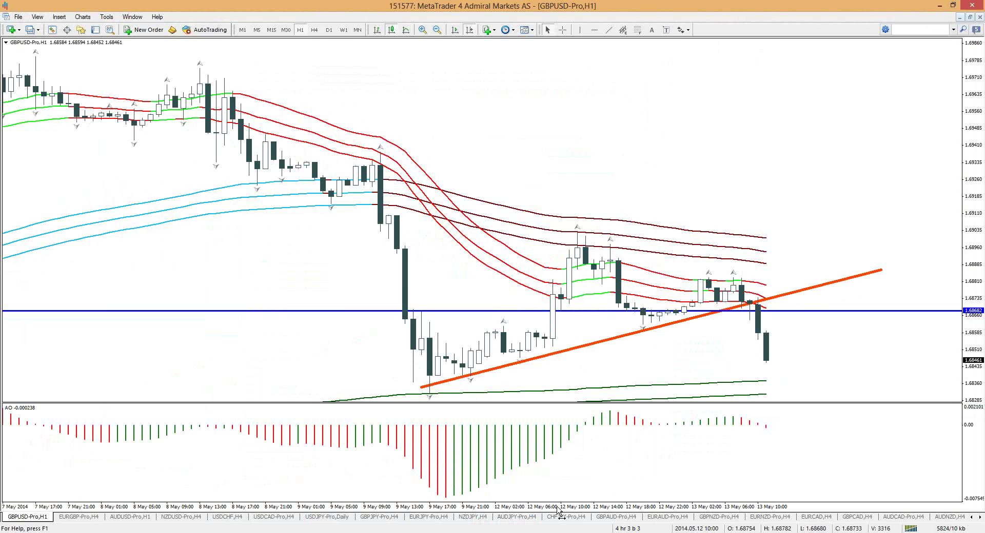
Step: Inspect the 6 May 17:00 candle near the GBPUSD H1 peak with the crosshair
{"action": "key", "text": "minus"}
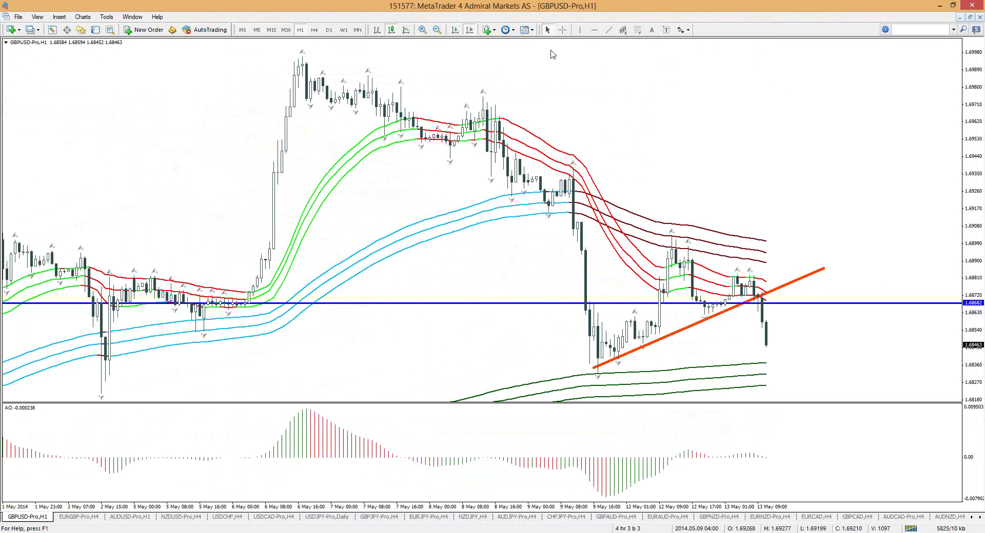
{"action": "left_click", "coordinate": [562, 29]}
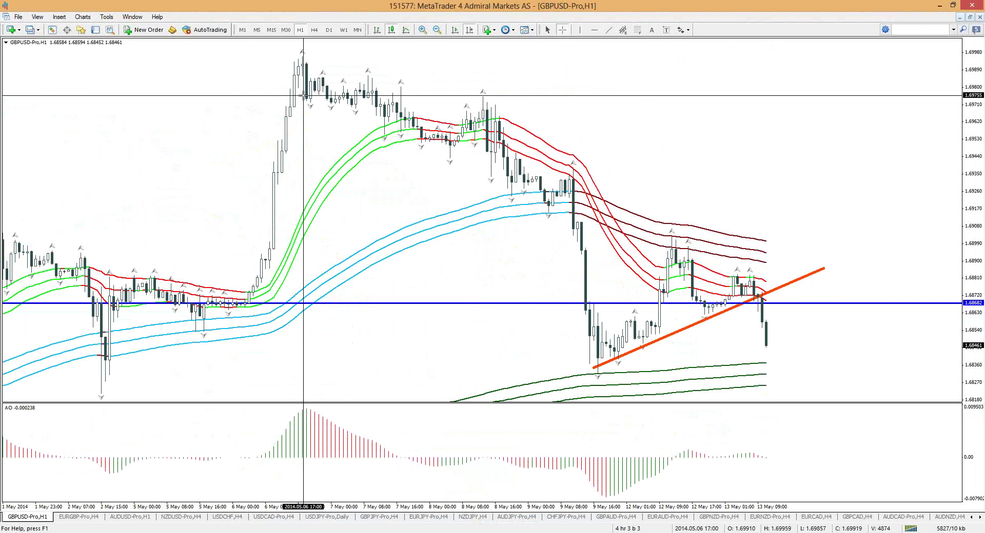
{"action": "left_click", "coordinate": [465, 385]}
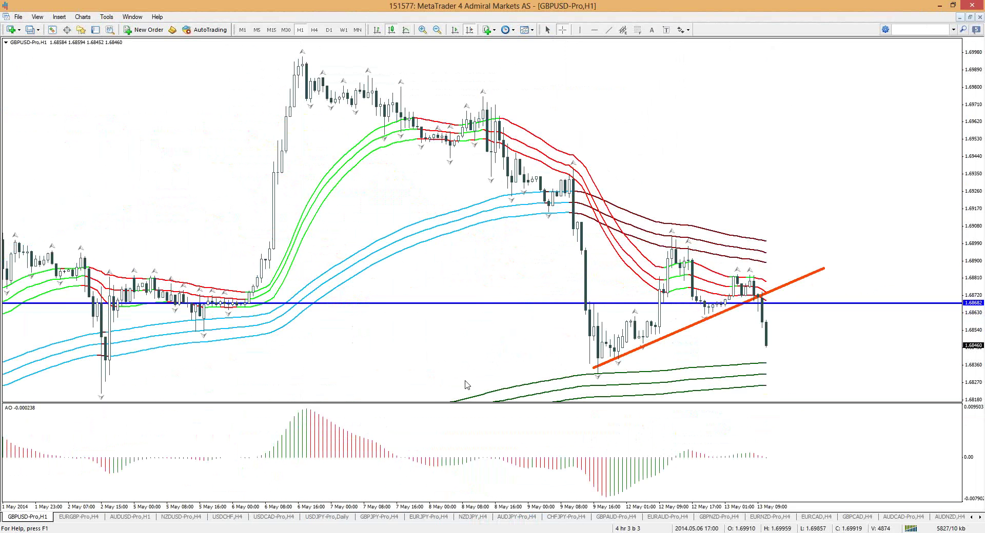
Step: Delete the blue horizontal line and orange trendline from the GBPUSD H1 chart and enlarge the price area over the AO pane
{"action": "key", "text": "minus"}
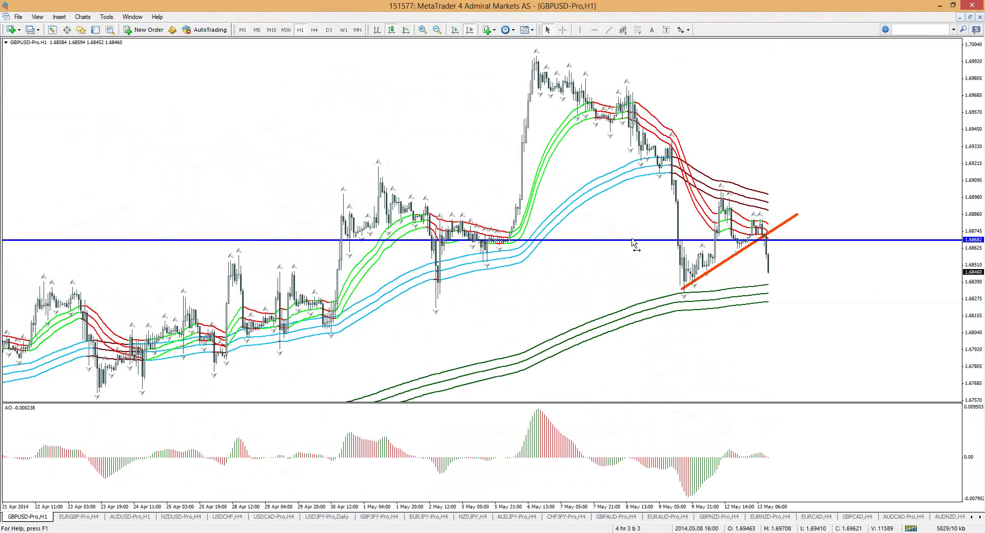
{"action": "double_click", "coordinate": [632, 240]}
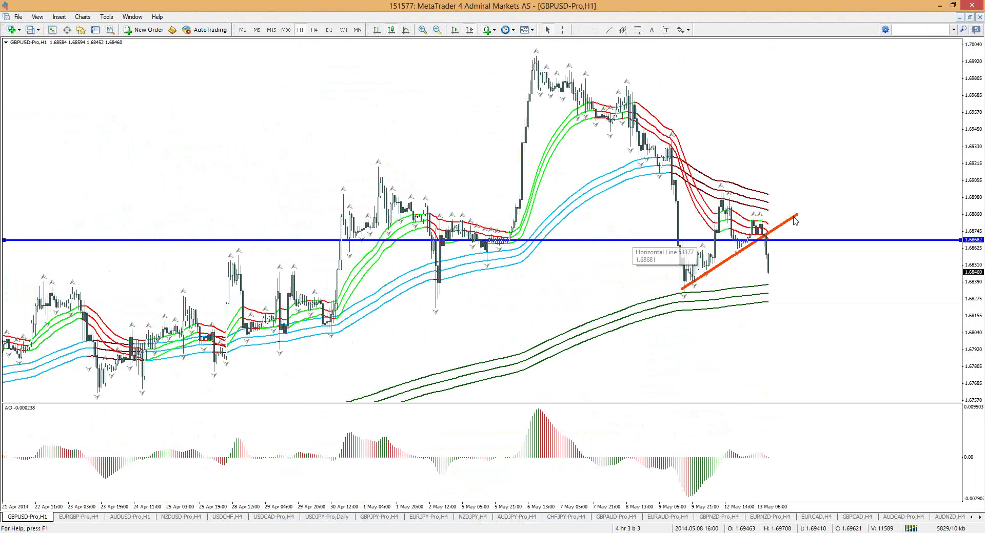
{"action": "key", "text": "Delete"}
{"action": "key", "text": "BackSpace"}
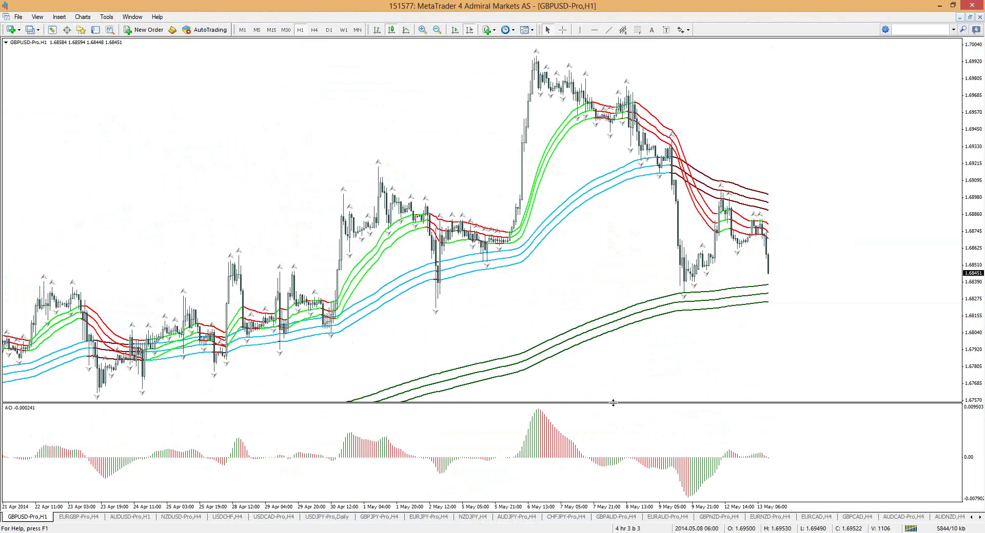
{"action": "left_click_drag", "start_coordinate": [613, 403], "coordinate": [616, 437]}
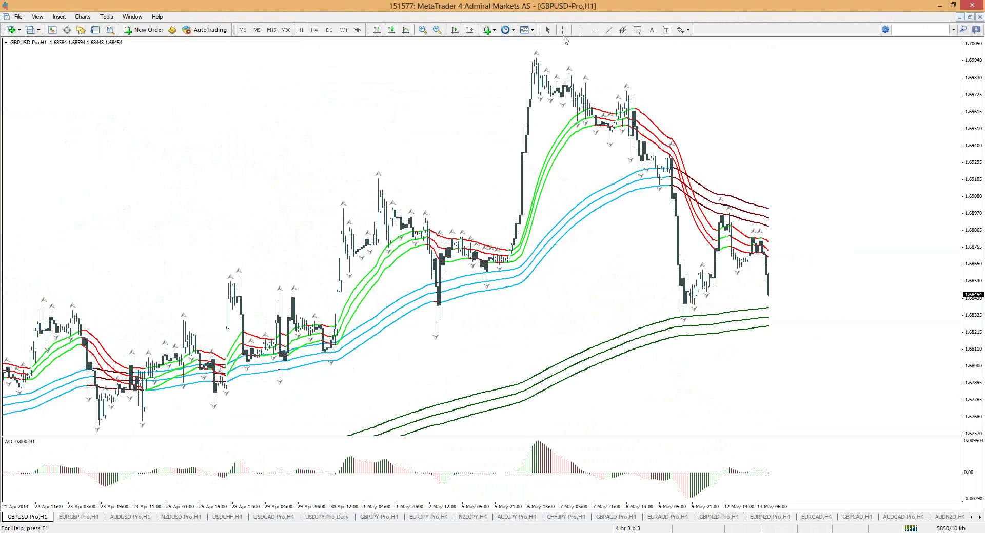
Step: Examine the GBPUSD H1 candles and the latest price action on the EURUSD M15 chart with the crosshair
{"action": "middle_click", "coordinate": [726, 184]}
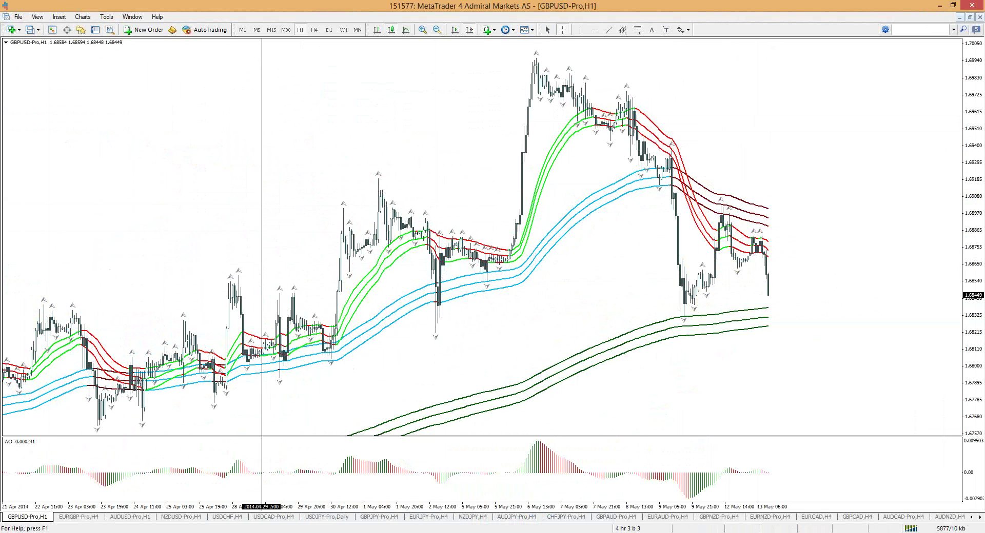
{"action": "left_click", "coordinate": [972, 517]}
{"action": "left_click", "coordinate": [972, 518]}
{"action": "left_click", "coordinate": [70, 517]}
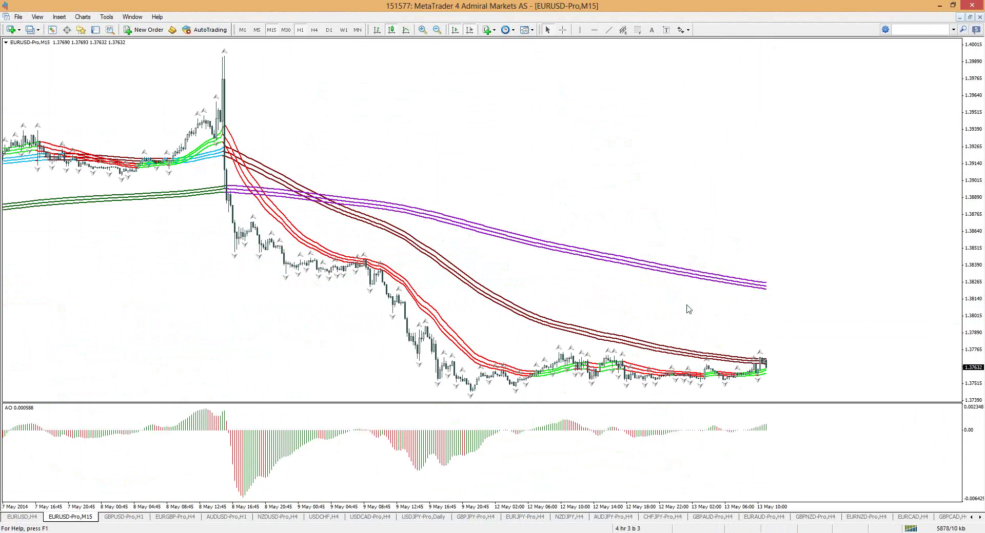
{"action": "middle_click", "coordinate": [781, 356]}
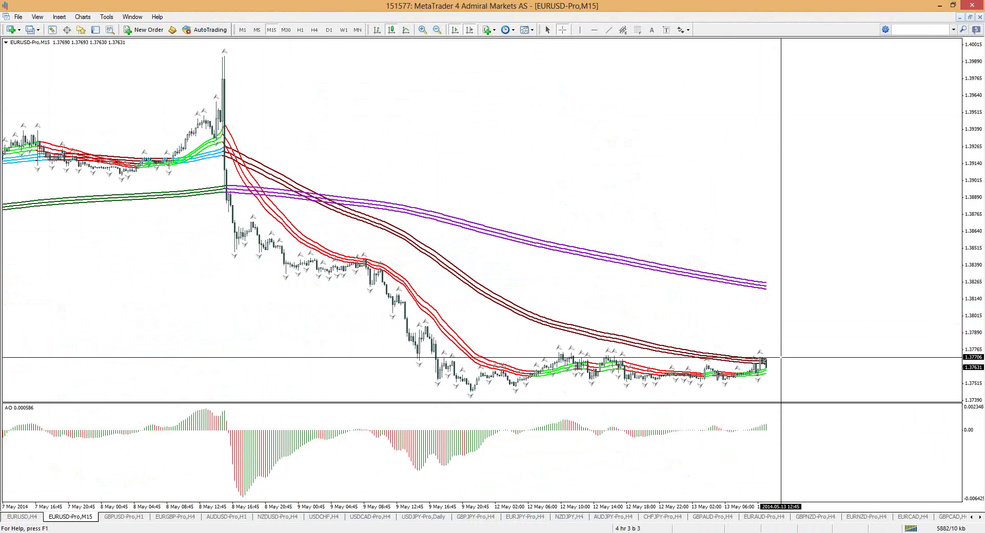
{"action": "key", "text": "Escape"}
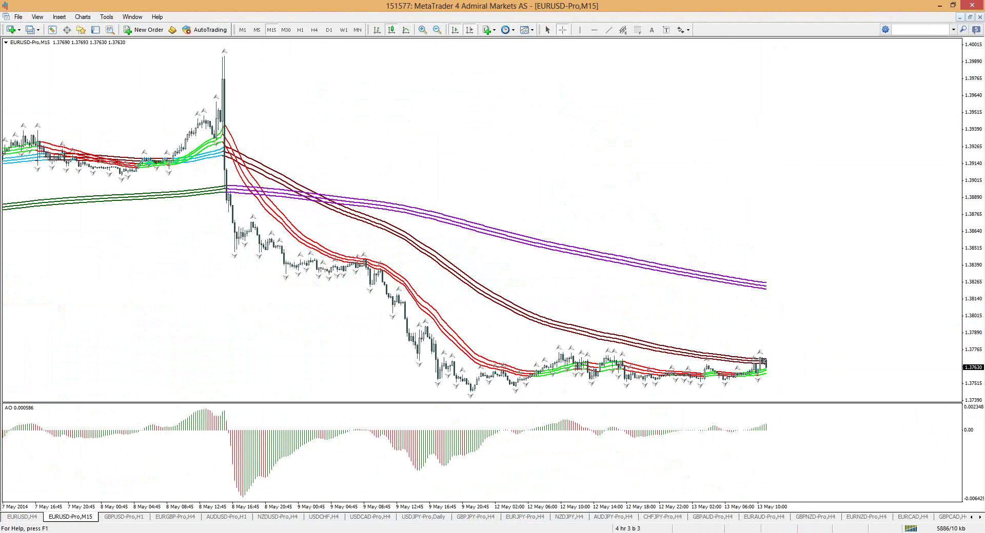